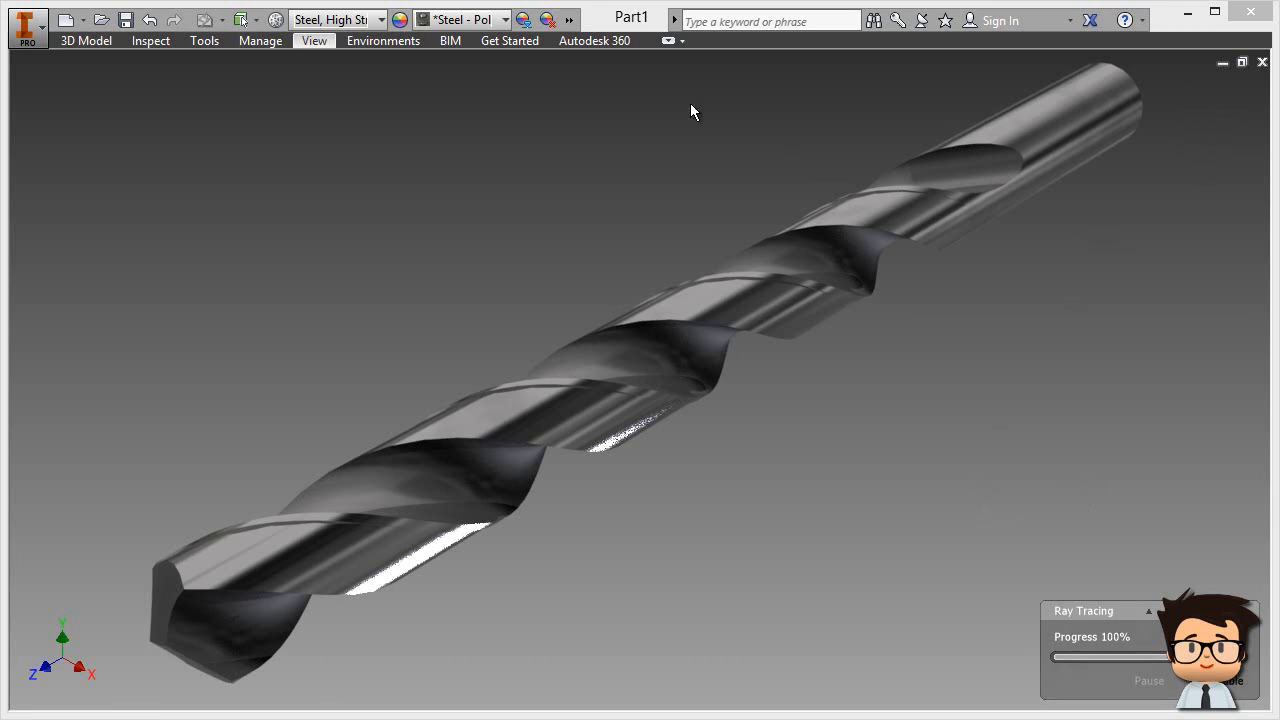
# Step: Turn off Clean Screen and switch the drill from ray tracing to the Shaded visual style
pyautogui.click(667, 40)
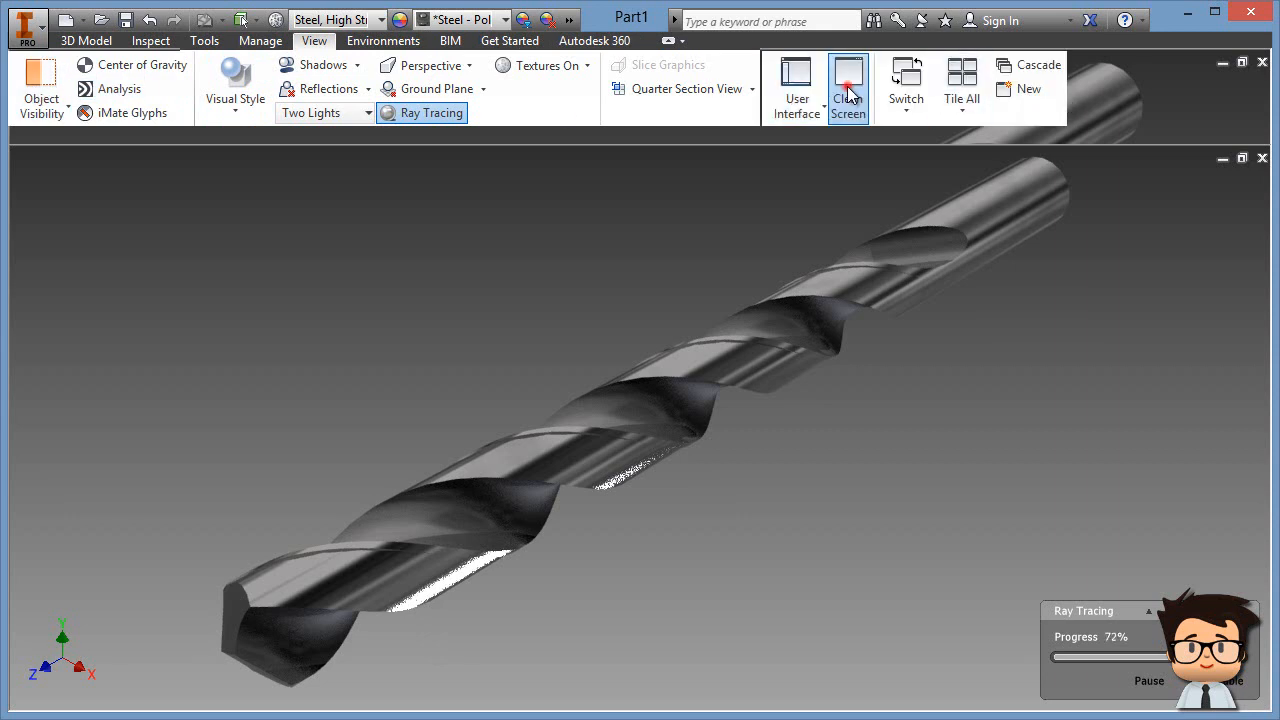
pyautogui.click(848, 90)
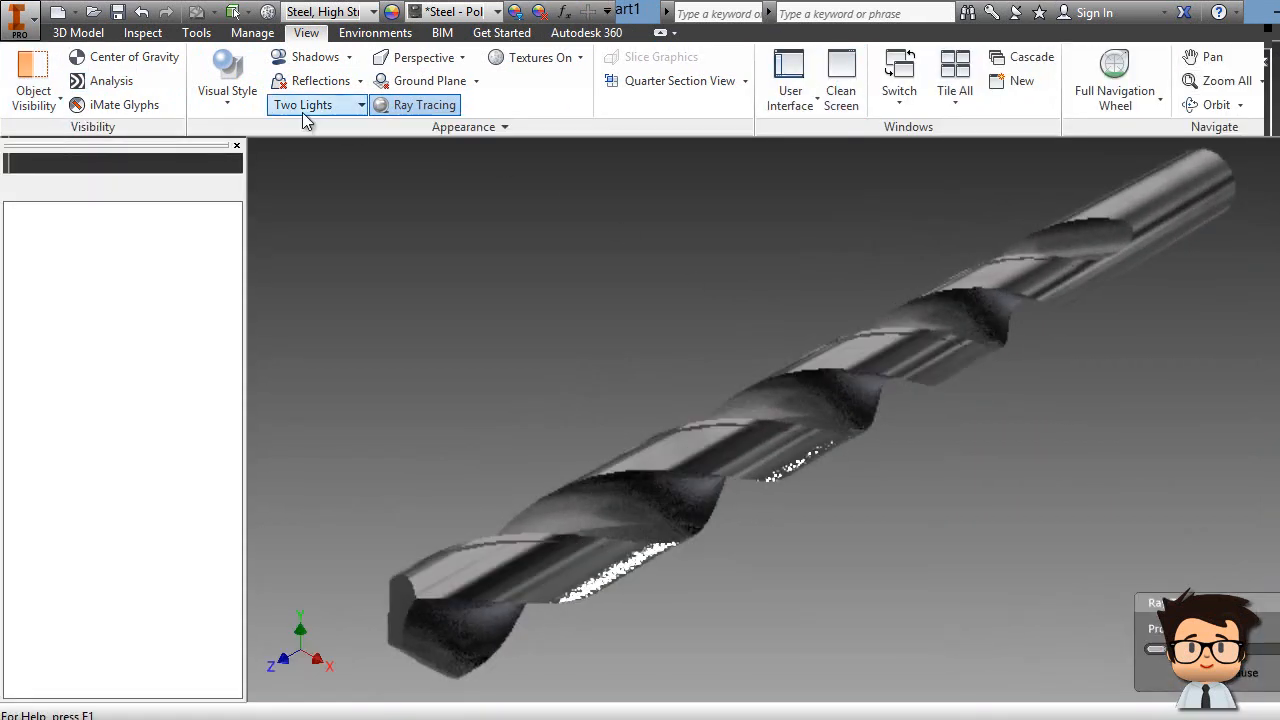
pyautogui.click(227, 90)
pyautogui.click(272, 176)
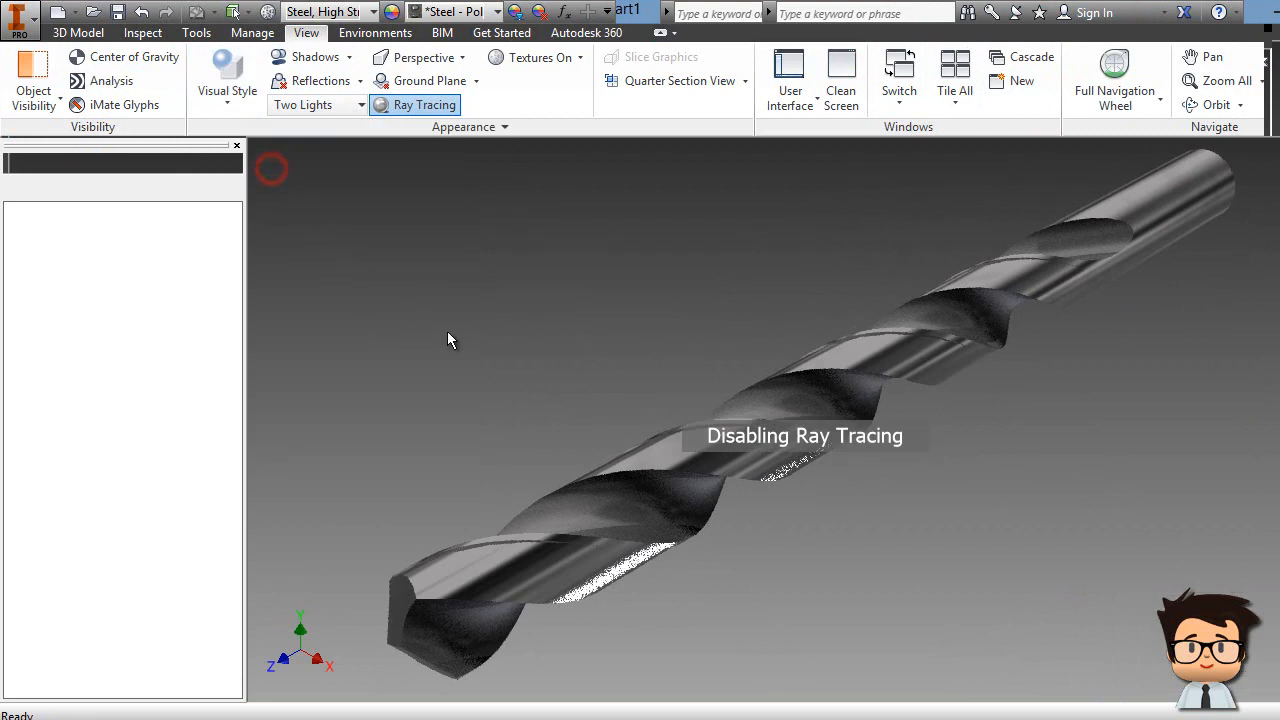
pyautogui.click(1279, 310)
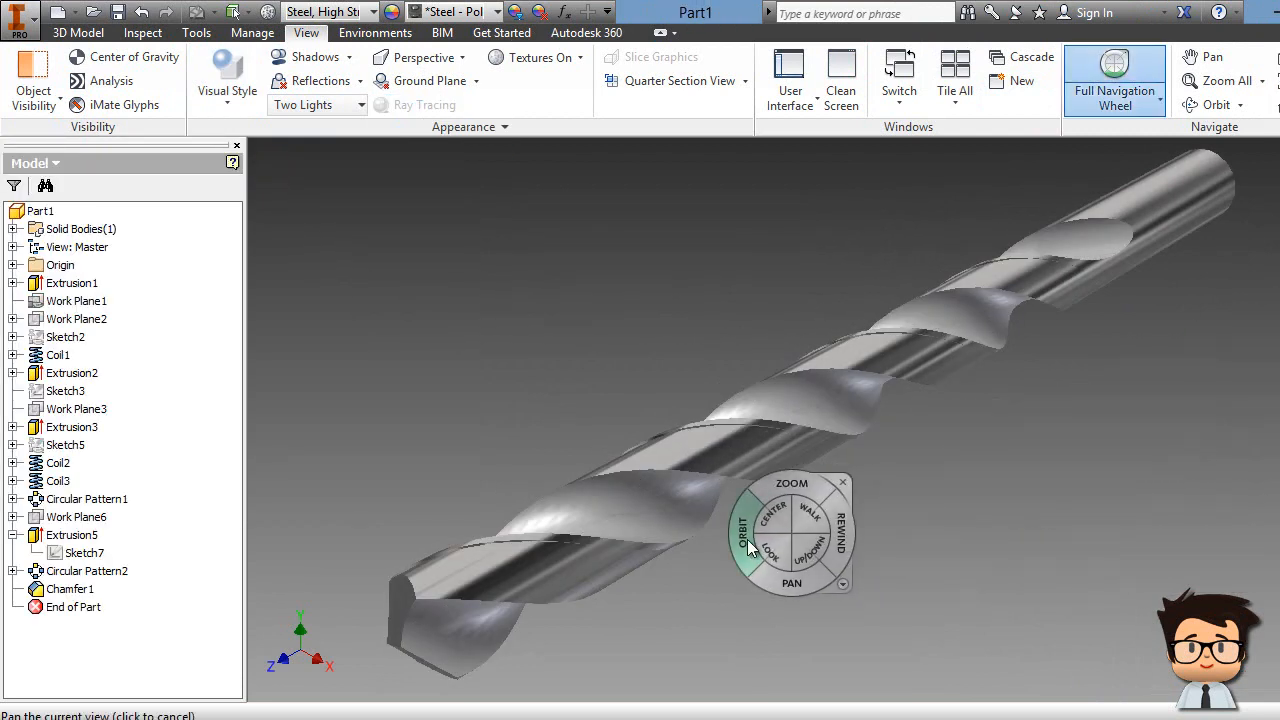
pyautogui.click(772, 515)
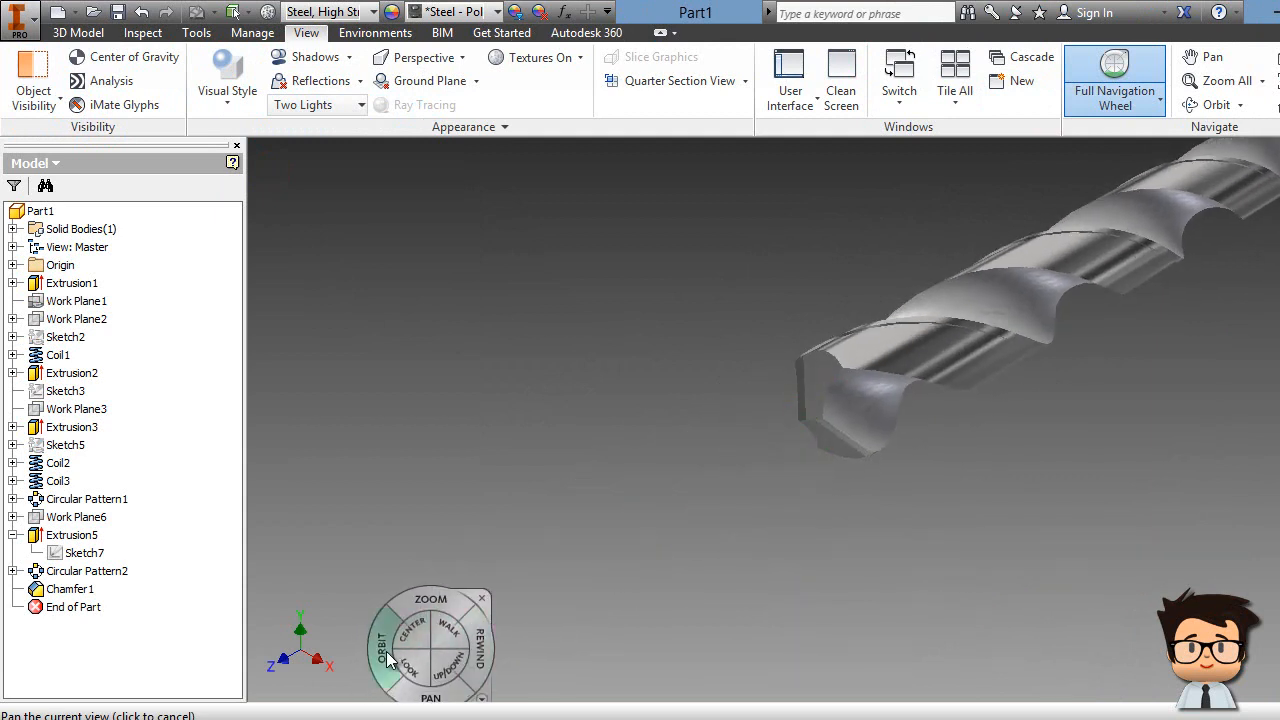
pyautogui.click(406, 645)
pyautogui.moveTo(406, 645); pyautogui.dragTo(423, 517)
pyautogui.moveTo(930, 338); pyautogui.dragTo(939, 430)
pyautogui.moveTo(882, 474); pyautogui.dragTo(701, 460)
pyautogui.moveTo(690, 520); pyautogui.dragTo(575, 555)
pyautogui.moveTo(716, 516); pyautogui.dragTo(885, 600)
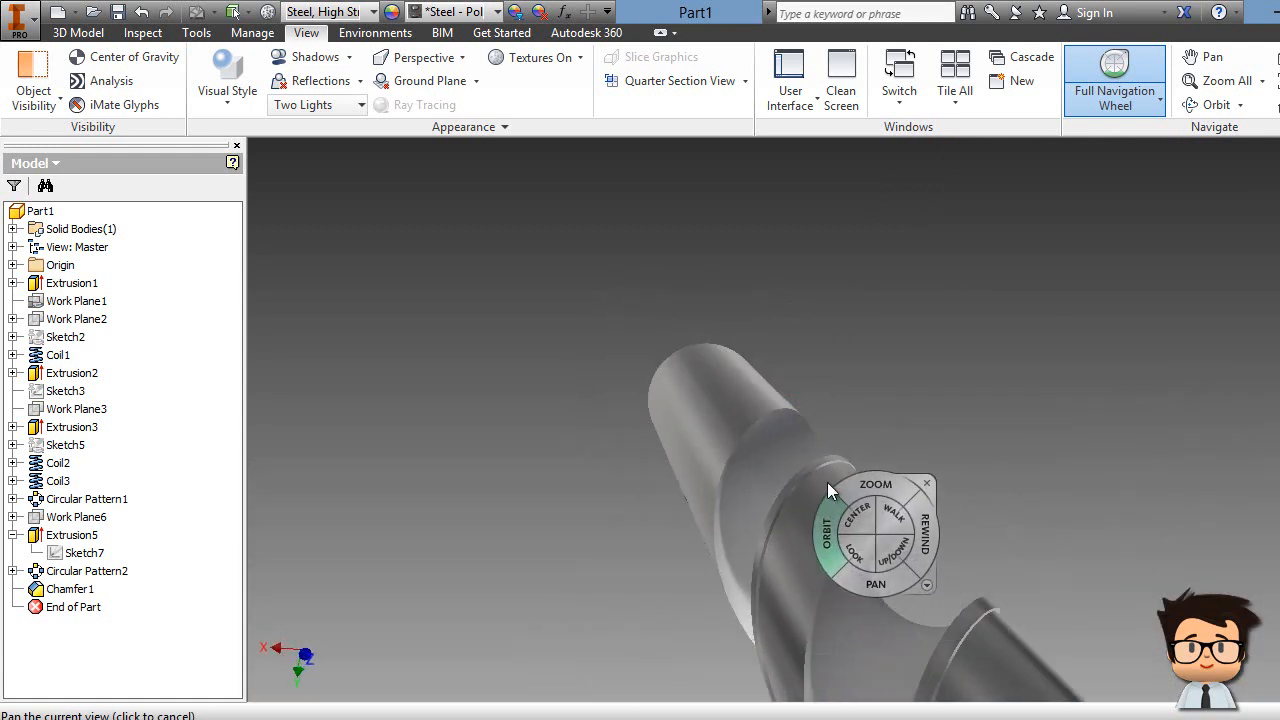
pyautogui.moveTo(784, 513); pyautogui.dragTo(722, 505)
pyautogui.click(763, 468)
pyautogui.moveTo(764, 464); pyautogui.dragTo(787, 403)
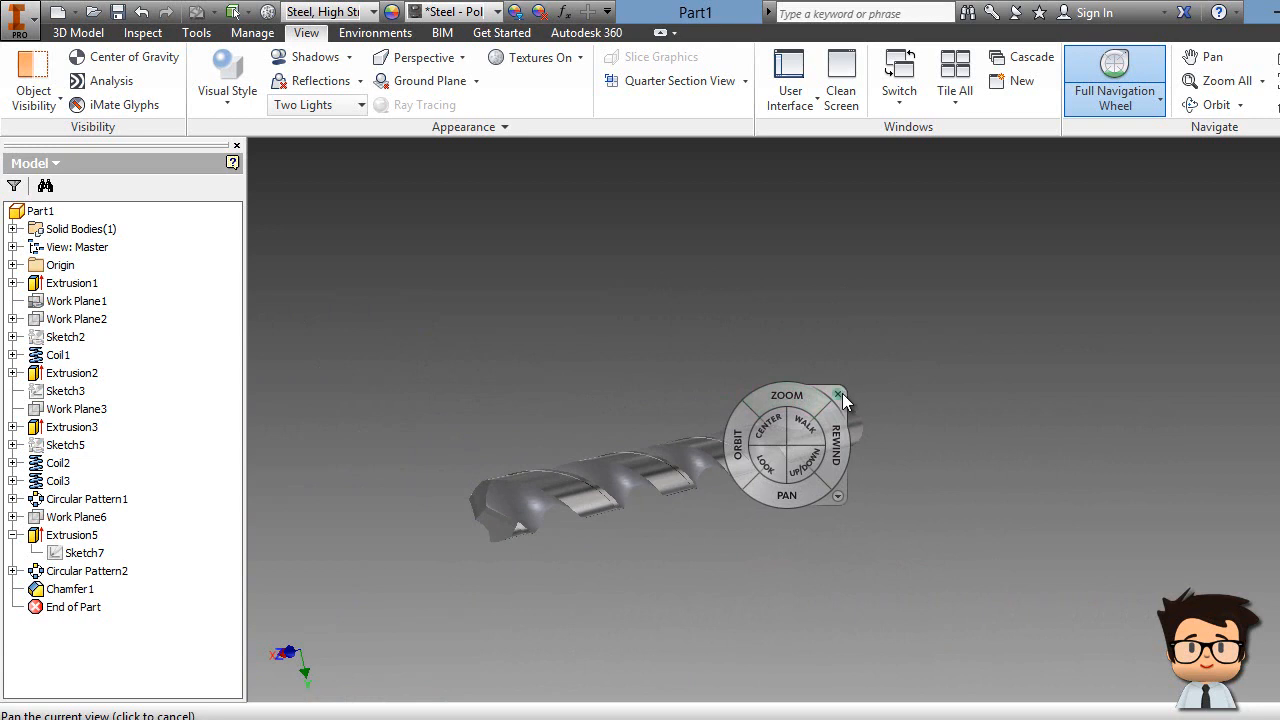
pyautogui.click(839, 394)
pyautogui.press('F6')
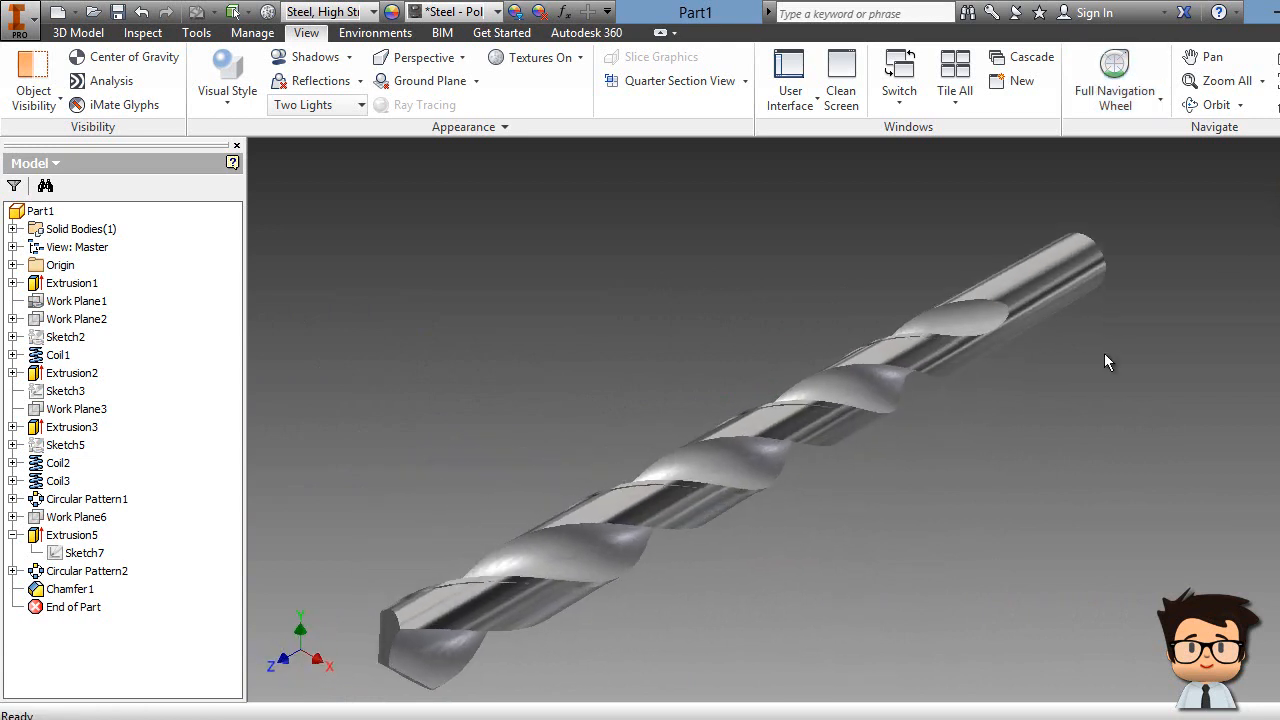
pyautogui.moveTo(764, 440); pyautogui.dragTo(772, 415, button='middle')
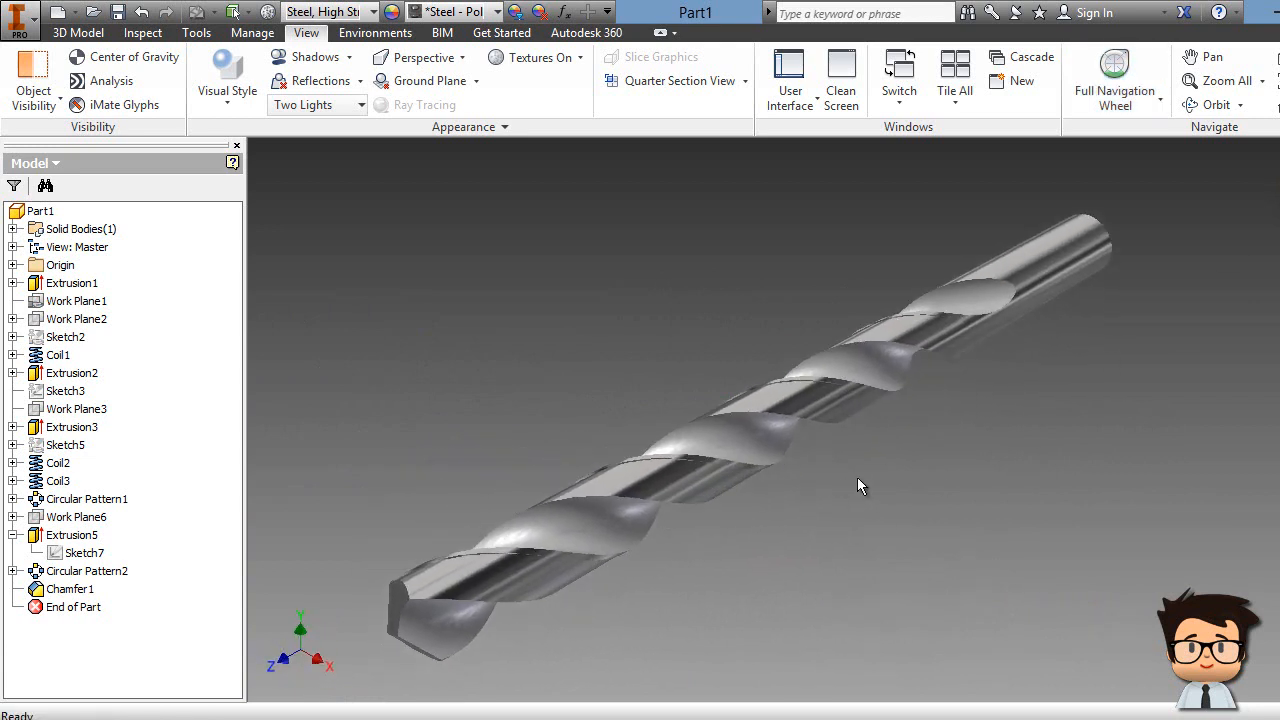
# Step: Roll the End of Part marker back so only Extrusion1's plain cylinder remains
pyautogui.click(76, 284)
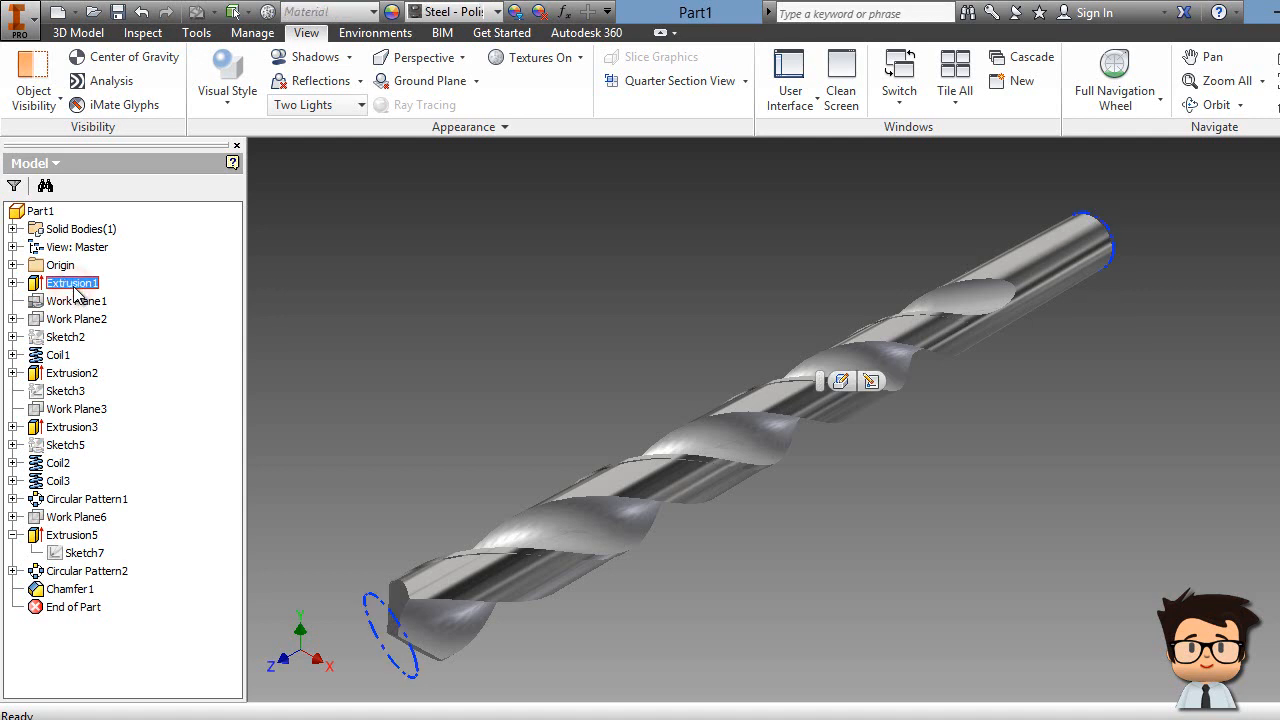
pyautogui.click(71, 607)
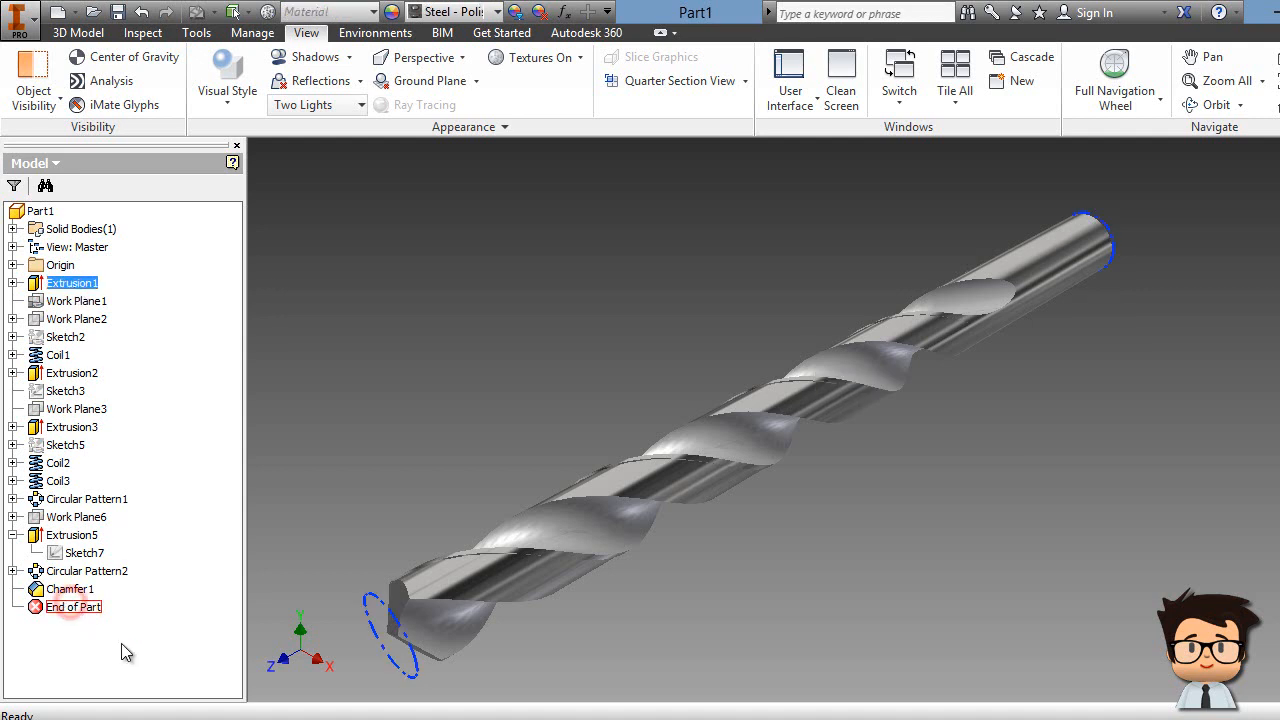
pyautogui.click(375, 425)
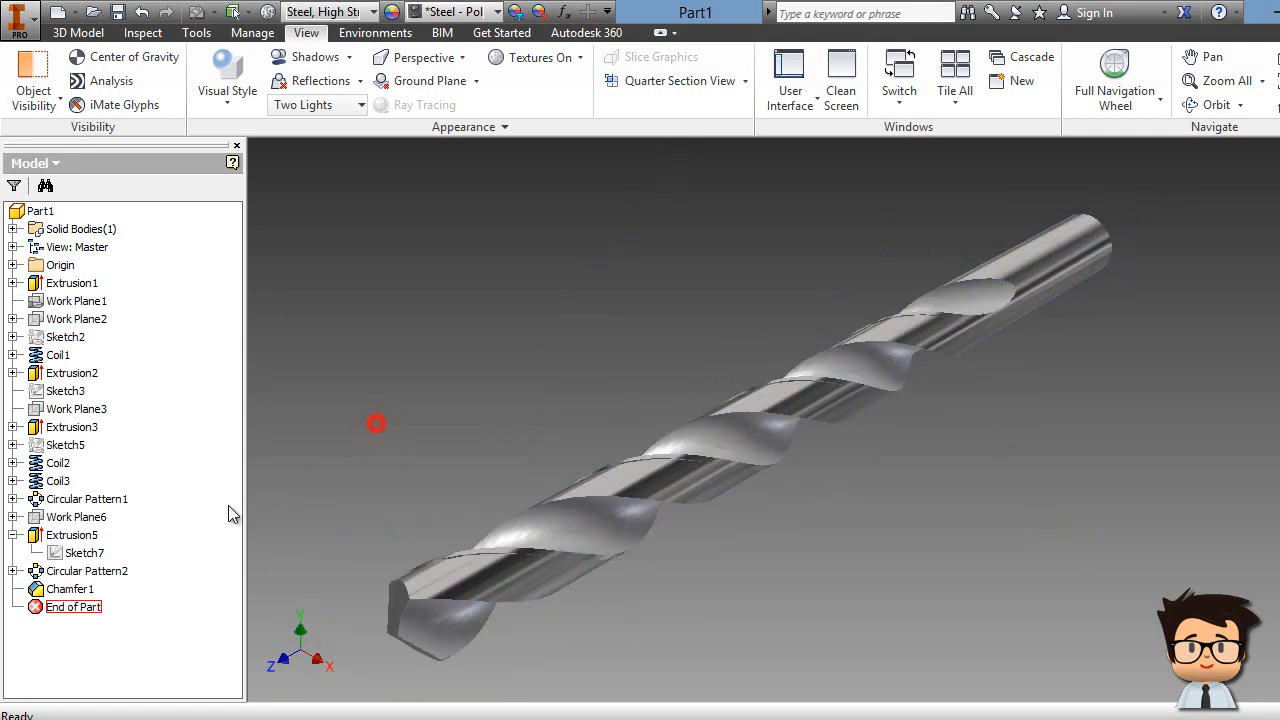
pyautogui.moveTo(70, 607); pyautogui.dragTo(130, 300)
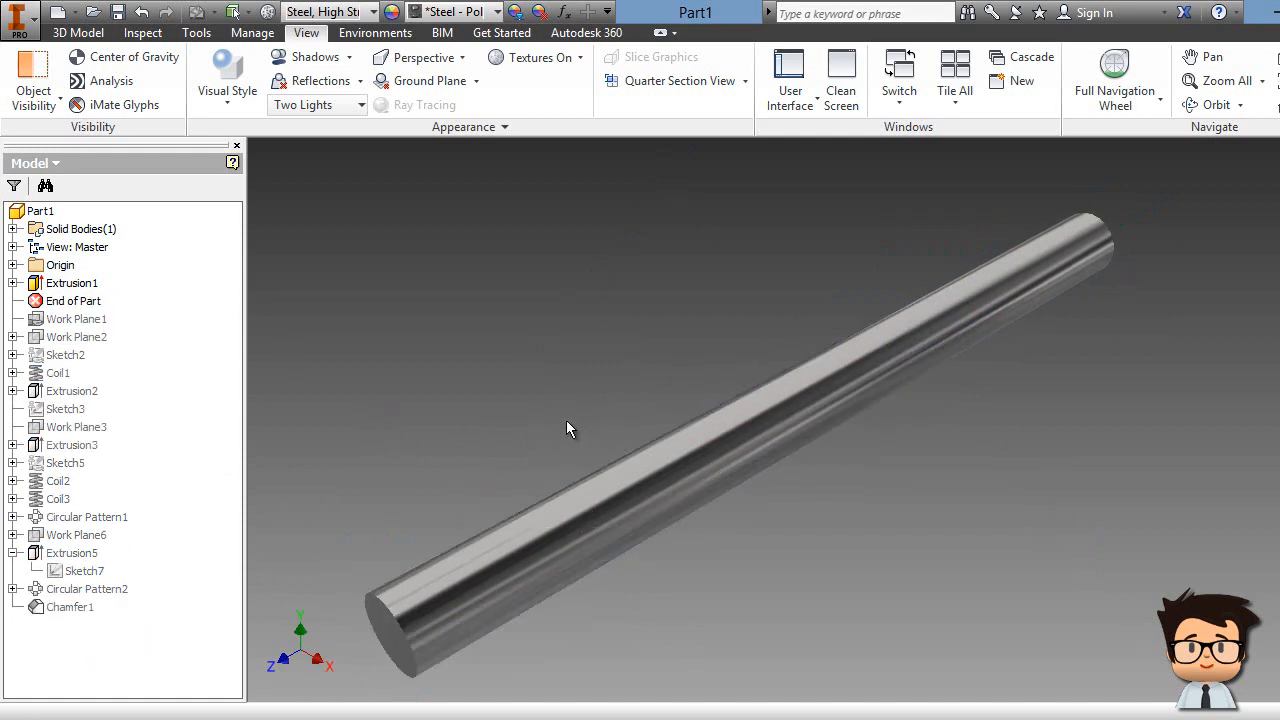
pyautogui.scroll(-5, 575, 419)
pyautogui.scroll(3, 520, 425)
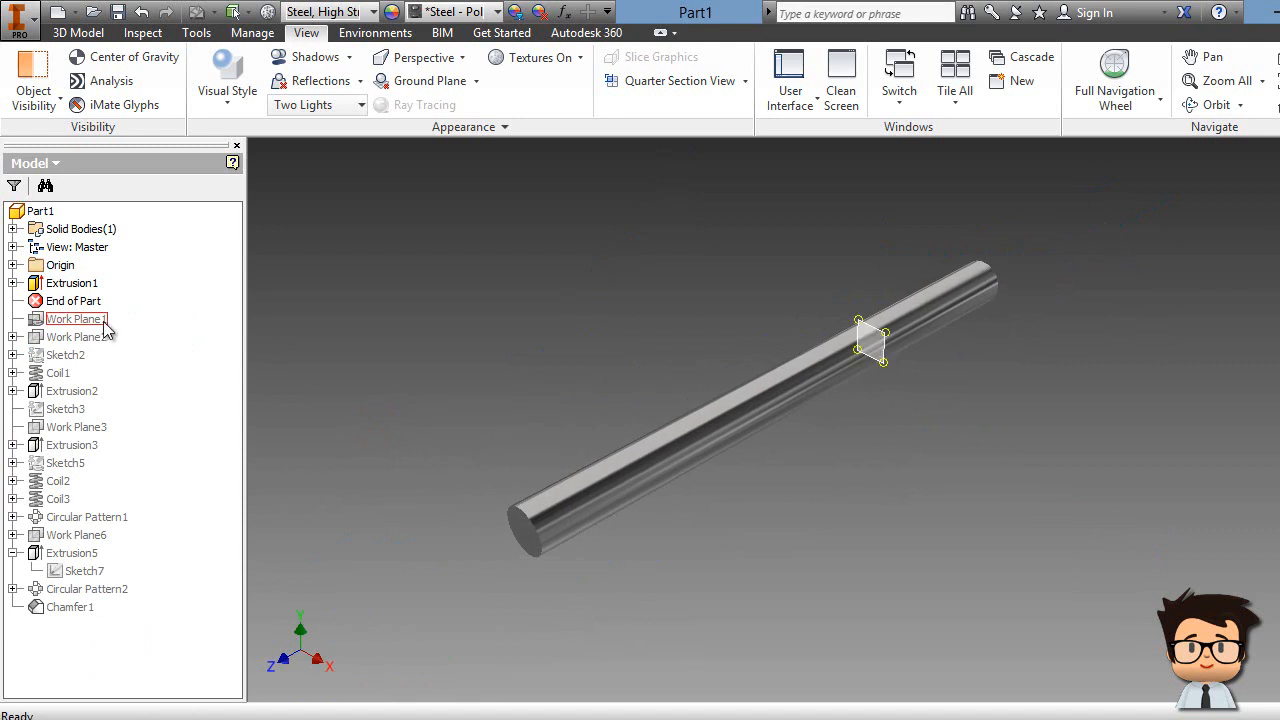
# Step: Step the End of Part marker forward through Coil1, Extrusion2, Extrusion3 and Coil2
pyautogui.moveTo(70, 313); pyautogui.dragTo(80, 375)
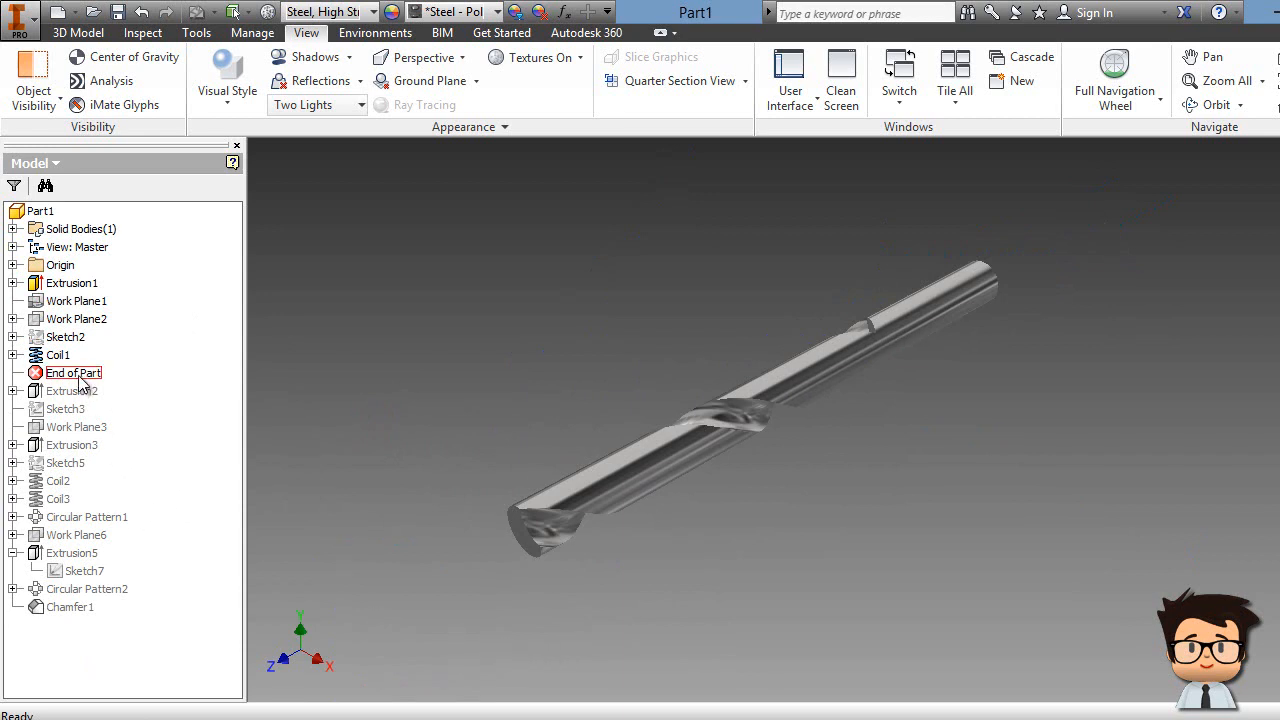
pyautogui.moveTo(80, 376); pyautogui.dragTo(83, 403)
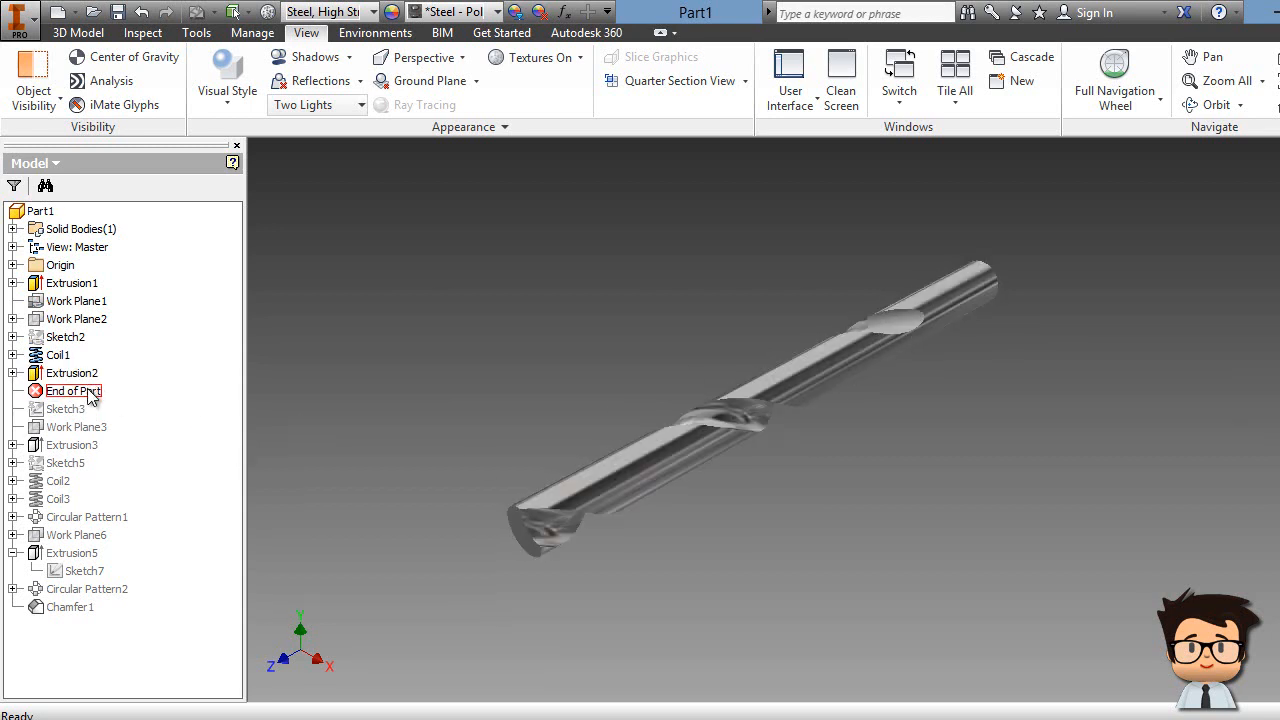
pyautogui.moveTo(84, 395); pyautogui.dragTo(96, 452)
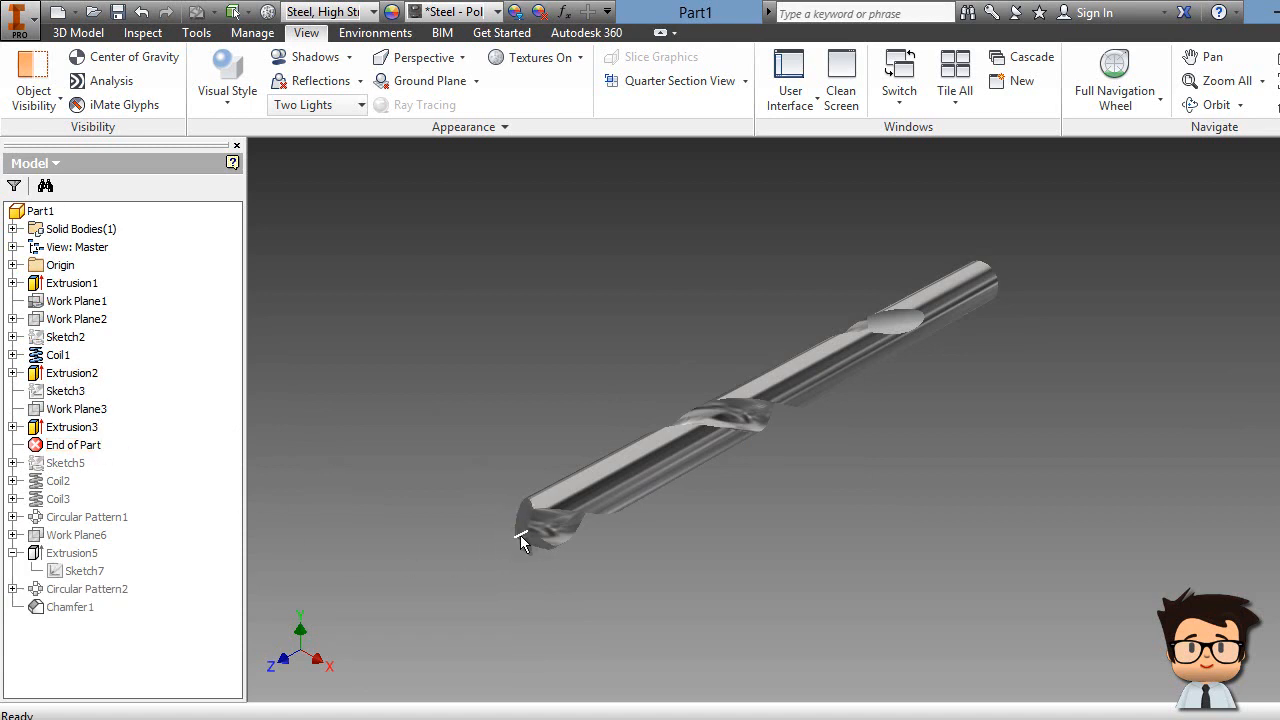
pyautogui.moveTo(86, 453); pyautogui.dragTo(88, 482)
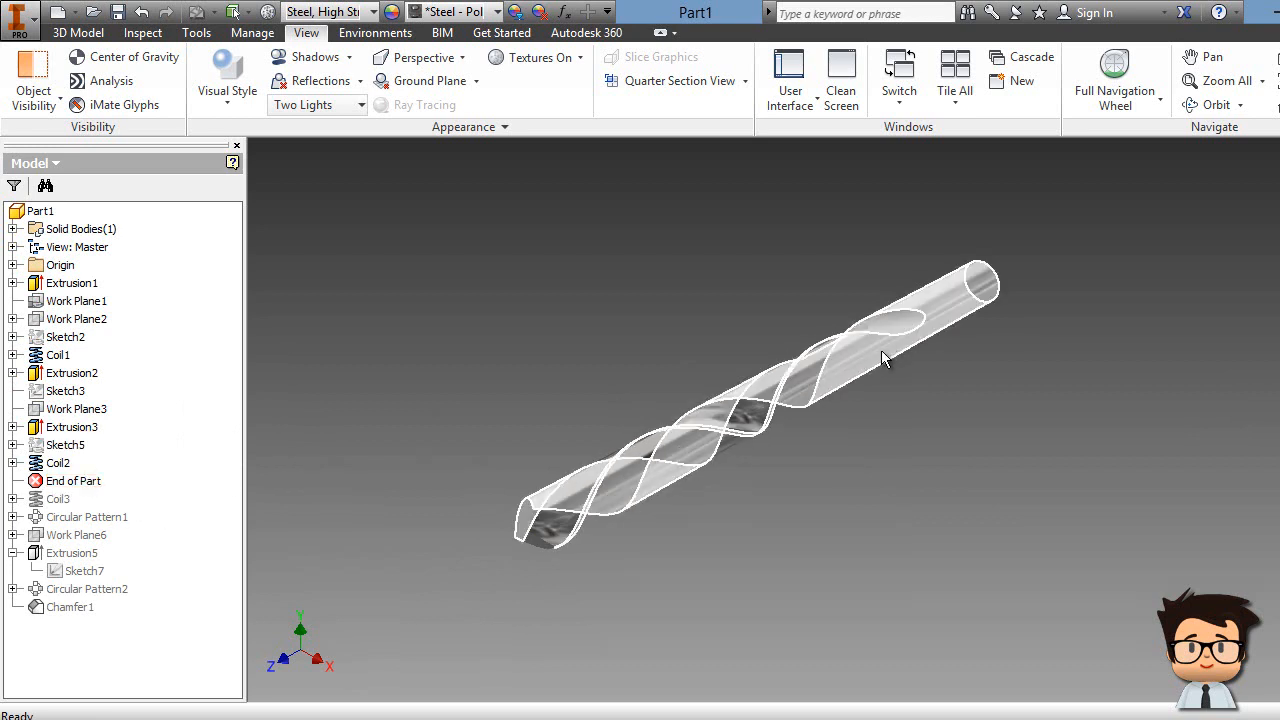
# Step: Pan and fit the view to inspect the drill with features through Coil2
pyautogui.scroll(-6, 738, 331)
pyautogui.moveTo(740, 332); pyautogui.dragTo(676, 294, button='middle')
pyautogui.scroll(2, 676, 294)
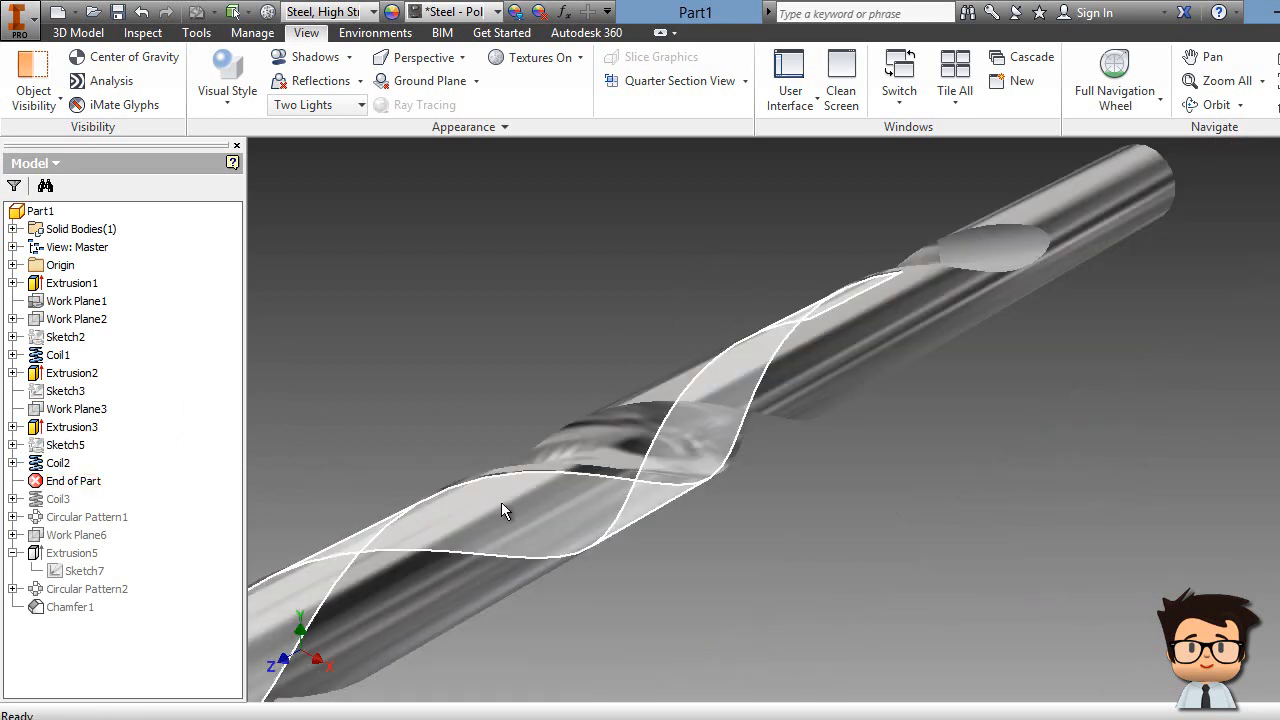
pyautogui.moveTo(476, 427); pyautogui.dragTo(857, 207, button='middle')
pyautogui.moveTo(578, 354); pyautogui.dragTo(449, 443, button='middle')
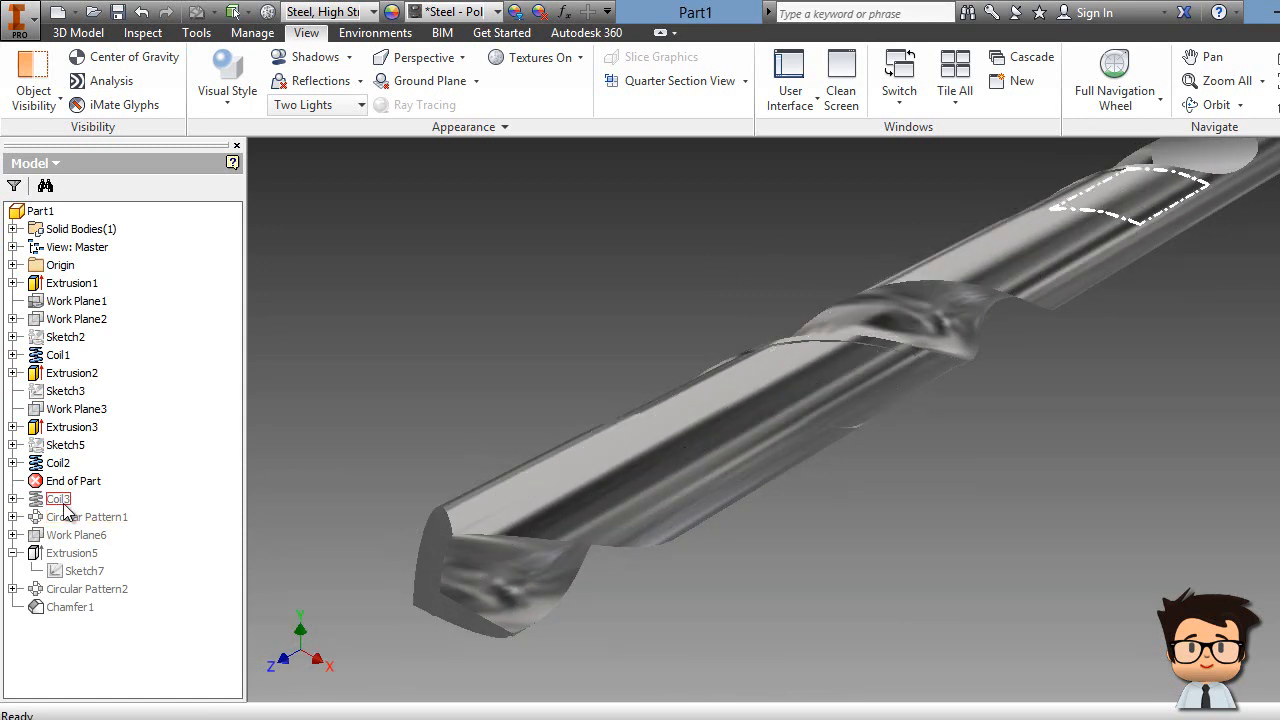
pyautogui.moveTo(584, 274); pyautogui.dragTo(367, 417, button='middle')
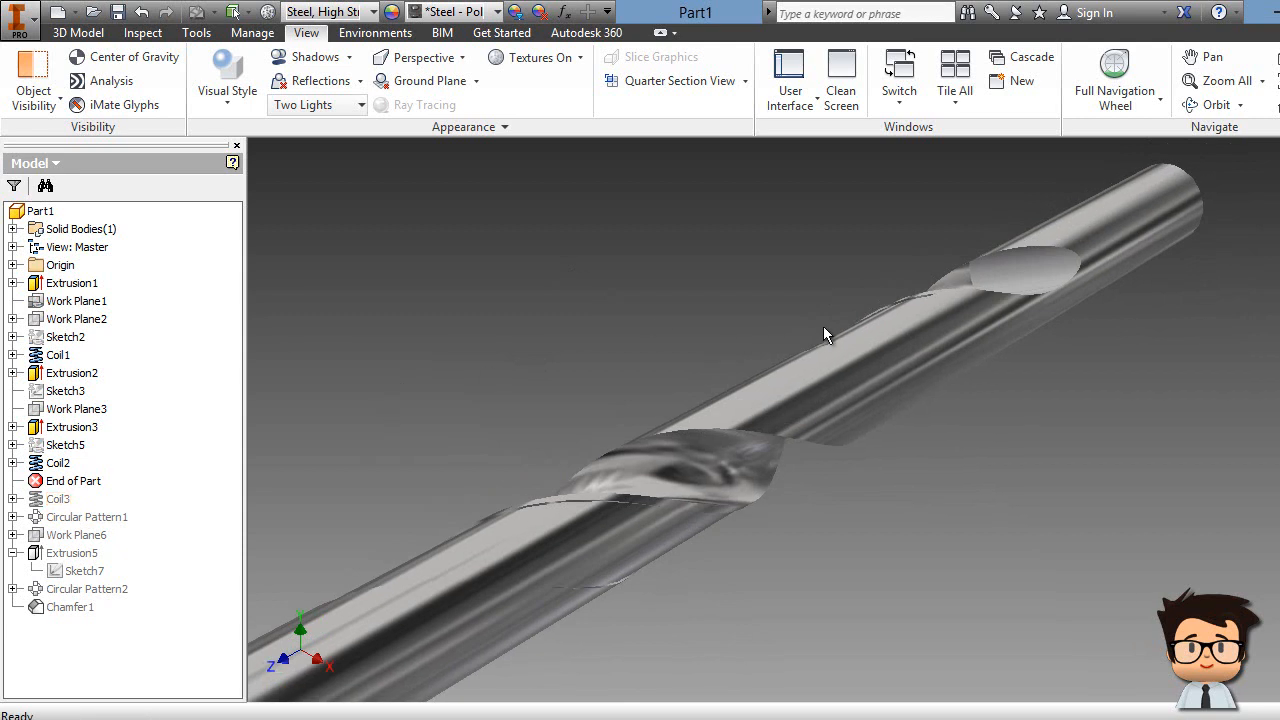
pyautogui.click(1277, 192)
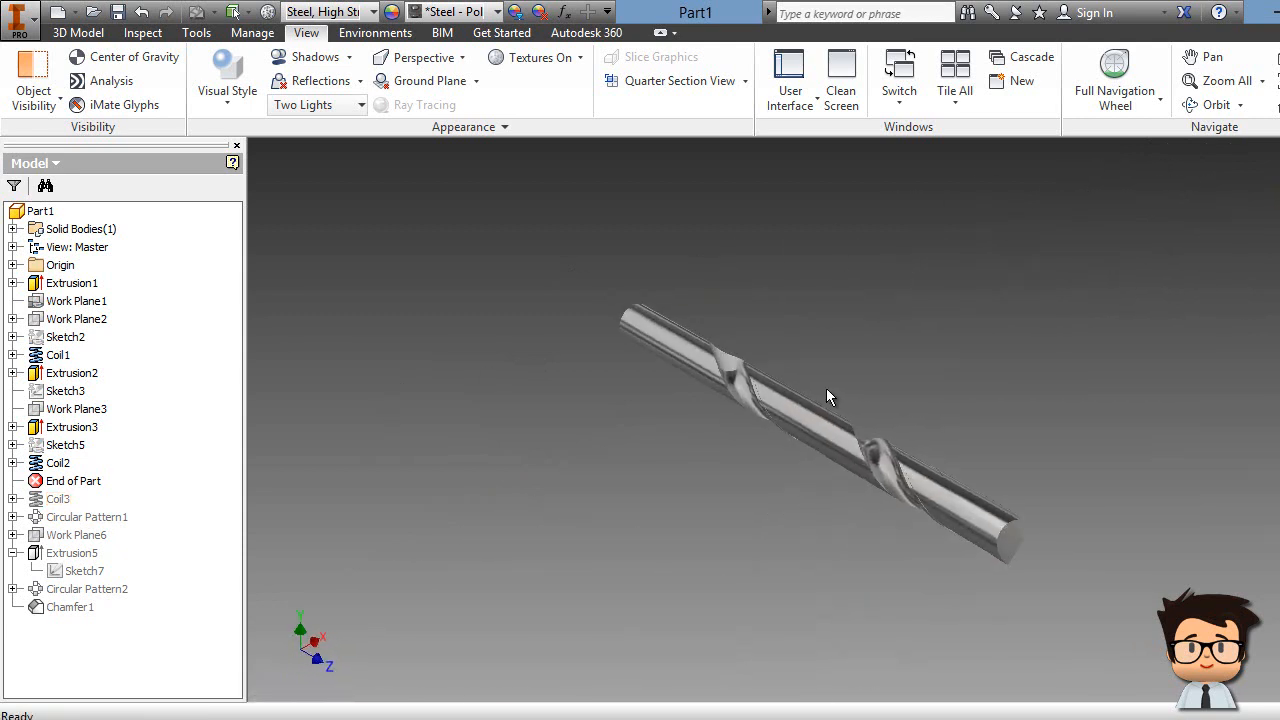
pyautogui.scroll(-5, 805, 391)
pyautogui.moveTo(802, 391); pyautogui.dragTo(828, 412, button='middle')
pyautogui.scroll(-3, 748, 405)
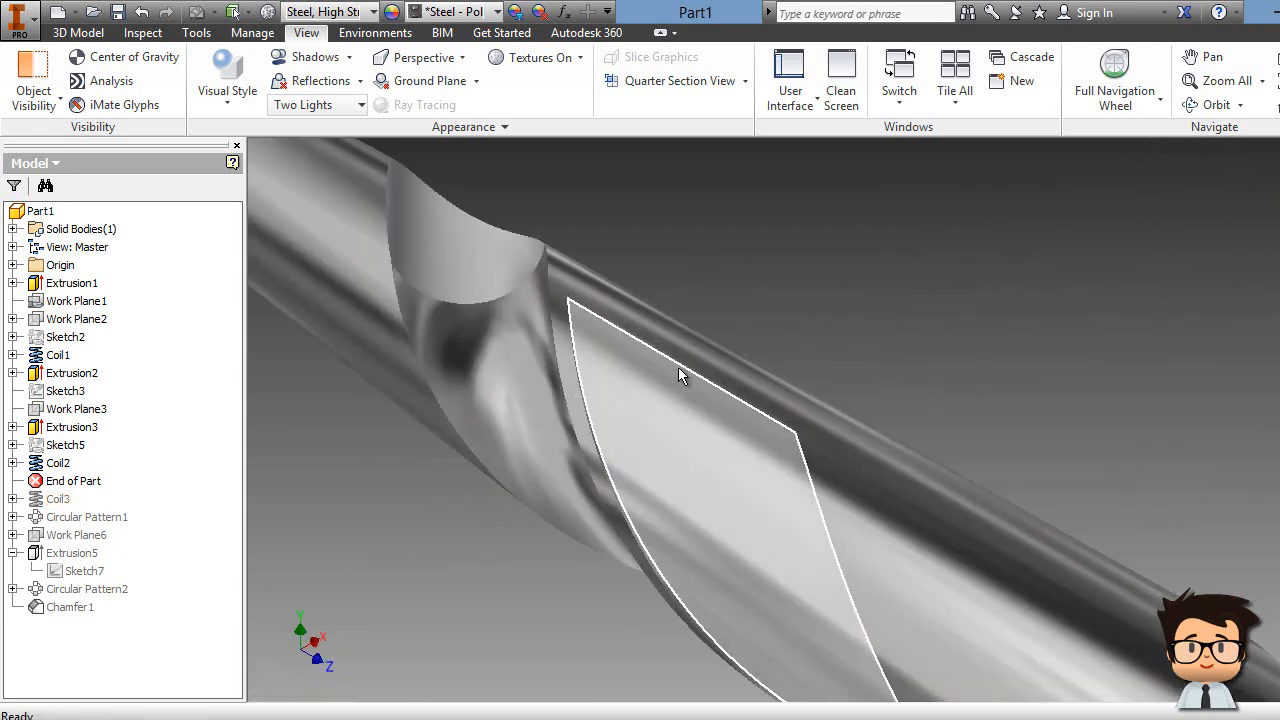
# Step: Move the End of Part marker below Coil3 and return to the home view
pyautogui.moveTo(82, 484); pyautogui.dragTo(80, 506)
pyautogui.moveTo(1060, 333); pyautogui.dragTo(1060, 333, button='middle')
pyautogui.press('F6')
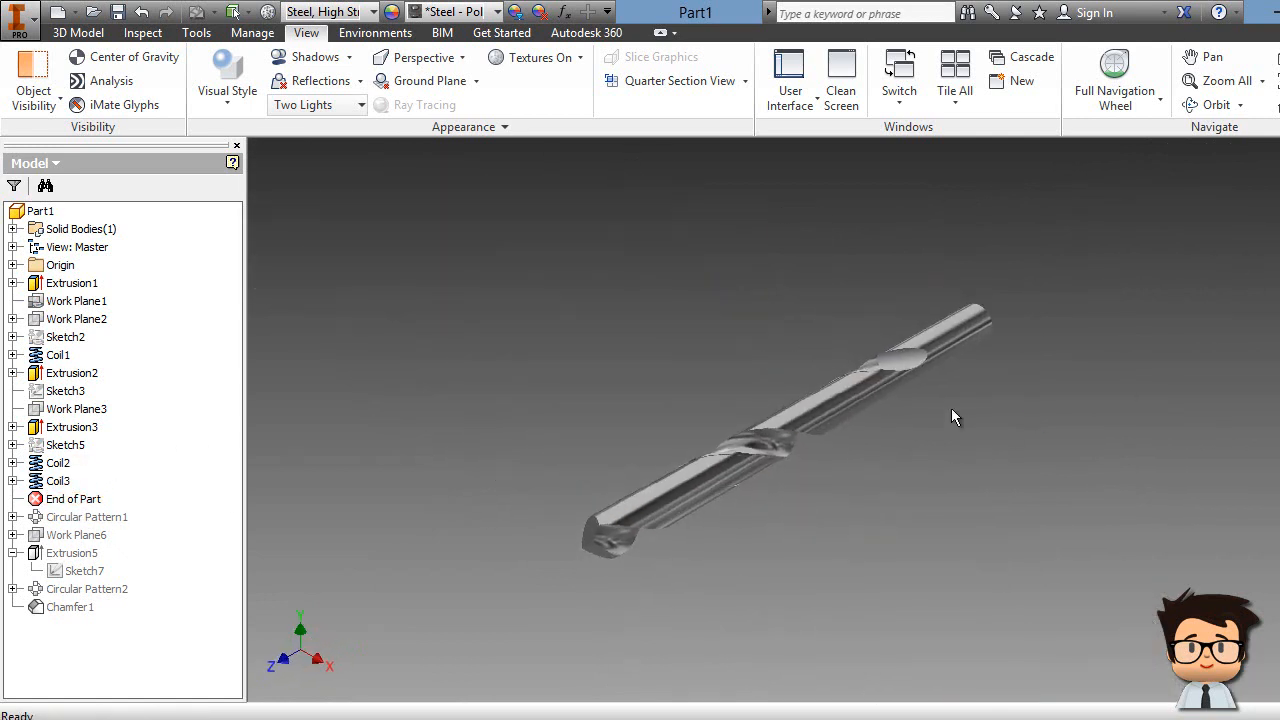
pyautogui.scroll(-4, 940, 415)
pyautogui.scroll(3, 875, 409)
pyautogui.moveTo(814, 490); pyautogui.dragTo(1065, 372, button='middle')
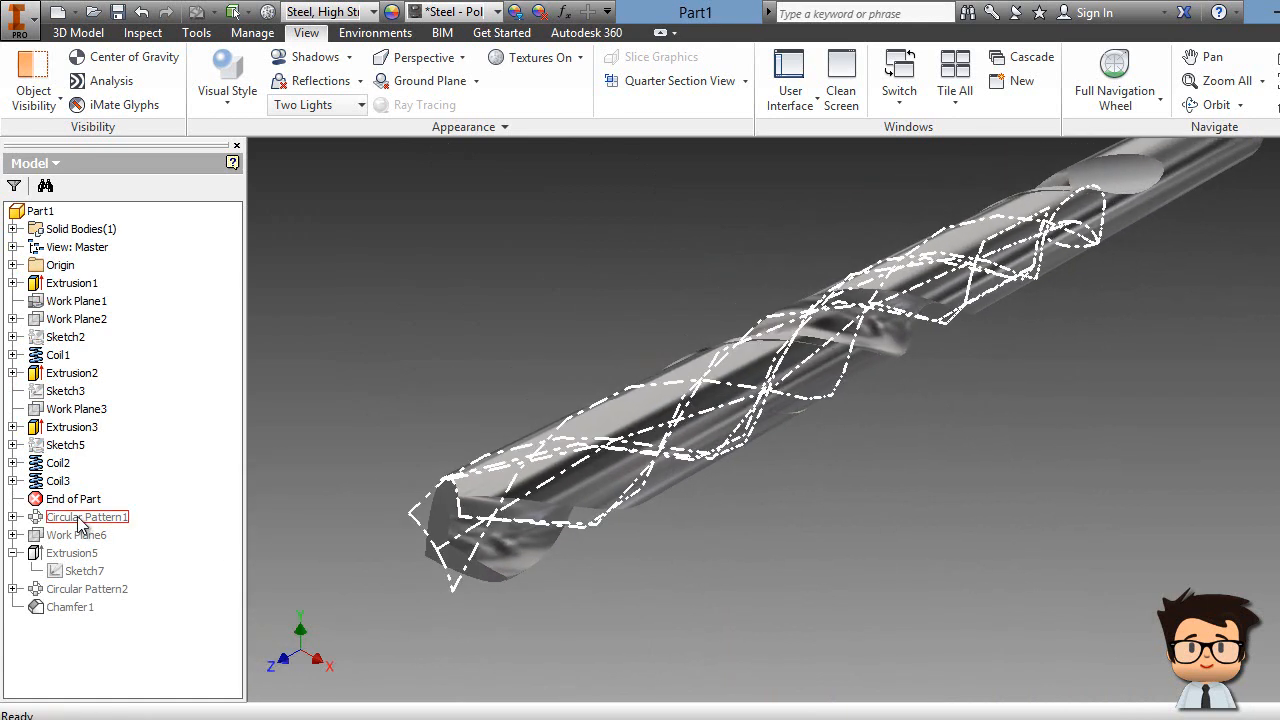
# Step: Roll forward to include Circular Pattern1, Extrusion5 and Sketch7, orbiting to inspect the drill
pyautogui.moveTo(80, 503); pyautogui.dragTo(76, 517)
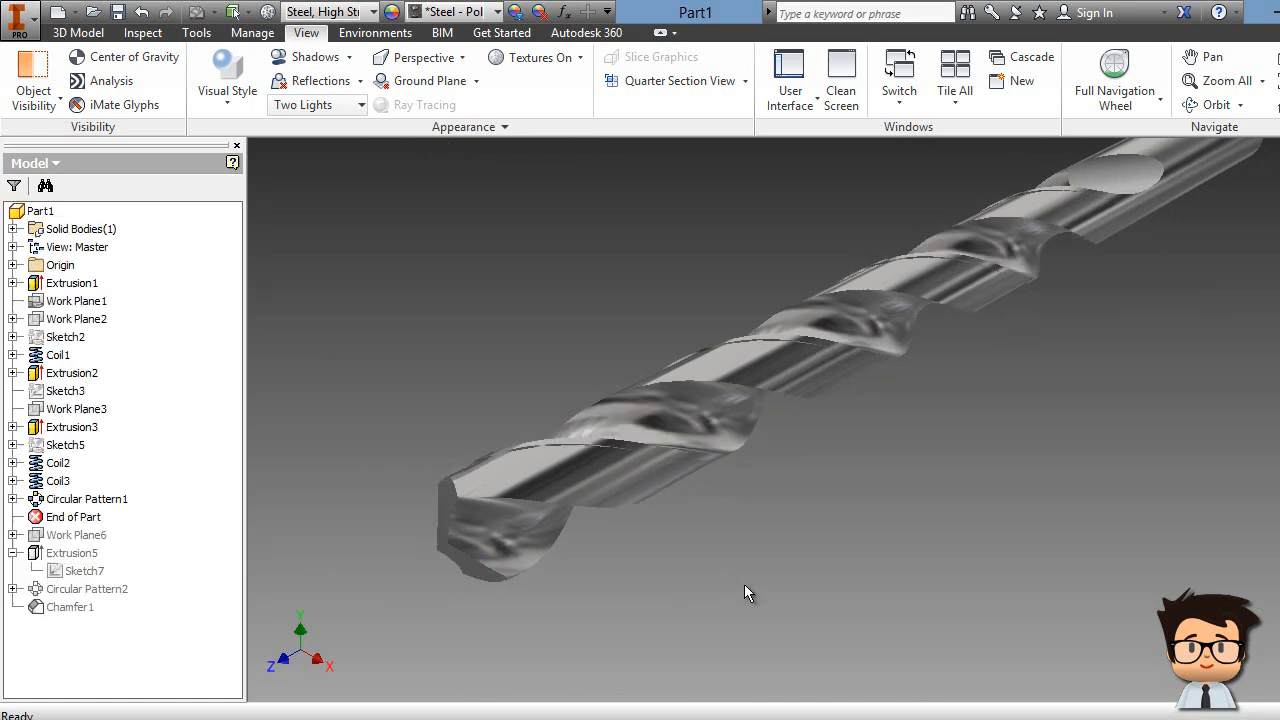
pyautogui.moveTo(862, 465); pyautogui.dragTo(879, 408, button='middle')
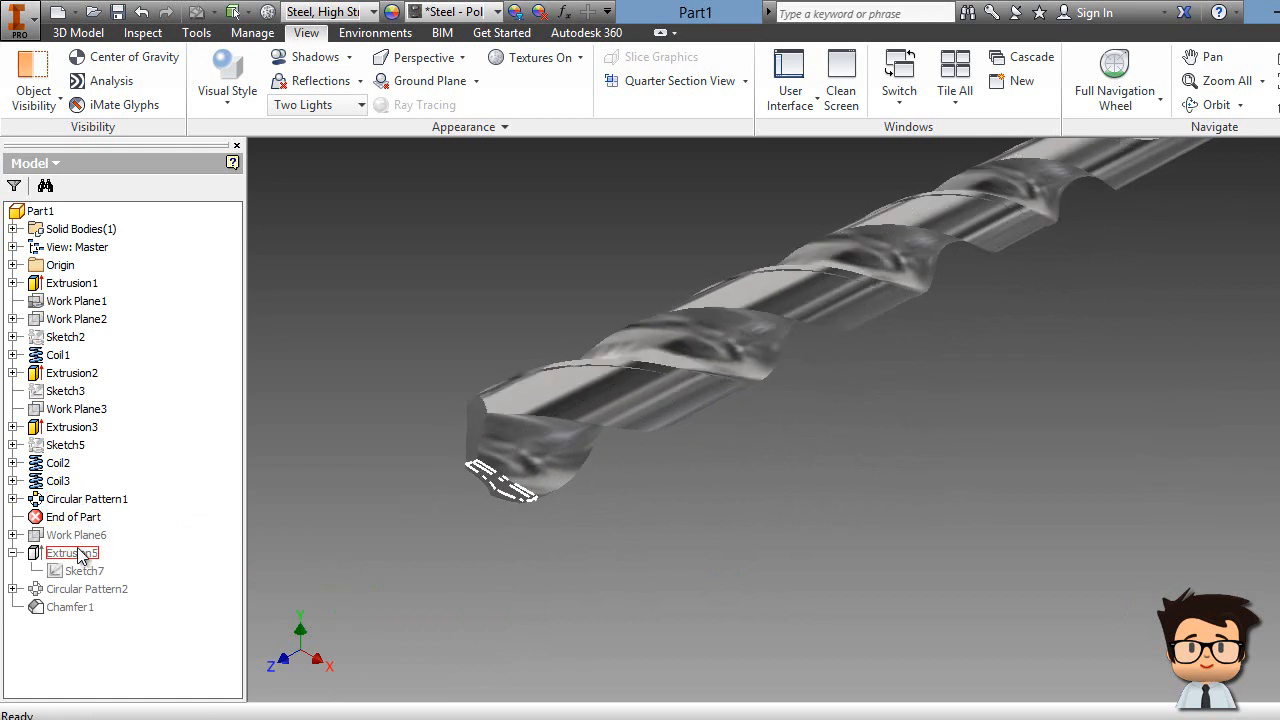
pyautogui.moveTo(75, 518); pyautogui.dragTo(88, 574)
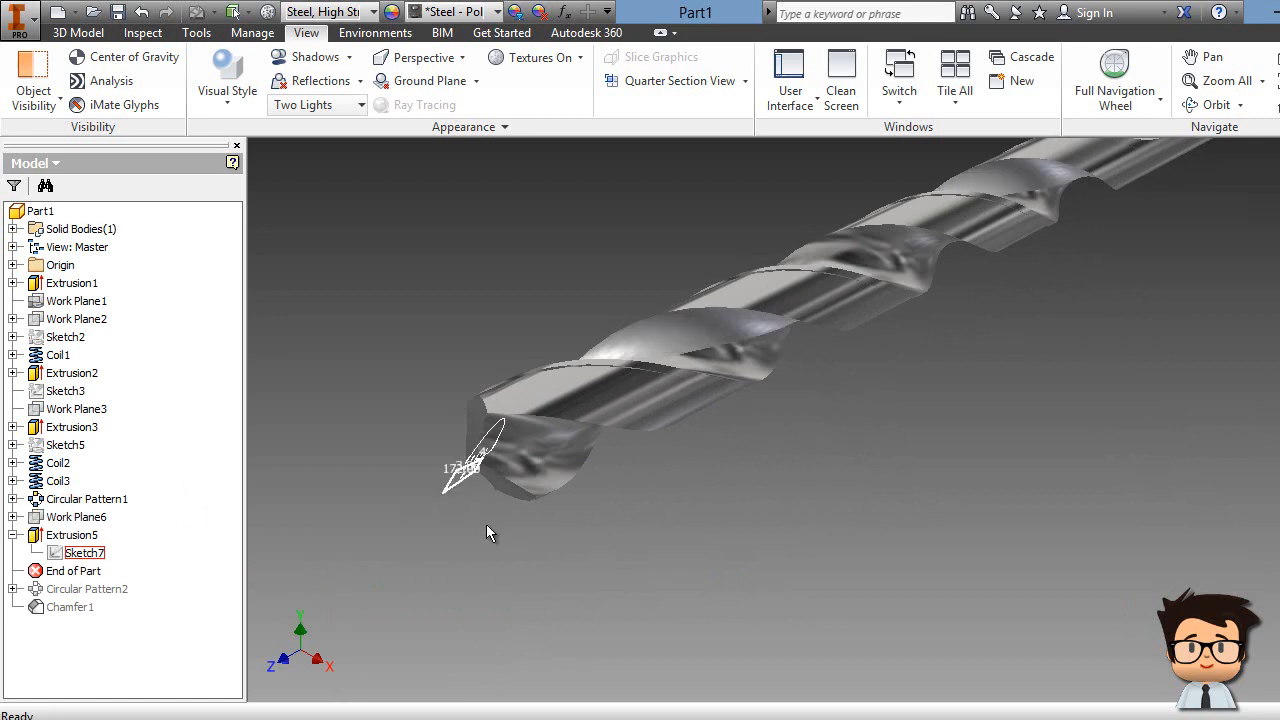
pyautogui.keyDown('shift'); pyautogui.moveTo(1085, 405); pyautogui.dragTo(1095, 262, button='middle'); pyautogui.keyUp('shift')
pyautogui.moveTo(550, 225); pyautogui.dragTo(724, 492, button='middle')
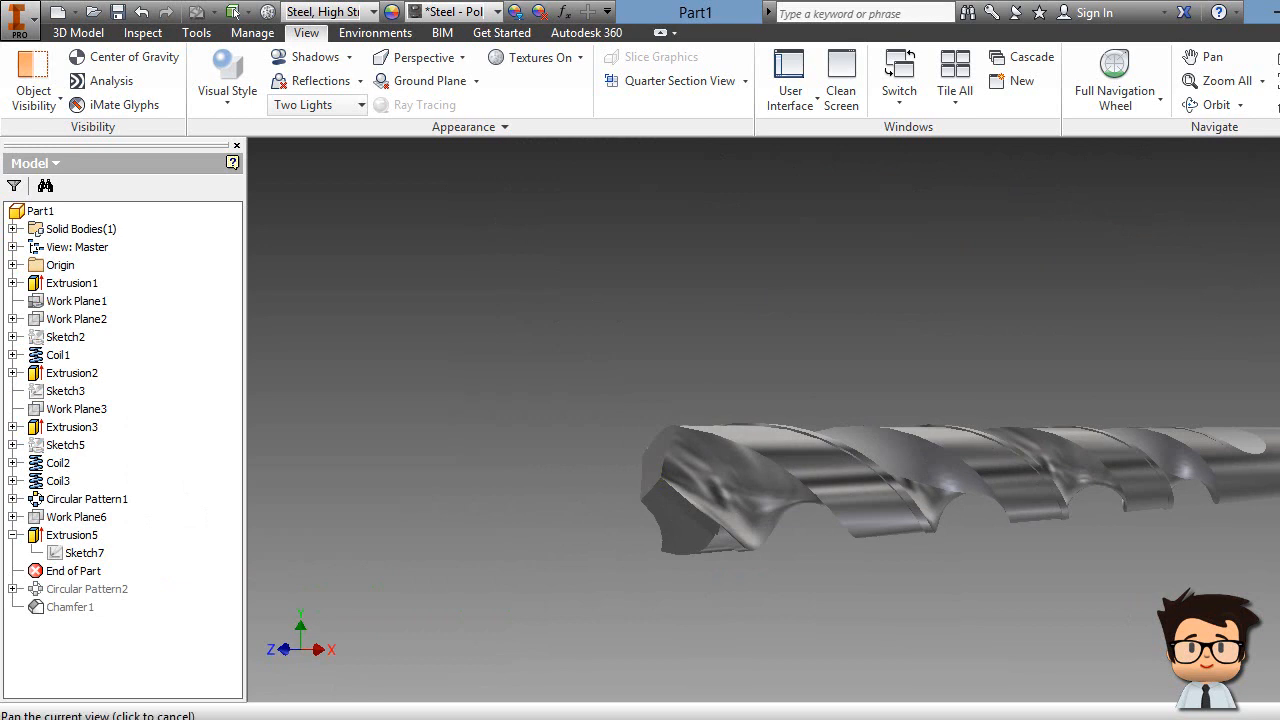
pyautogui.keyDown('shift'); pyautogui.moveTo(1080, 445); pyautogui.dragTo(1087, 471, button='middle'); pyautogui.keyUp('shift')
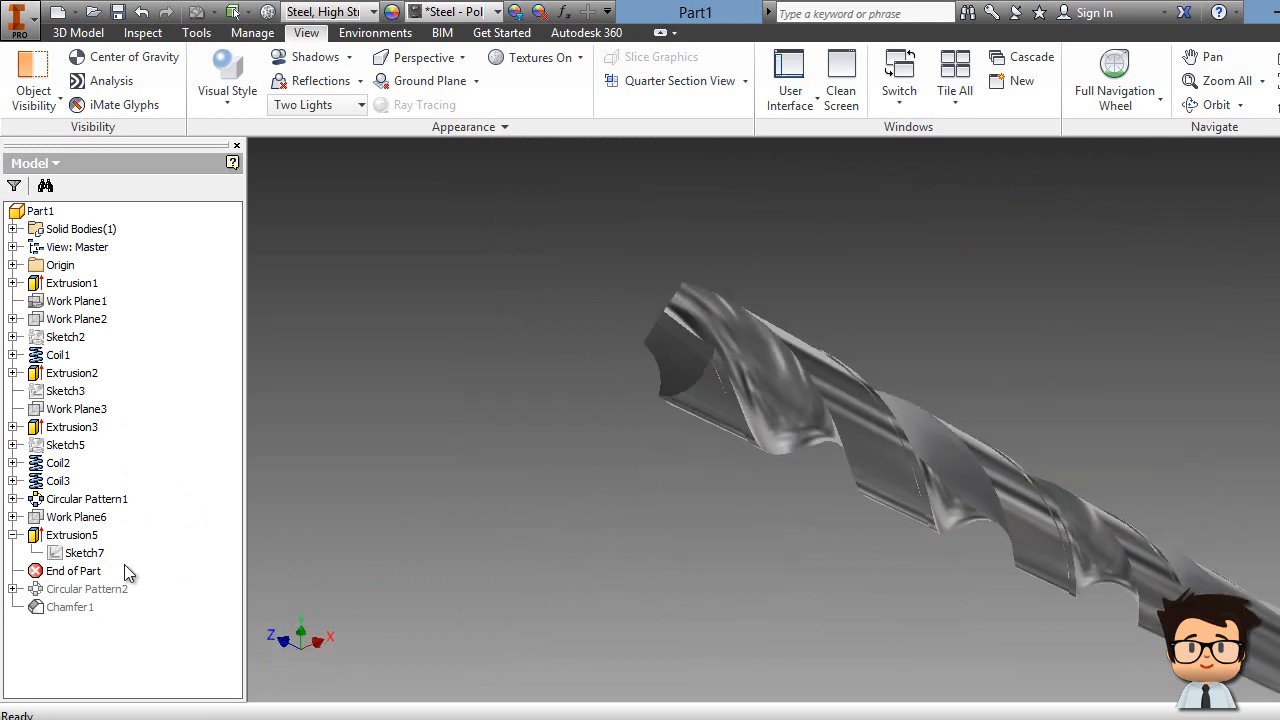
# Step: Roll back to exclude Extrusion5 and Sketch7 and fit the drill in view
pyautogui.moveTo(82, 551); pyautogui.dragTo(88, 541)
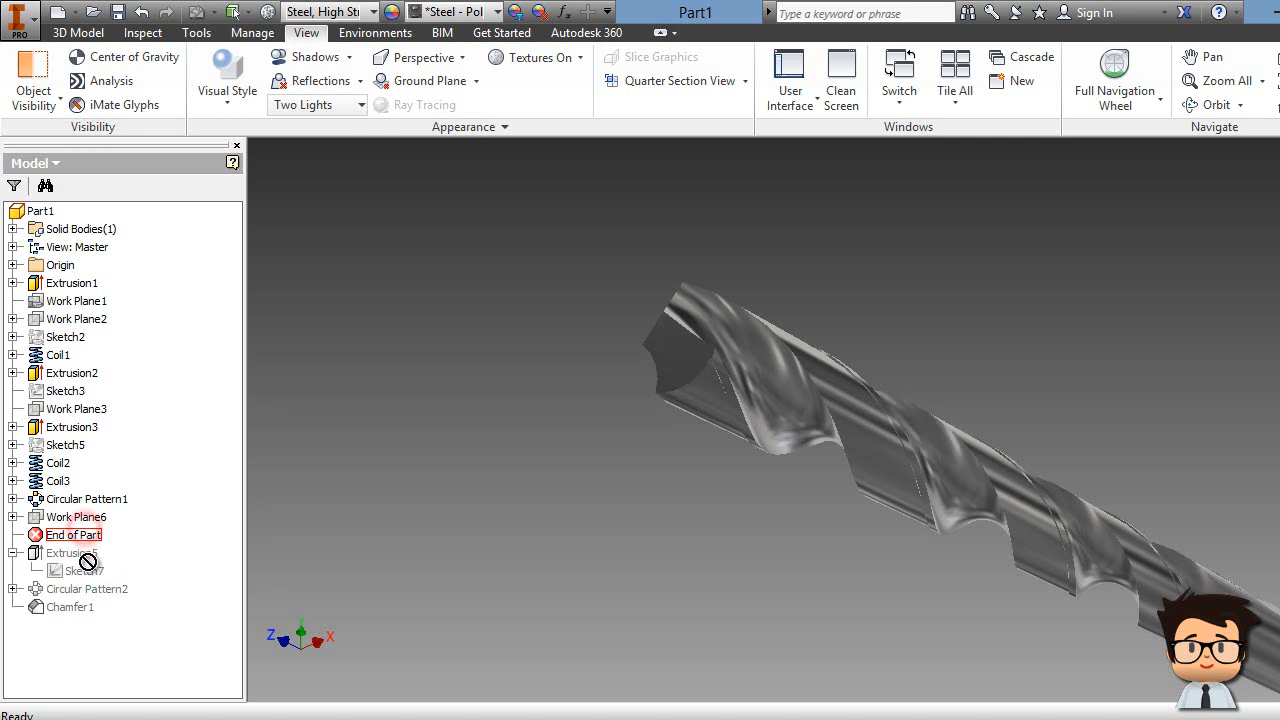
pyautogui.moveTo(600, 430); pyautogui.dragTo(600, 430, button='middle')
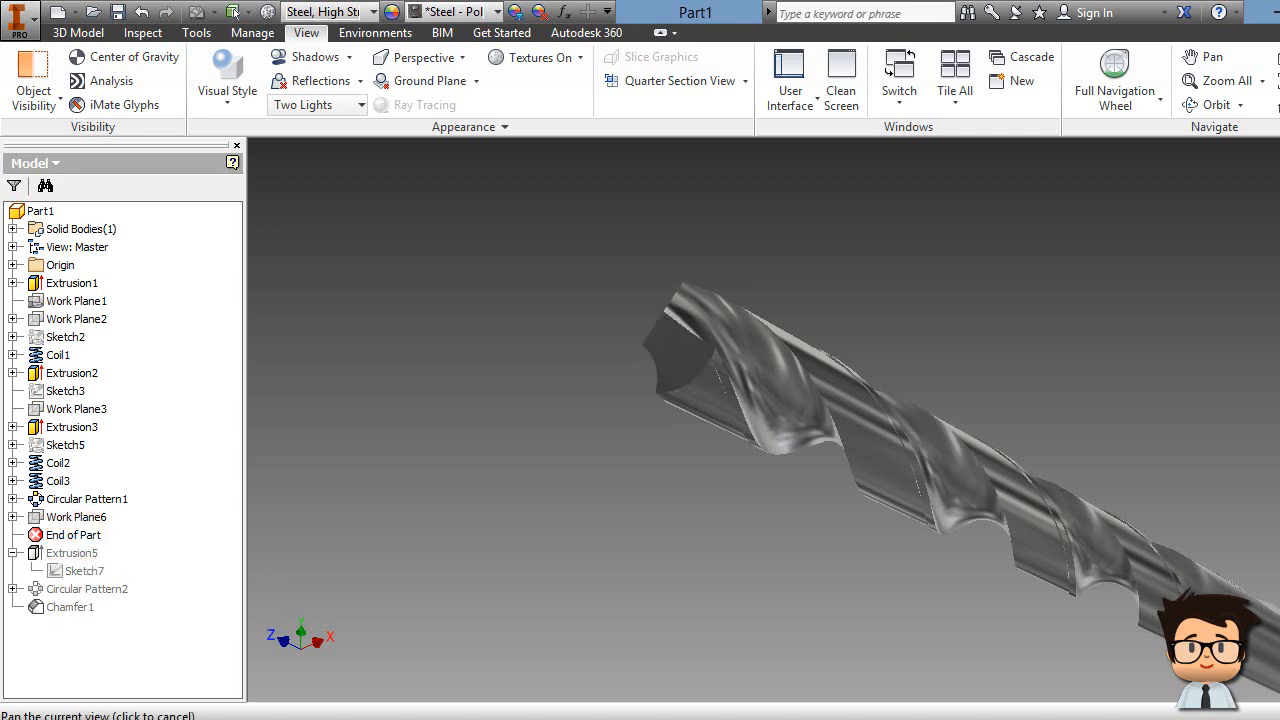
pyautogui.click(1274, 190)
pyautogui.scroll(-5, 1114, 529)
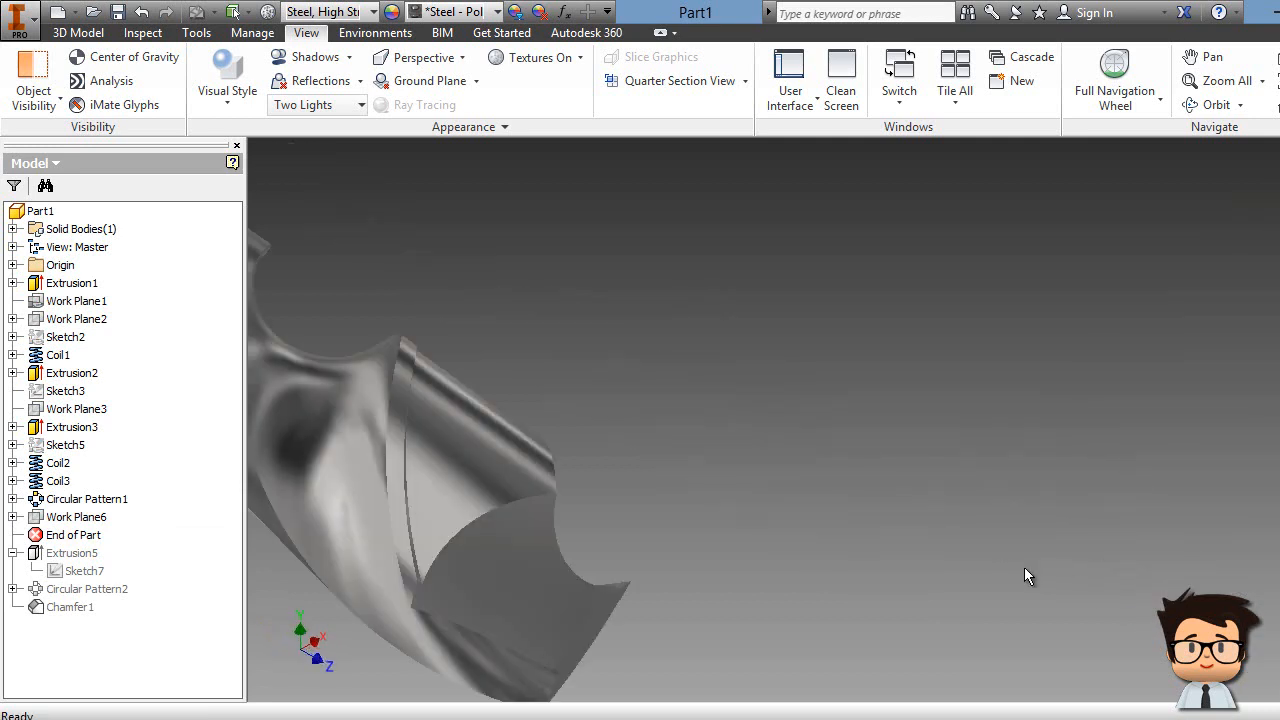
pyautogui.moveTo(1059, 579); pyautogui.dragTo(1094, 434, button='middle')
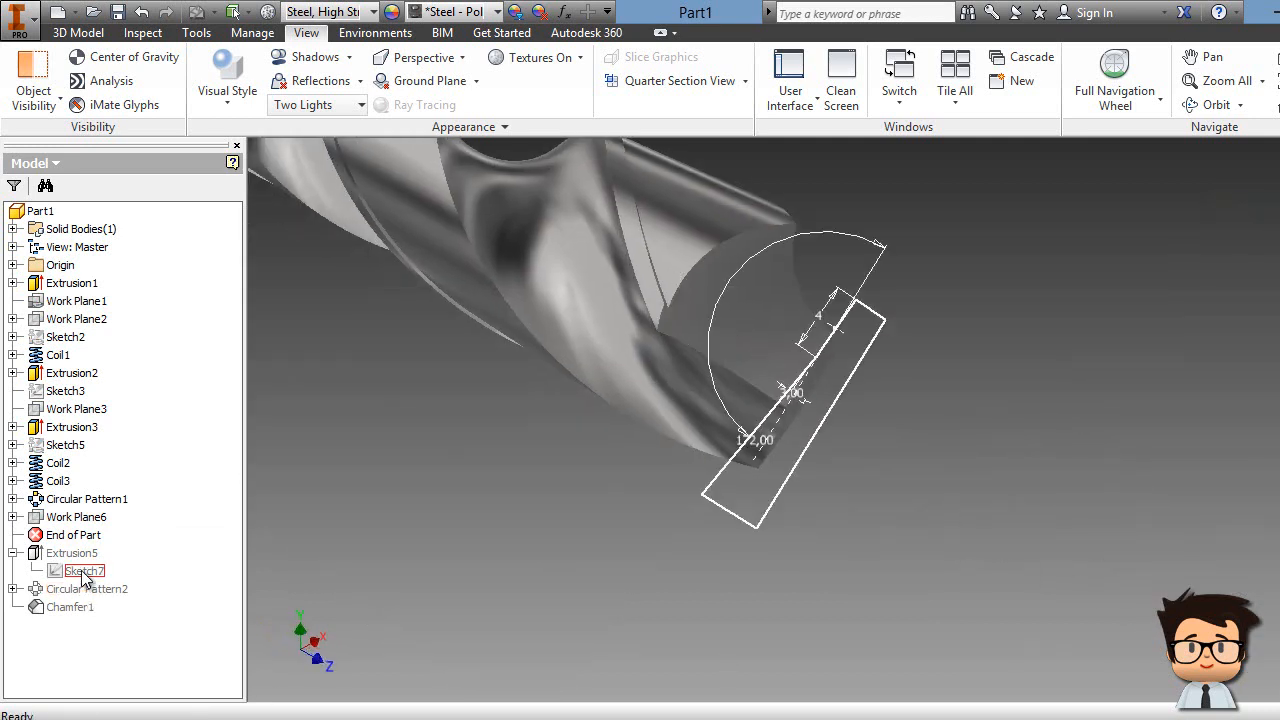
# Step: Reactivate the margin groove pattern and the shank-end Chamfer1, returning to the home view
pyautogui.moveTo(85, 542)
pyautogui.mouseDown()
pyautogui.moveTo(90, 600)
pyautogui.moveTo(91, 589)
pyautogui.mouseUp()
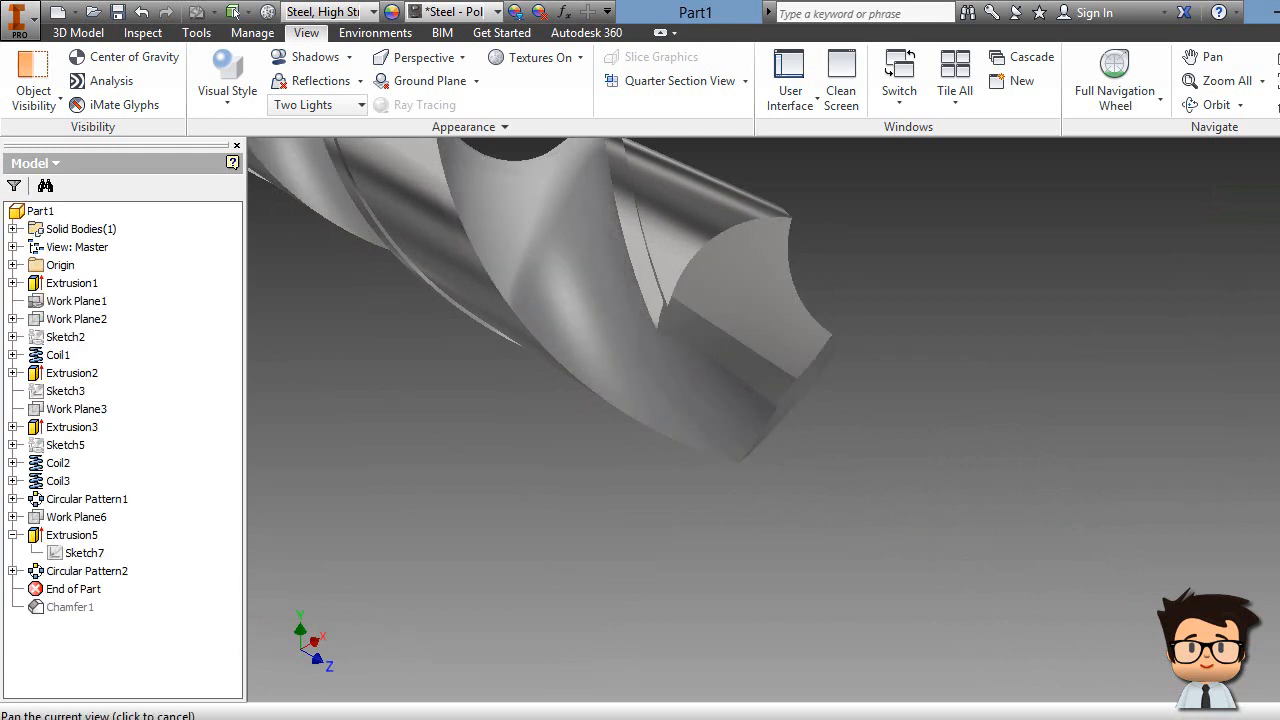
pyautogui.click(1271, 246)
pyautogui.scroll(-3, 614, 592)
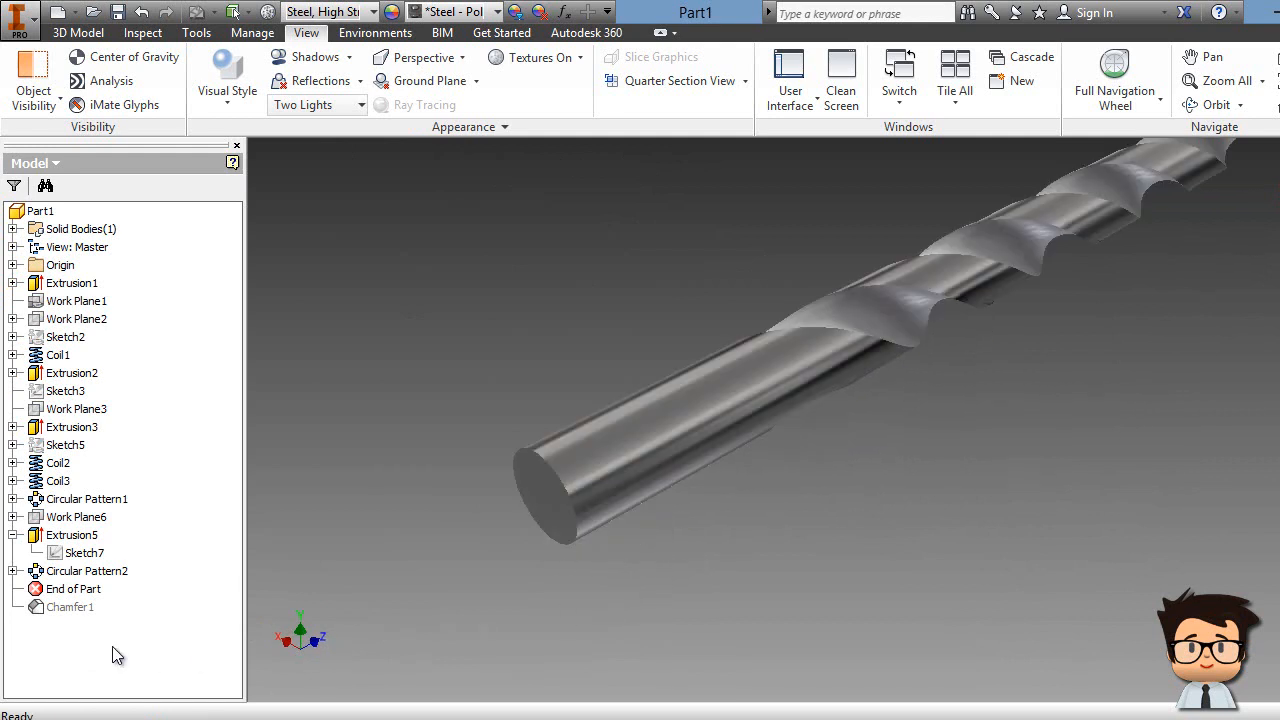
pyautogui.moveTo(86, 601); pyautogui.dragTo(87, 614)
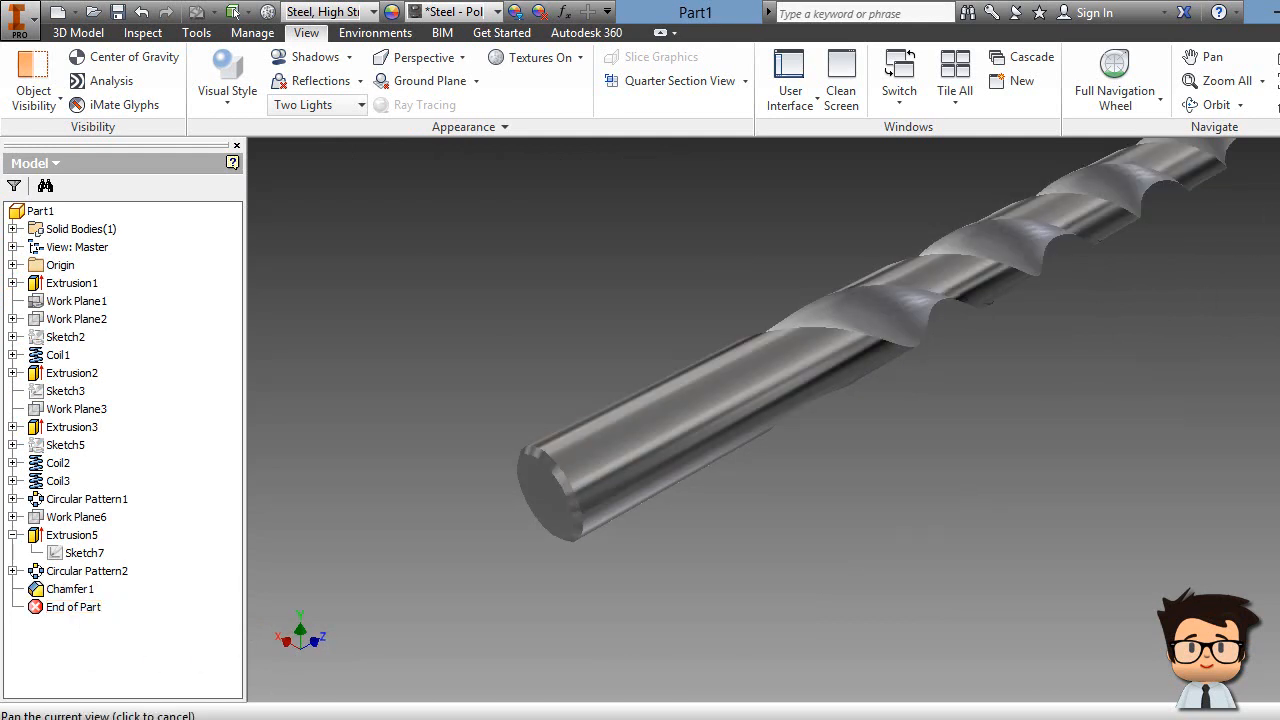
pyautogui.press('F6')
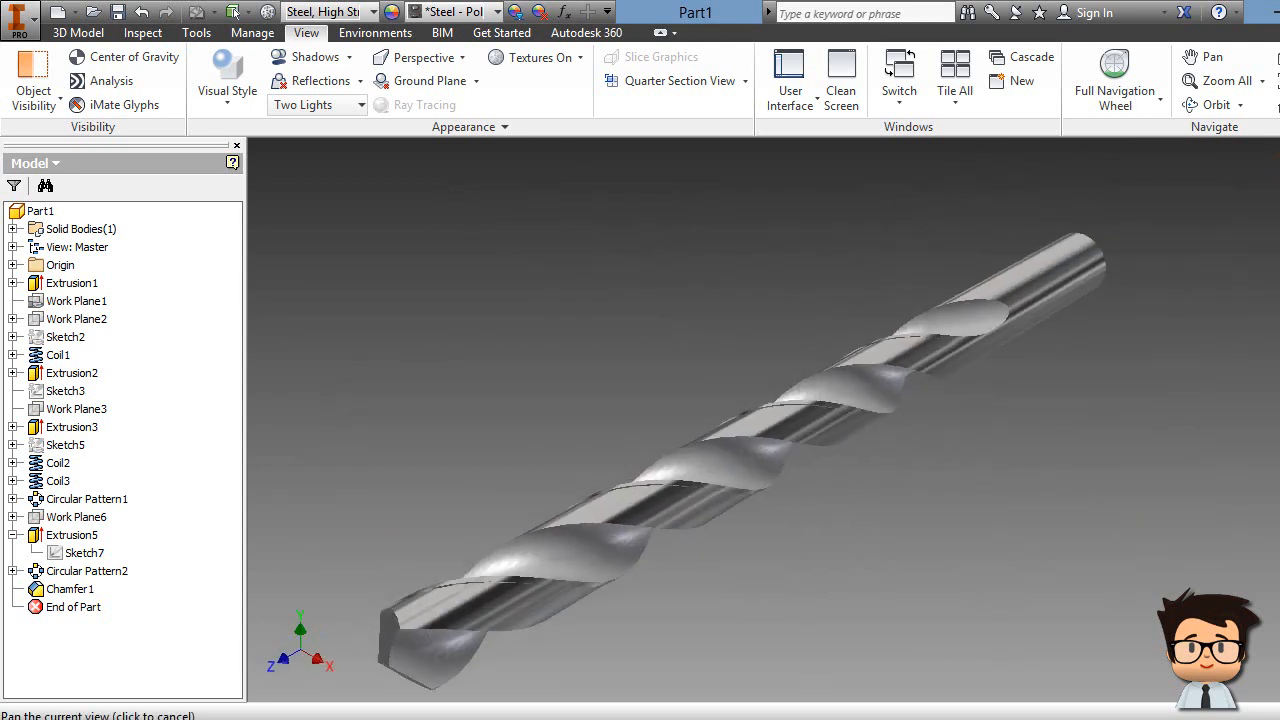
pyautogui.hotkey('alt', 'F4')
# Step: Discard Part1's changes and create Part2 from the Metric Standard (mm).ipt template
pyautogui.click(619, 412)
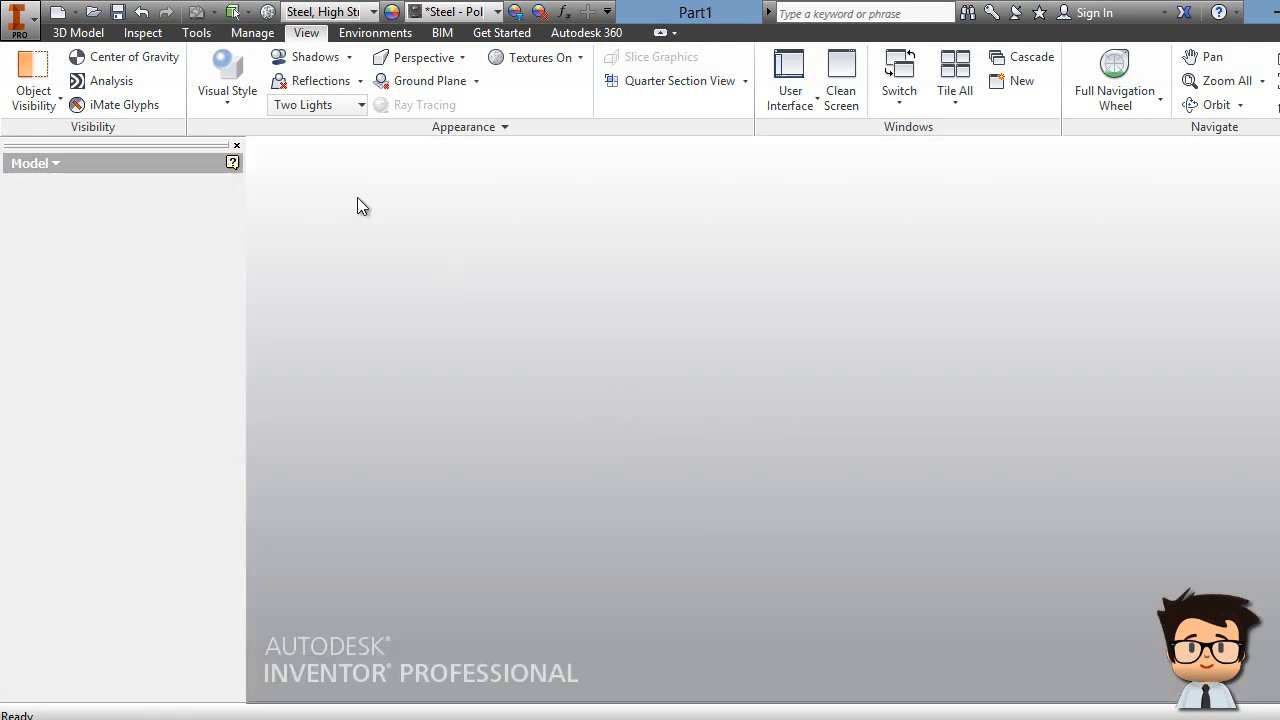
pyautogui.click(91, 28)
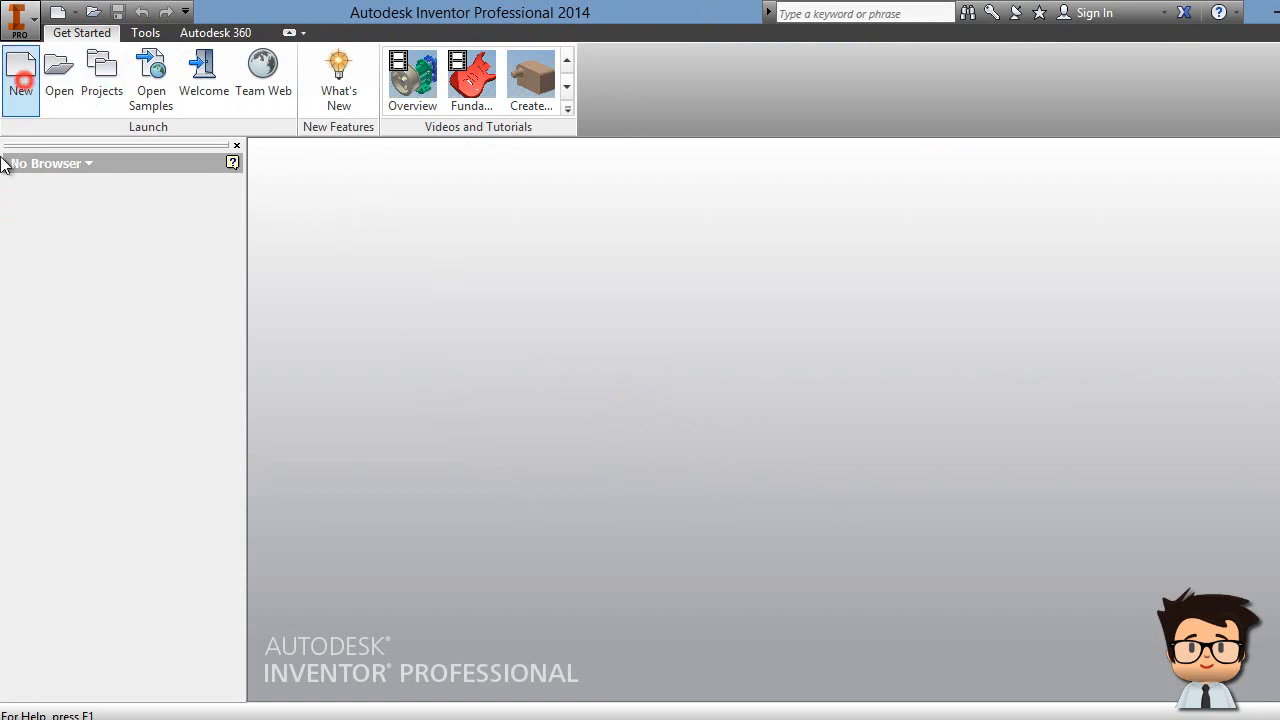
pyautogui.click(21, 78)
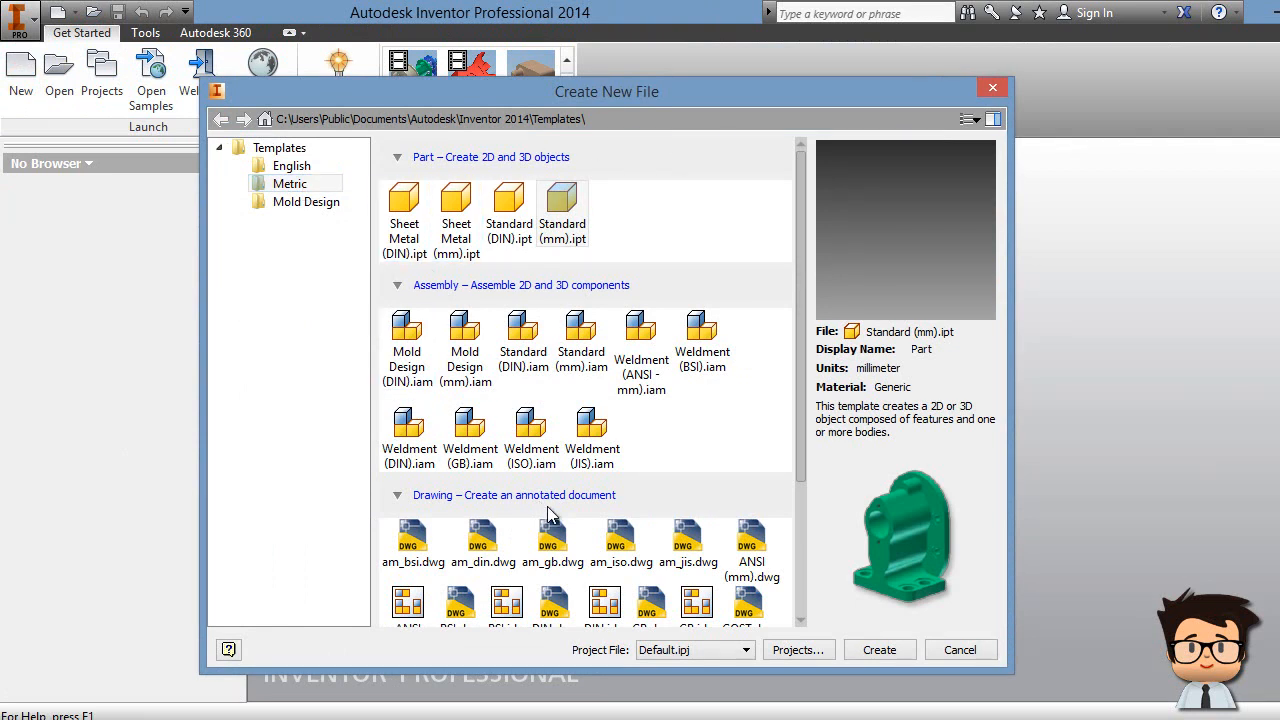
pyautogui.moveTo(801, 318)
pyautogui.mouseDown()
pyautogui.moveTo(799, 347)
pyautogui.moveTo(796, 307)
pyautogui.mouseUp()
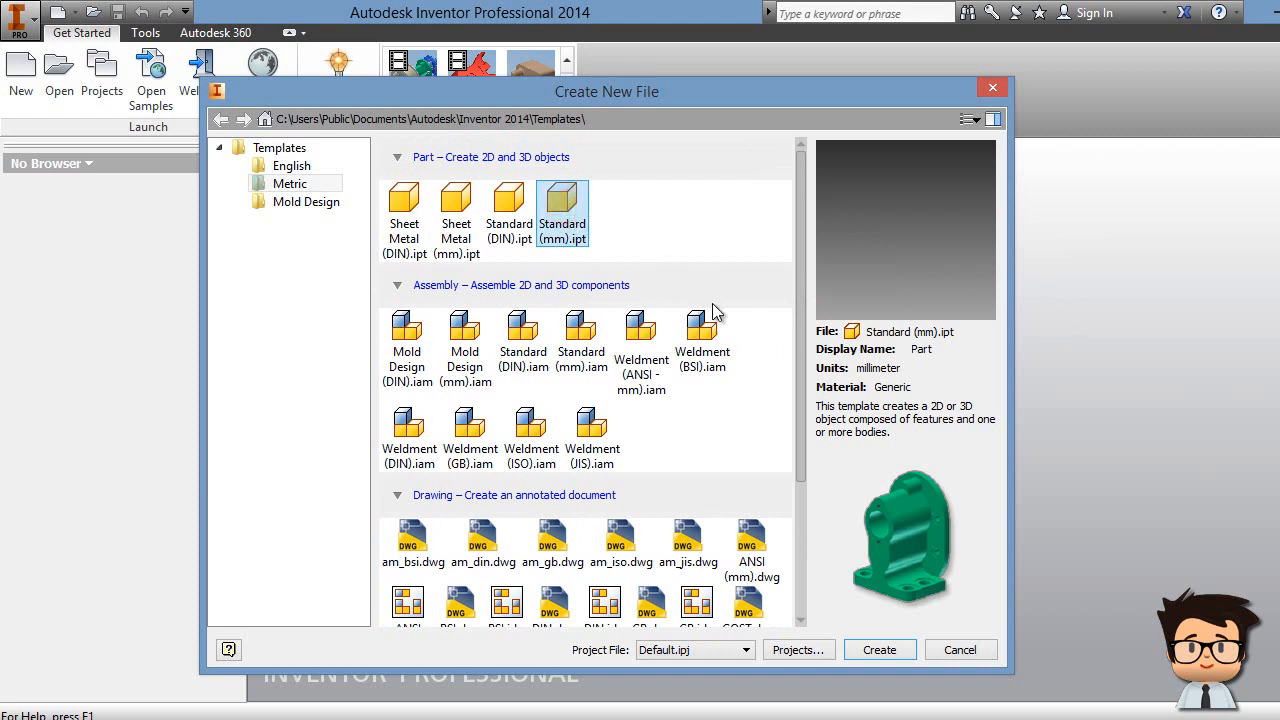
pyautogui.click(874, 651)
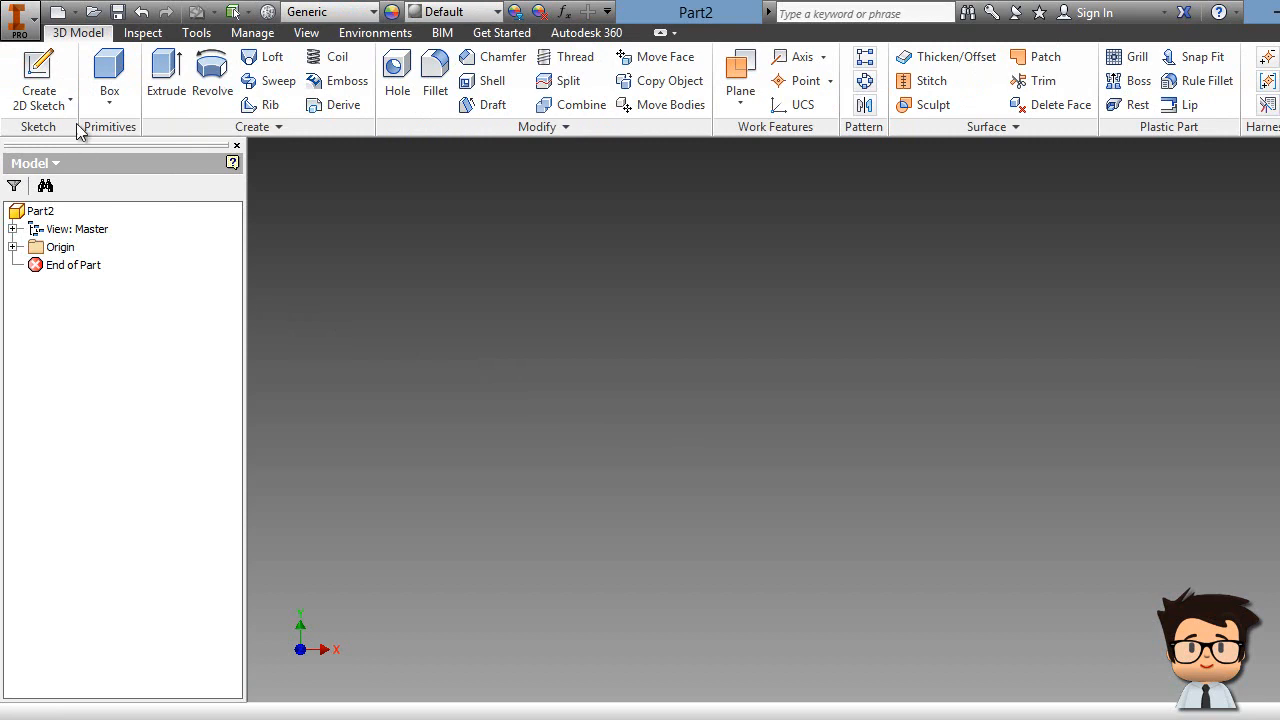
# Step: Sketch a 16 mm diameter circle centred on the origin of the XY plane and finish Sketch1
pyautogui.click(42, 80)
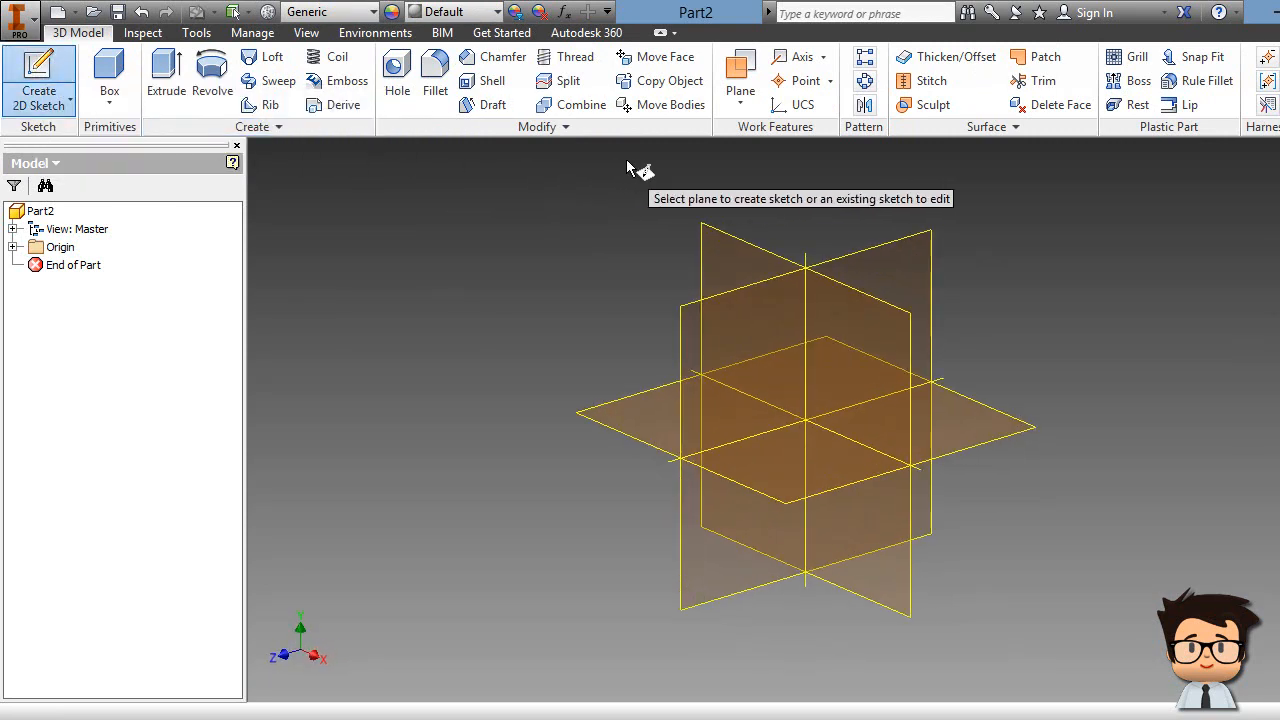
pyautogui.click(722, 229)
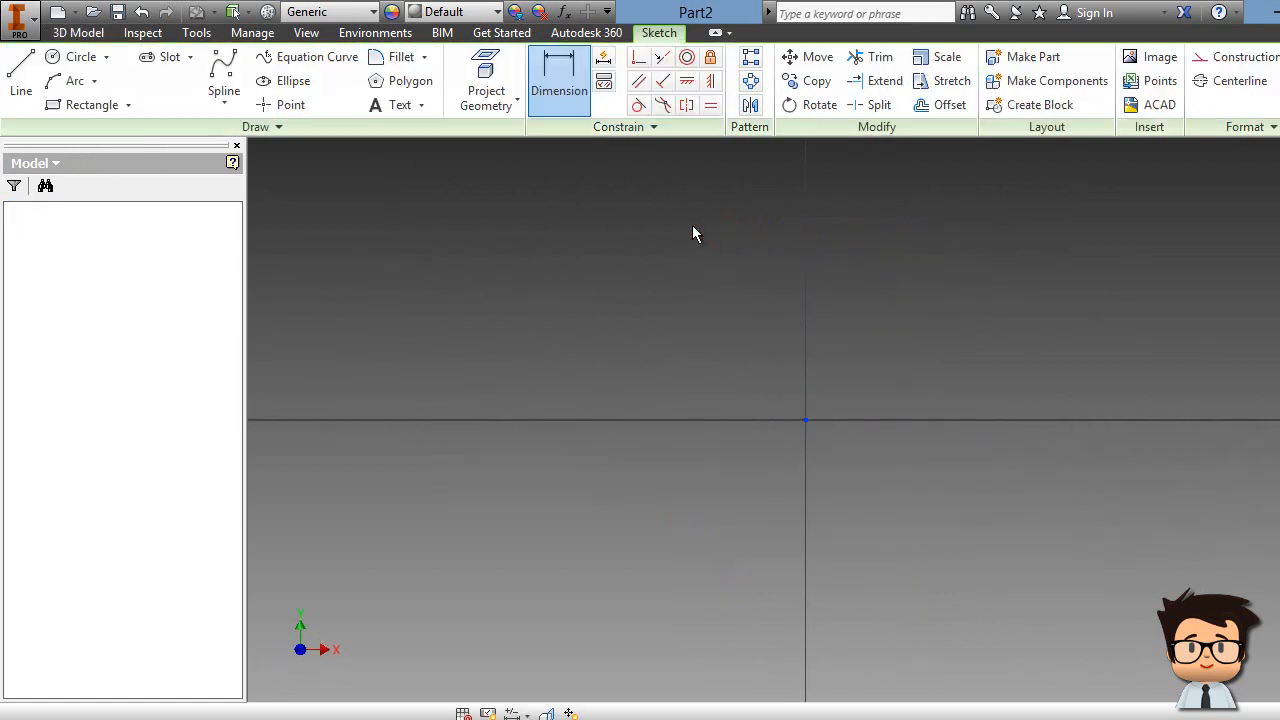
pyautogui.click(78, 57)
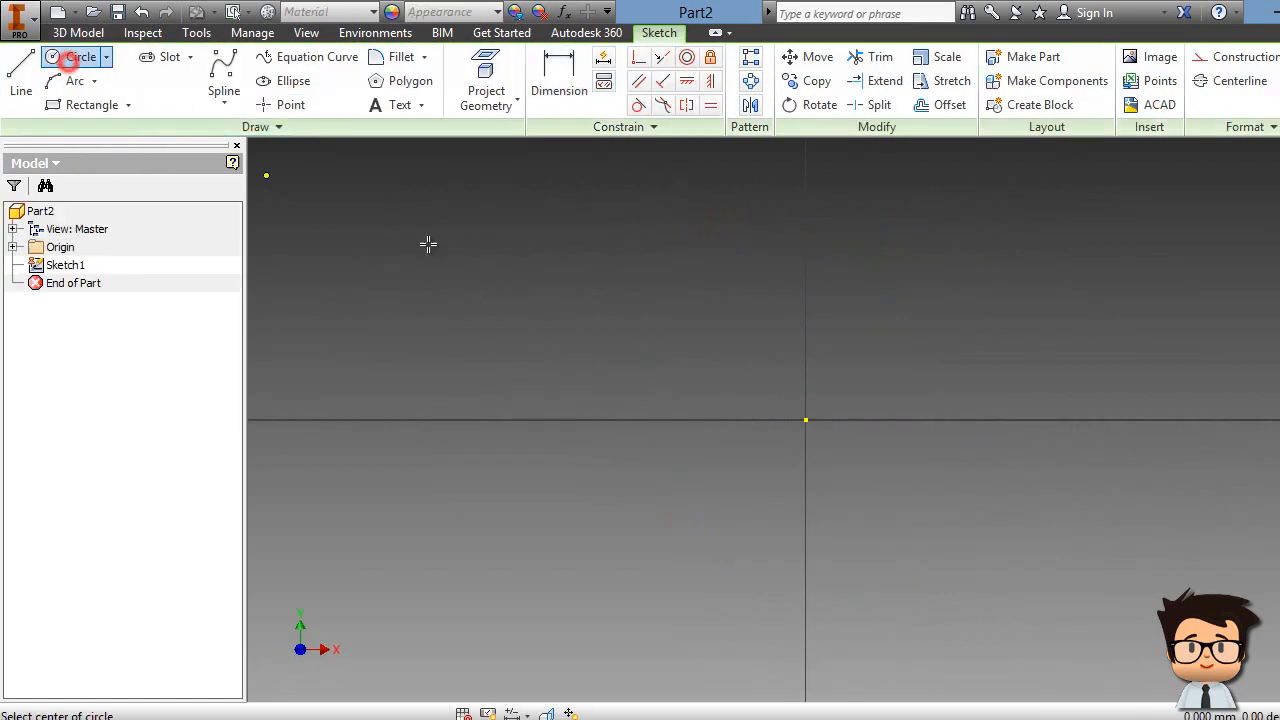
pyautogui.click(807, 421)
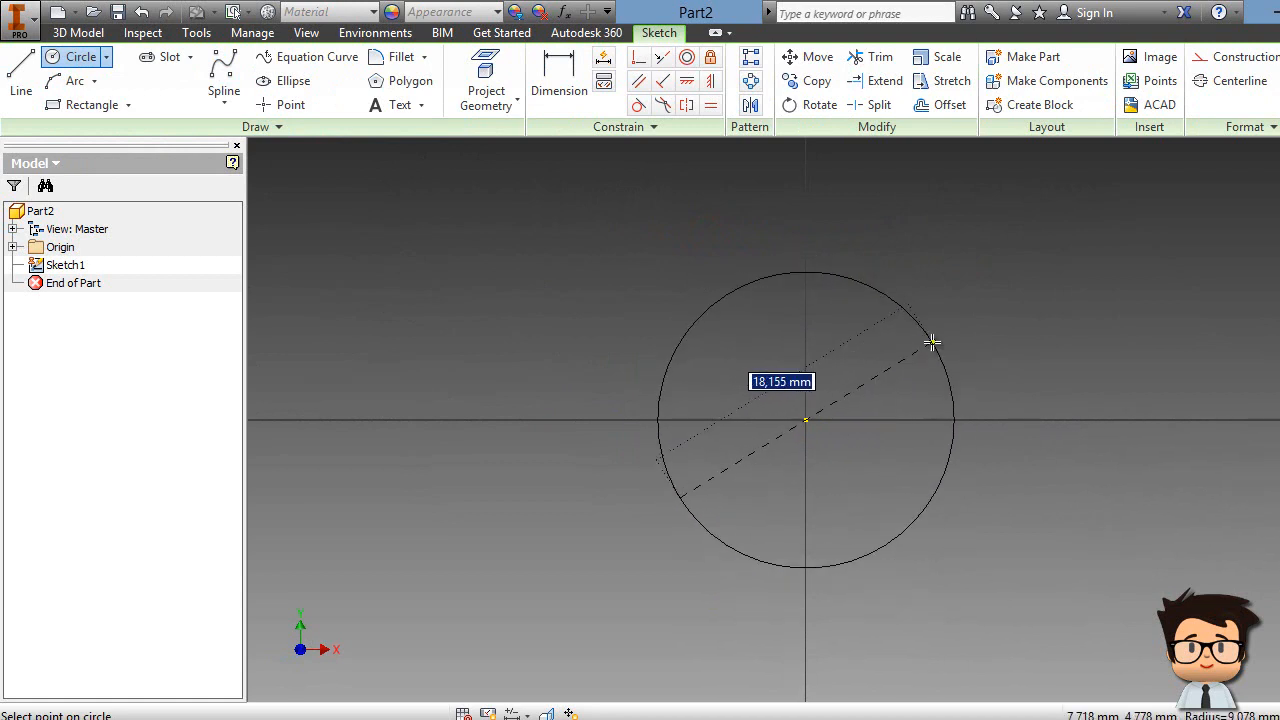
pyautogui.write('16')
pyautogui.press('Return')
pyautogui.rightClick(966, 290)
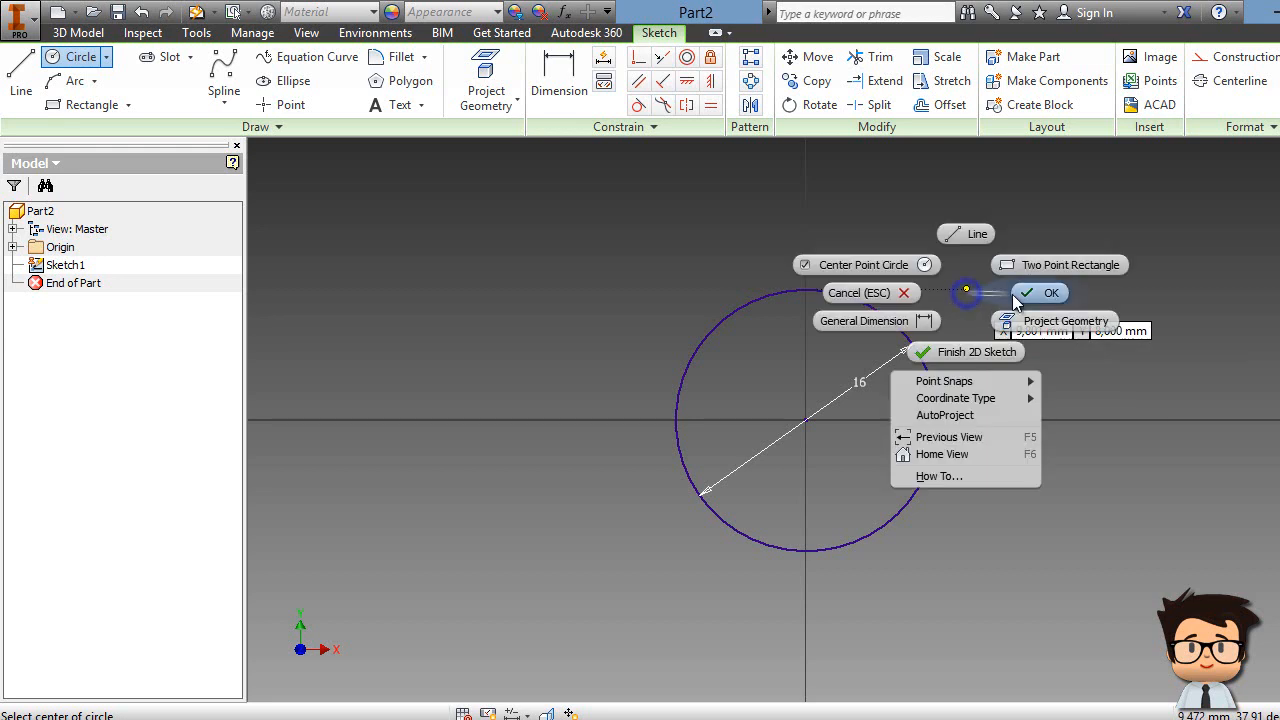
pyautogui.click(1020, 294)
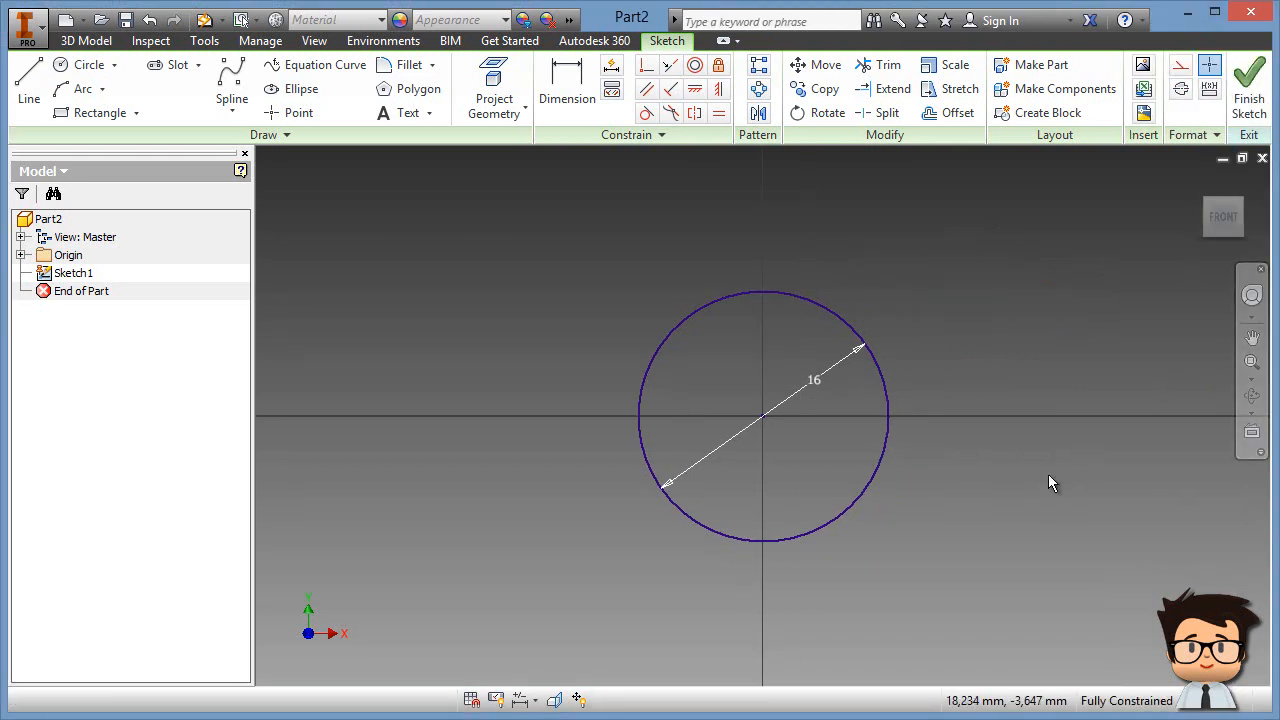
pyautogui.click(1247, 76)
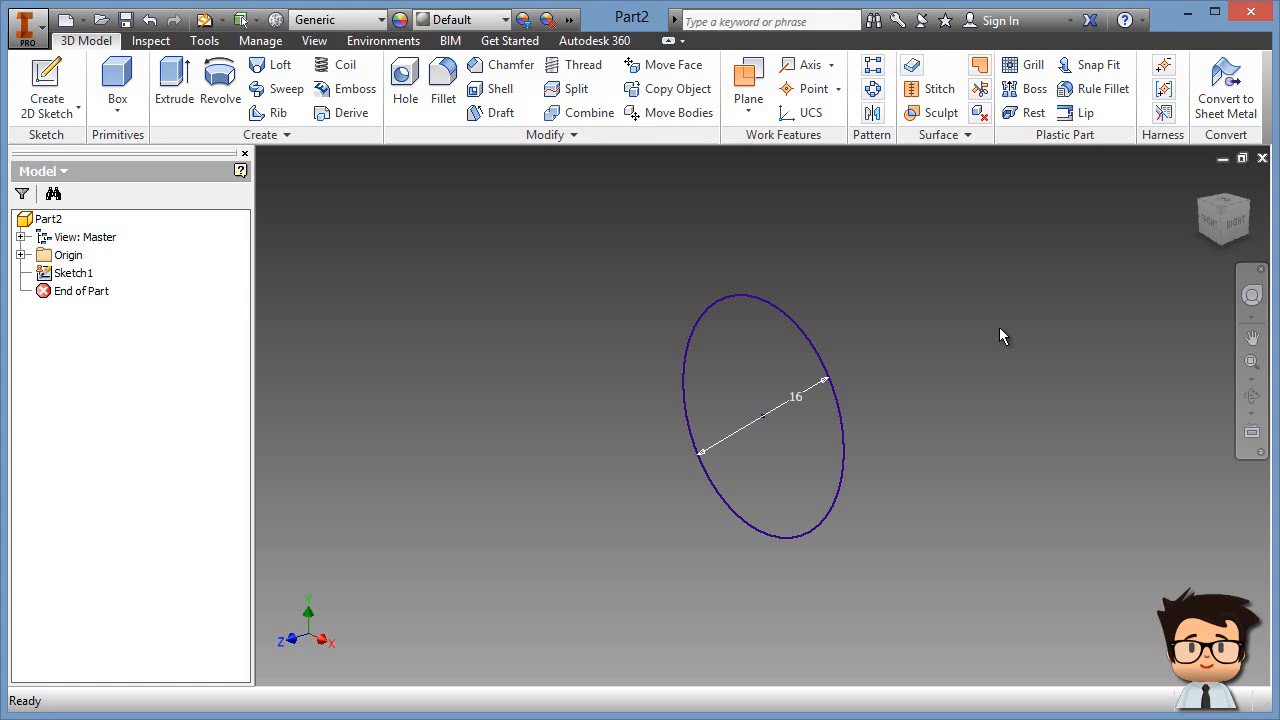
pyautogui.scroll(-5, 943, 361)
pyautogui.moveTo(987, 420); pyautogui.dragTo(840, 388, button='middle')
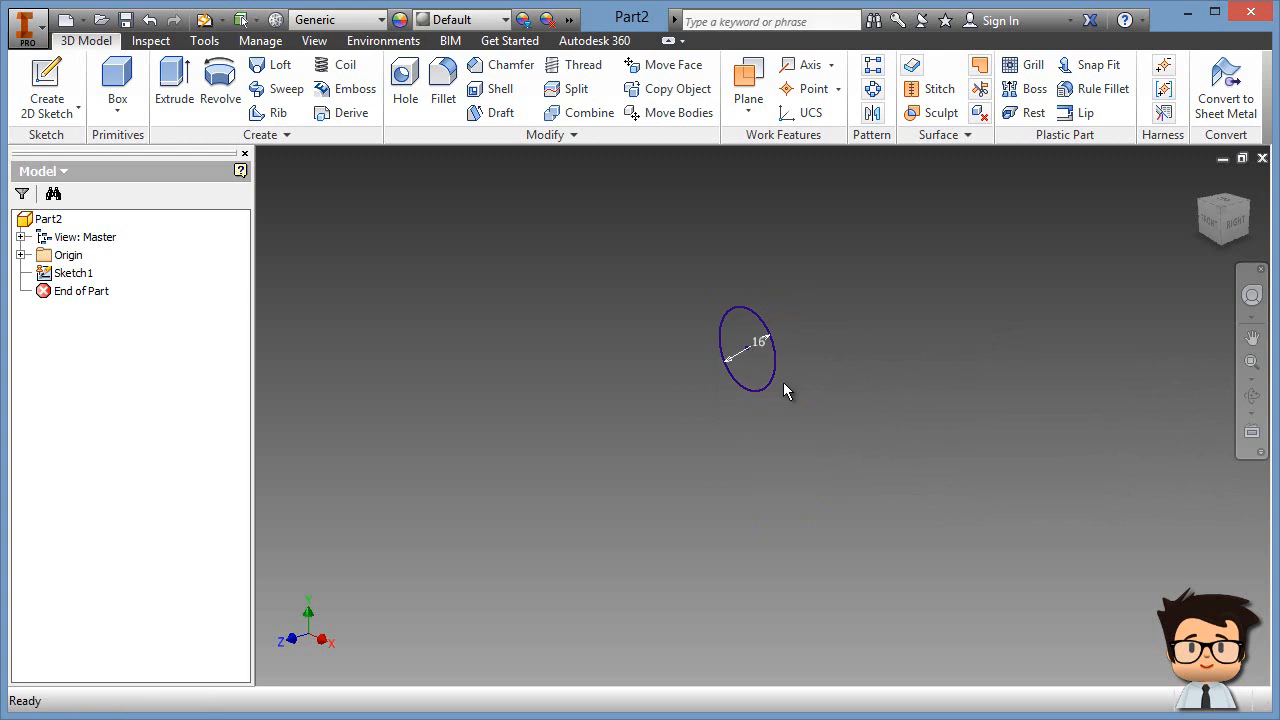
# Step: Extrude the 16 mm circle 200 mm into a solid rod
pyautogui.click(181, 84)
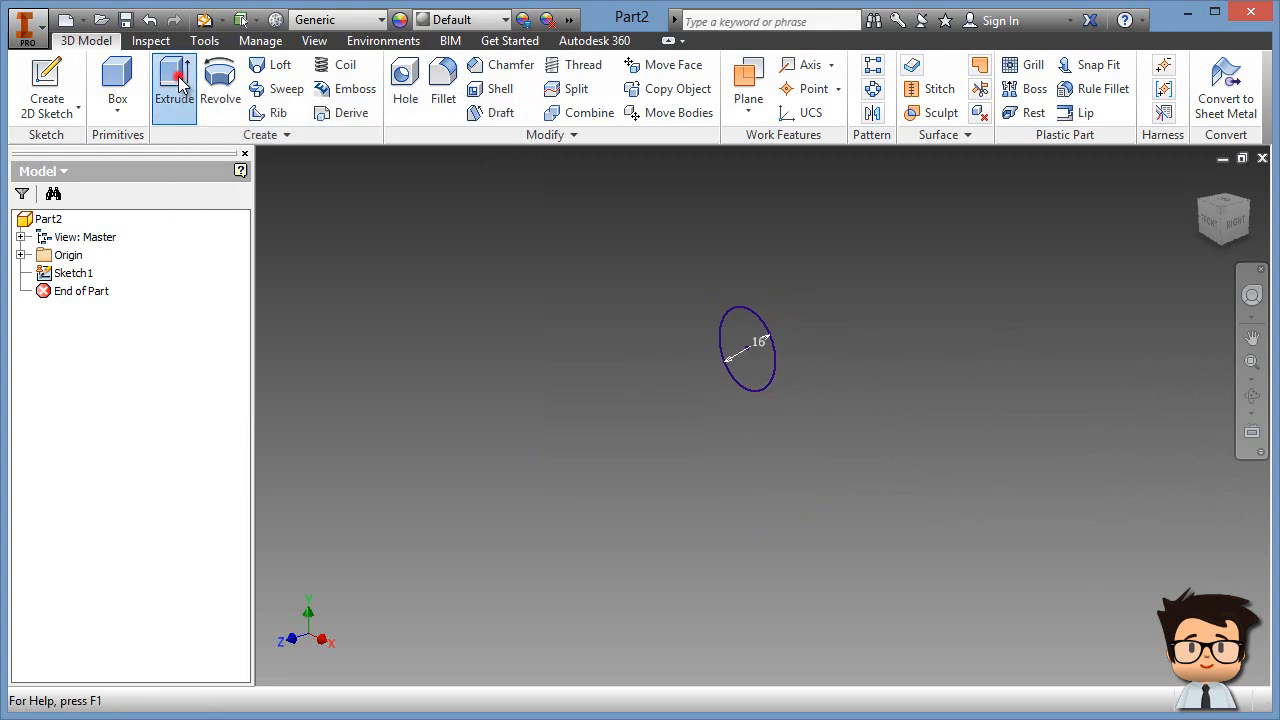
pyautogui.moveTo(778, 492); pyautogui.dragTo(1060, 331, button='middle')
pyautogui.moveTo(988, 312); pyautogui.dragTo(967, 325, button='middle')
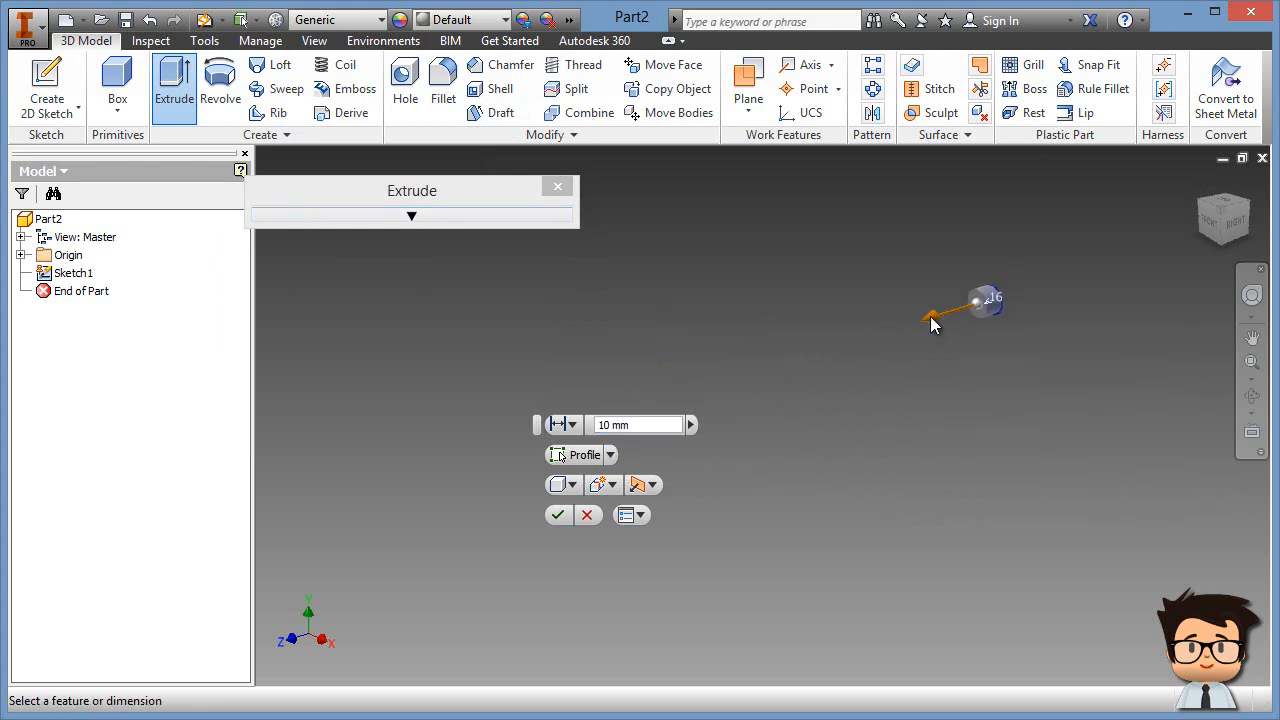
pyautogui.moveTo(931, 320); pyautogui.dragTo(643, 441)
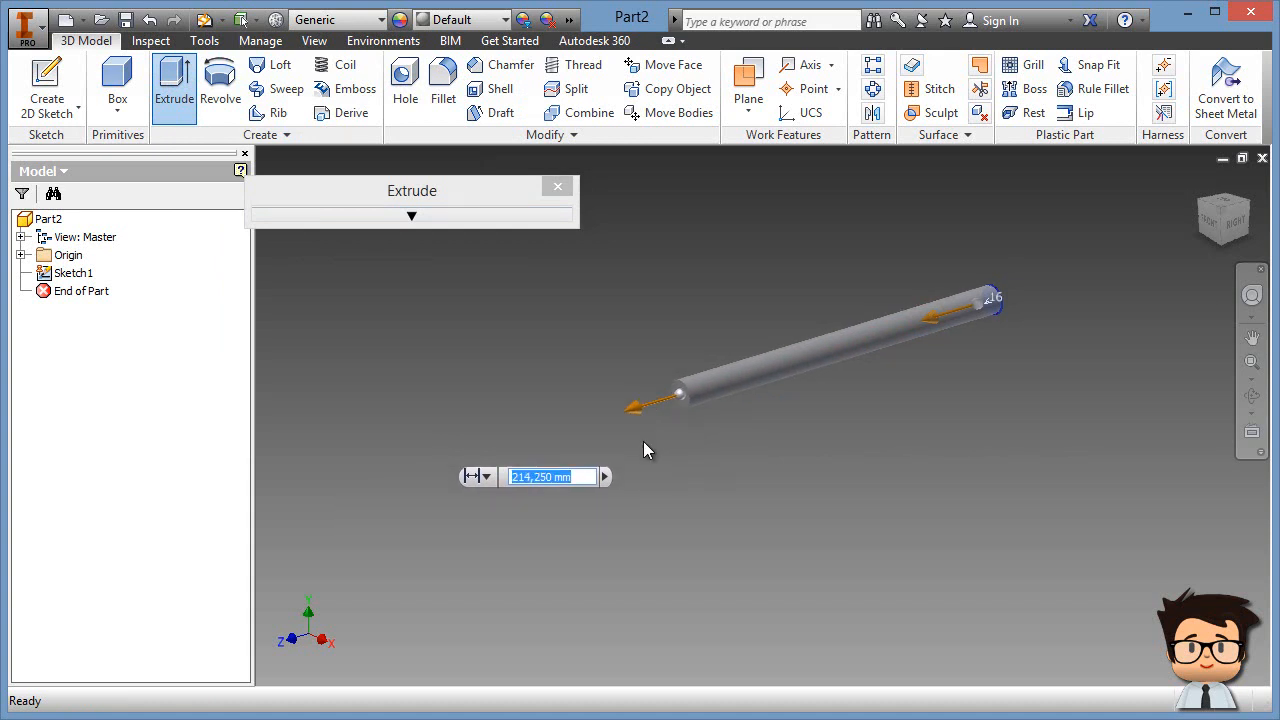
pyautogui.write('200')
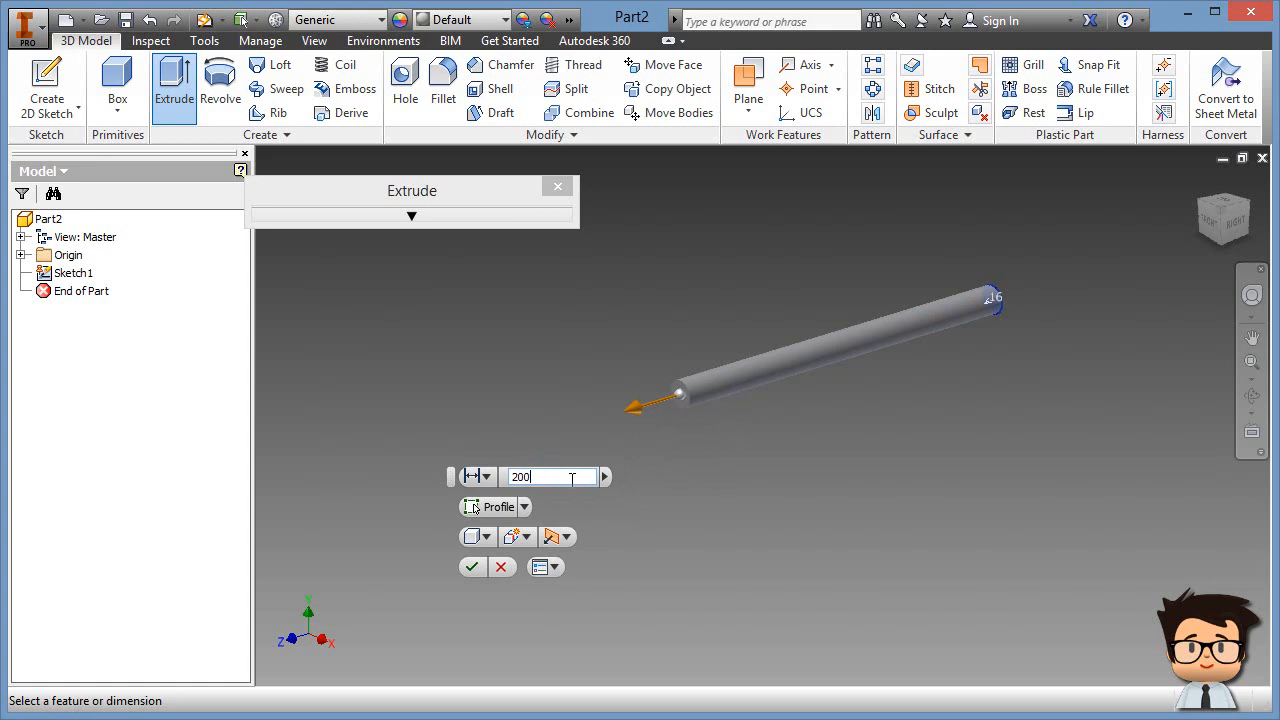
pyautogui.click(473, 567)
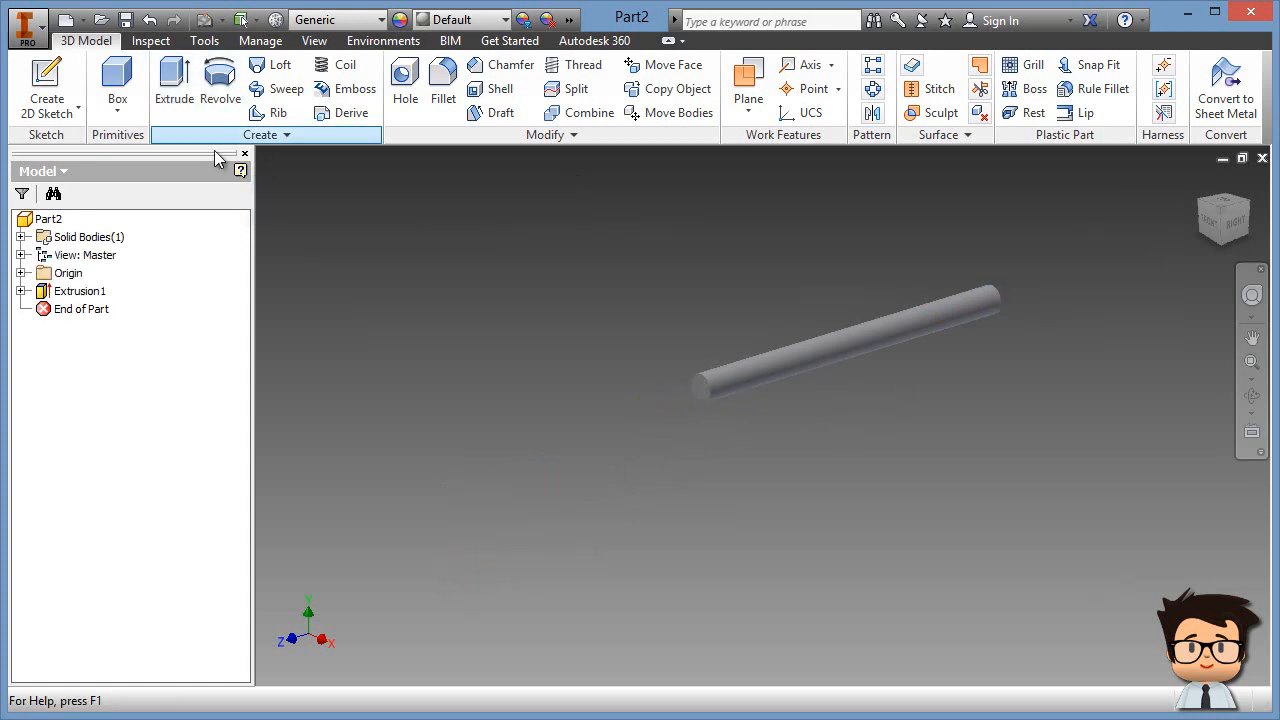
# Step: Switch the model's visual style to Shaded with Edges
pyautogui.scroll(3, 672, 390)
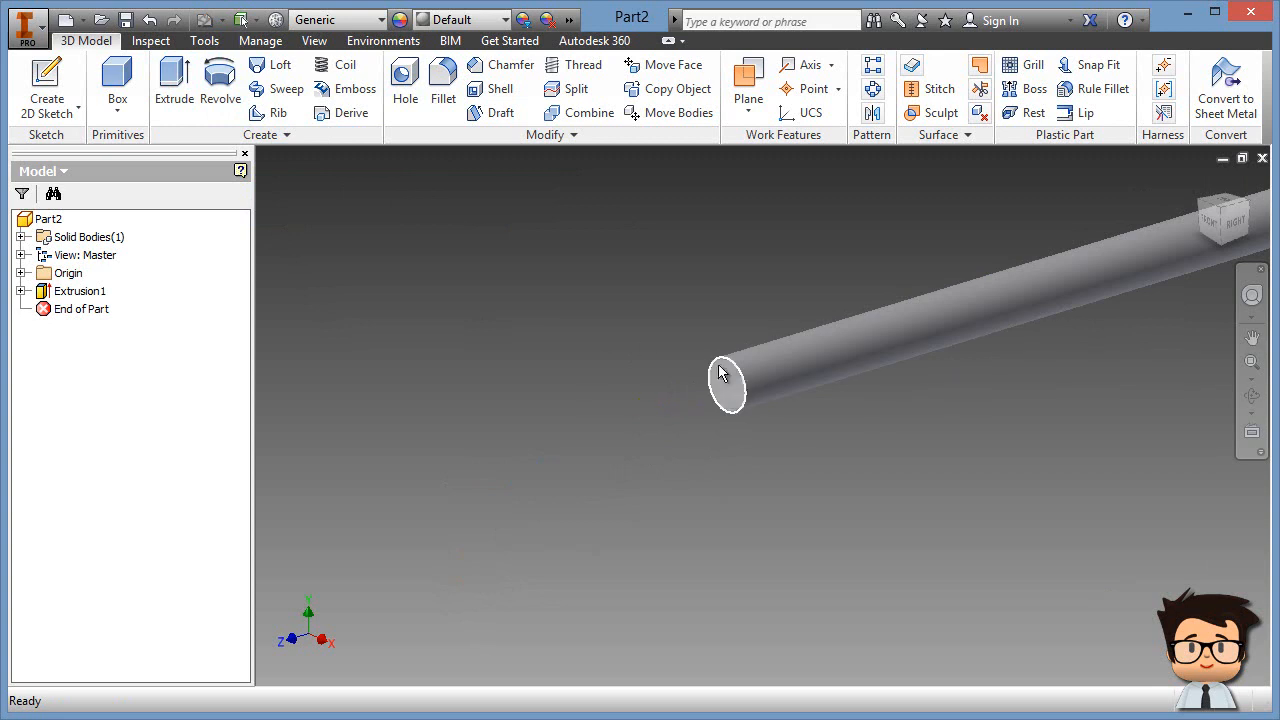
pyautogui.click(316, 41)
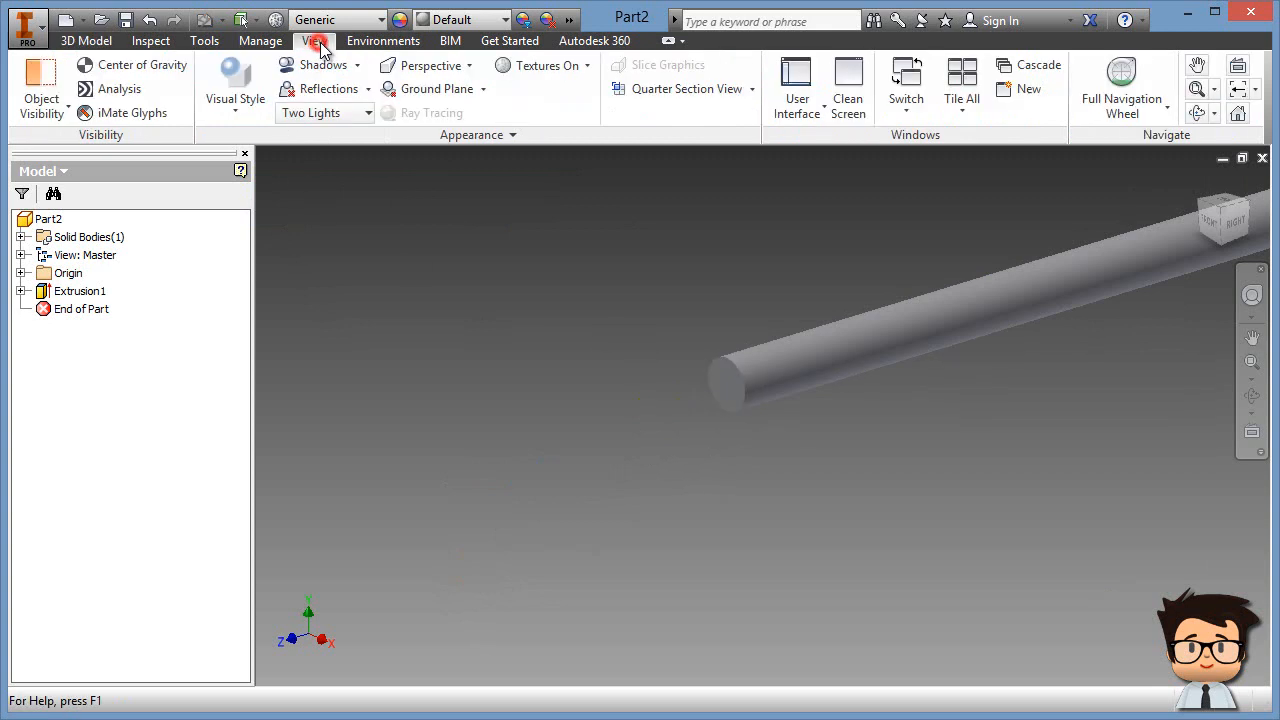
pyautogui.click(236, 117)
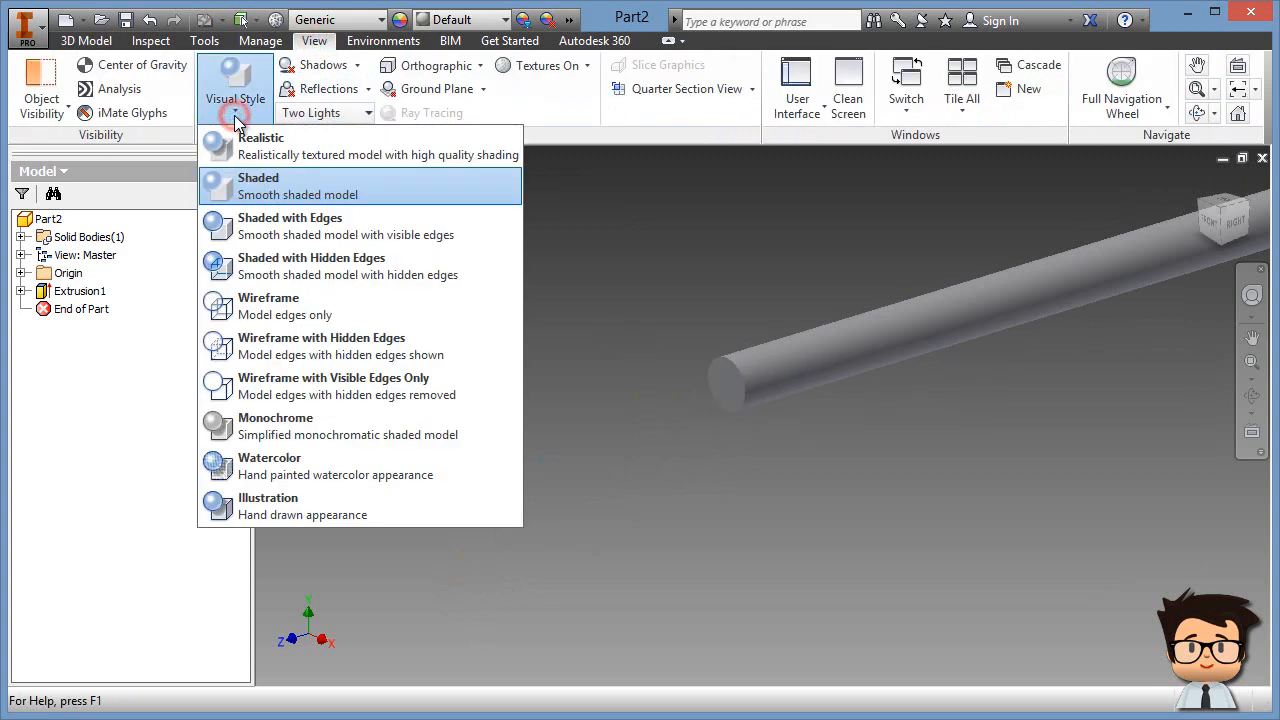
pyautogui.click(275, 228)
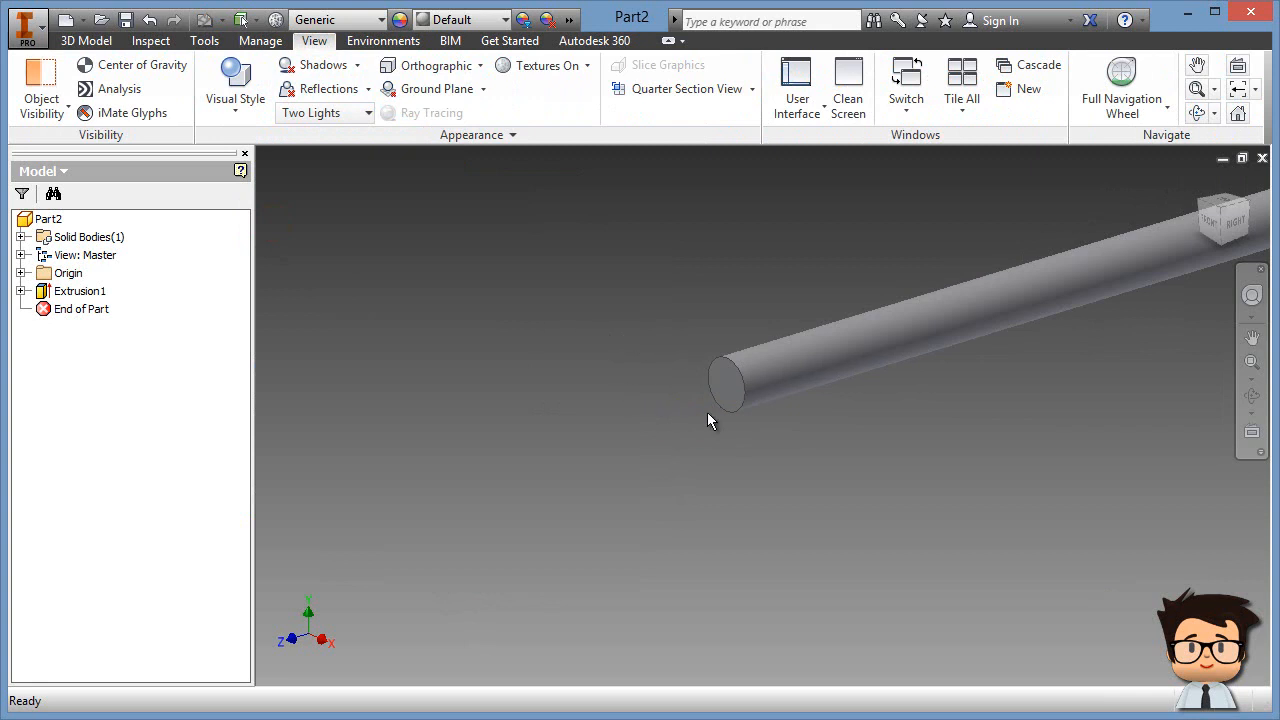
pyautogui.click(86, 40)
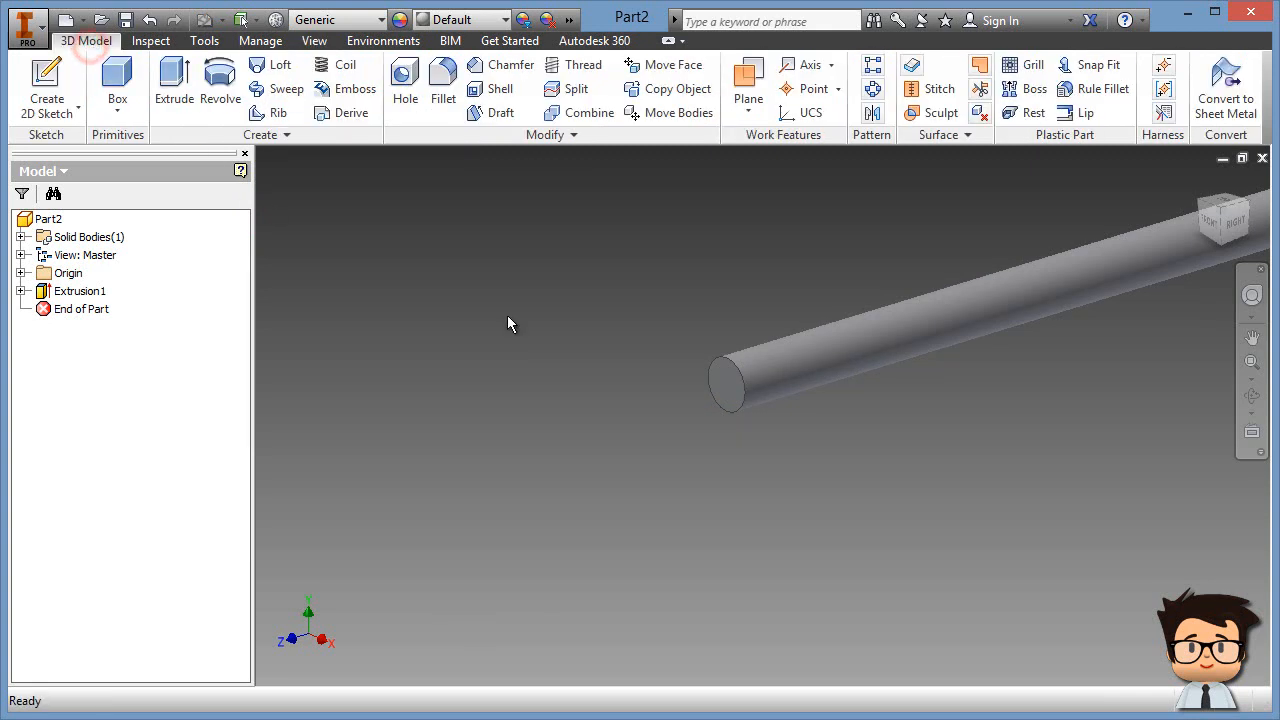
# Step: Set the current view as Home with Fit to View, then view the rod from the top-back-right corner
pyautogui.moveTo(742, 288); pyautogui.dragTo(560, 345, button='middle')
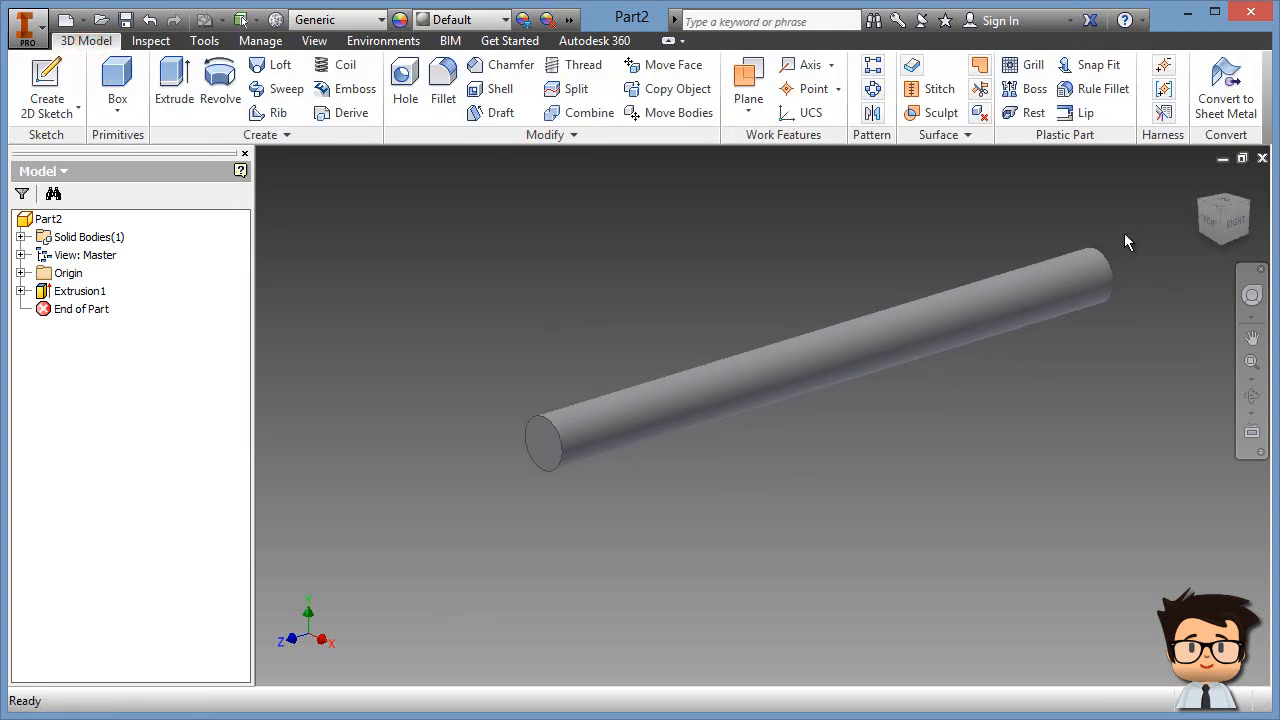
pyautogui.click(1217, 212)
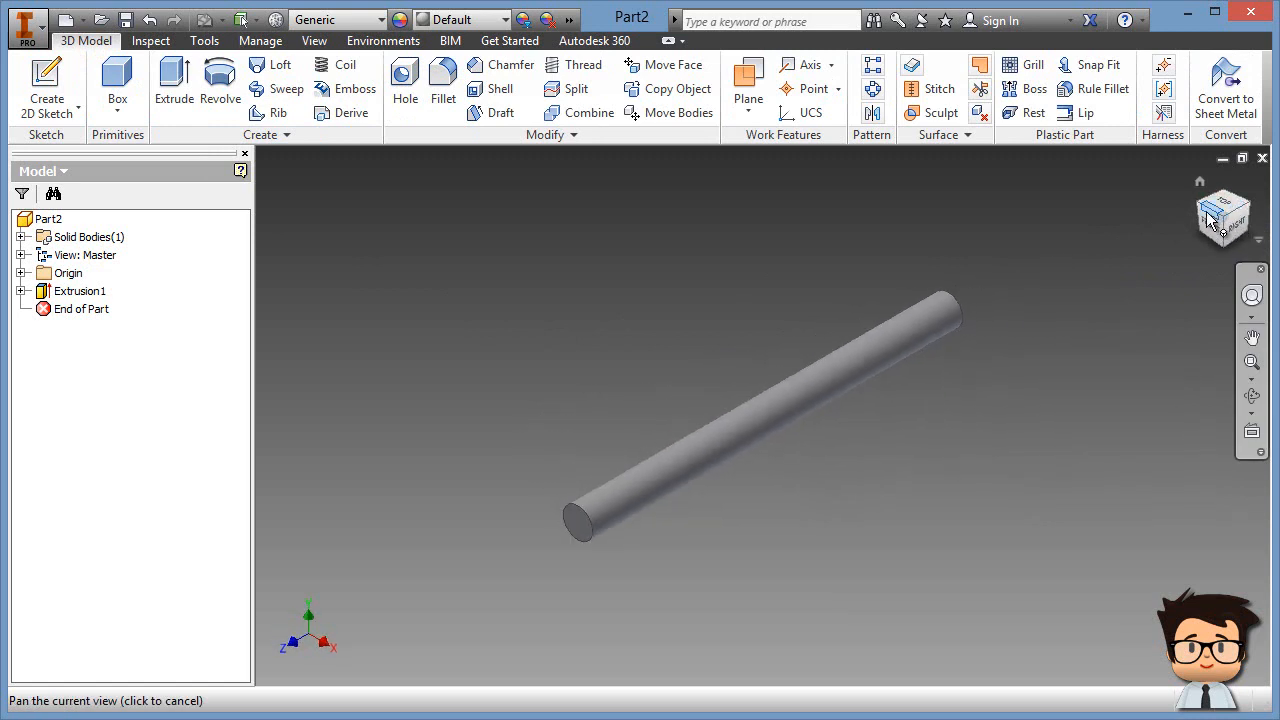
pyautogui.rightClick(1210, 220)
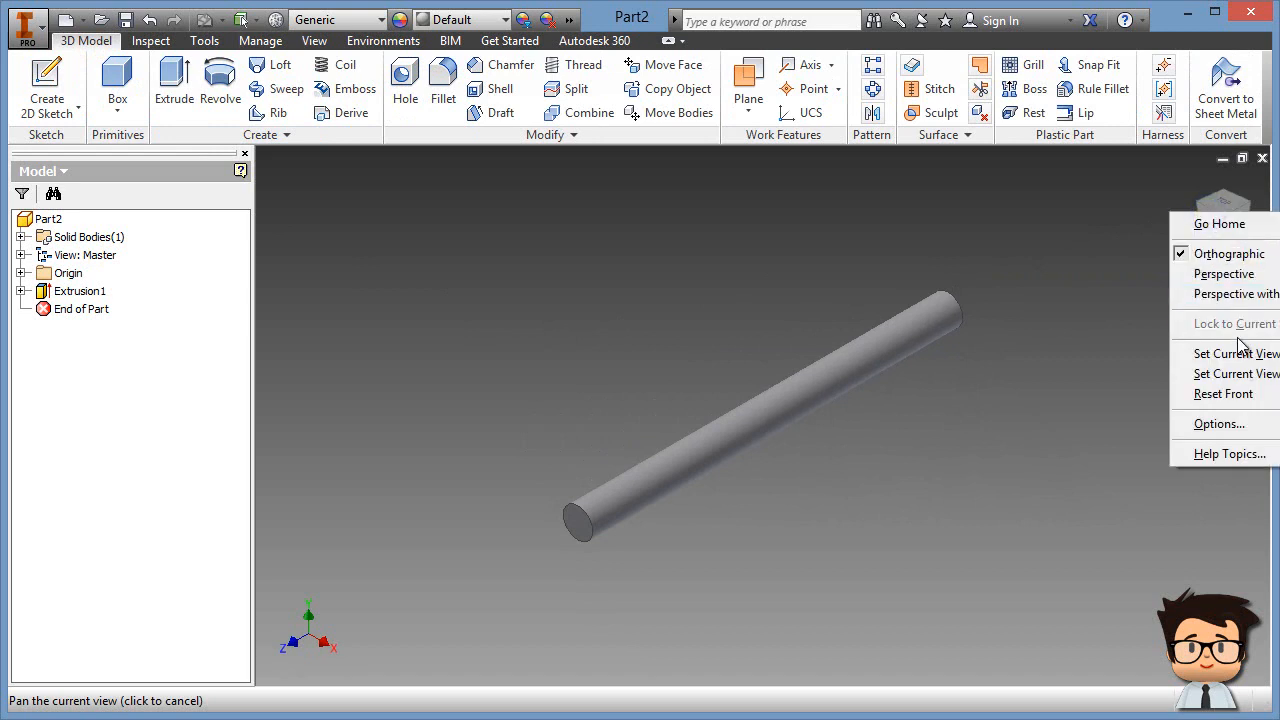
pyautogui.moveTo(1240, 362)
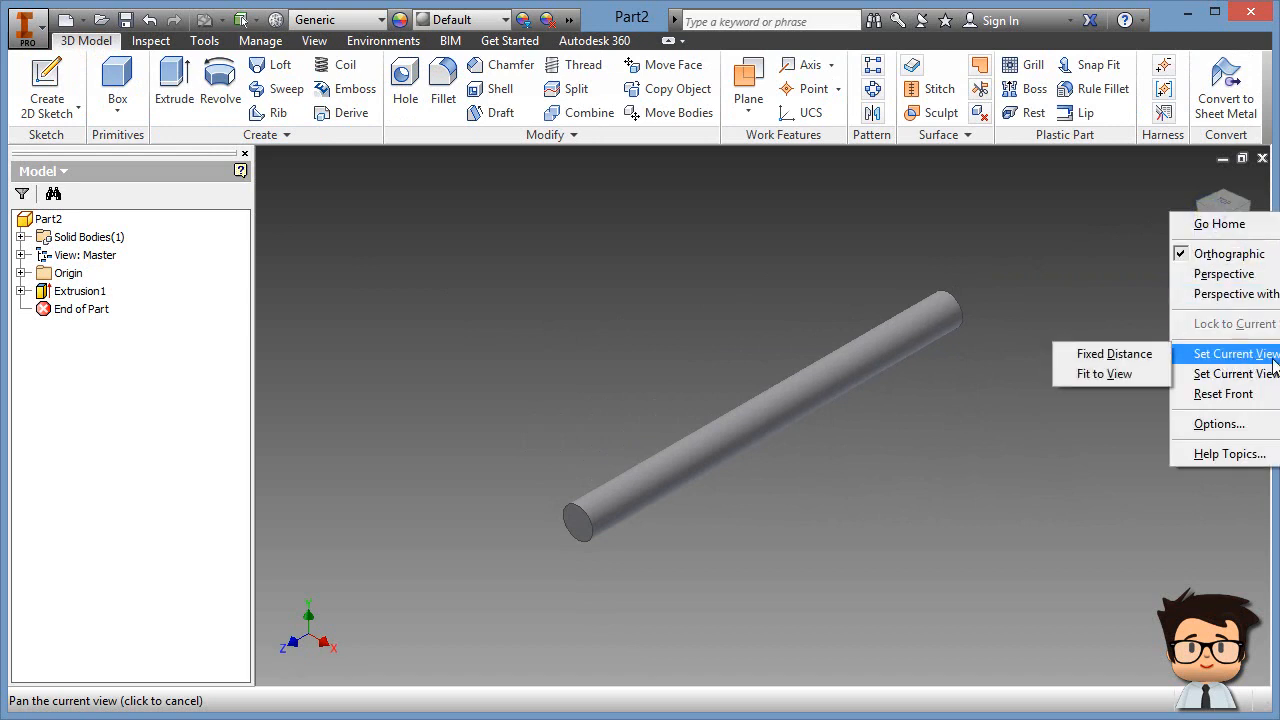
pyautogui.click(1104, 374)
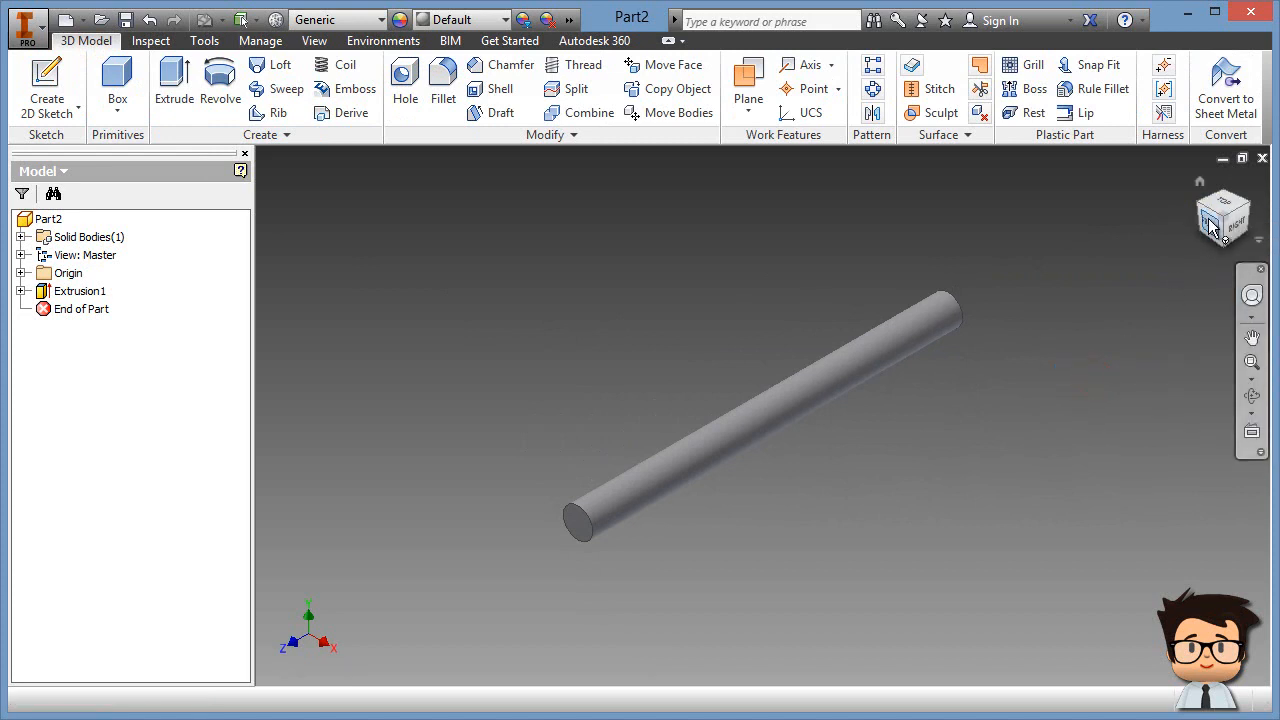
pyautogui.moveTo(1229, 214); pyautogui.dragTo(1220, 320)
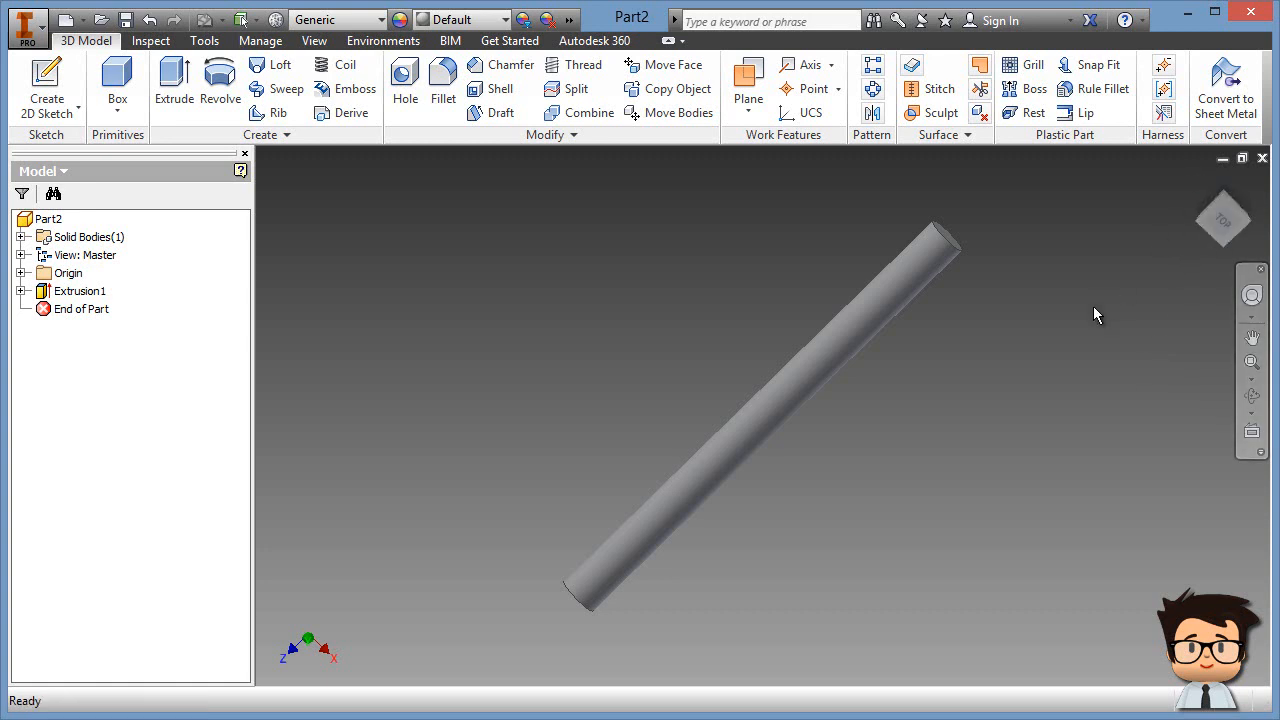
pyautogui.press('F6')
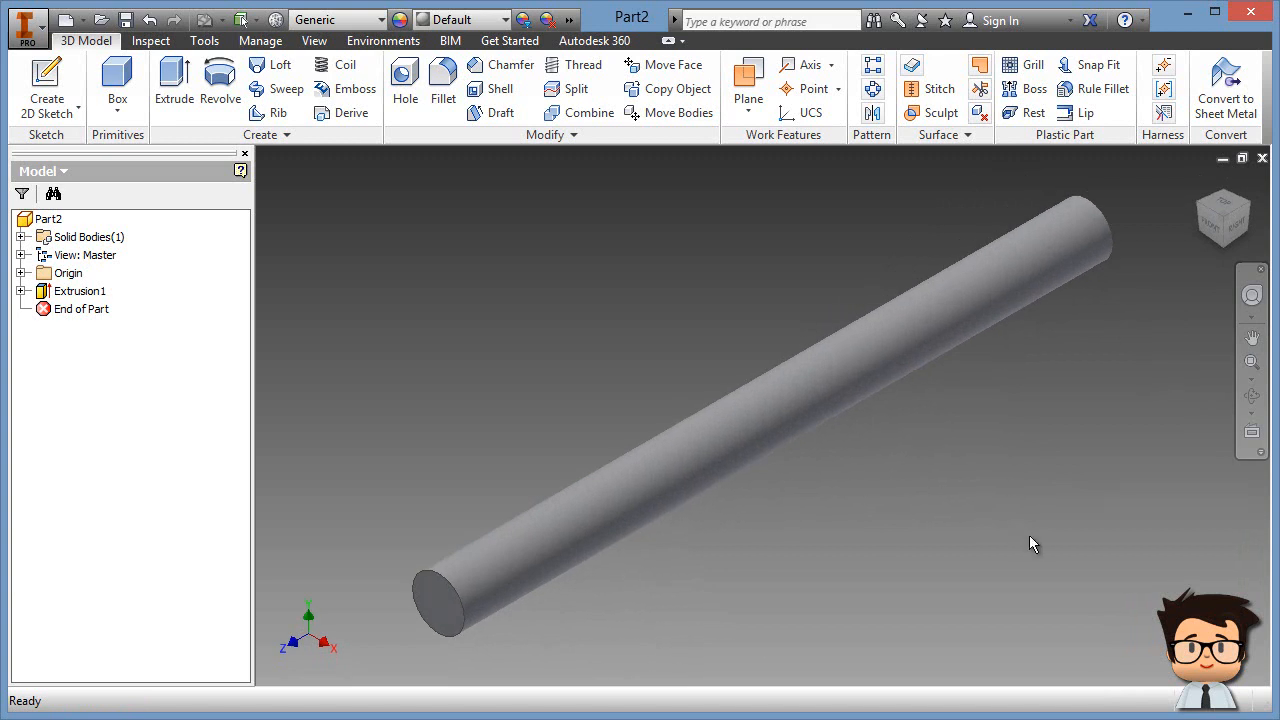
pyautogui.moveTo(838, 554); pyautogui.dragTo(840, 535, button='middle')
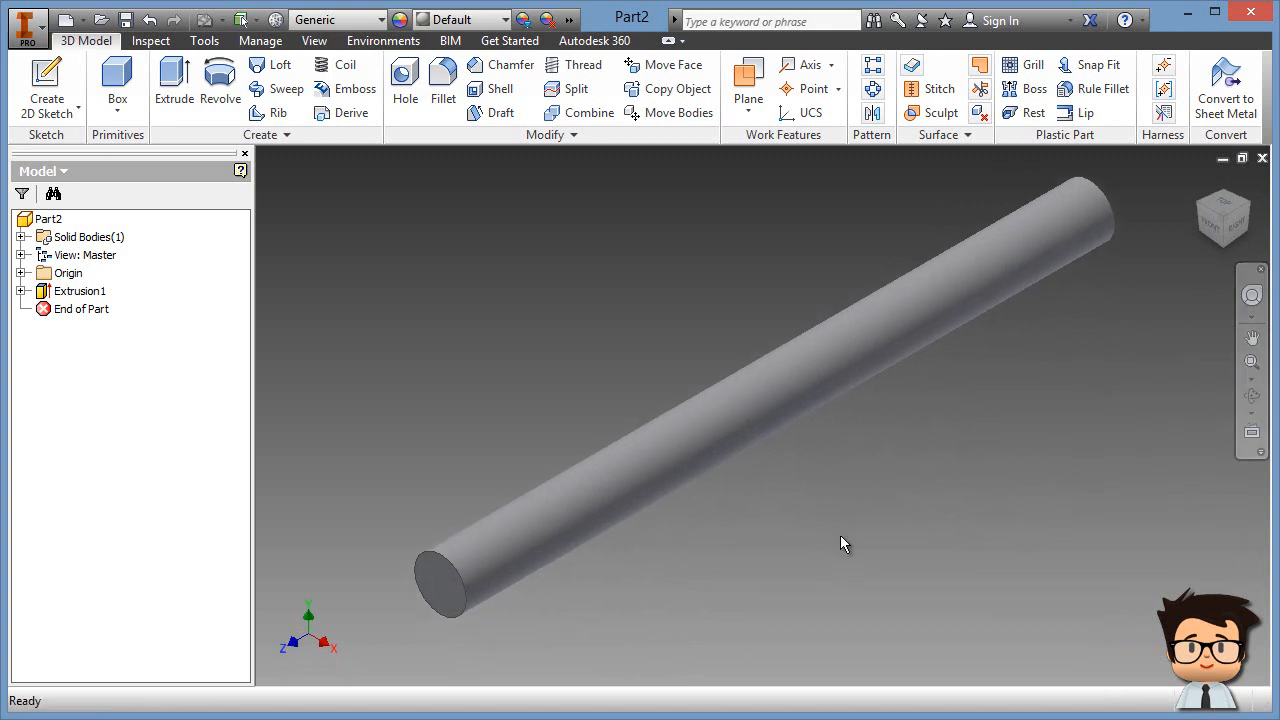
pyautogui.click(1246, 206)
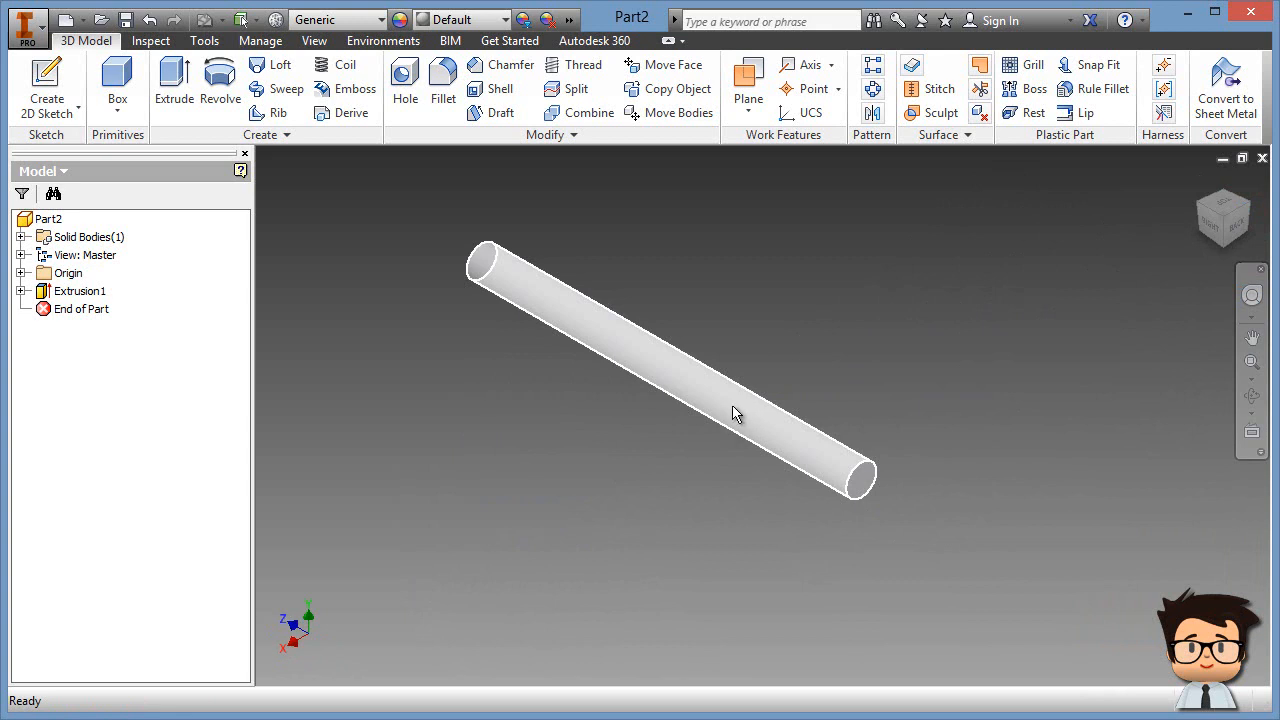
# Step: Create Work Plane1 offset -65 mm from the rod's end face and check it from the Right view
pyautogui.click(749, 78)
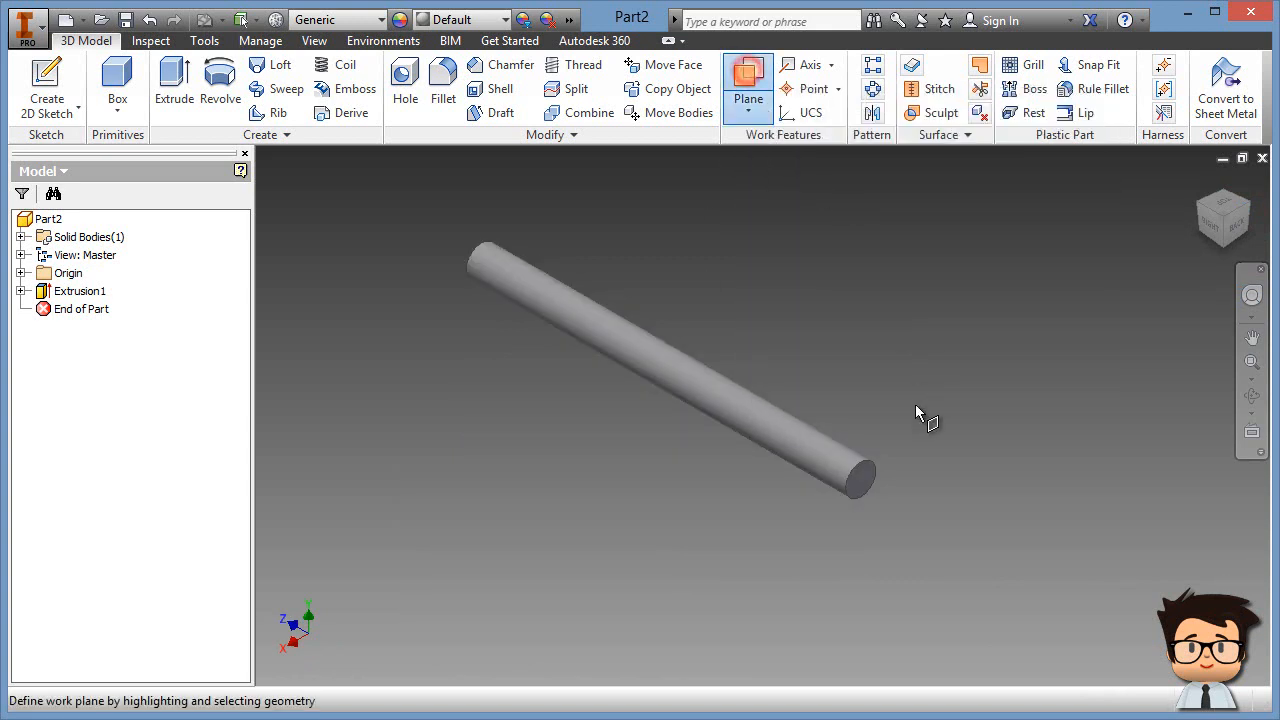
pyautogui.moveTo(872, 482); pyautogui.dragTo(733, 433)
pyautogui.write('6')
pyautogui.press('Return')
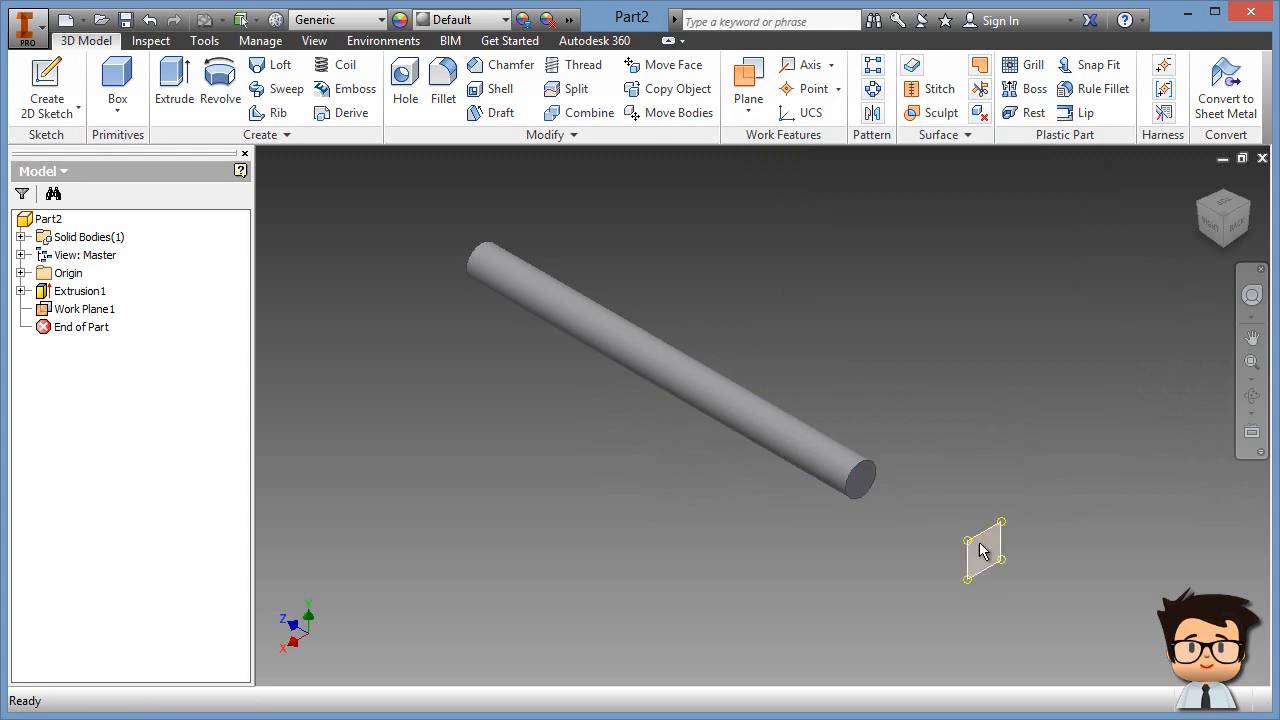
pyautogui.click(997, 549)
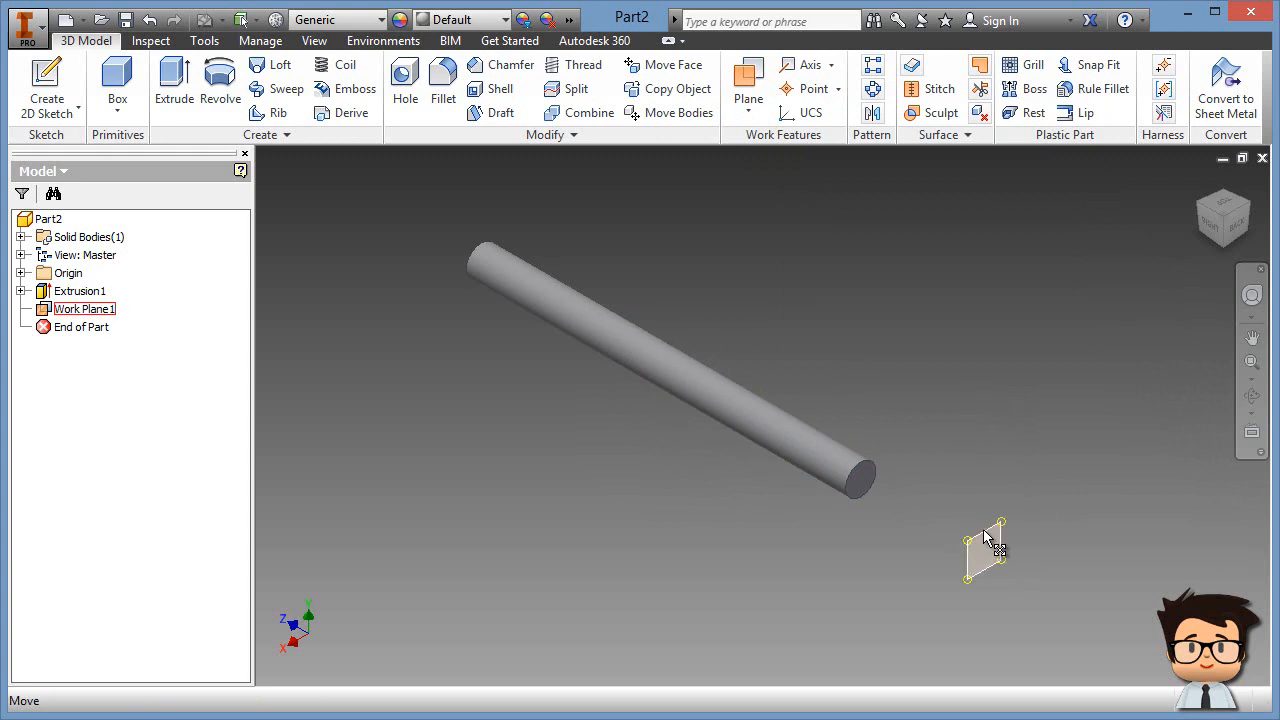
pyautogui.doubleClick(984, 533)
pyautogui.write('-65')
pyautogui.press('Return')
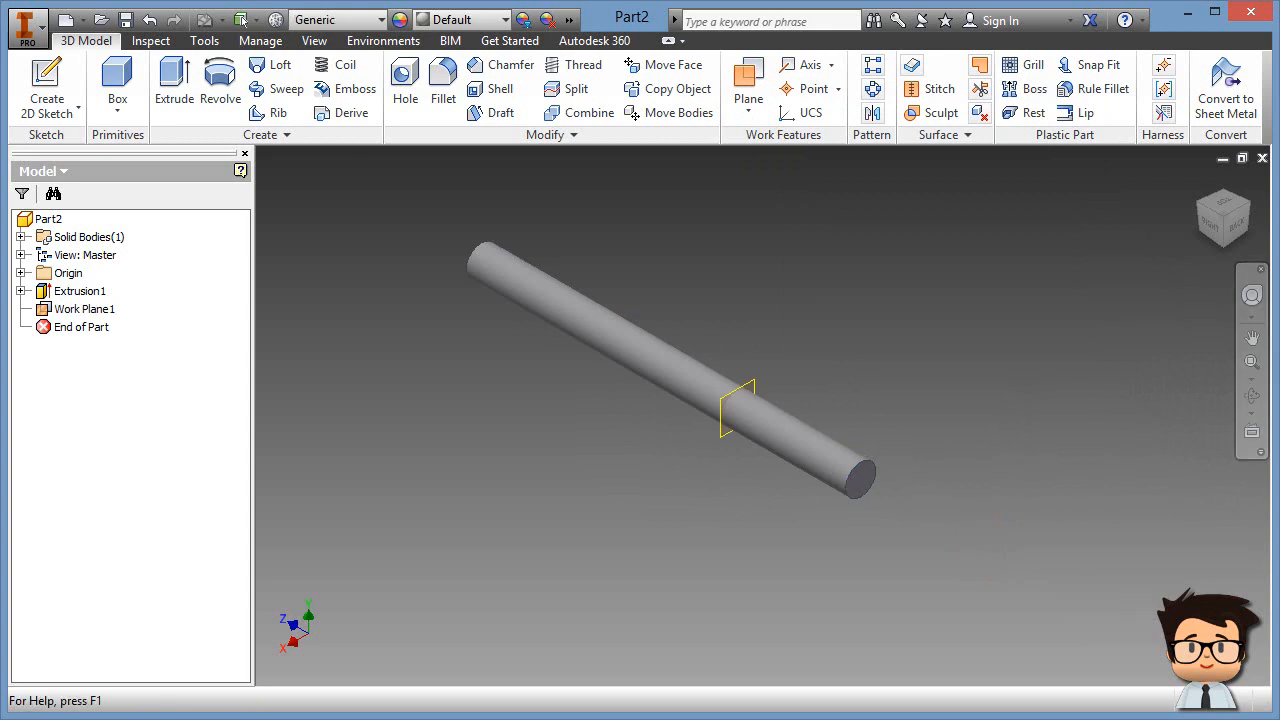
pyautogui.click(1207, 232)
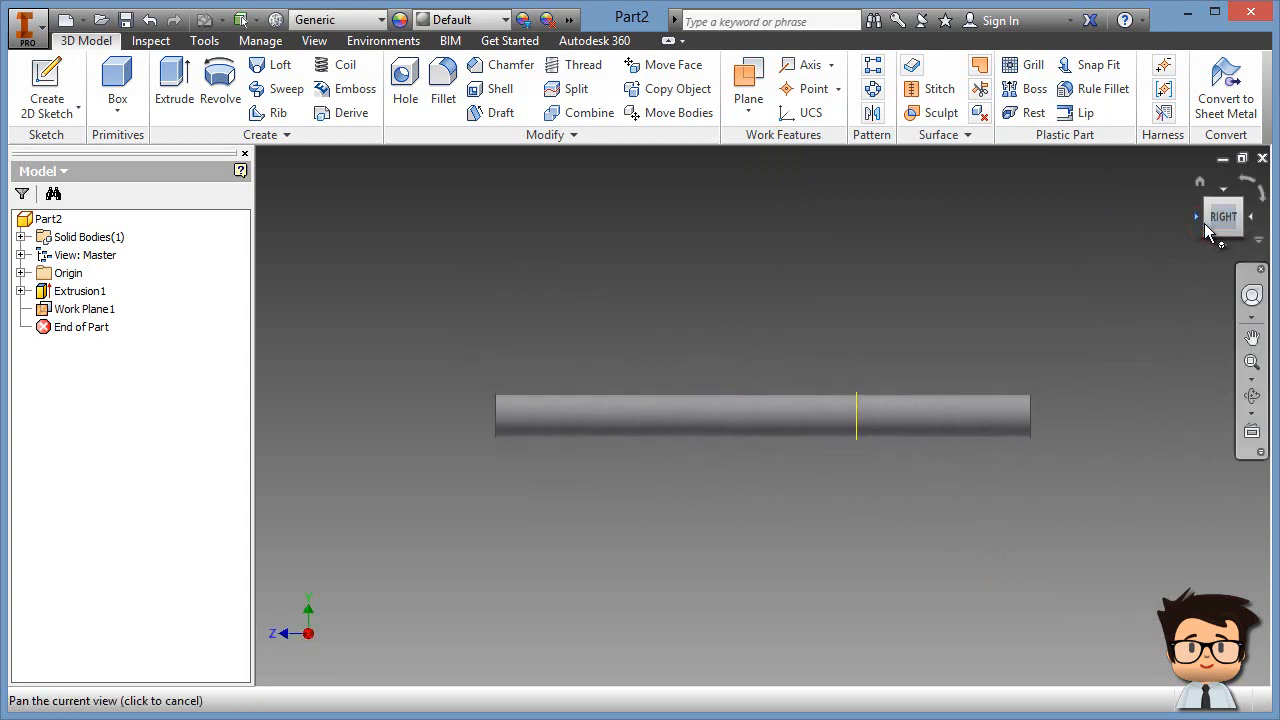
pyautogui.click(1199, 181)
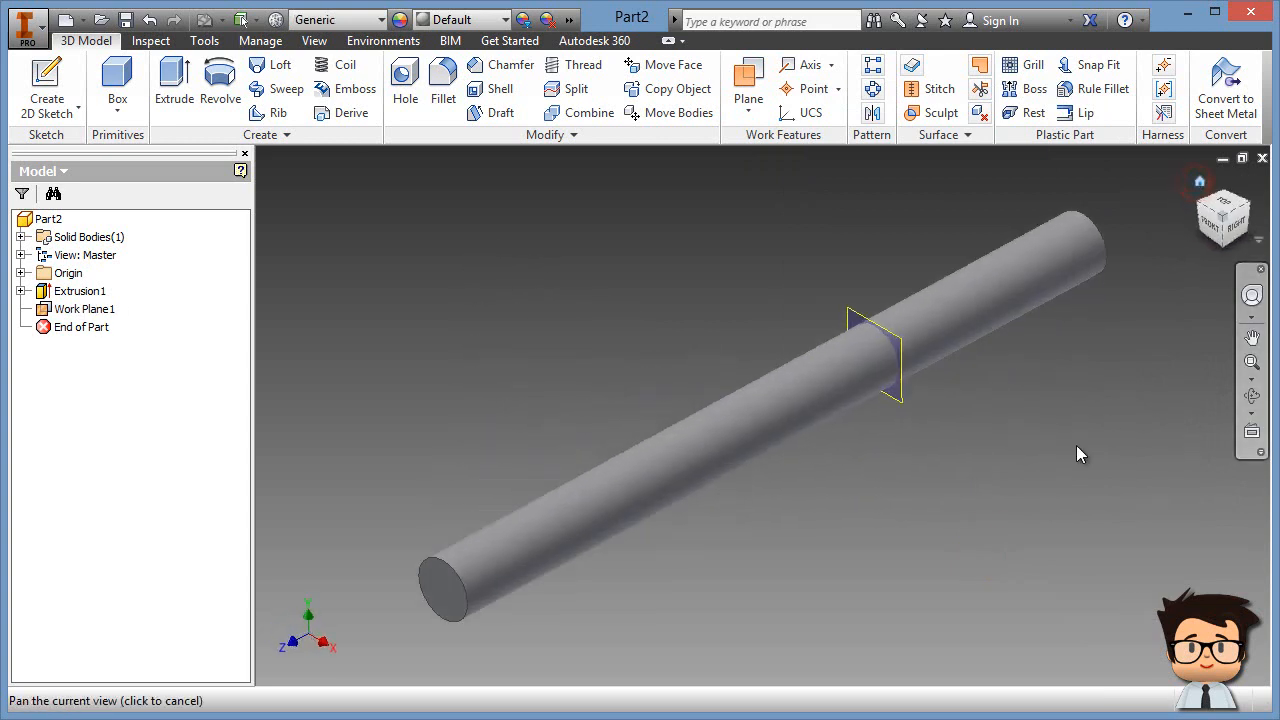
pyautogui.moveTo(974, 441); pyautogui.dragTo(896, 448, button='middle')
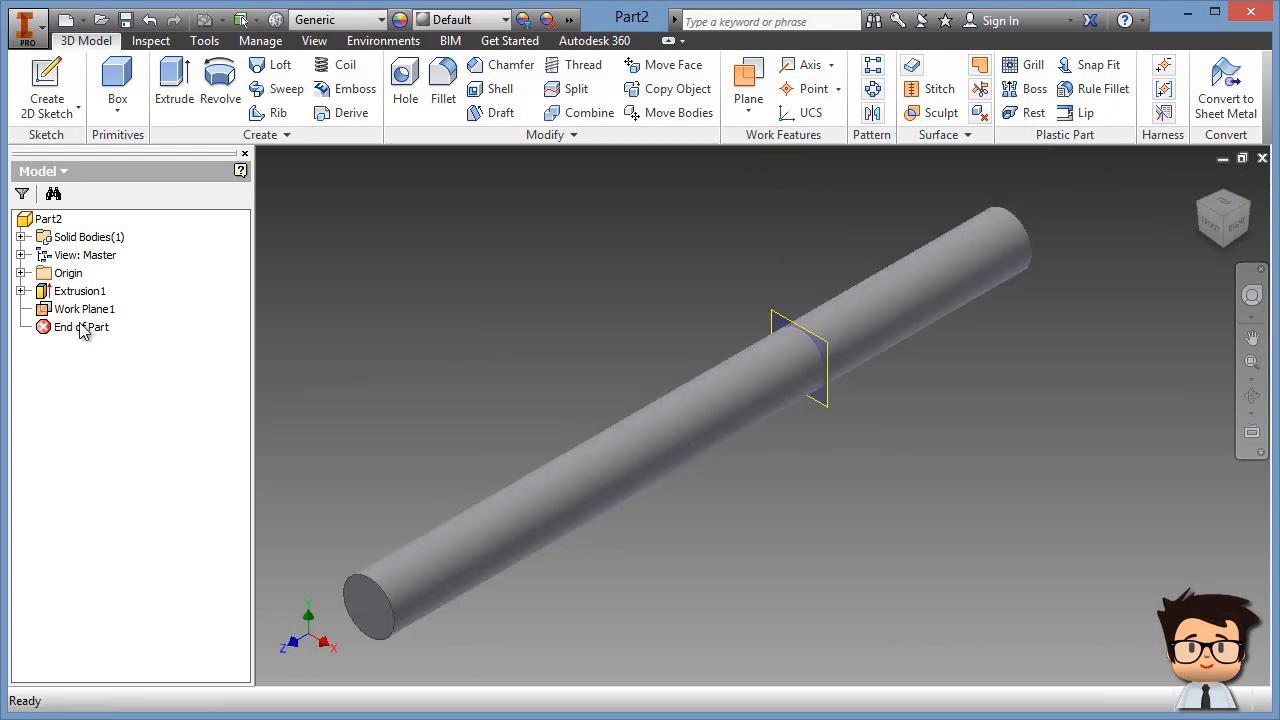
# Step: Create Work Axis1 at the intersection of Work Plane1 and the YZ origin plane
pyautogui.click(773, 320)
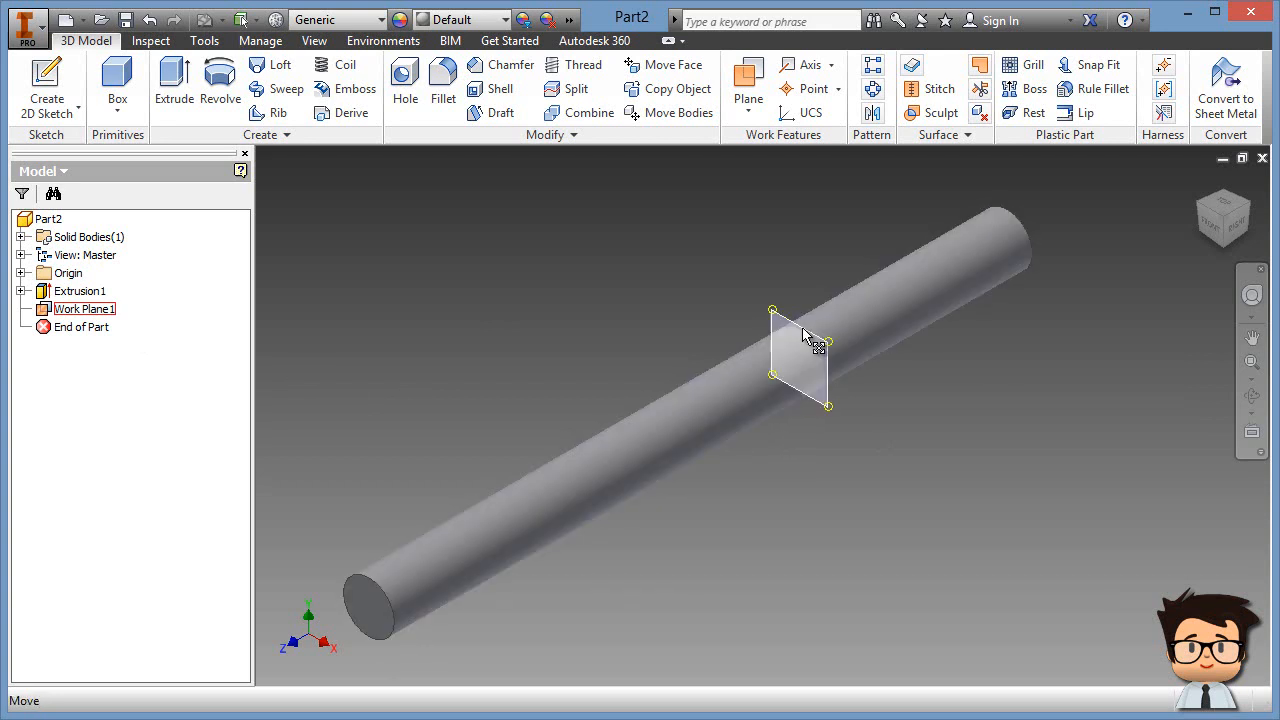
pyautogui.click(805, 65)
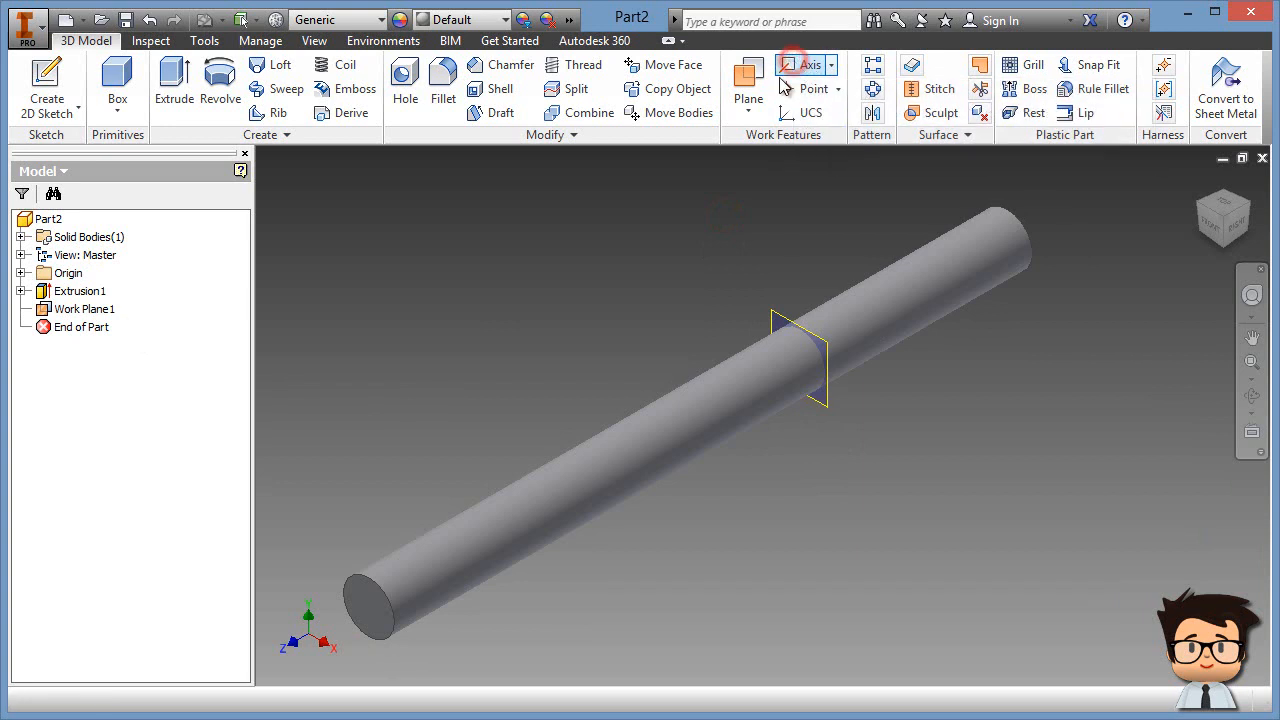
pyautogui.click(772, 311)
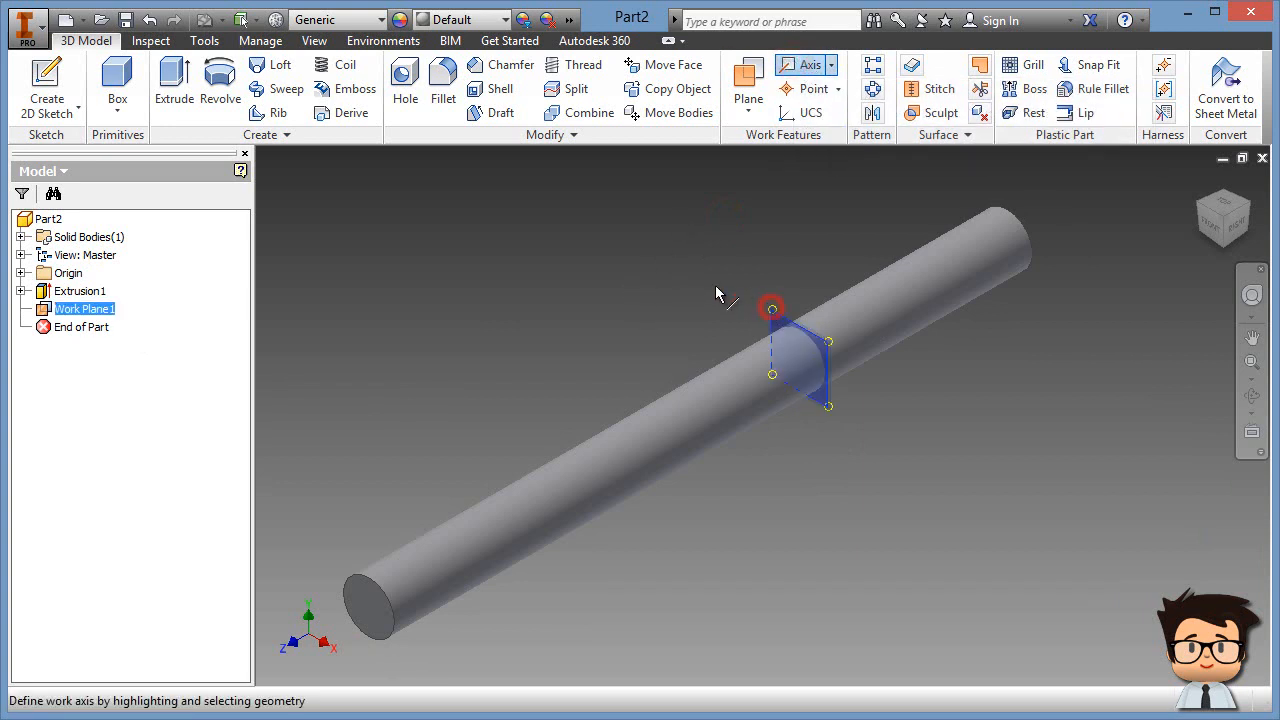
pyautogui.click(21, 273)
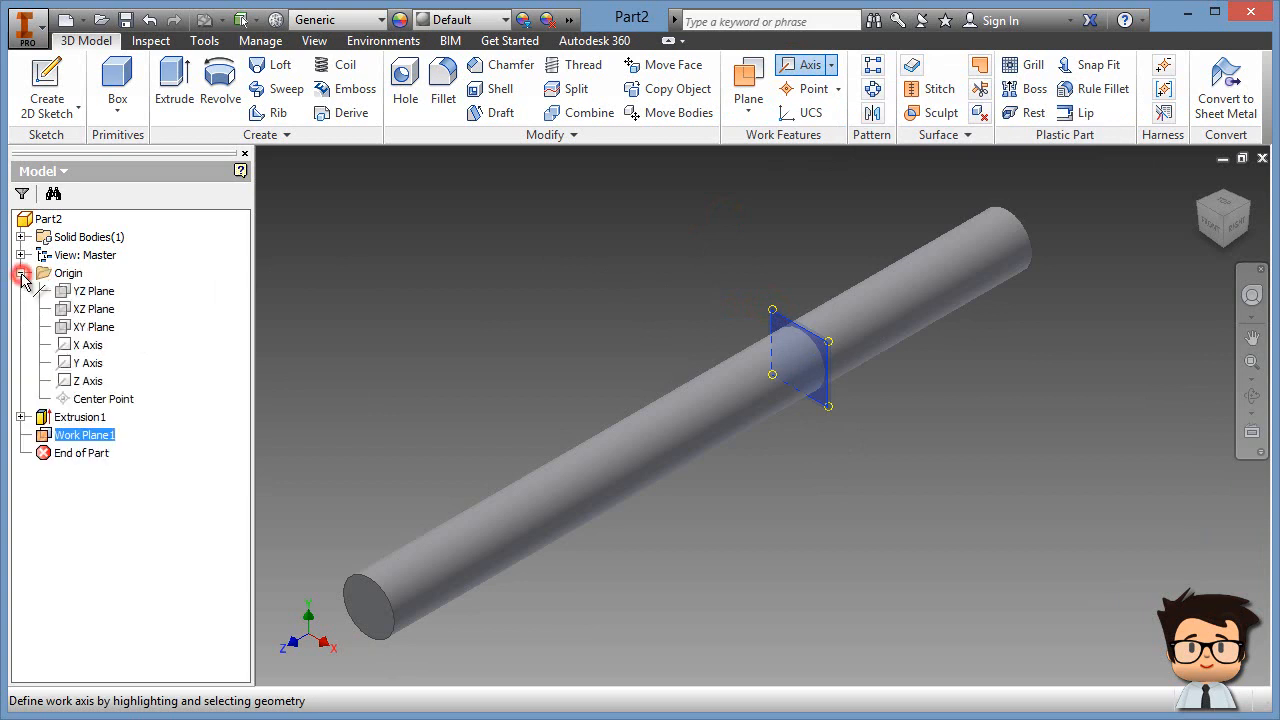
pyautogui.click(98, 292)
pyautogui.click(594, 304)
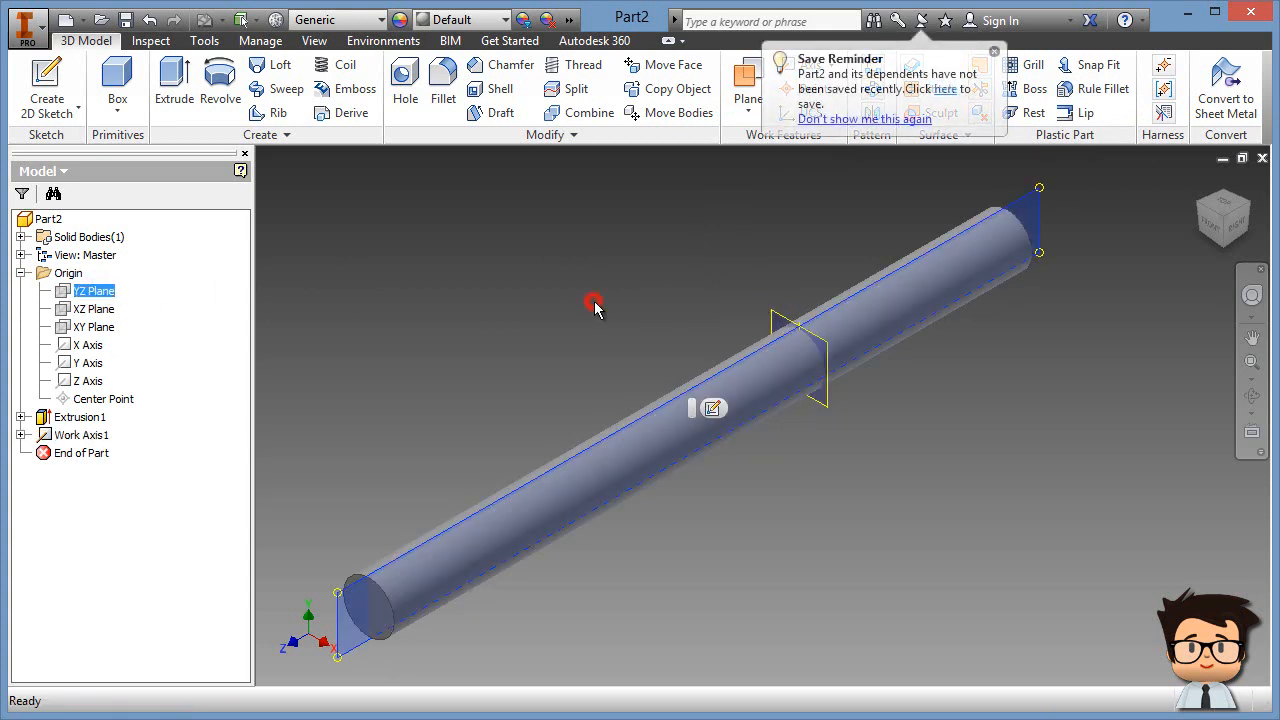
pyautogui.click(703, 288)
pyautogui.scroll(5, 788, 350)
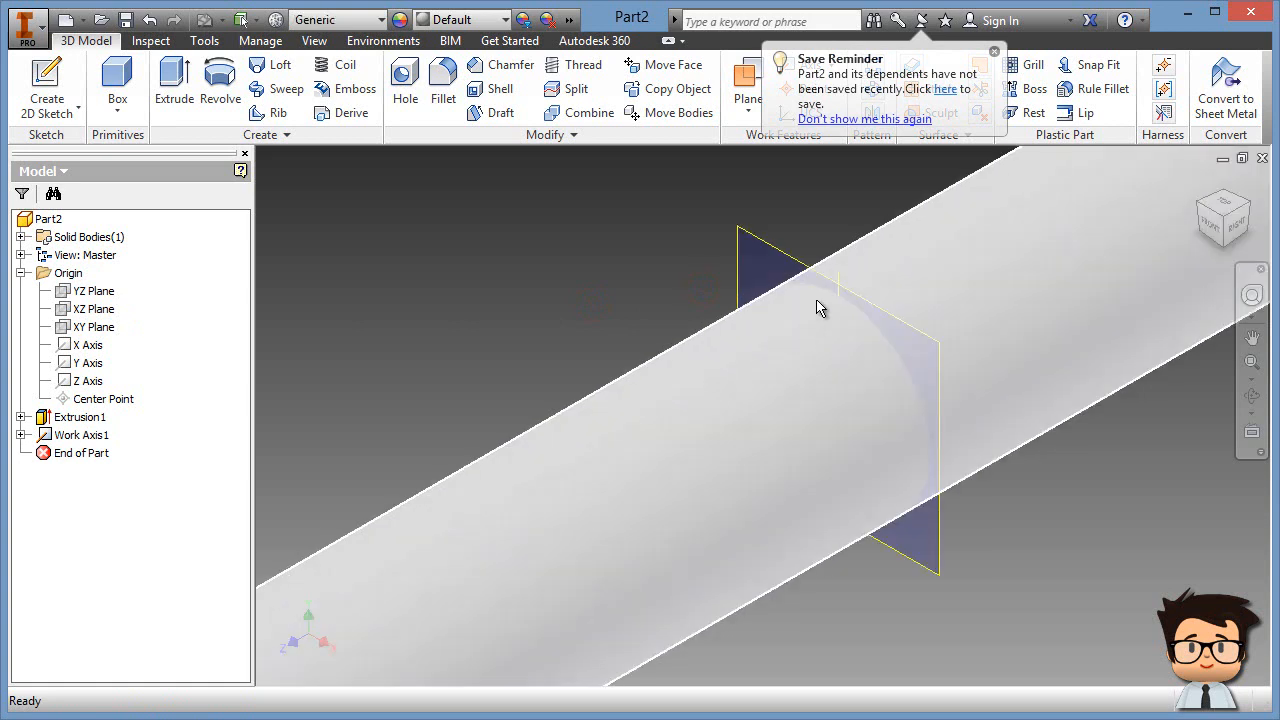
pyautogui.click(614, 304)
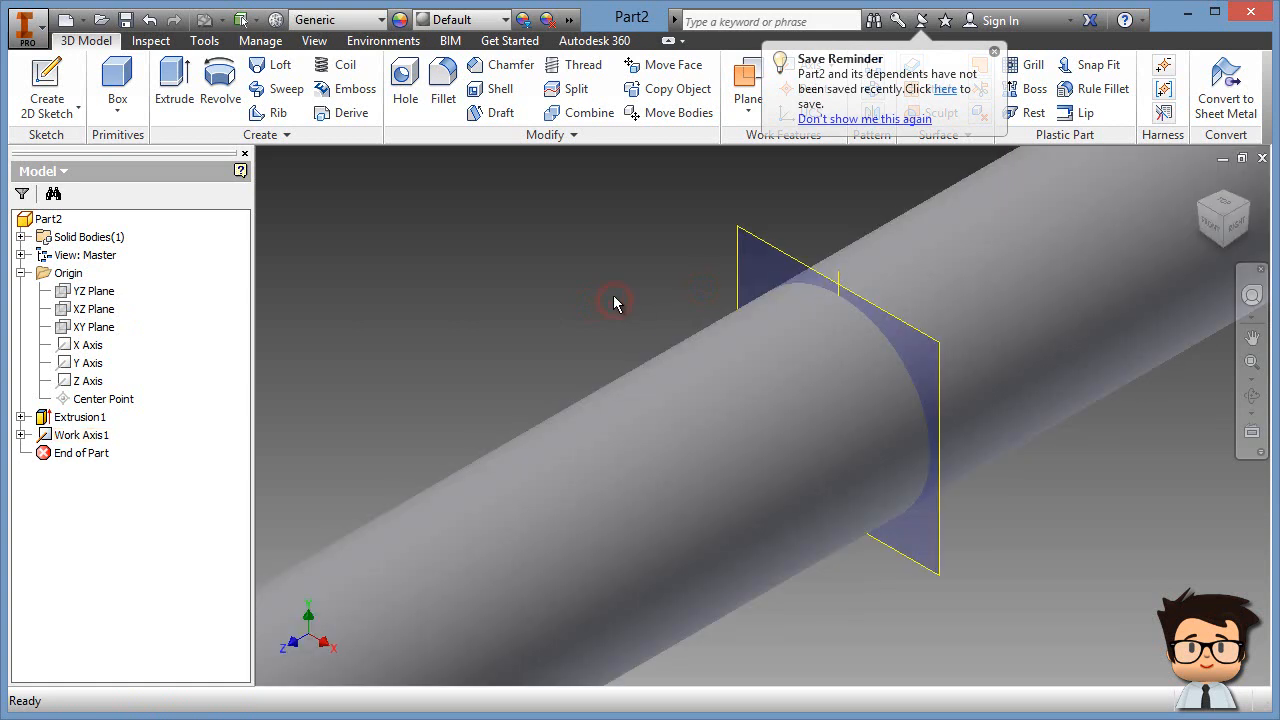
pyautogui.moveTo(613, 308); pyautogui.dragTo(523, 337, button='middle')
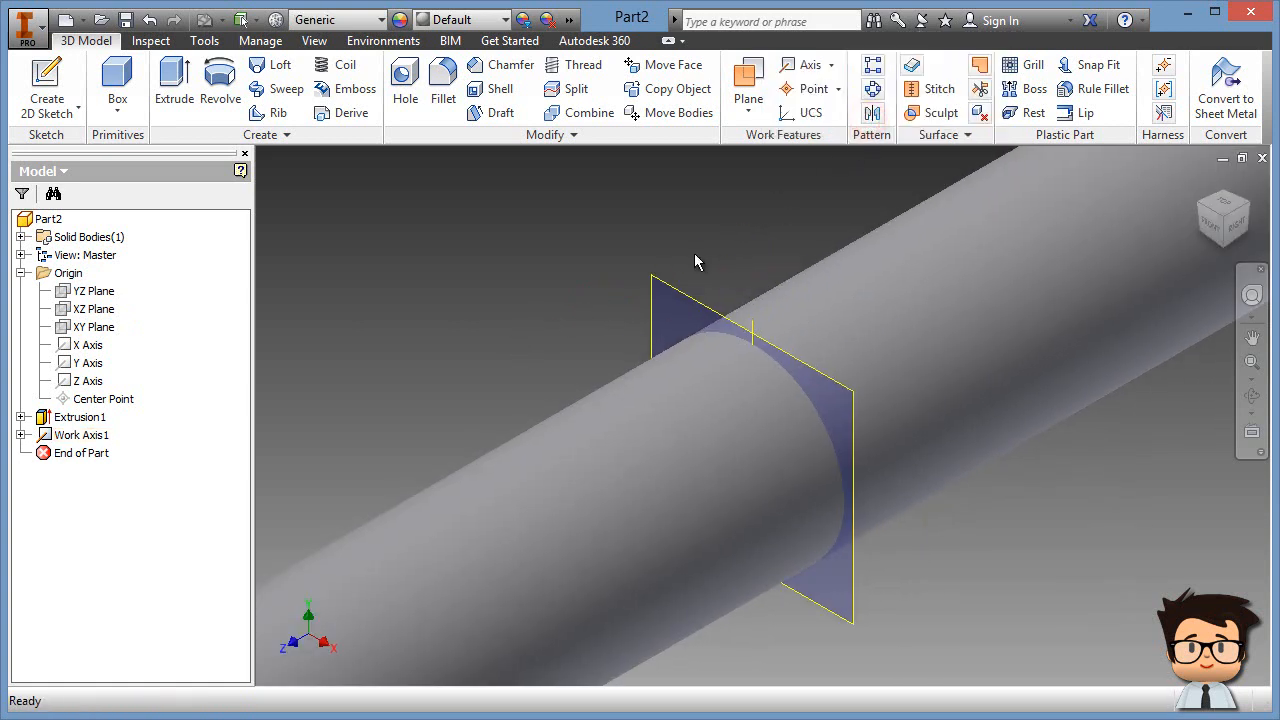
pyautogui.scroll(-3, 593, 326)
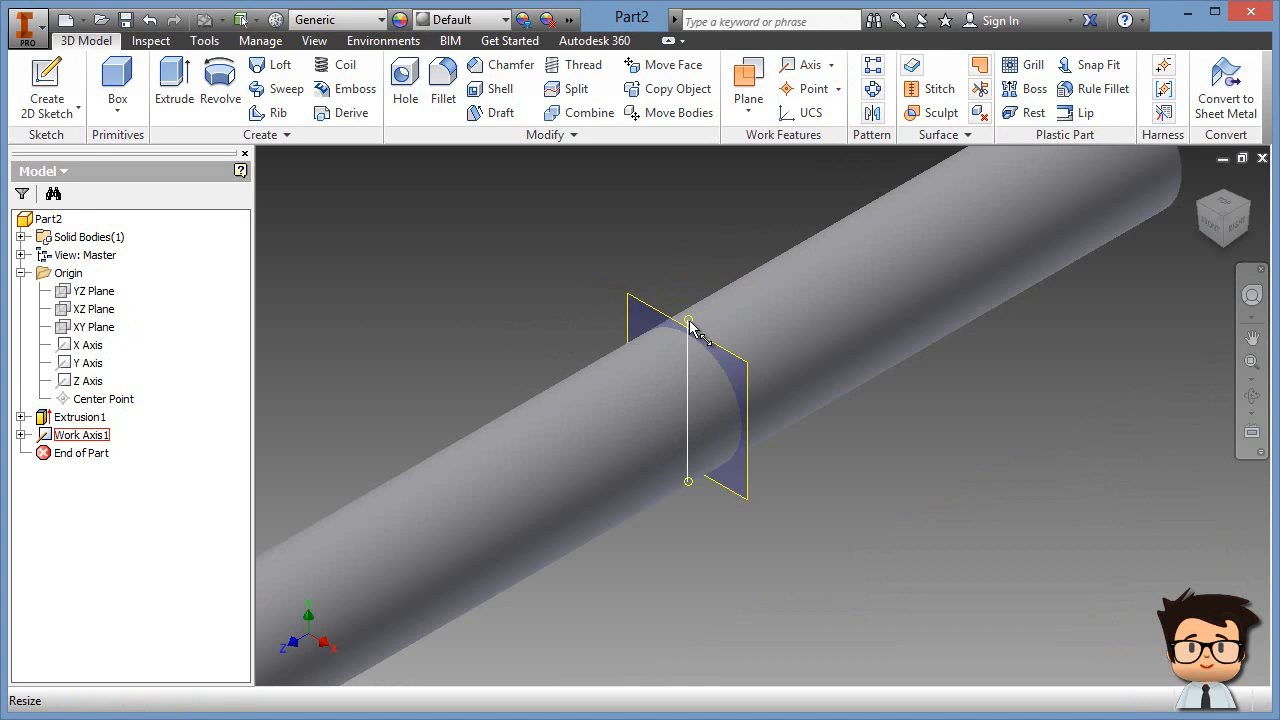
pyautogui.click(670, 244)
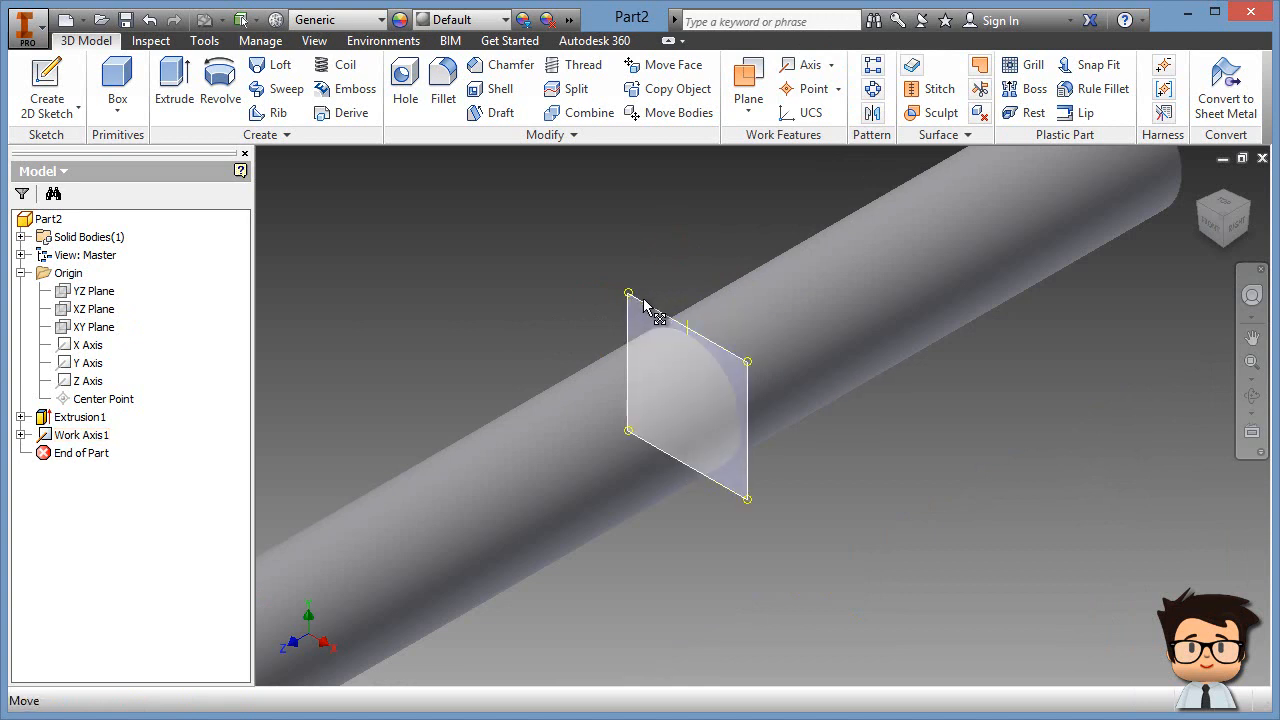
pyautogui.click(692, 240)
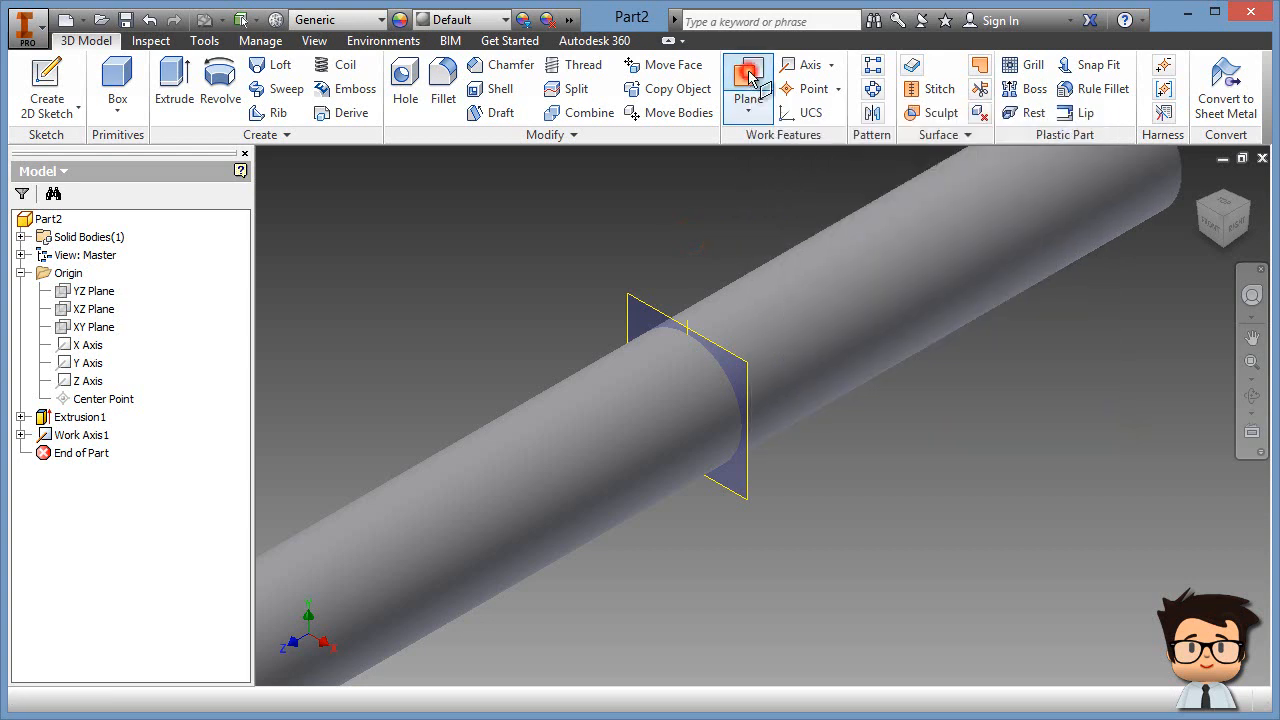
# Step: Create Work Plane2 through Work Axis1 at a 30 degree angle to the reference face
pyautogui.click(748, 78)
pyautogui.click(688, 322)
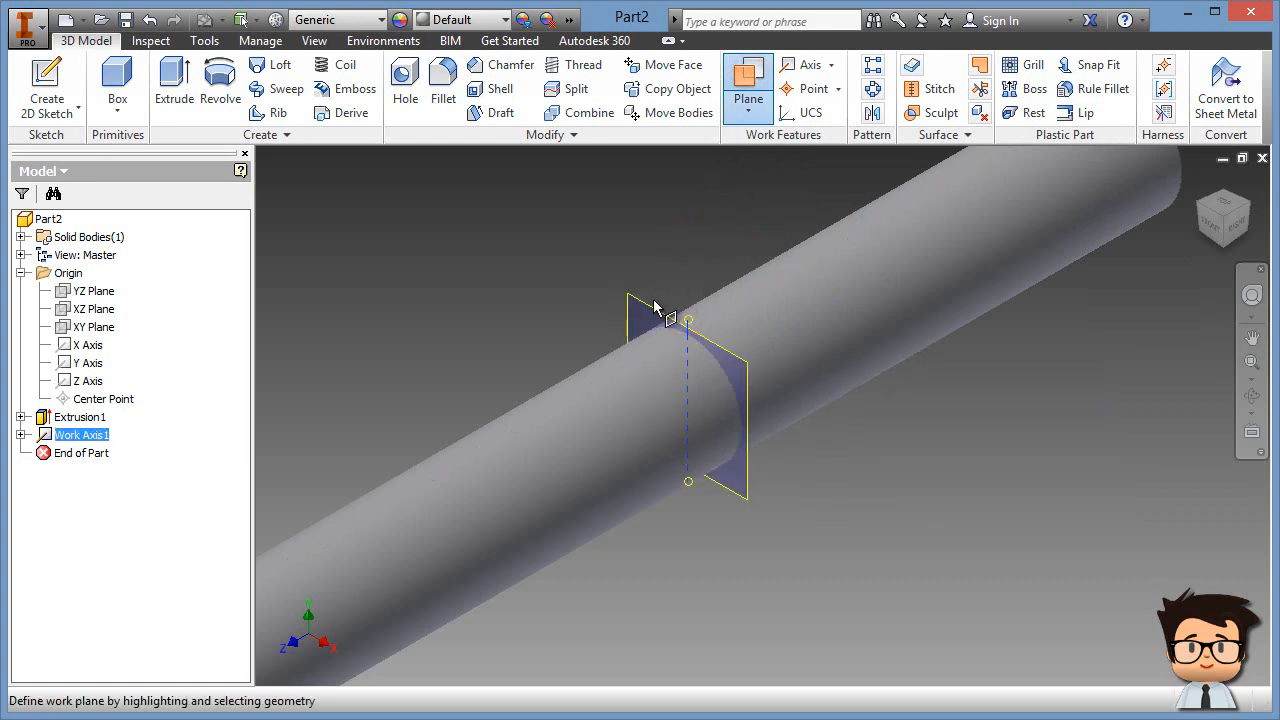
pyautogui.click(652, 305)
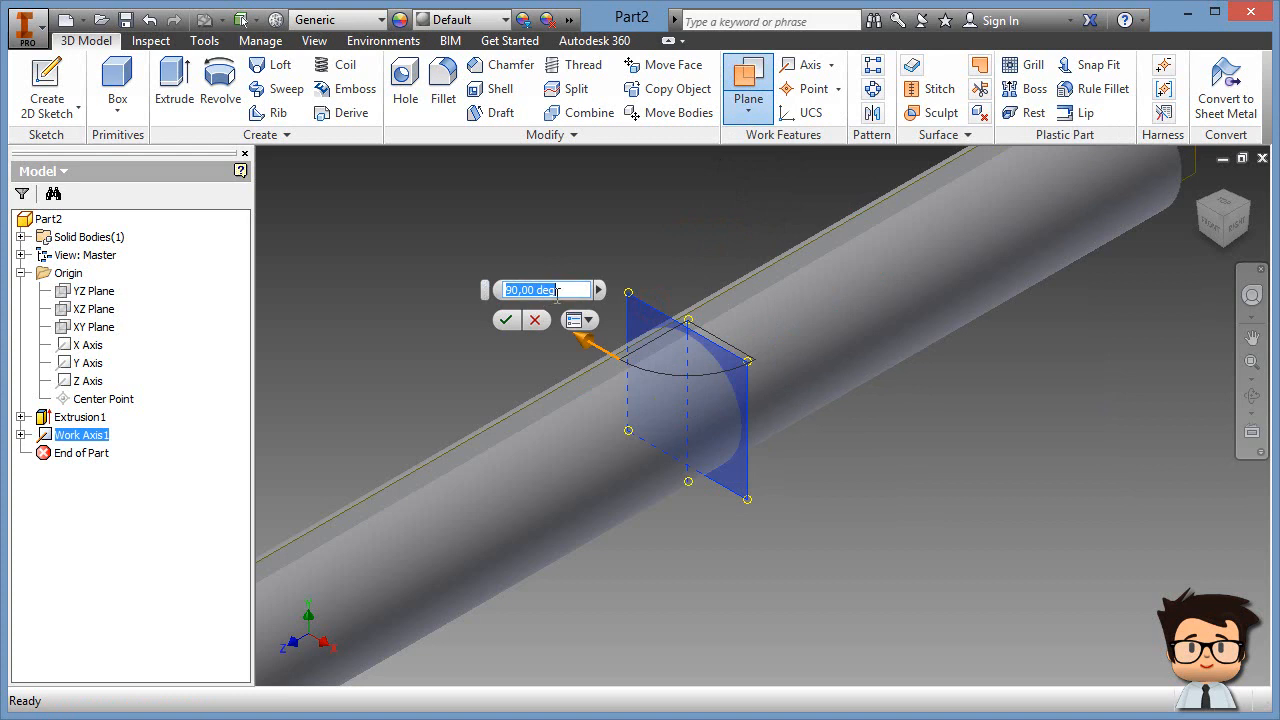
pyautogui.write('30')
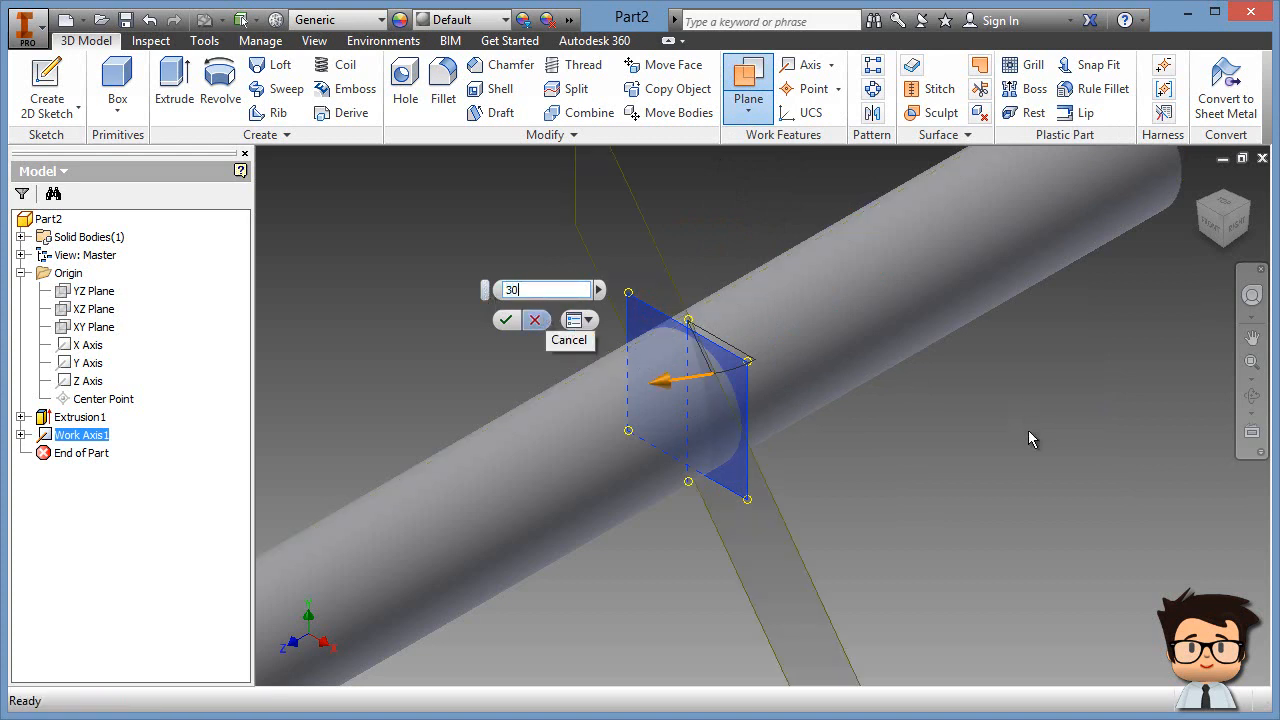
pyautogui.scroll(4, 944, 480)
pyautogui.moveTo(956, 537); pyautogui.dragTo(946, 503, button='middle')
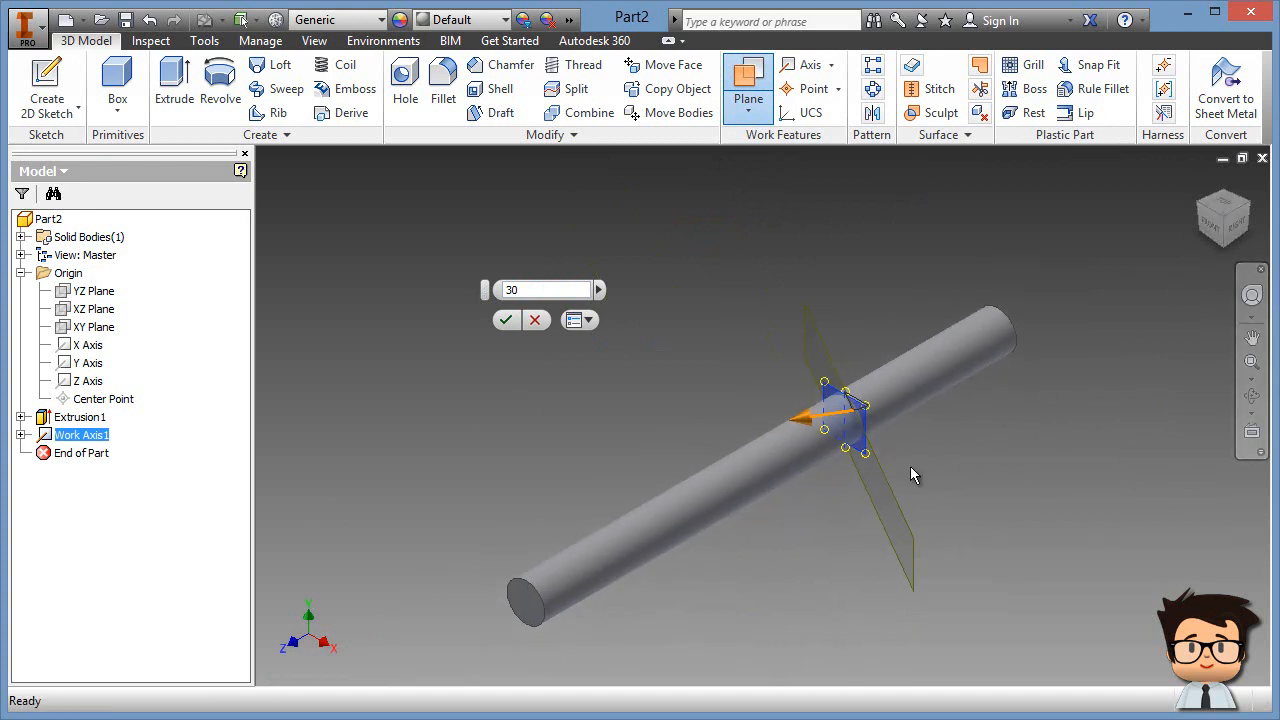
pyautogui.press('F4')
pyautogui.moveTo(819, 475); pyautogui.dragTo(790, 622)
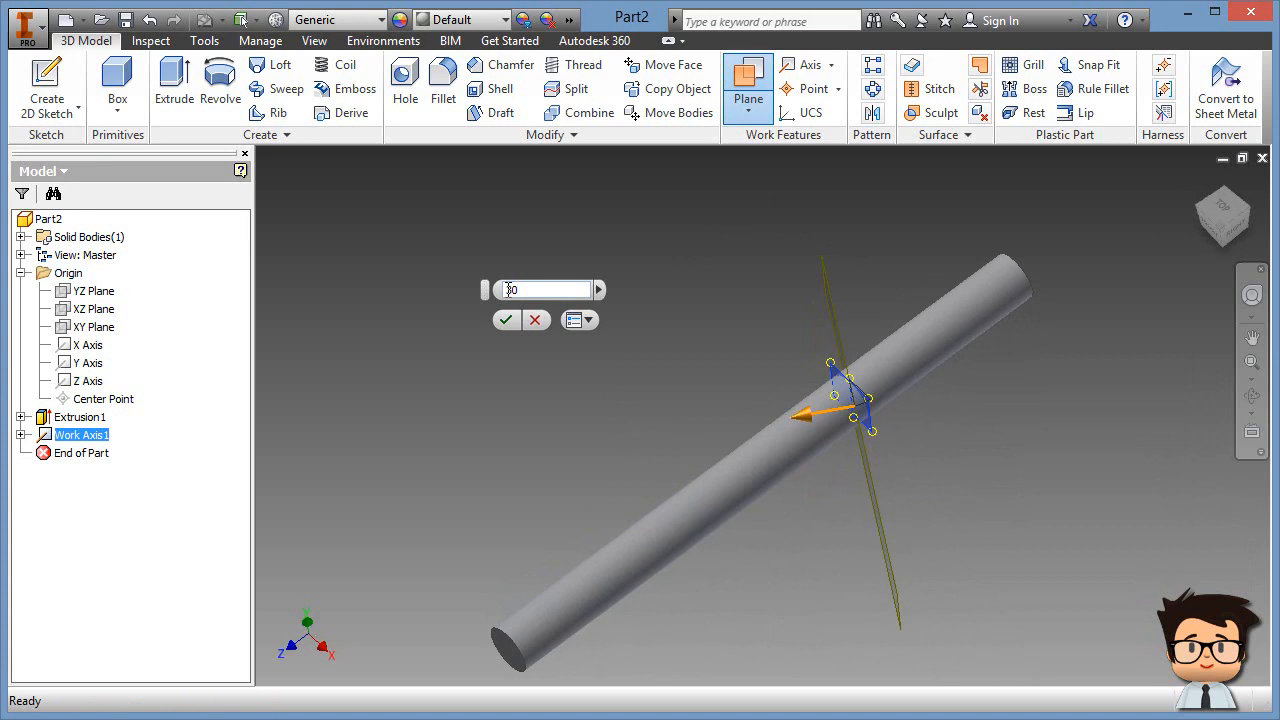
pyautogui.click(506, 320)
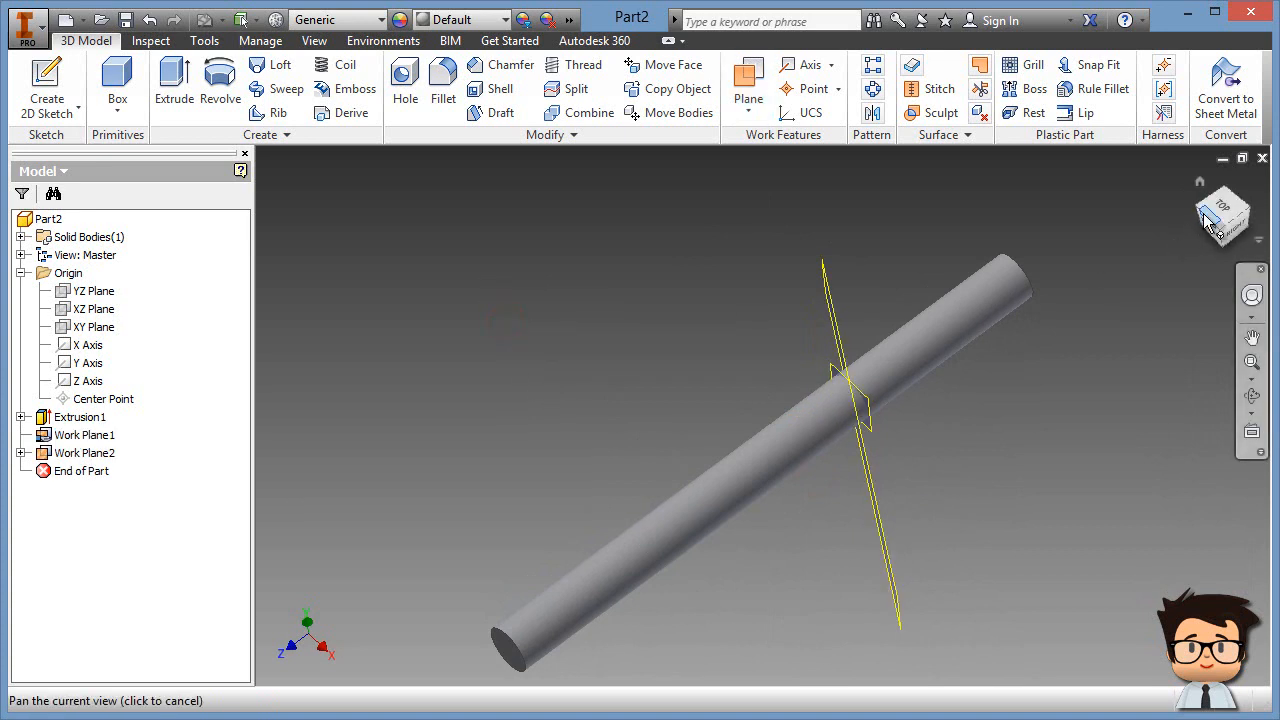
# Step: Free-orbit the model so the rod stands nearly upright
pyautogui.keyDown('shift'); pyautogui.moveTo(820, 536); pyautogui.dragTo(1016, 588, button='middle'); pyautogui.keyUp('shift')
pyautogui.keyDown('shift'); pyautogui.moveTo(980, 534); pyautogui.dragTo(981, 527, button='middle'); pyautogui.keyUp('shift')
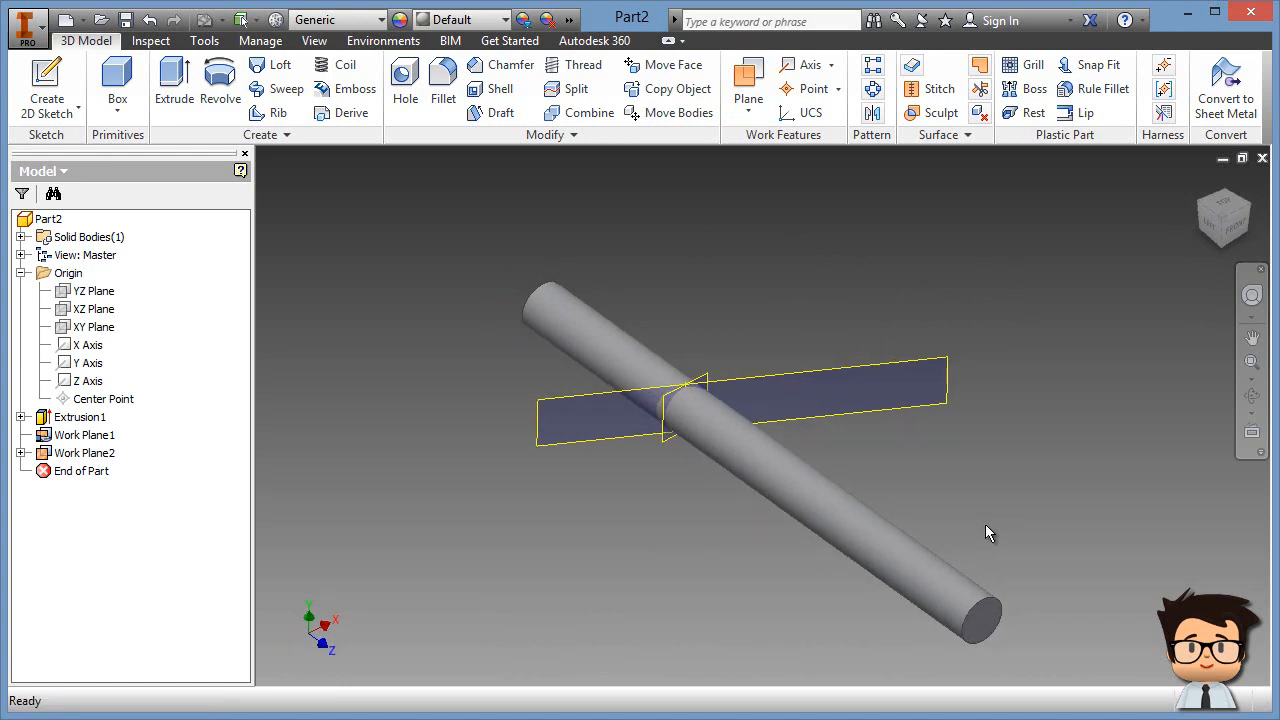
pyautogui.press('F4')
pyautogui.moveTo(811, 451); pyautogui.dragTo(768, 460)
# Step: Start a new 2D sketch on Work Plane2
pyautogui.press('Escape')
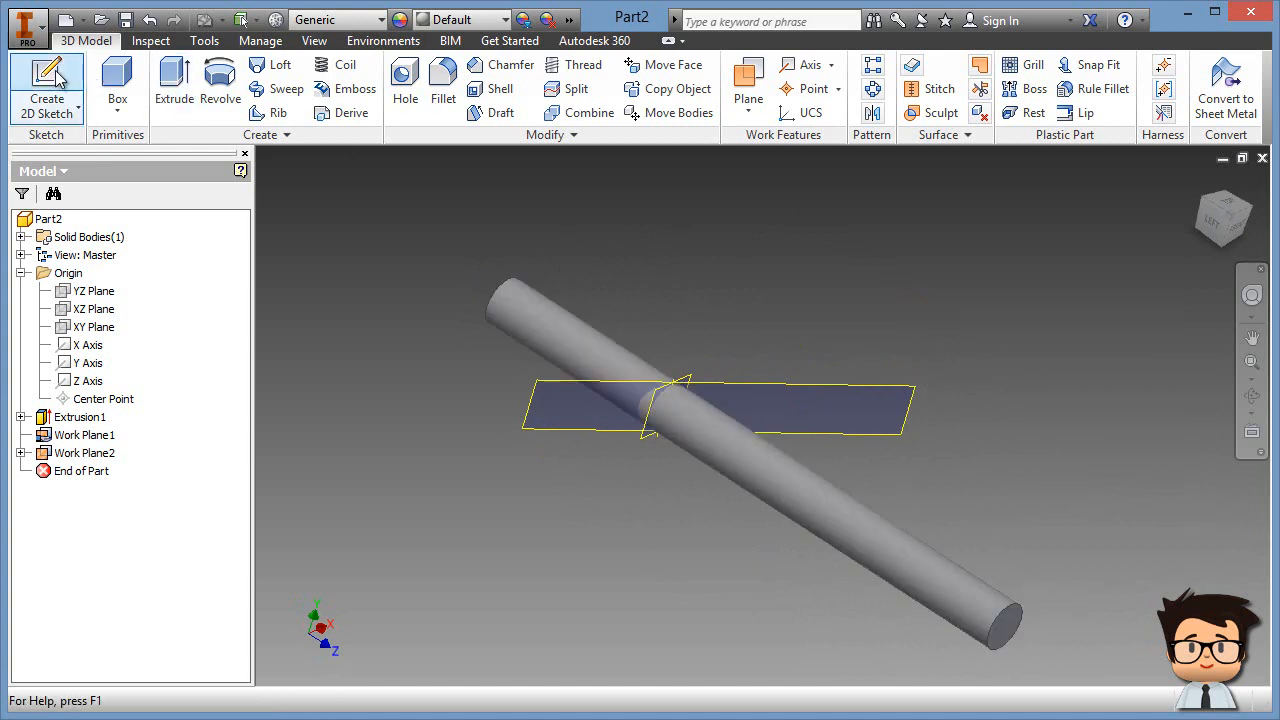
pyautogui.click(78, 108)
pyautogui.click(786, 387)
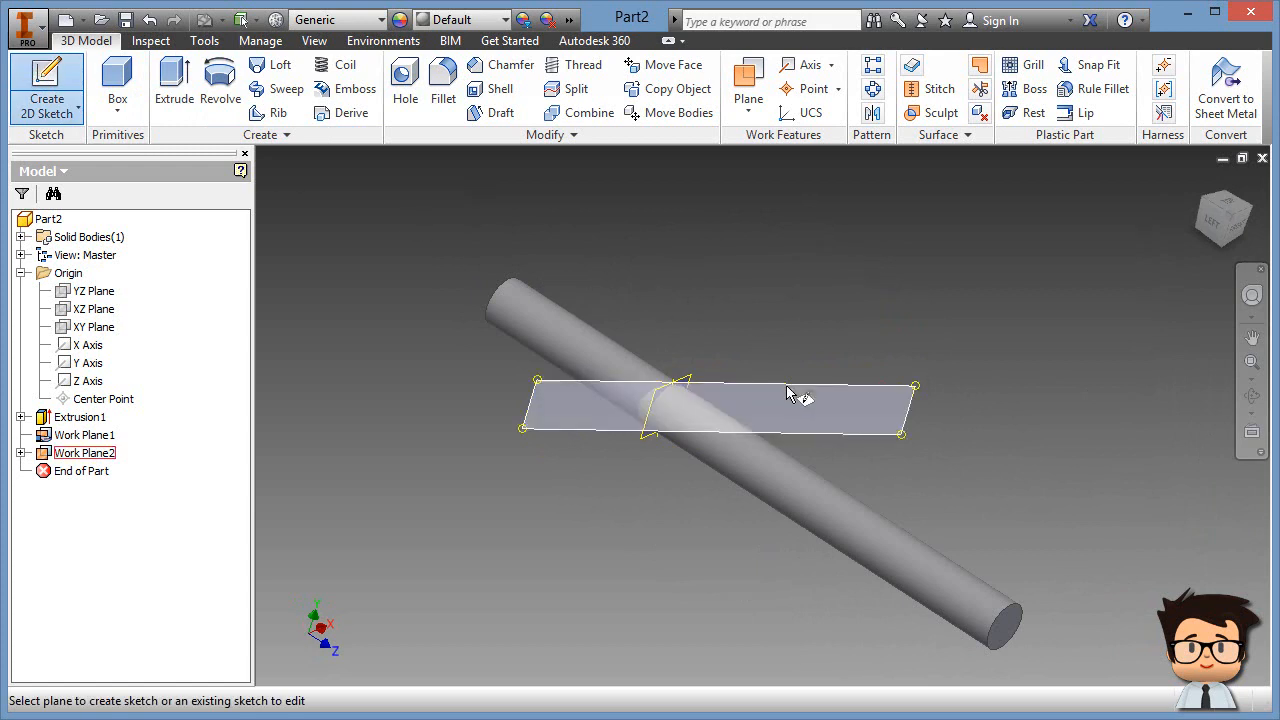
pyautogui.click(786, 385)
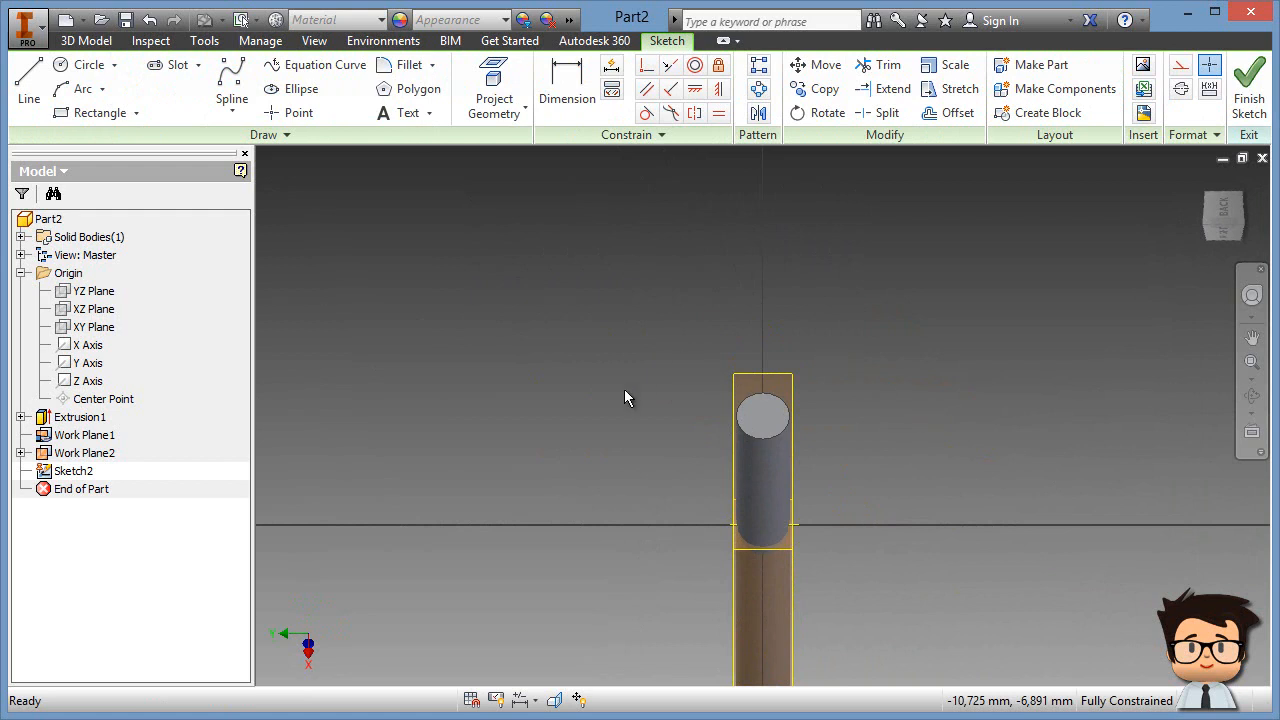
# Step: Orbit the model, then Look At Work Plane2 and centre the cylinder in the view
pyautogui.moveTo(669, 530); pyautogui.dragTo(609, 402, button='middle')
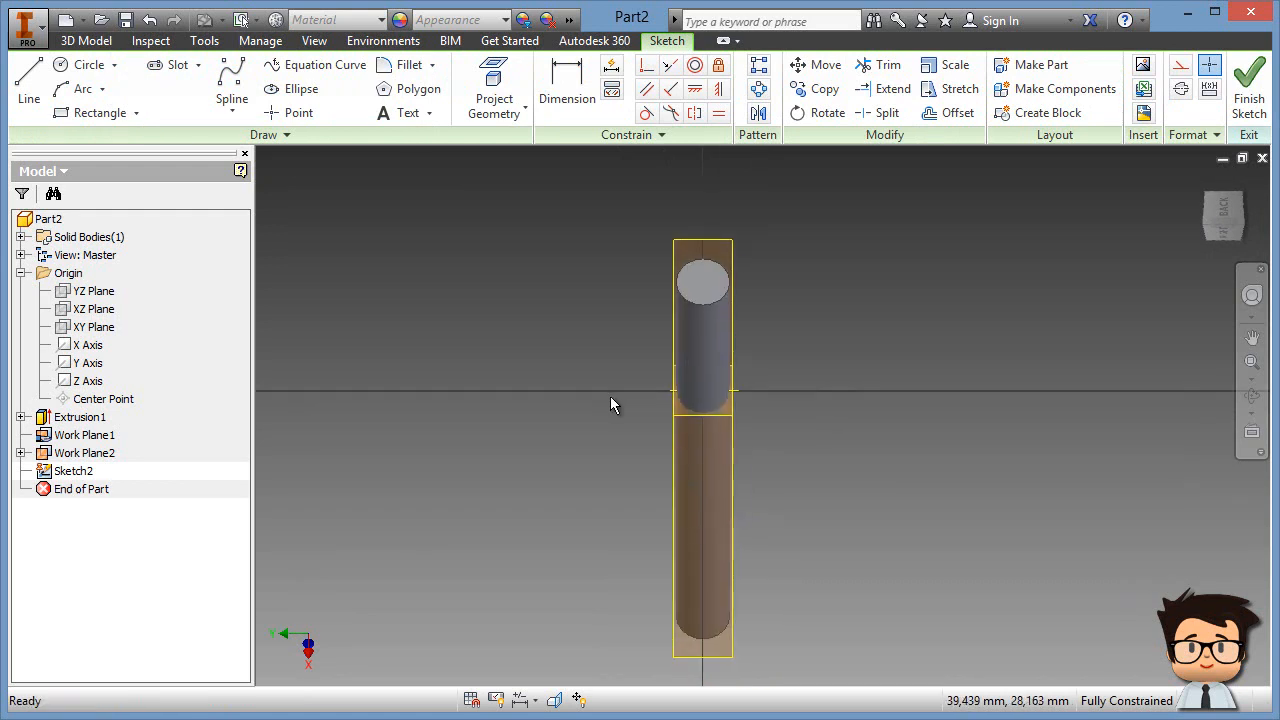
pyautogui.press('F4')
pyautogui.moveTo(677, 513)
pyautogui.mouseDown()
pyautogui.moveTo(905, 371)
pyautogui.moveTo(971, 291)
pyautogui.moveTo(1034, 266)
pyautogui.moveTo(799, 325)
pyautogui.mouseUp()
pyautogui.keyDown('shift'); pyautogui.moveTo(799, 325); pyautogui.dragTo(683, 401, button='middle'); pyautogui.keyUp('shift')
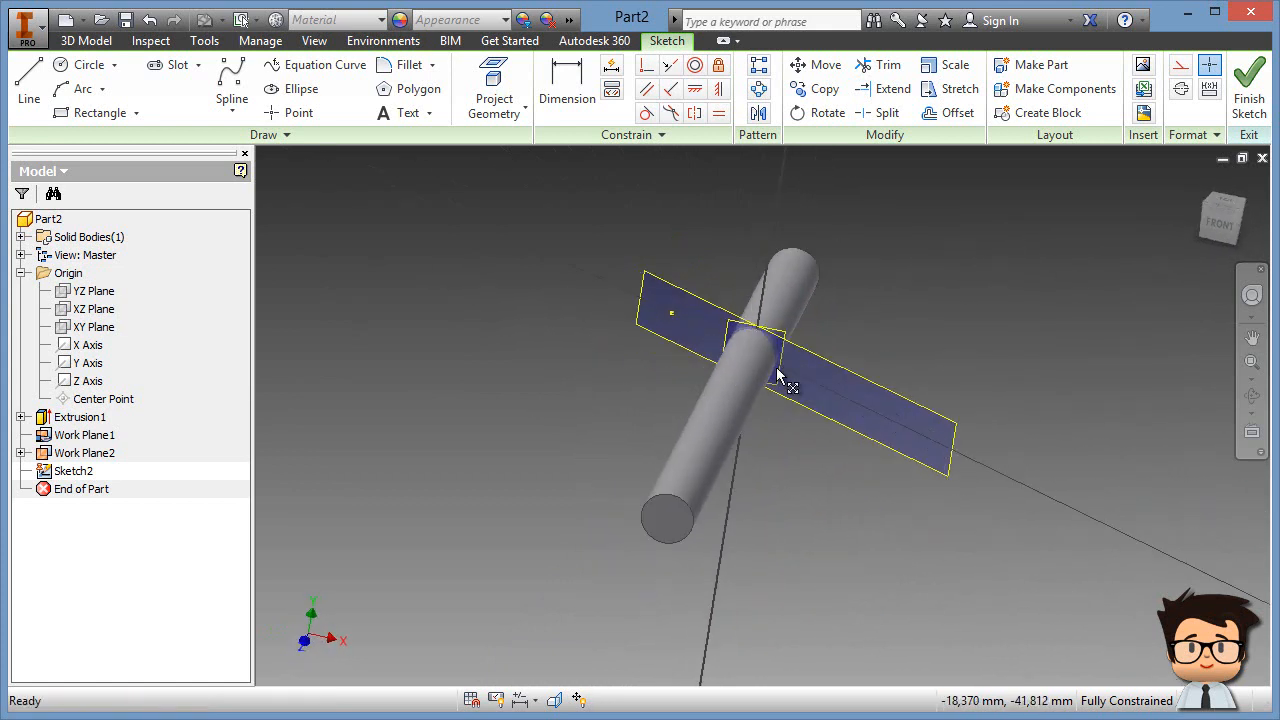
pyautogui.click(1252, 432)
pyautogui.click(913, 408)
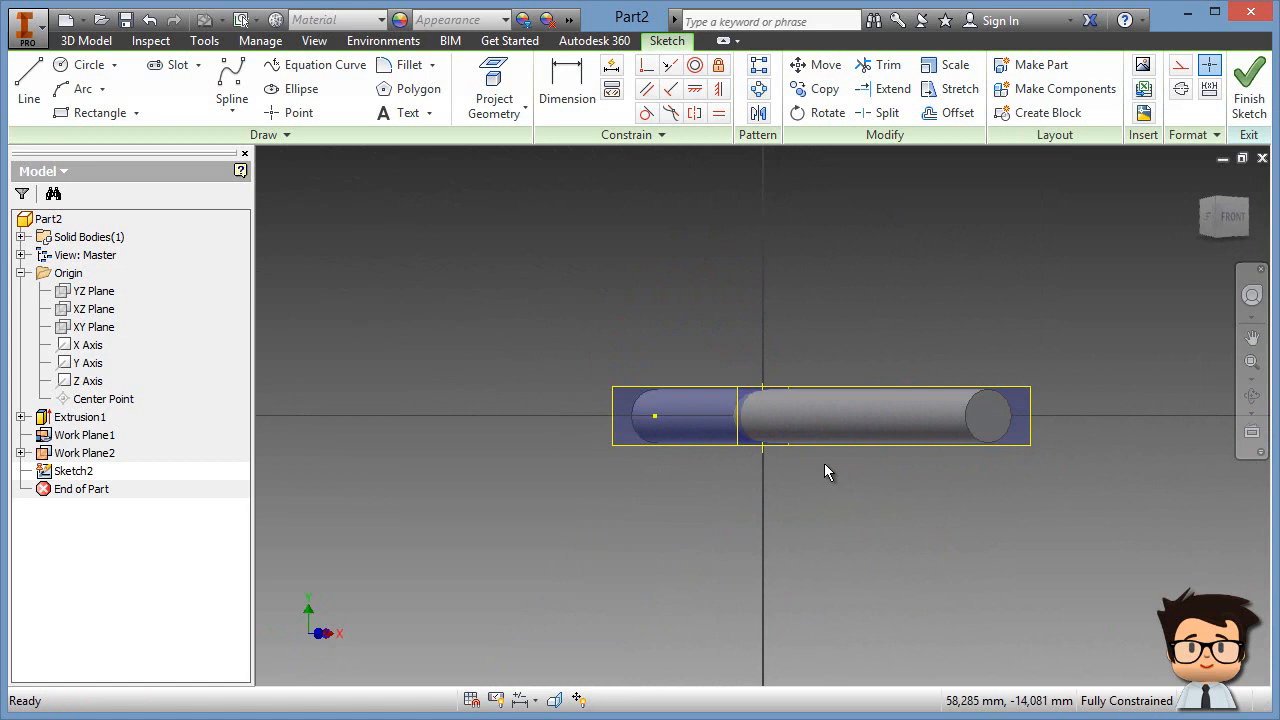
pyautogui.moveTo(853, 458); pyautogui.dragTo(740, 460, button='middle')
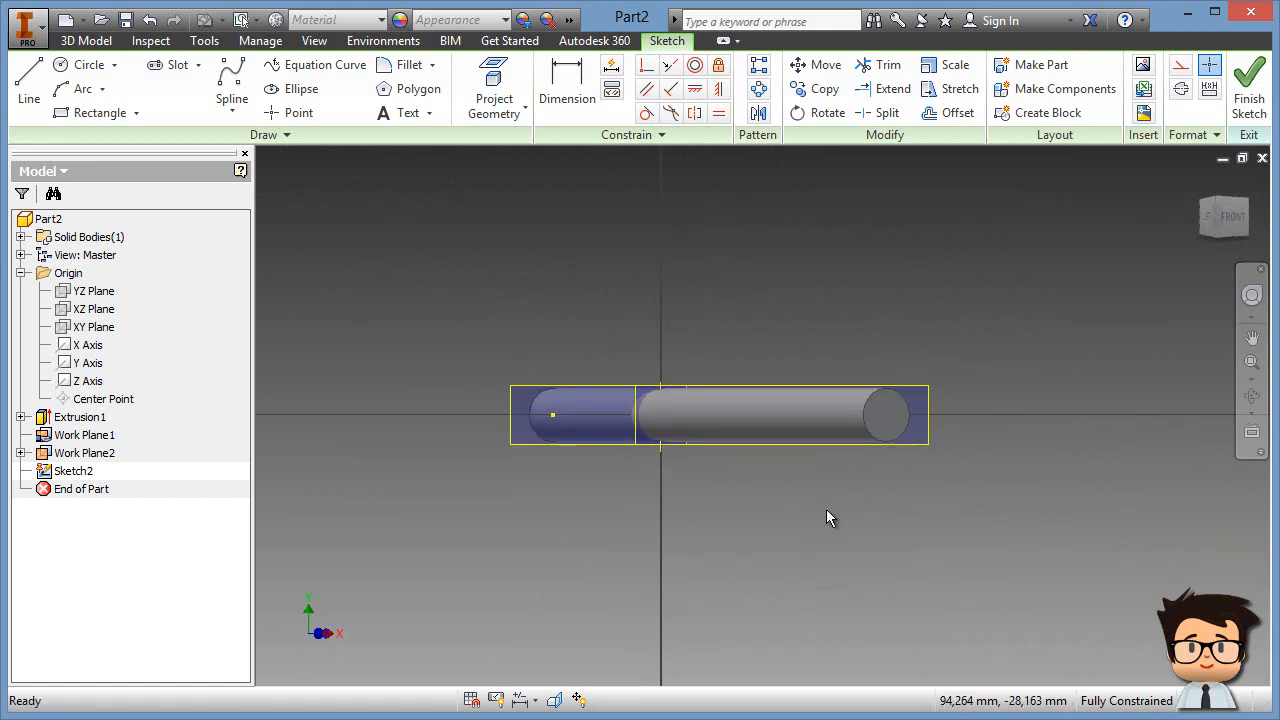
pyautogui.rightClick(810, 244)
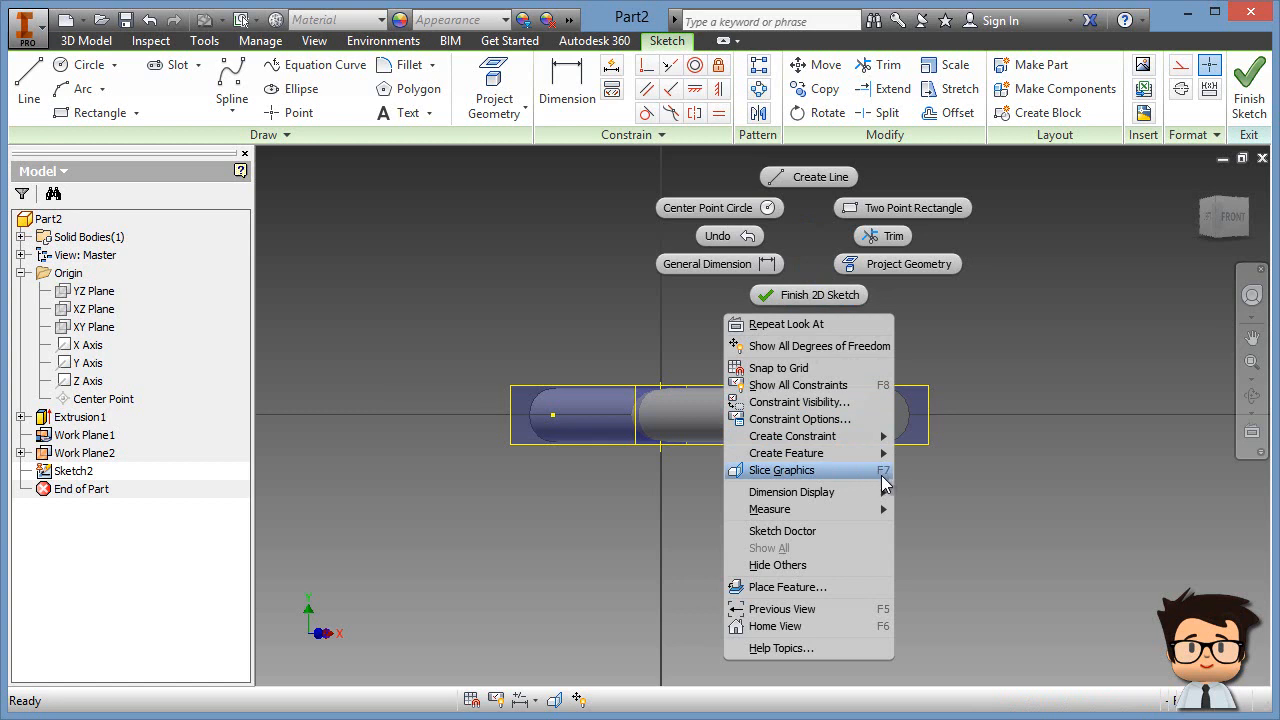
# Step: Slice Graphics at the sketch plane, check the cut from above, and return to the sketch view with F5
pyautogui.click(802, 471)
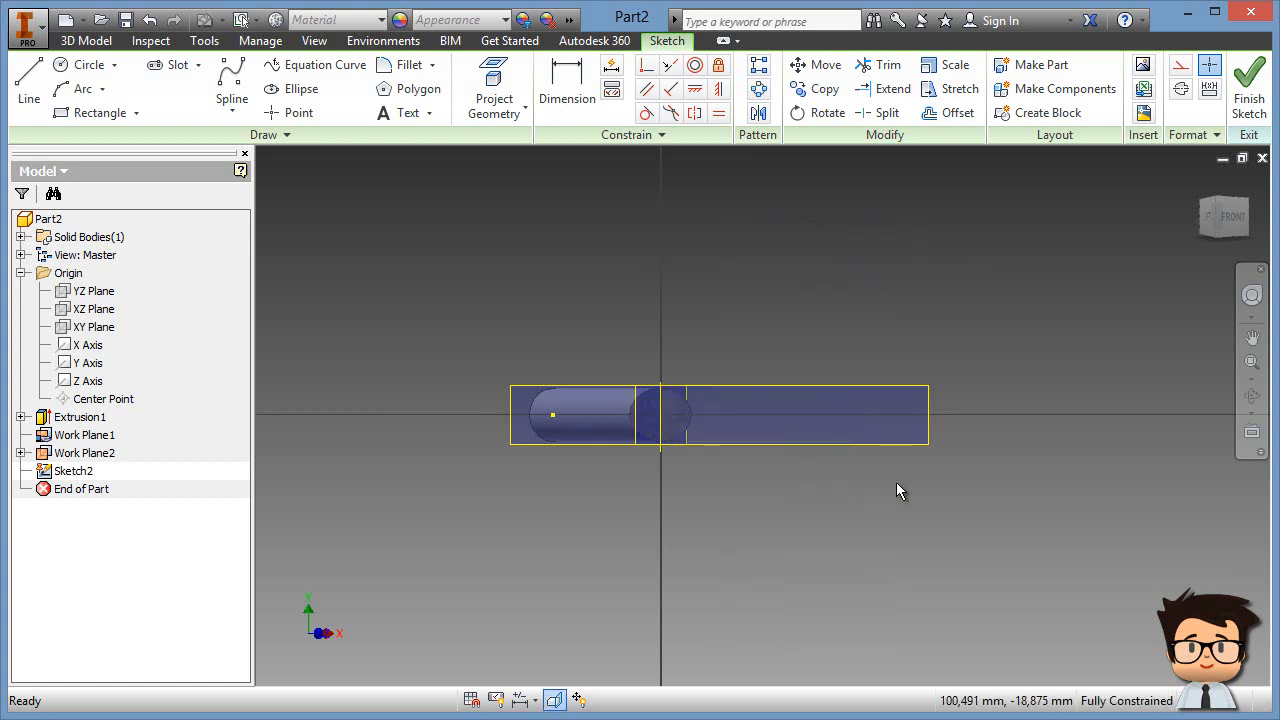
pyautogui.press('F4')
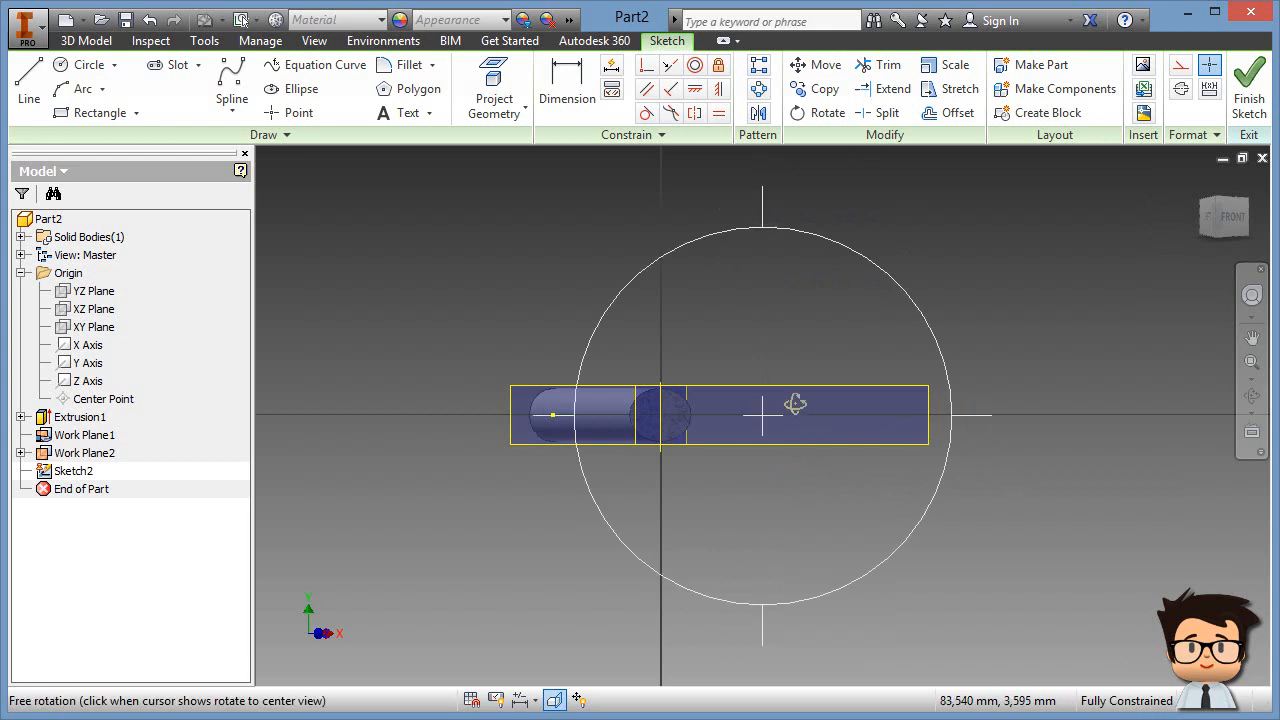
pyautogui.moveTo(808, 402); pyautogui.dragTo(739, 643)
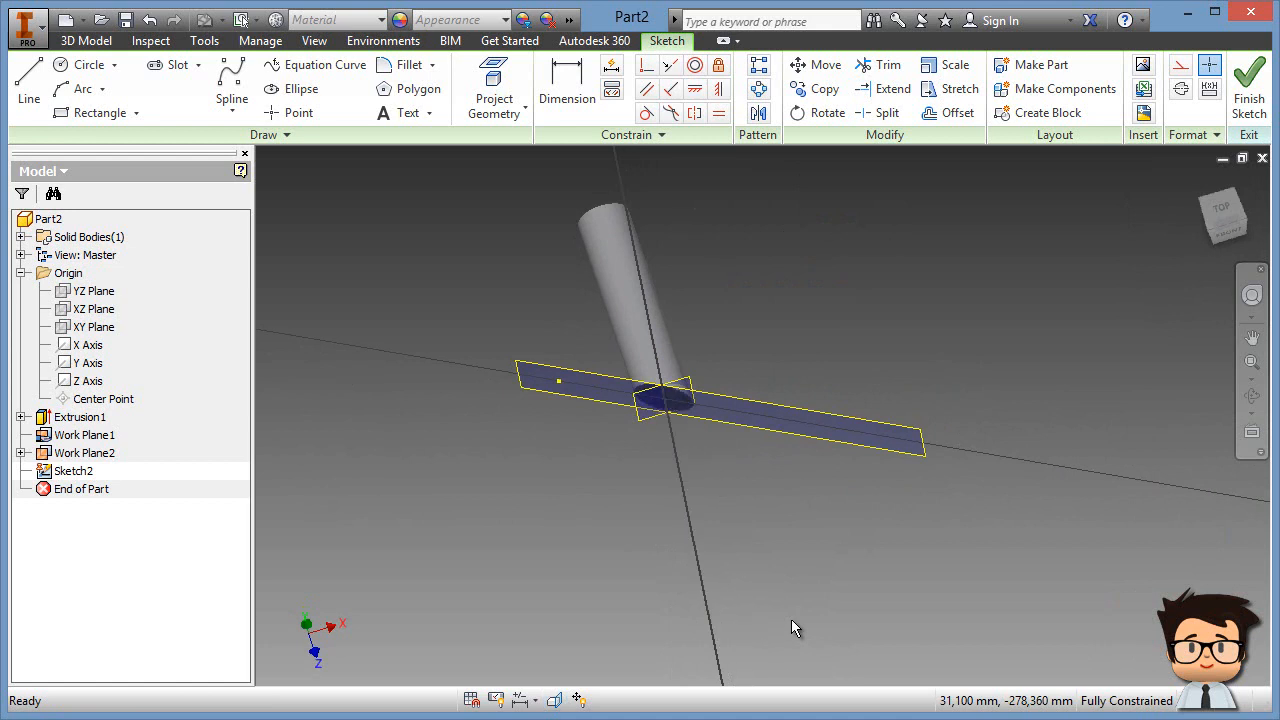
pyautogui.press('F5')
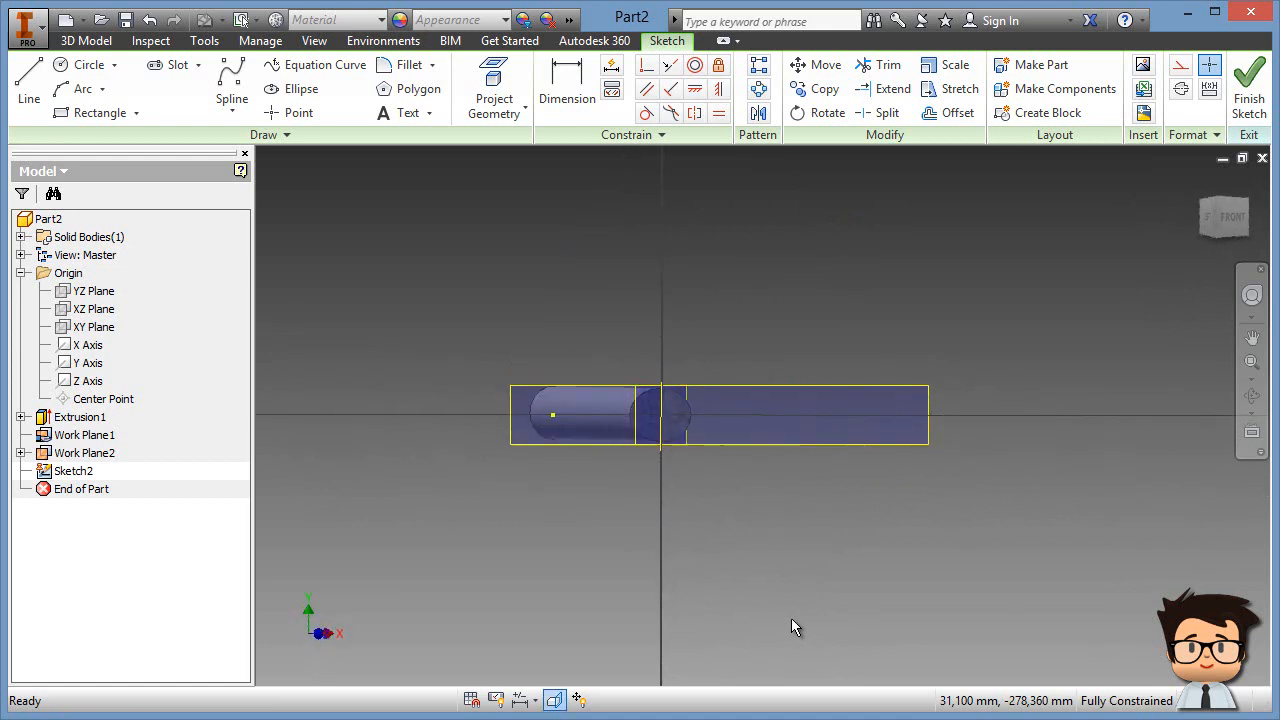
pyautogui.scroll(-4, 656, 497)
pyautogui.moveTo(806, 301); pyautogui.dragTo(838, 334, button='middle')
# Step: Hide Work Plane2 and Work Plane1, then zoom and centre on the cut end
pyautogui.rightClick(844, 330)
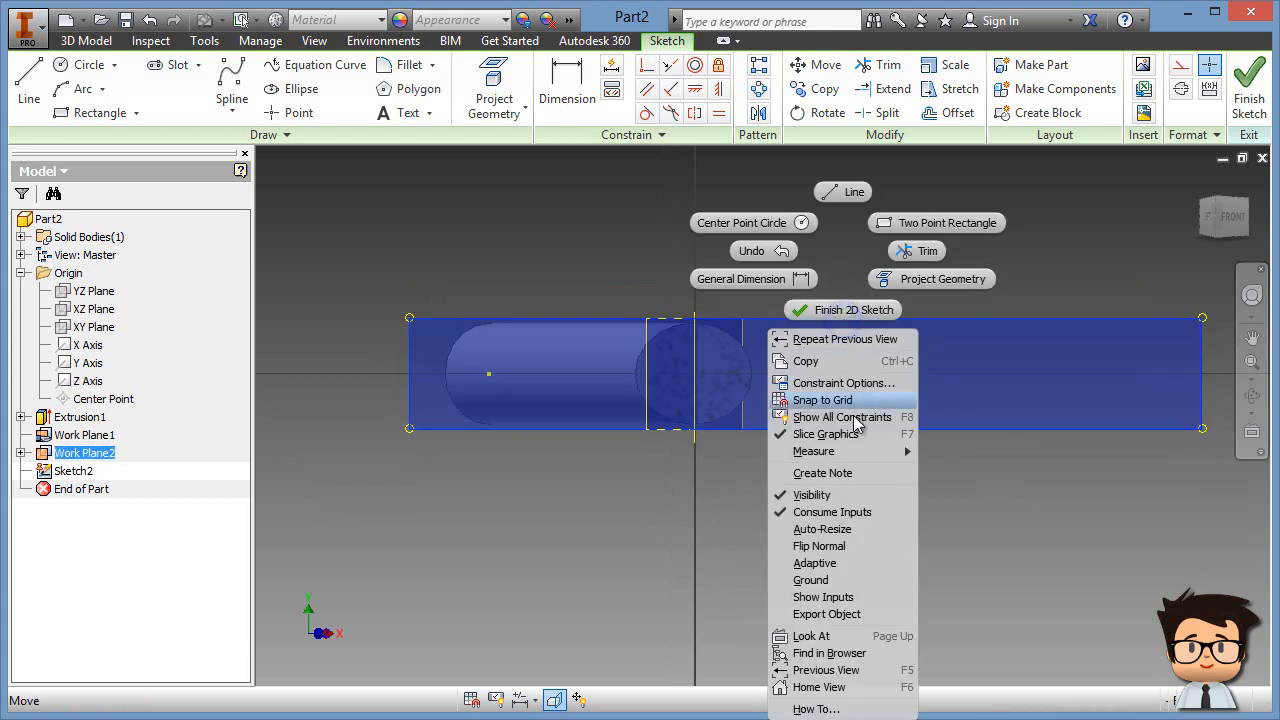
pyautogui.click(842, 494)
pyautogui.rightClick(742, 335)
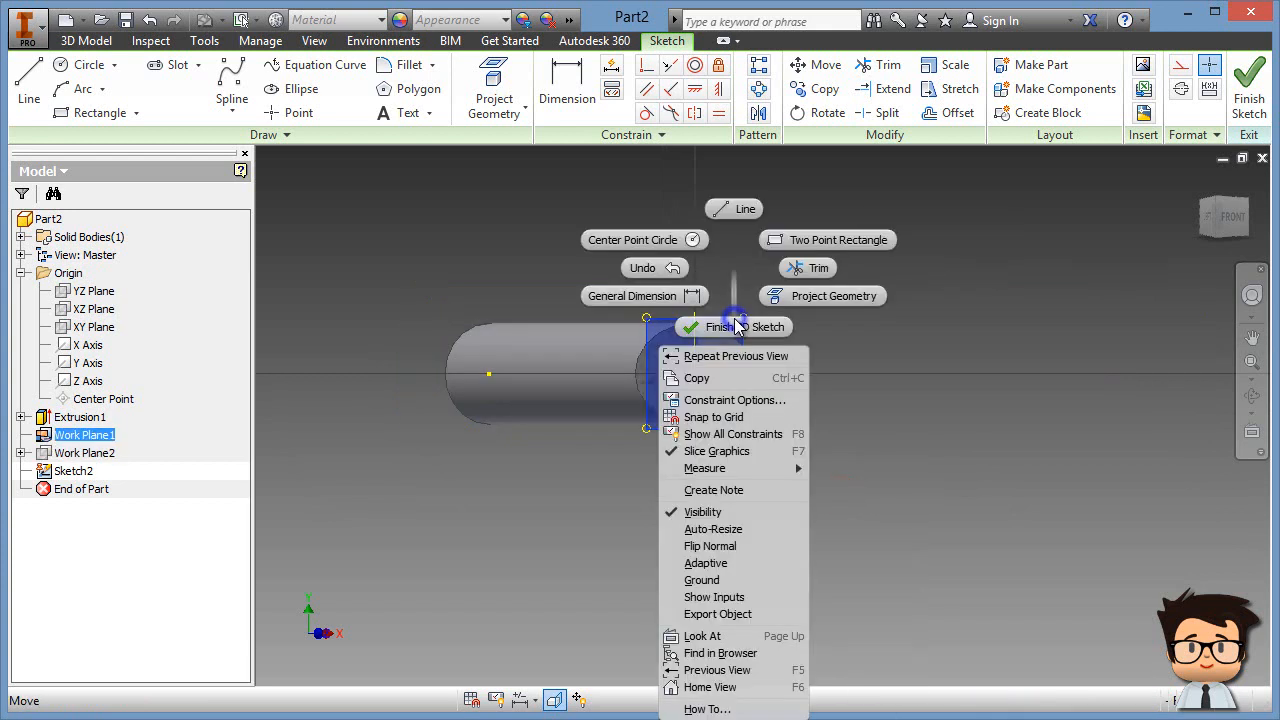
pyautogui.click(722, 505)
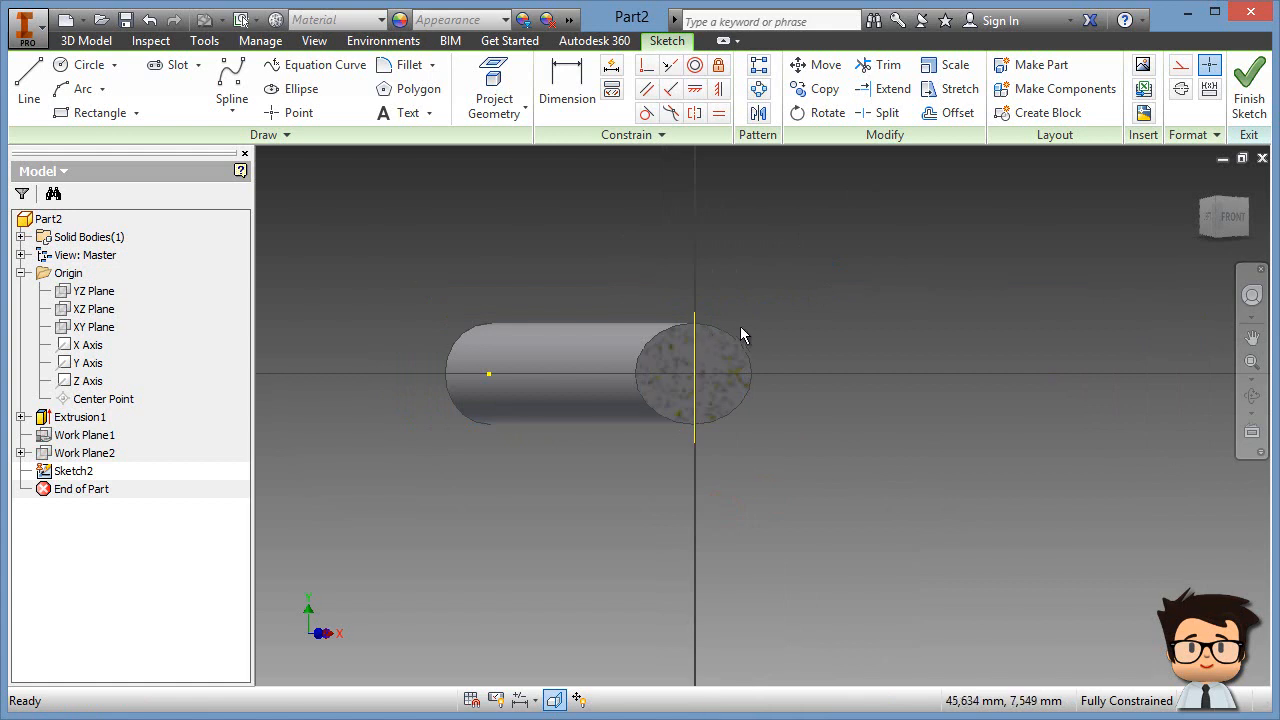
pyautogui.scroll(-5, 730, 330)
pyautogui.moveTo(710, 322); pyautogui.dragTo(903, 266, button='middle')
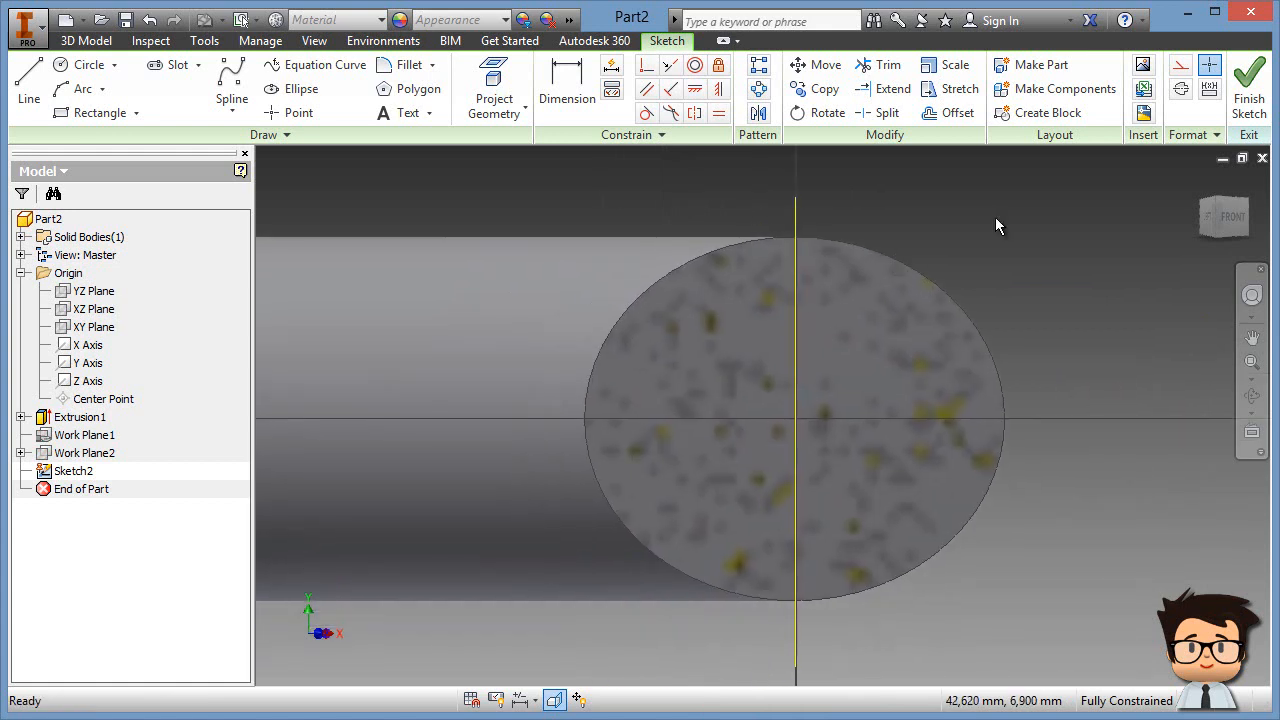
# Step: Project the work axis into Sketch2 as a reference line
pyautogui.click(505, 78)
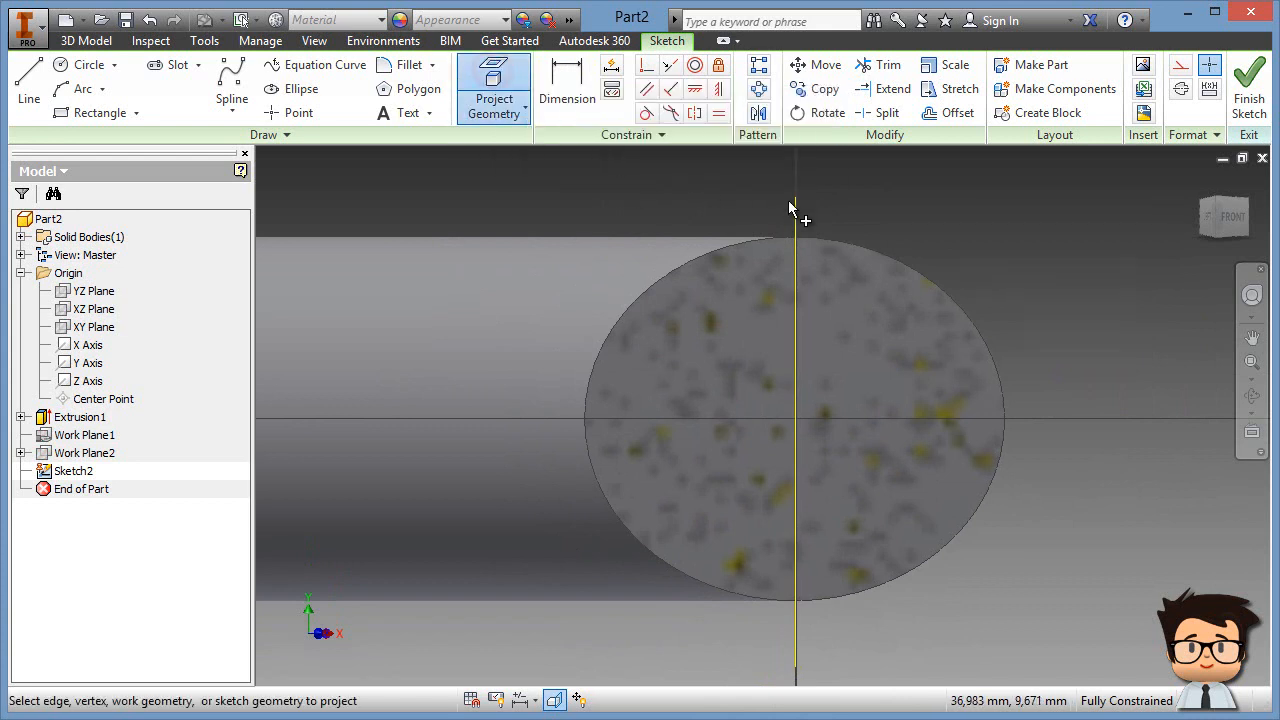
pyautogui.rightClick(688, 187)
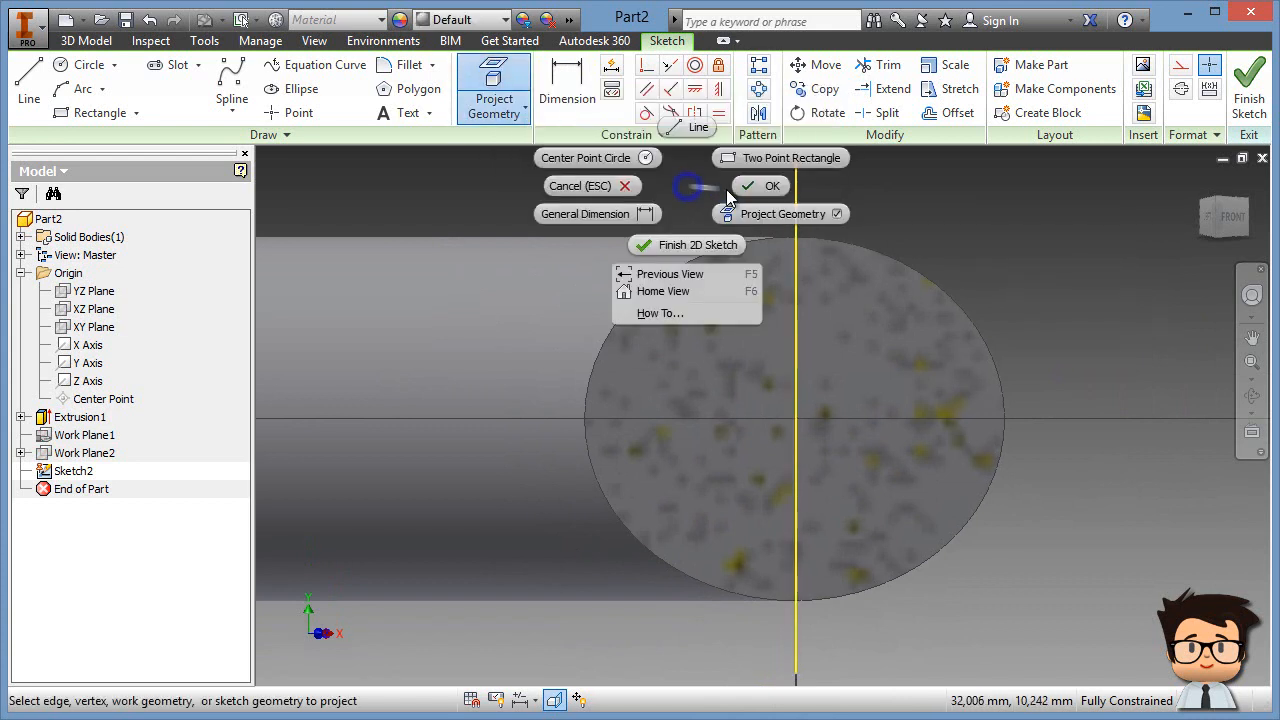
pyautogui.click(755, 186)
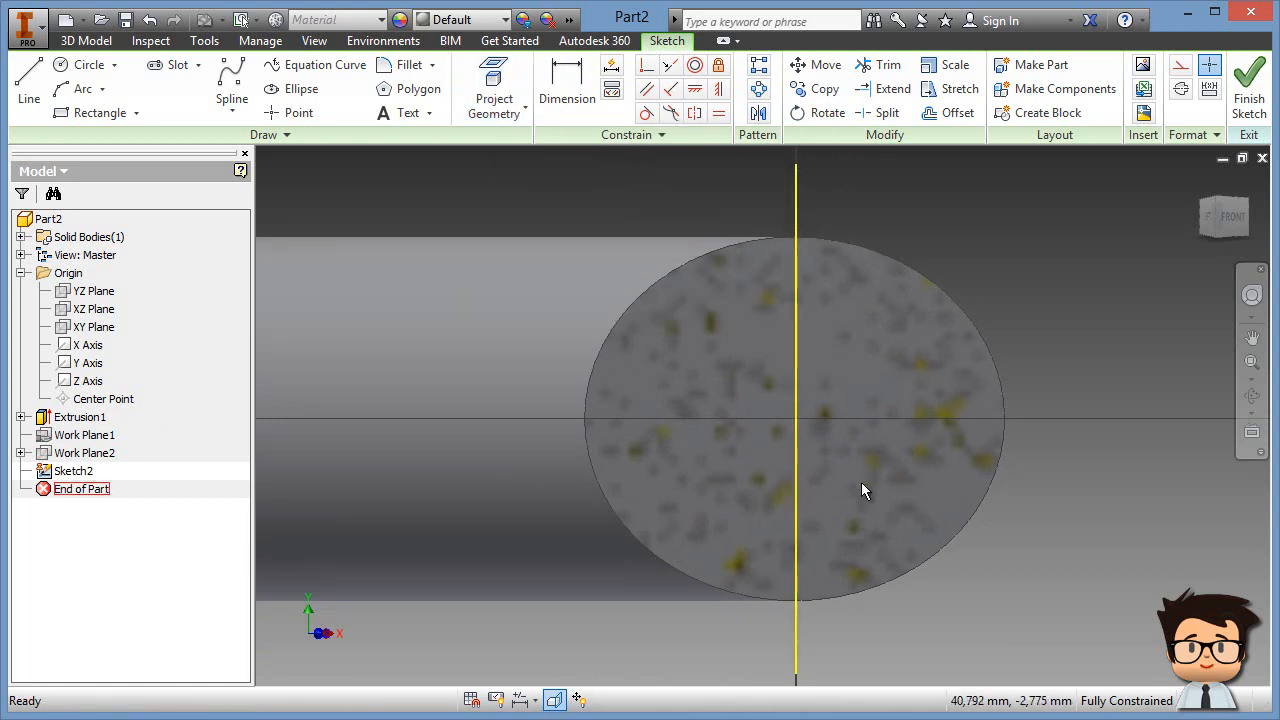
pyautogui.scroll(4, 862, 480)
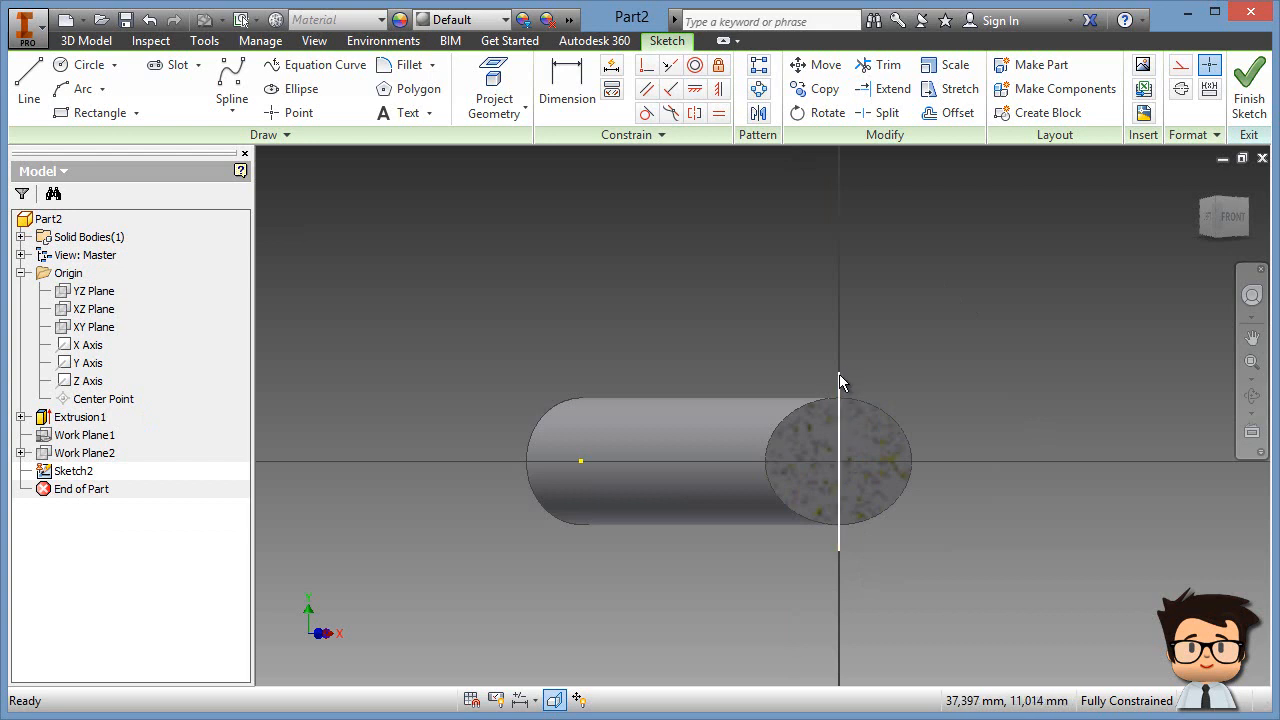
# Step: Hide Work Axis1 under Work Plane2 in the browser, then zoom in on the cut face
pyautogui.click(20, 453)
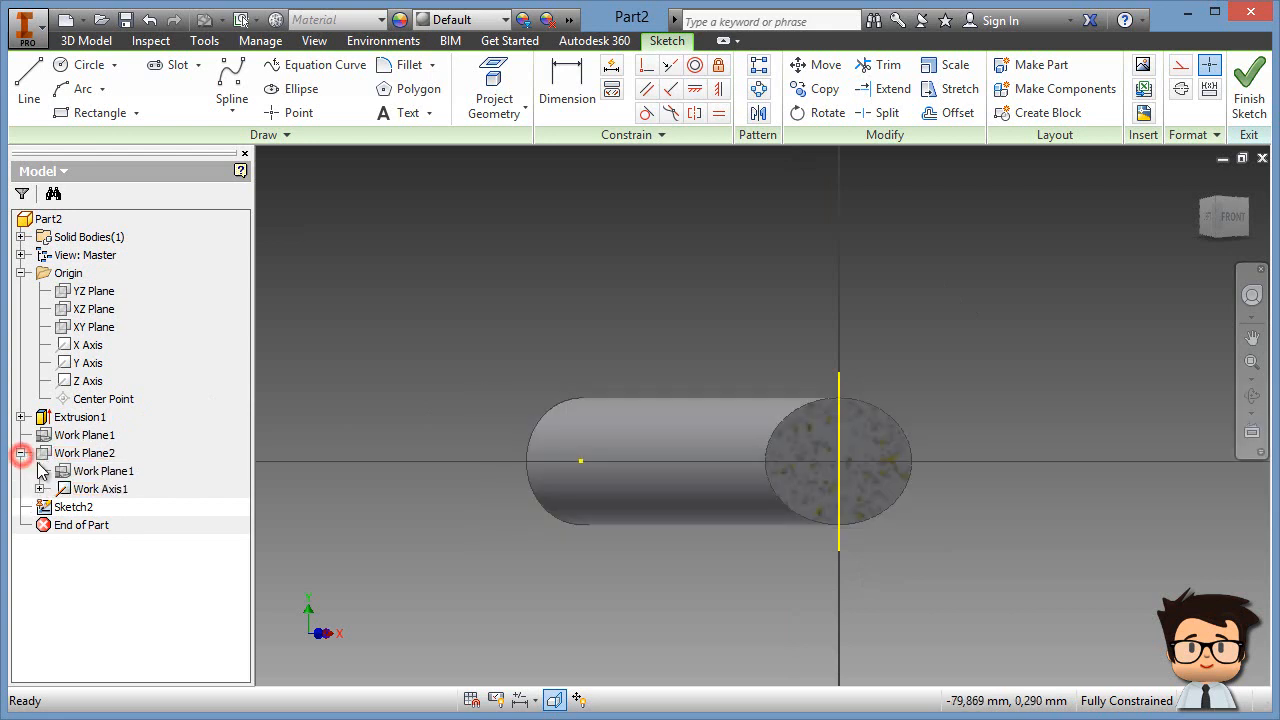
pyautogui.rightClick(83, 487)
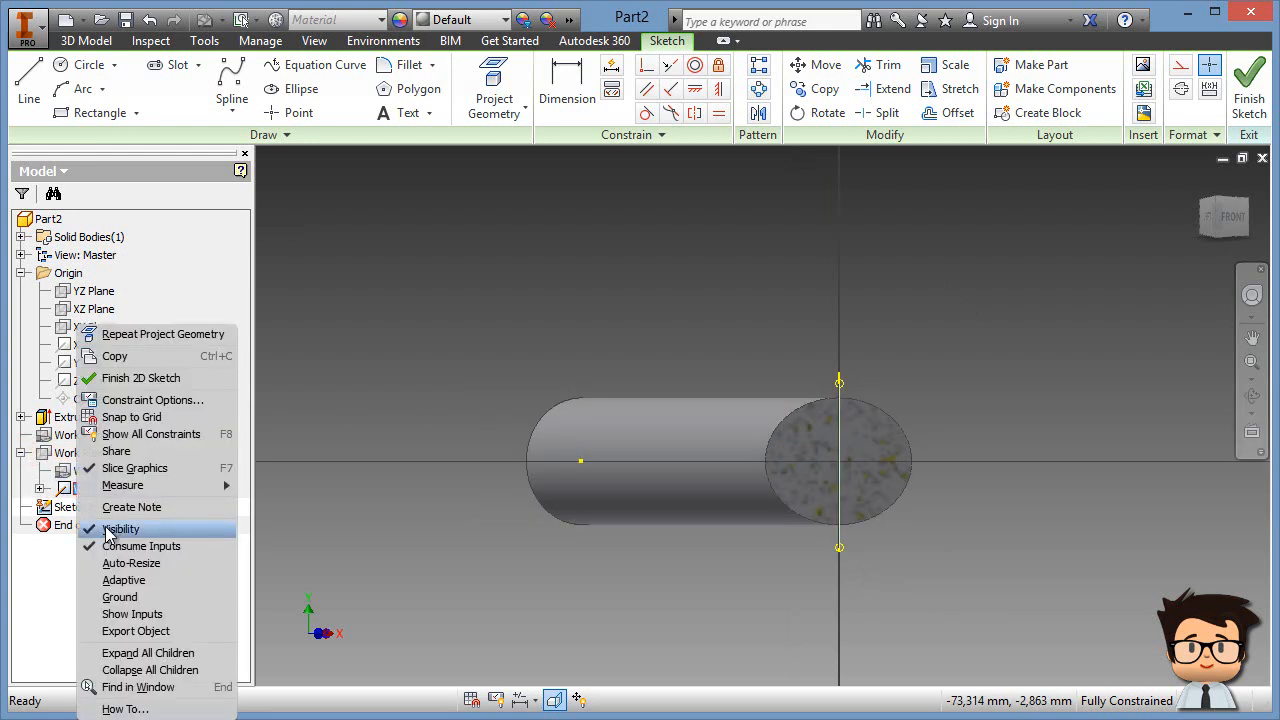
pyautogui.click(108, 530)
pyautogui.click(21, 453)
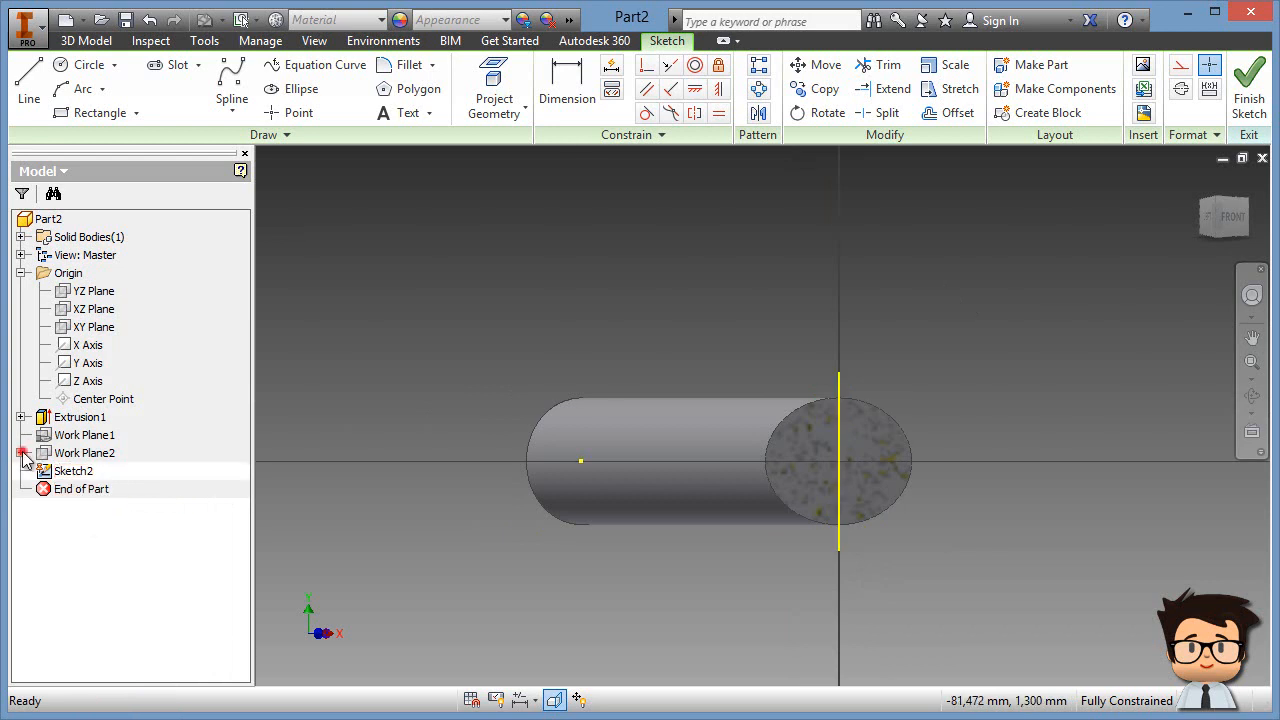
pyautogui.click(366, 564)
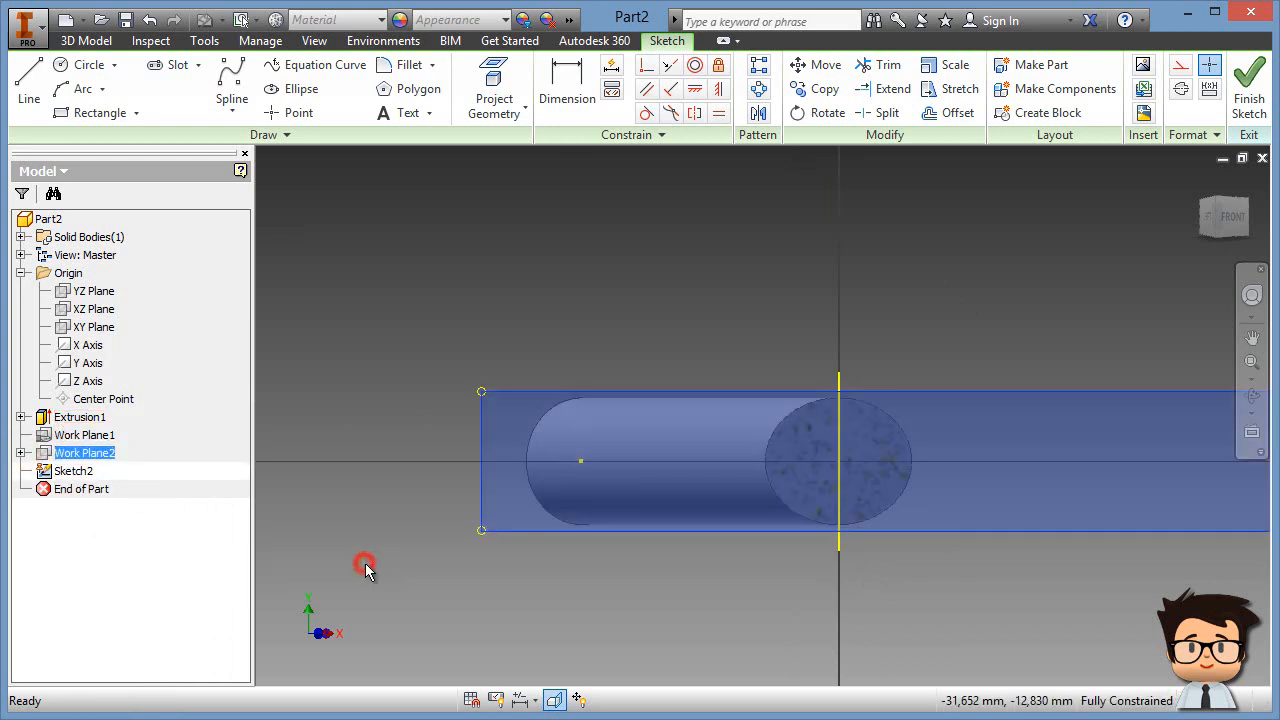
pyautogui.click(323, 459)
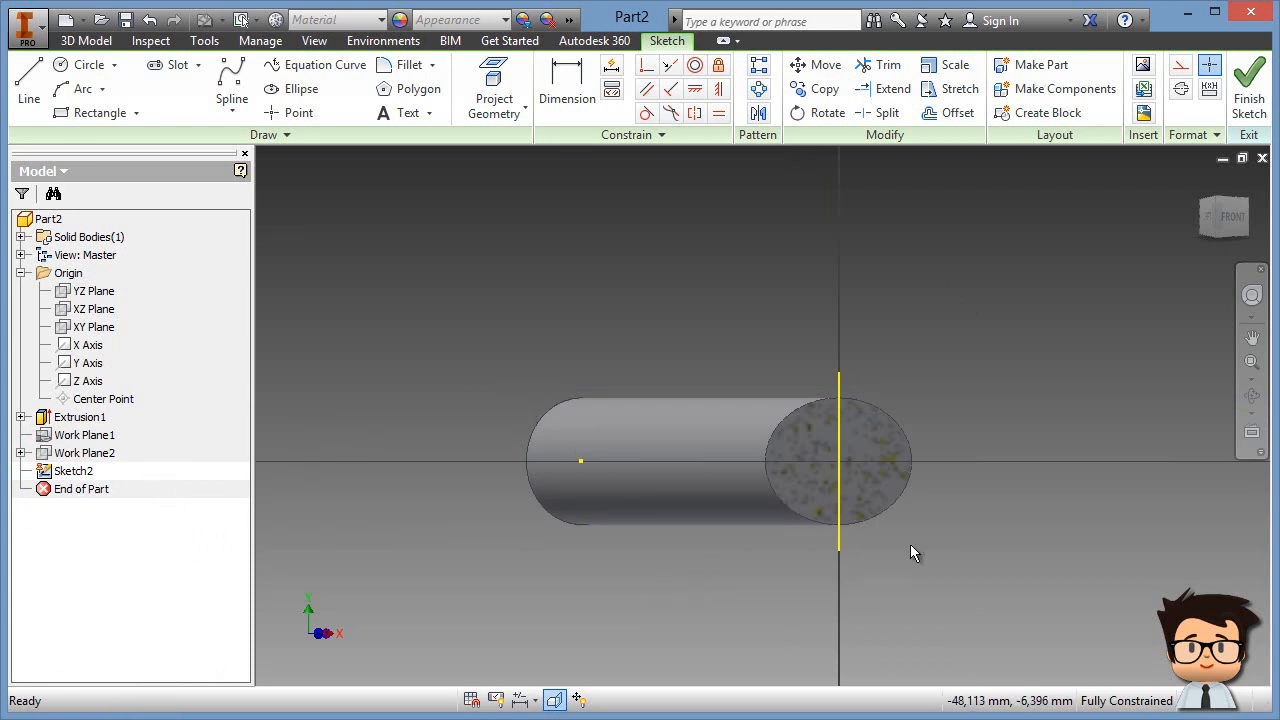
pyautogui.scroll(-3, 1004, 457)
pyautogui.moveTo(1004, 457)
pyautogui.mouseDown(button='middle')
pyautogui.moveTo(960, 448)
pyautogui.moveTo(970, 436)
pyautogui.moveTo(1013, 471)
pyautogui.mouseUp(button='middle')
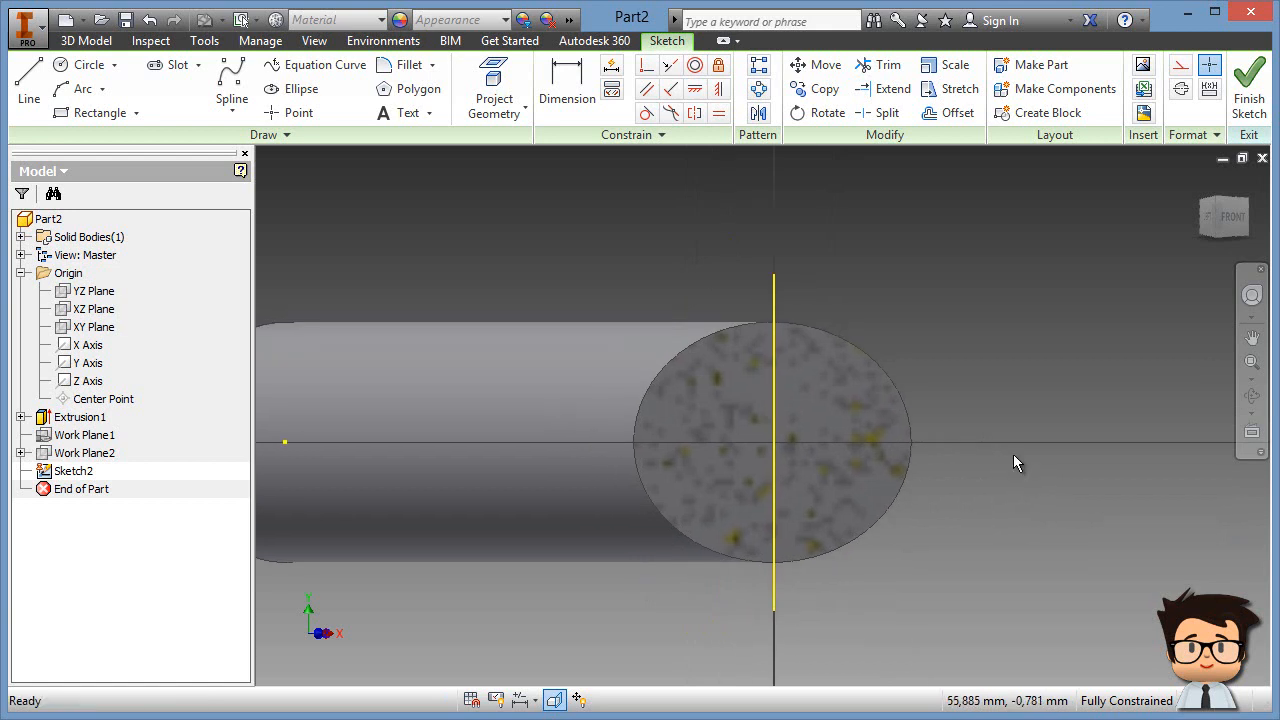
# Step: Project the rod's cut edges and make the outline and axis line construction geometry
pyautogui.click(505, 113)
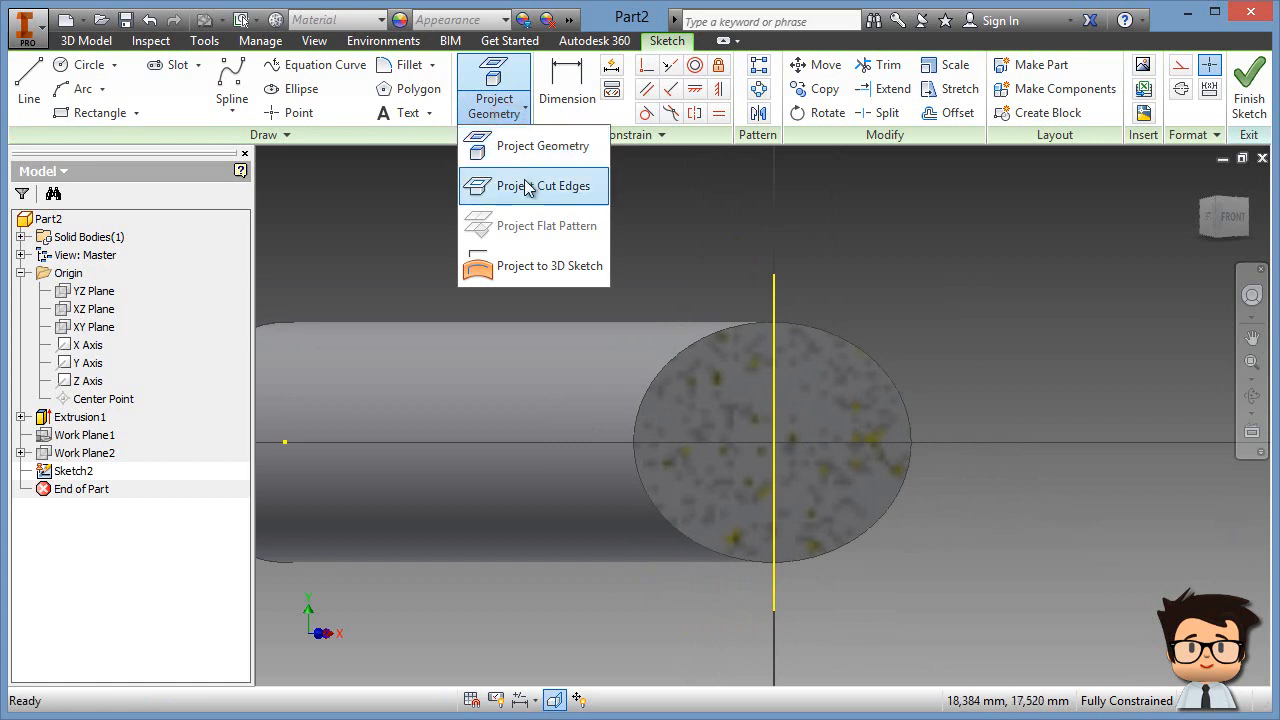
pyautogui.click(590, 190)
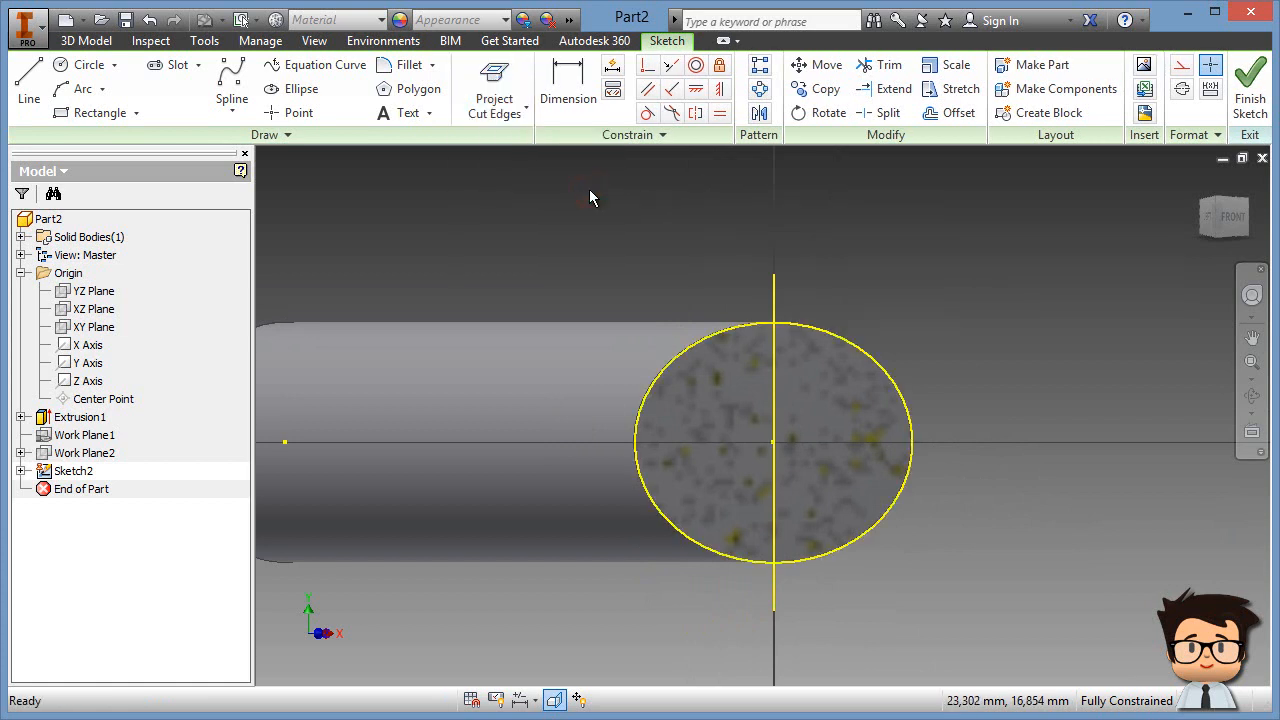
pyautogui.moveTo(547, 236); pyautogui.dragTo(1034, 674)
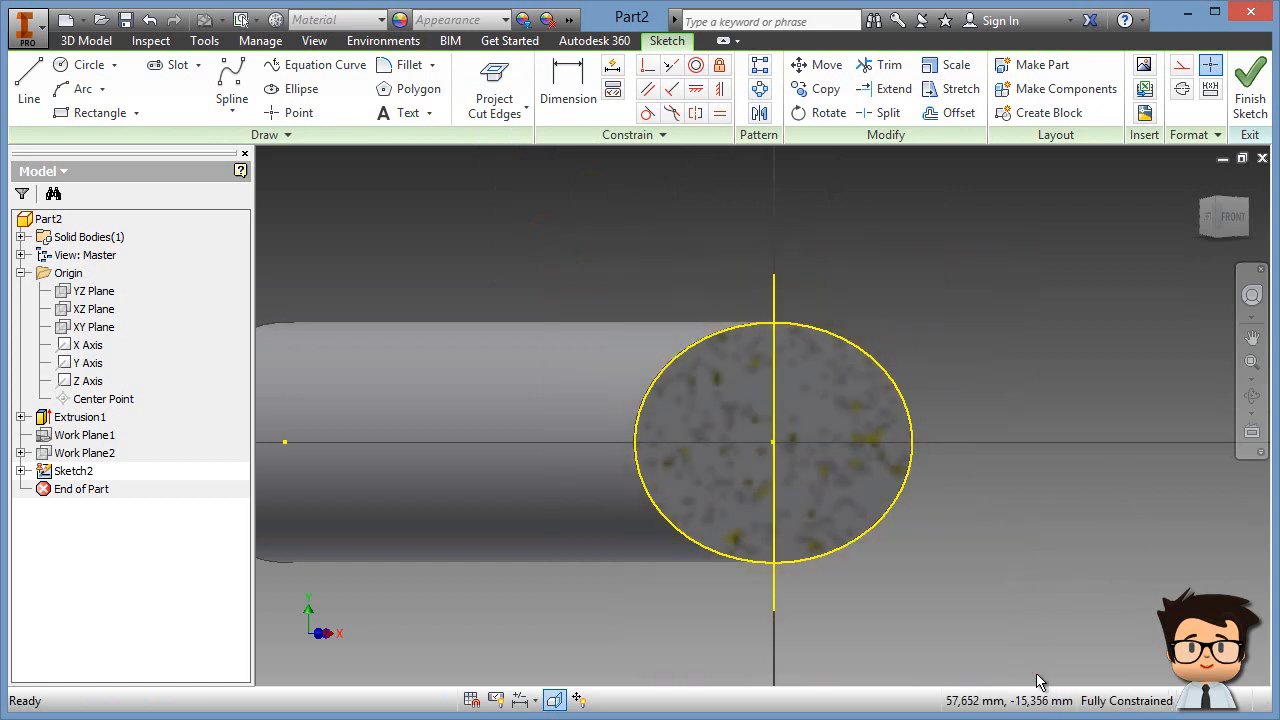
pyautogui.click(1182, 66)
pyautogui.click(997, 300)
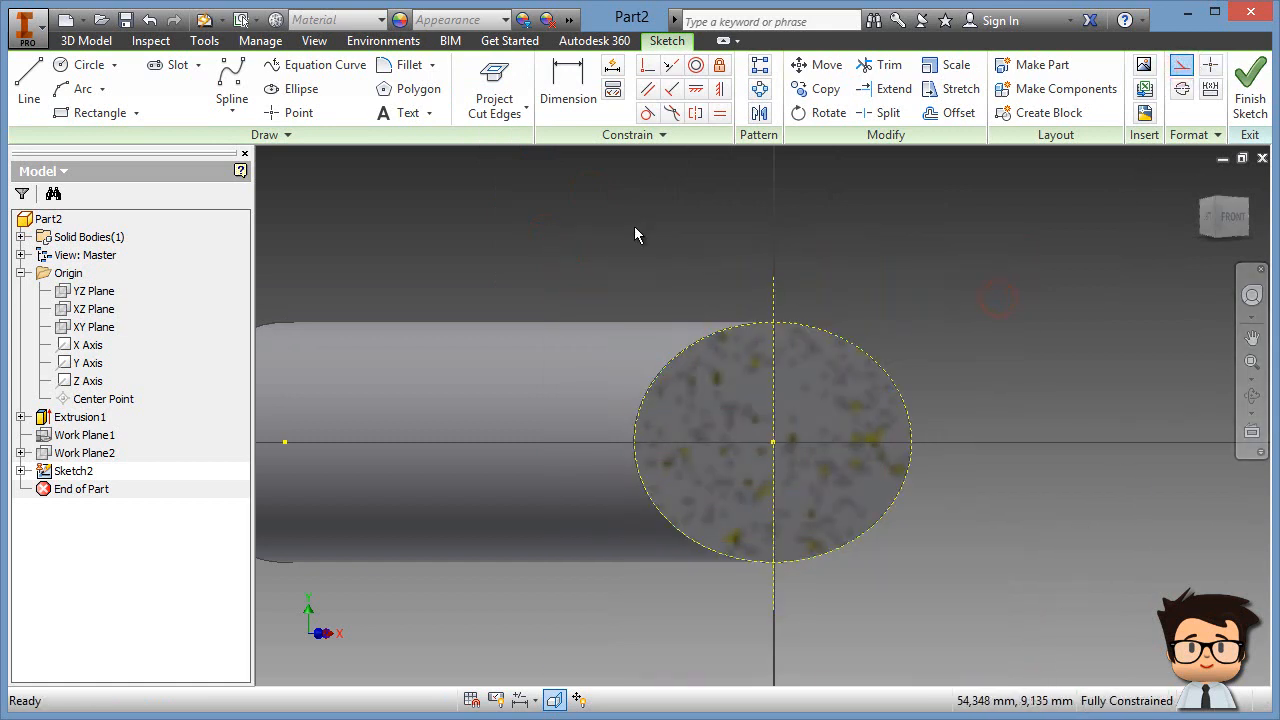
# Step: Draw an 11 mm diameter circle above the section
pyautogui.click(86, 66)
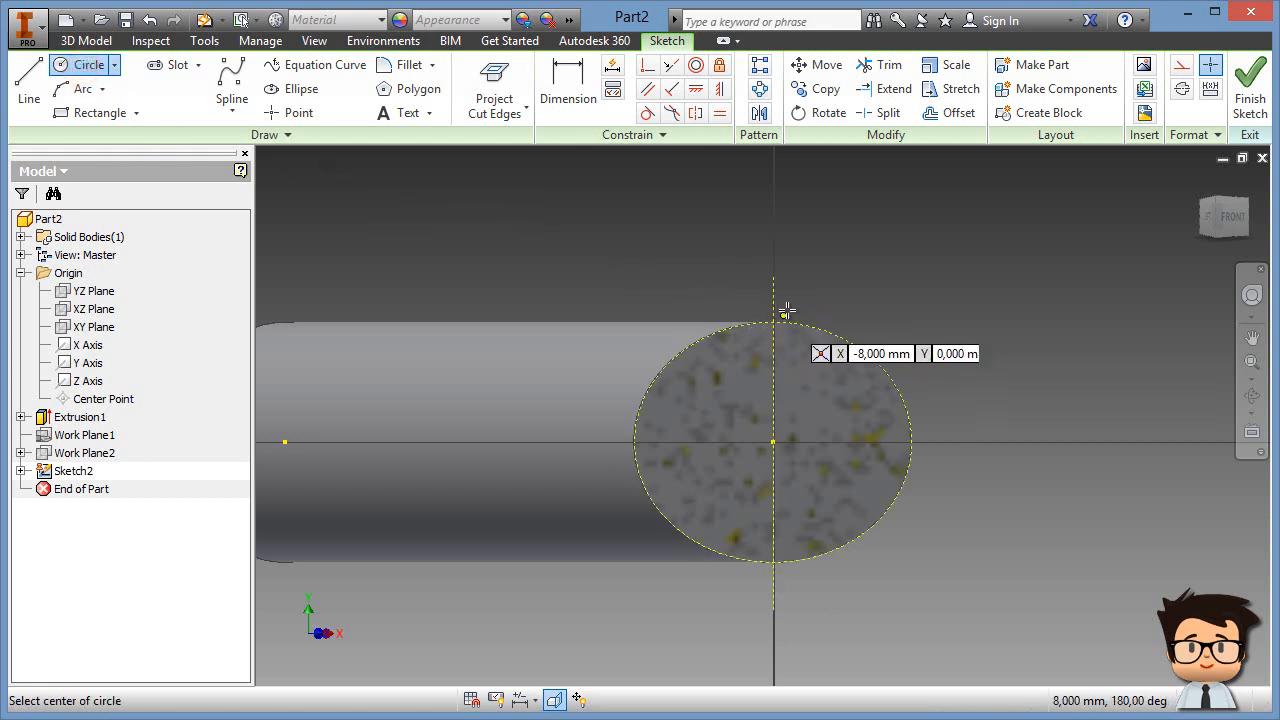
pyautogui.moveTo(837, 223); pyautogui.dragTo(761, 295, button='middle')
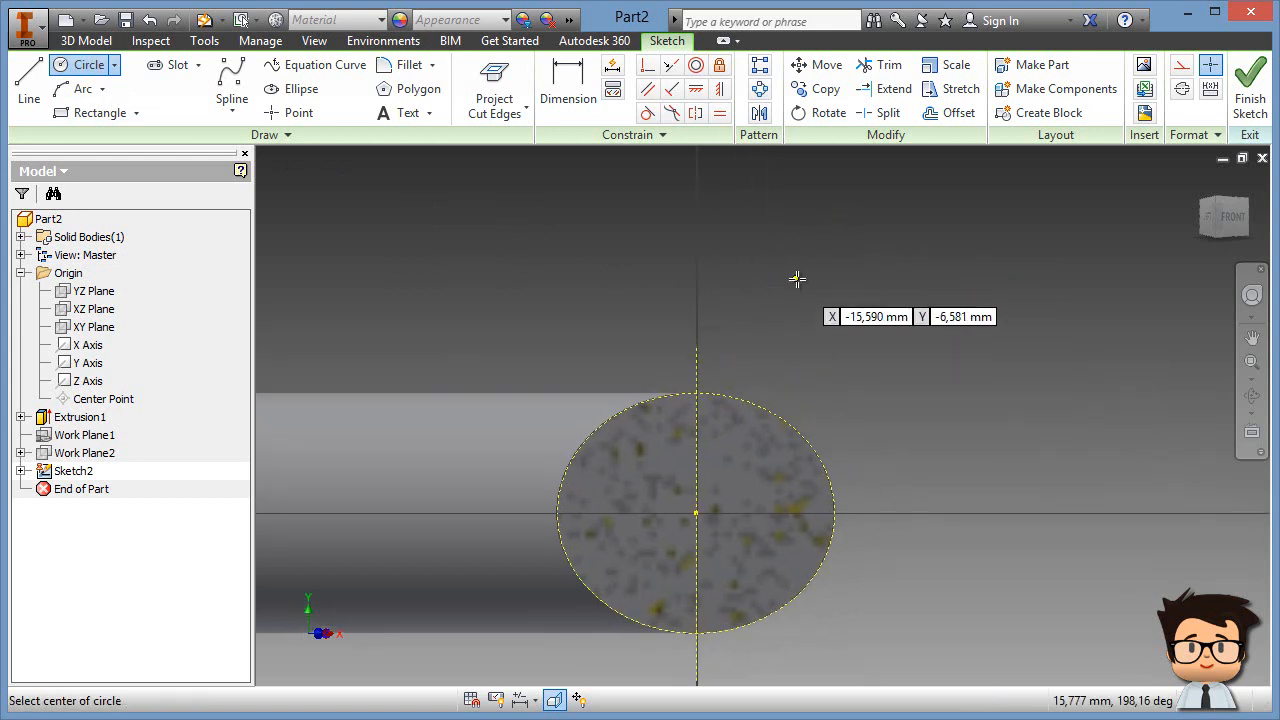
pyautogui.click(805, 252)
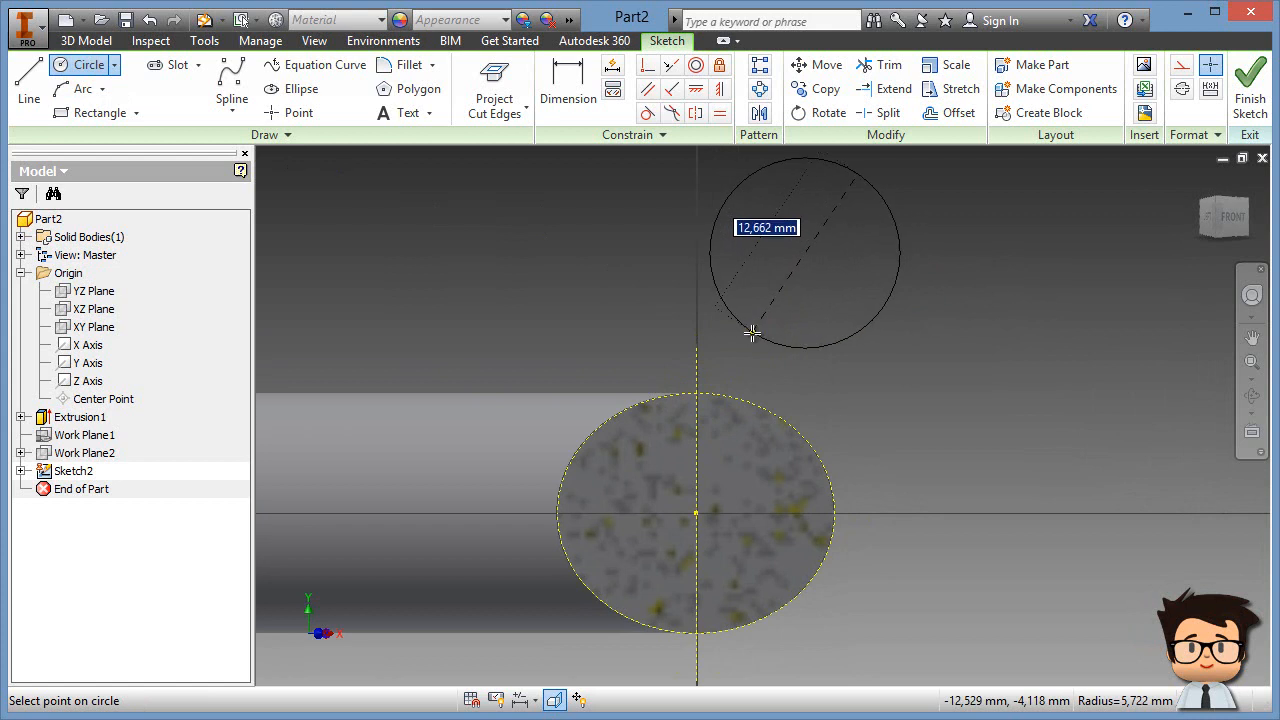
pyautogui.write('11')
pyautogui.press('Return')
pyautogui.rightClick(958, 240)
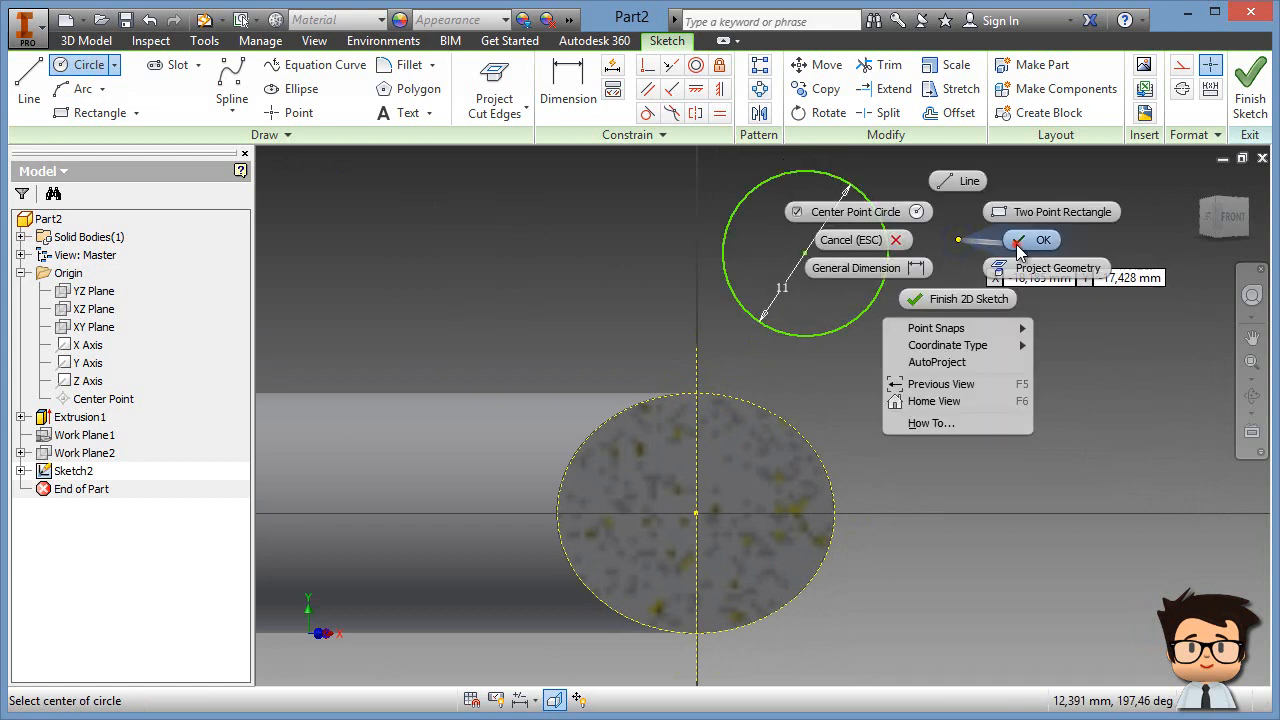
pyautogui.click(1019, 245)
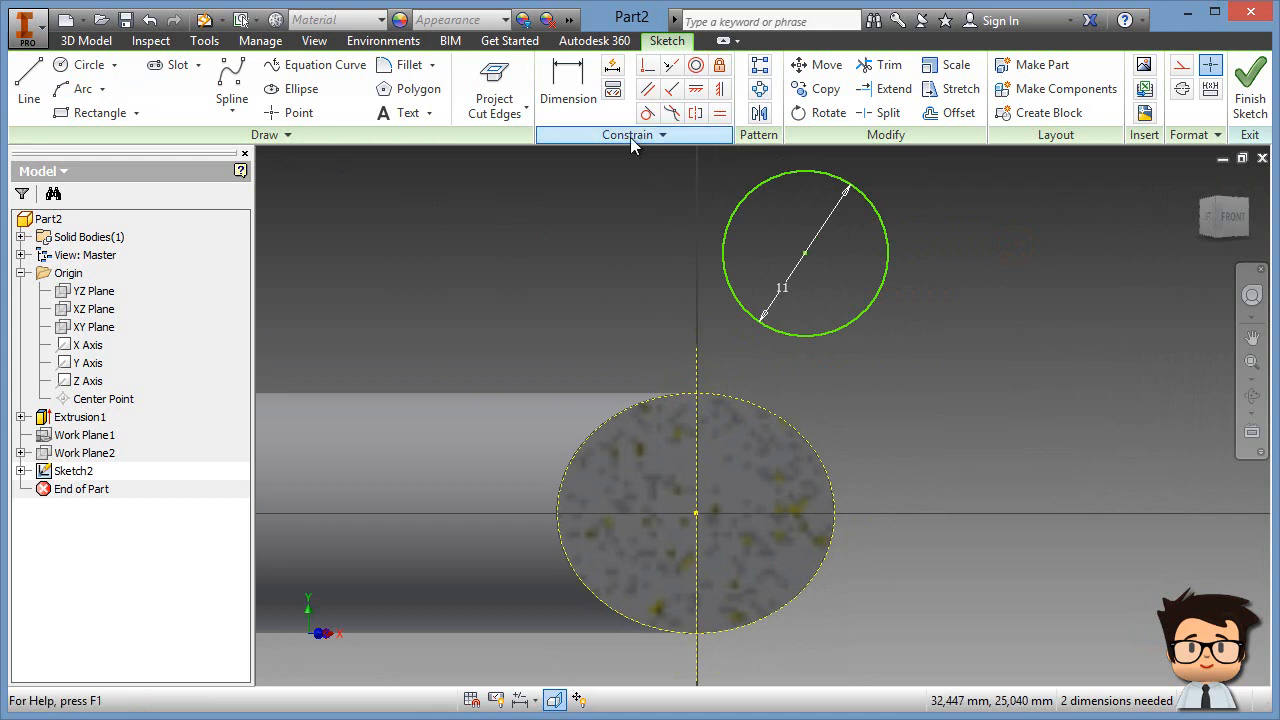
# Step: Make the circle's centre coincident with the vertical axis line and the rod's outline
pyautogui.click(646, 68)
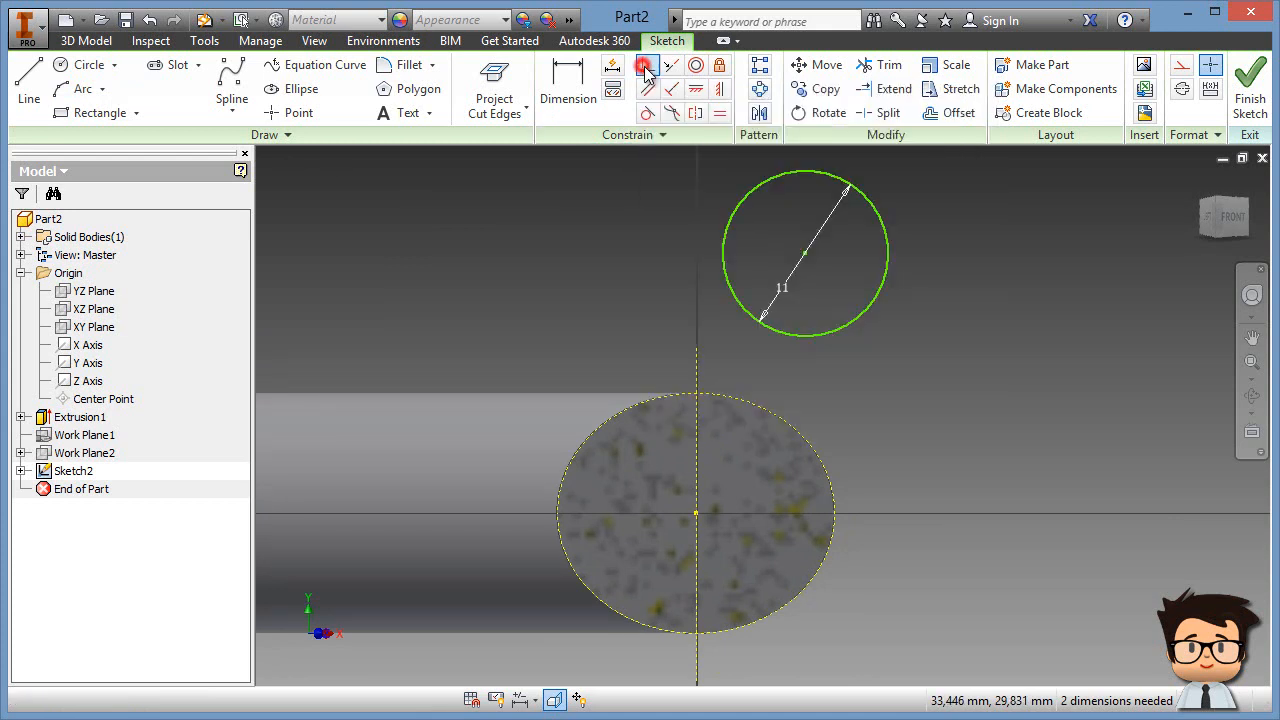
pyautogui.click(805, 257)
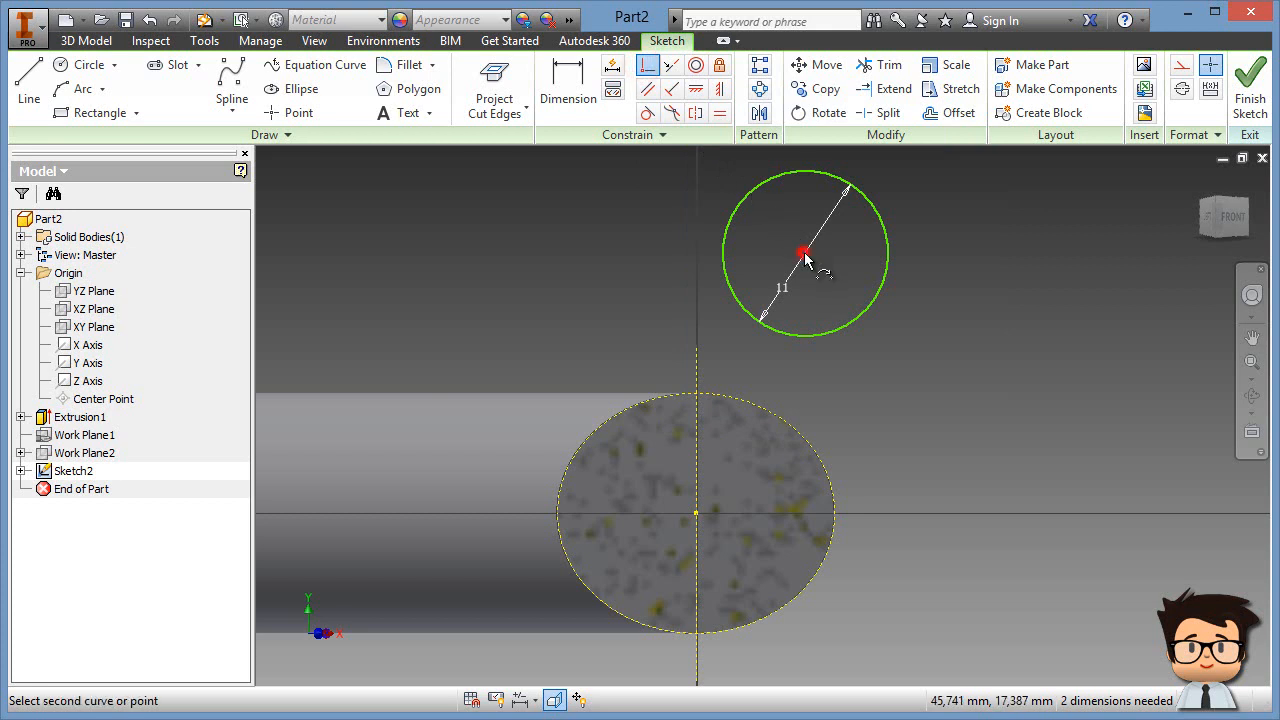
pyautogui.click(697, 368)
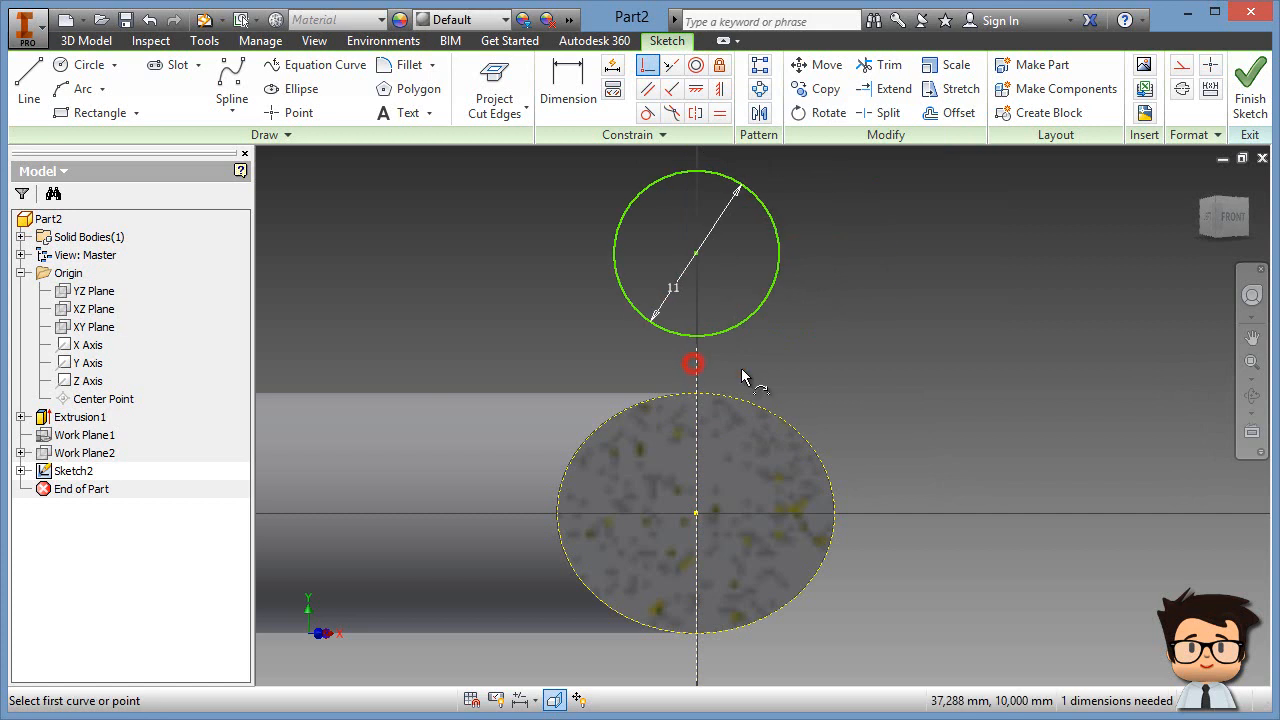
pyautogui.click(694, 256)
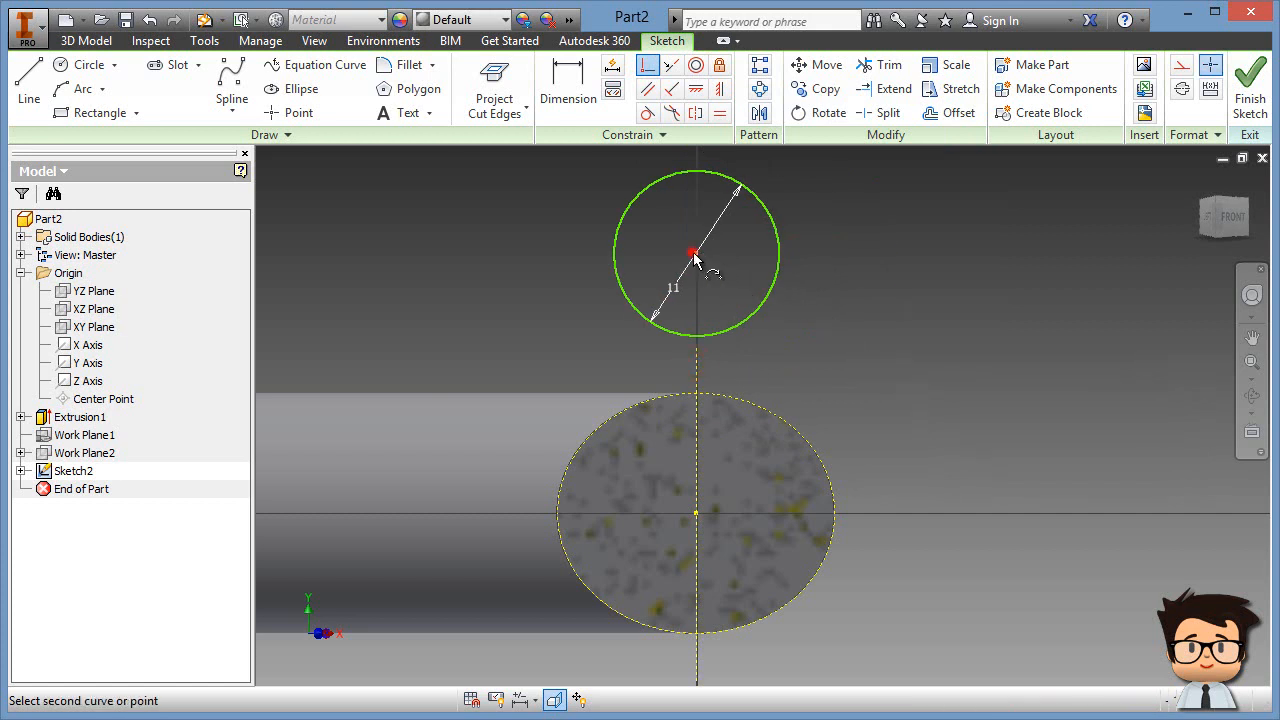
pyautogui.click(758, 406)
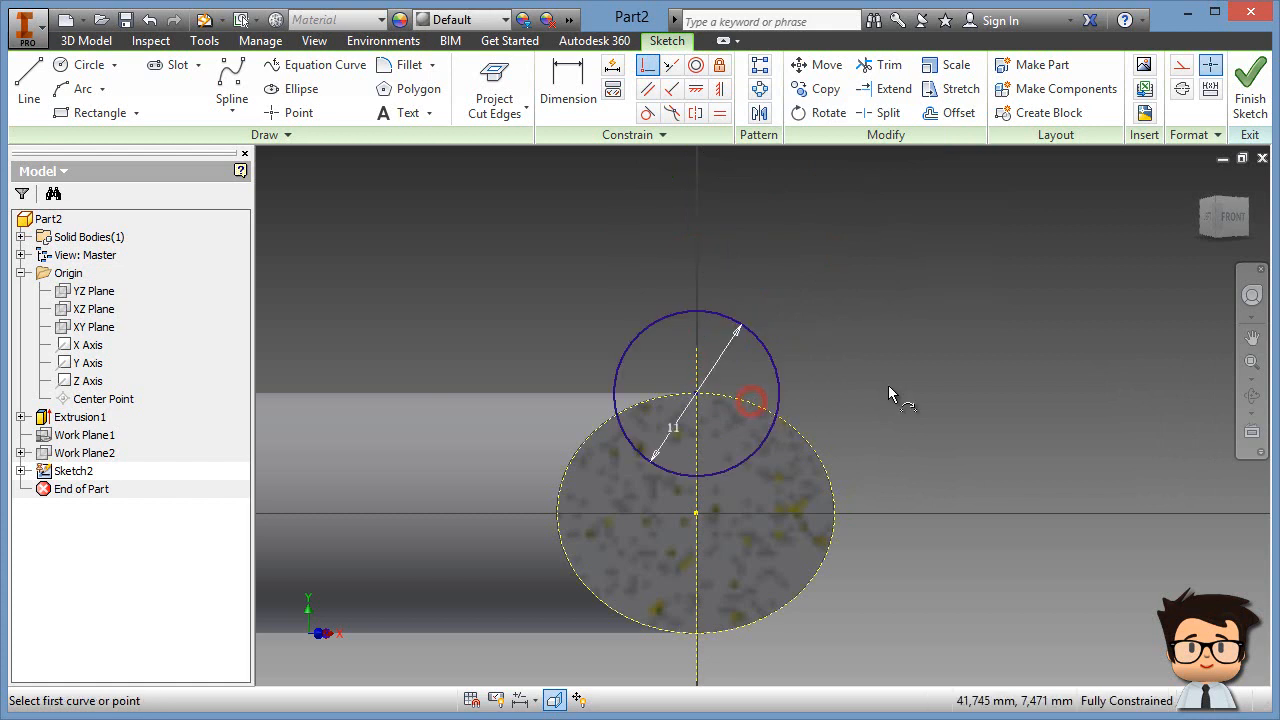
pyautogui.rightClick(890, 295)
pyautogui.click(945, 302)
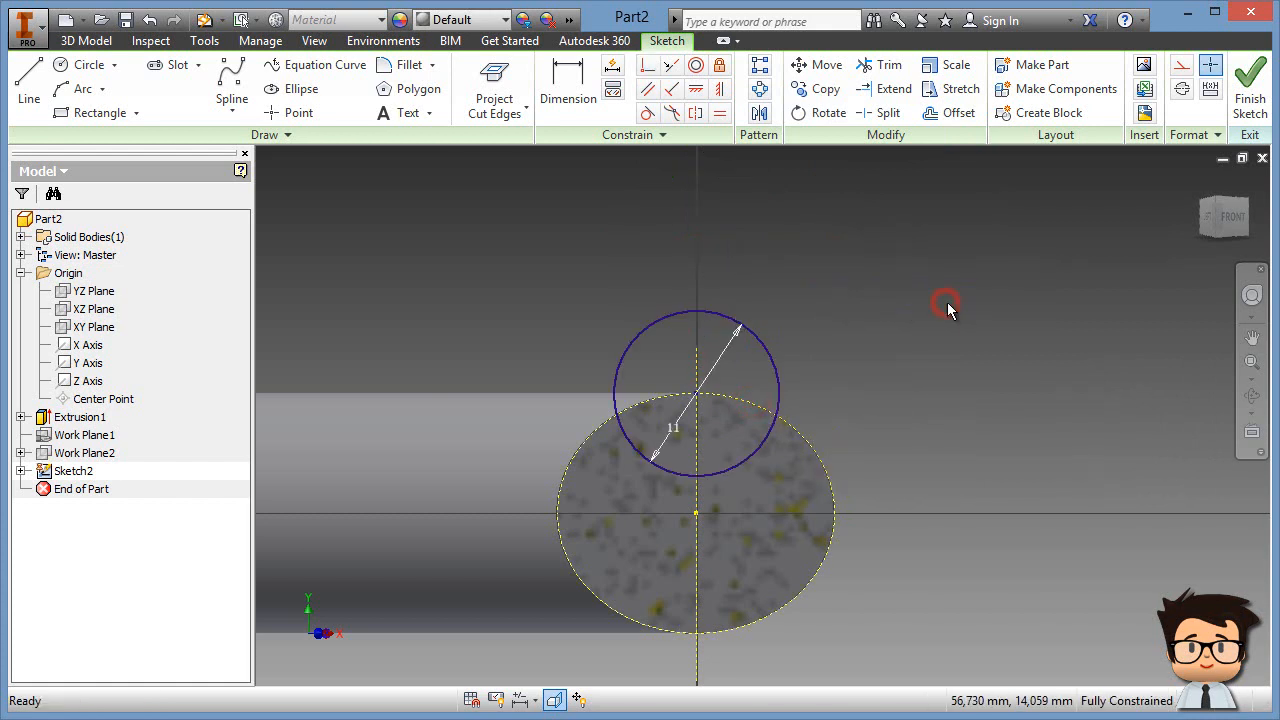
pyautogui.moveTo(891, 438); pyautogui.dragTo(913, 321, button='middle')
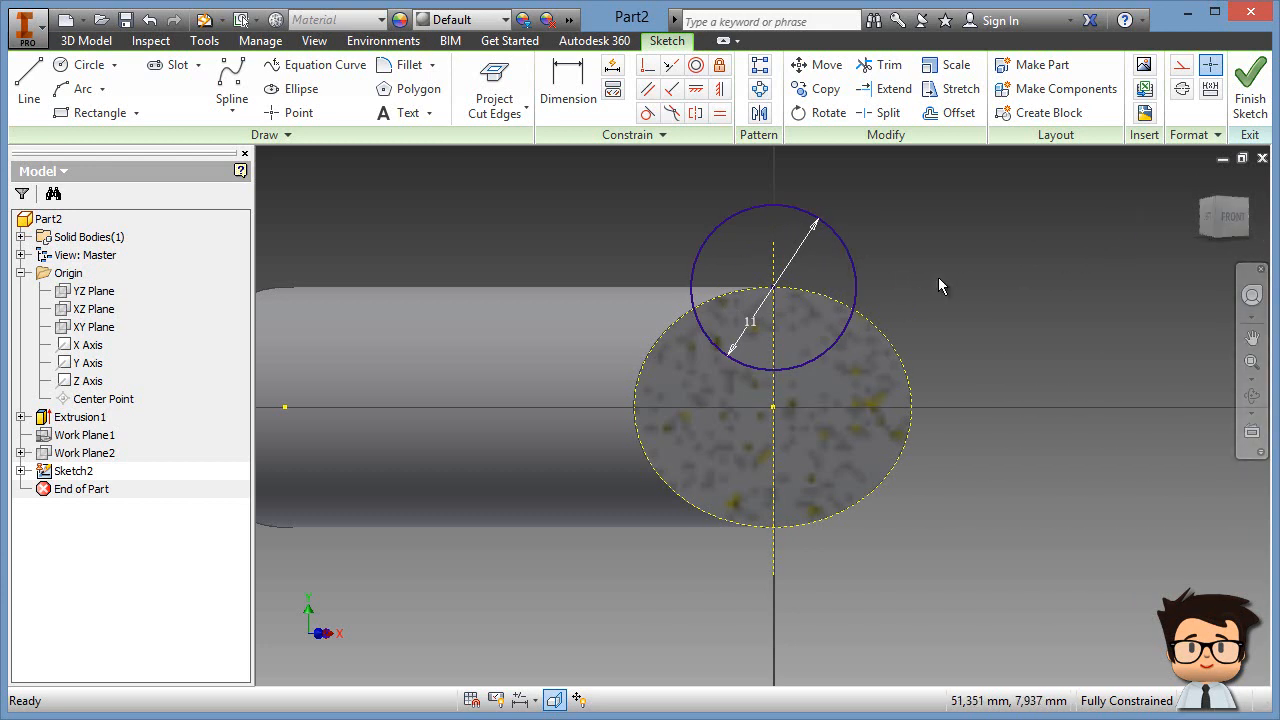
# Step: Finish Sketch2 and switch to an isometric ViewCube view of the rod
pyautogui.click(1250, 97)
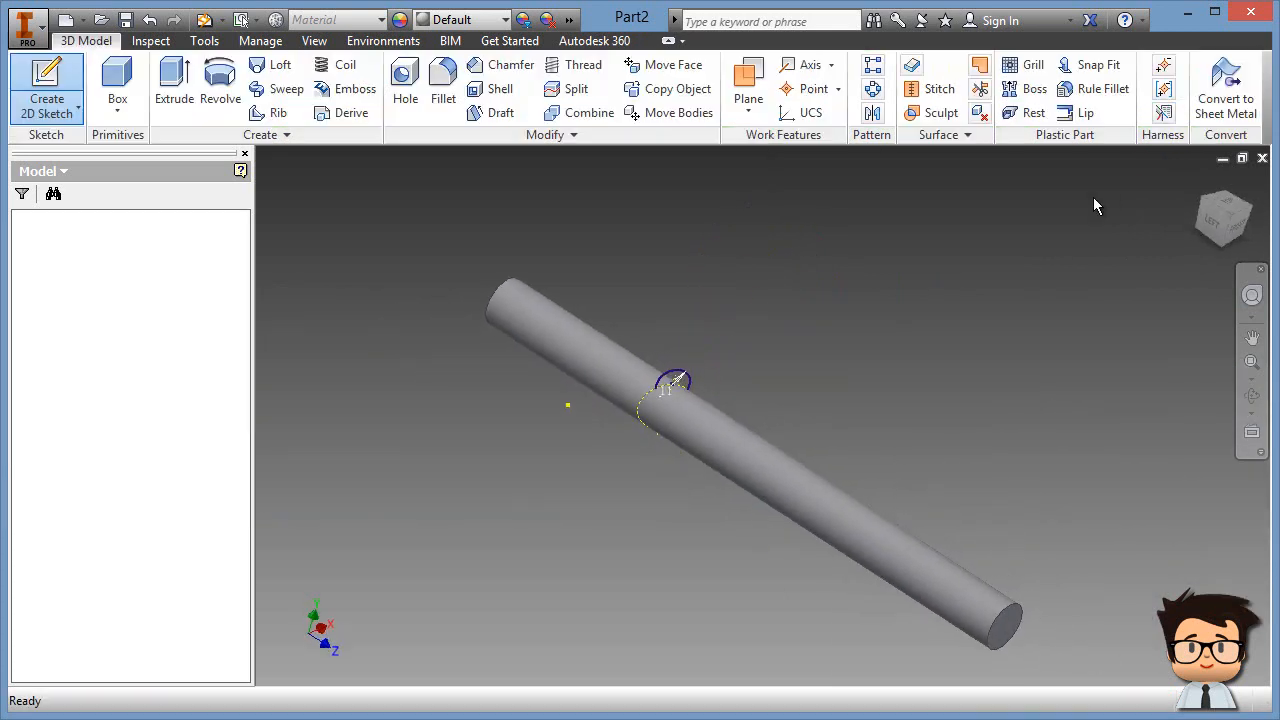
pyautogui.click(1207, 193)
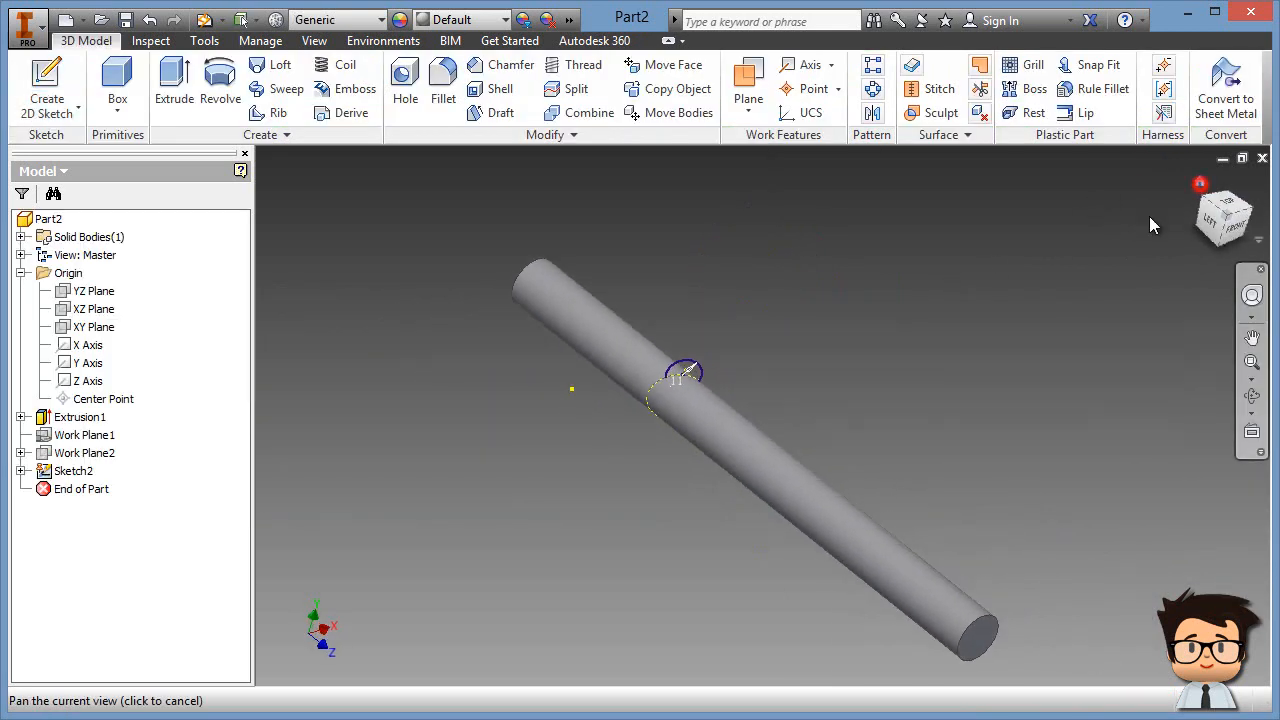
pyautogui.moveTo(606, 288); pyautogui.dragTo(581, 241)
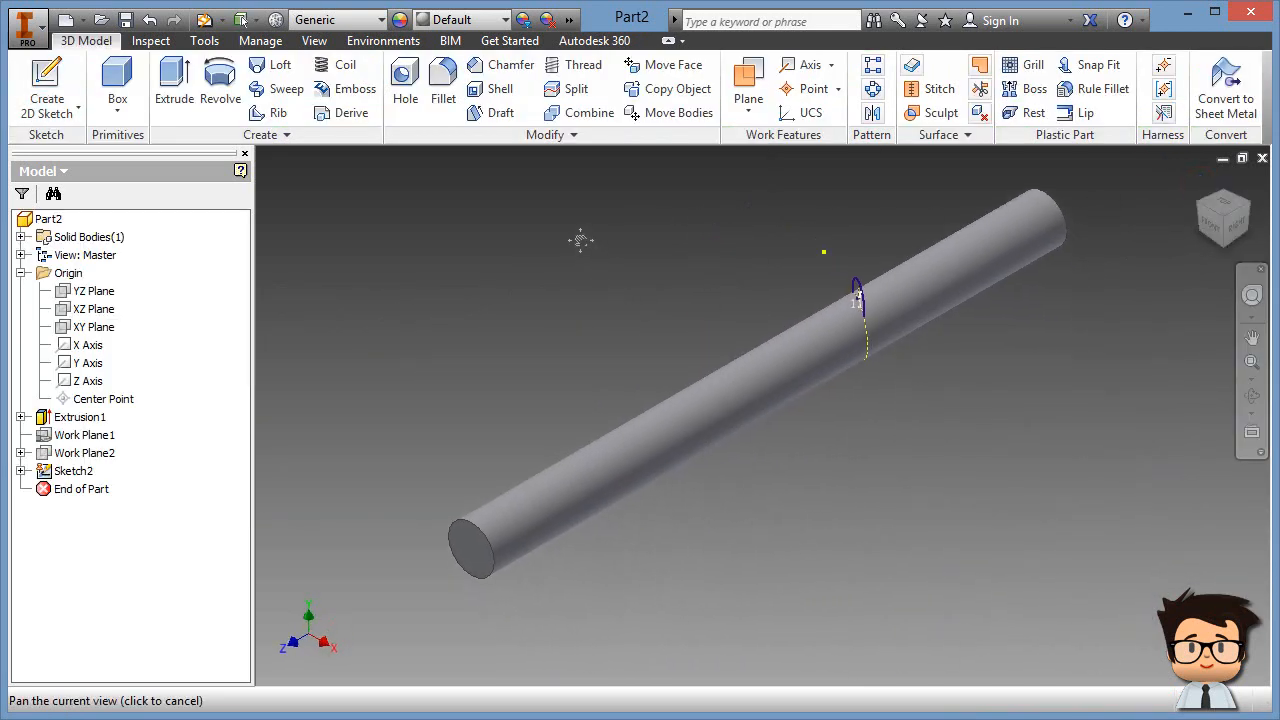
pyautogui.press('Escape')
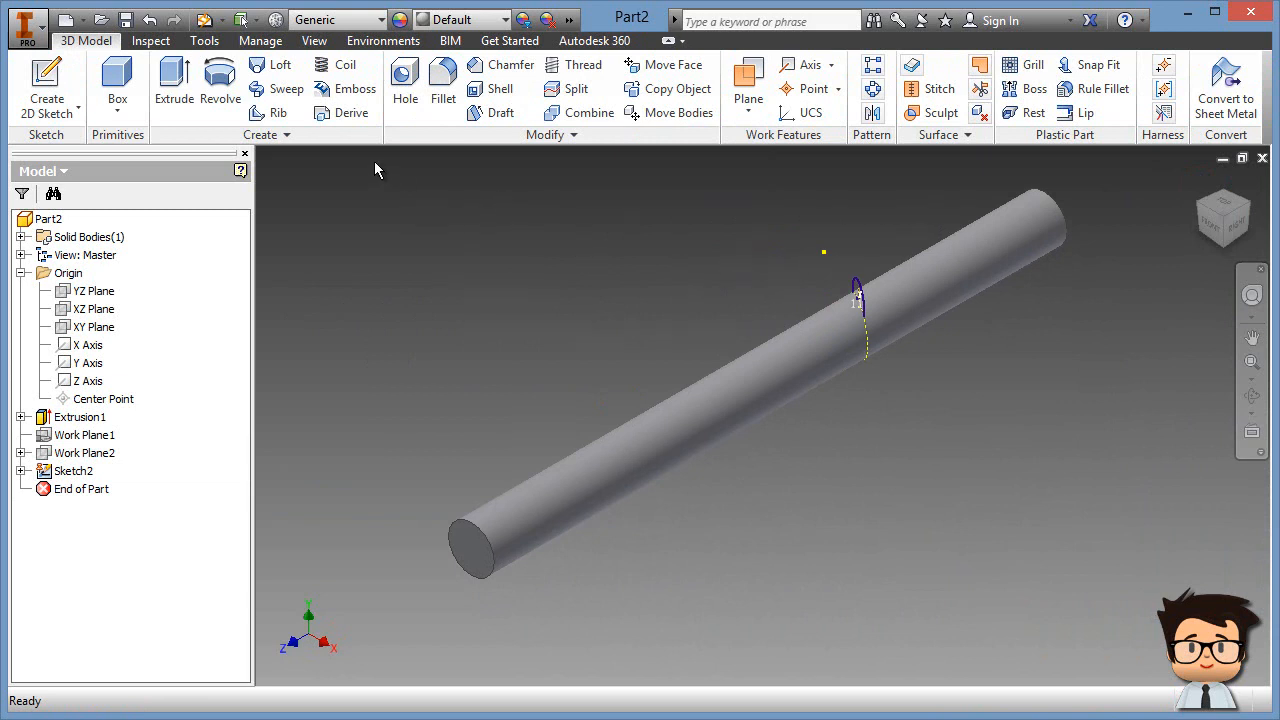
# Step: Start a Coil on the 11 mm circle and pick the Z Axis as its axis
pyautogui.click(343, 66)
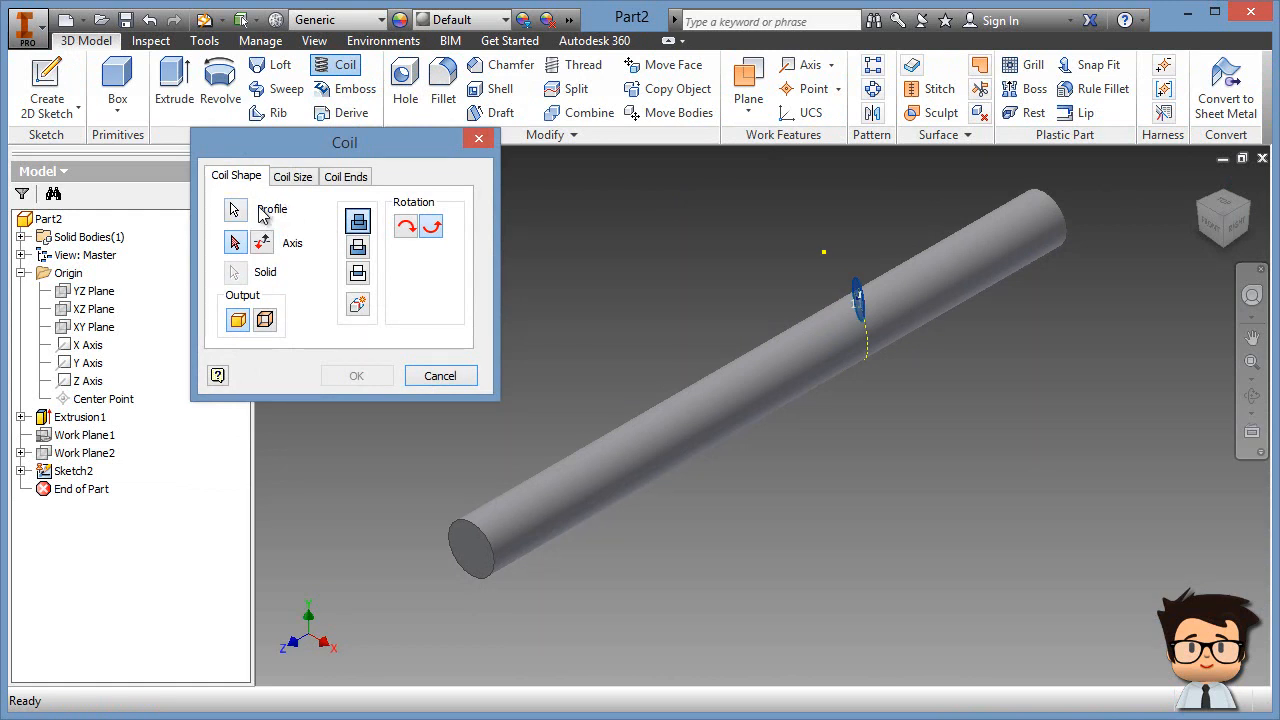
pyautogui.scroll(5, 845, 290)
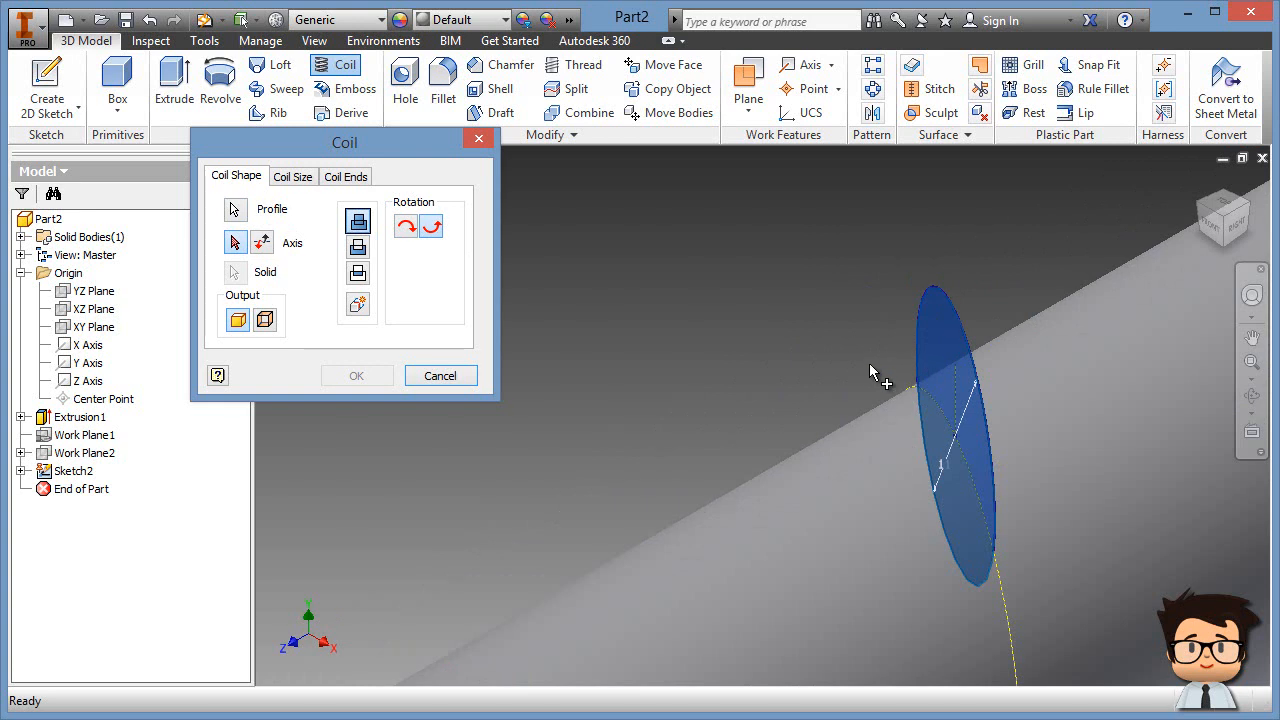
pyautogui.scroll(-8, 870, 365)
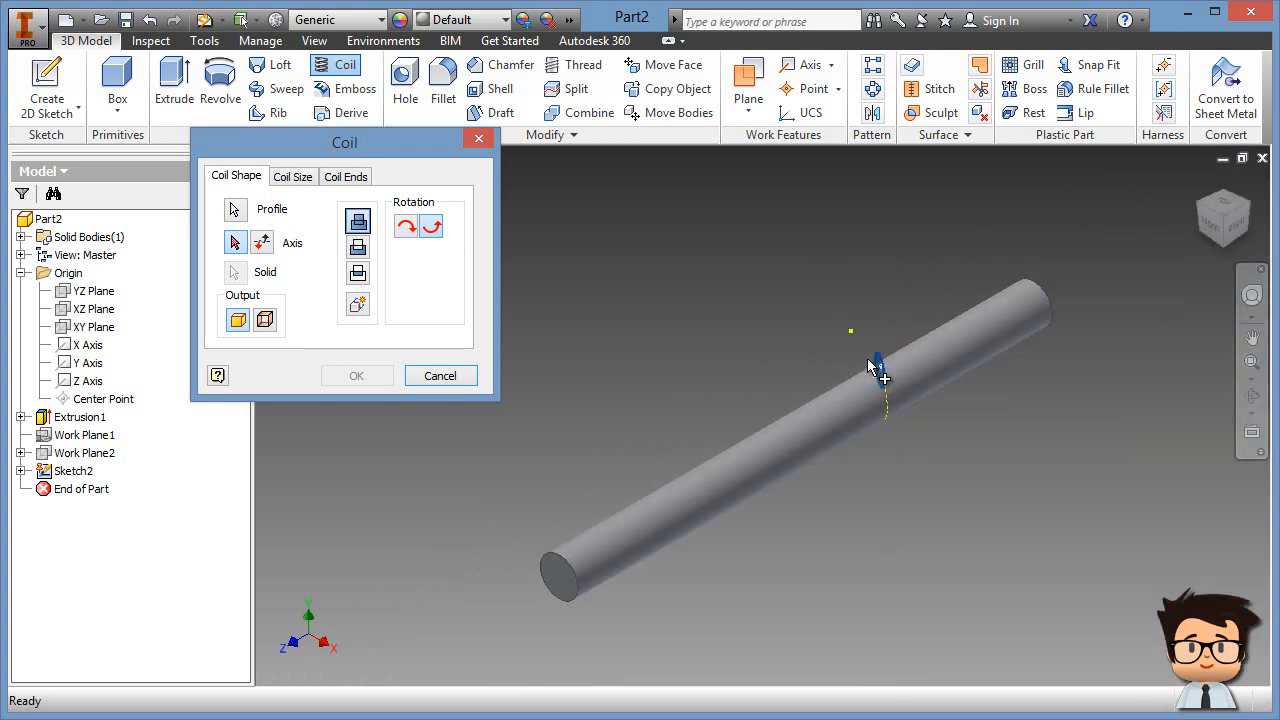
pyautogui.moveTo(686, 425); pyautogui.dragTo(659, 320, button='middle')
pyautogui.scroll(3, 700, 354)
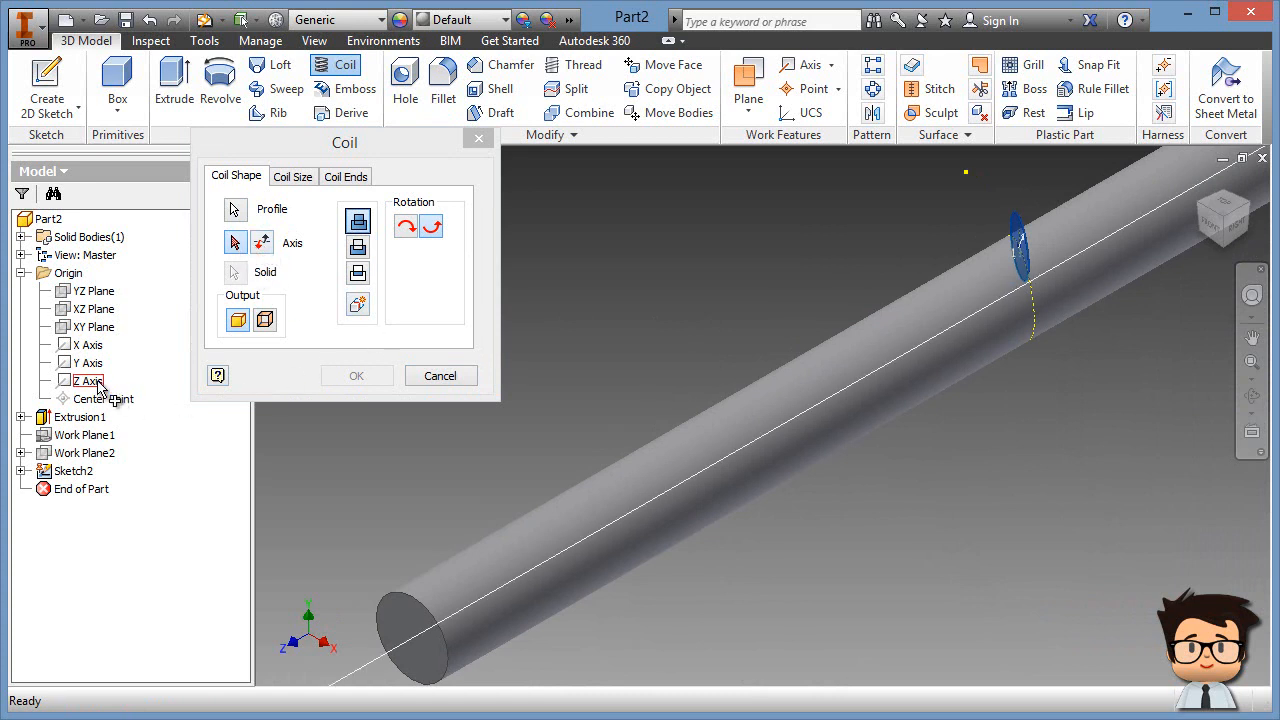
pyautogui.moveTo(609, 525); pyautogui.dragTo(736, 416, button='middle')
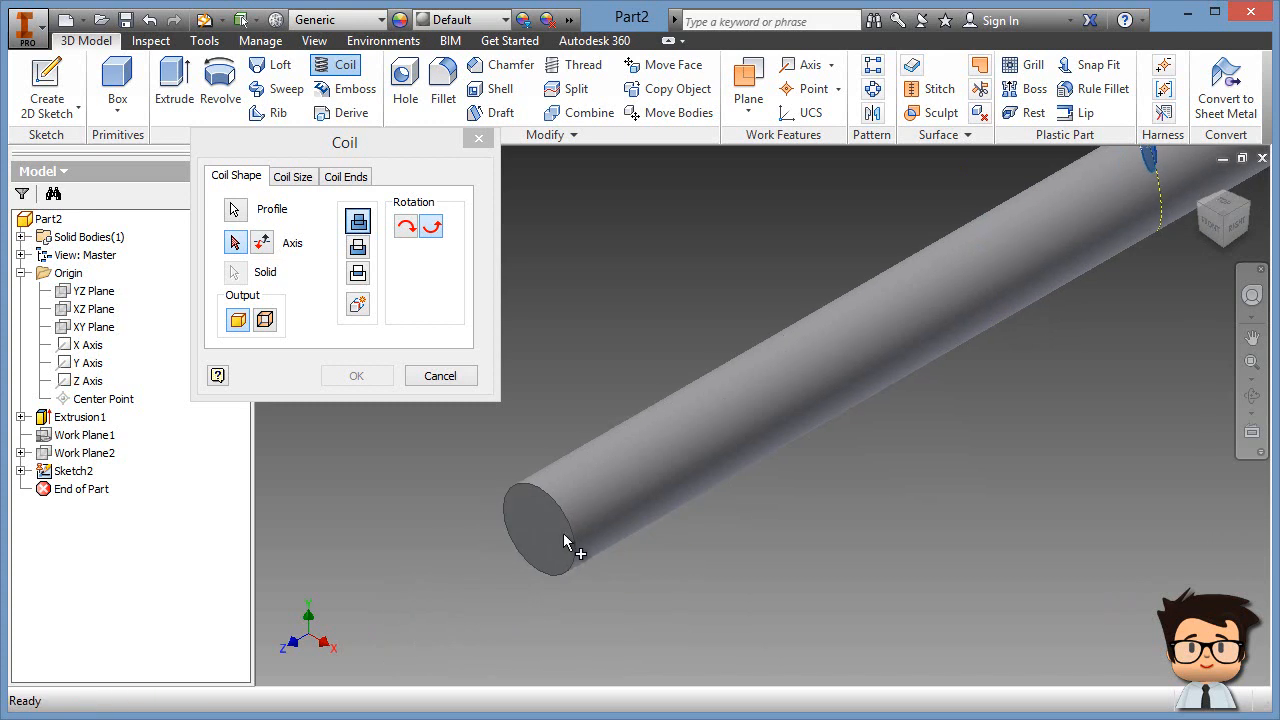
pyautogui.click(87, 381)
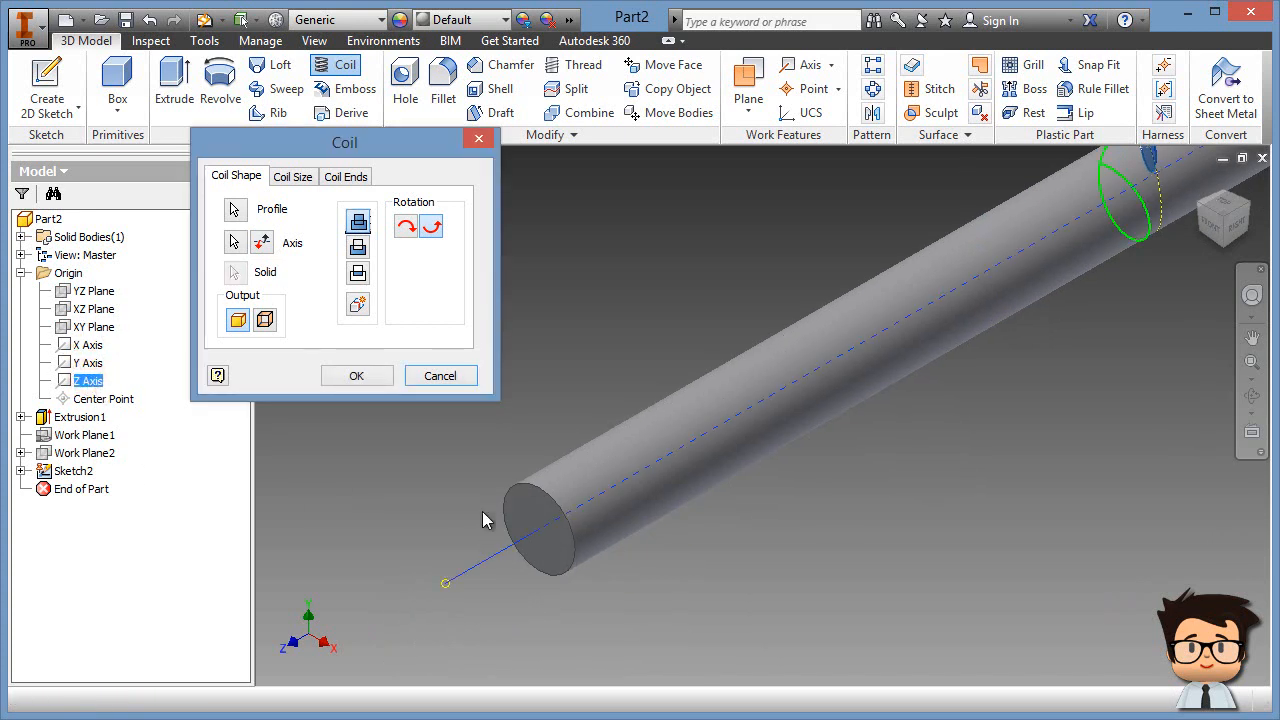
pyautogui.moveTo(1070, 366); pyautogui.dragTo(861, 458, button='middle')
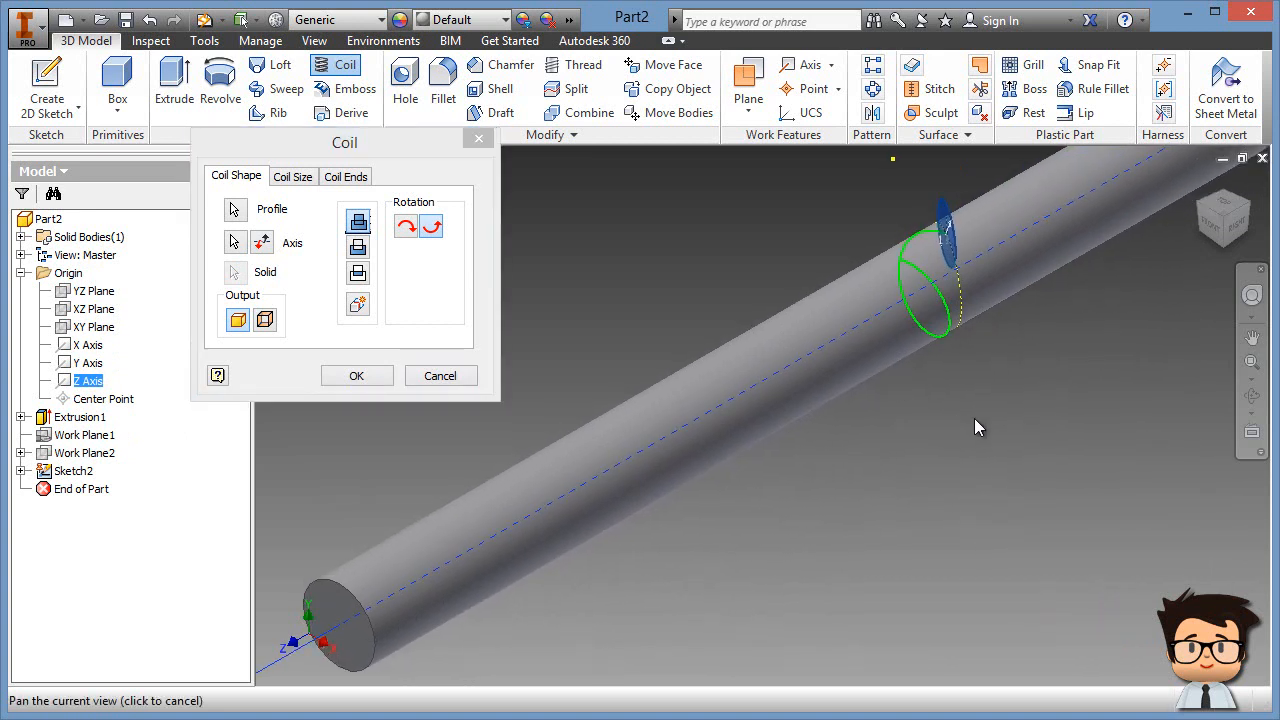
pyautogui.keyDown('shift'); pyautogui.moveTo(1023, 280); pyautogui.dragTo(1006, 403, button='middle'); pyautogui.keyUp('shift')
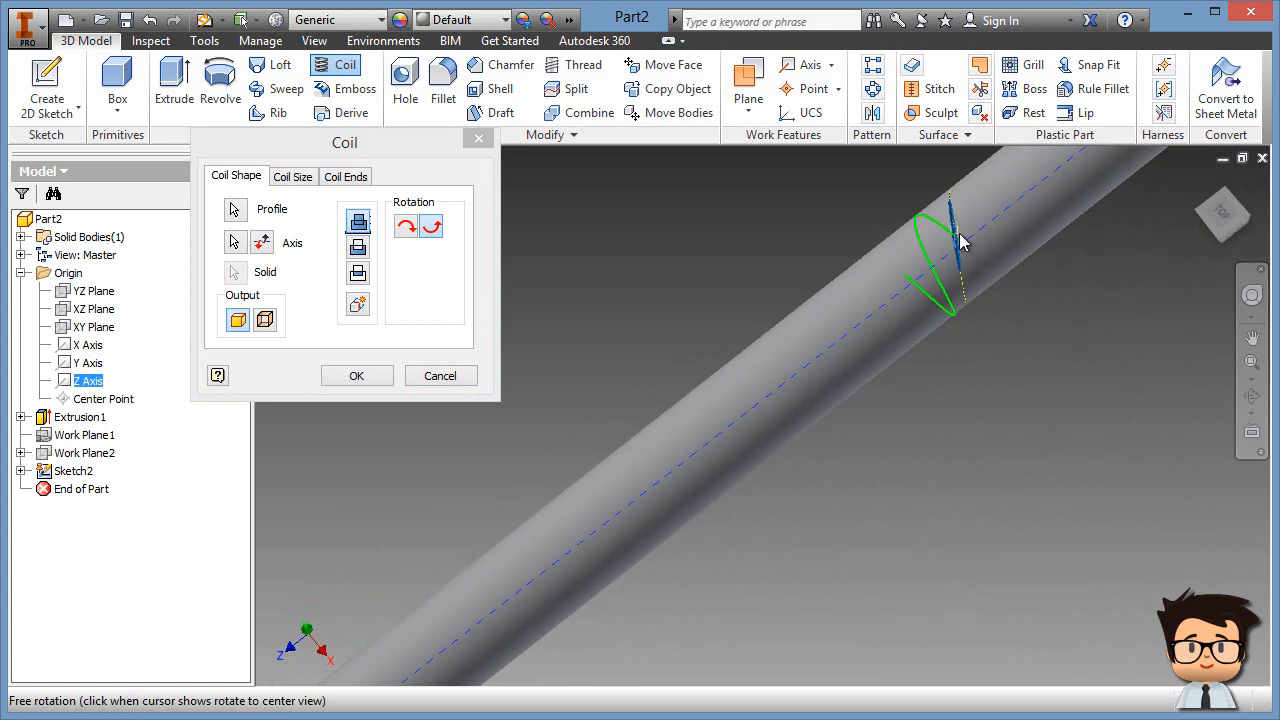
pyautogui.scroll(-2, 955, 237)
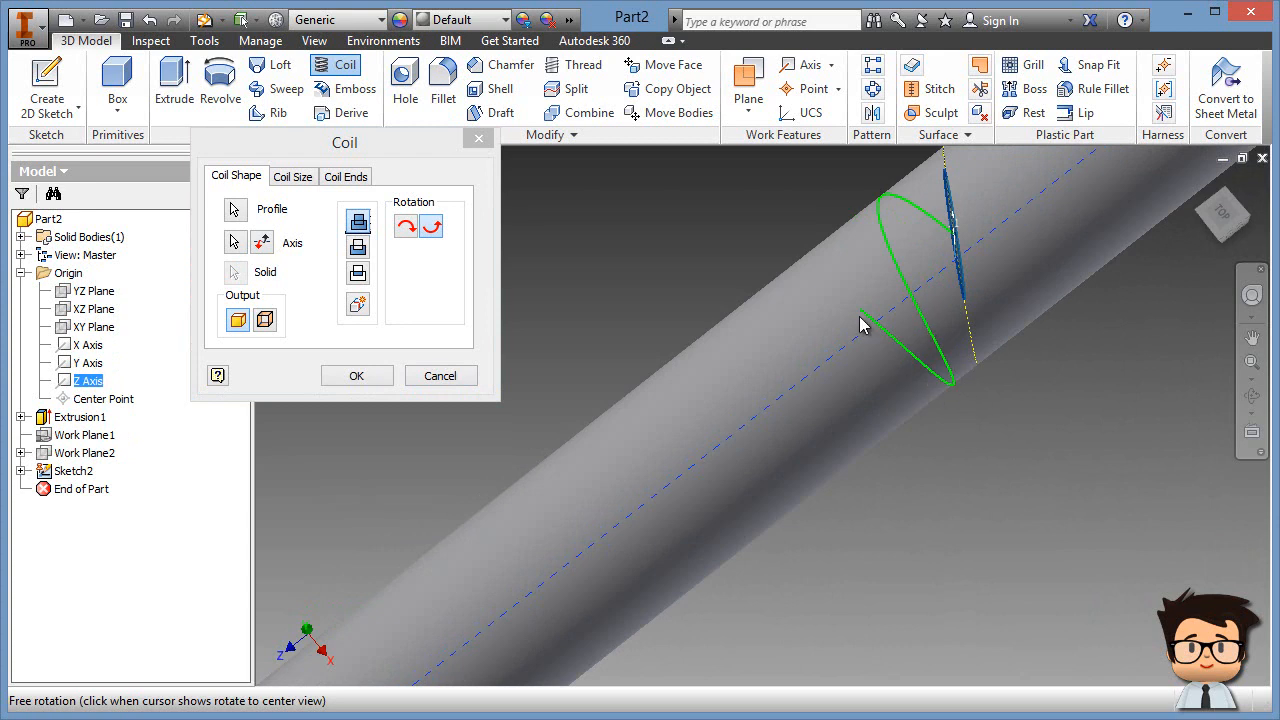
# Step: Try the coil's rotation and axis-flip options, then set its output to Cut
pyautogui.click(407, 227)
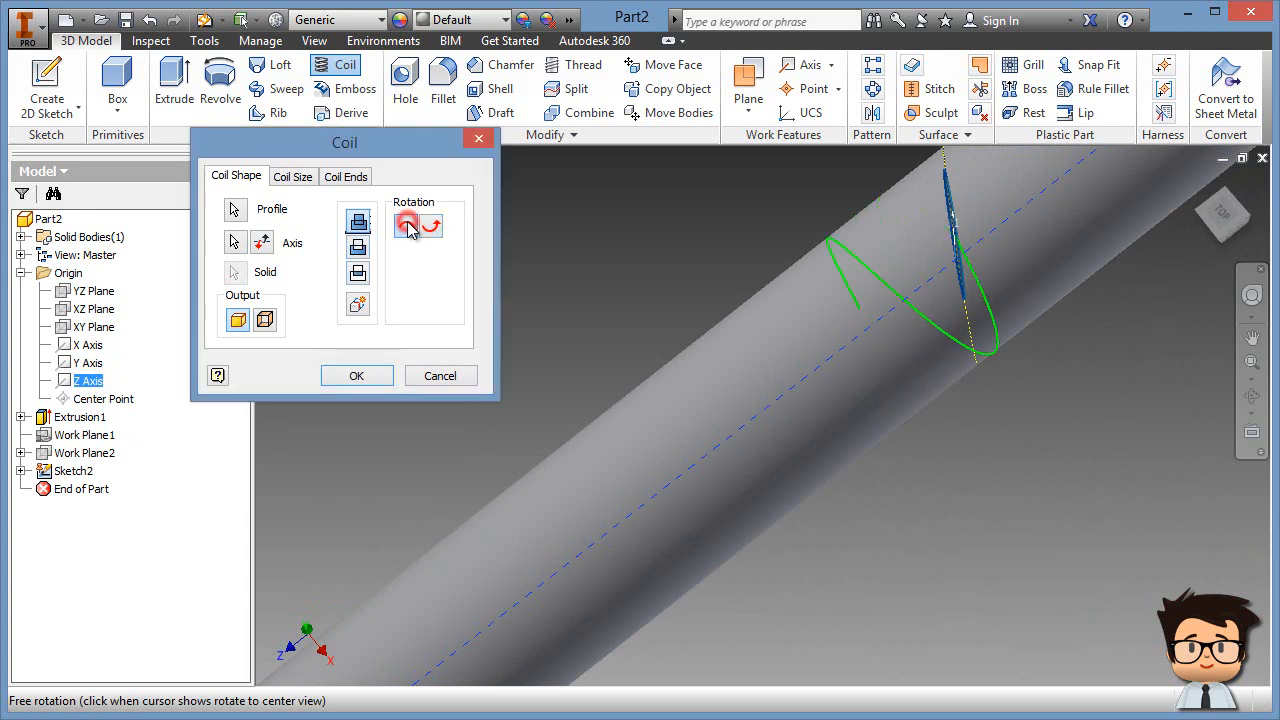
pyautogui.click(441, 229)
pyautogui.click(410, 228)
pyautogui.click(432, 228)
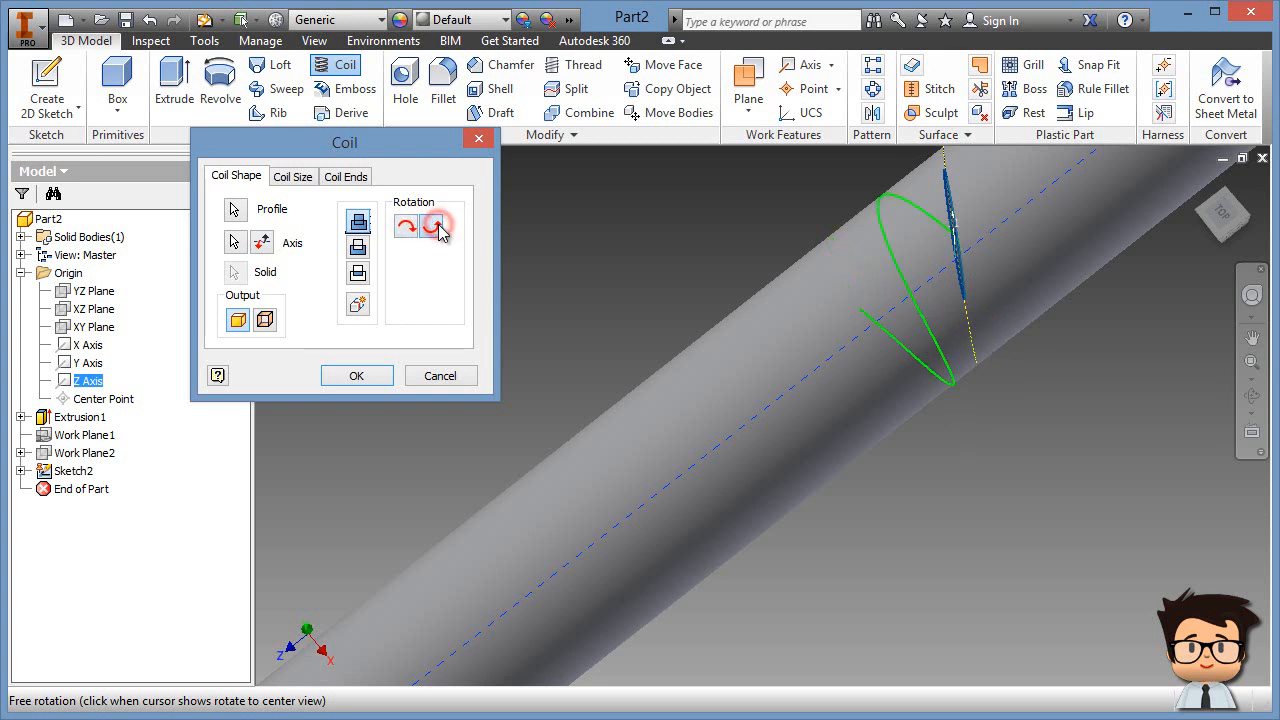
pyautogui.click(264, 243)
pyautogui.click(264, 243)
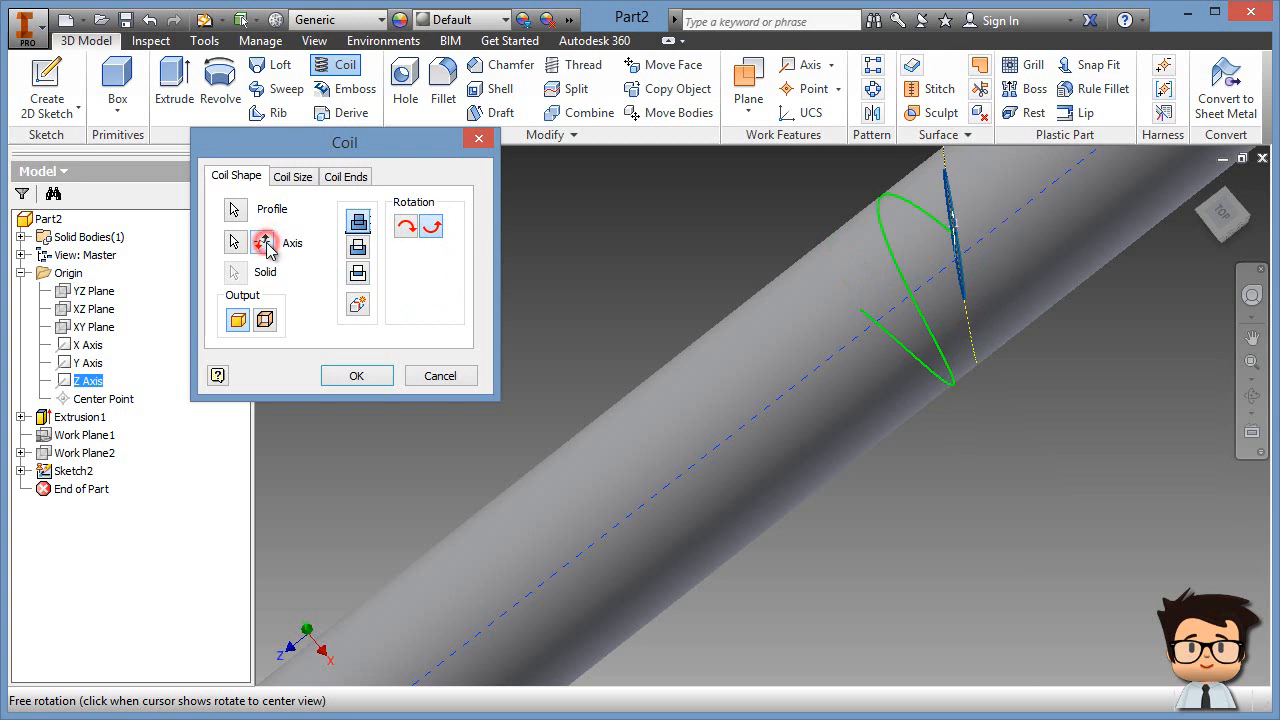
pyautogui.click(358, 250)
pyautogui.scroll(-5, 883, 443)
pyautogui.keyDown('shift'); pyautogui.moveTo(906, 449); pyautogui.dragTo(884, 440, button='middle'); pyautogui.keyUp('shift')
pyautogui.moveTo(940, 474); pyautogui.dragTo(945, 434, button='middle')
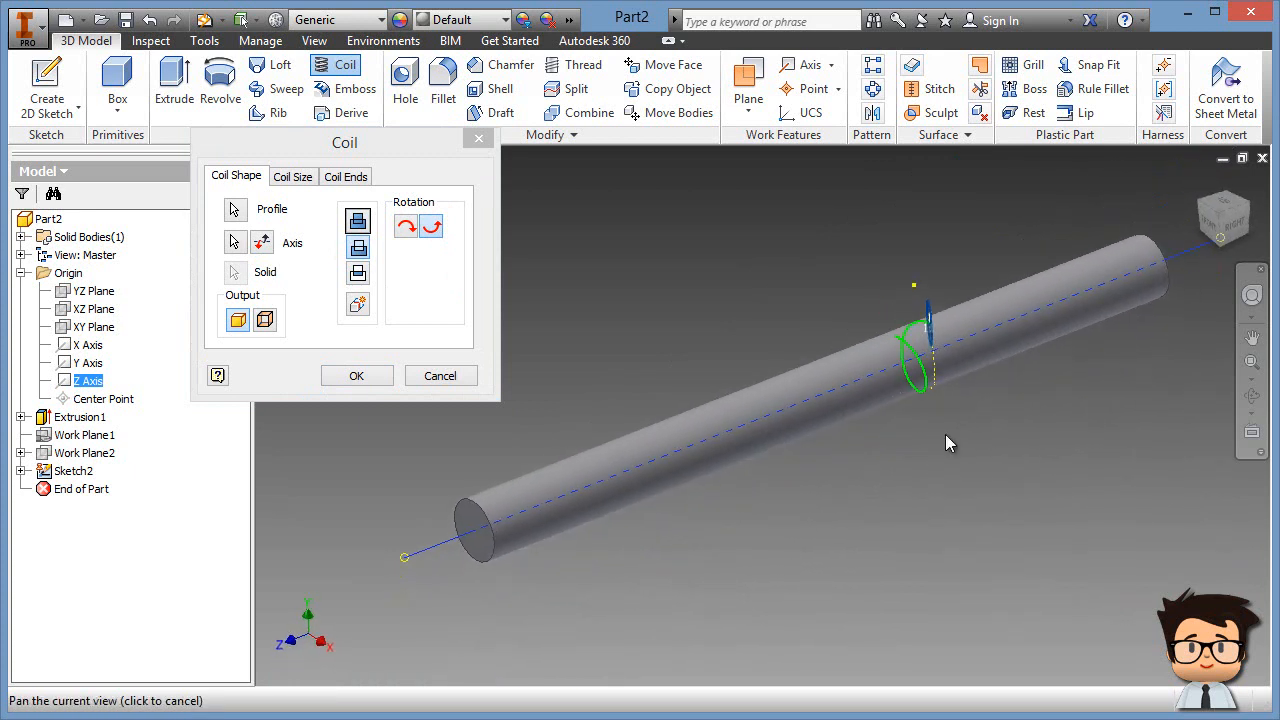
# Step: Size the coil by Pitch and Height, with pitch 75 and height 200, and confirm the cut
pyautogui.click(304, 178)
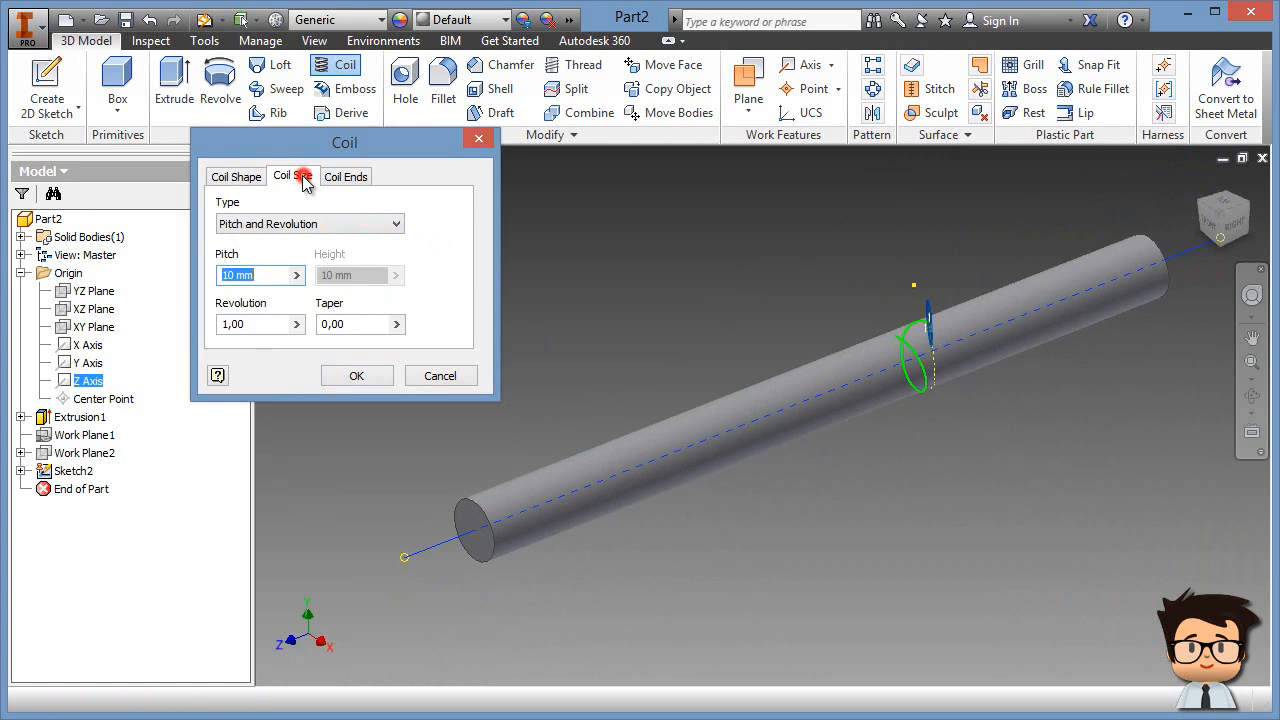
pyautogui.click(338, 226)
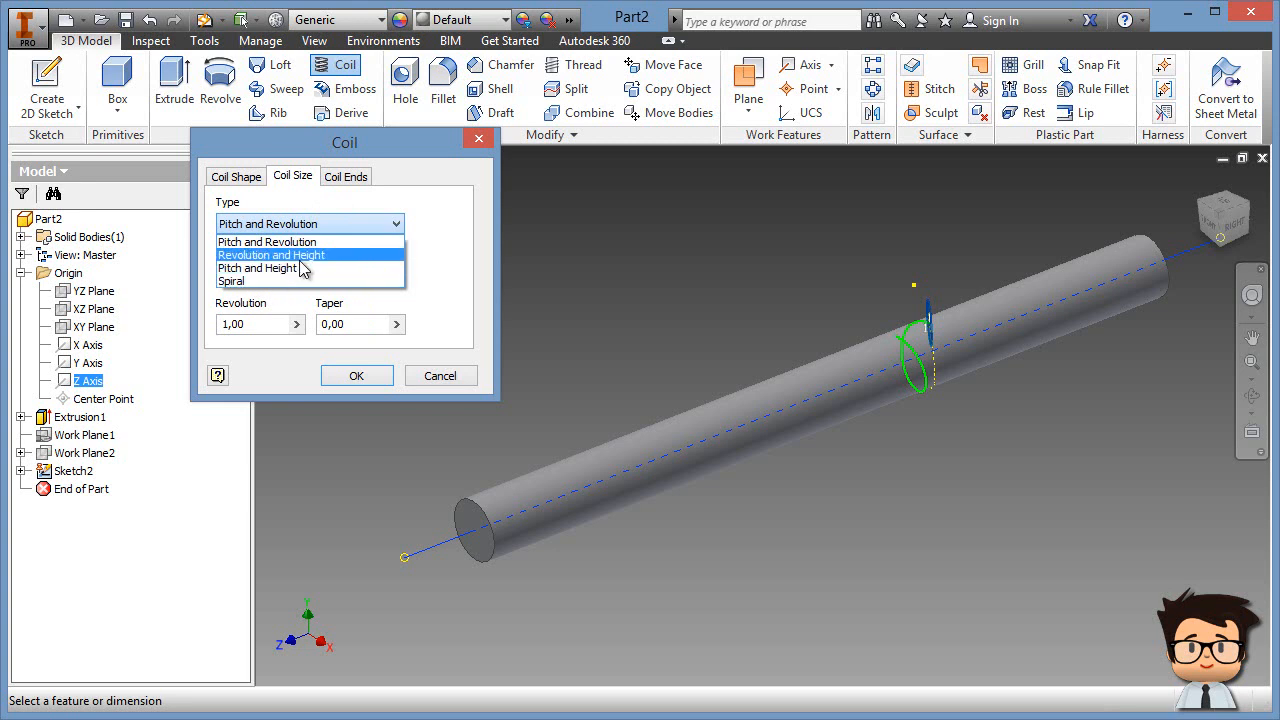
pyautogui.click(260, 268)
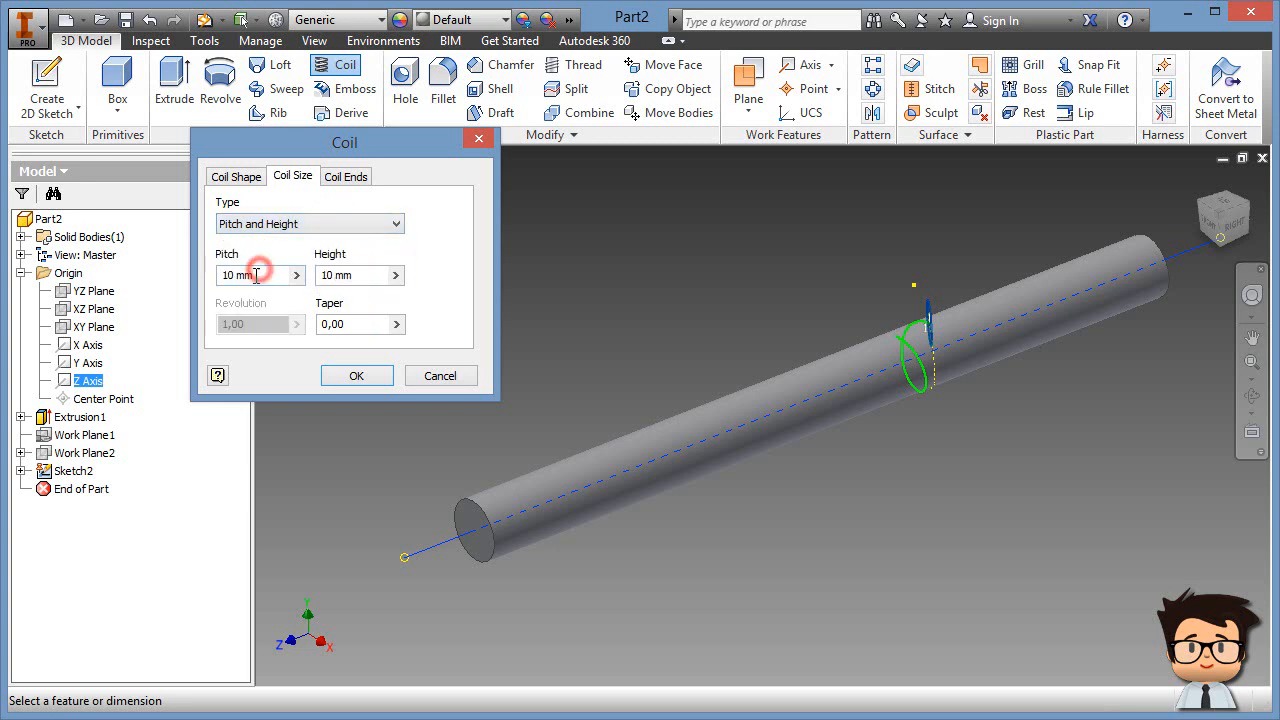
pyautogui.click(228, 274)
pyautogui.write('75')
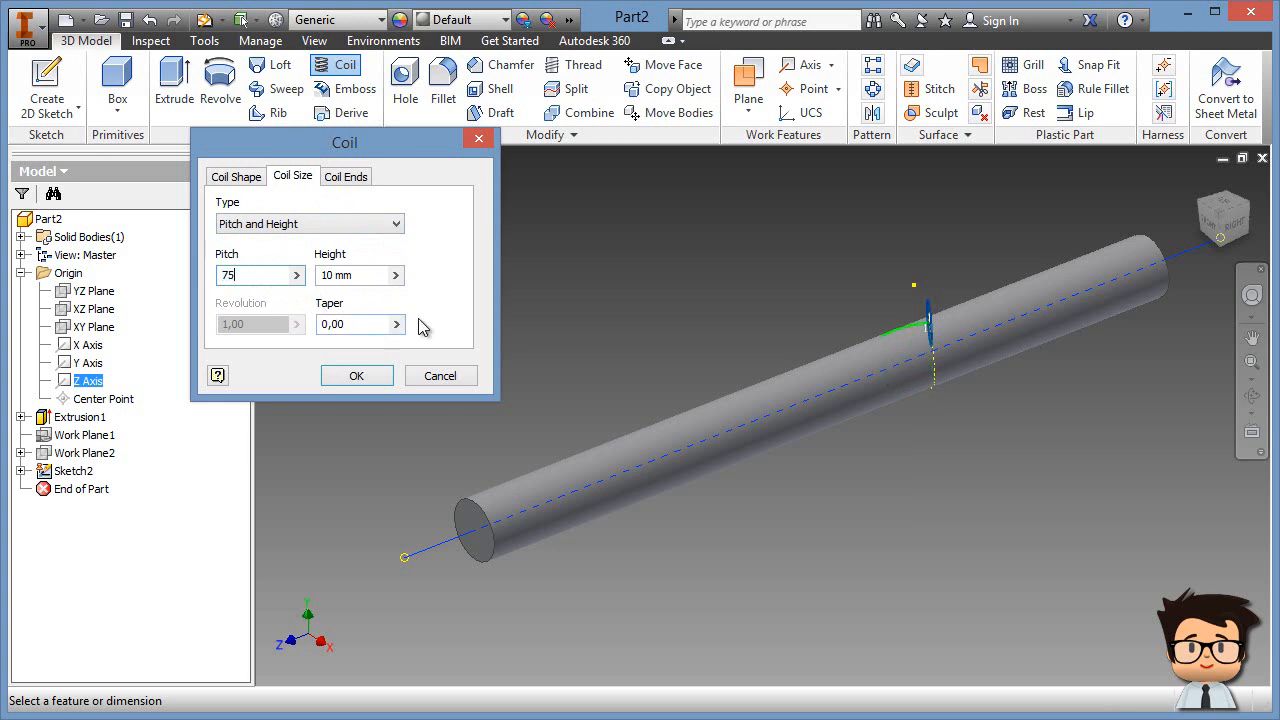
pyautogui.click(357, 276)
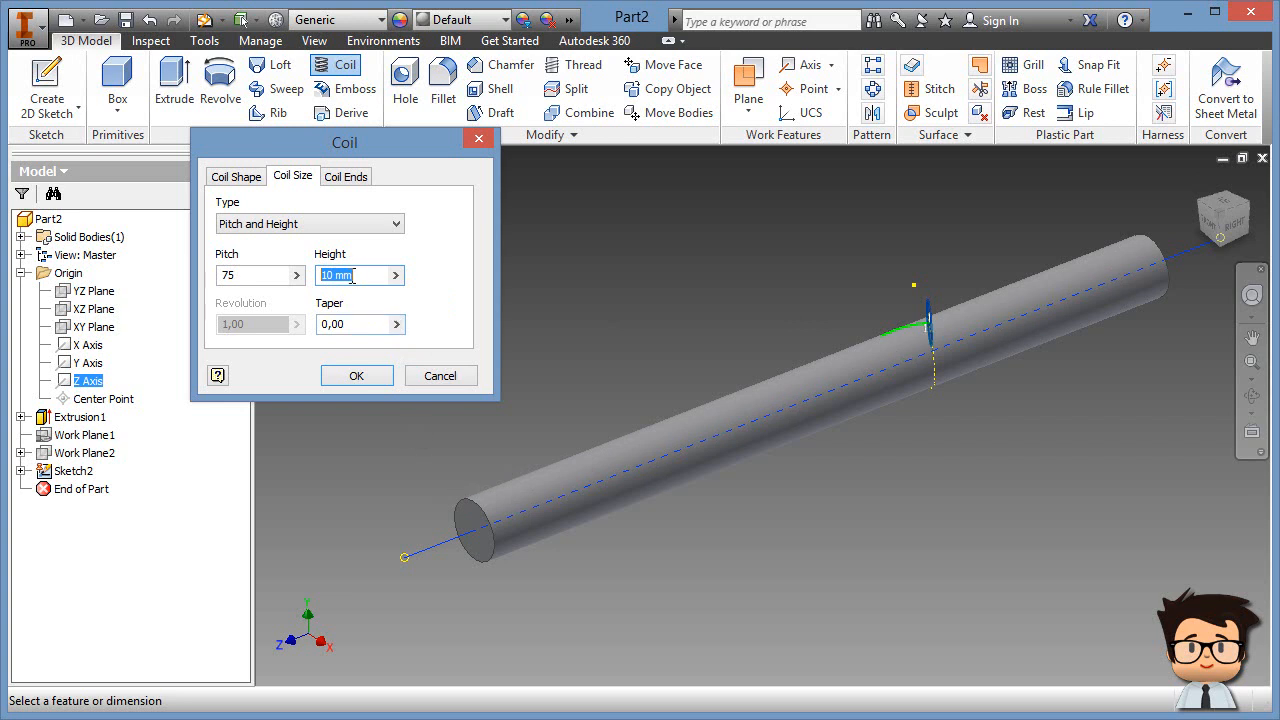
pyautogui.write('200')
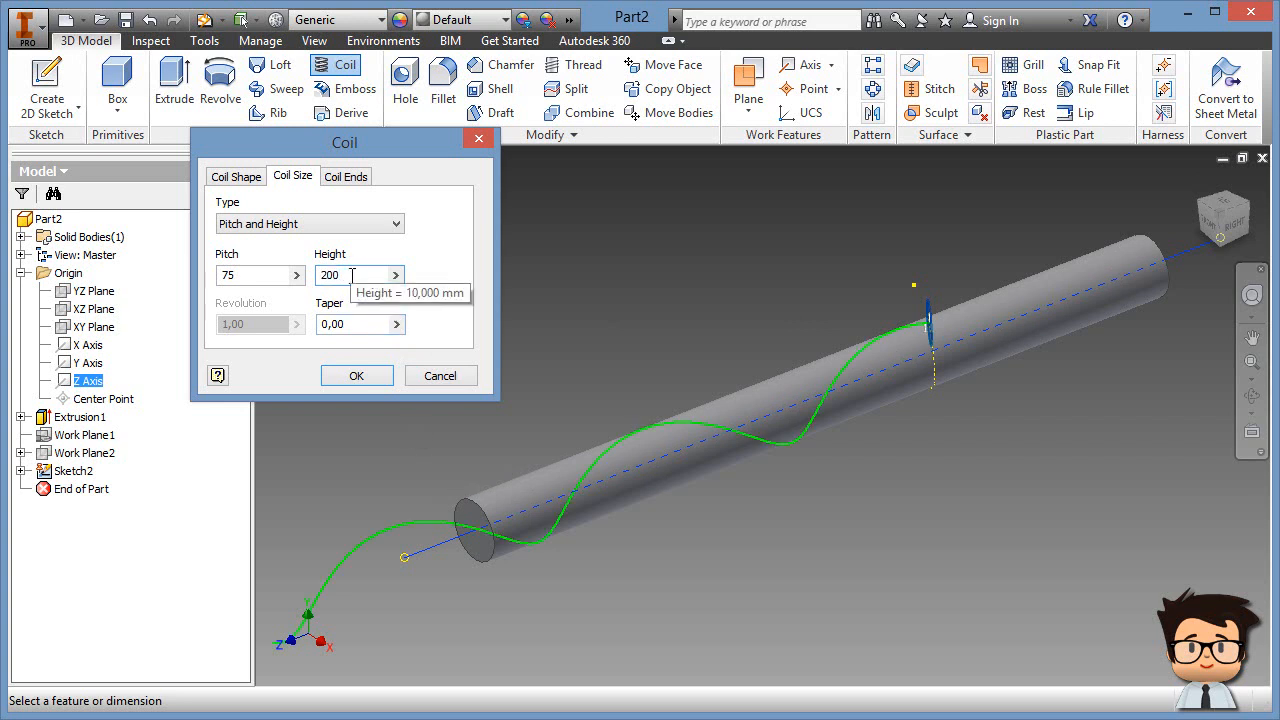
pyautogui.moveTo(660, 541); pyautogui.dragTo(785, 484, button='middle')
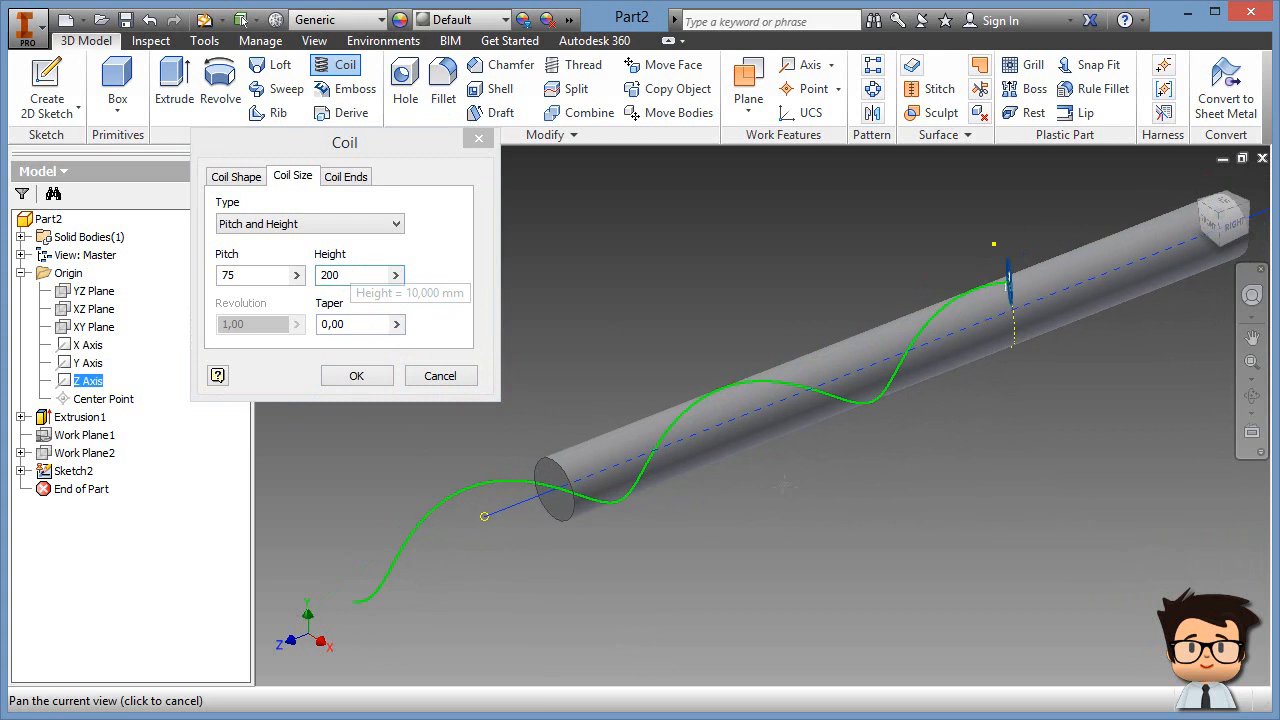
pyautogui.click(357, 377)
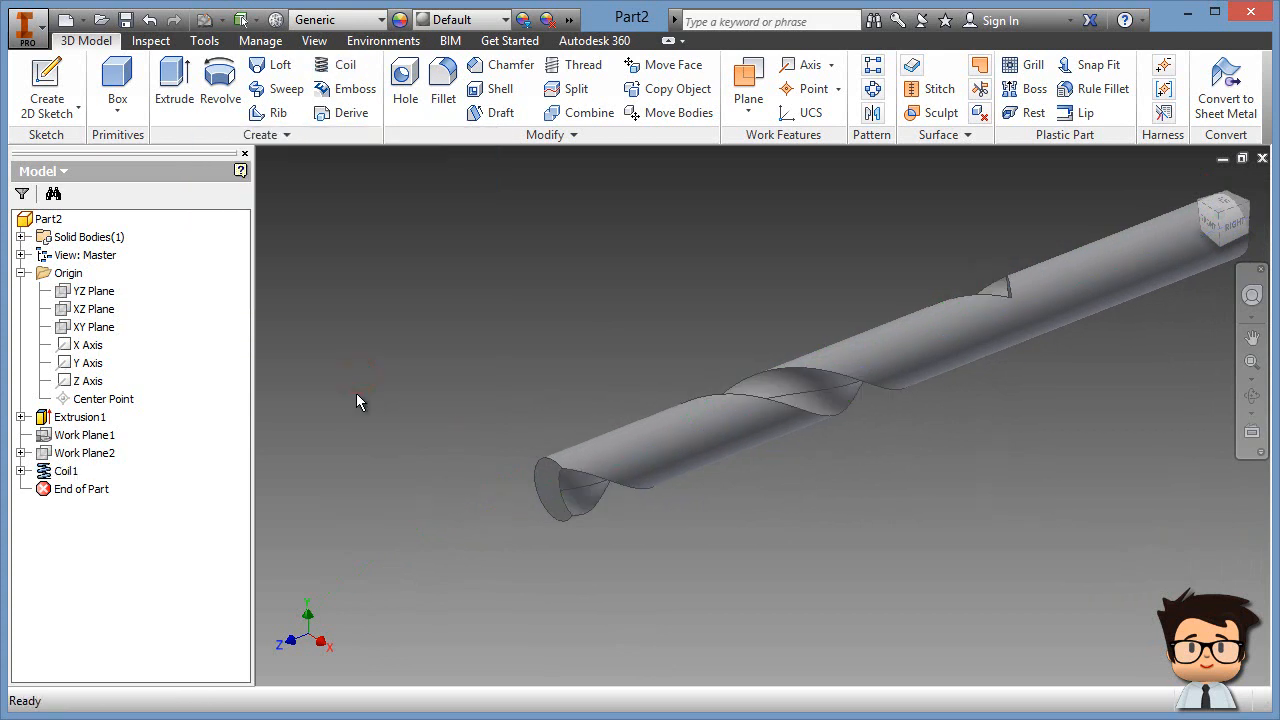
# Step: Inspect the flute end, then turn on visibility of Sketch2 under Coil1 in the browser
pyautogui.keyDown('shift'); pyautogui.moveTo(859, 559); pyautogui.dragTo(772, 418, button='middle'); pyautogui.keyUp('shift')
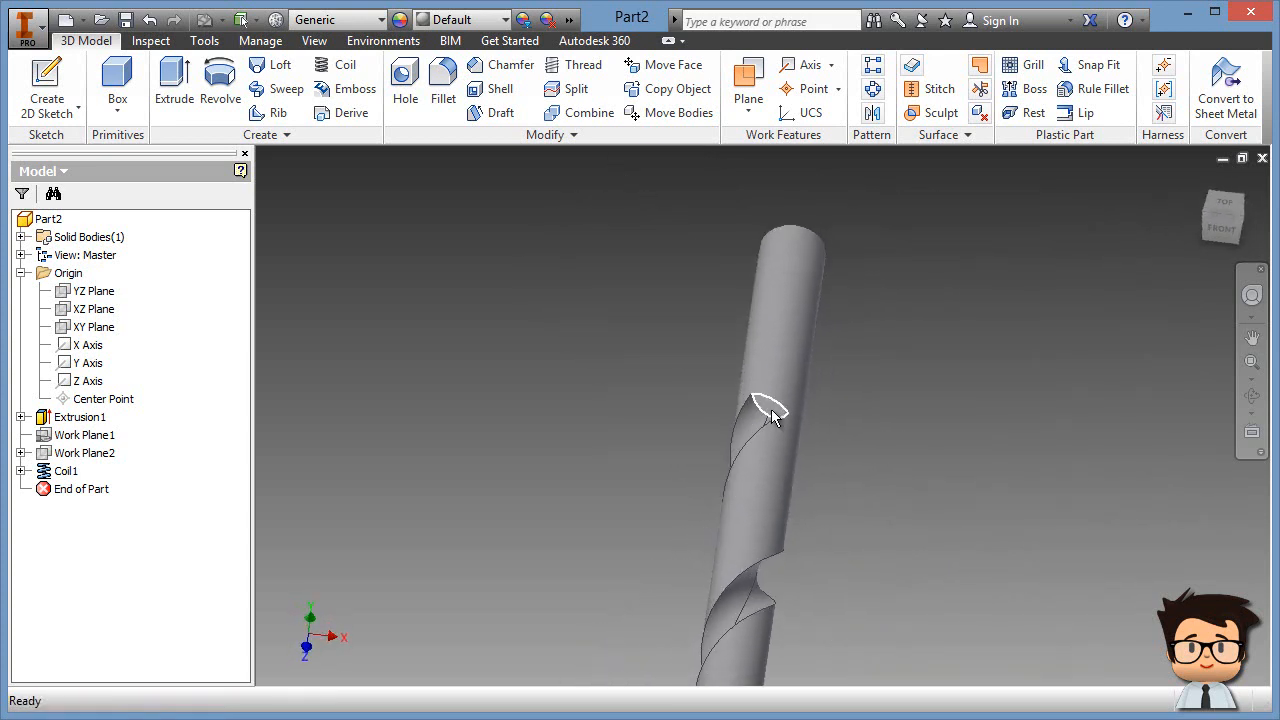
pyautogui.keyDown('shift'); pyautogui.moveTo(885, 424); pyautogui.dragTo(863, 458, button='middle'); pyautogui.keyUp('shift')
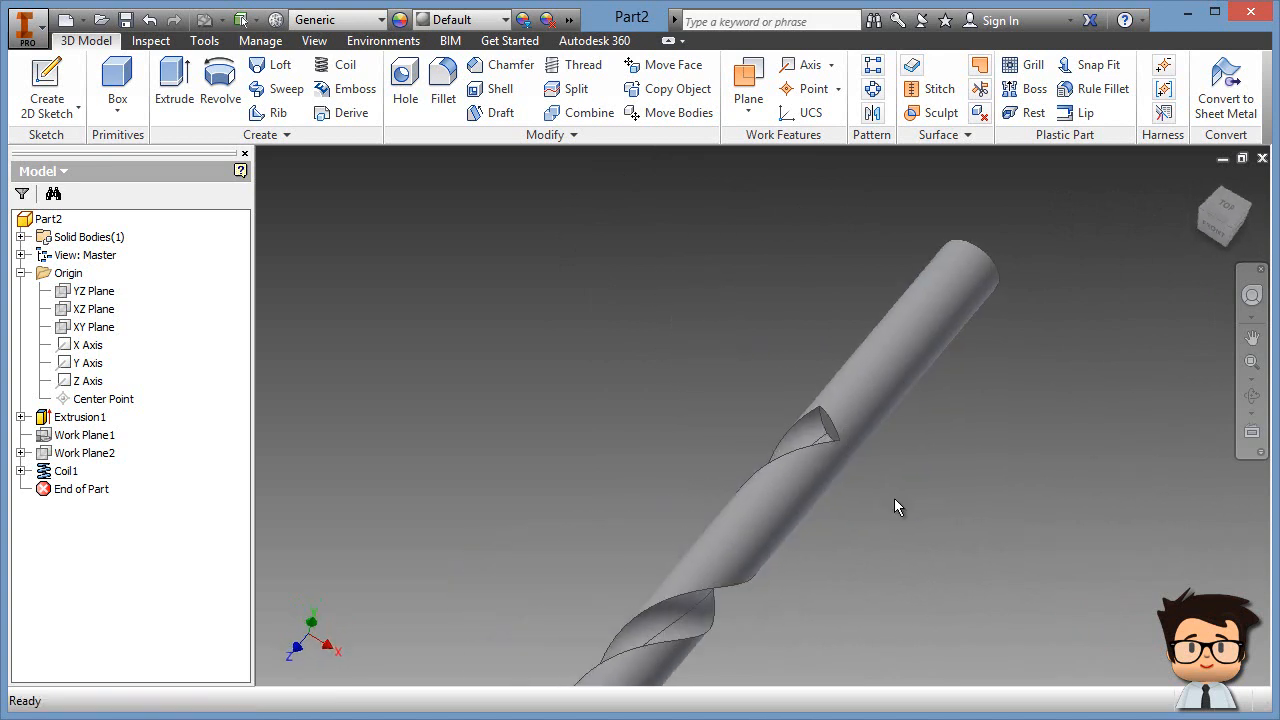
pyautogui.scroll(-3, 896, 500)
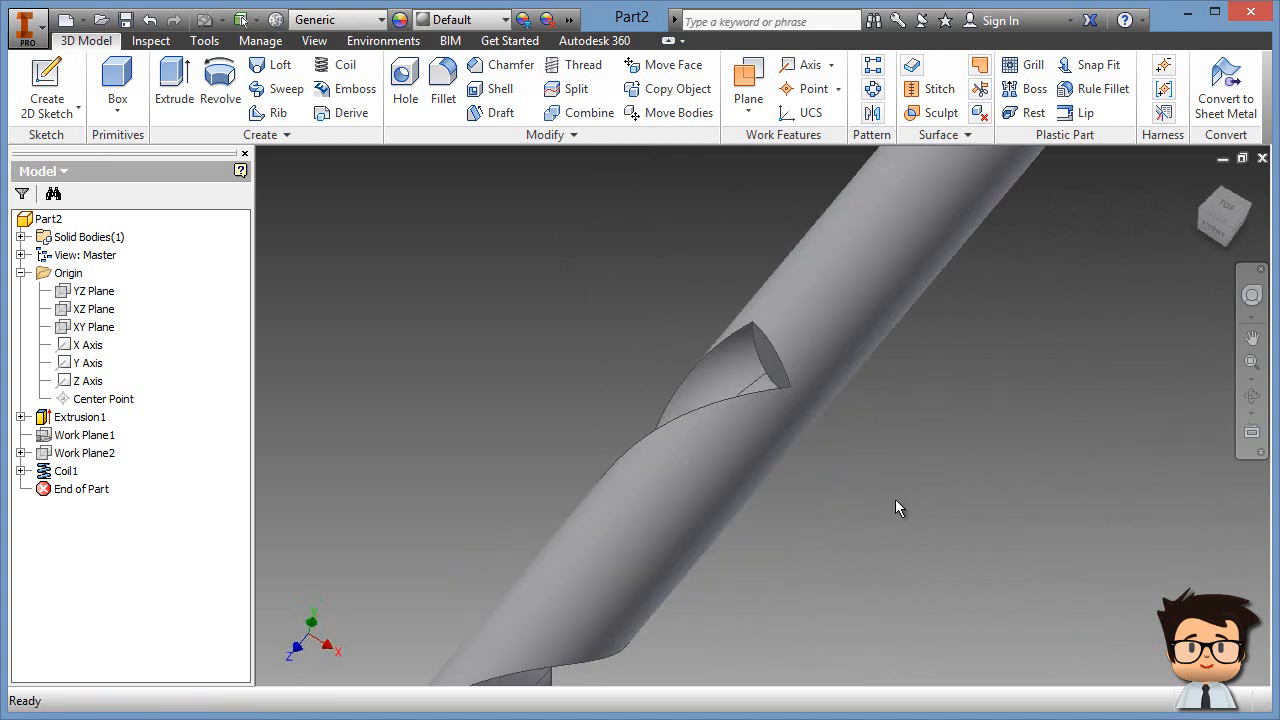
pyautogui.rightClick(65, 474)
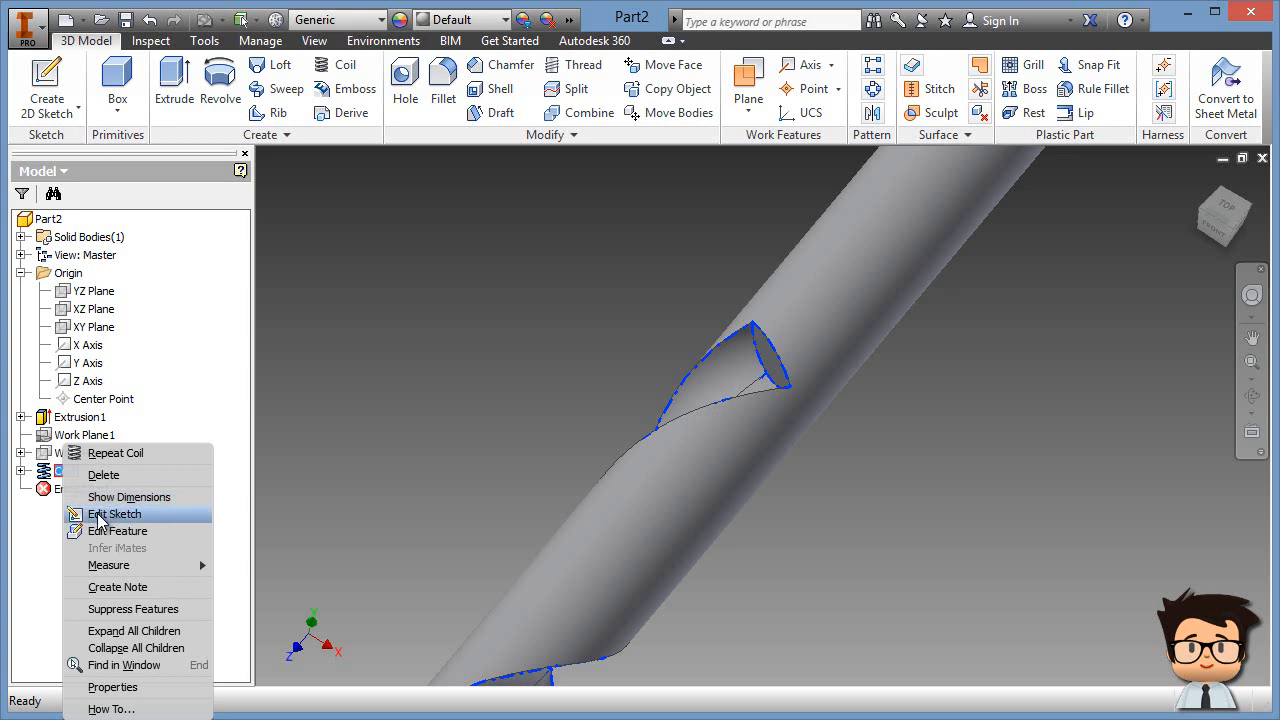
pyautogui.click(34, 514)
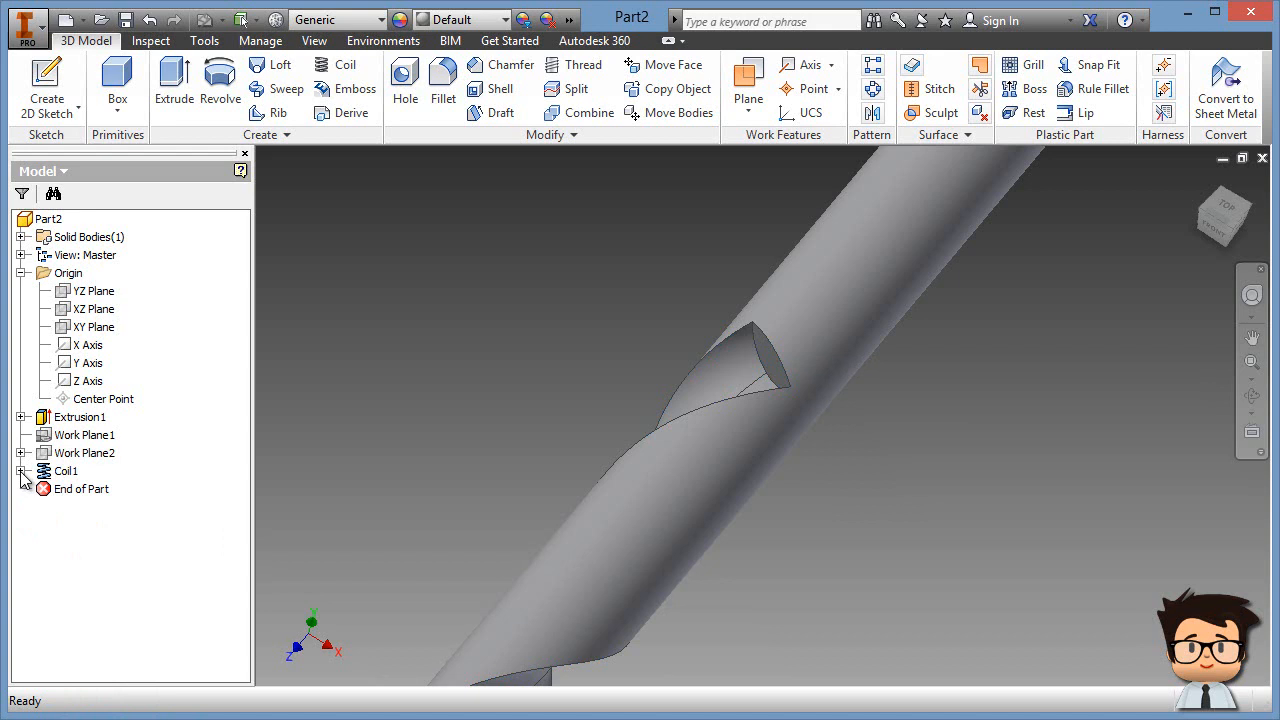
pyautogui.click(21, 471)
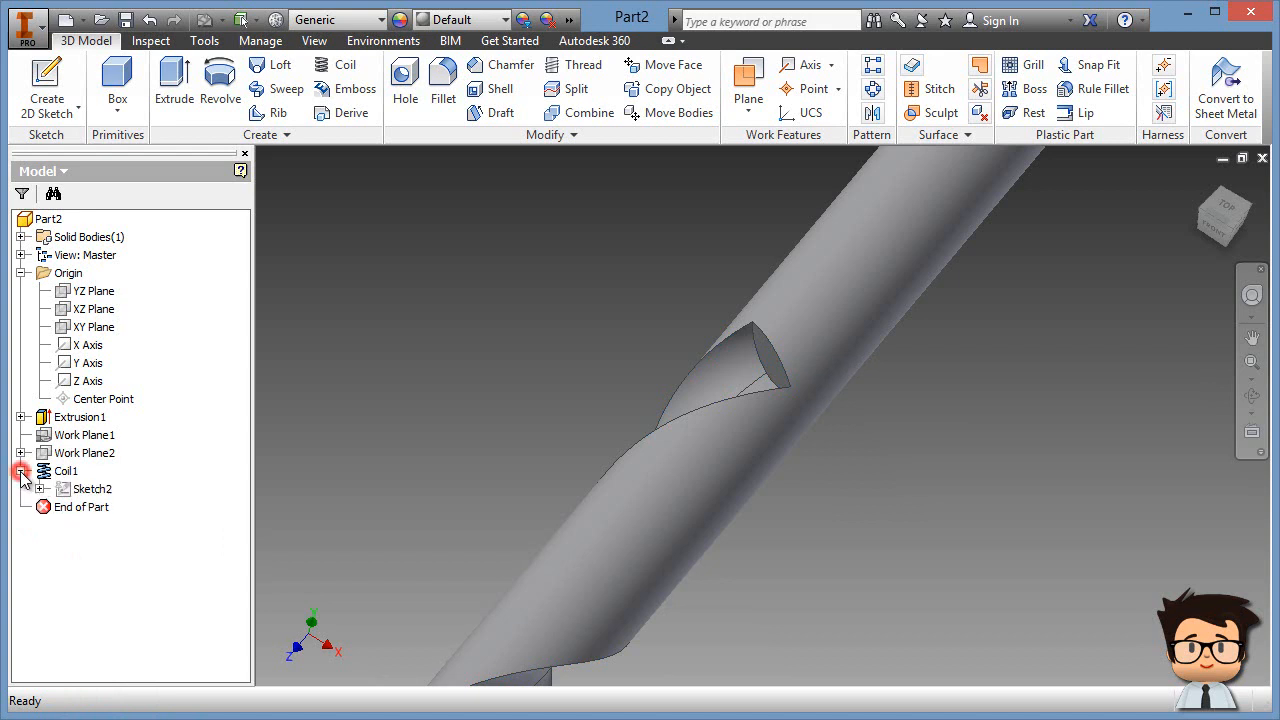
pyautogui.rightClick(91, 492)
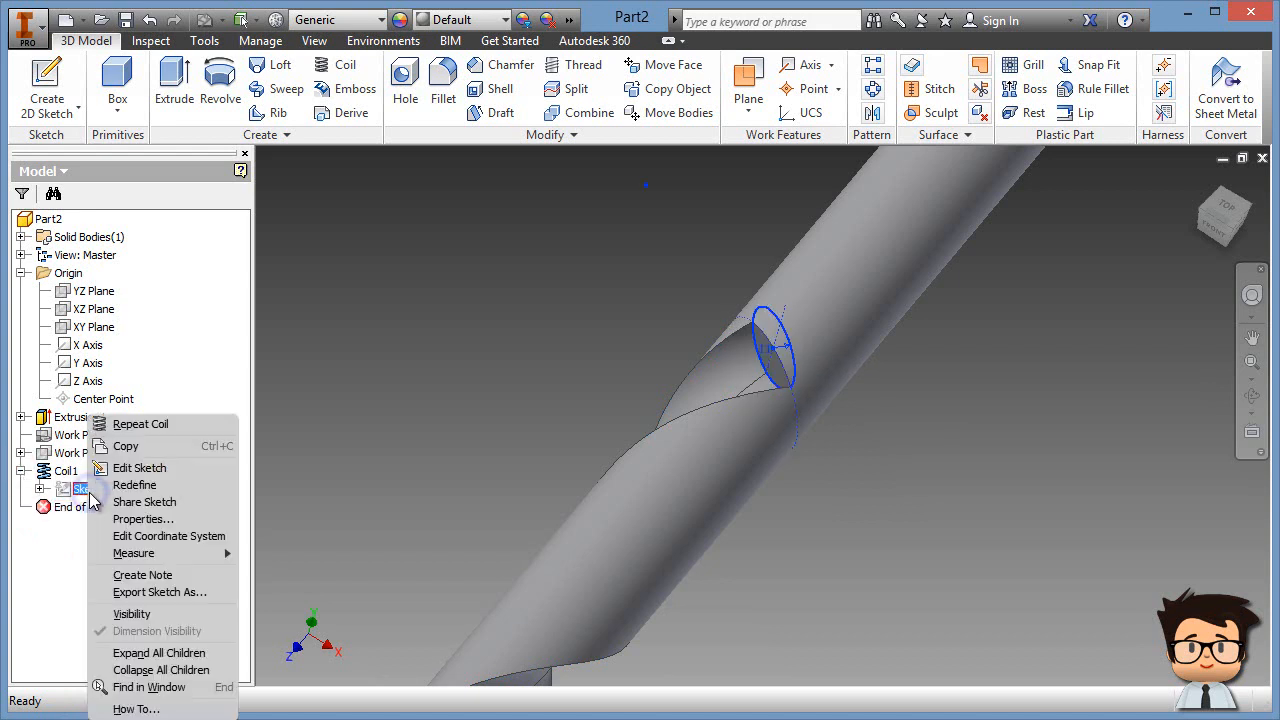
pyautogui.click(139, 614)
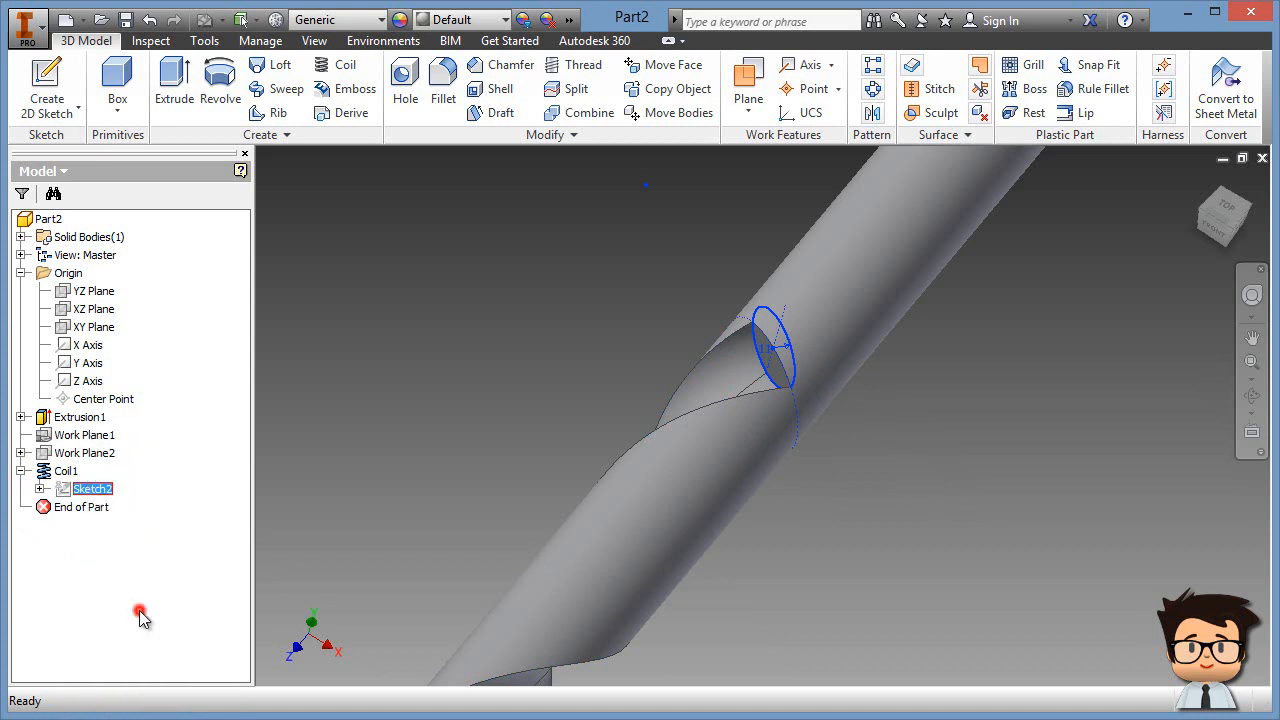
pyautogui.keyDown('shift'); pyautogui.moveTo(838, 603); pyautogui.dragTo(816, 578, button='middle'); pyautogui.keyUp('shift')
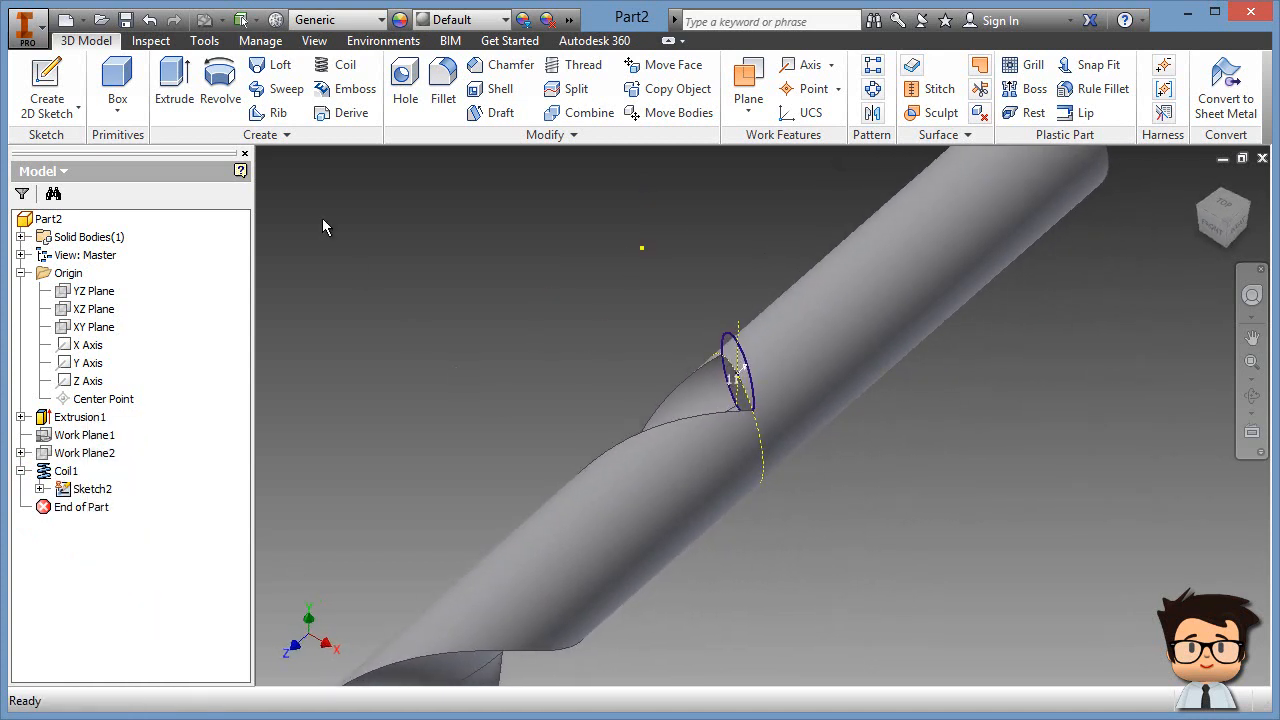
# Step: Extrude the 11 mm circle with Through All extents as a Cut
pyautogui.click(181, 80)
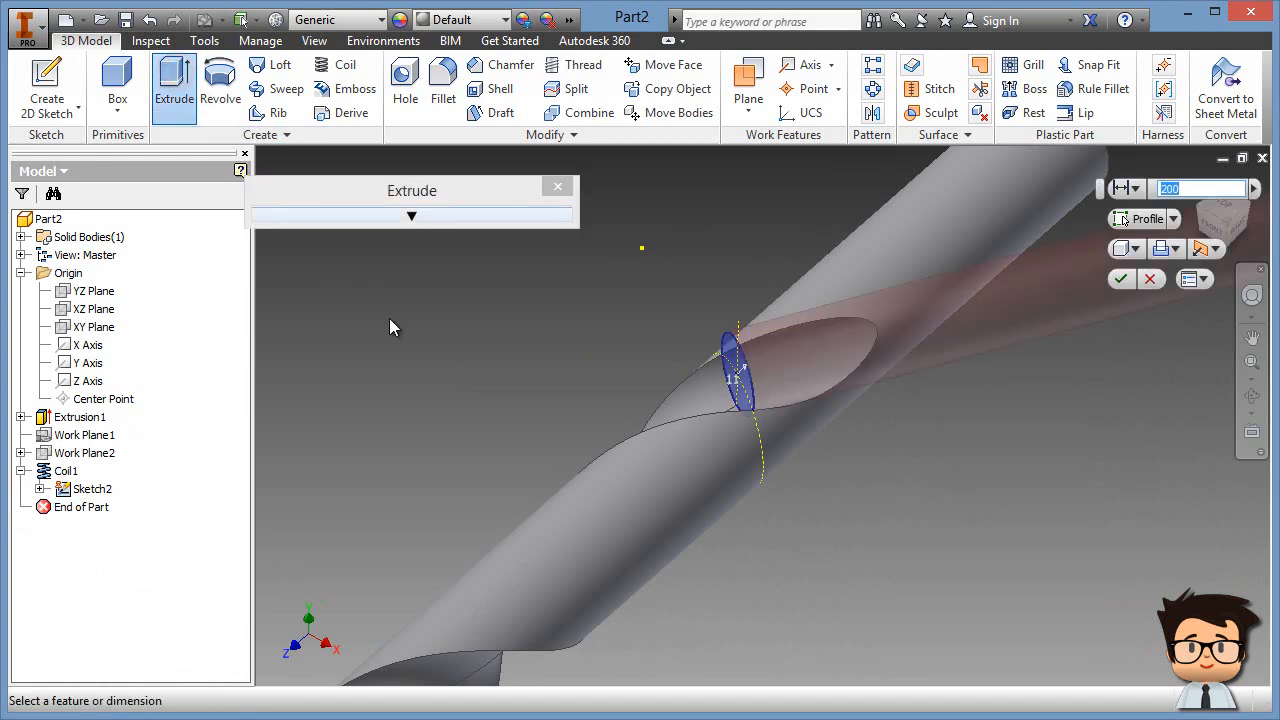
pyautogui.moveTo(893, 490); pyautogui.dragTo(617, 565, button='middle')
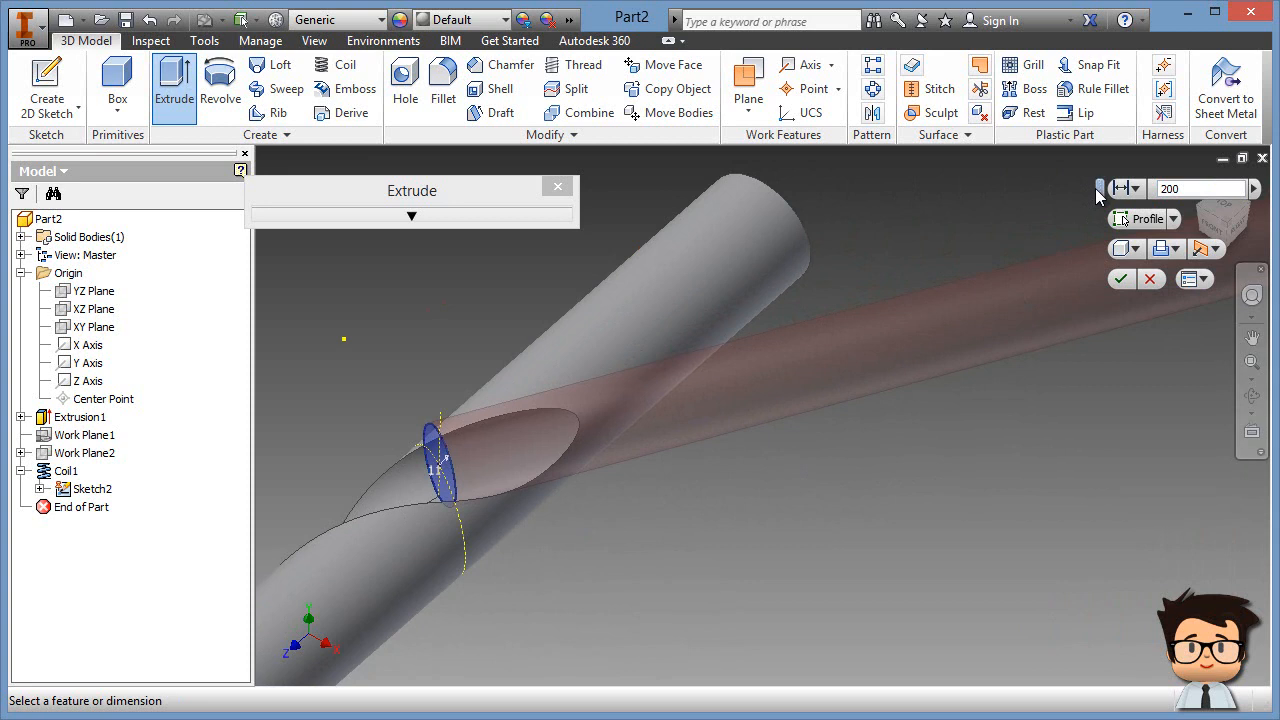
pyautogui.moveTo(1100, 190); pyautogui.dragTo(937, 262)
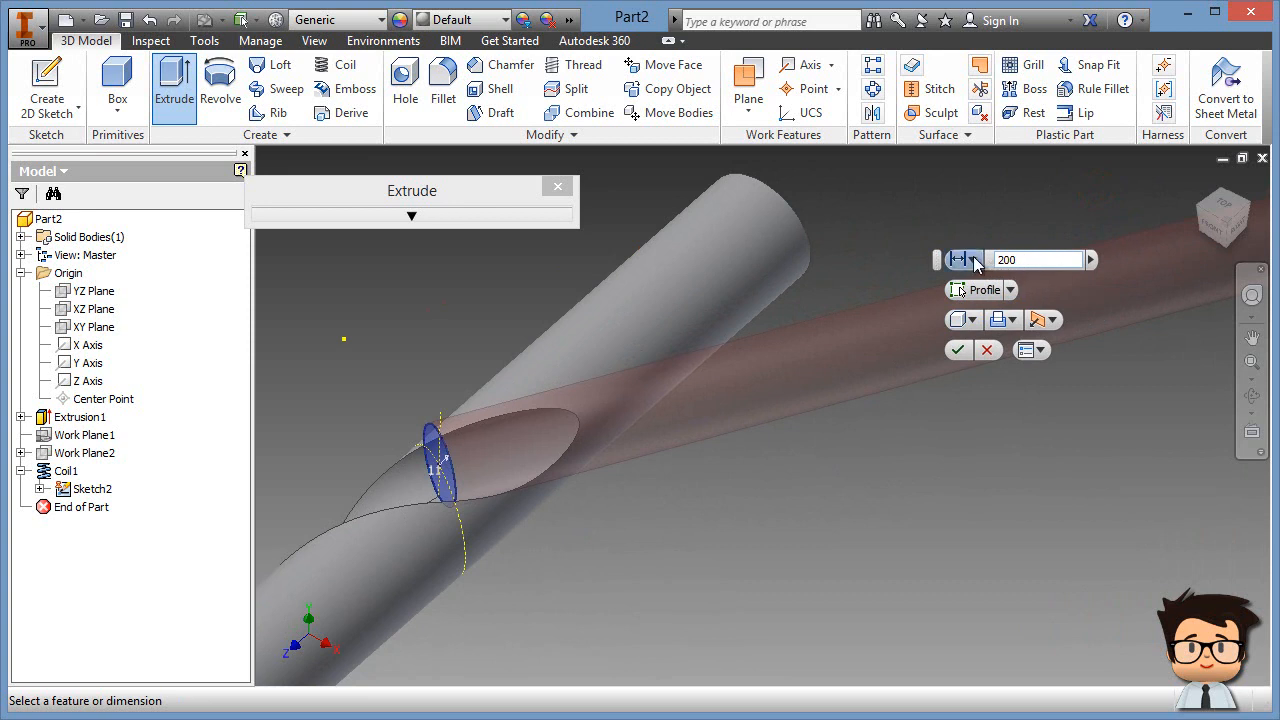
pyautogui.click(969, 260)
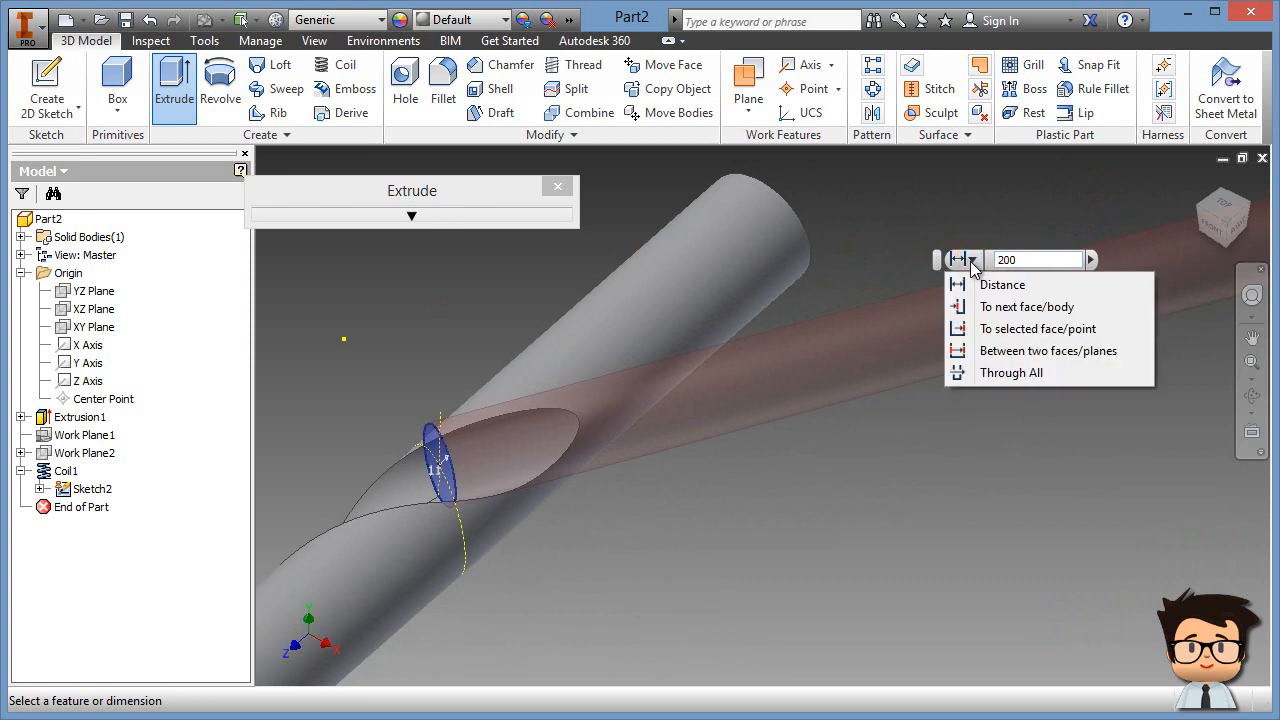
pyautogui.click(1000, 374)
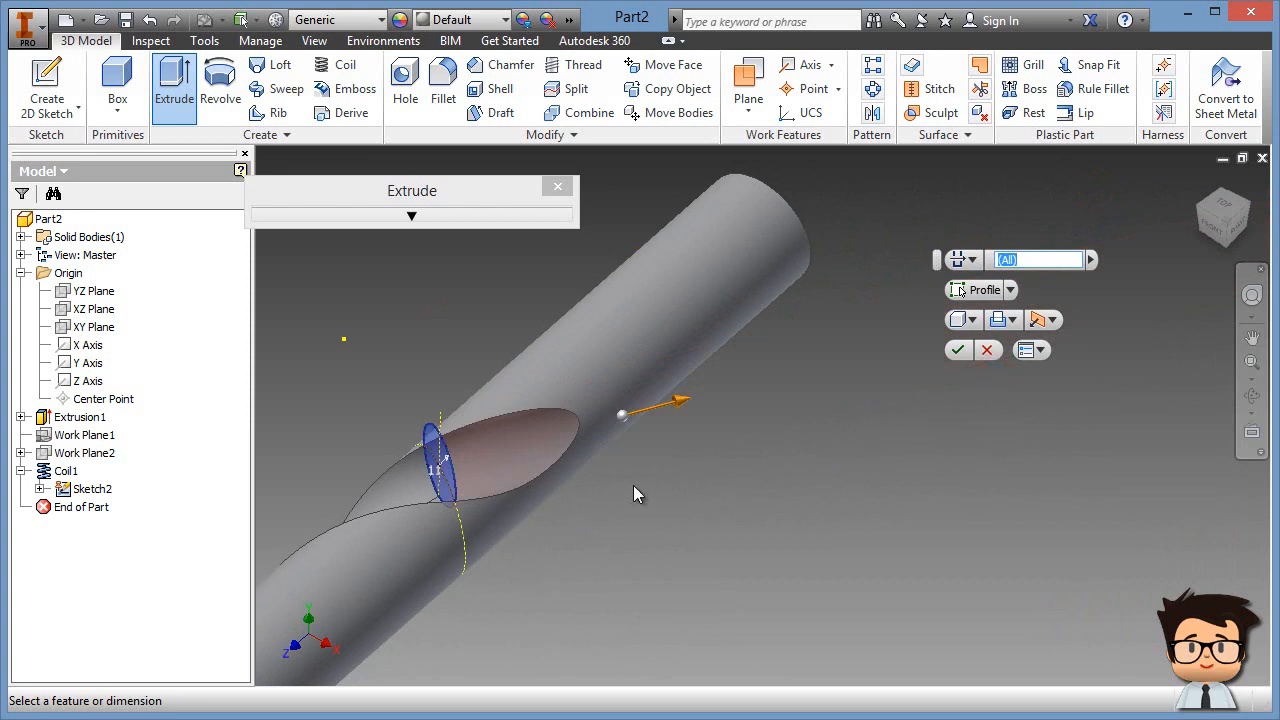
pyautogui.click(1010, 320)
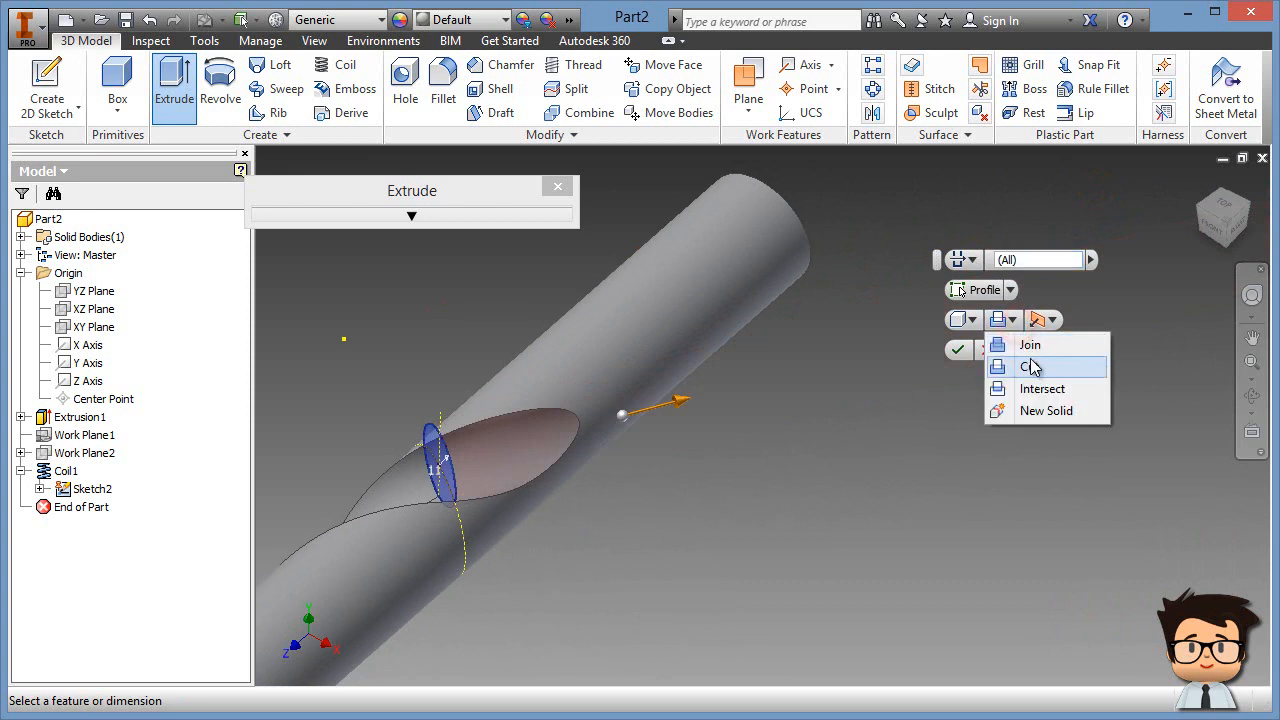
pyautogui.click(1031, 367)
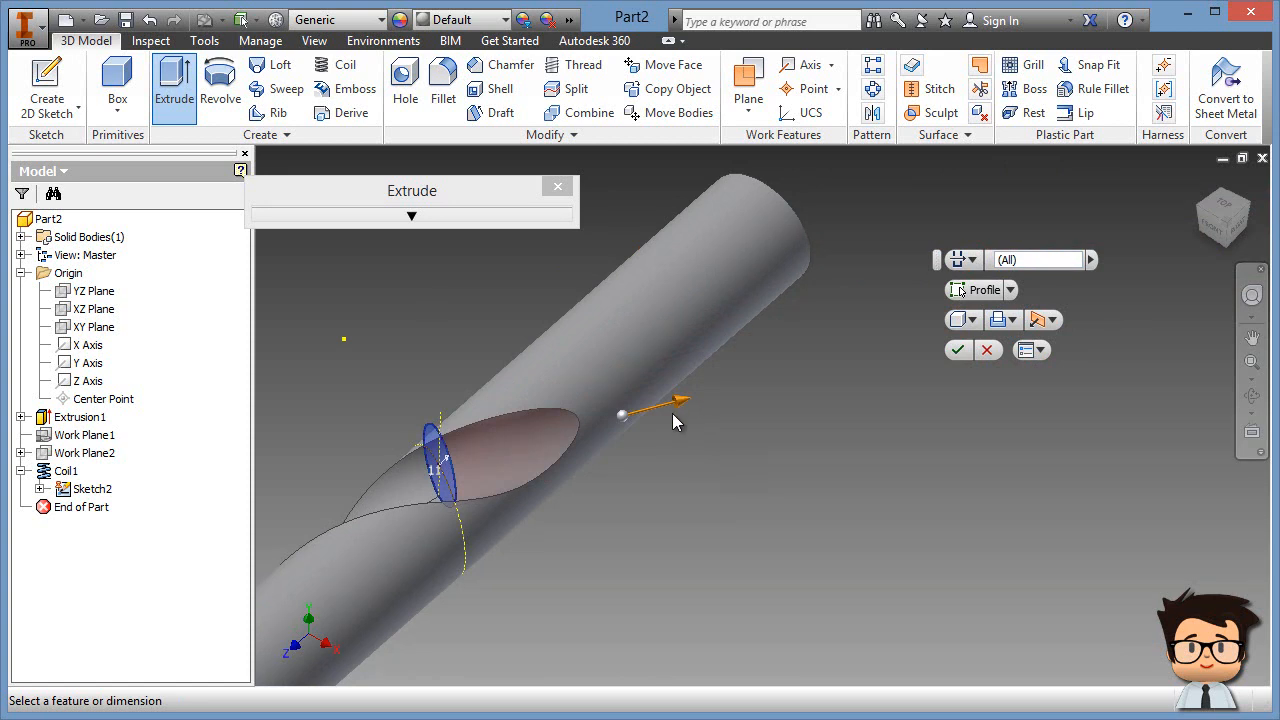
# Step: Compare cut directions, keep the first direction, and confirm the extrusion
pyautogui.click(1053, 320)
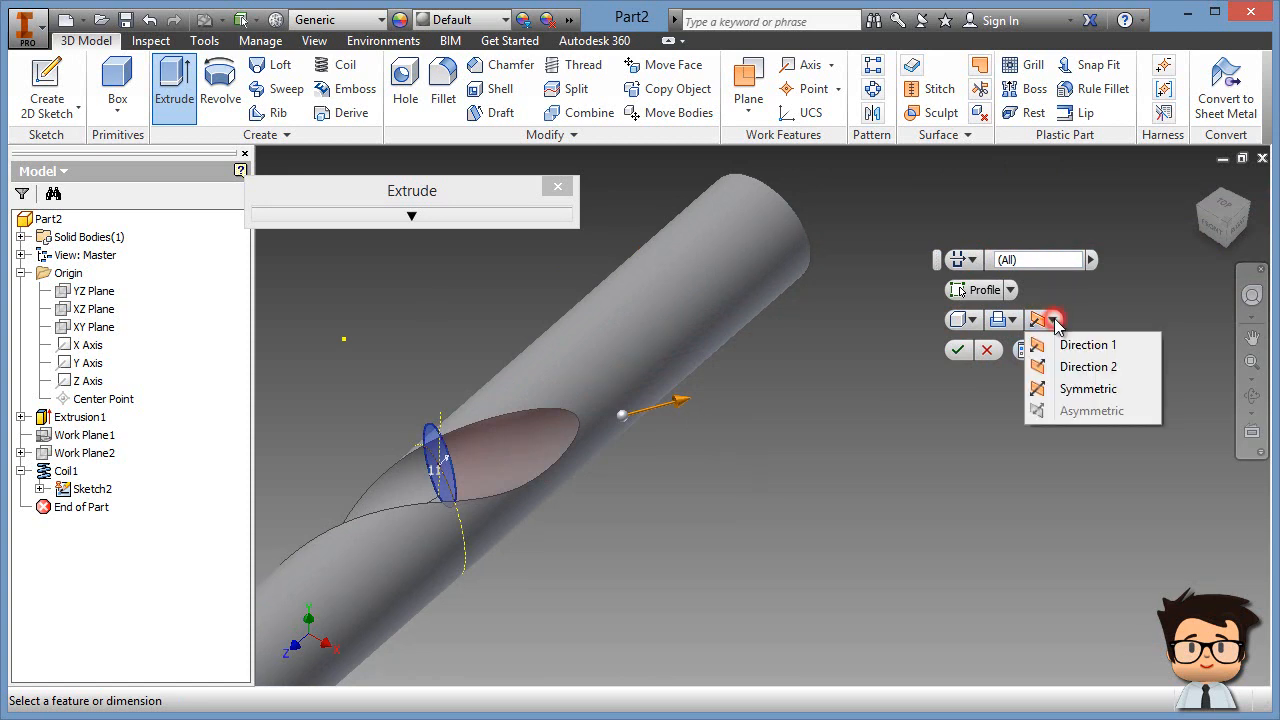
pyautogui.click(1080, 367)
pyautogui.click(1049, 320)
pyautogui.click(1062, 345)
pyautogui.click(1049, 325)
pyautogui.click(1068, 367)
pyautogui.click(1049, 320)
pyautogui.click(1060, 344)
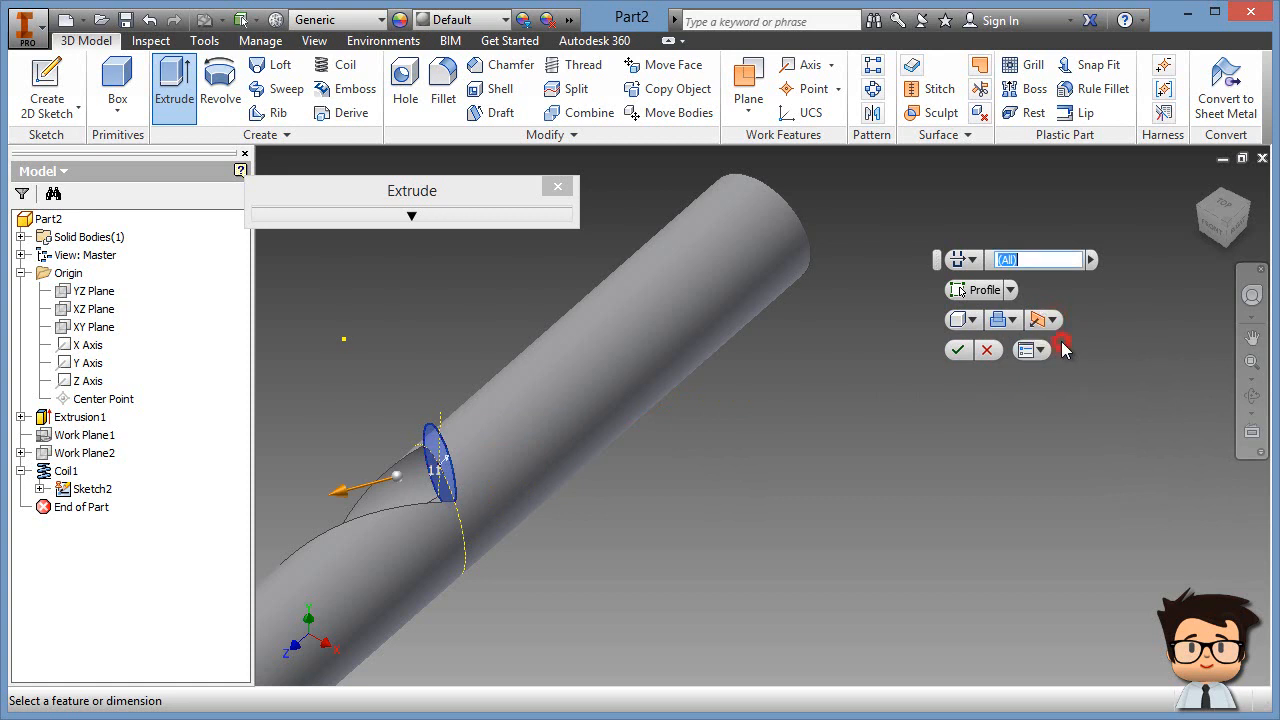
pyautogui.click(959, 351)
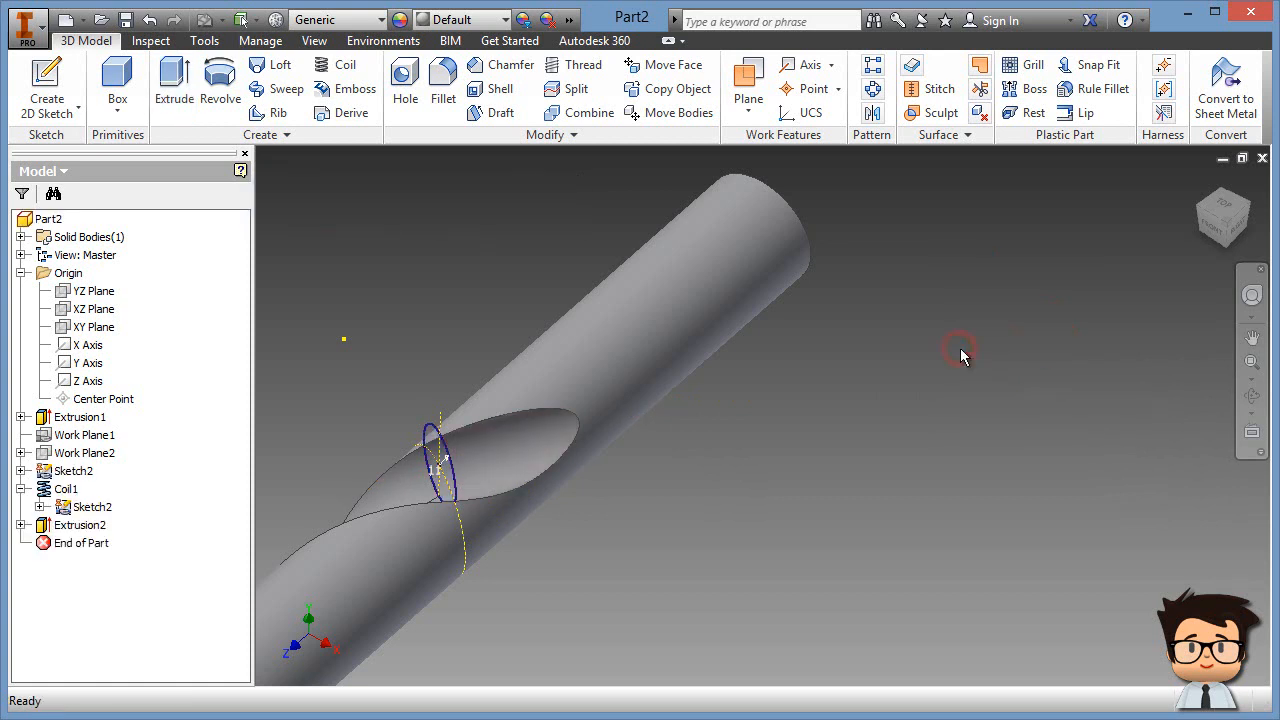
# Step: Hide Sketch2 and collapse Coil1 in the model tree
pyautogui.rightClick(90, 513)
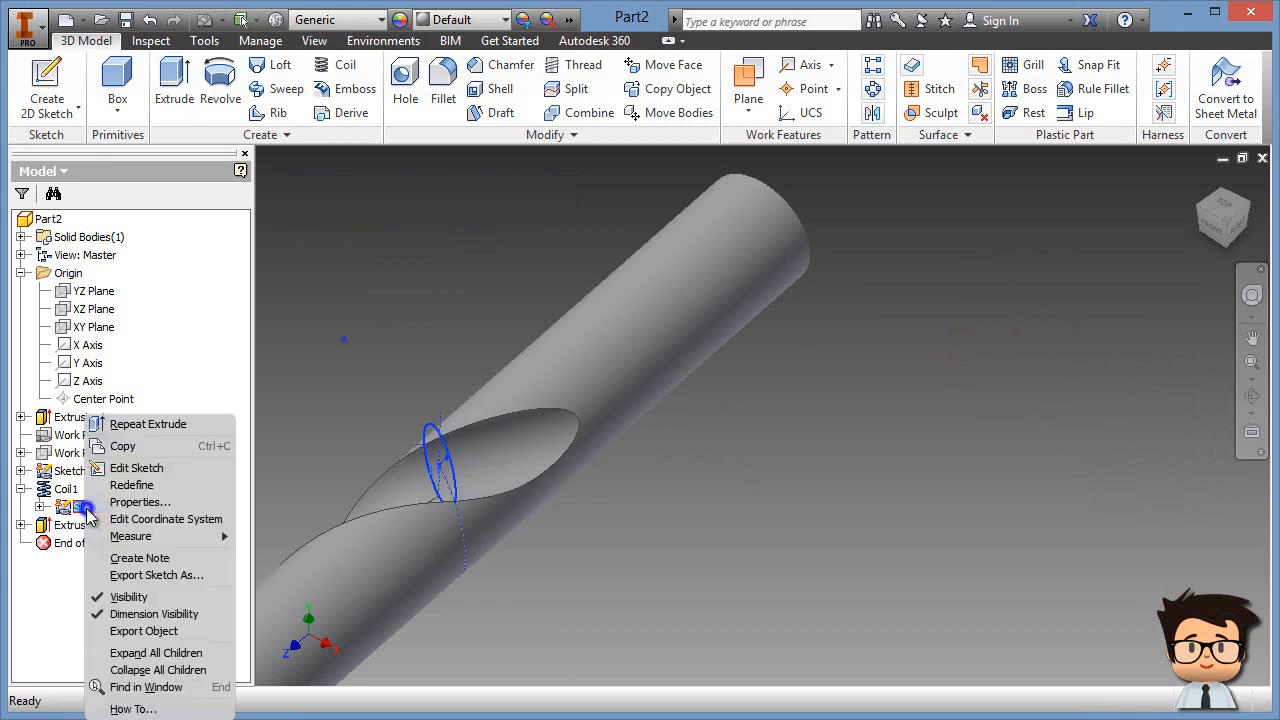
pyautogui.click(140, 597)
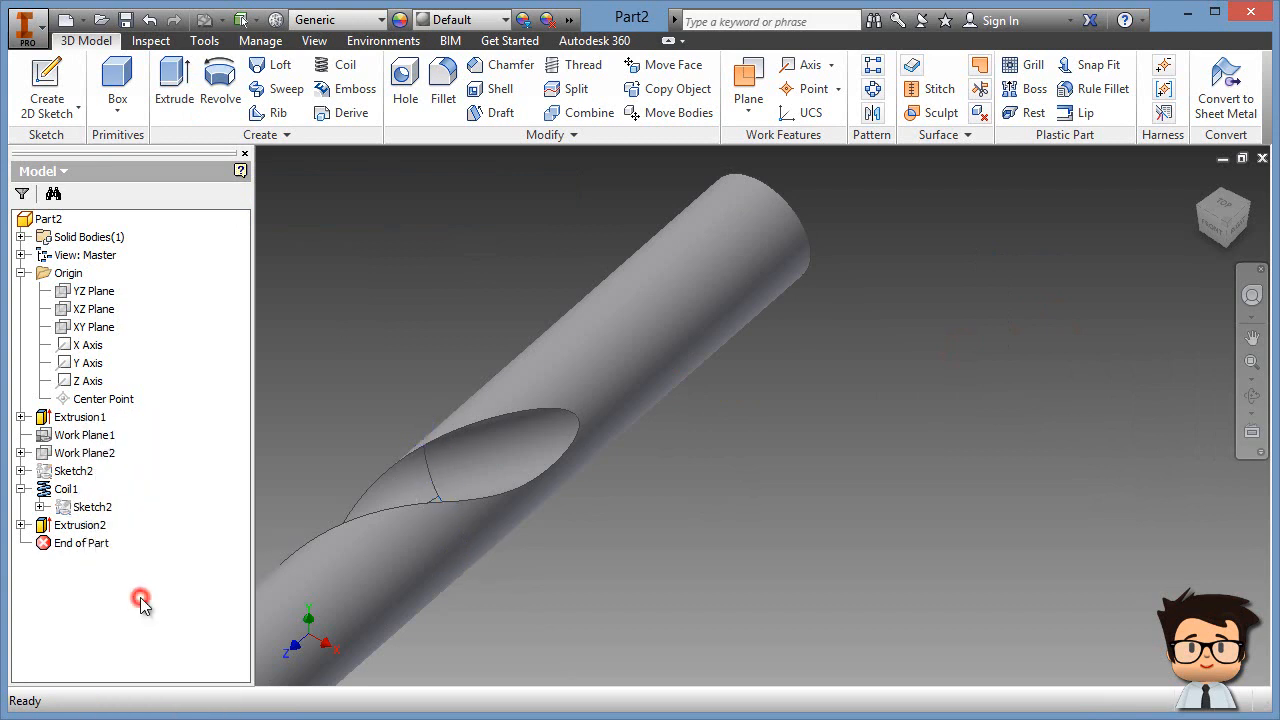
pyautogui.click(21, 490)
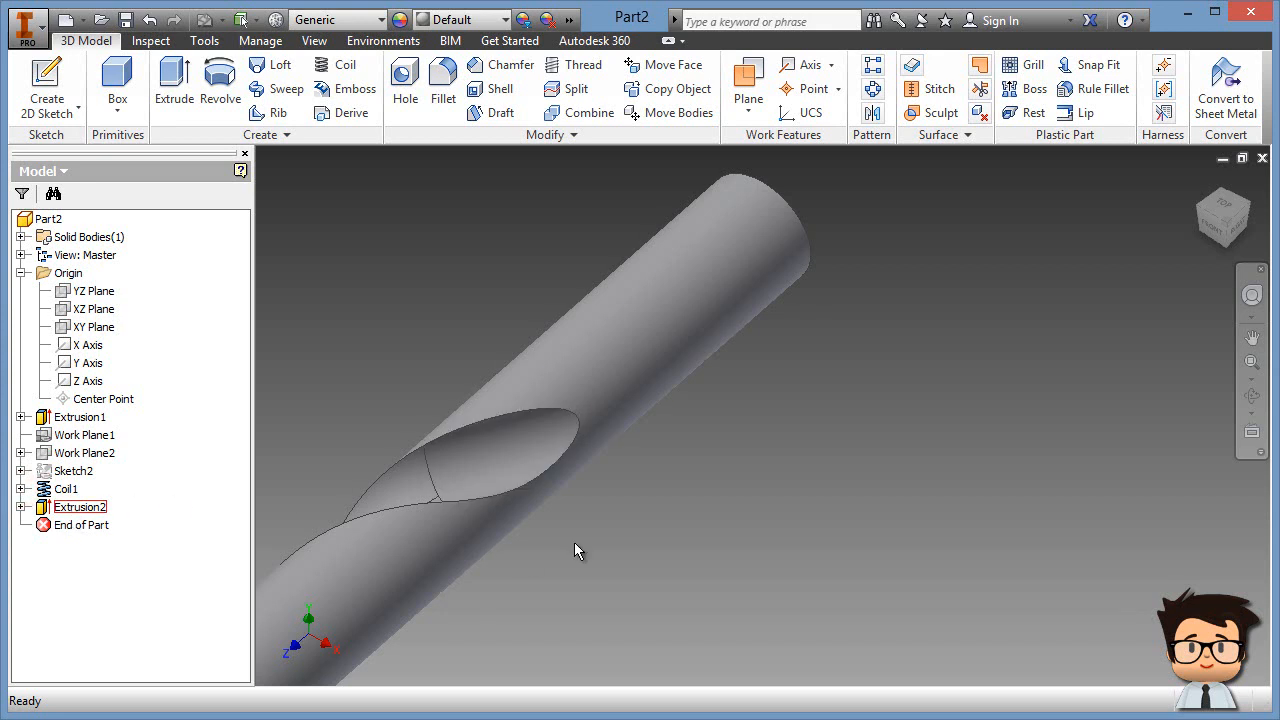
# Step: Zoom, pan and orbit to inspect the fluted drill's tip
pyautogui.scroll(-3, 578, 540)
pyautogui.moveTo(578, 540); pyautogui.dragTo(784, 354, button='middle')
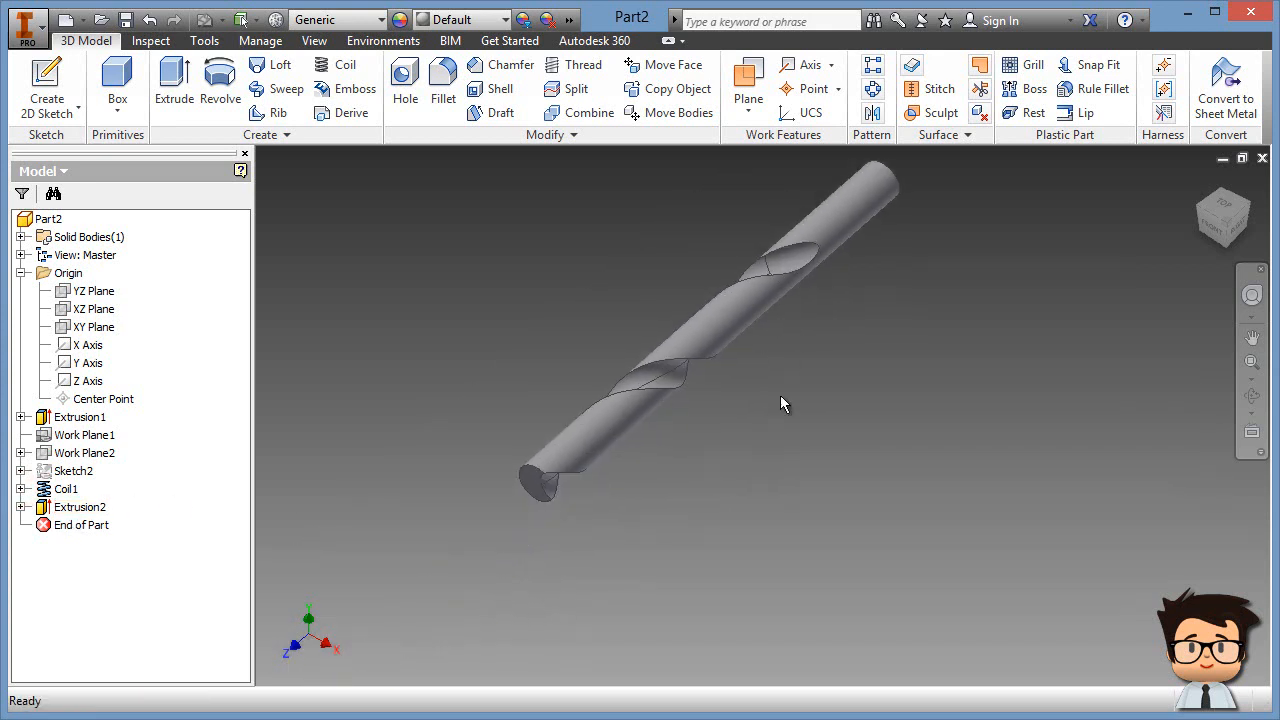
pyautogui.scroll(5, 525, 500)
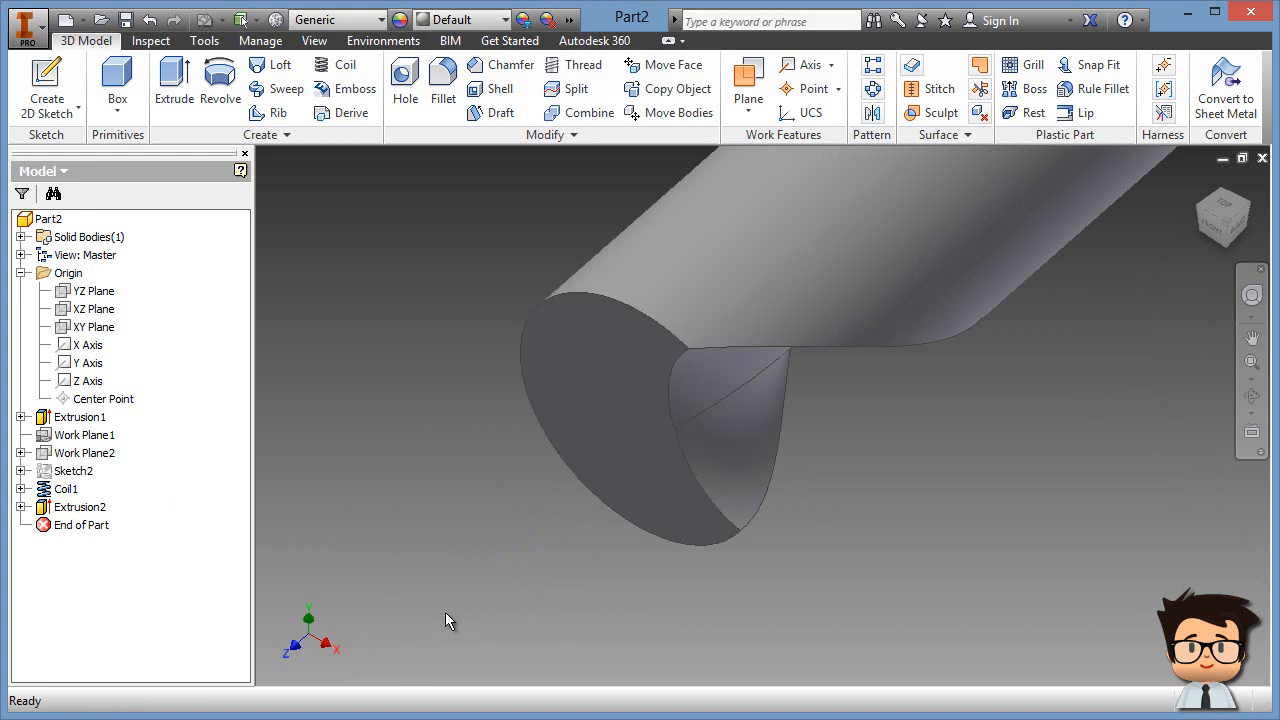
pyautogui.scroll(-5, 548, 583)
pyautogui.moveTo(1066, 508); pyautogui.dragTo(755, 627, button='middle')
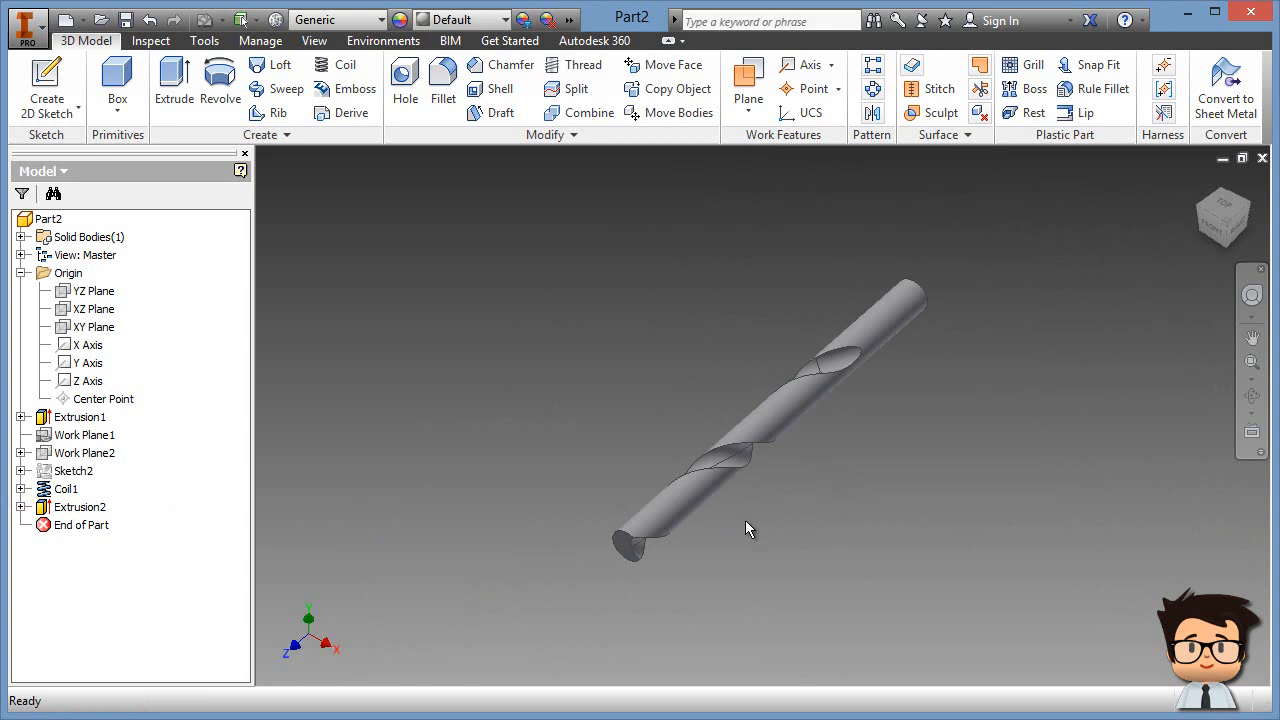
pyautogui.keyDown('shift'); pyautogui.moveTo(742, 582); pyautogui.dragTo(704, 568, button='middle'); pyautogui.keyUp('shift')
pyautogui.scroll(-3, 624, 565)
pyautogui.scroll(-3, 624, 564)
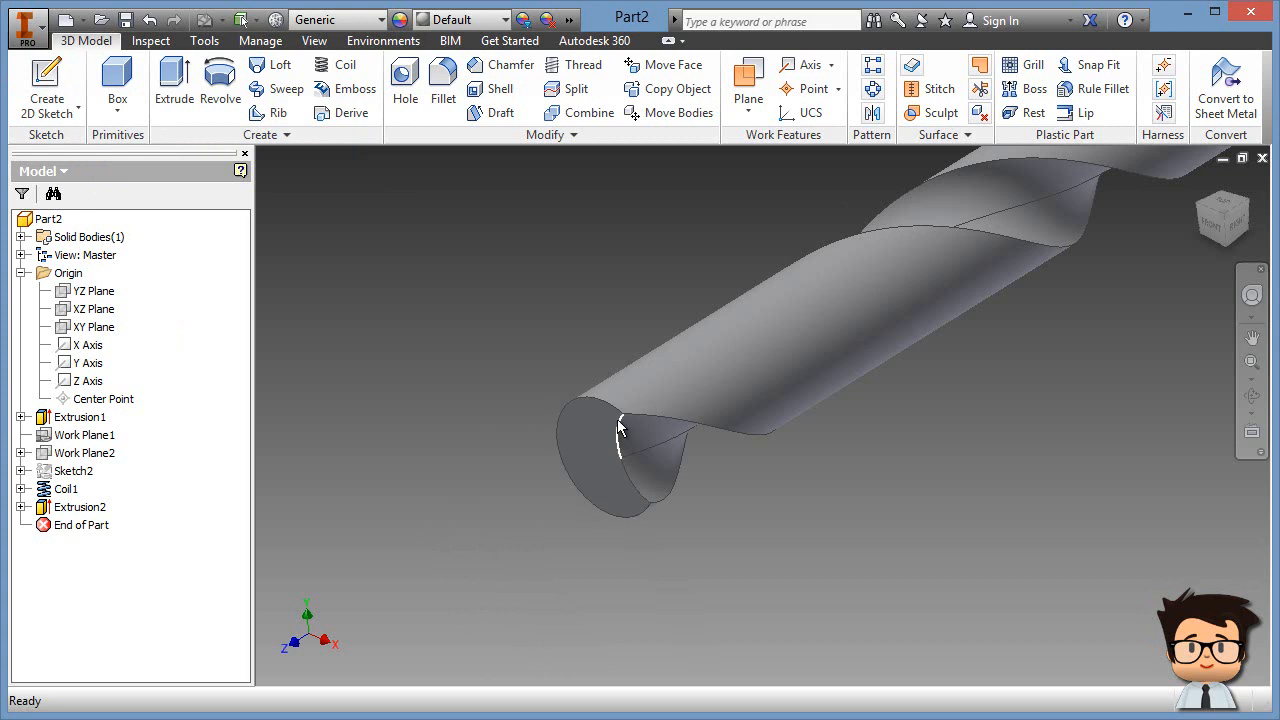
# Step: Start a sketch on the drill's end face and draw a line joining the flute edge's ends
pyautogui.click(48, 82)
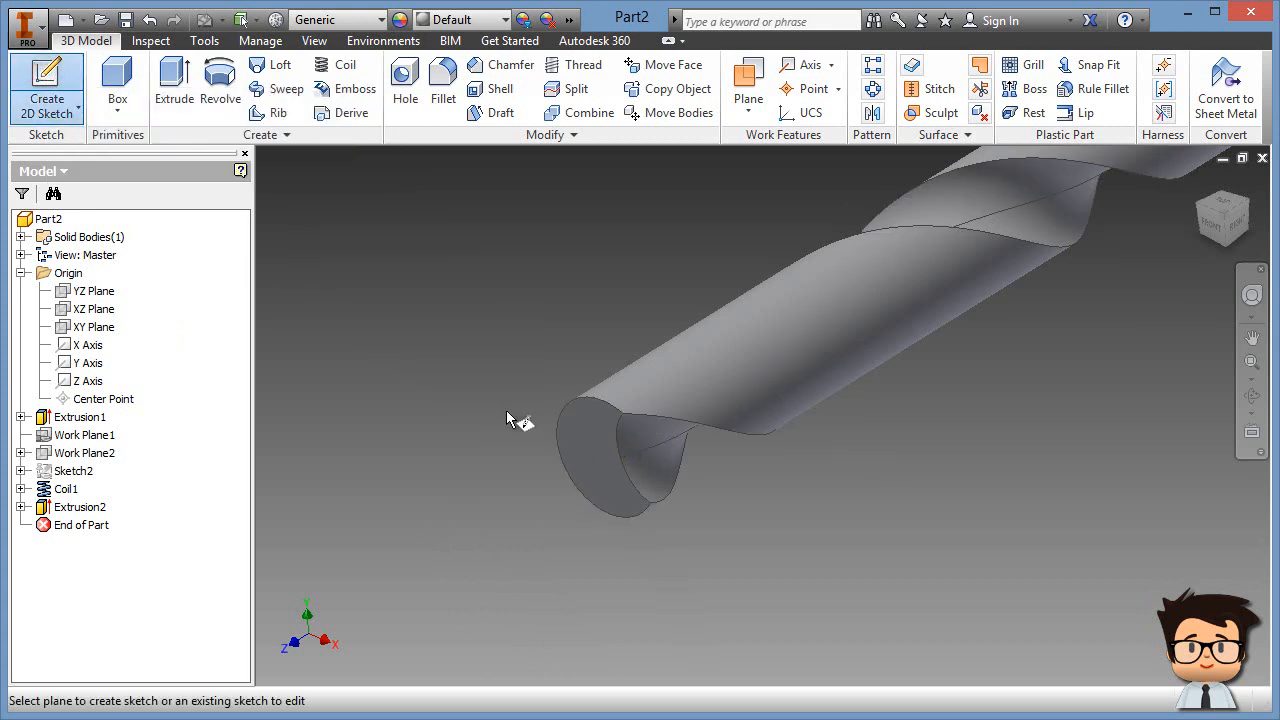
pyautogui.click(597, 452)
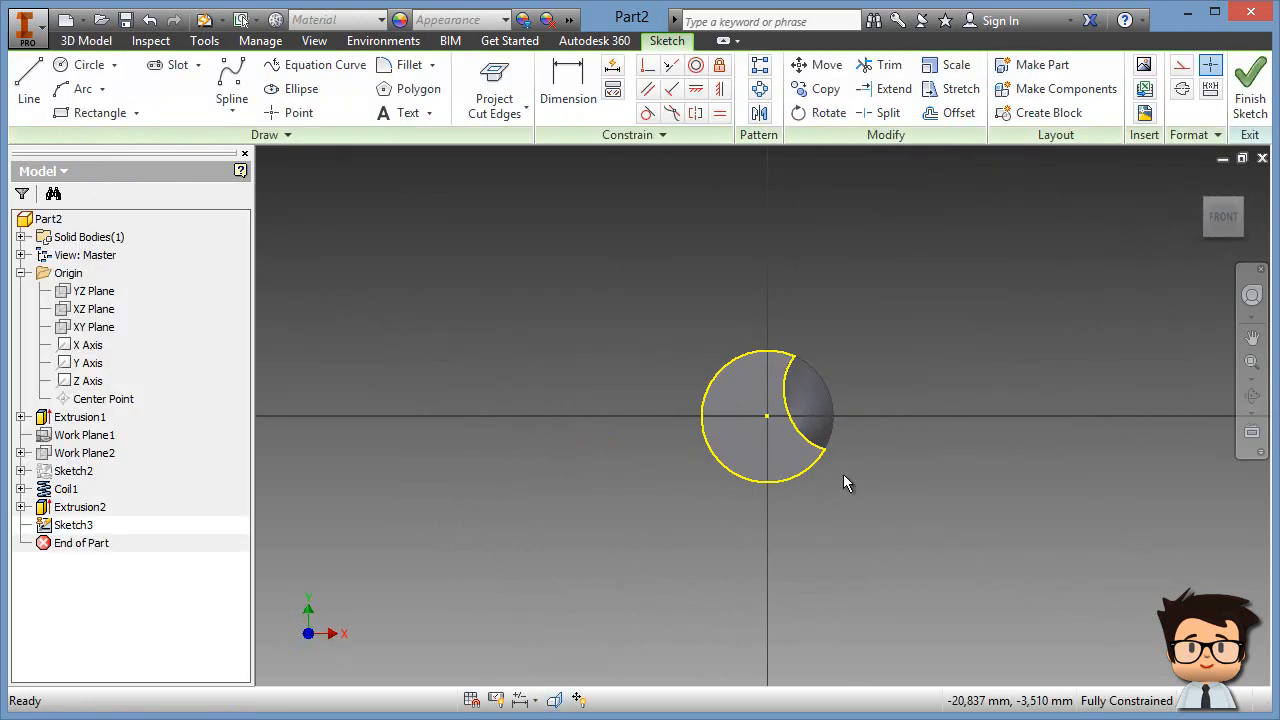
pyautogui.scroll(3, 879, 446)
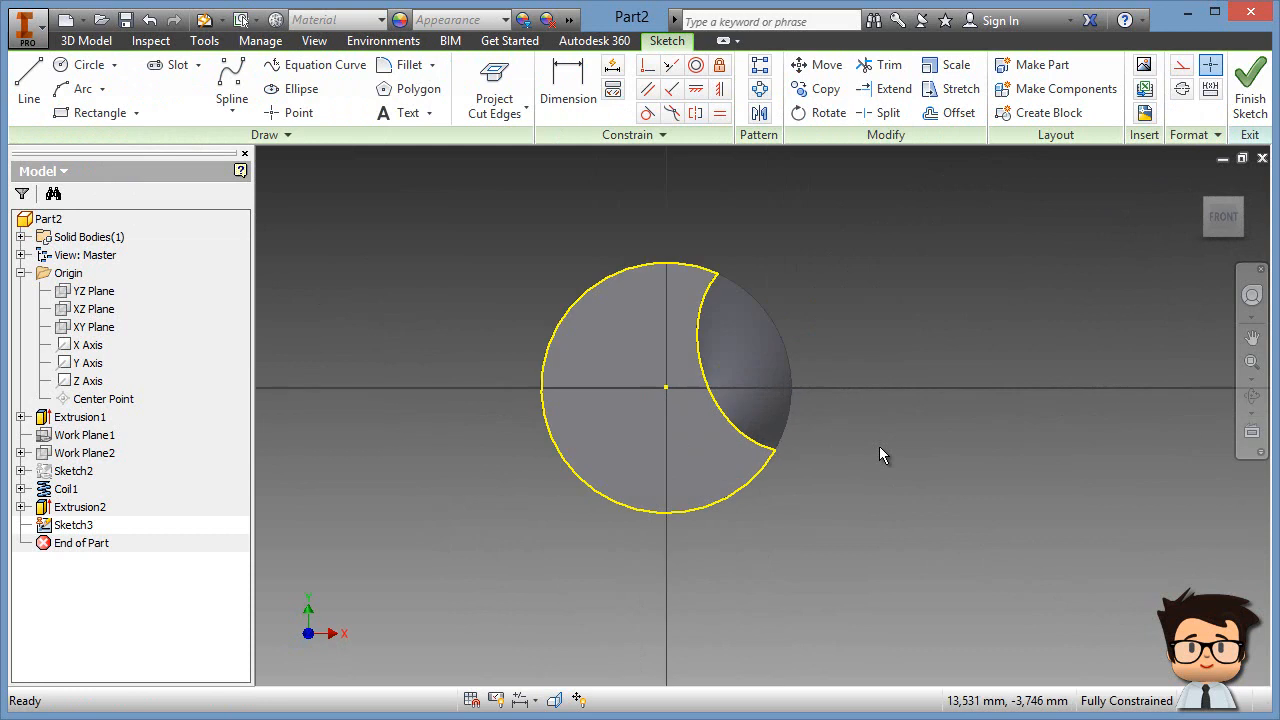
pyautogui.click(29, 75)
pyautogui.scroll(3, 749, 271)
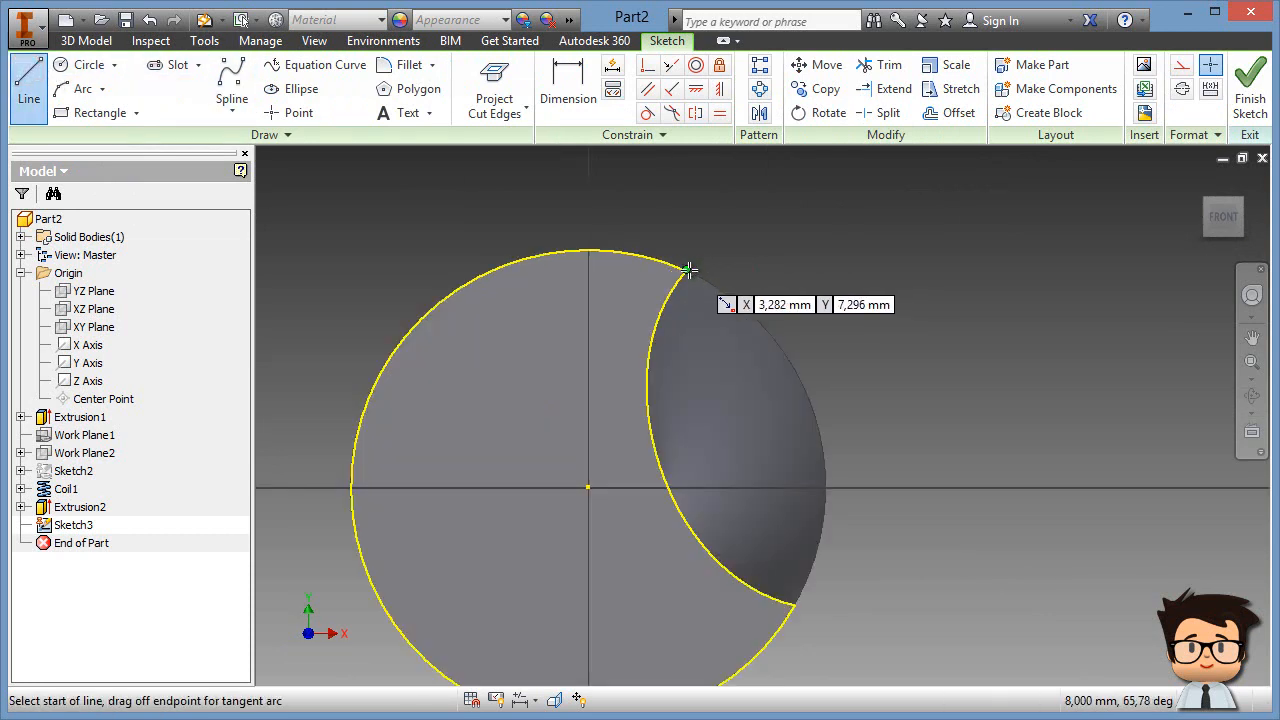
pyautogui.click(685, 270)
pyautogui.click(795, 605)
# Step: Draw a long line across the end-face circle, then end the Line tool
pyautogui.scroll(-3, 884, 468)
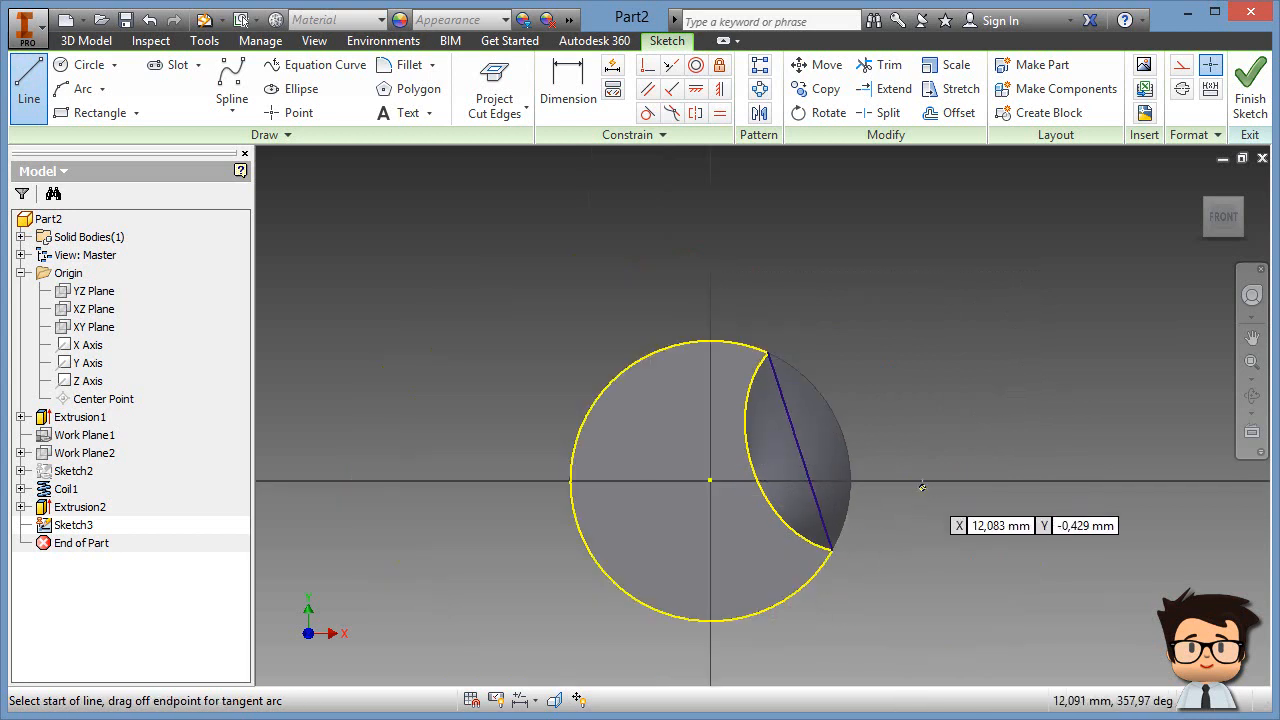
pyautogui.moveTo(923, 486); pyautogui.dragTo(917, 443, button='middle')
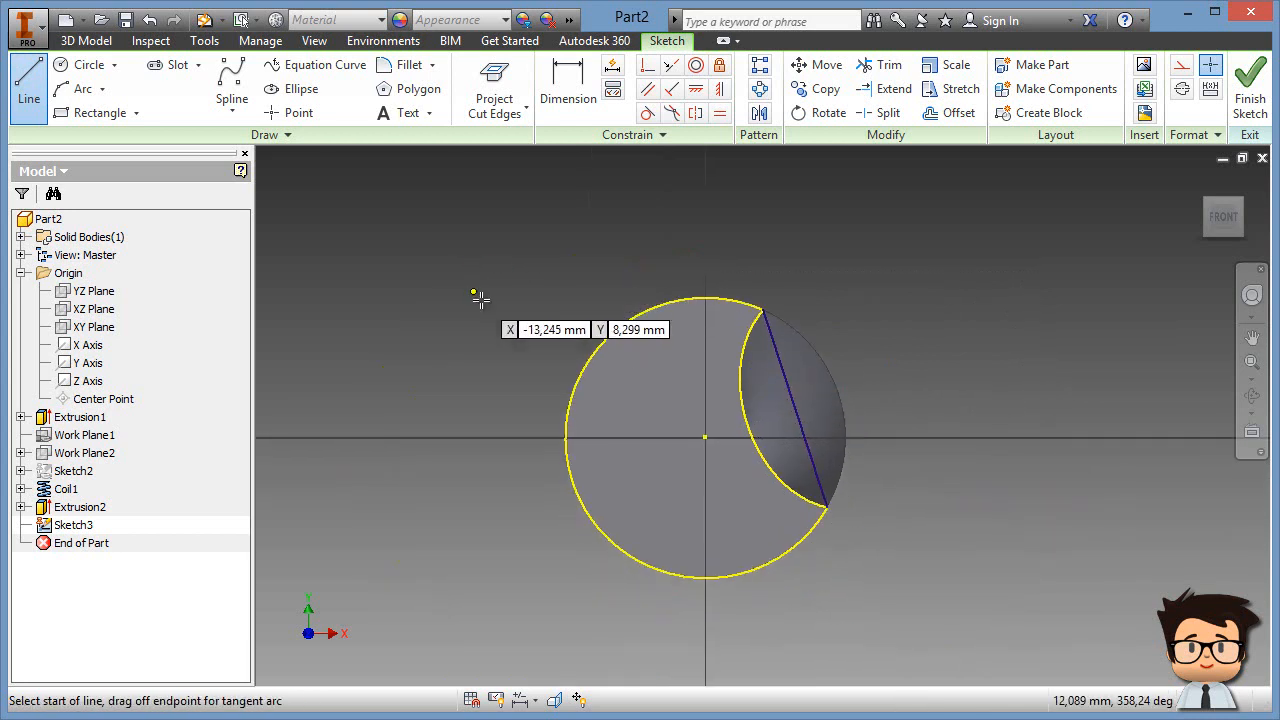
pyautogui.click(513, 224)
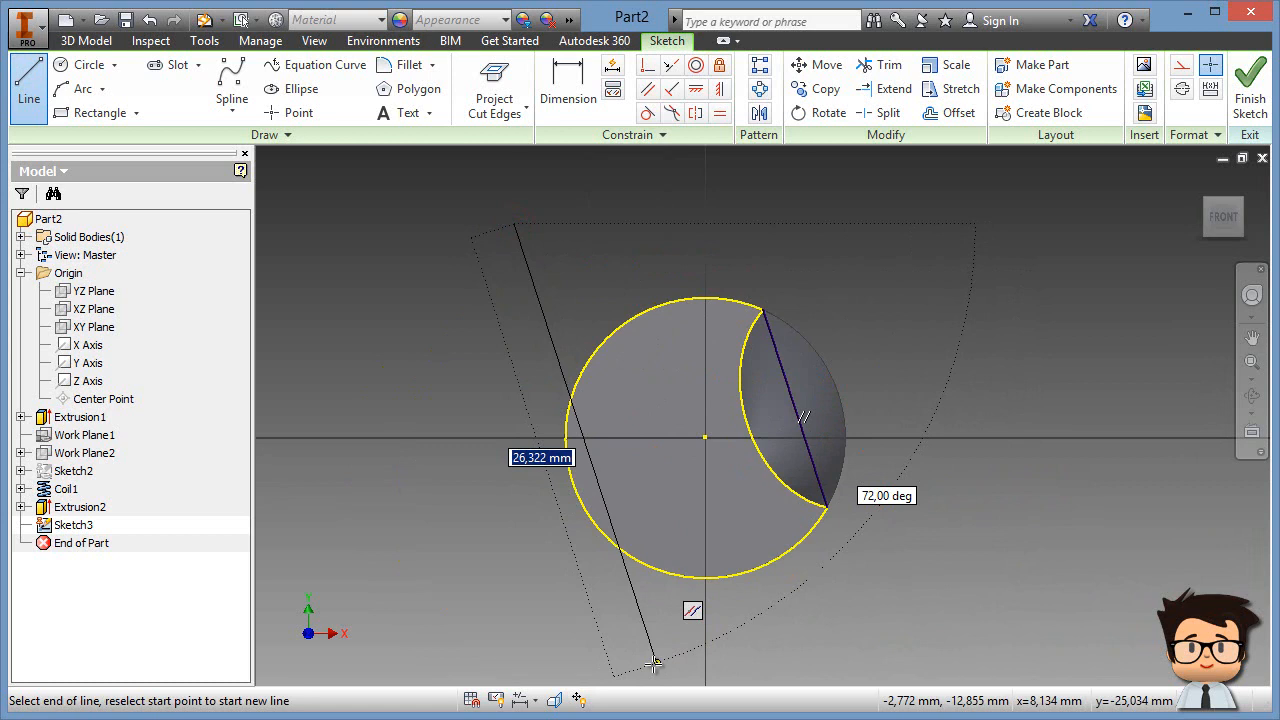
pyautogui.click(808, 636)
pyautogui.rightClick(930, 316)
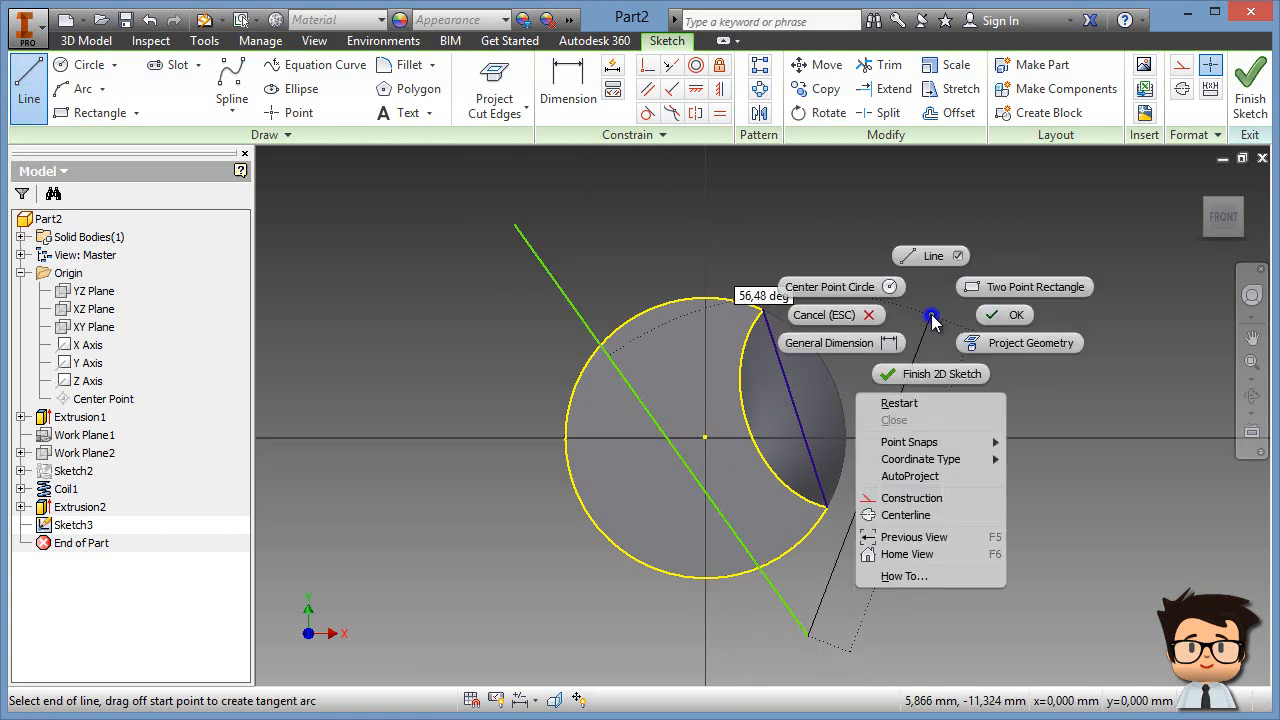
pyautogui.click(995, 316)
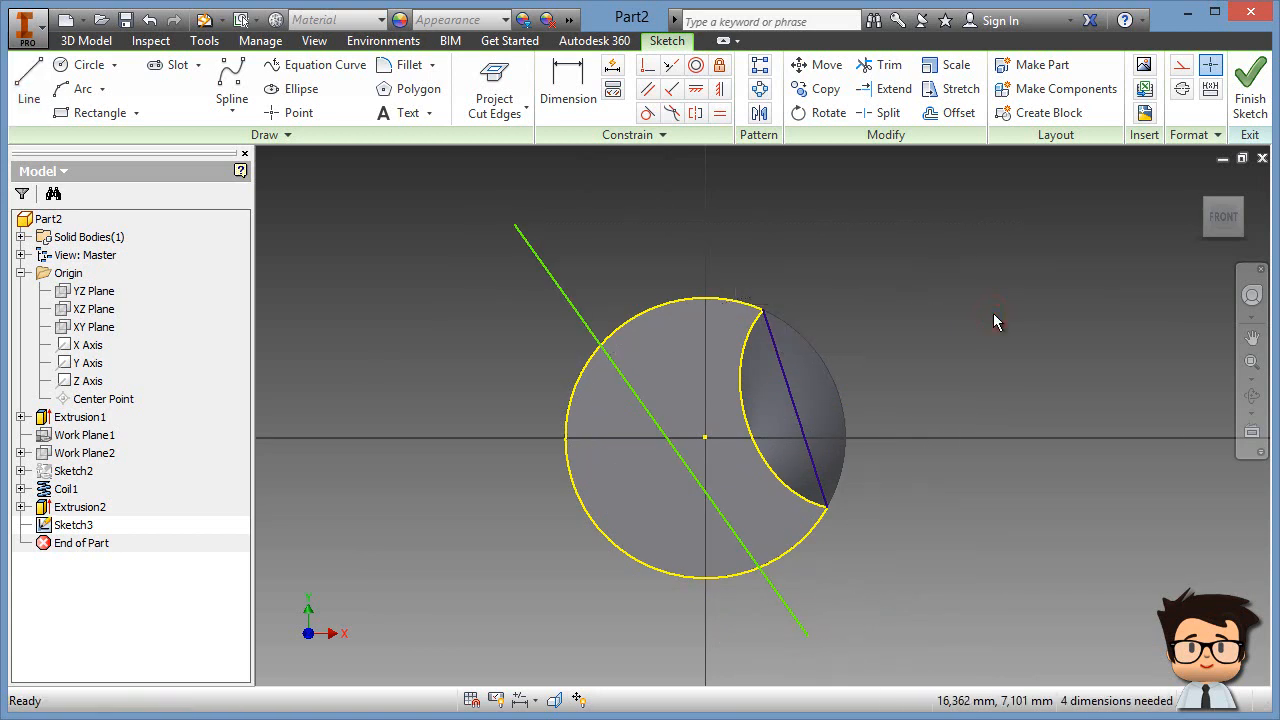
# Step: Make the long line parallel to the flute line
pyautogui.click(648, 92)
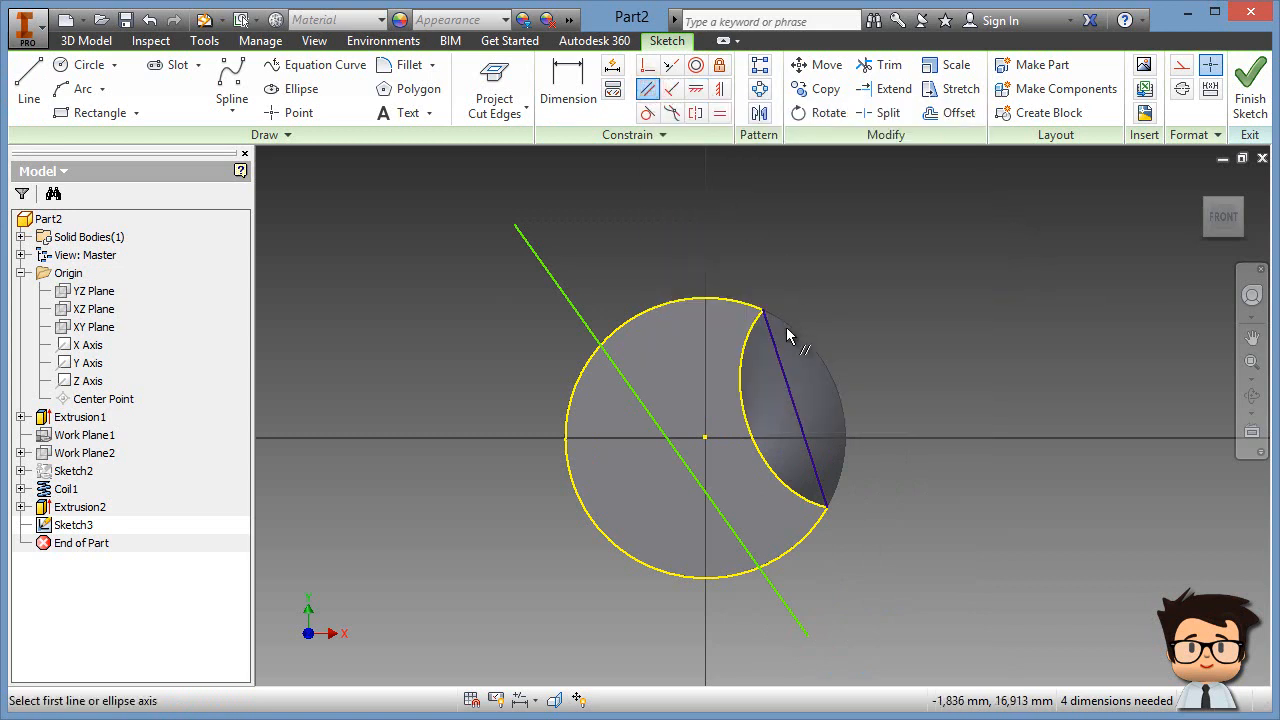
pyautogui.click(783, 364)
pyautogui.click(621, 380)
pyautogui.rightClick(677, 243)
pyautogui.click(733, 241)
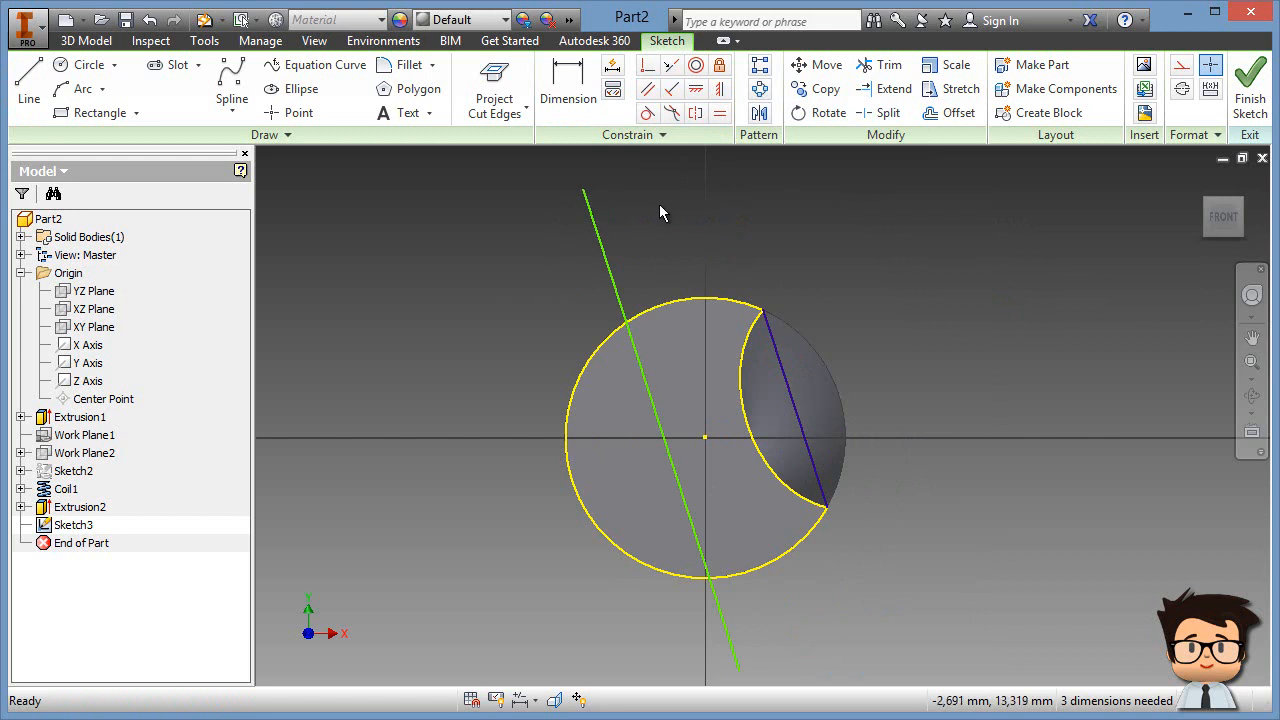
# Step: Make both line endpoints coincident with the circle and its midpoint with the origin, then finish the sketch
pyautogui.click(647, 68)
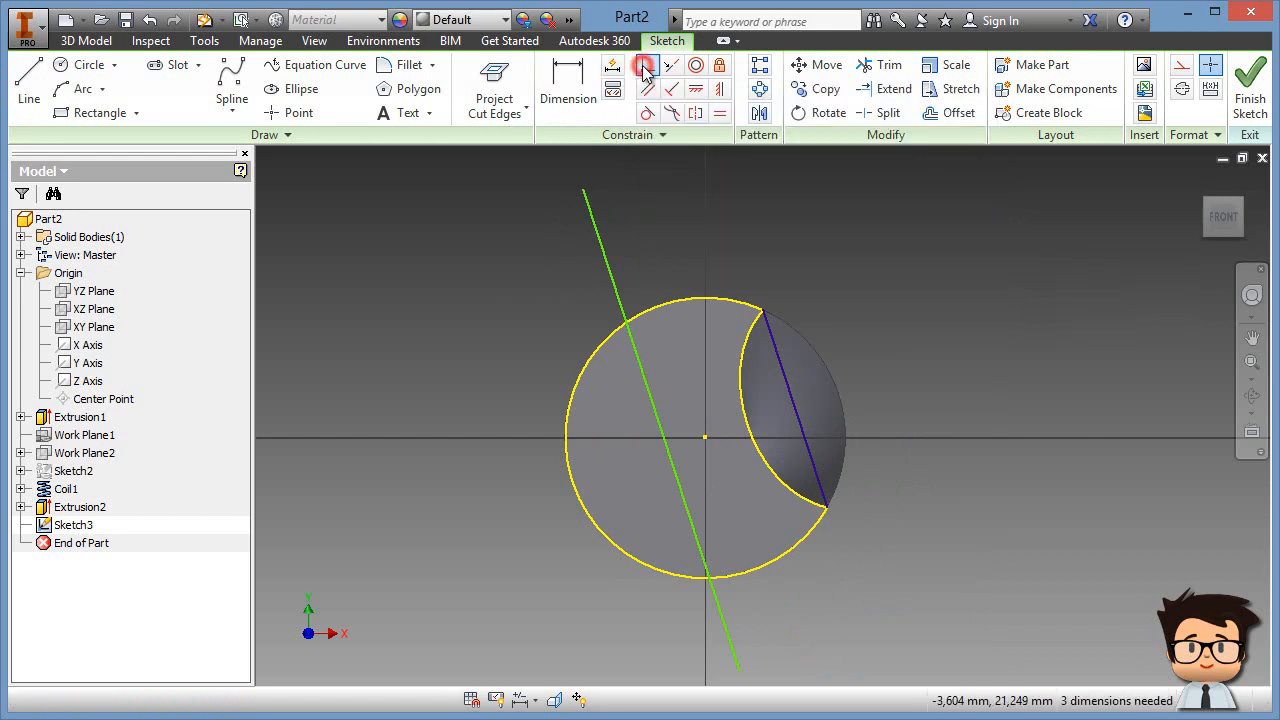
pyautogui.click(585, 191)
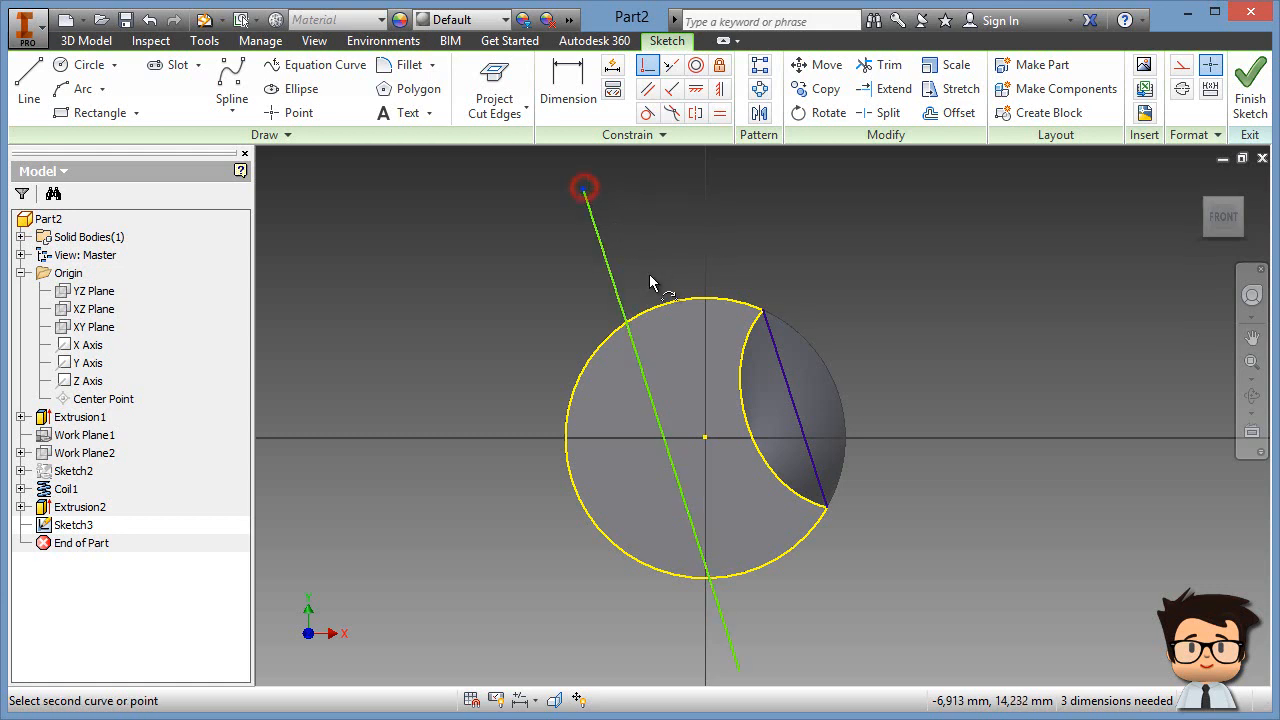
pyautogui.click(654, 304)
pyautogui.moveTo(823, 601); pyautogui.dragTo(788, 482, button='middle')
pyautogui.click(765, 675)
pyautogui.click(676, 460)
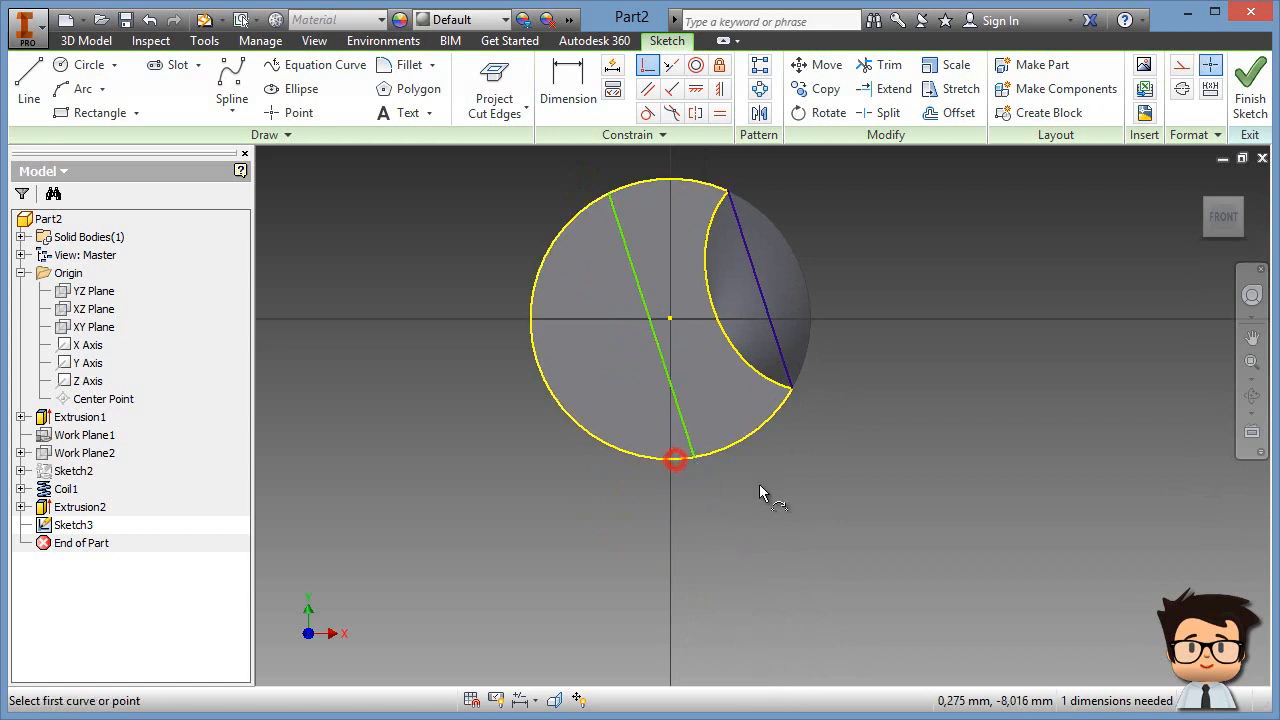
pyautogui.moveTo(726, 483); pyautogui.dragTo(766, 555, button='middle')
pyautogui.click(652, 399)
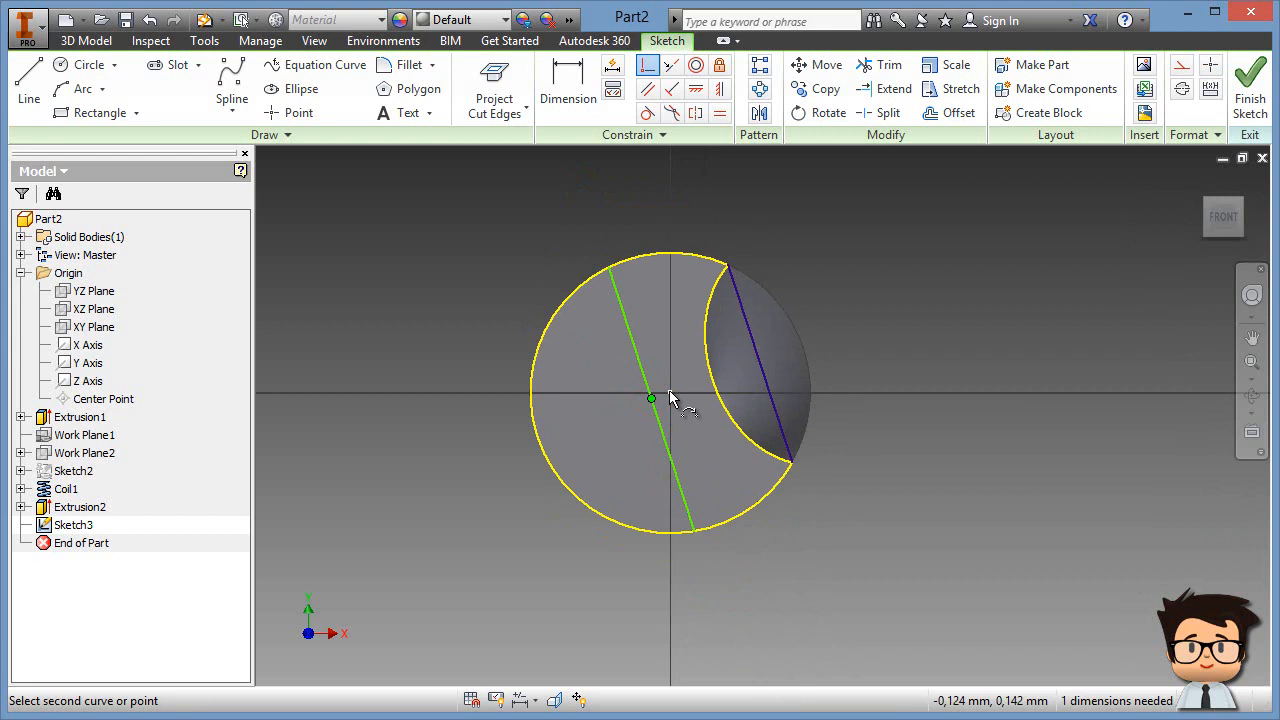
pyautogui.click(670, 392)
pyautogui.rightClick(909, 327)
pyautogui.click(990, 326)
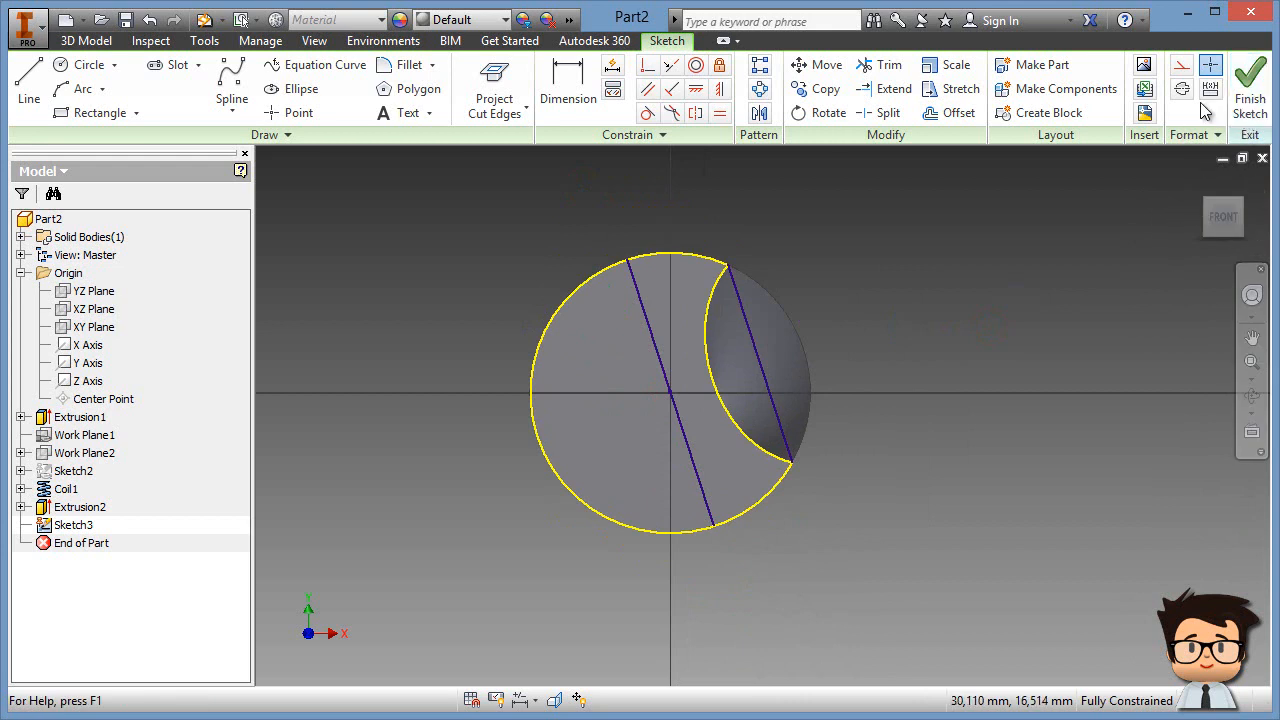
pyautogui.click(1250, 88)
# Step: Create Work Plane3 through Sketch3's centre line at 90° to the drill's end face
pyautogui.moveTo(686, 550); pyautogui.dragTo(629, 565, button='middle')
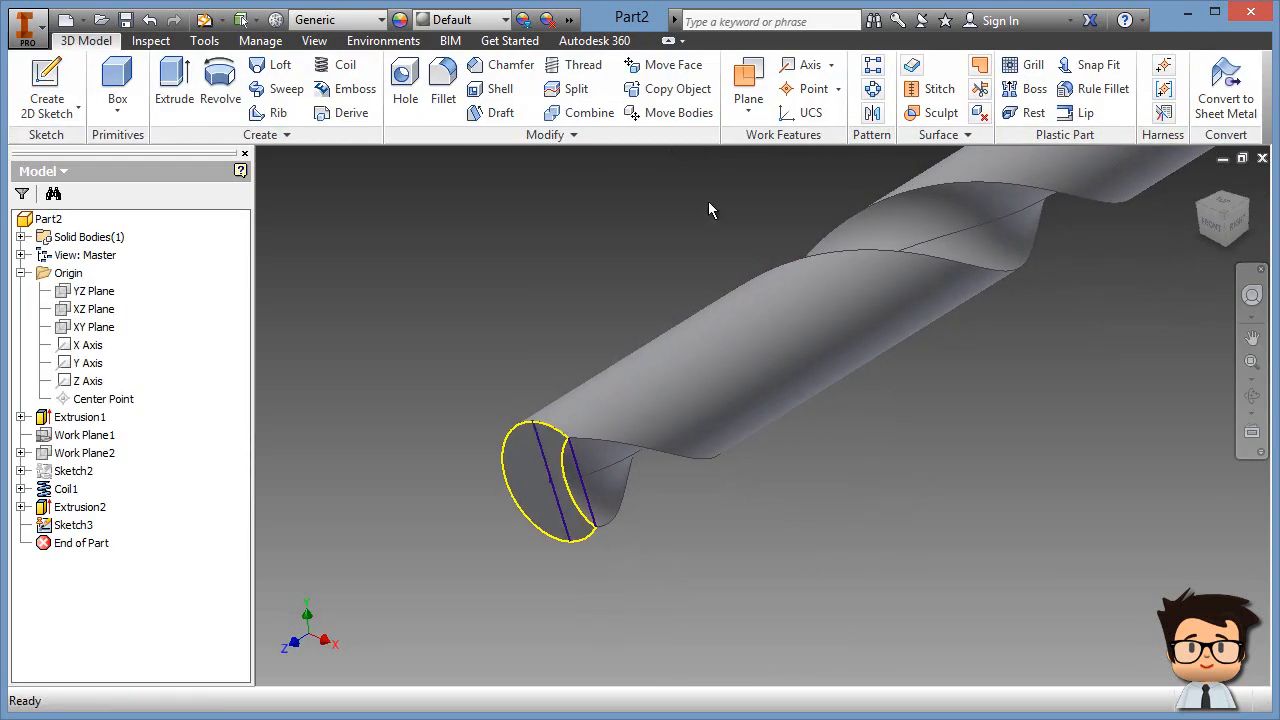
pyautogui.click(750, 78)
pyautogui.scroll(4, 449, 486)
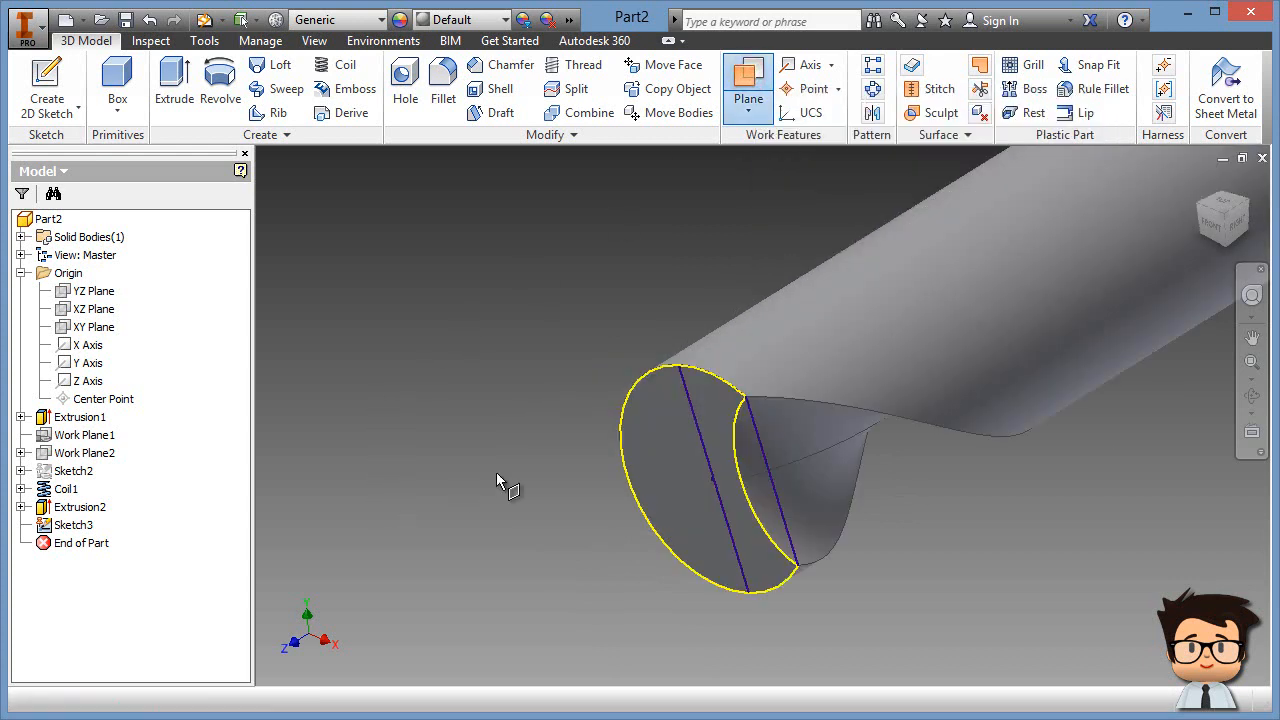
pyautogui.click(700, 430)
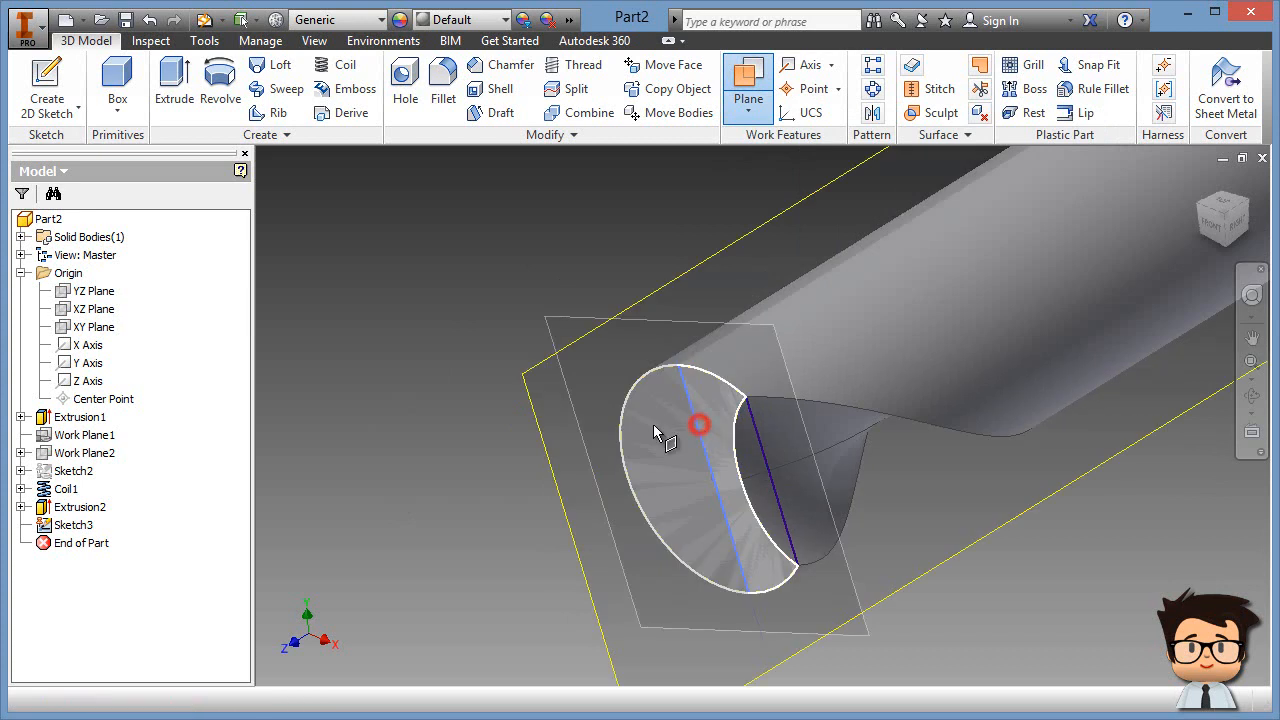
pyautogui.scroll(-3, 365, 486)
pyautogui.click(536, 460)
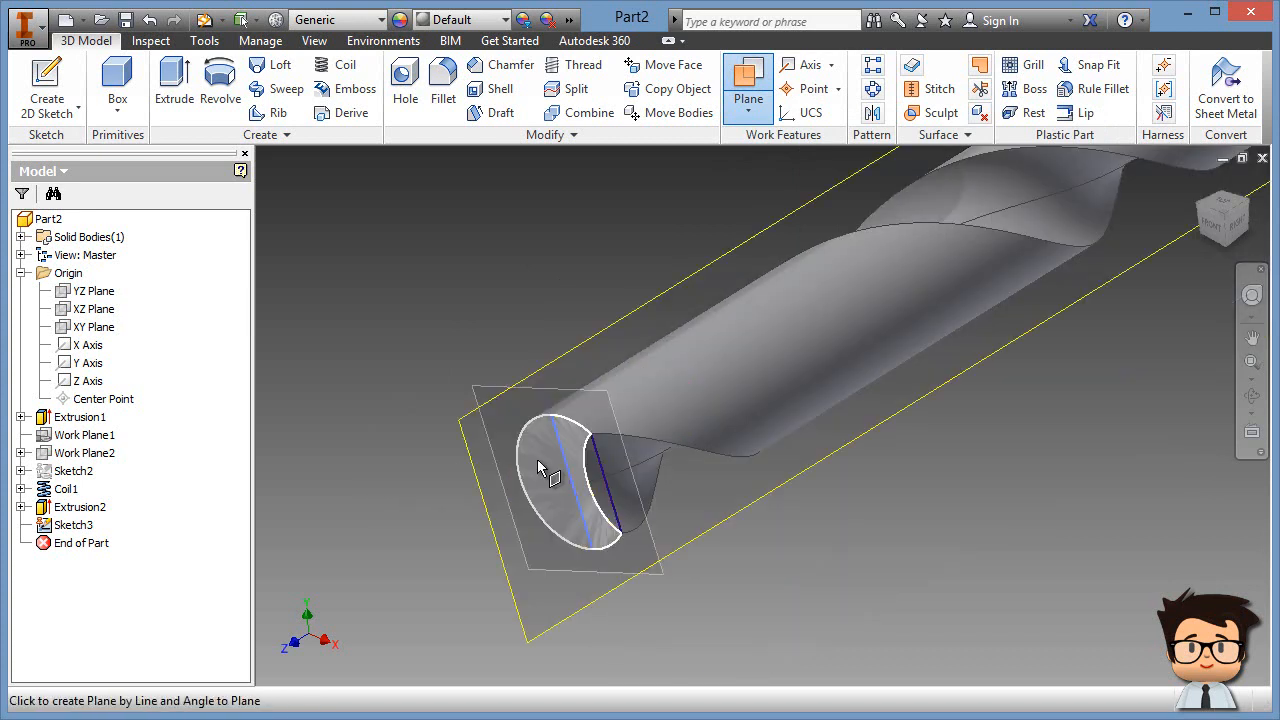
pyautogui.moveTo(668, 637)
pyautogui.keyDown('shift'); pyautogui.mouseDown(button='middle')
pyautogui.moveTo(691, 539)
pyautogui.moveTo(694, 626)
pyautogui.moveTo(680, 624)
pyautogui.mouseUp(button='middle'); pyautogui.keyUp('shift')
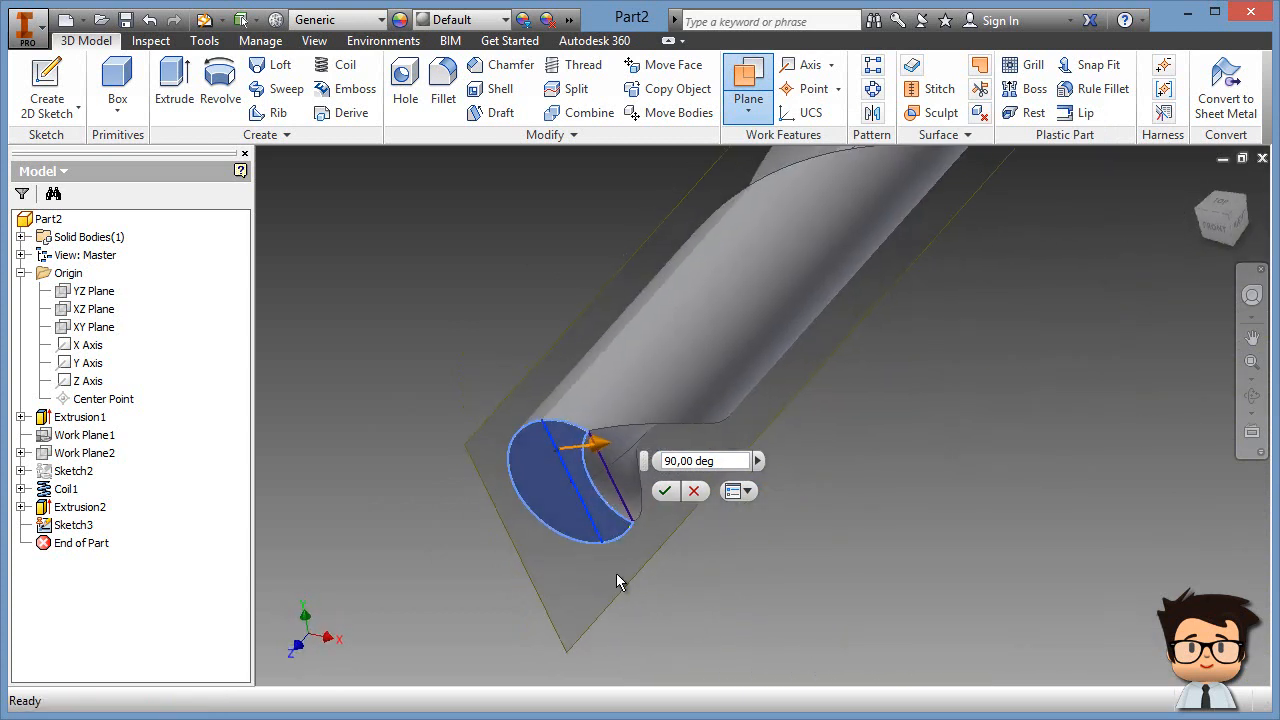
pyautogui.moveTo(715, 461)
pyautogui.mouseDown()
pyautogui.moveTo(660, 469)
pyautogui.moveTo(709, 466)
pyautogui.mouseUp()
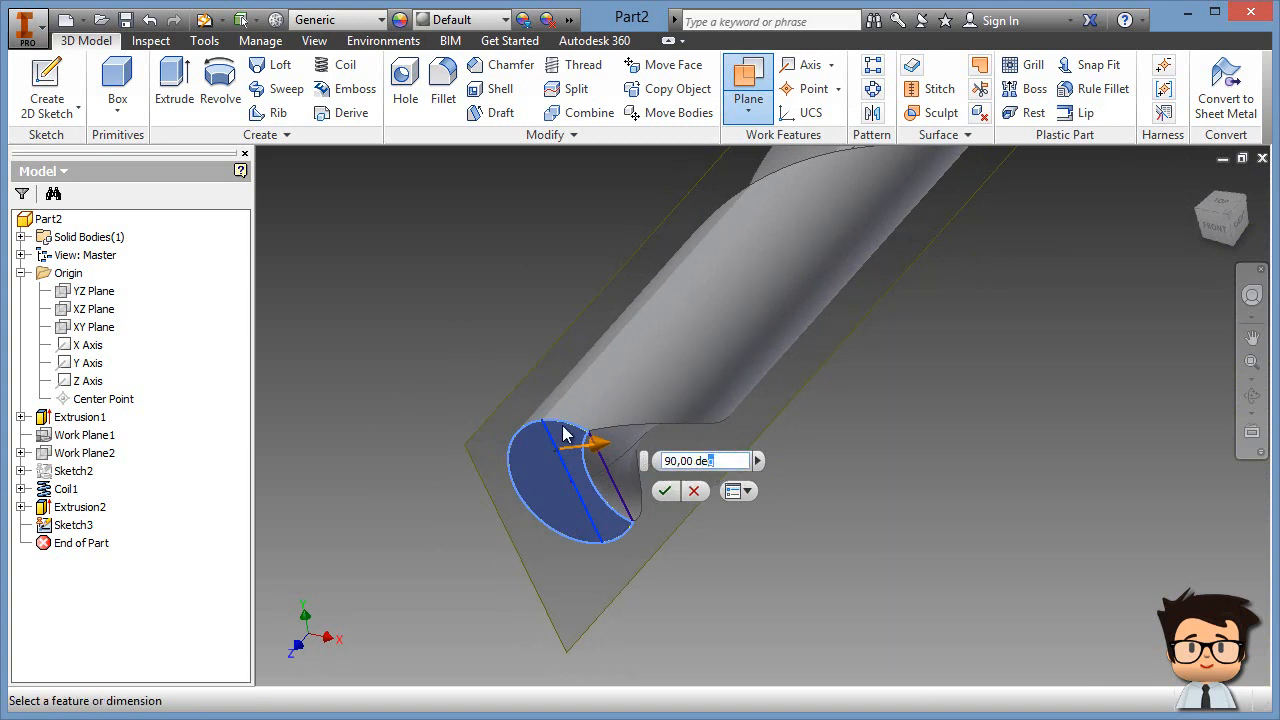
pyautogui.click(664, 491)
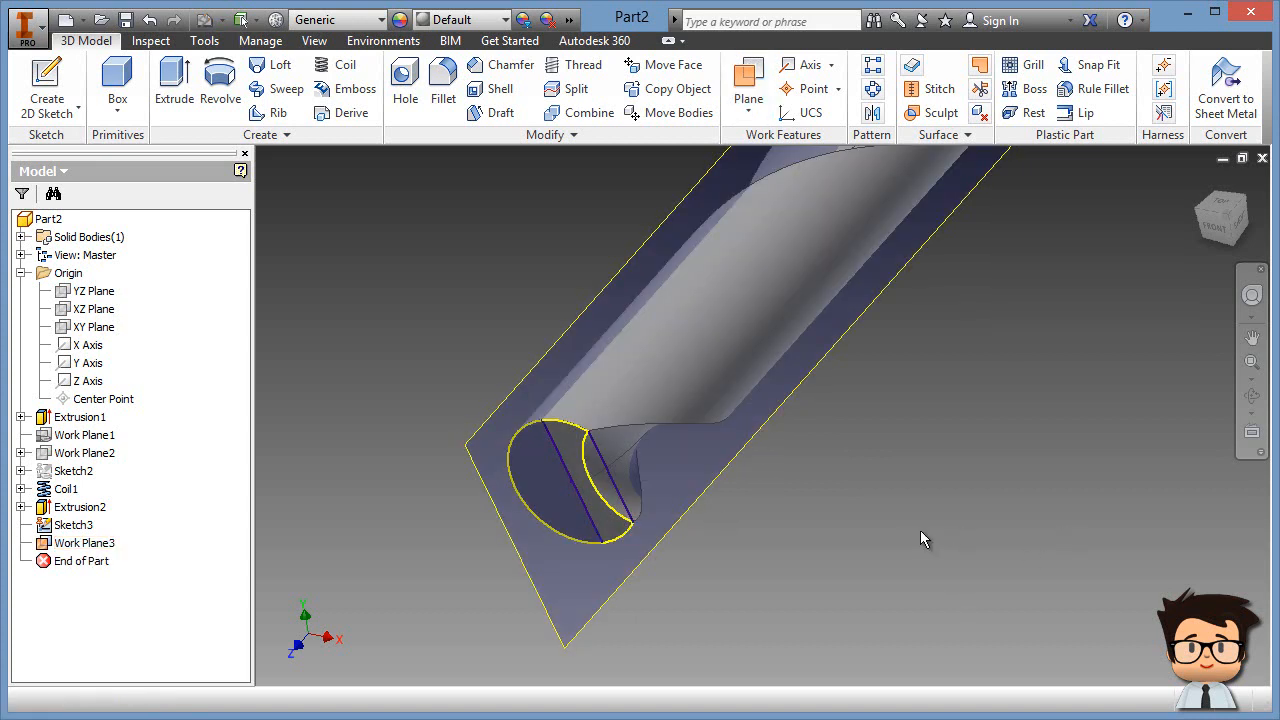
pyautogui.click(47, 82)
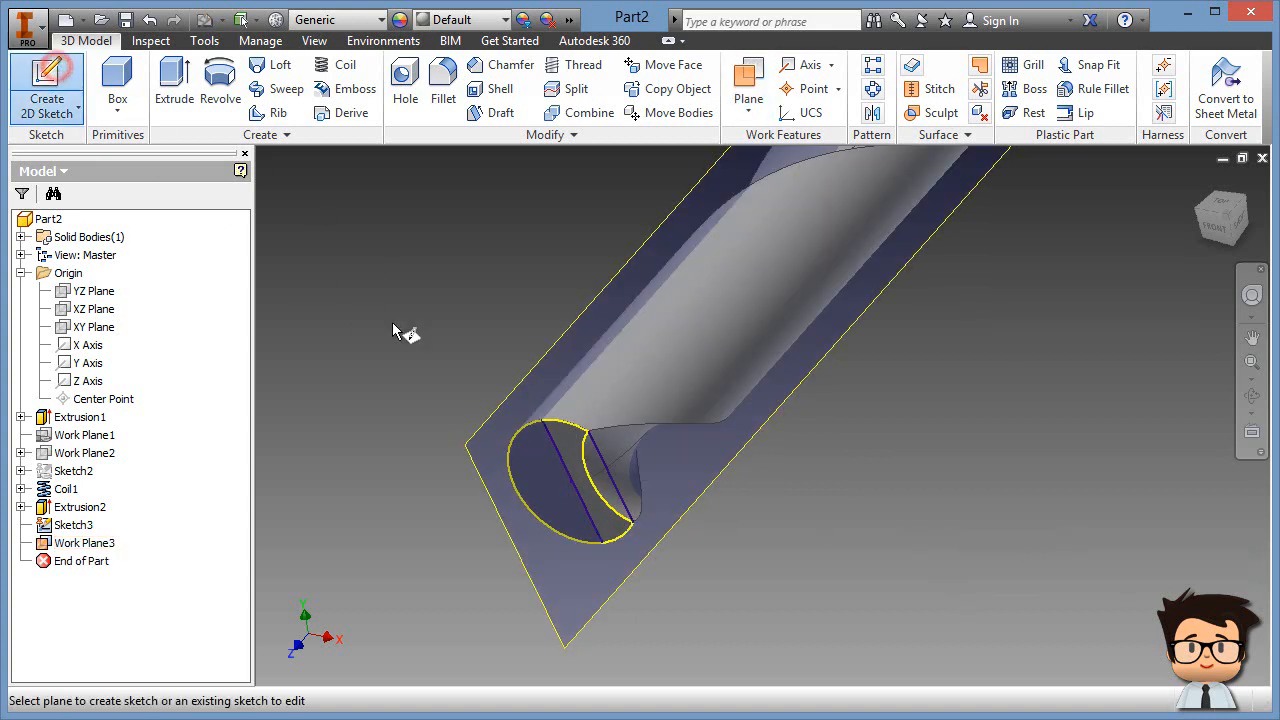
# Step: Start a sketch on Work Plane3 and slice the drill graphics with F7
pyautogui.click(512, 388)
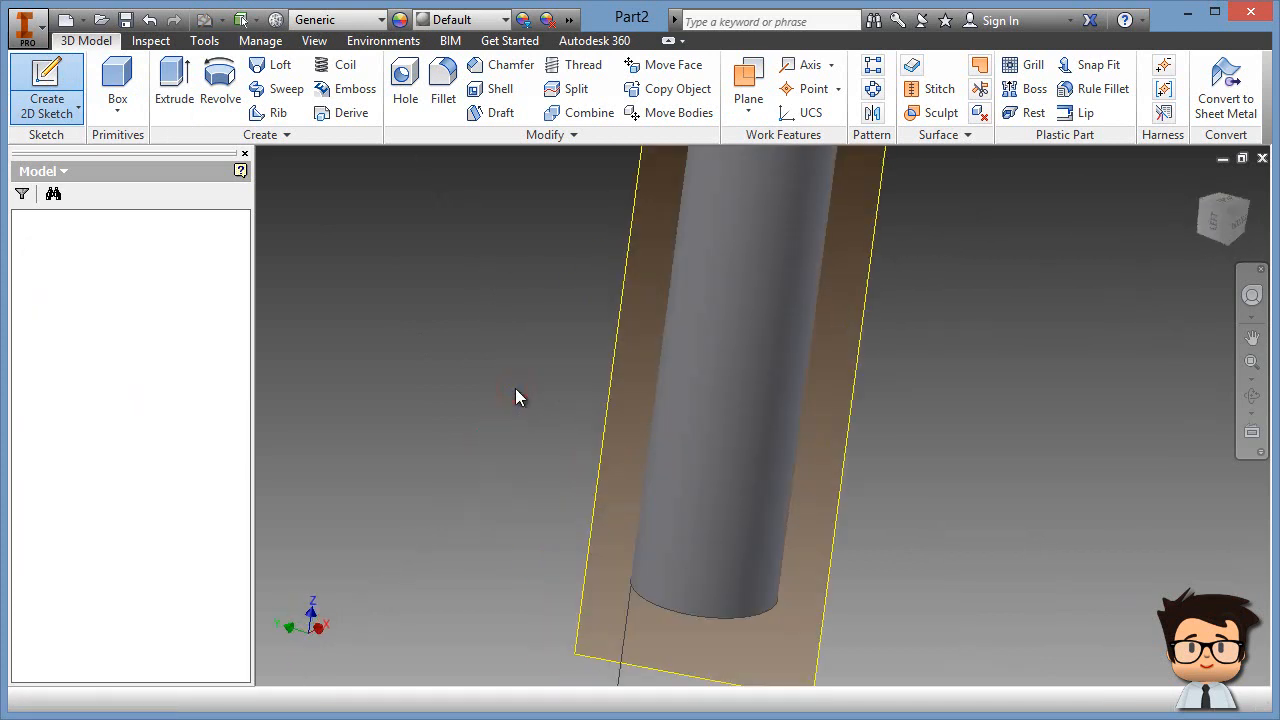
pyautogui.scroll(6, 745, 403)
pyautogui.moveTo(757, 343)
pyautogui.mouseDown(button='middle')
pyautogui.moveTo(753, 404)
pyautogui.moveTo(749, 364)
pyautogui.mouseUp(button='middle')
pyautogui.scroll(-3, 746, 360)
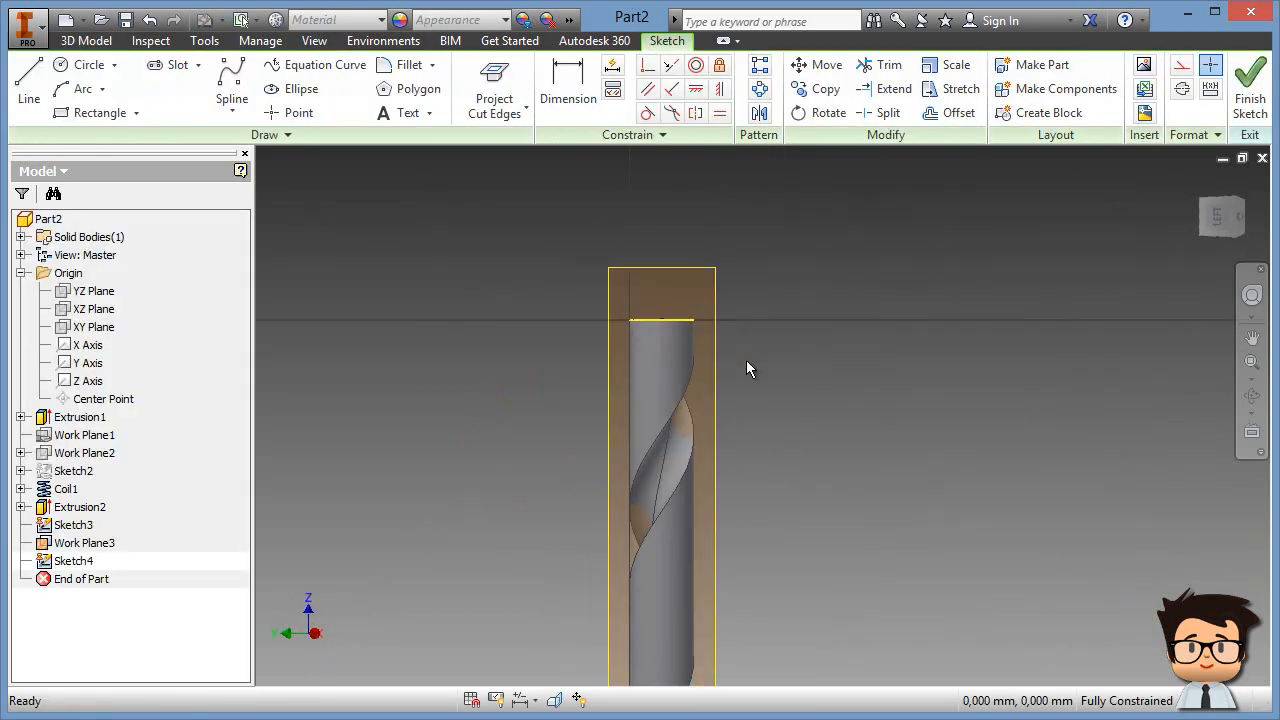
pyautogui.press('F7')
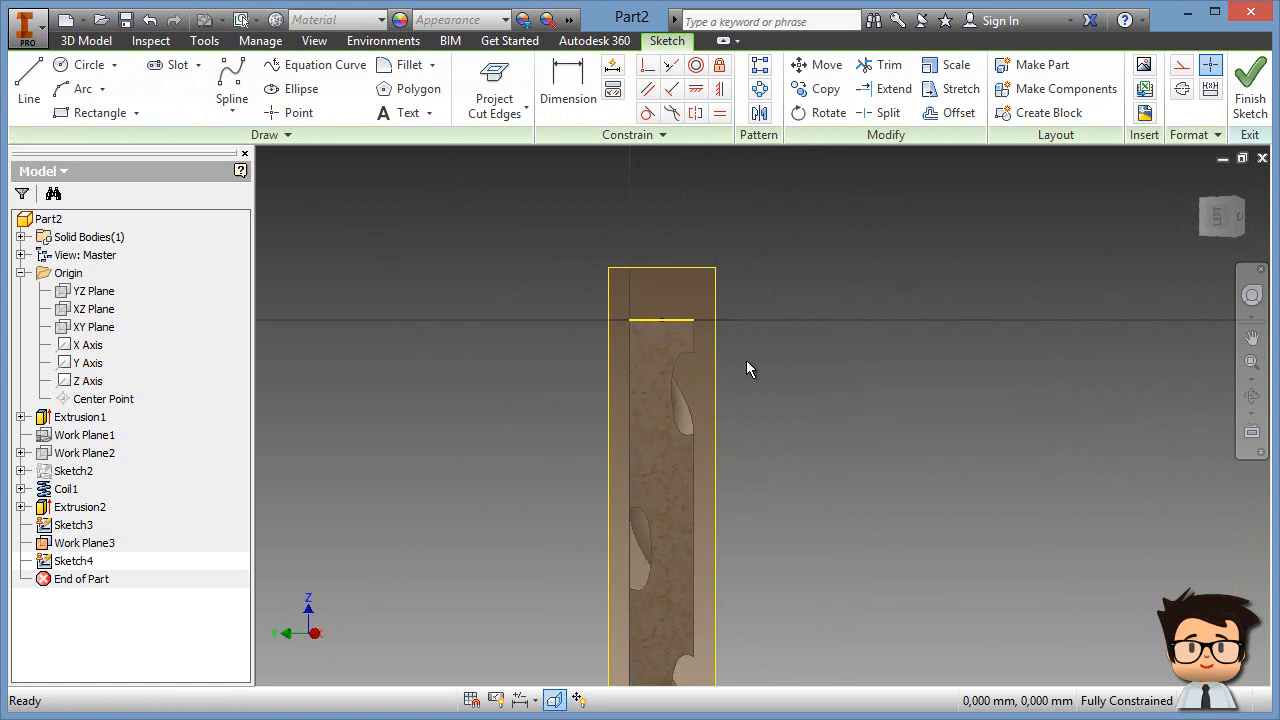
# Step: Hide Work Plane3 and Sketch3
pyautogui.rightClick(720, 280)
pyautogui.click(678, 496)
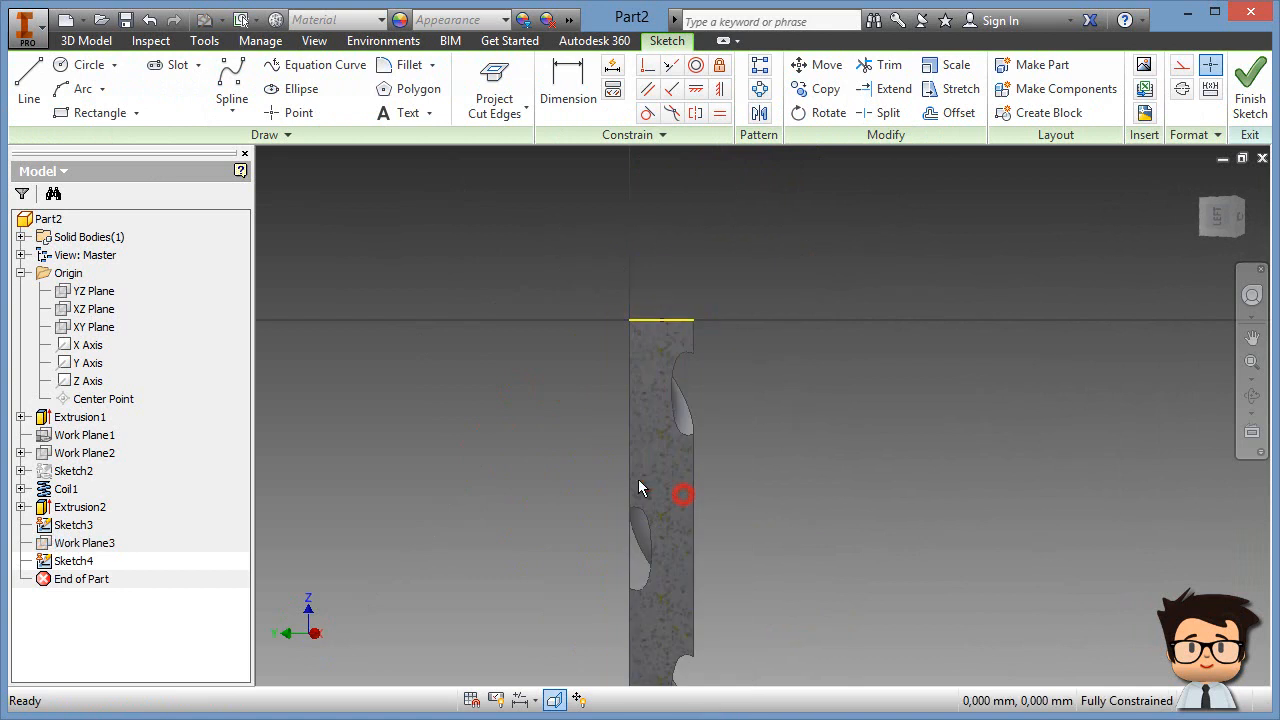
pyautogui.rightClick(76, 532)
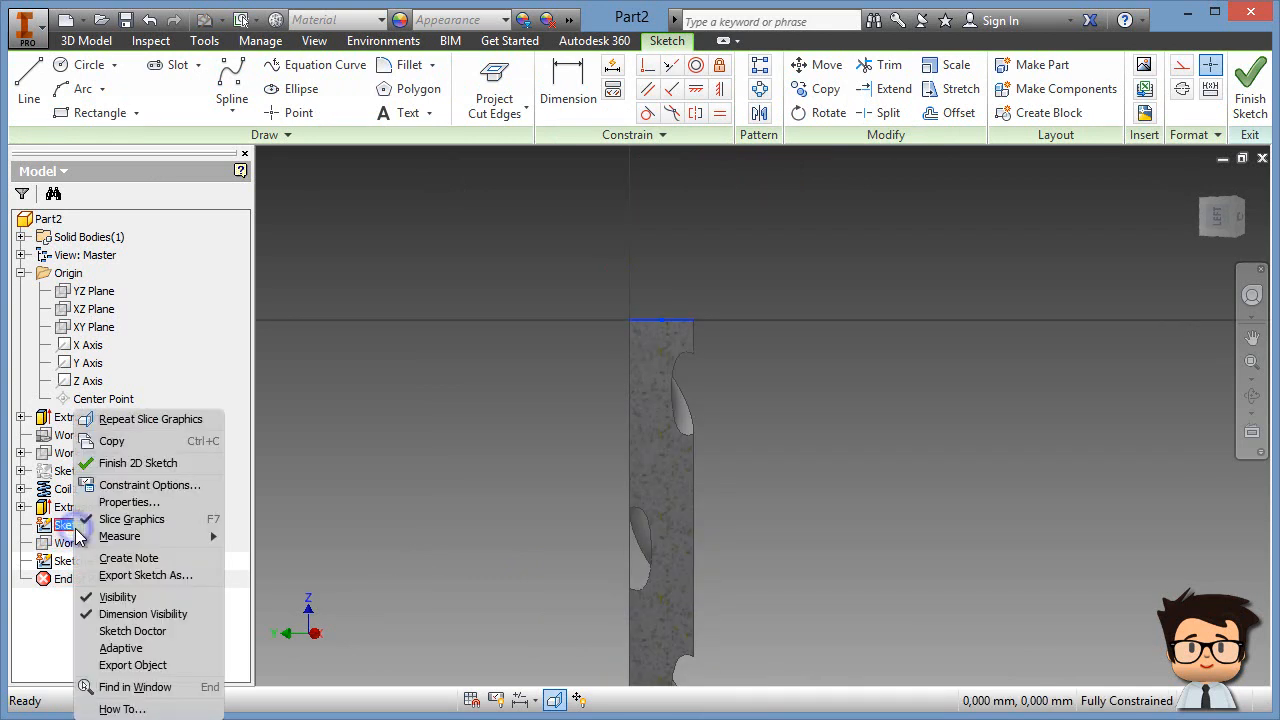
pyautogui.click(133, 604)
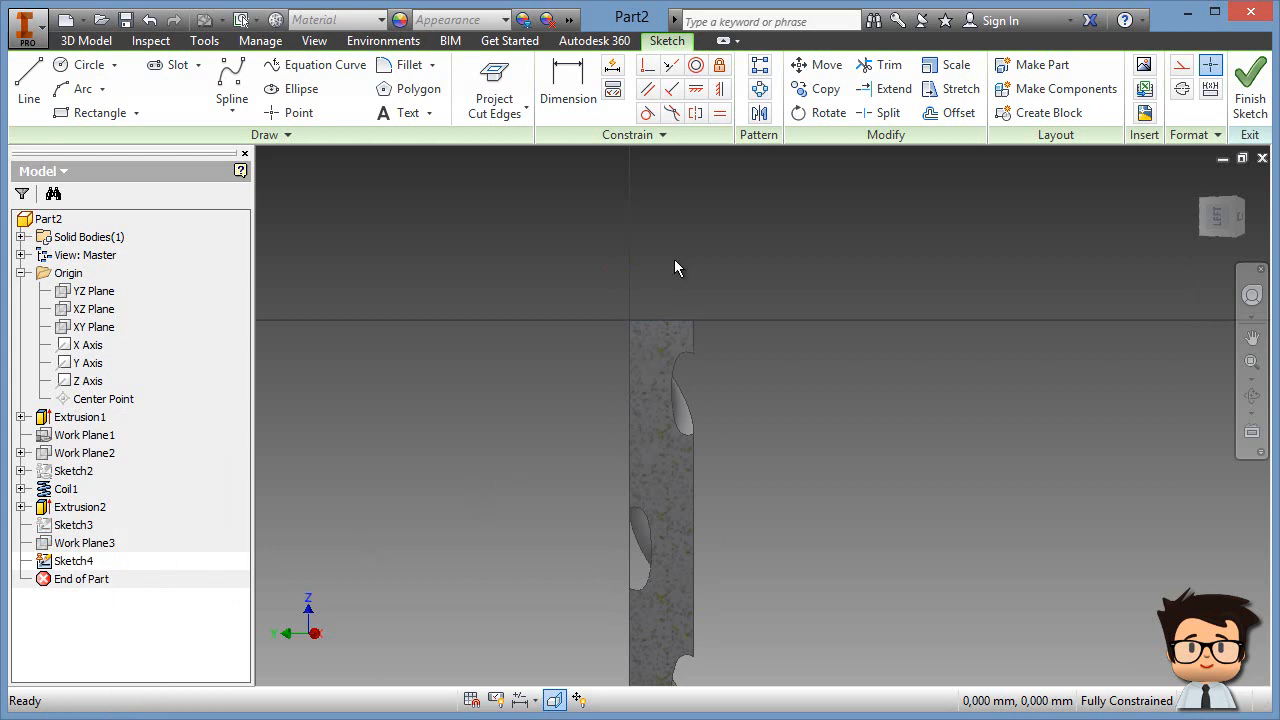
# Step: Switch to construction style and project the drill's cut edges into the sketch
pyautogui.scroll(5, 699, 338)
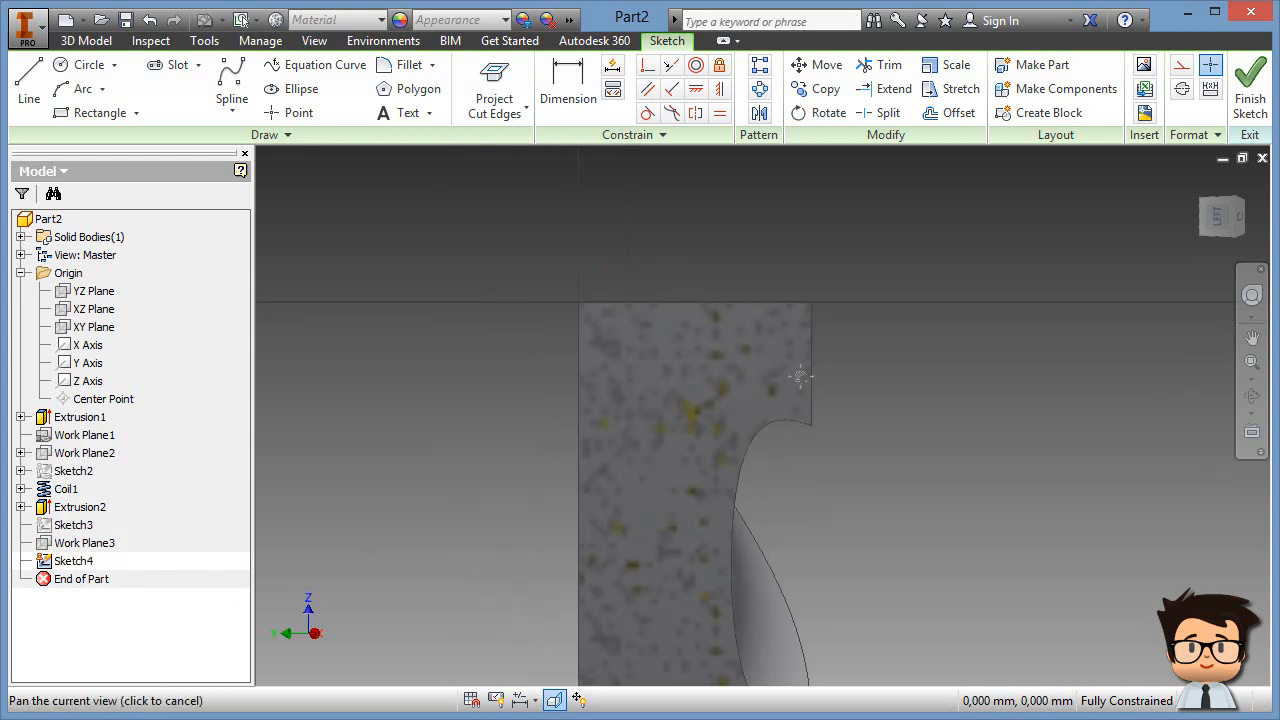
pyautogui.click(1183, 65)
pyautogui.scroll(-4, 989, 340)
pyautogui.moveTo(989, 340); pyautogui.dragTo(683, 280, button='middle')
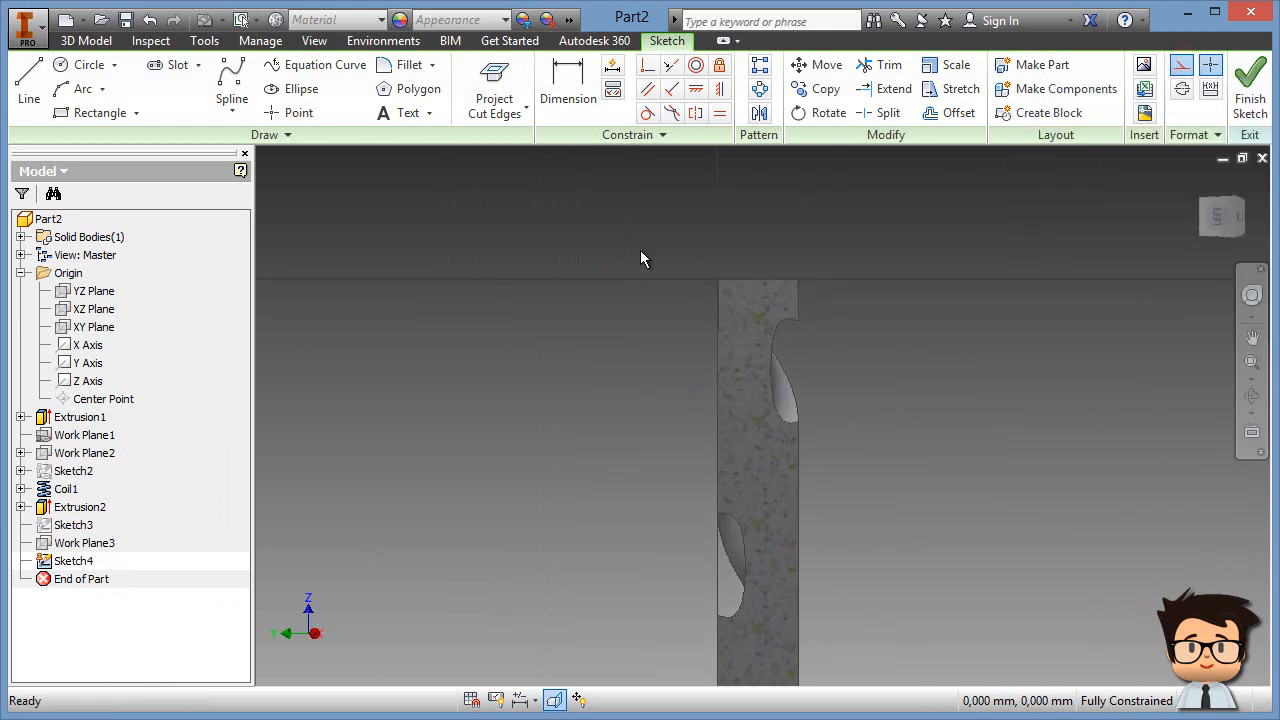
pyautogui.click(507, 104)
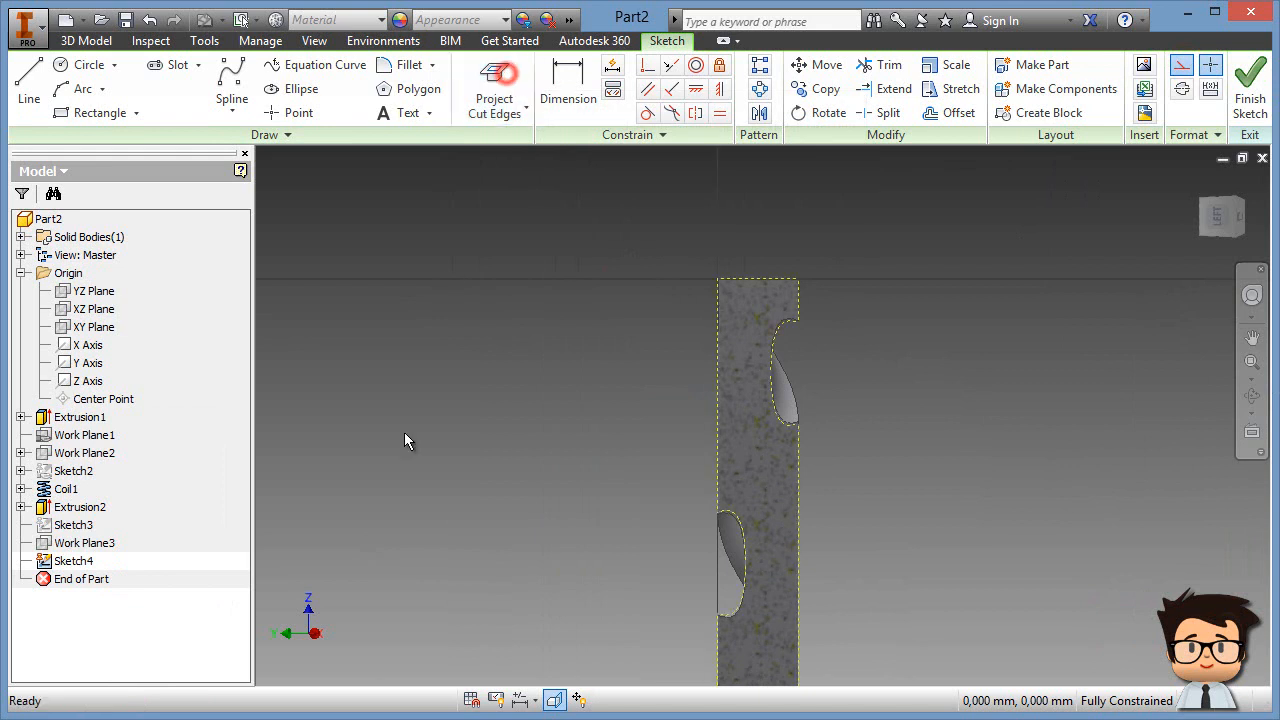
pyautogui.click(497, 112)
# Step: Finish projecting geometry and zoom in on the drill's cut end
pyautogui.click(514, 143)
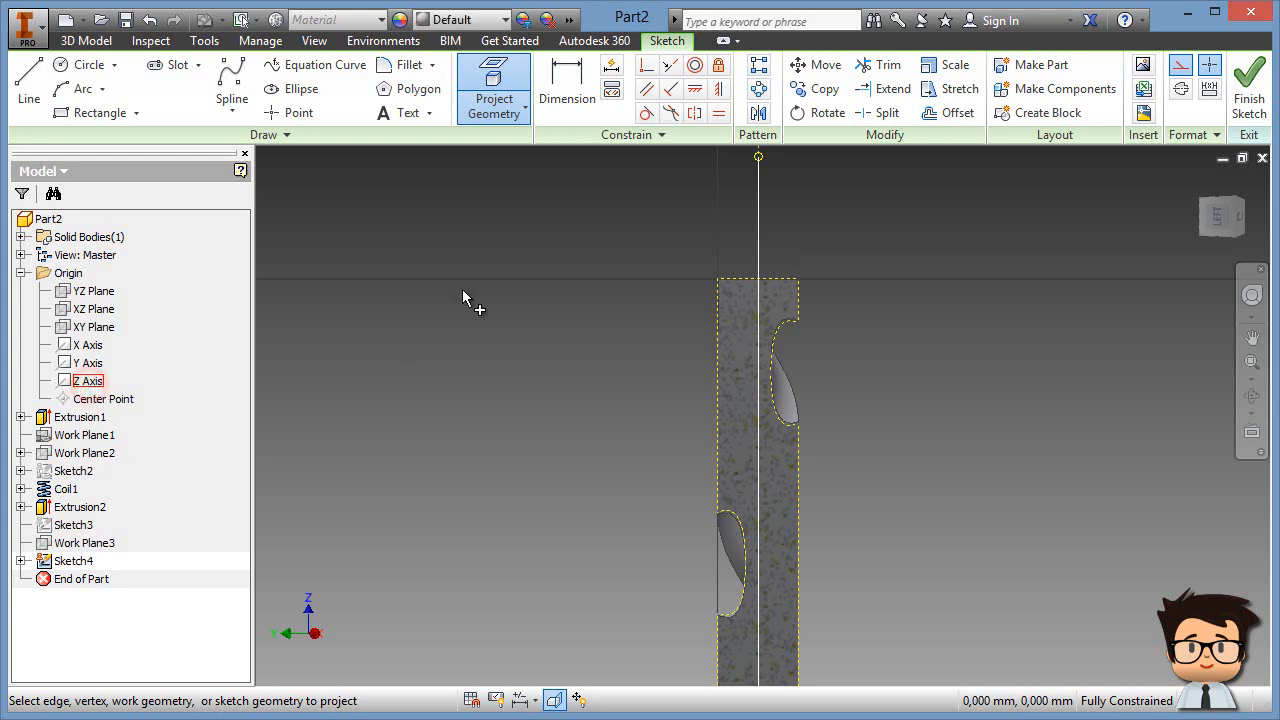
pyautogui.rightClick(481, 245)
pyautogui.click(548, 247)
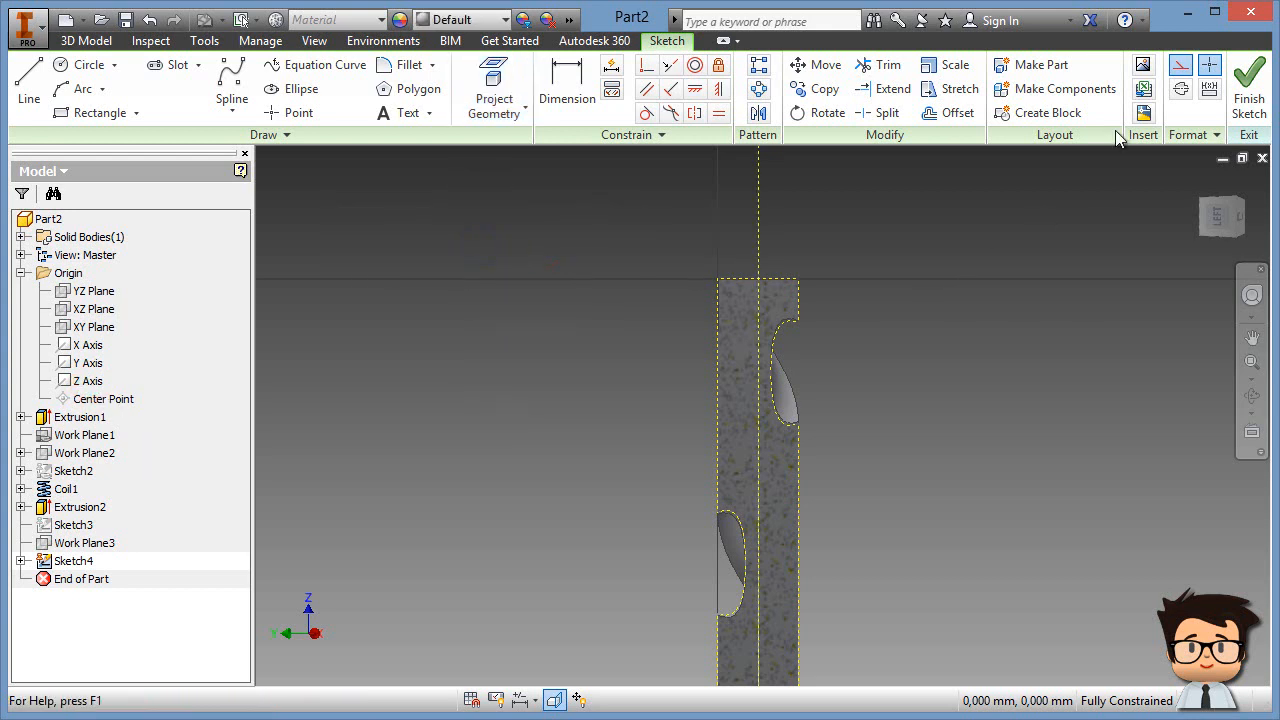
pyautogui.click(914, 250)
pyautogui.moveTo(830, 258); pyautogui.dragTo(726, 294, button='middle')
pyautogui.scroll(5, 726, 294)
pyautogui.moveTo(628, 304)
pyautogui.mouseDown(button='middle')
pyautogui.moveTo(882, 297)
pyautogui.moveTo(849, 343)
pyautogui.mouseUp(button='middle')
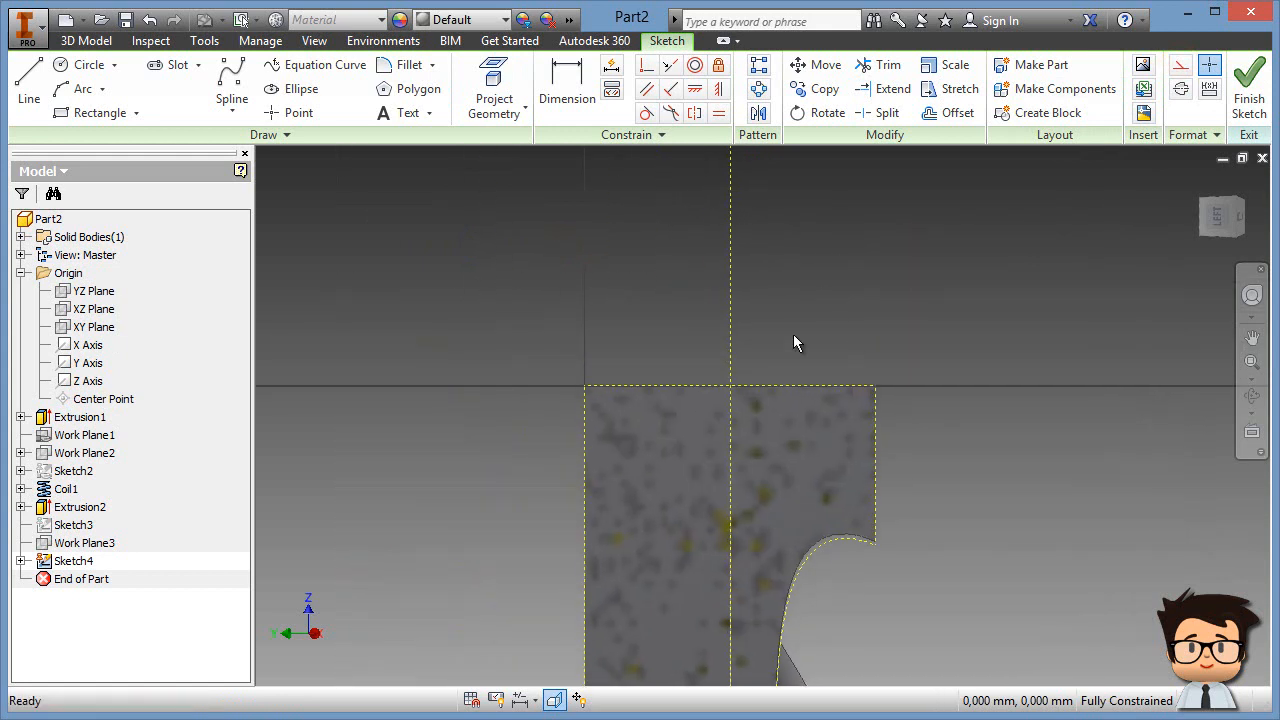
# Step: Draw a rectangle over the tip and constrain its top-edge midpoint to the axis
pyautogui.click(105, 115)
pyautogui.click(411, 266)
pyautogui.click(926, 489)
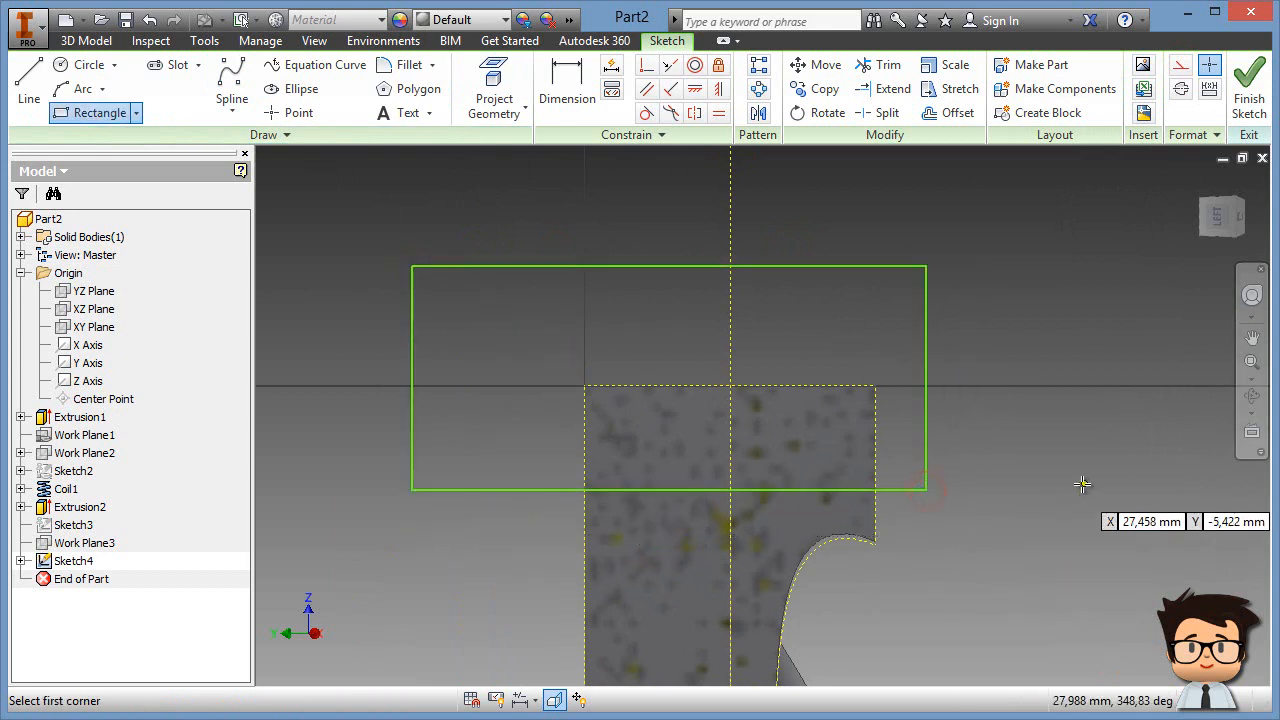
pyautogui.click(648, 70)
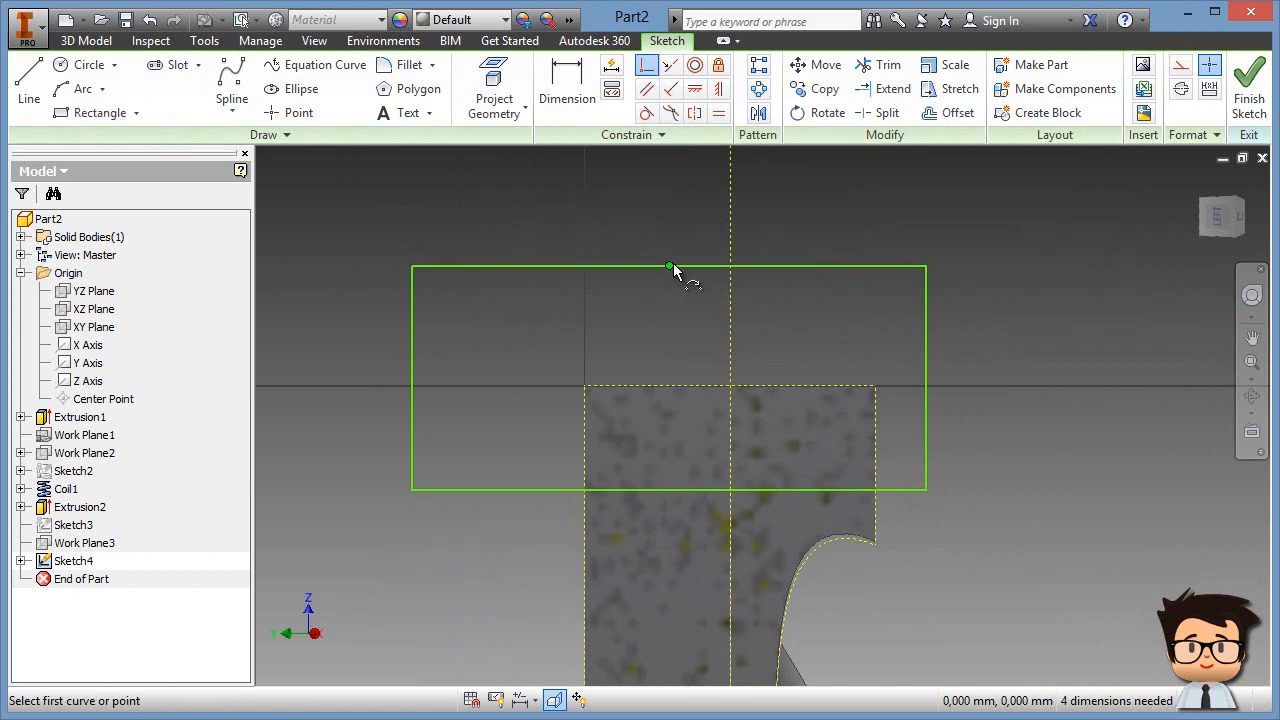
pyautogui.click(669, 268)
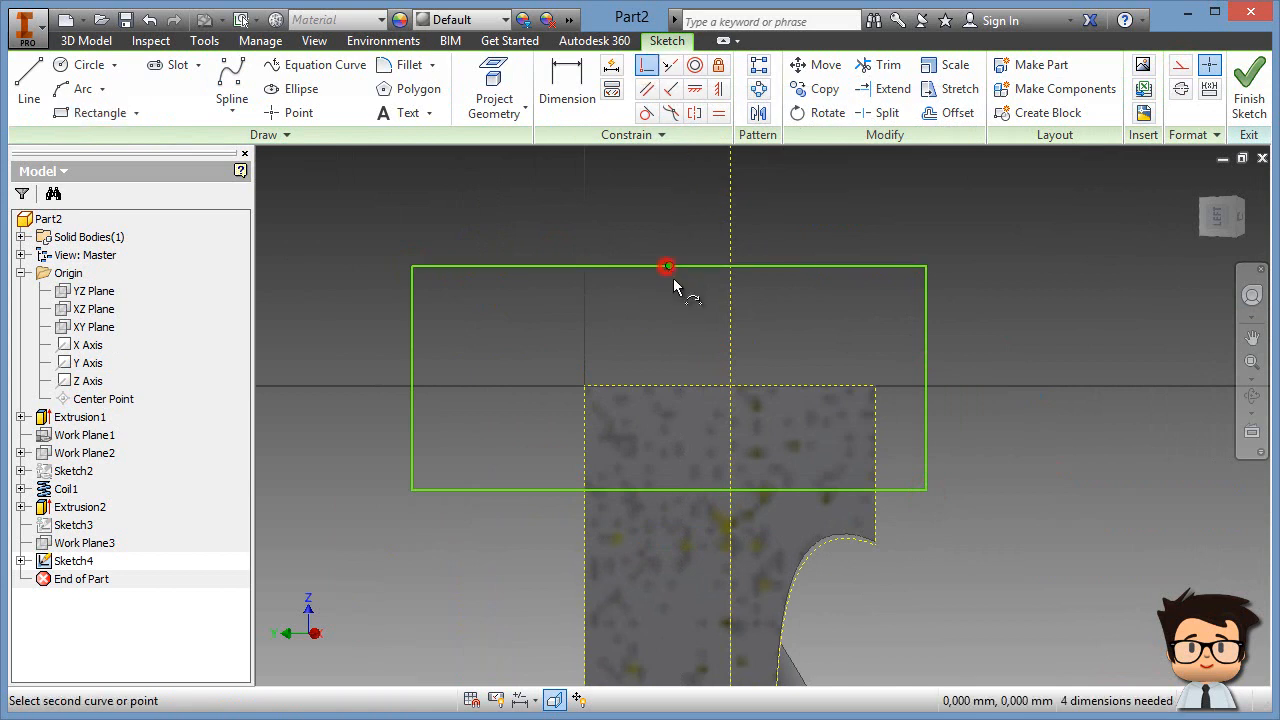
pyautogui.click(726, 325)
pyautogui.rightClick(859, 330)
pyautogui.click(930, 327)
# Step: Resize the rectangle by its edges and make its bottom edge construction geometry
pyautogui.moveTo(987, 398); pyautogui.dragTo(988, 430)
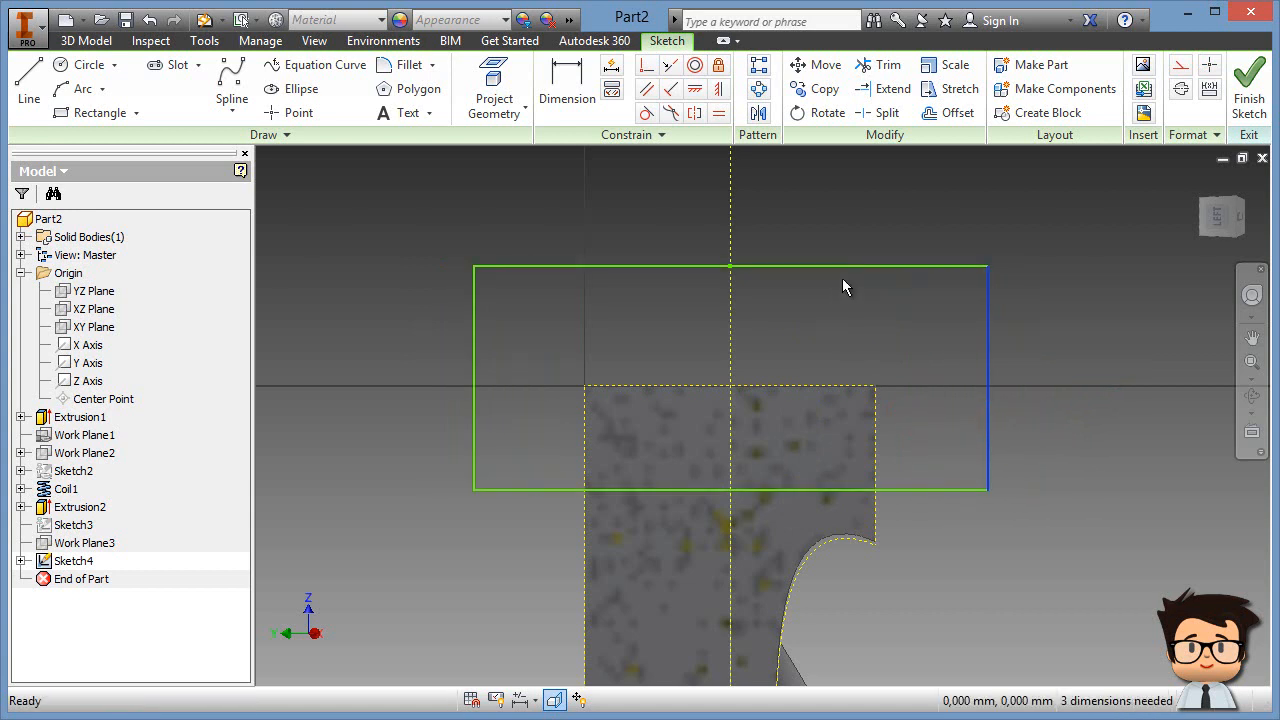
pyautogui.moveTo(847, 268); pyautogui.dragTo(868, 352)
pyautogui.click(937, 408)
pyautogui.moveTo(940, 450); pyautogui.dragTo(921, 543)
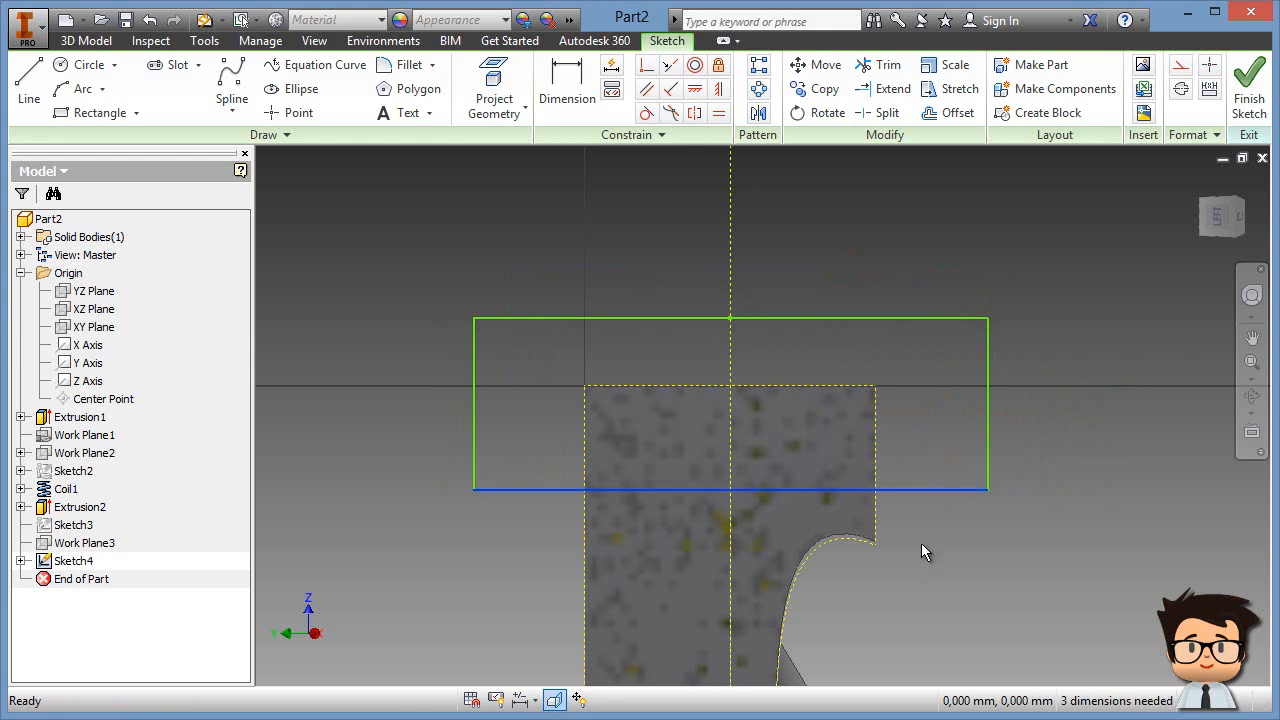
pyautogui.click(1186, 66)
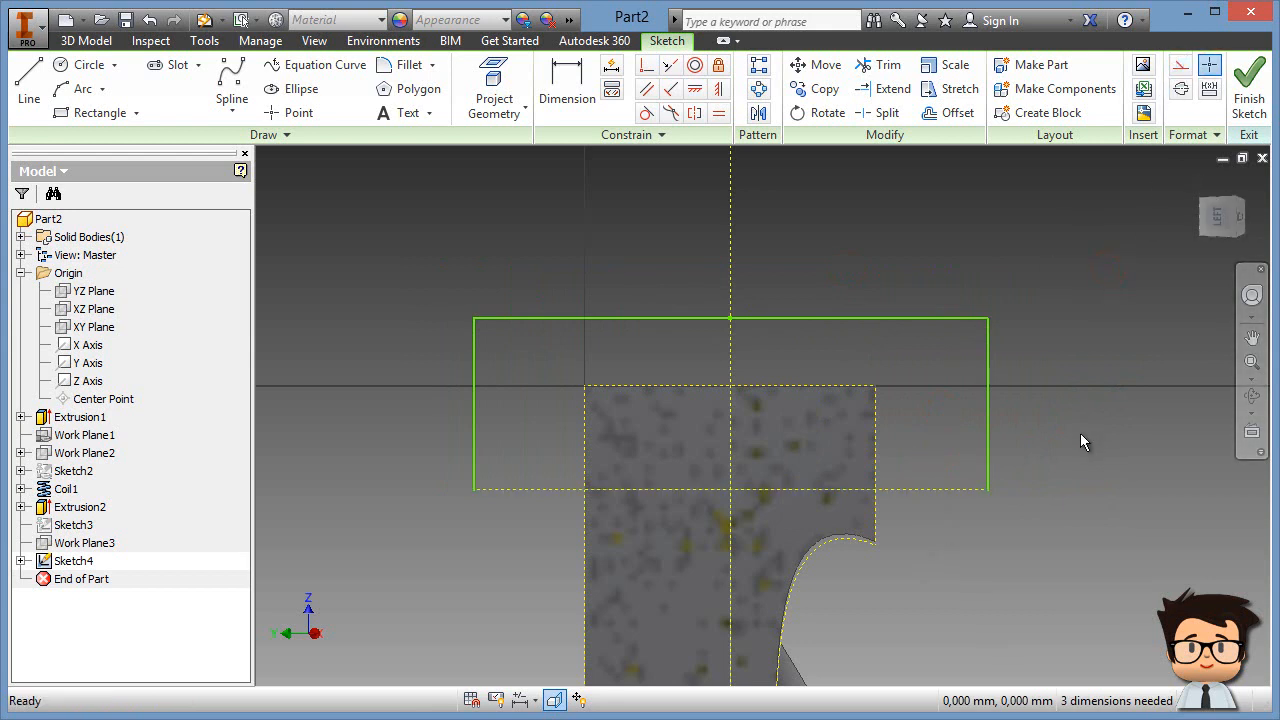
pyautogui.moveTo(1021, 402); pyautogui.dragTo(989, 382, button='middle')
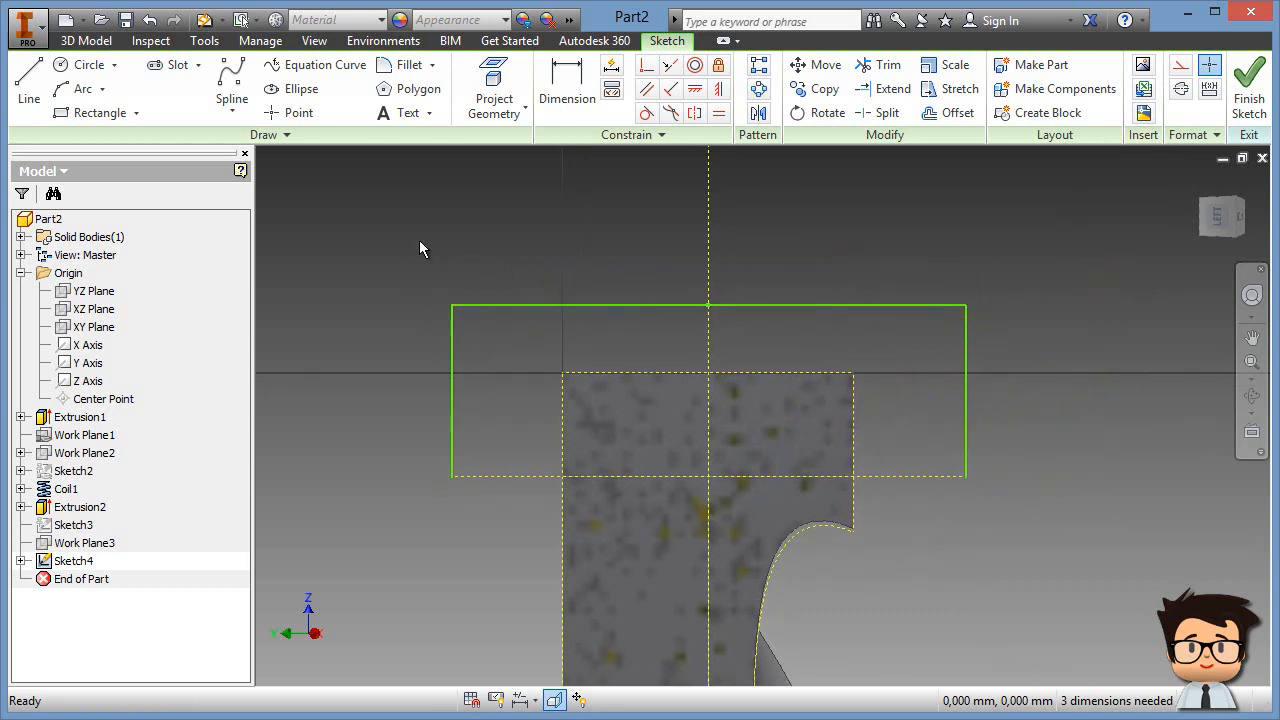
# Step: Draw two lines from the rectangle's bottom corners meeting at a point on the axis
pyautogui.click(29, 86)
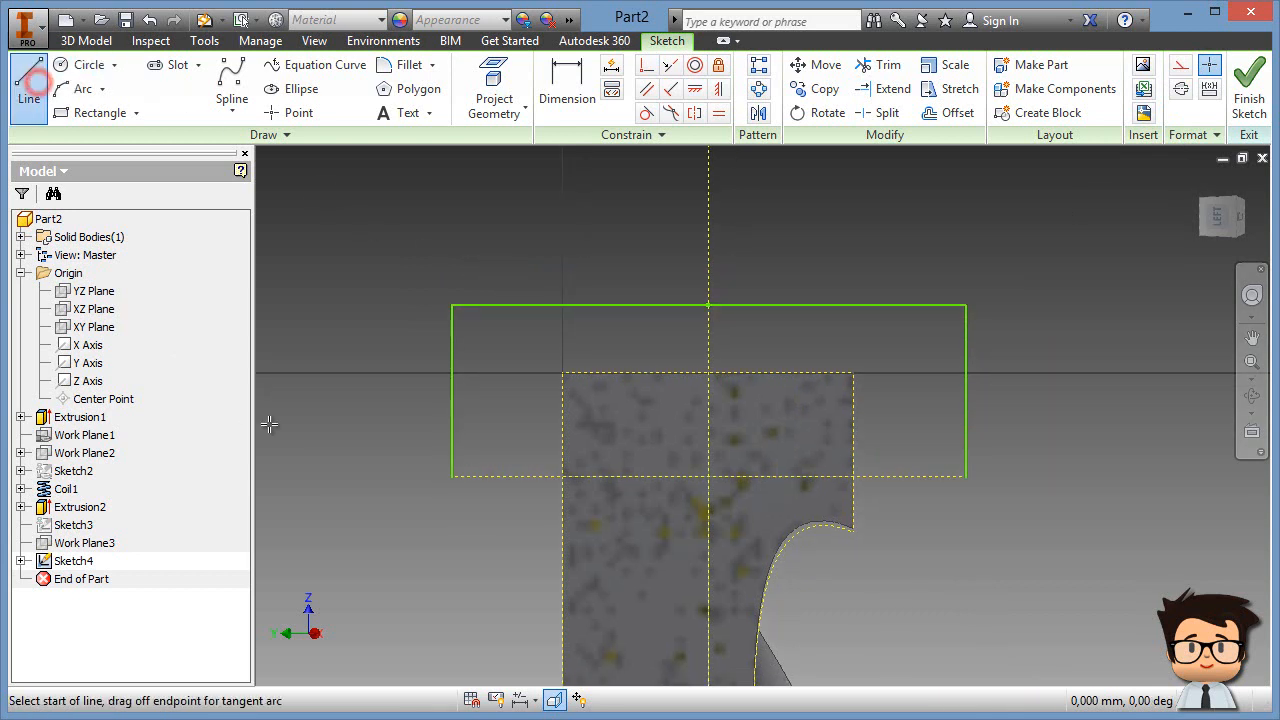
pyautogui.click(451, 473)
pyautogui.click(708, 374)
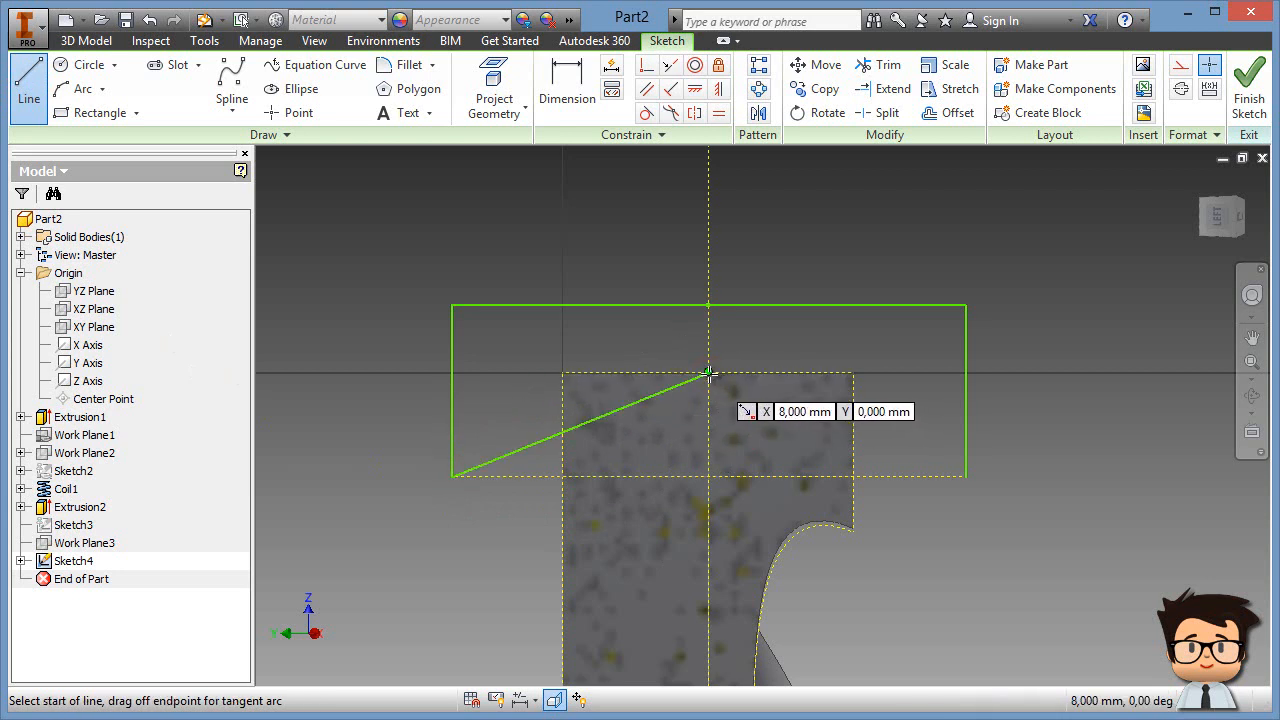
pyautogui.click(963, 477)
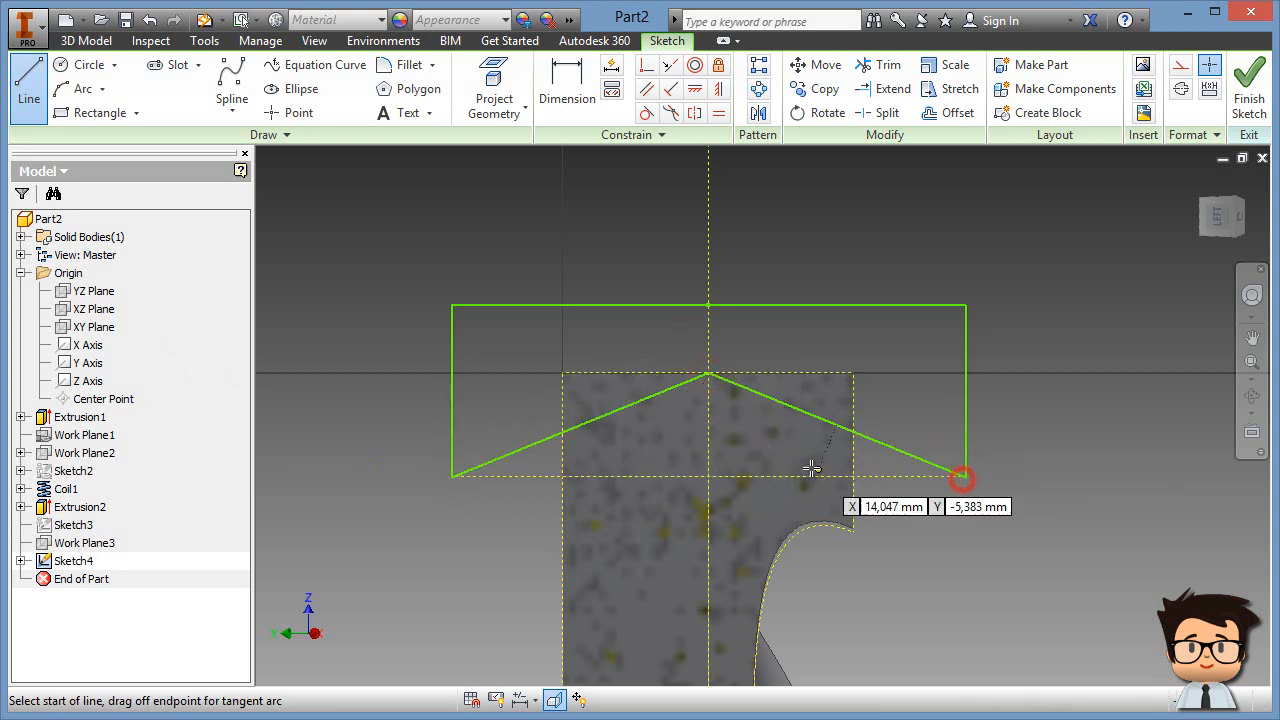
# Step: Dimension the angle between the two lines to 118°
pyautogui.click(562, 82)
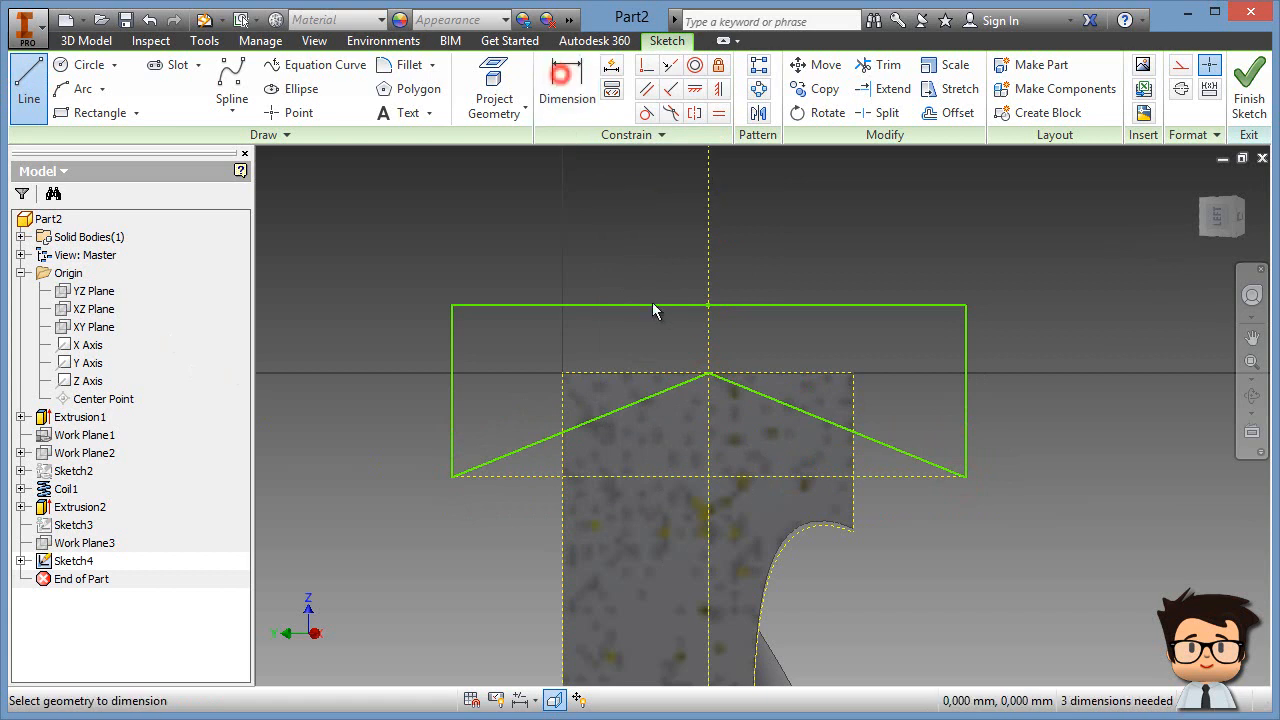
pyautogui.click(626, 406)
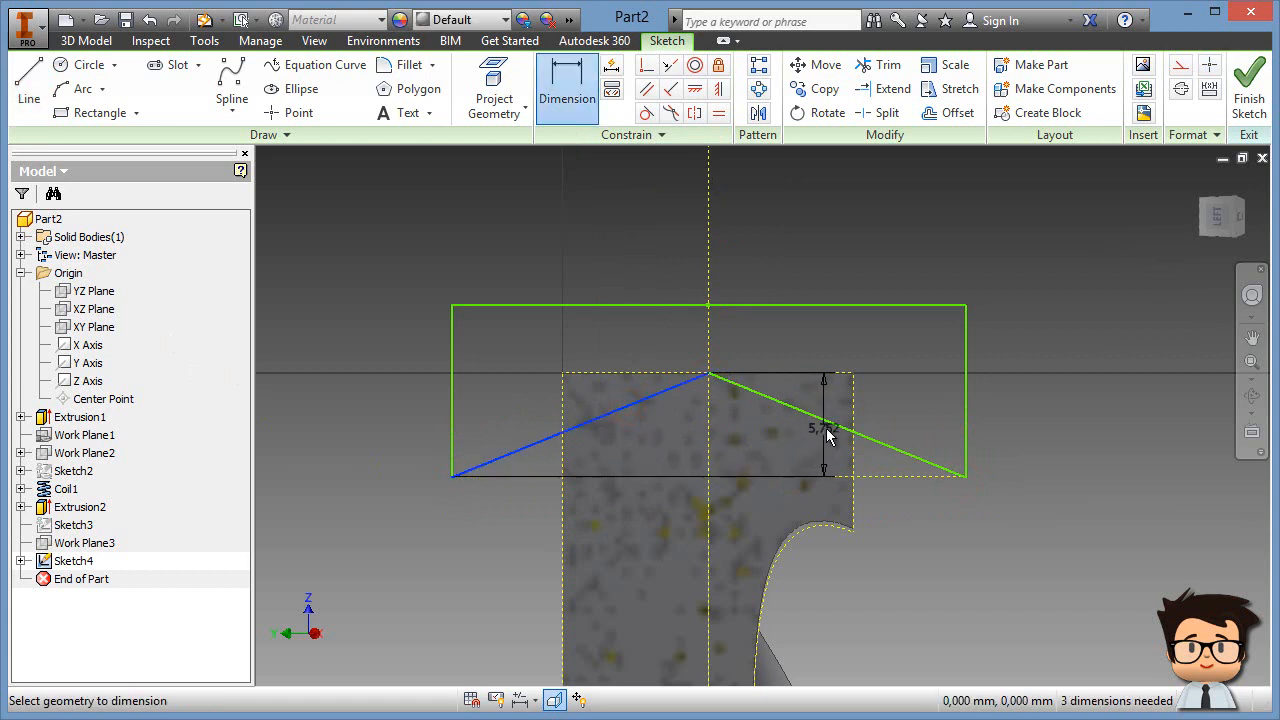
pyautogui.click(829, 431)
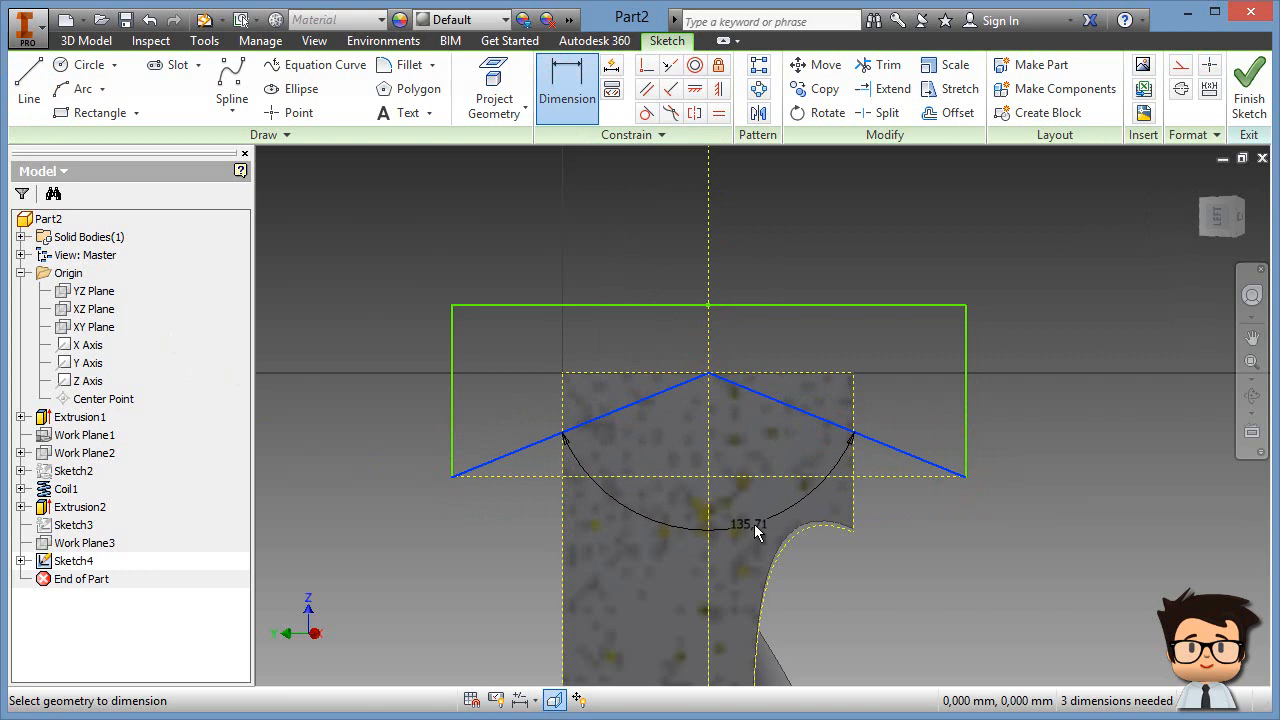
pyautogui.click(756, 525)
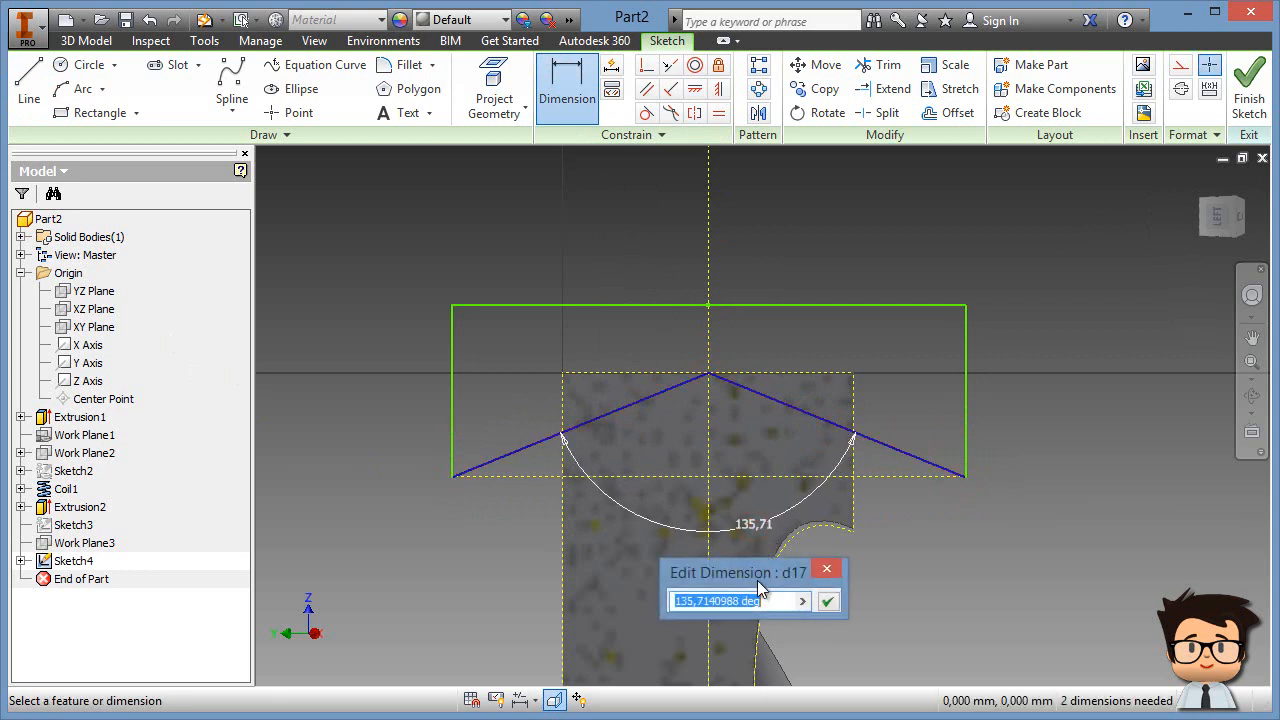
pyautogui.write('118')
pyautogui.press('Return')
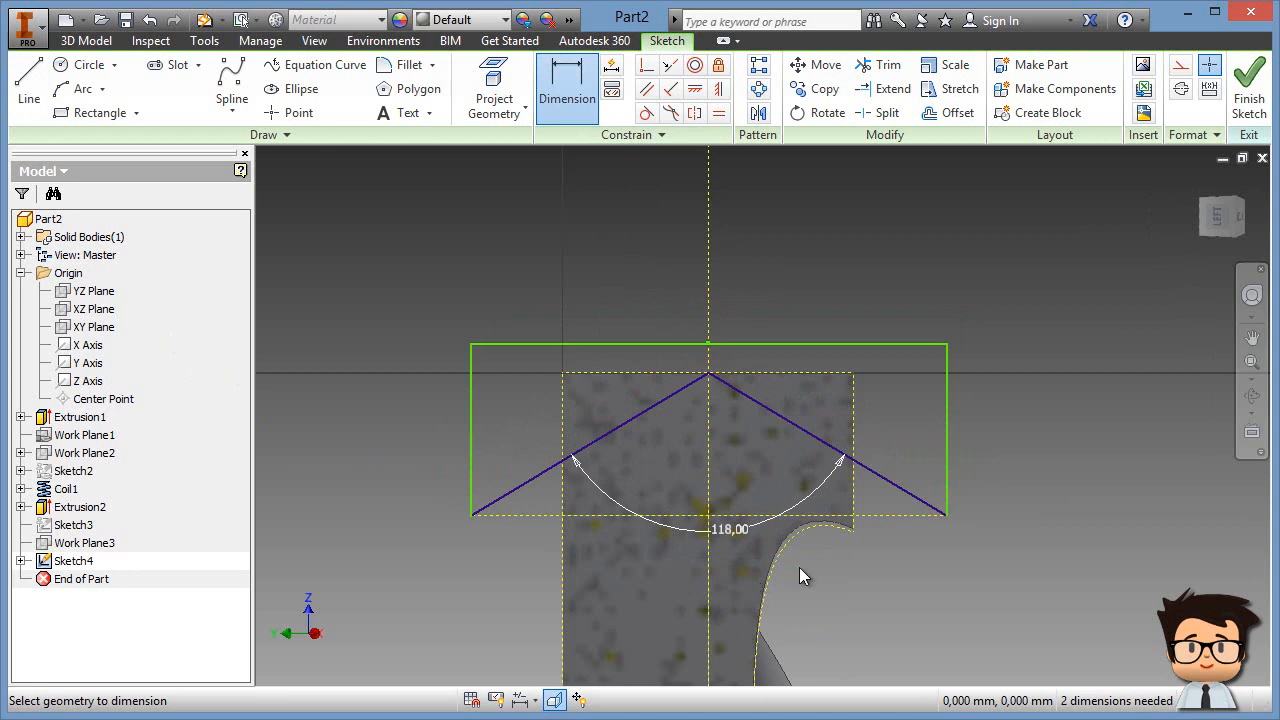
pyautogui.rightClick(963, 281)
pyautogui.click(1015, 283)
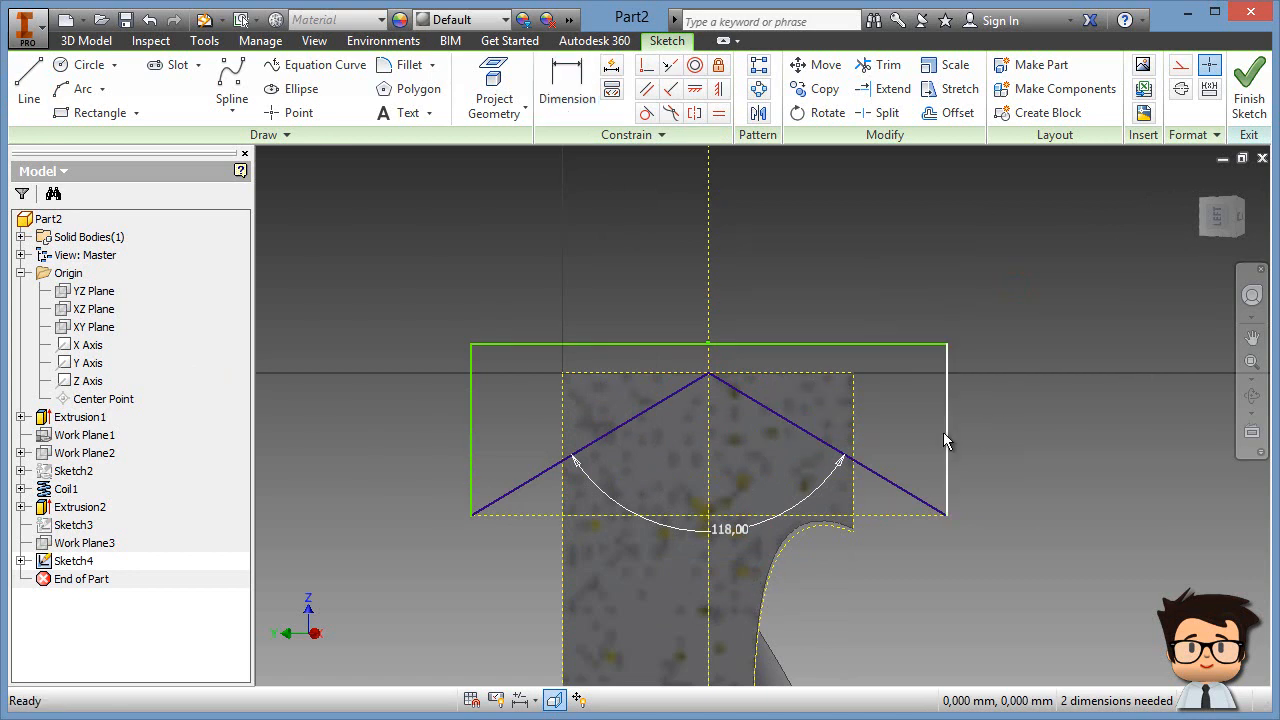
# Step: Narrow the rectangle, raise its top edge slightly, and finish the sketch
pyautogui.moveTo(945, 434); pyautogui.dragTo(902, 437)
pyautogui.moveTo(858, 346); pyautogui.dragTo(860, 329)
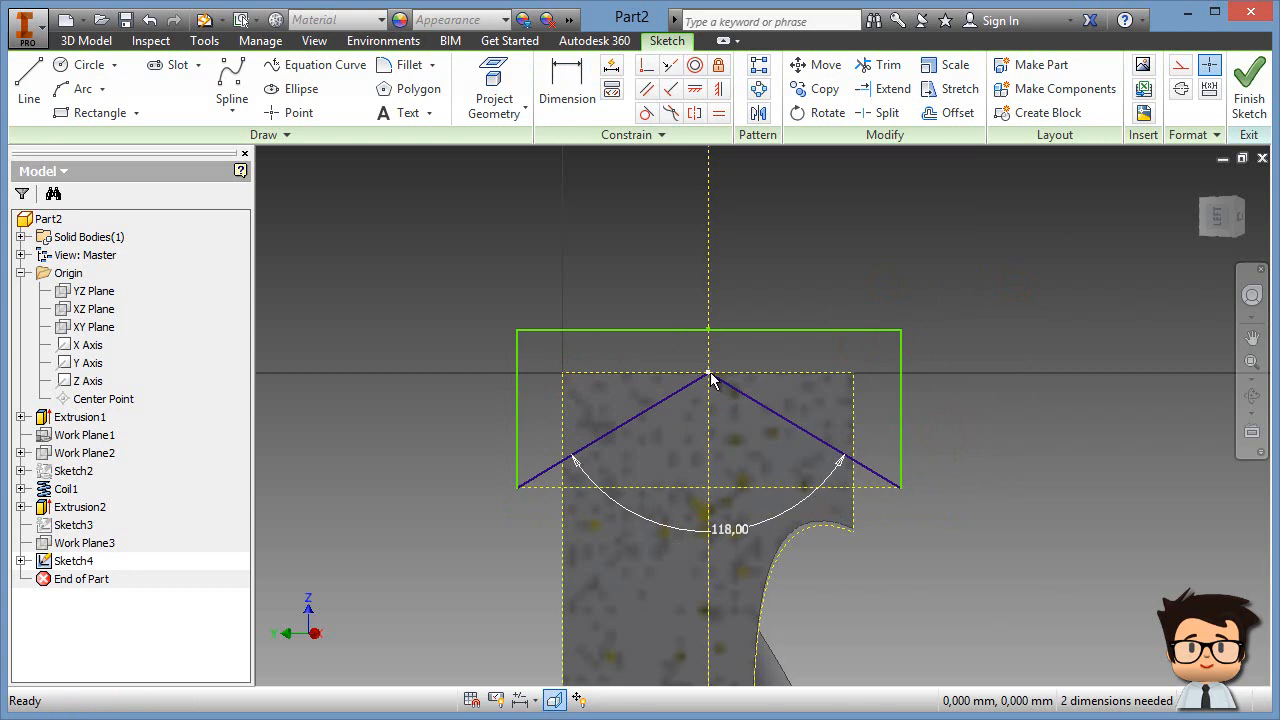
pyautogui.click(1249, 92)
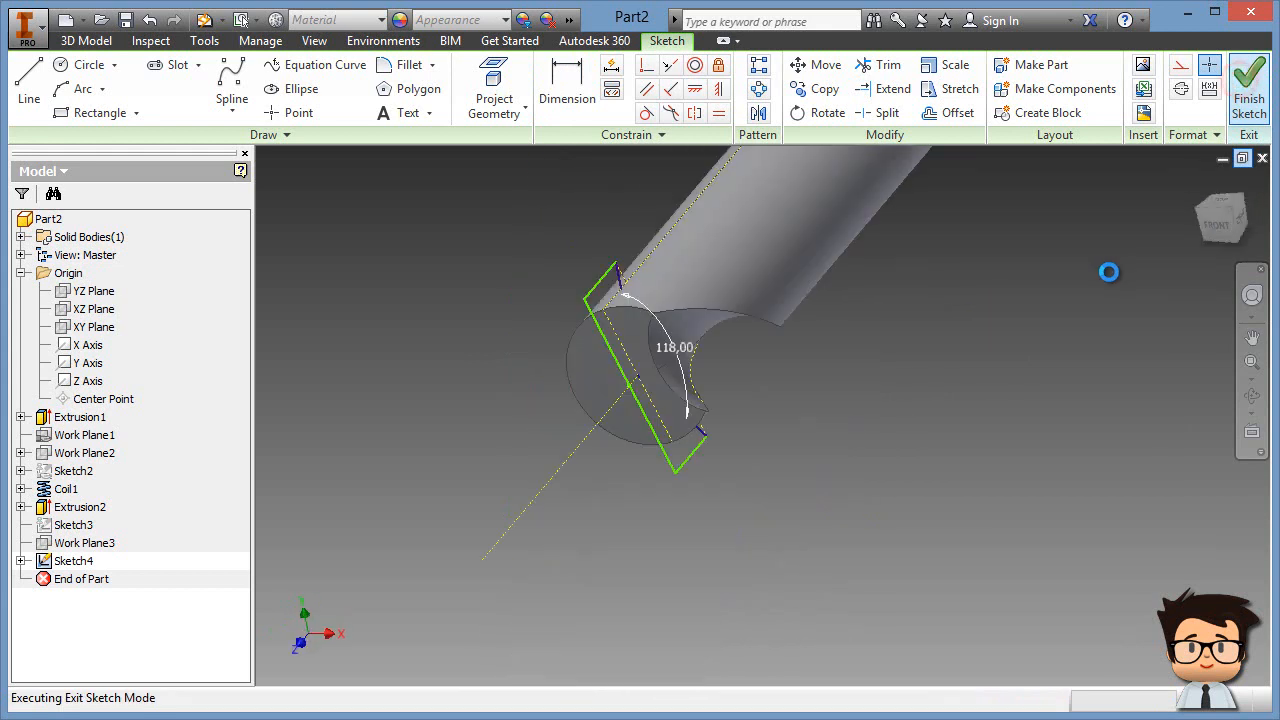
# Step: Extrude Sketch4 as a Through All cut in the flipped direction to form the pointed tip
pyautogui.click(1202, 181)
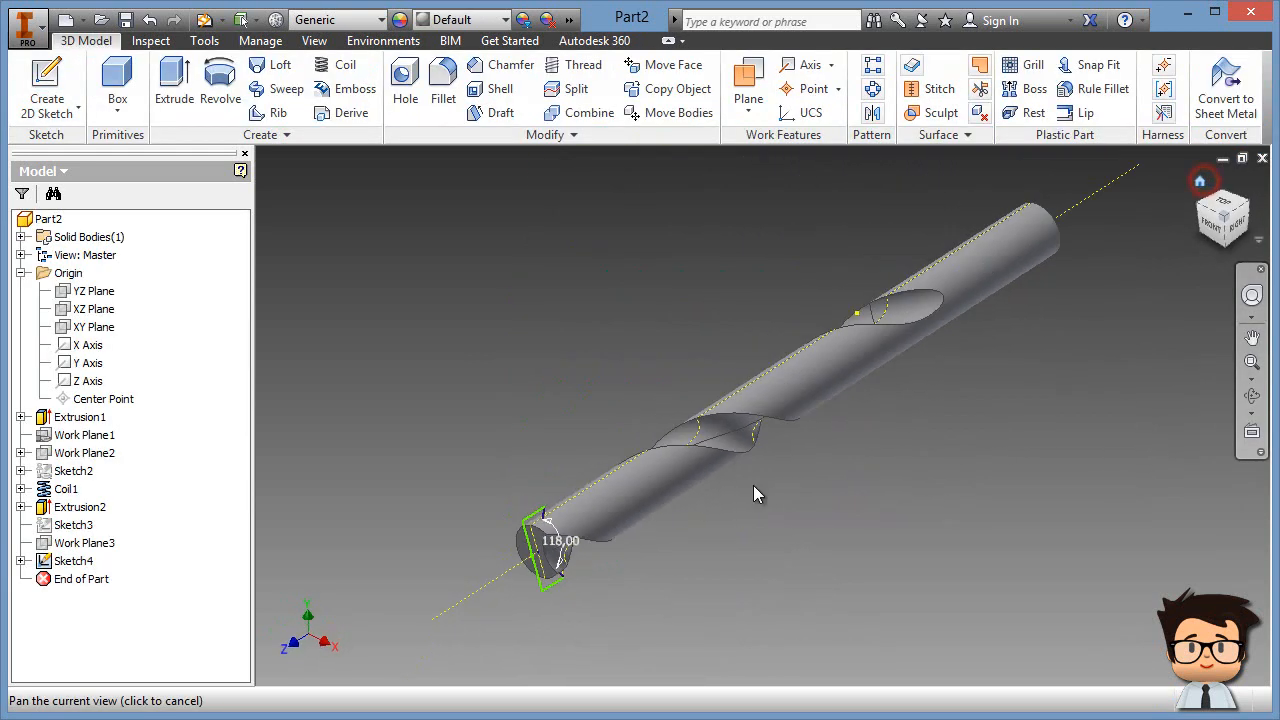
pyautogui.scroll(-3, 636, 542)
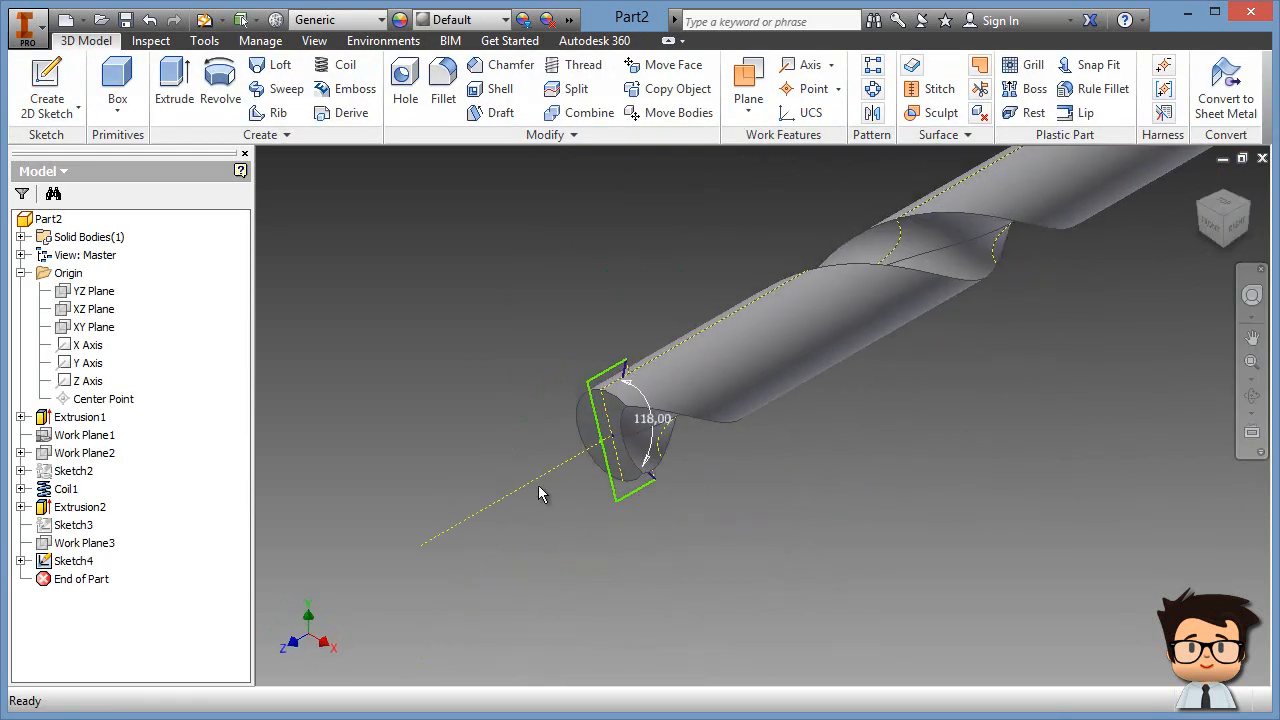
pyautogui.click(176, 88)
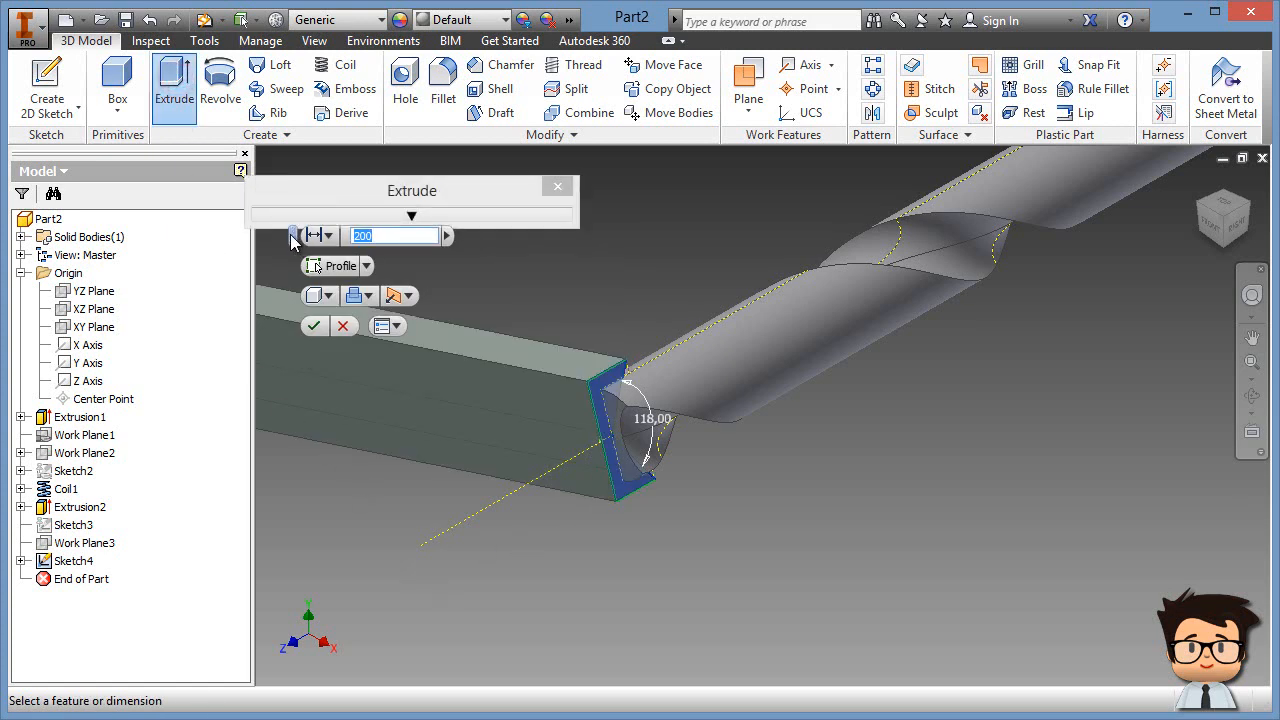
pyautogui.moveTo(293, 236); pyautogui.dragTo(716, 287)
pyautogui.click(750, 288)
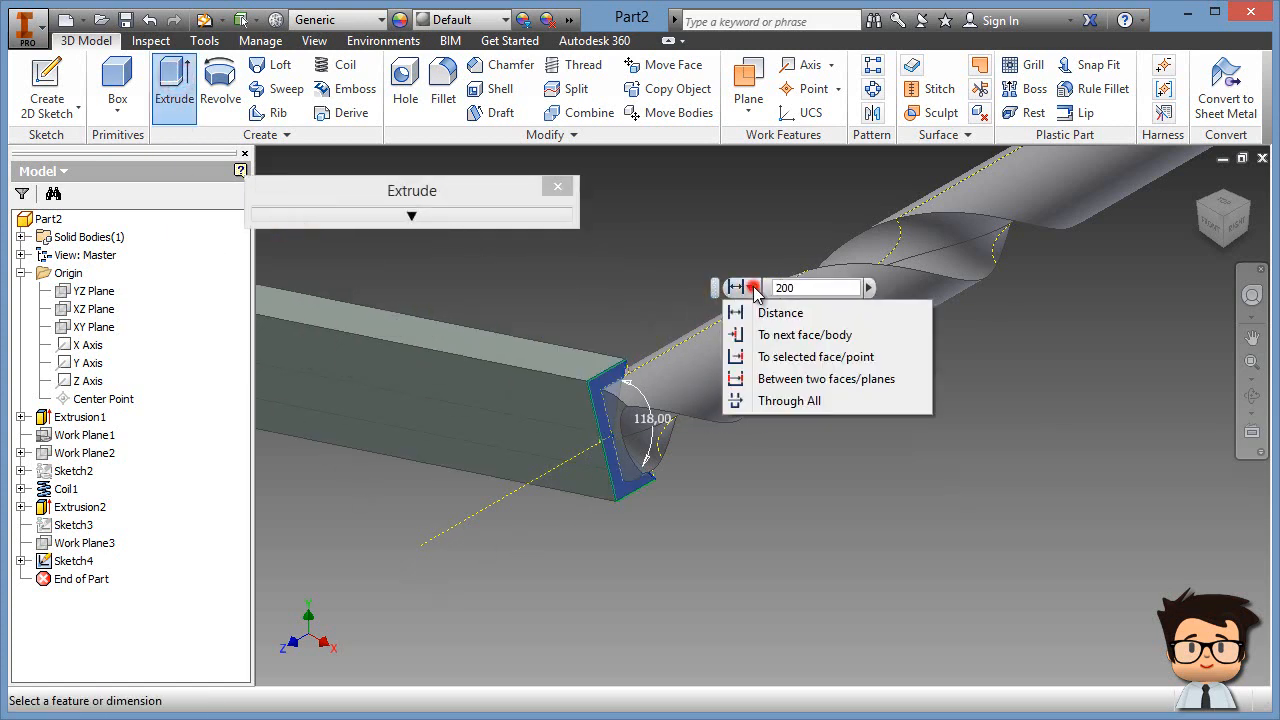
pyautogui.click(789, 401)
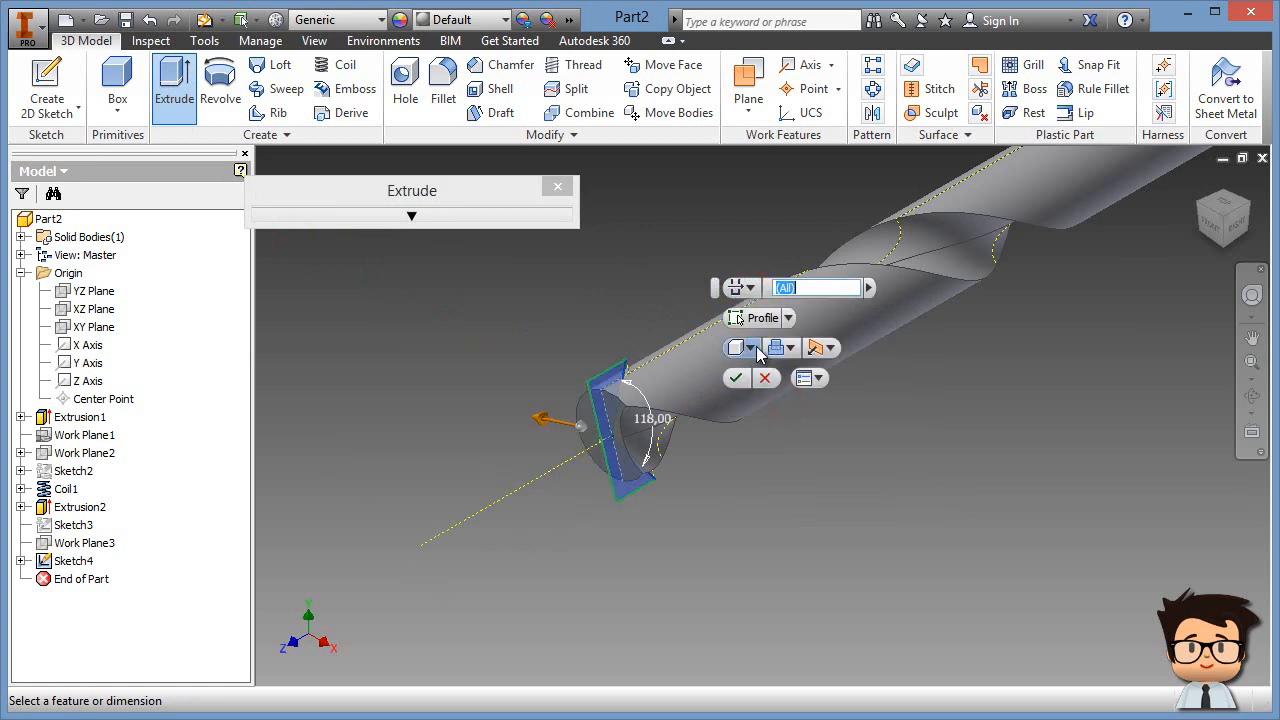
pyautogui.click(787, 350)
pyautogui.click(777, 394)
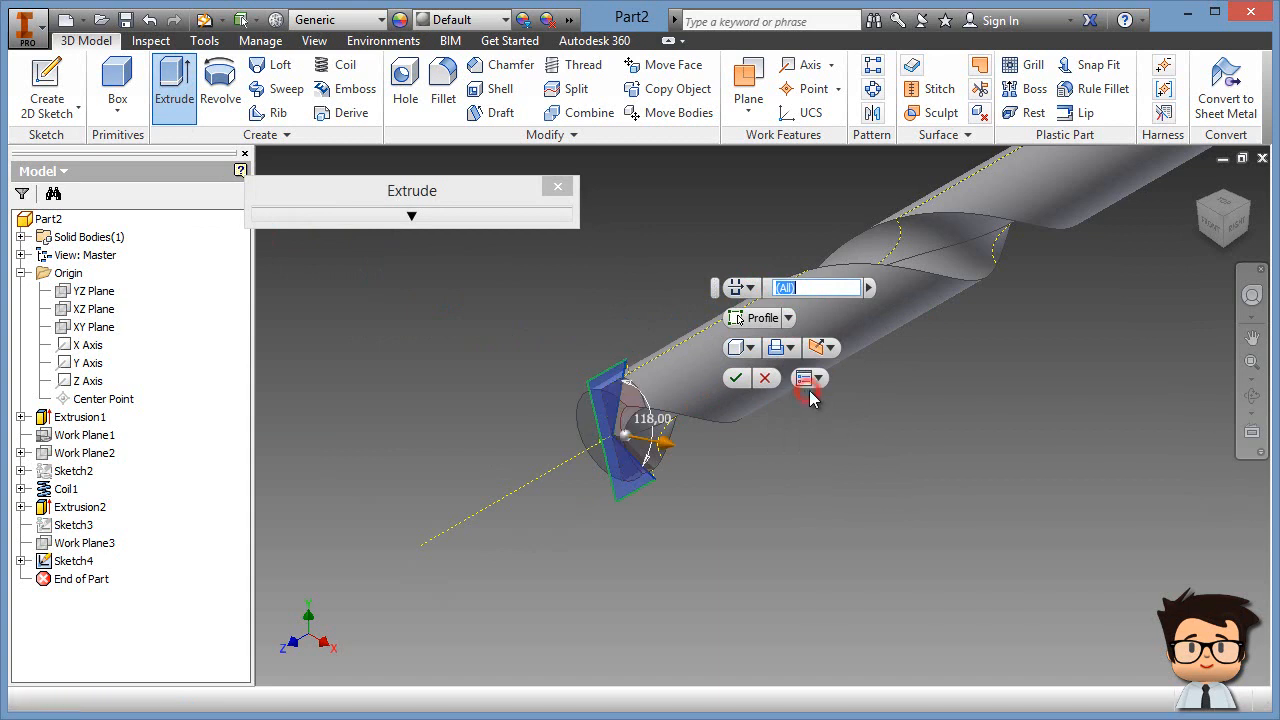
pyautogui.click(831, 355)
pyautogui.click(858, 413)
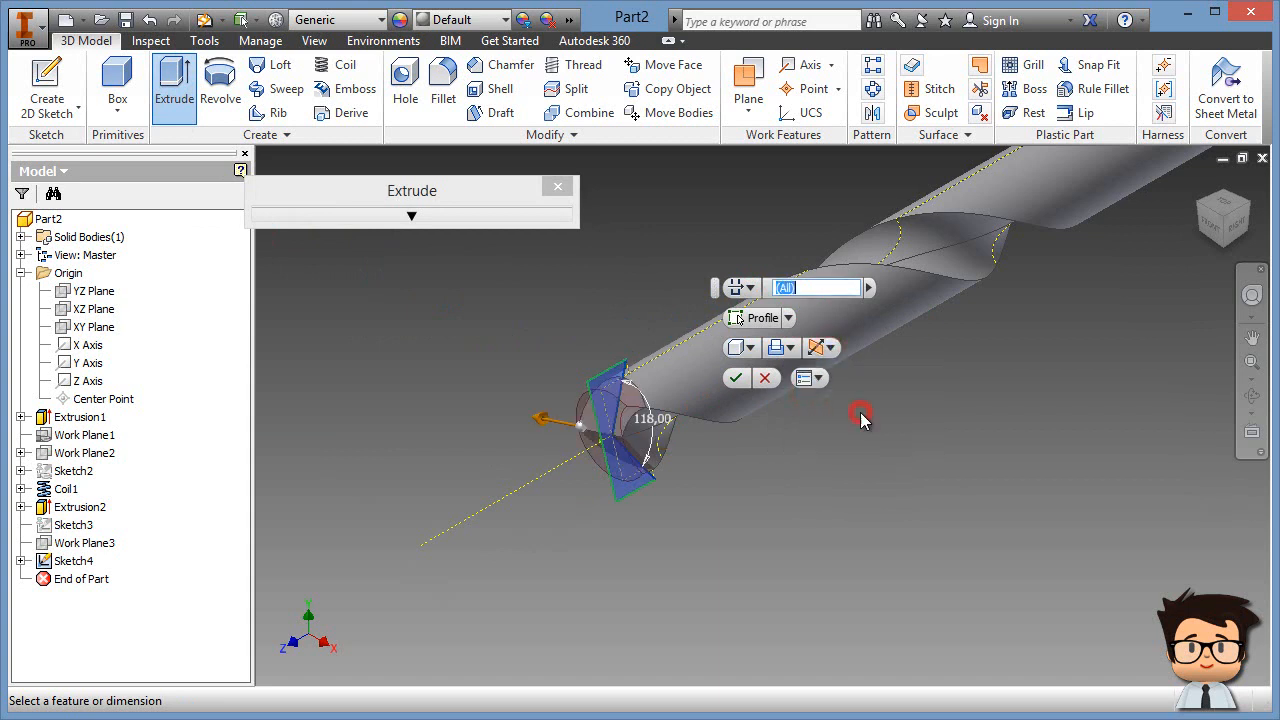
pyautogui.click(735, 377)
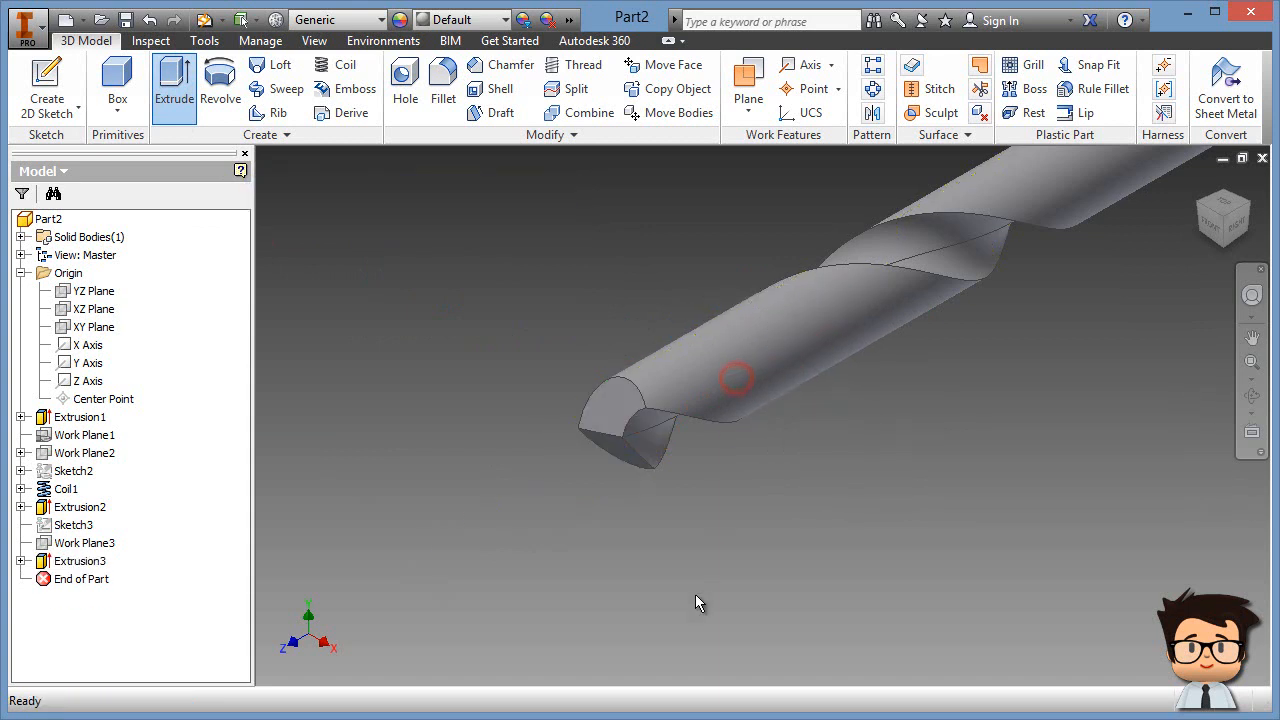
# Step: Zoom out to view the whole drill and select the YZ Plane
pyautogui.moveTo(737, 481); pyautogui.dragTo(572, 571, button='middle')
pyautogui.scroll(-3, 679, 521)
pyautogui.moveTo(754, 474); pyautogui.dragTo(666, 497, button='middle')
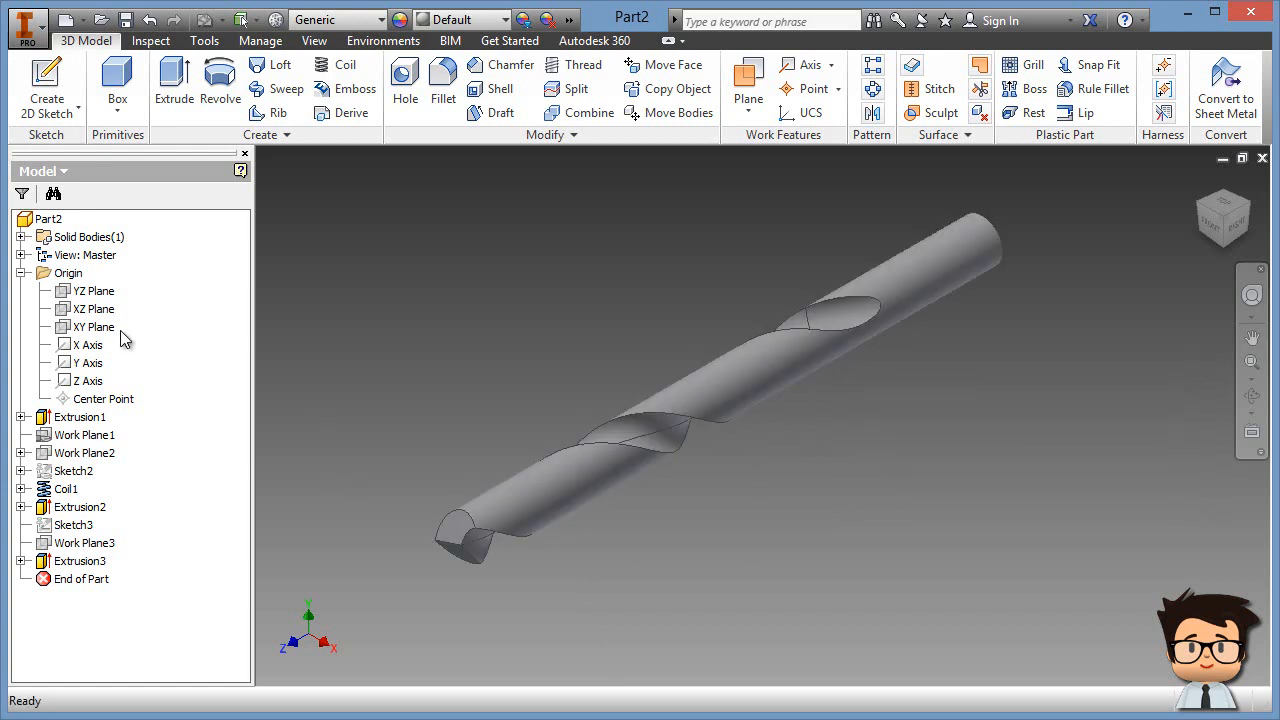
pyautogui.click(92, 292)
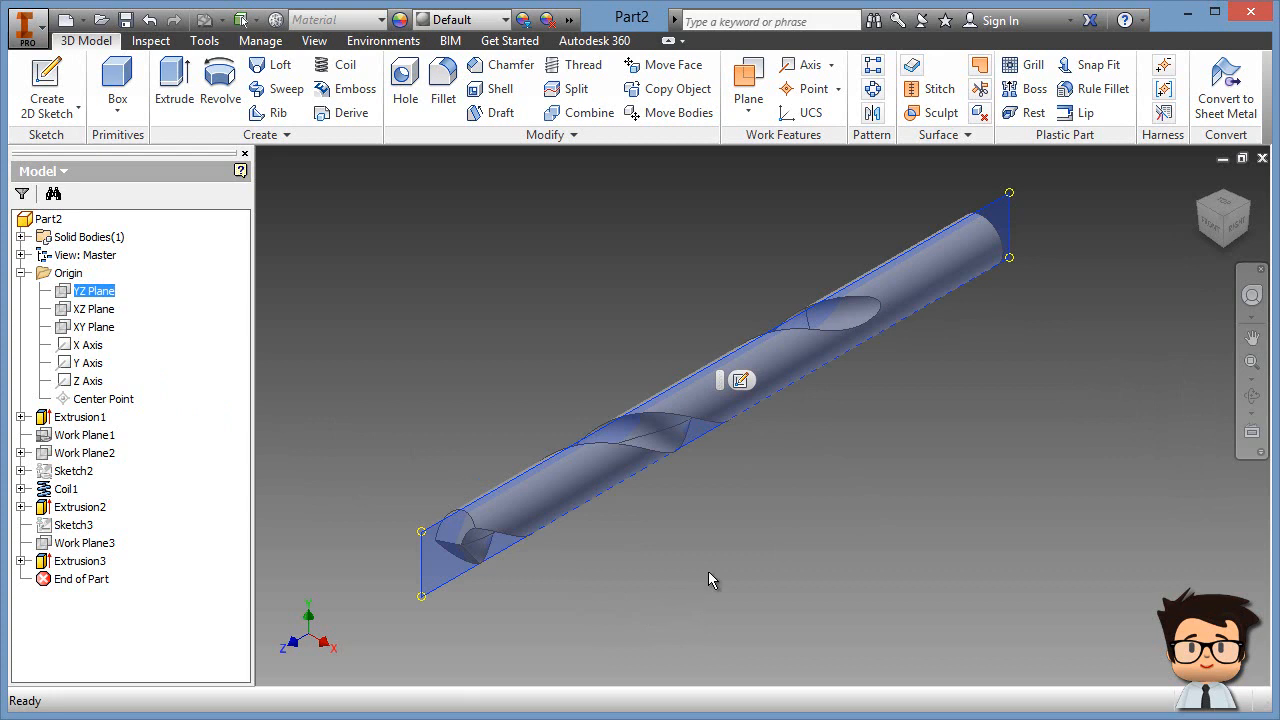
# Step: Start a sketch on the YZ Plane, orient the drill horizontally, and slice the graphics
pyautogui.click(742, 381)
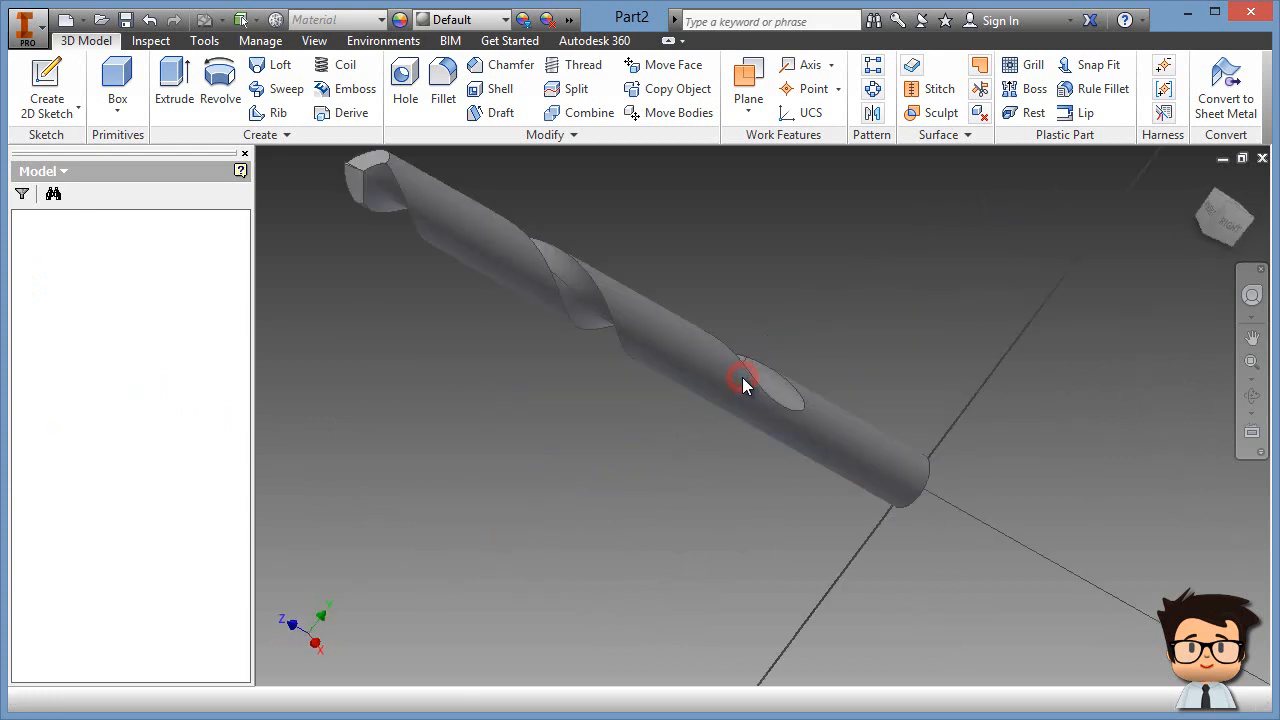
pyautogui.click(1248, 184)
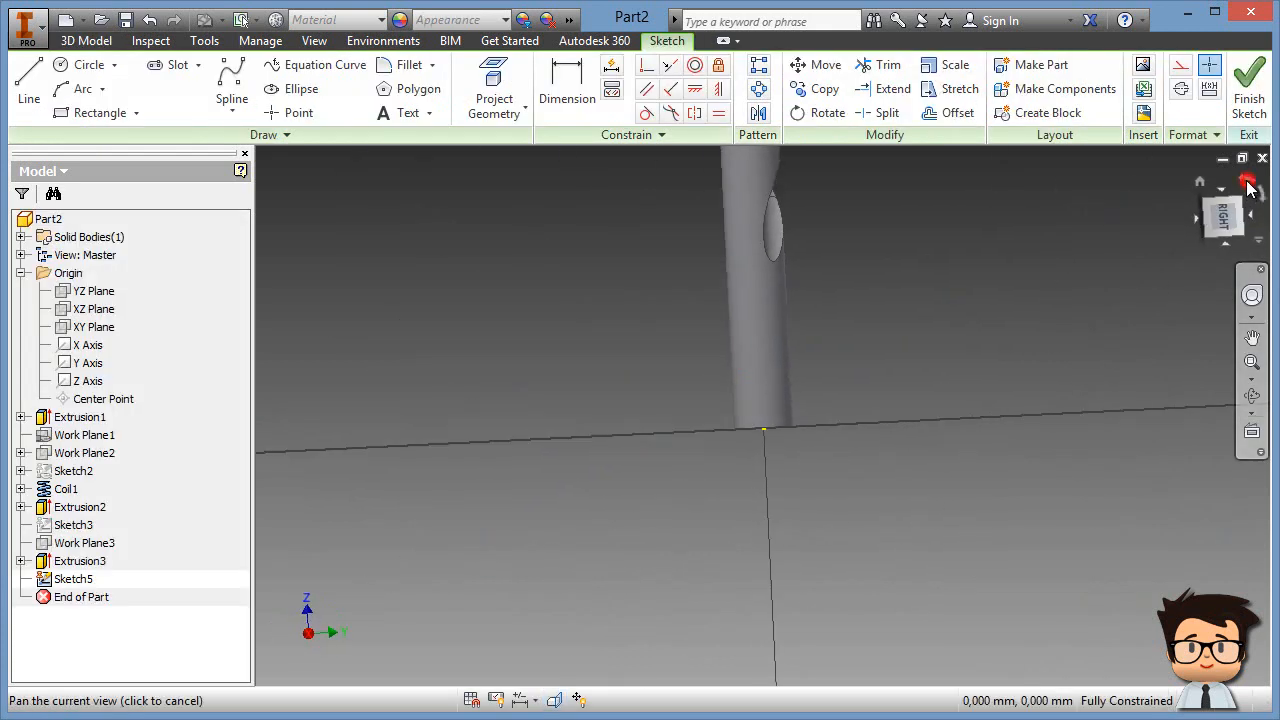
pyautogui.moveTo(798, 368); pyautogui.dragTo(795, 368, button='middle')
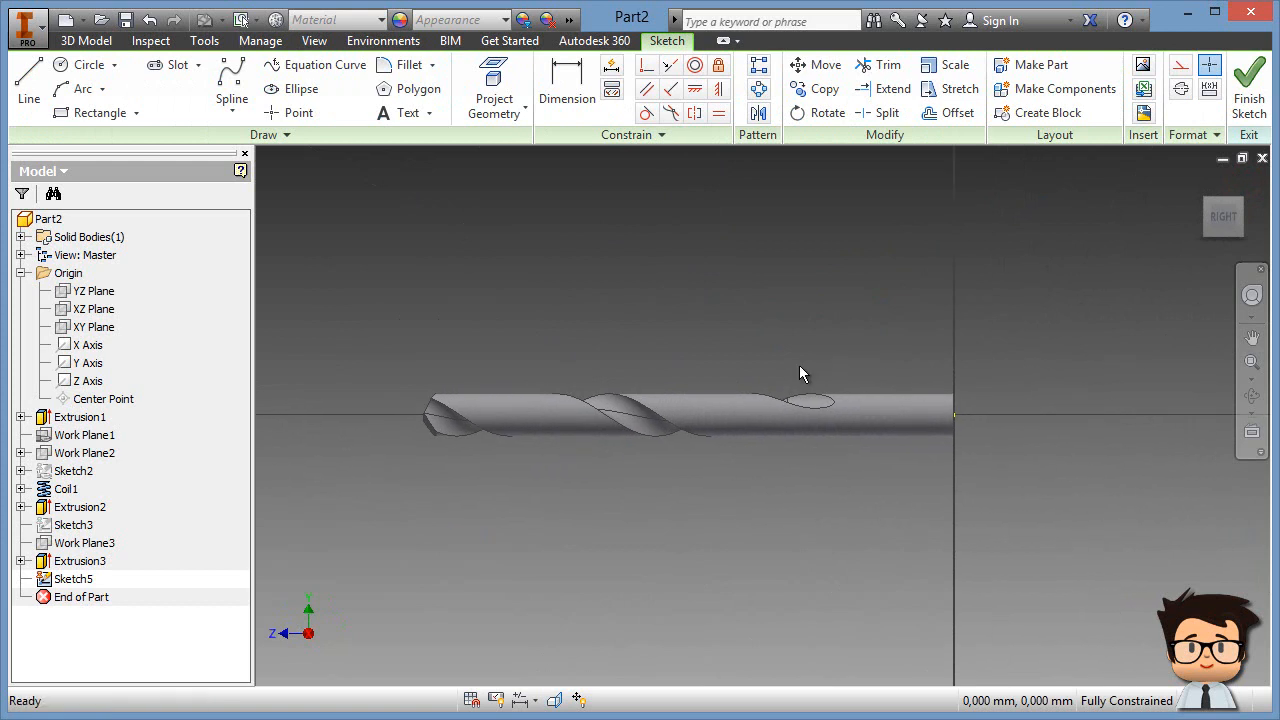
pyautogui.press('F7')
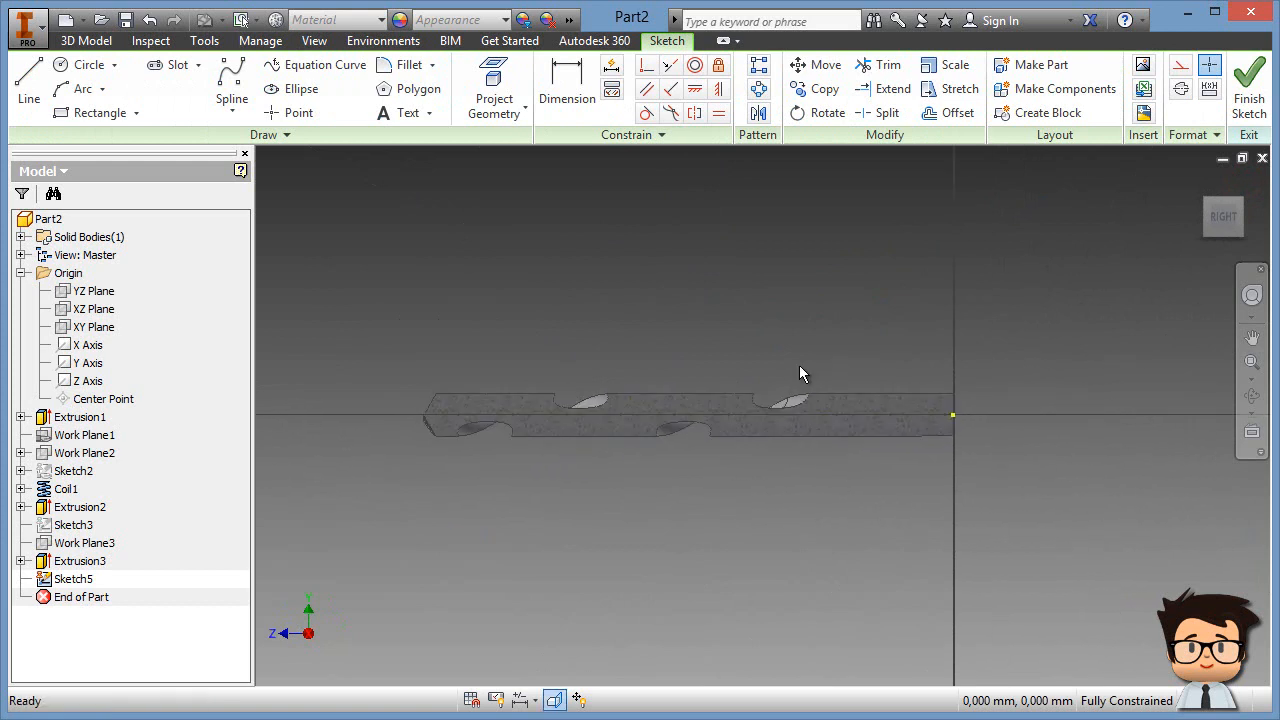
# Step: Project the drill's cut edges into the sketch as construction geometry
pyautogui.click(1183, 70)
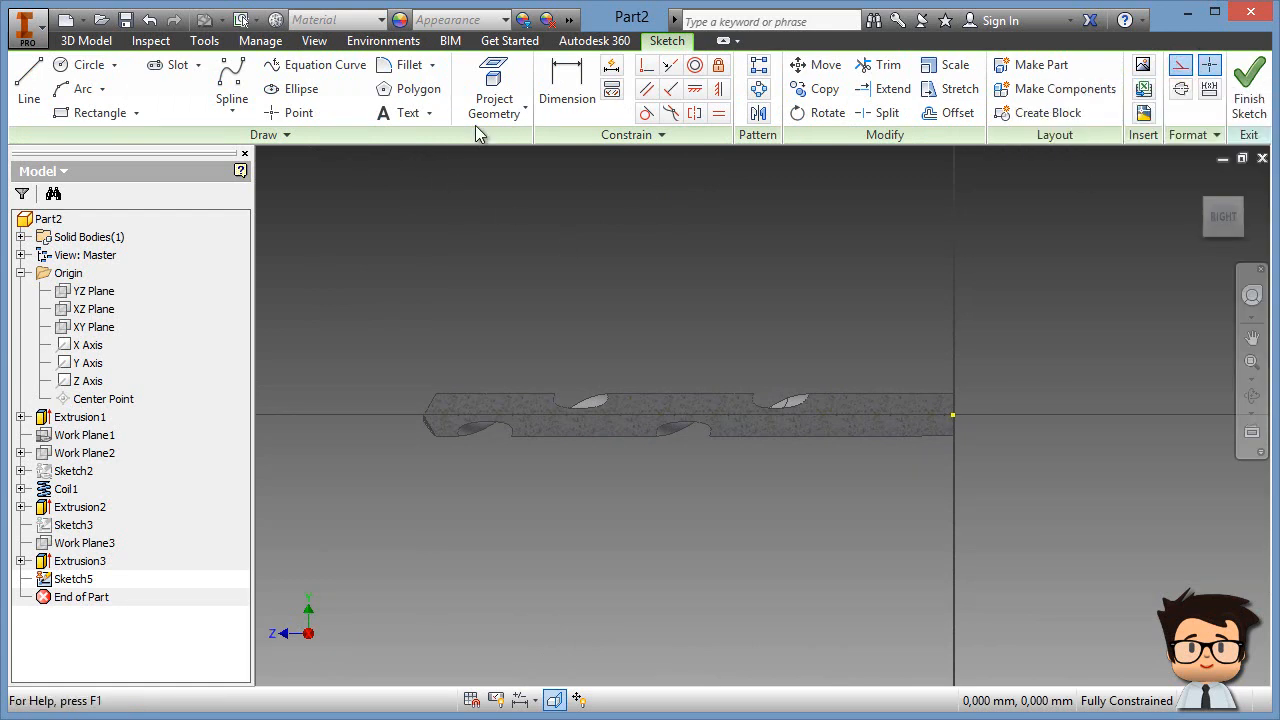
pyautogui.click(500, 108)
pyautogui.click(517, 188)
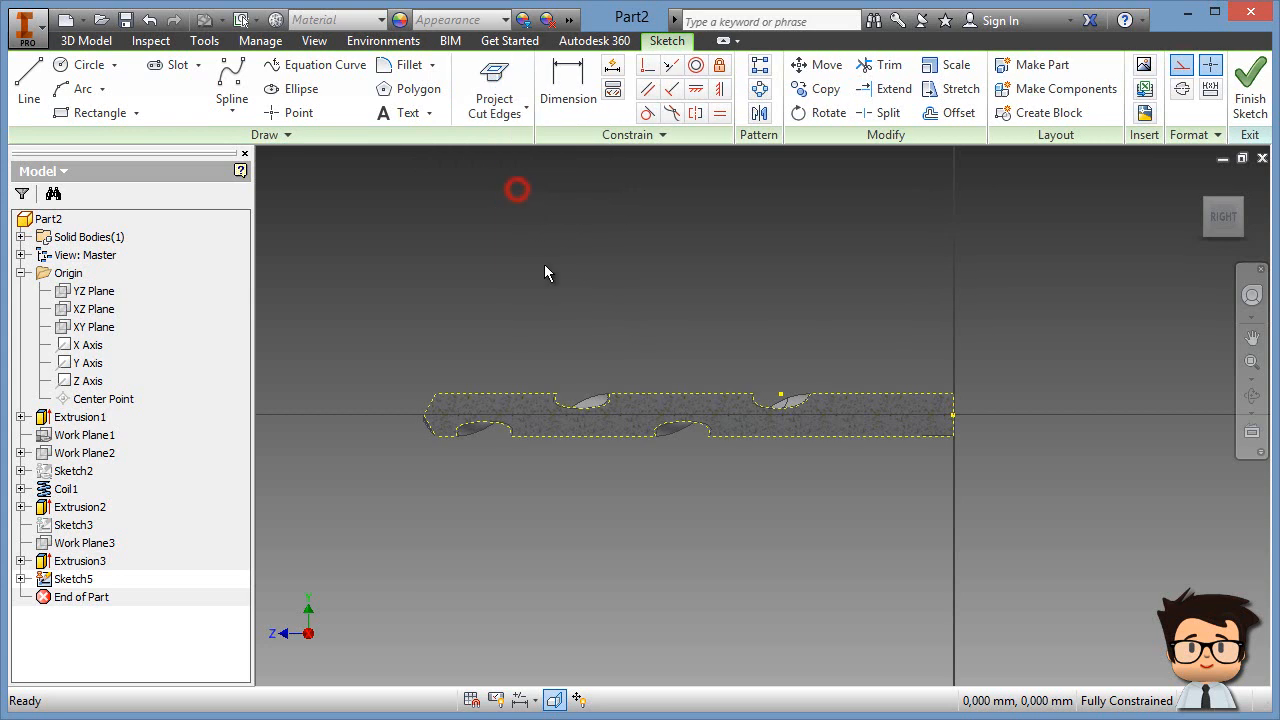
pyautogui.click(1180, 66)
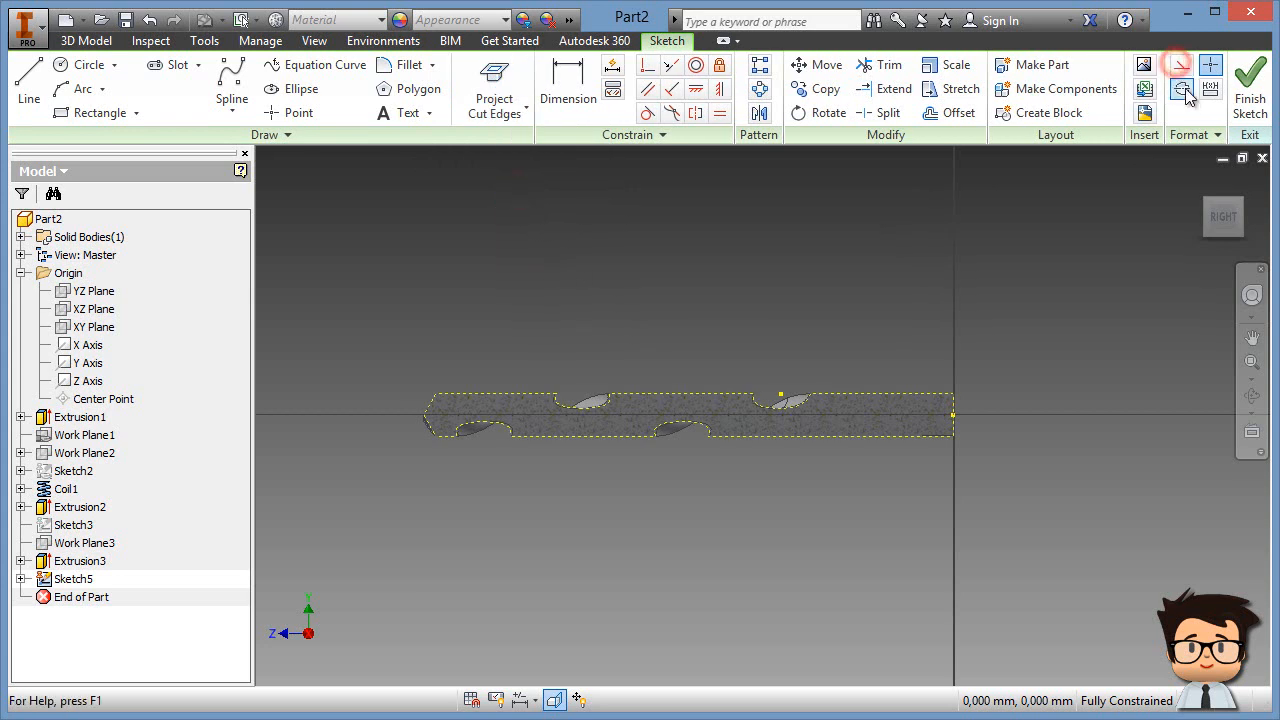
# Step: Project the Z Axis into the sketch as a centreline and pan over the drill
pyautogui.click(500, 122)
pyautogui.click(505, 146)
pyautogui.click(88, 380)
pyautogui.rightClick(551, 286)
pyautogui.click(631, 285)
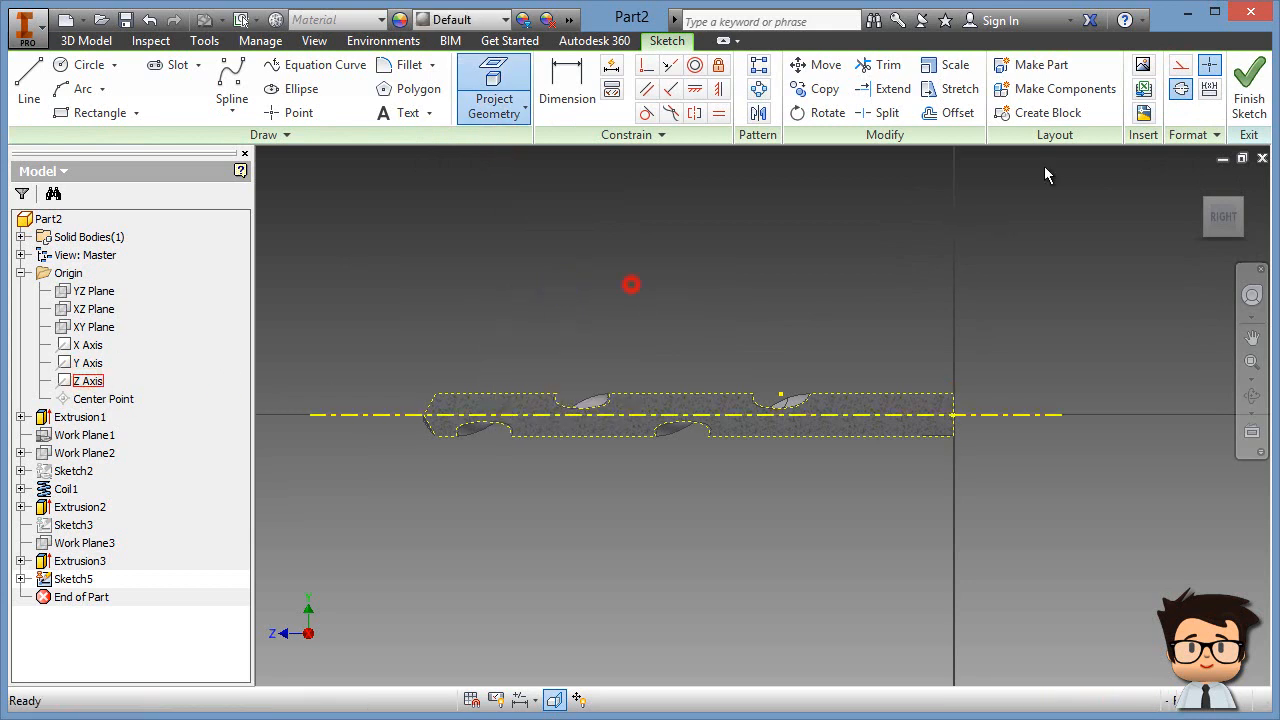
pyautogui.click(1183, 97)
pyautogui.click(891, 279)
pyautogui.scroll(-5, 886, 289)
pyautogui.moveTo(613, 568); pyautogui.dragTo(751, 325, button='middle')
pyautogui.moveTo(687, 367); pyautogui.dragTo(947, 285, button='middle')
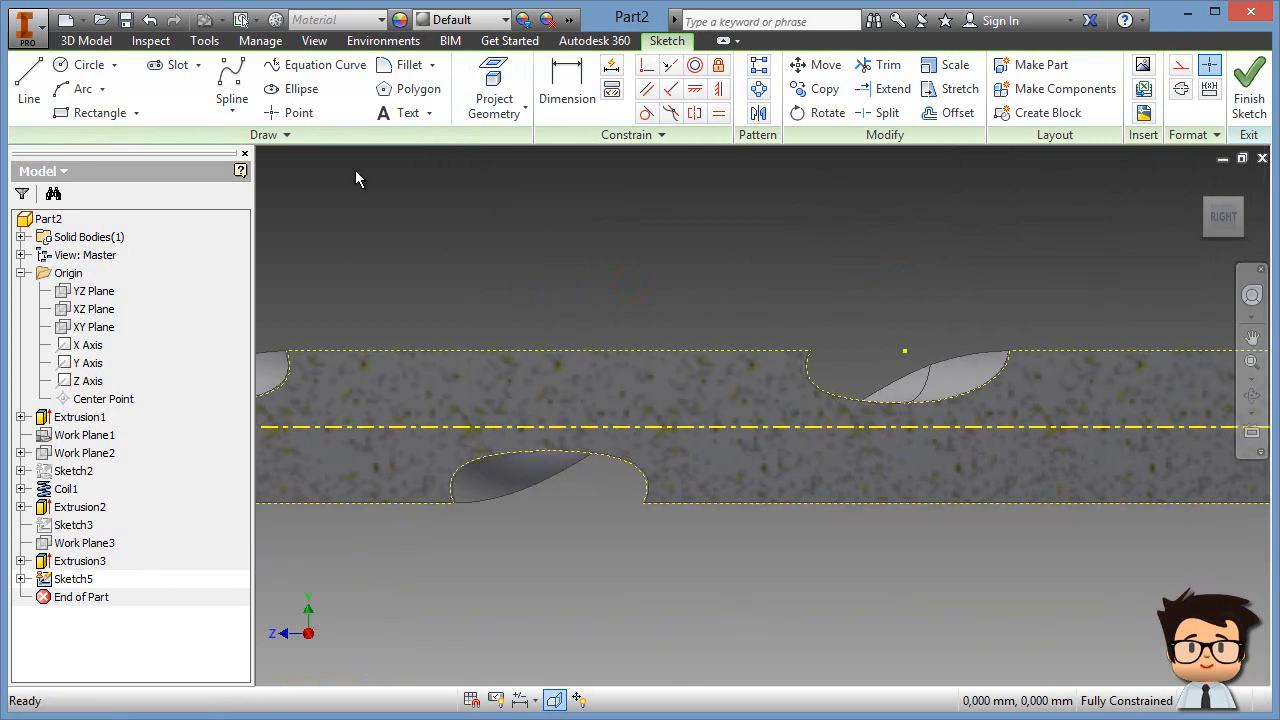
# Step: Draw a rectangle above the drill and dimension its right edge 2 mm from the flute edge
pyautogui.click(100, 112)
pyautogui.click(514, 260)
pyautogui.click(786, 404)
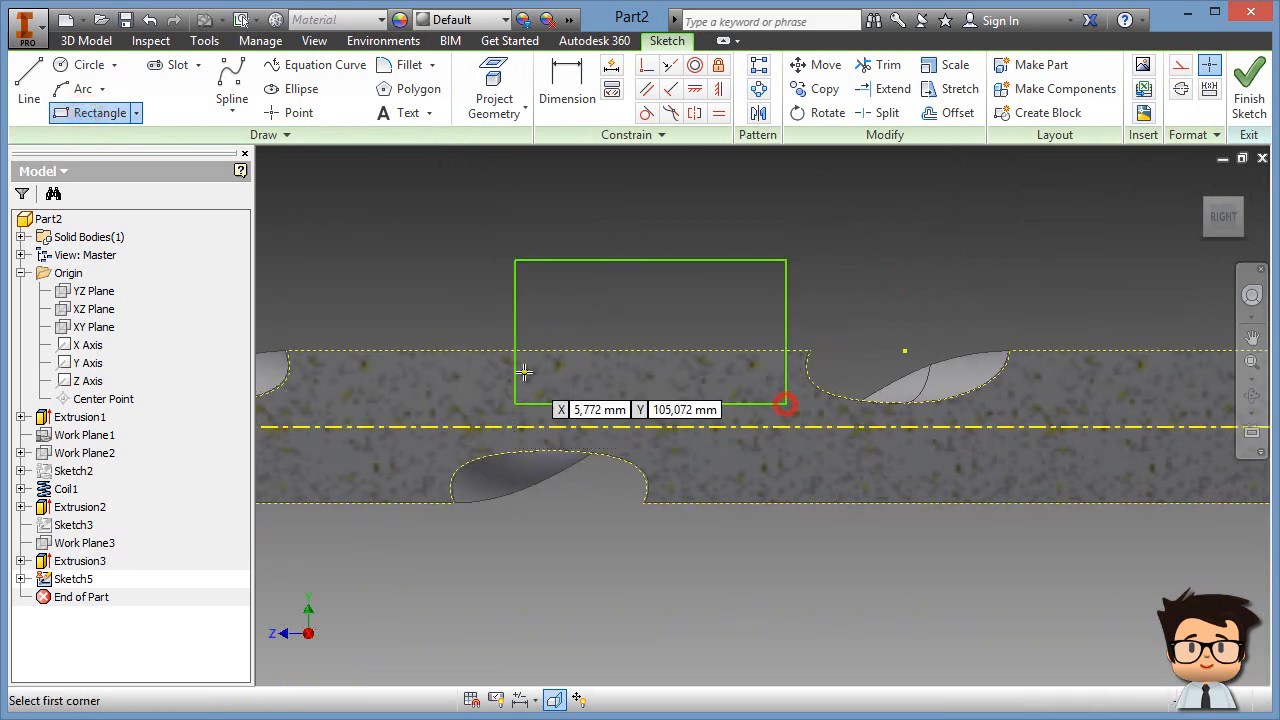
pyautogui.click(566, 70)
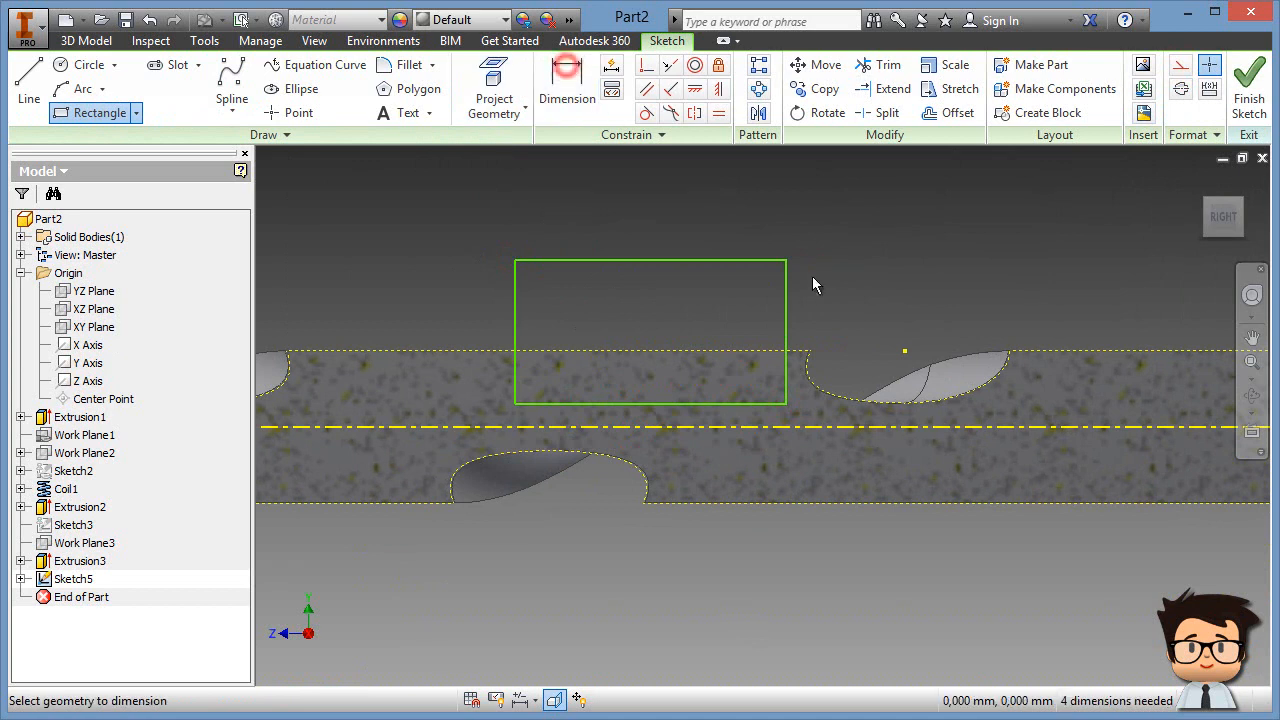
pyautogui.click(788, 345)
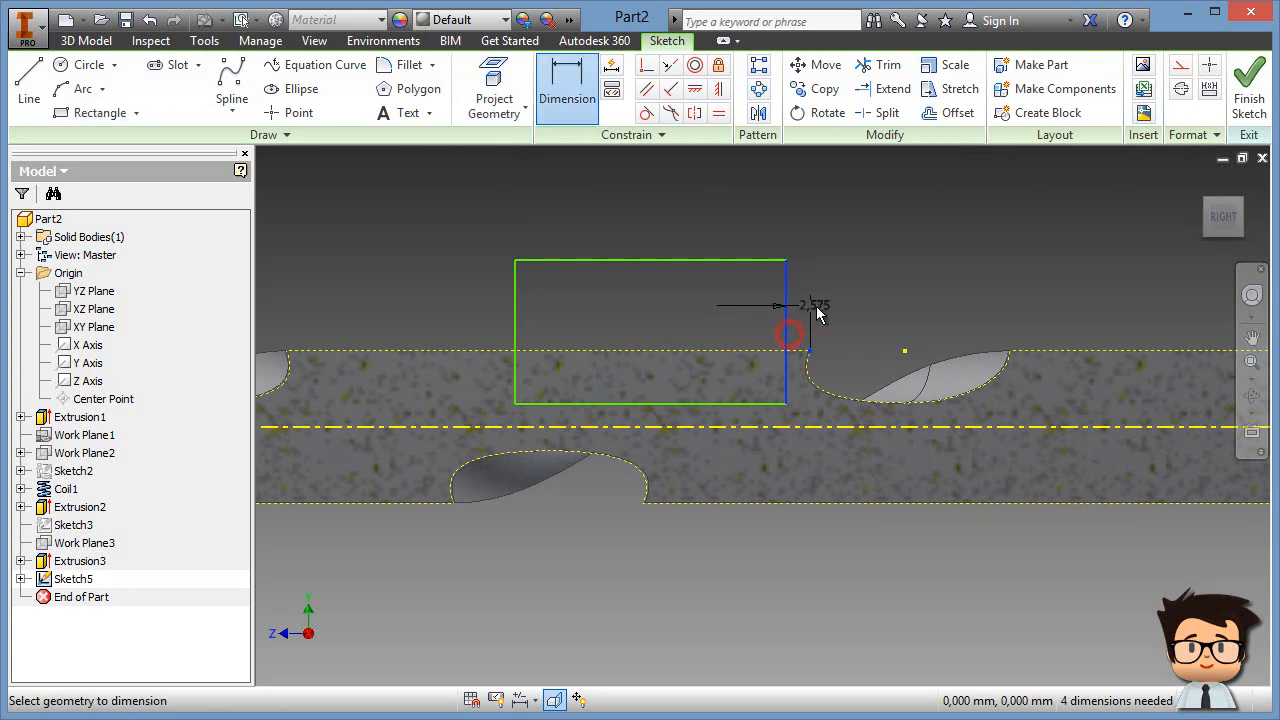
pyautogui.click(808, 312)
pyautogui.write('2,5752061')
pyautogui.press('Return')
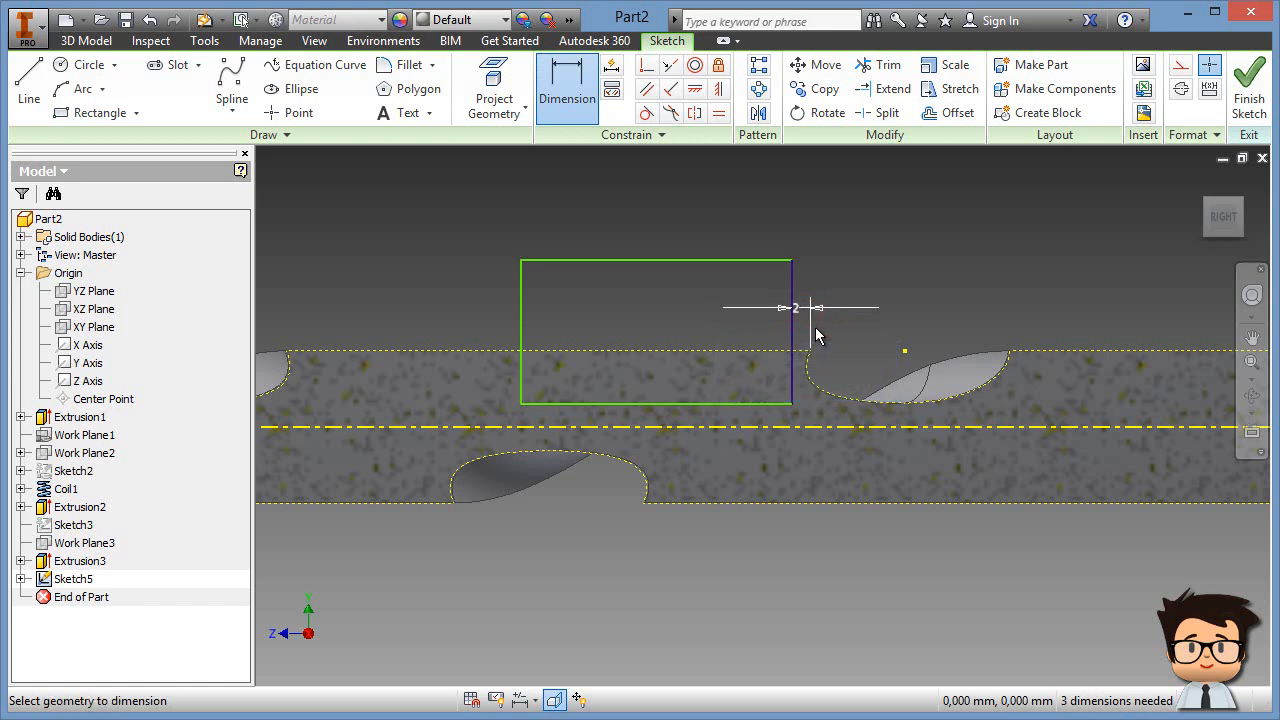
# Step: Place the rectangle's top edge 2 mm from the projected drill edge and give it 0,25 height
pyautogui.click(735, 261)
pyautogui.click(748, 350)
pyautogui.click(749, 322)
pyautogui.write('2')
pyautogui.press('Return')
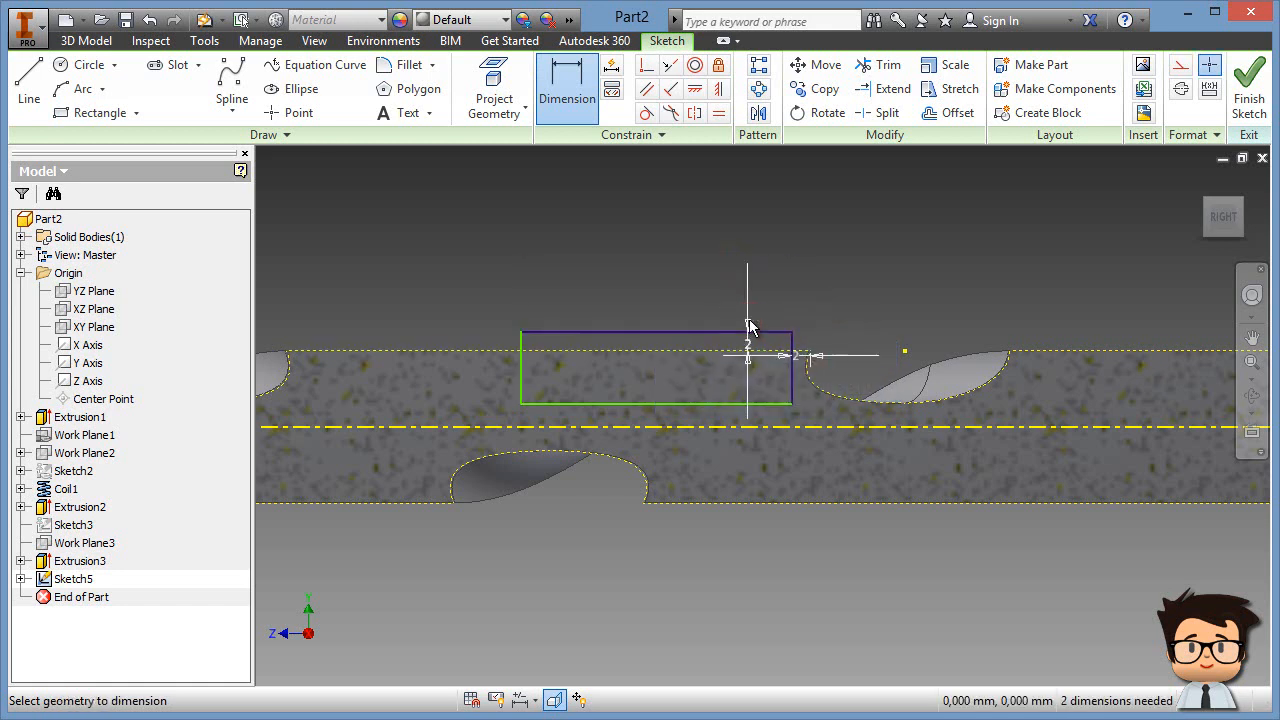
pyautogui.click(709, 356)
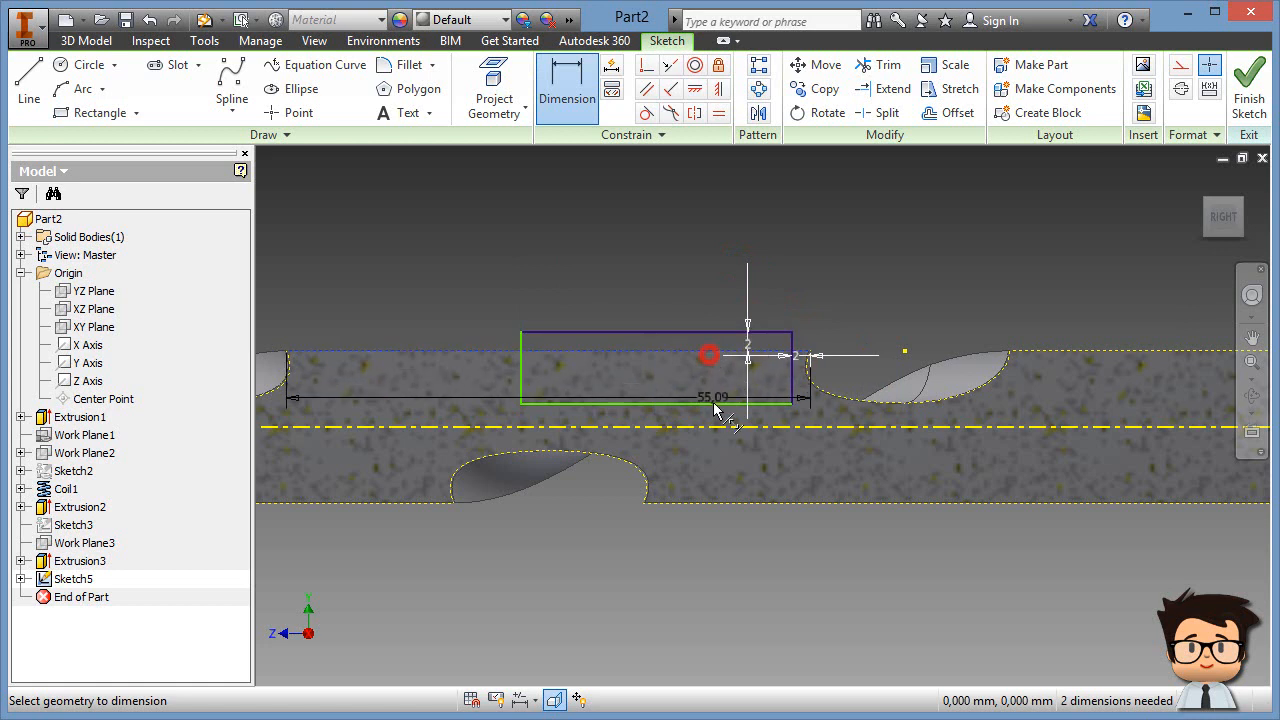
pyautogui.click(711, 405)
pyautogui.click(704, 388)
pyautogui.write(',')
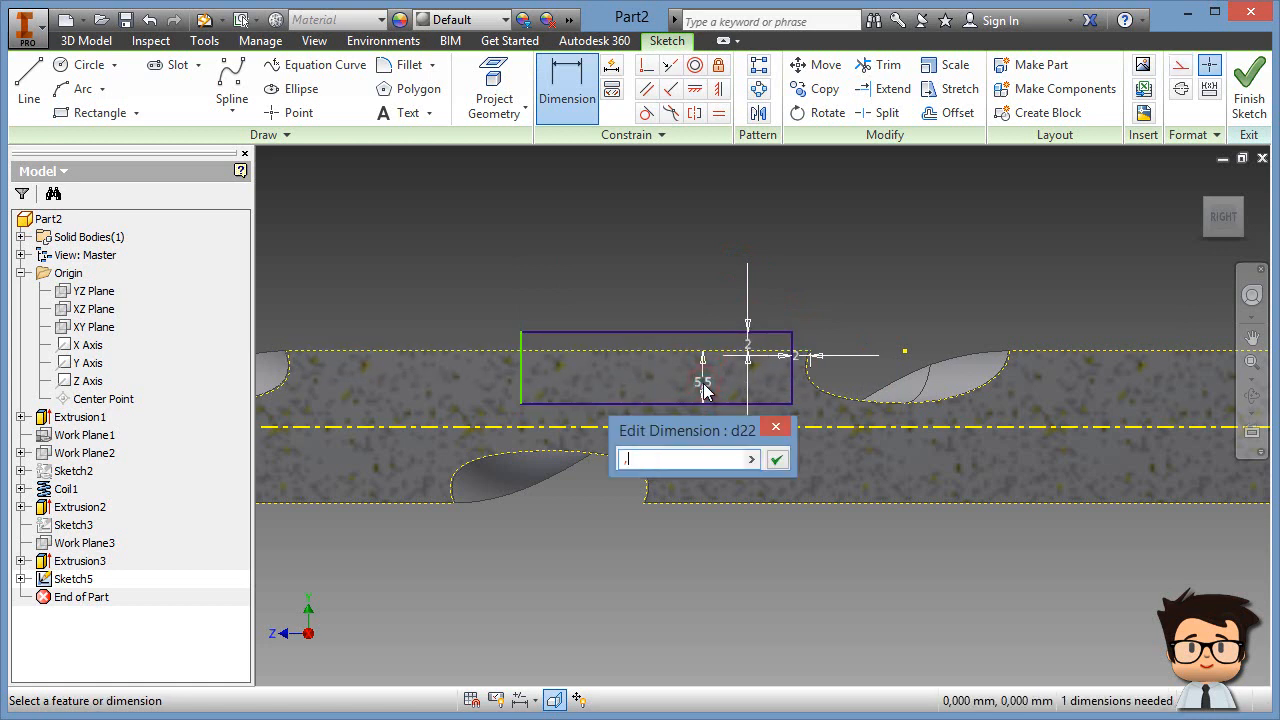
pyautogui.write('25')
pyautogui.press('Return')
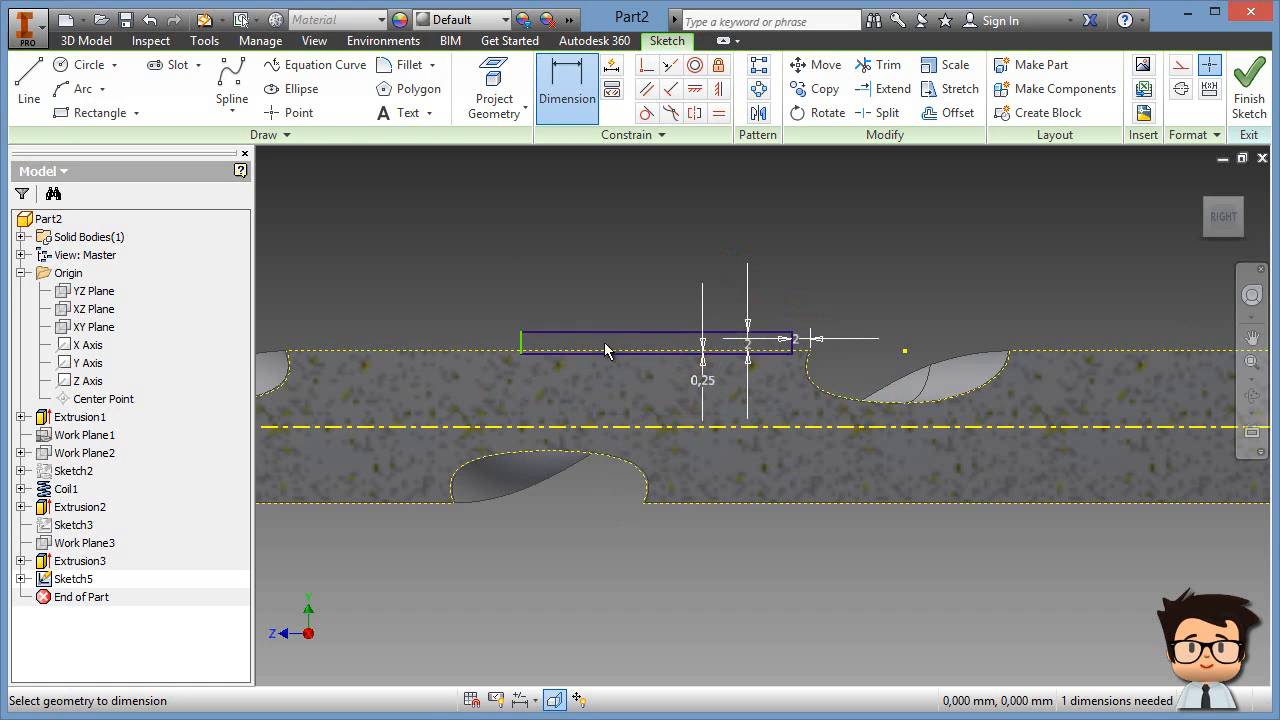
# Step: Add a driven 20,955 flute-width dimension, set the rectangle width to d23, and finish the sketch
pyautogui.scroll(-3, 872, 304)
pyautogui.scroll(2, 795, 393)
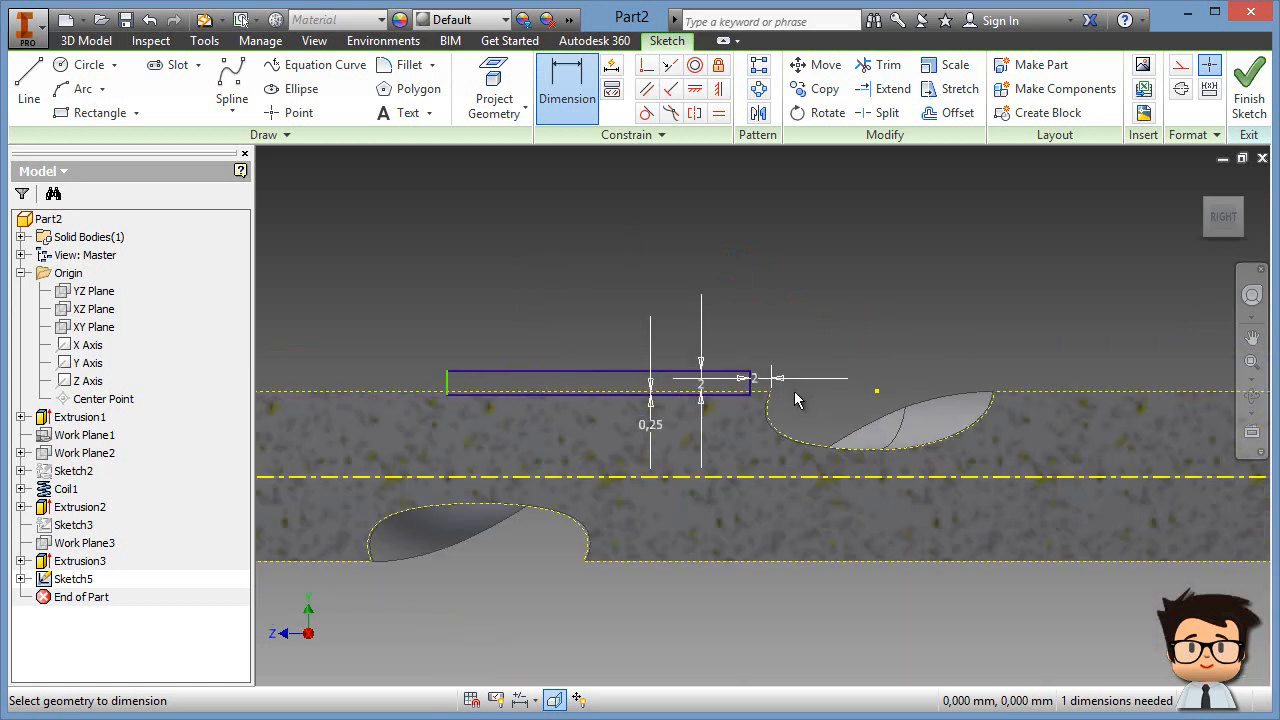
pyautogui.click(984, 381)
pyautogui.click(880, 296)
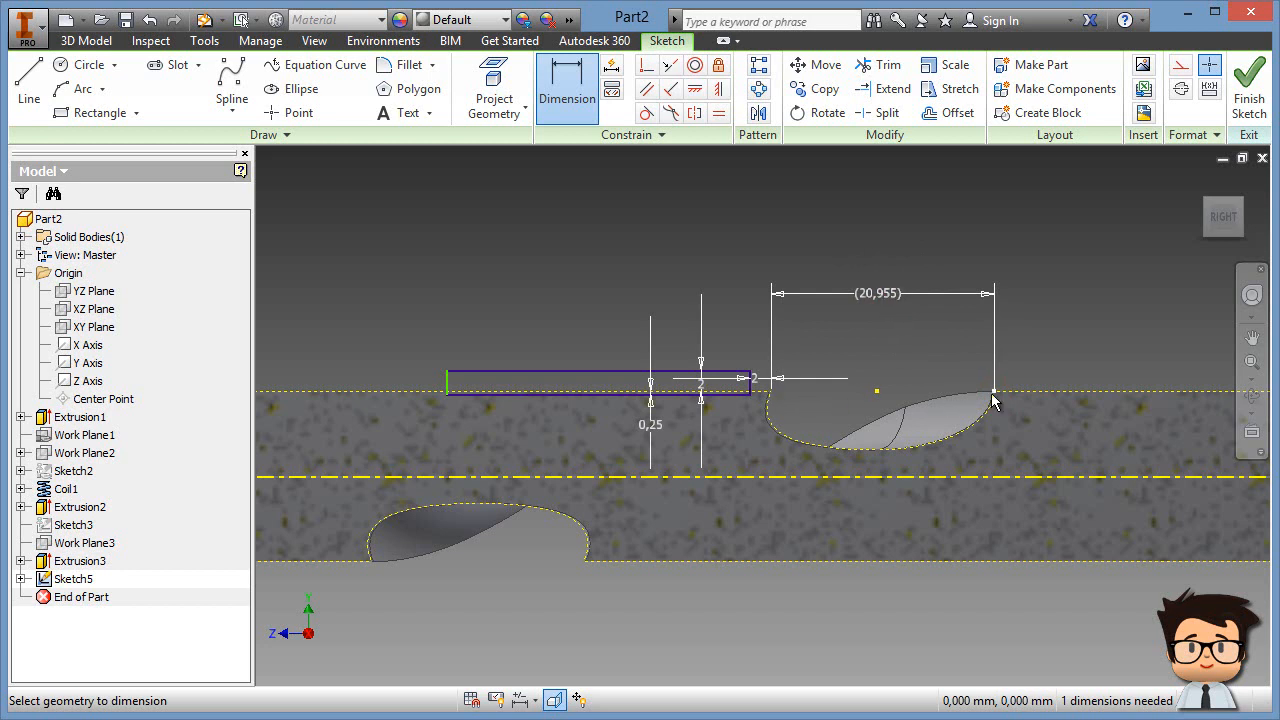
pyautogui.click(622, 376)
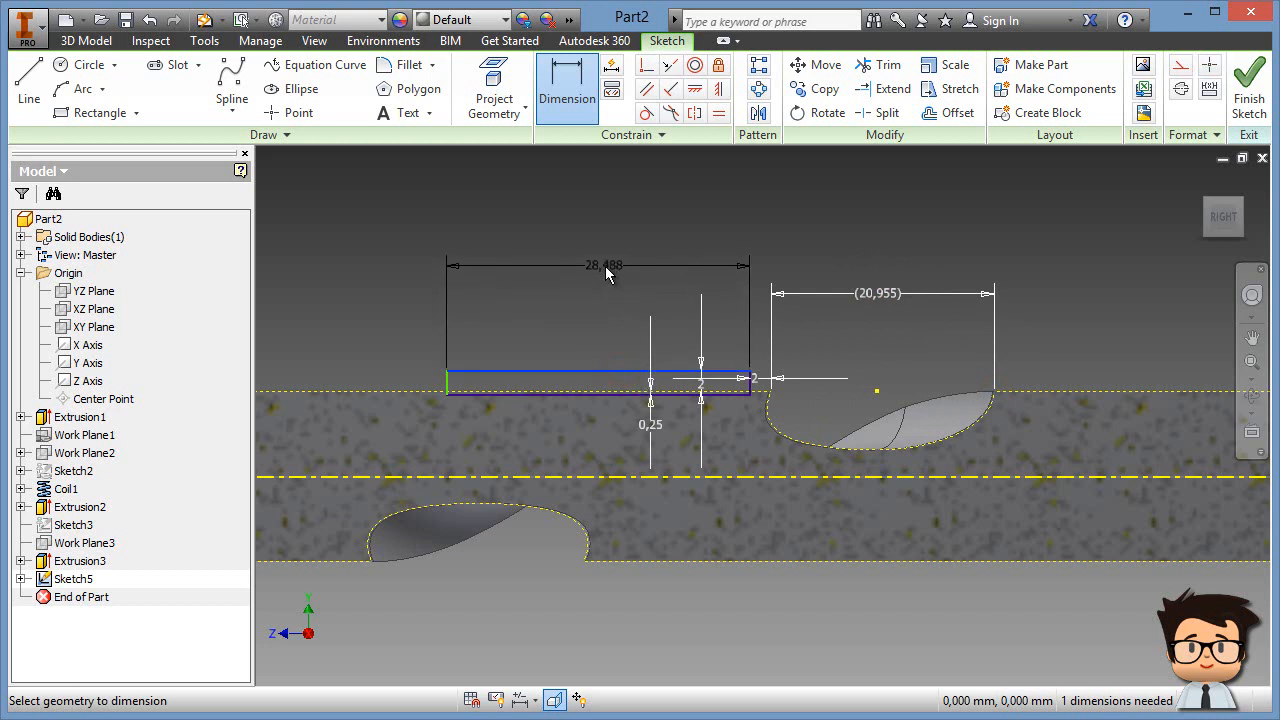
pyautogui.click(603, 265)
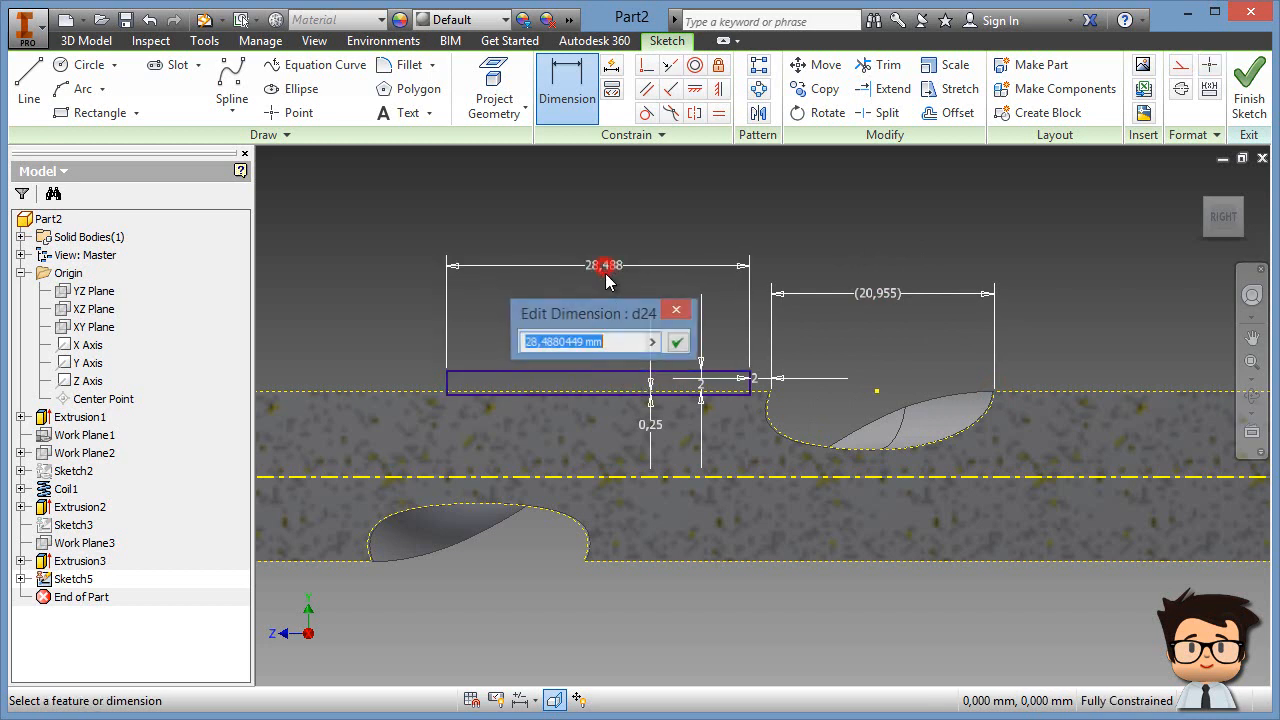
pyautogui.click(887, 296)
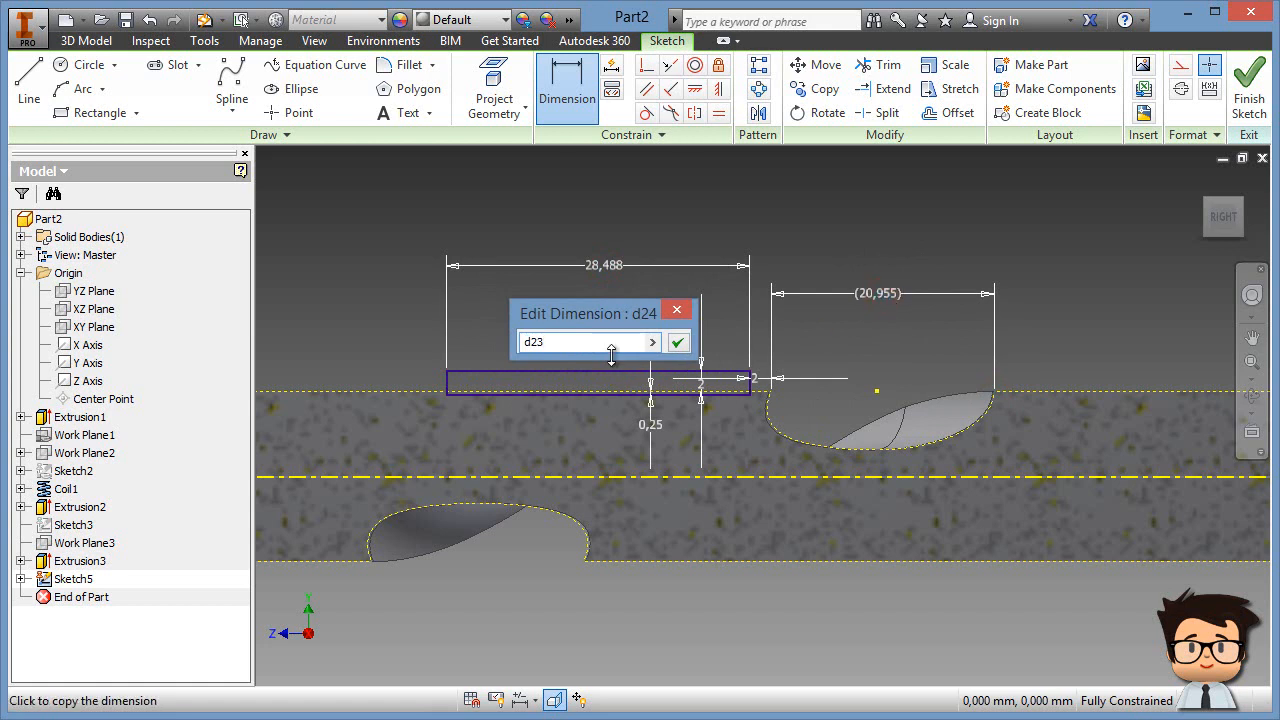
pyautogui.press('Return')
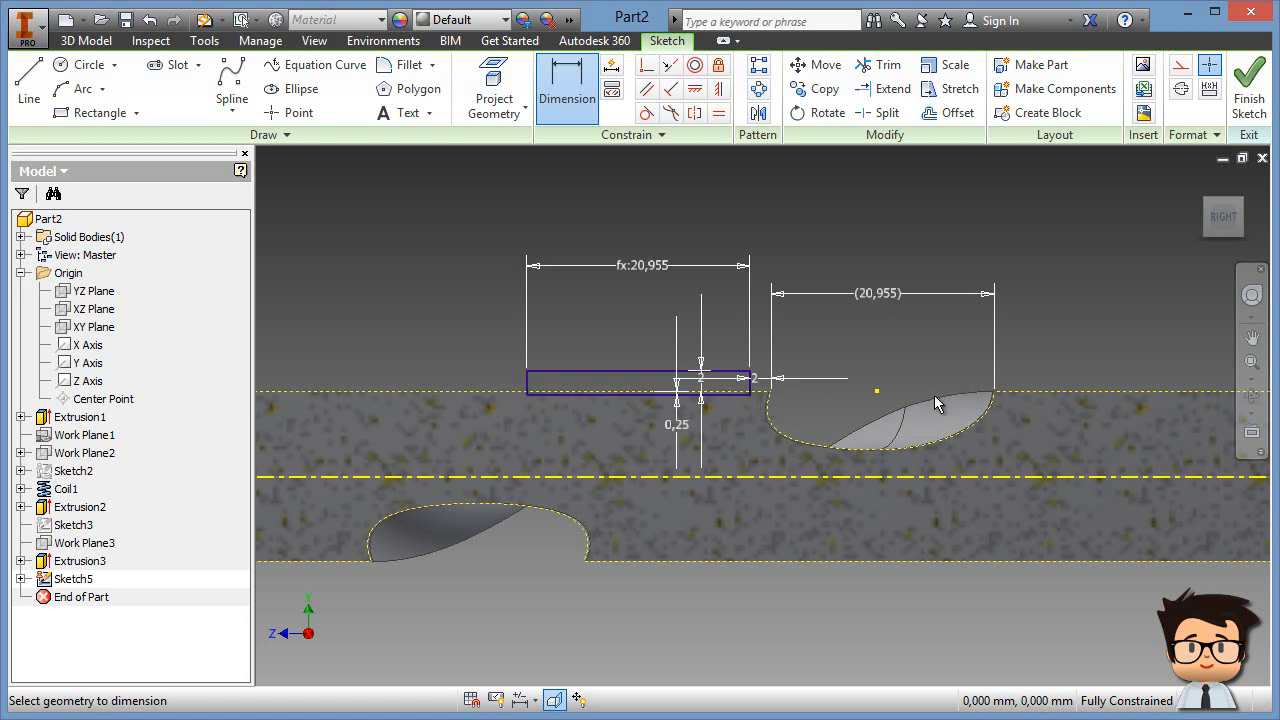
pyautogui.click(1248, 85)
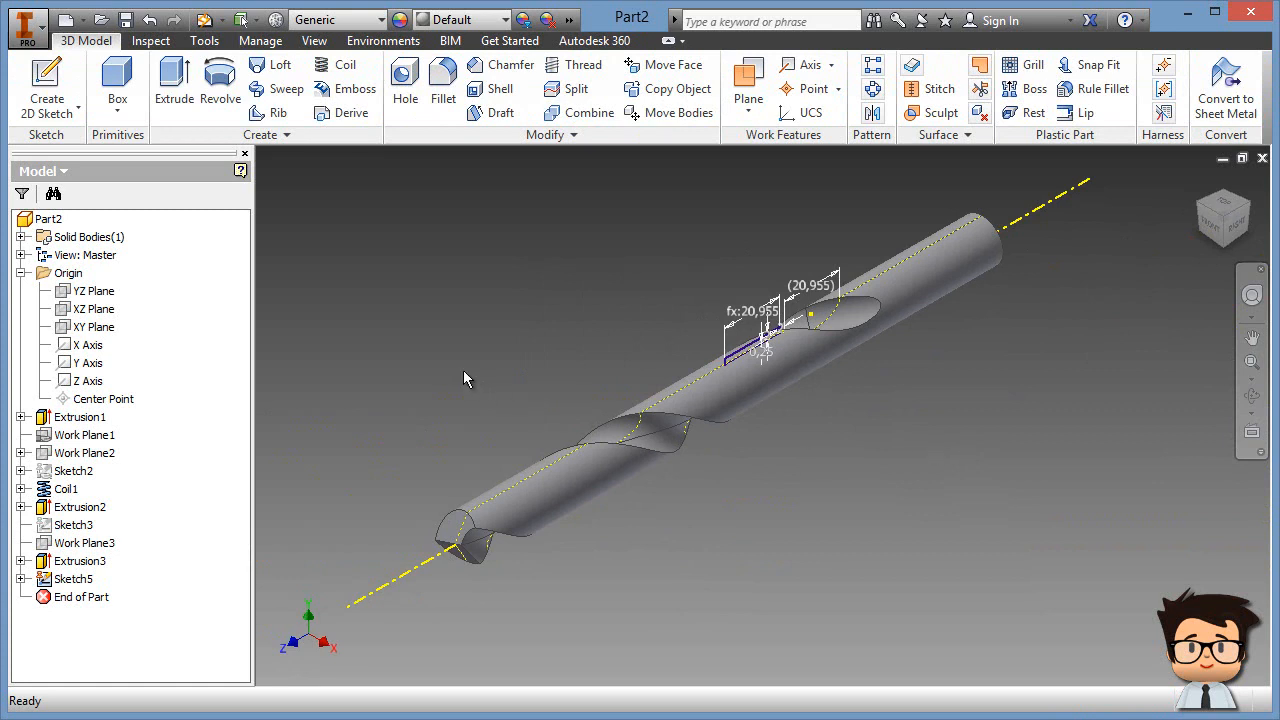
# Step: Cut a coil of the thin rectangle around the centerline axis with pitch 75 and height 200
pyautogui.click(338, 65)
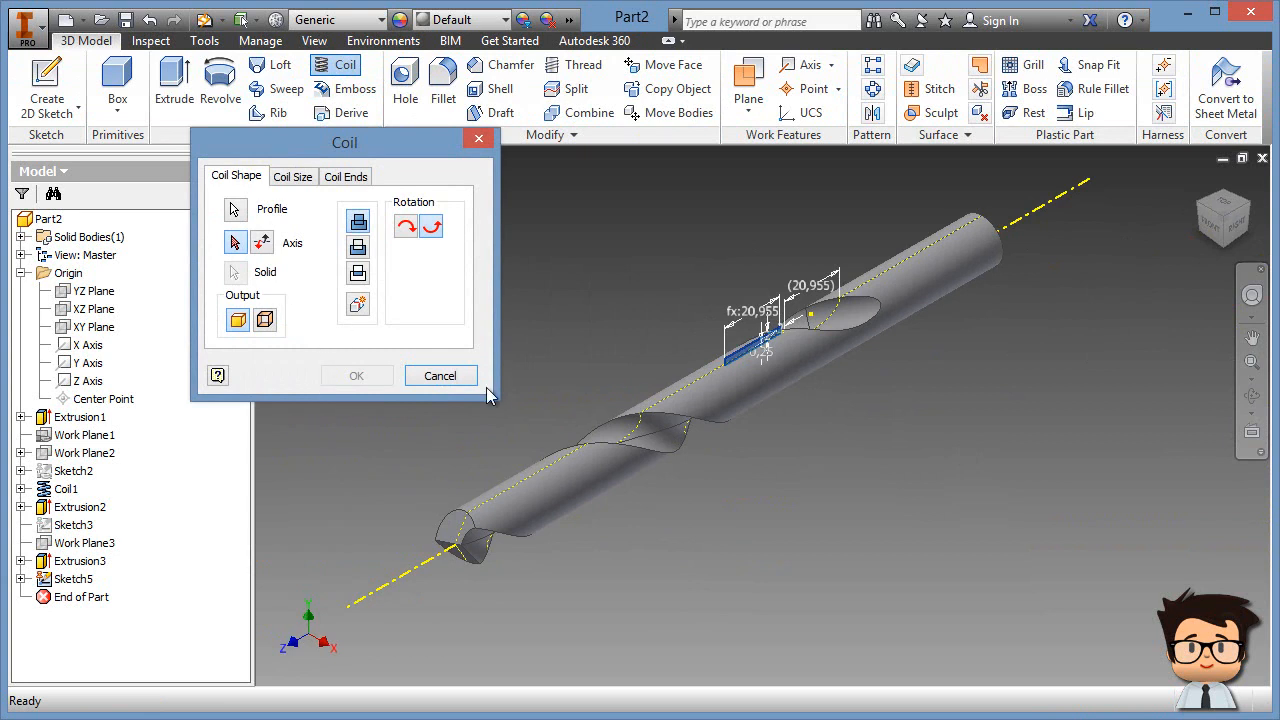
pyautogui.click(405, 573)
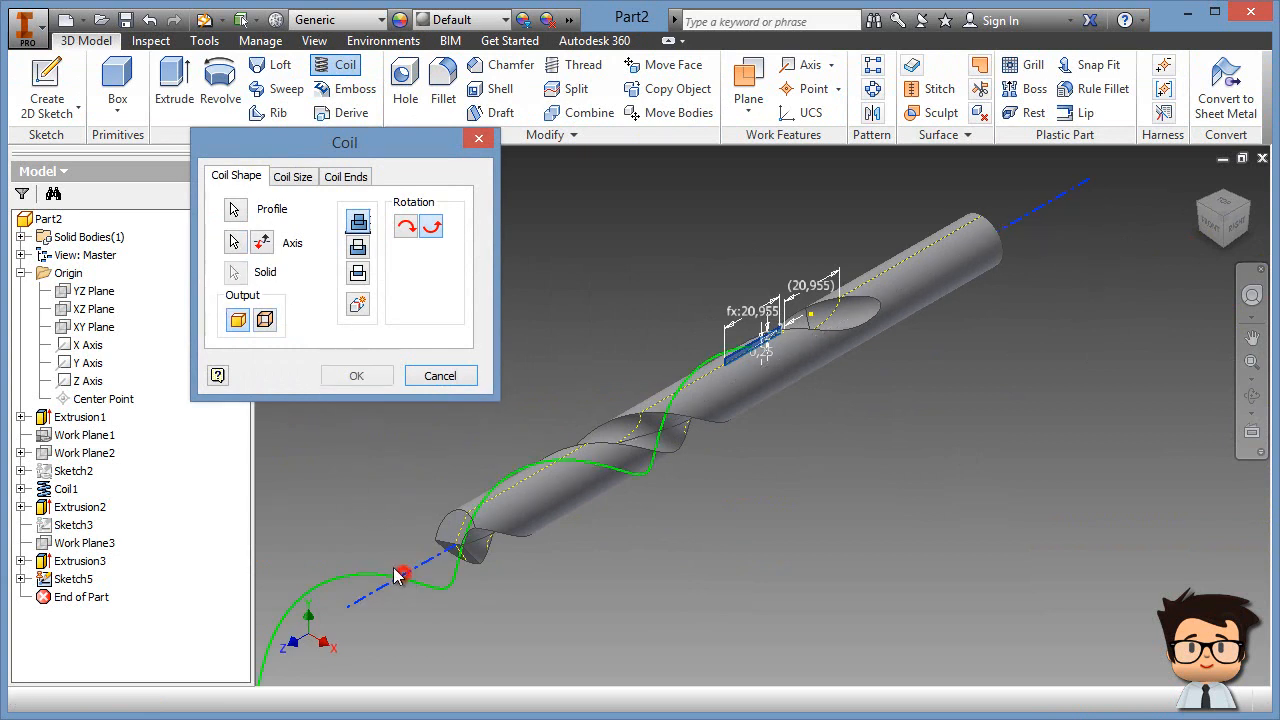
pyautogui.click(358, 250)
pyautogui.click(293, 177)
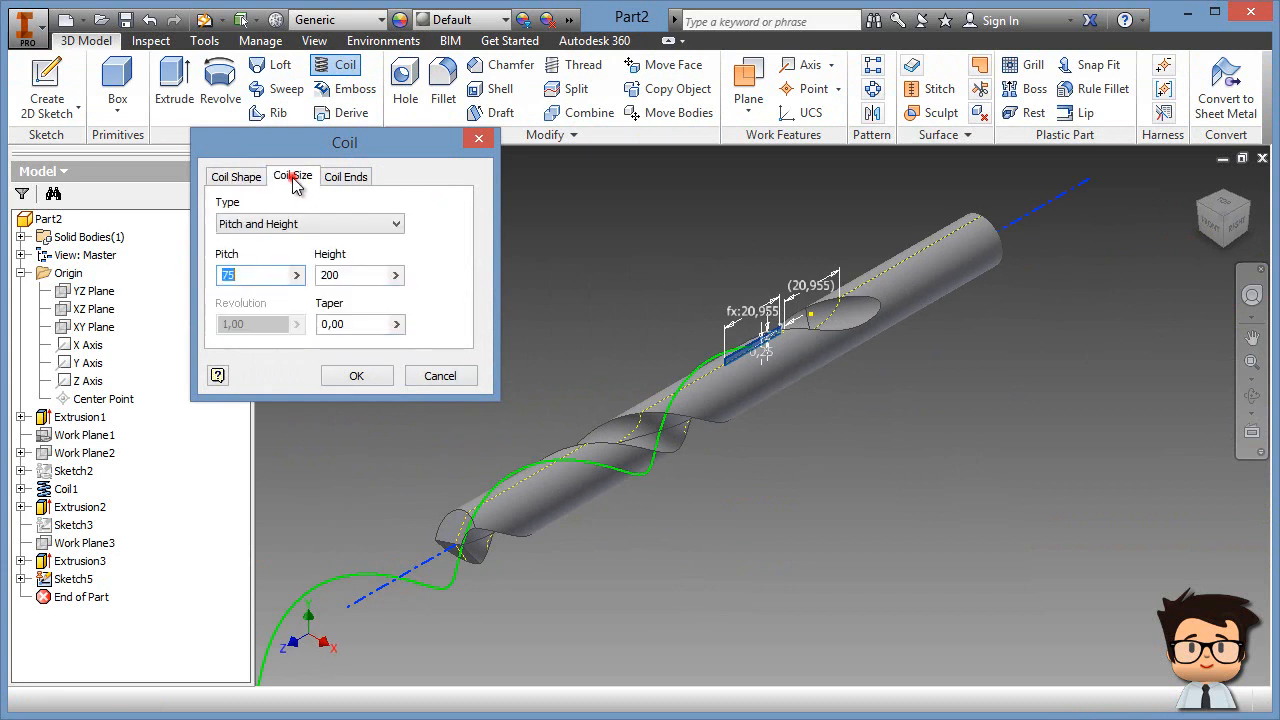
pyautogui.click(244, 273)
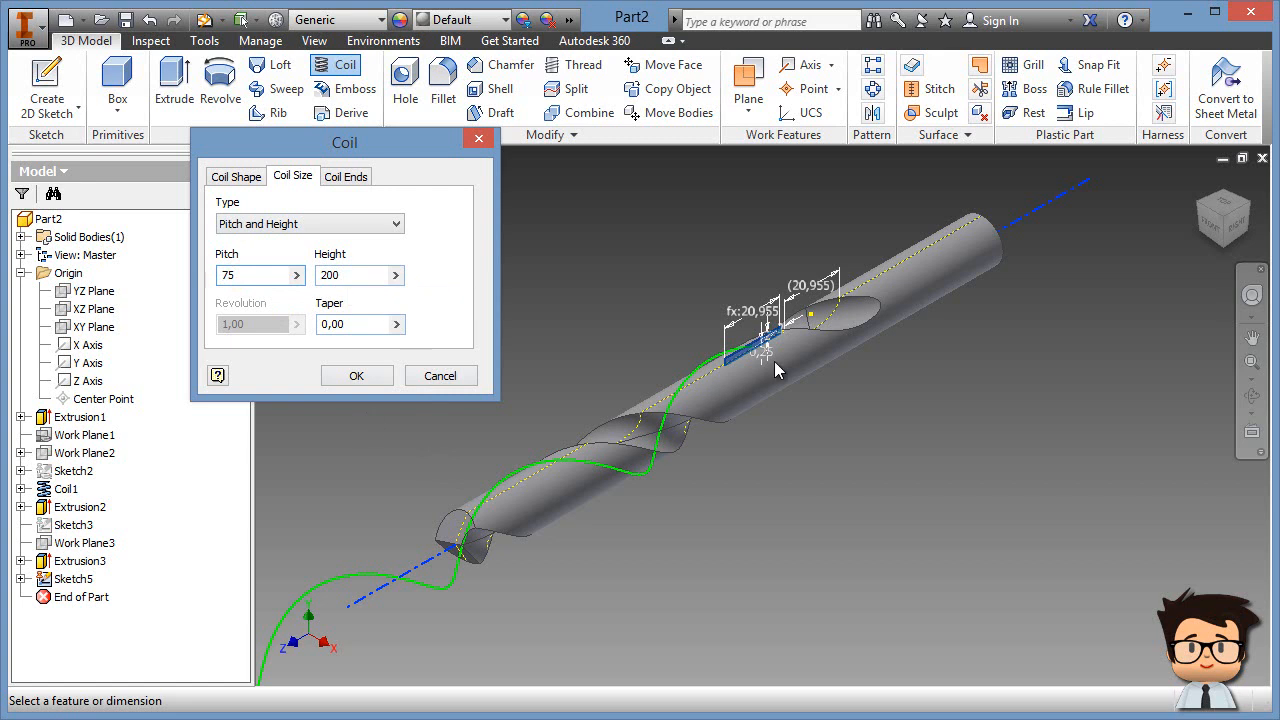
pyautogui.click(362, 379)
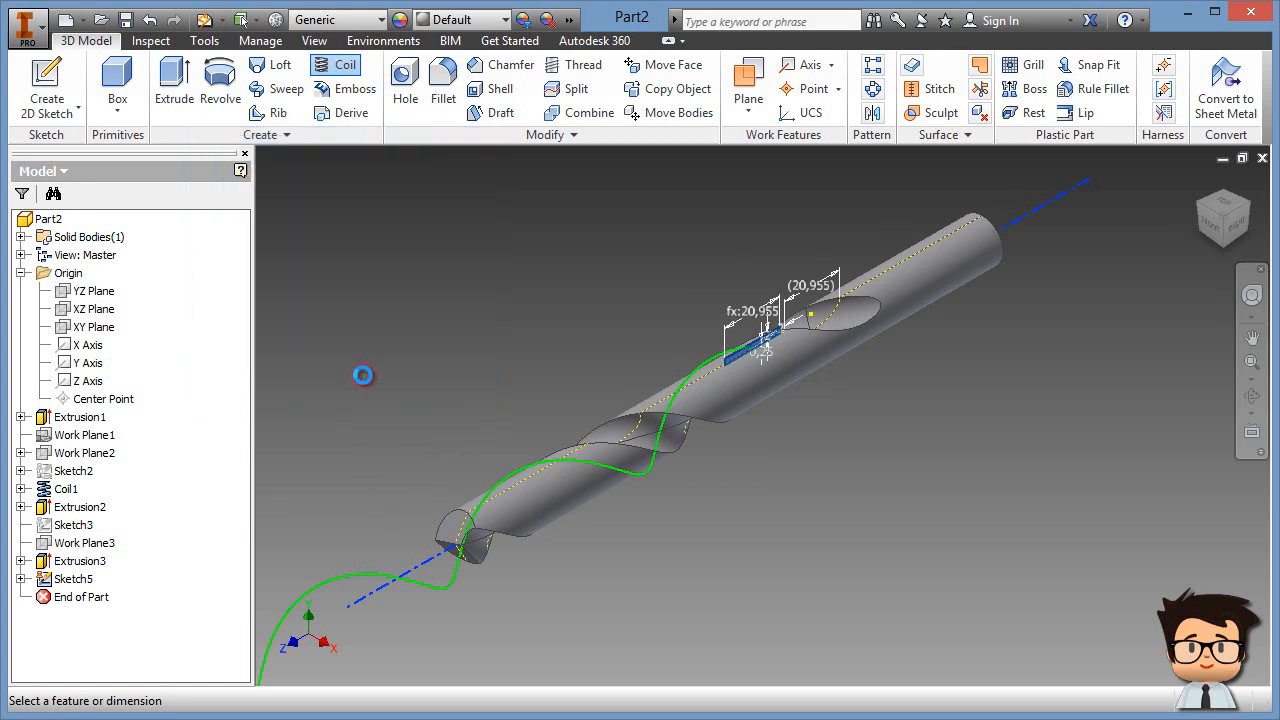
pyautogui.scroll(-3, 678, 519)
pyautogui.moveTo(678, 519); pyautogui.dragTo(878, 532, button='middle')
pyautogui.keyDown('shift'); pyautogui.moveTo(820, 583); pyautogui.dragTo(657, 443, button='middle'); pyautogui.keyUp('shift')
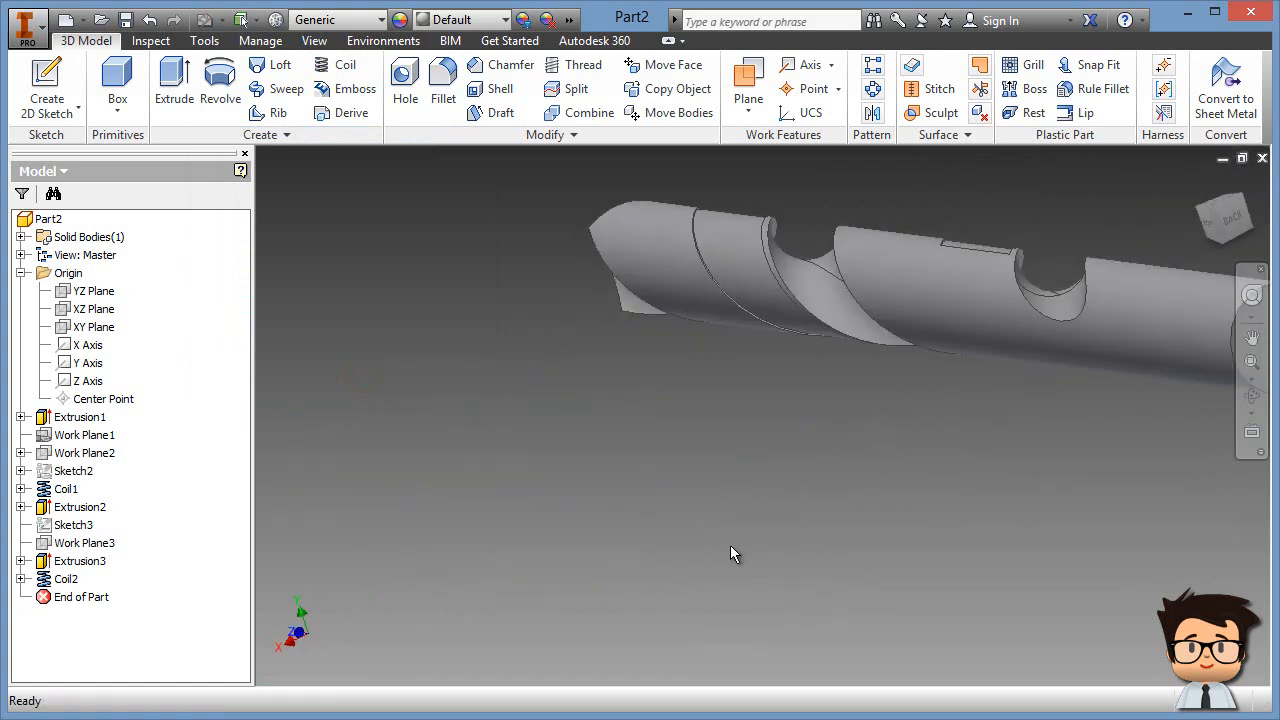
pyautogui.keyDown('shift'); pyautogui.moveTo(701, 541); pyautogui.dragTo(717, 455, button='middle'); pyautogui.keyUp('shift')
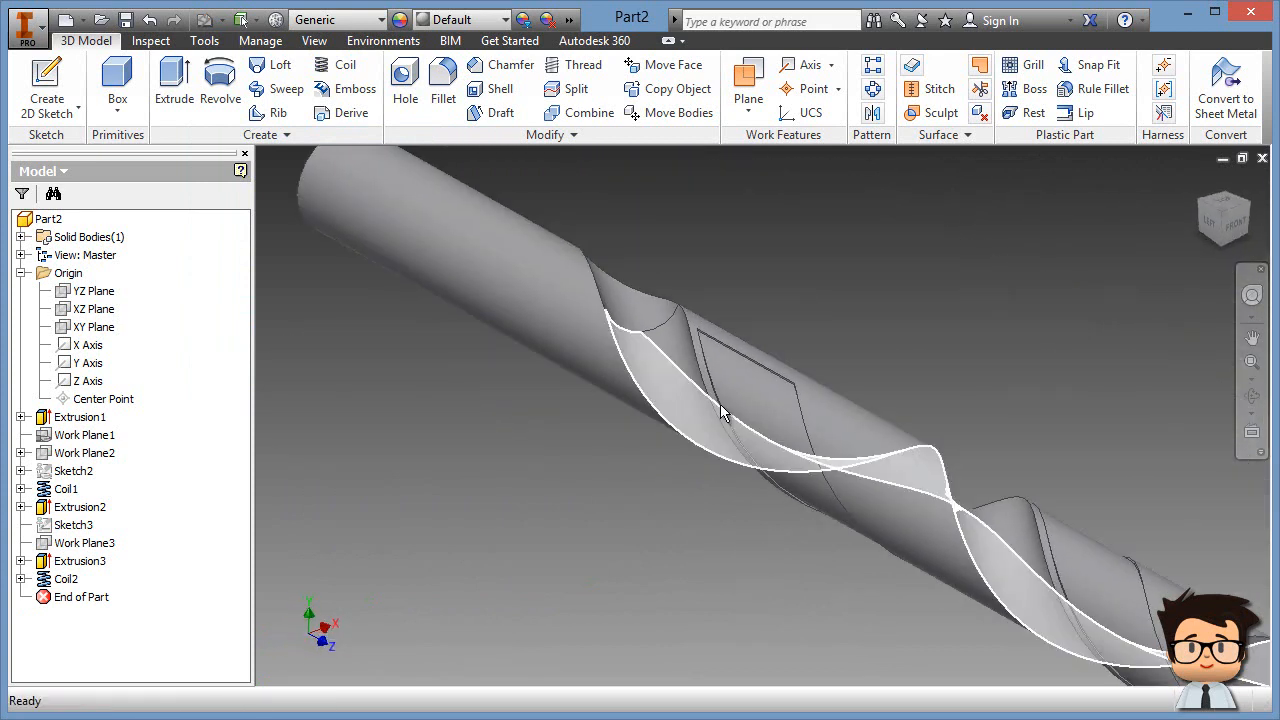
pyautogui.scroll(3, 860, 316)
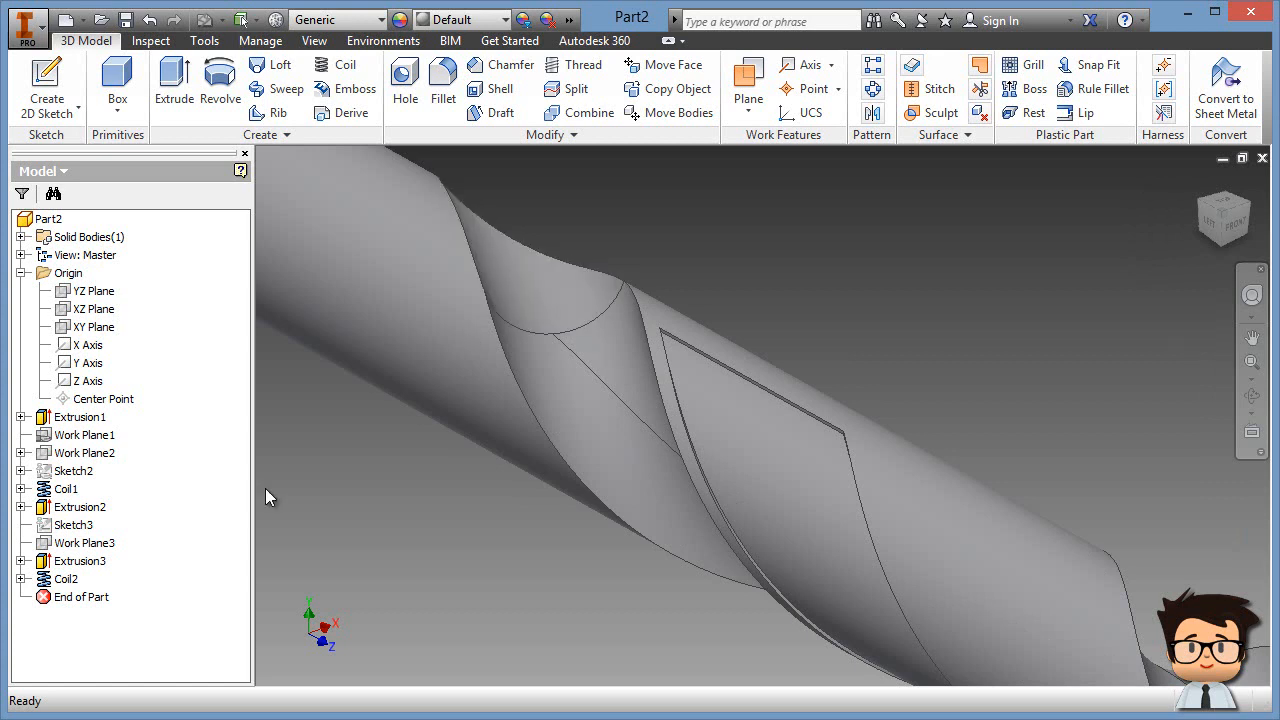
# Step: Make Sketch5 visible on the drill, try extruding its rectangle, then cancel the extrusion
pyautogui.click(21, 579)
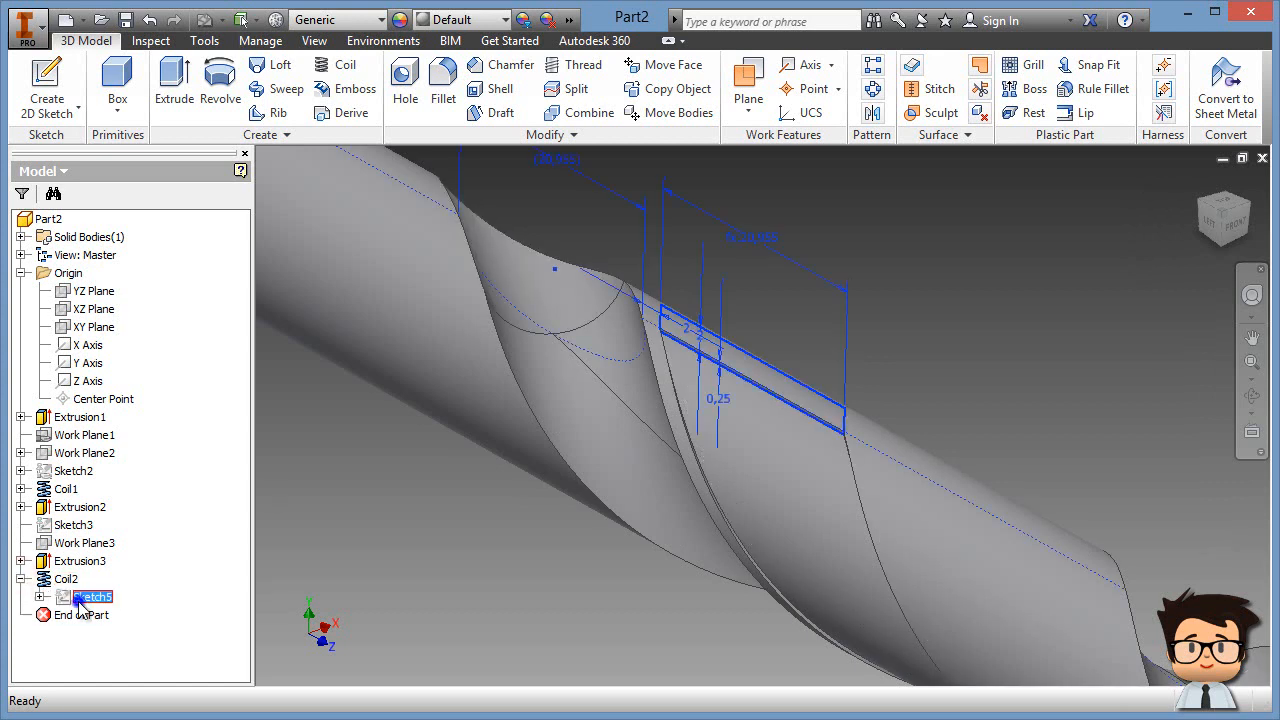
pyautogui.rightClick(76, 597)
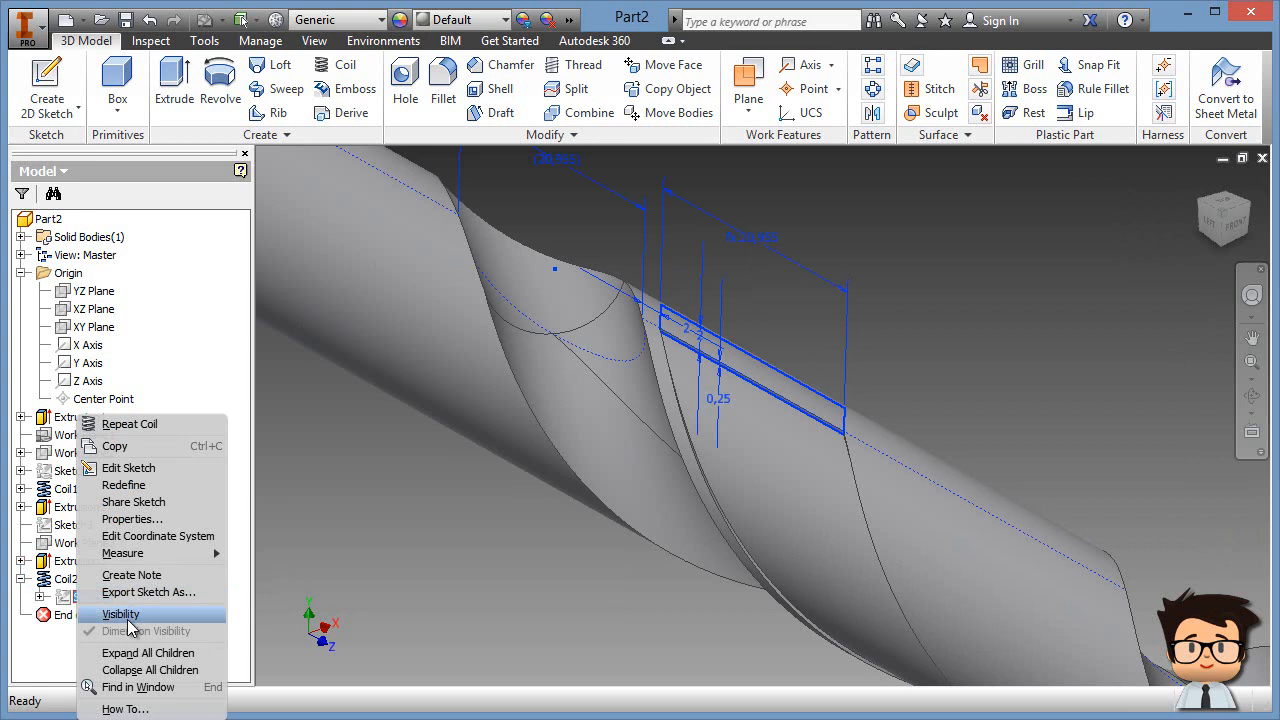
pyautogui.click(122, 613)
pyautogui.keyDown('shift'); pyautogui.moveTo(994, 364); pyautogui.dragTo(949, 360, button='middle'); pyautogui.keyUp('shift')
pyautogui.click(174, 85)
pyautogui.keyDown('shift'); pyautogui.moveTo(540, 491); pyautogui.dragTo(640, 523, button='middle'); pyautogui.keyUp('shift')
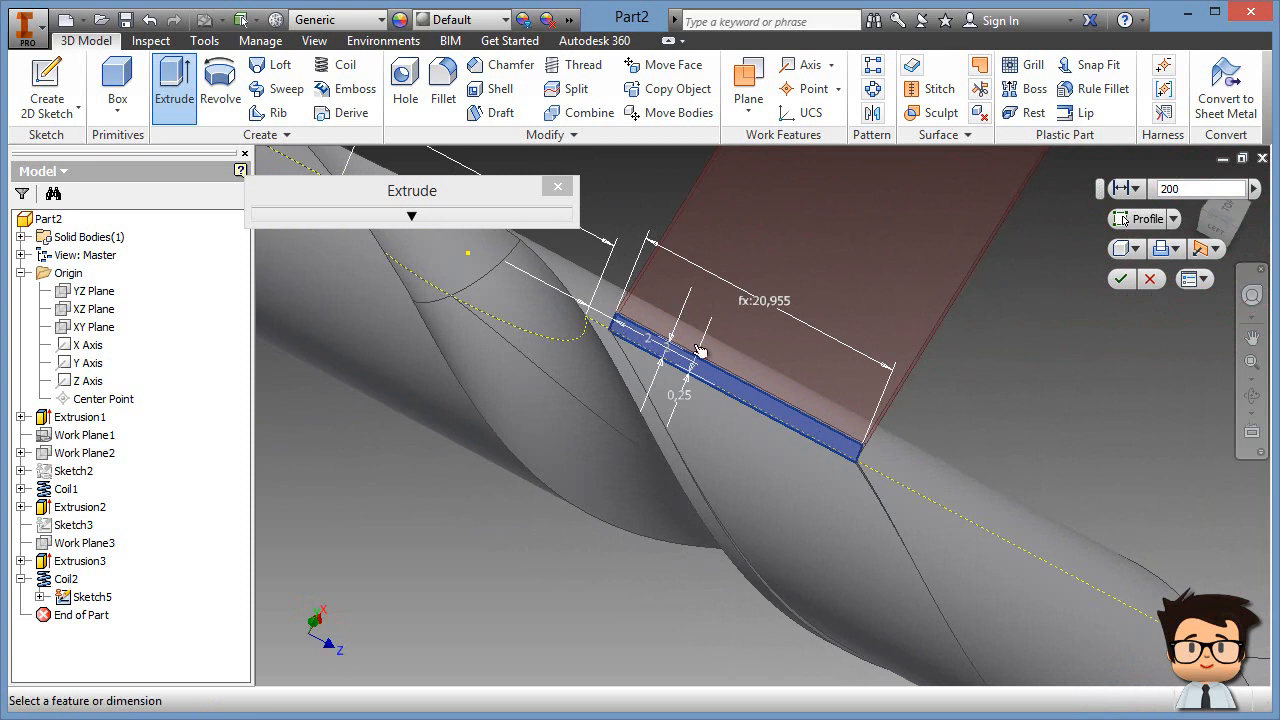
pyautogui.click(1150, 280)
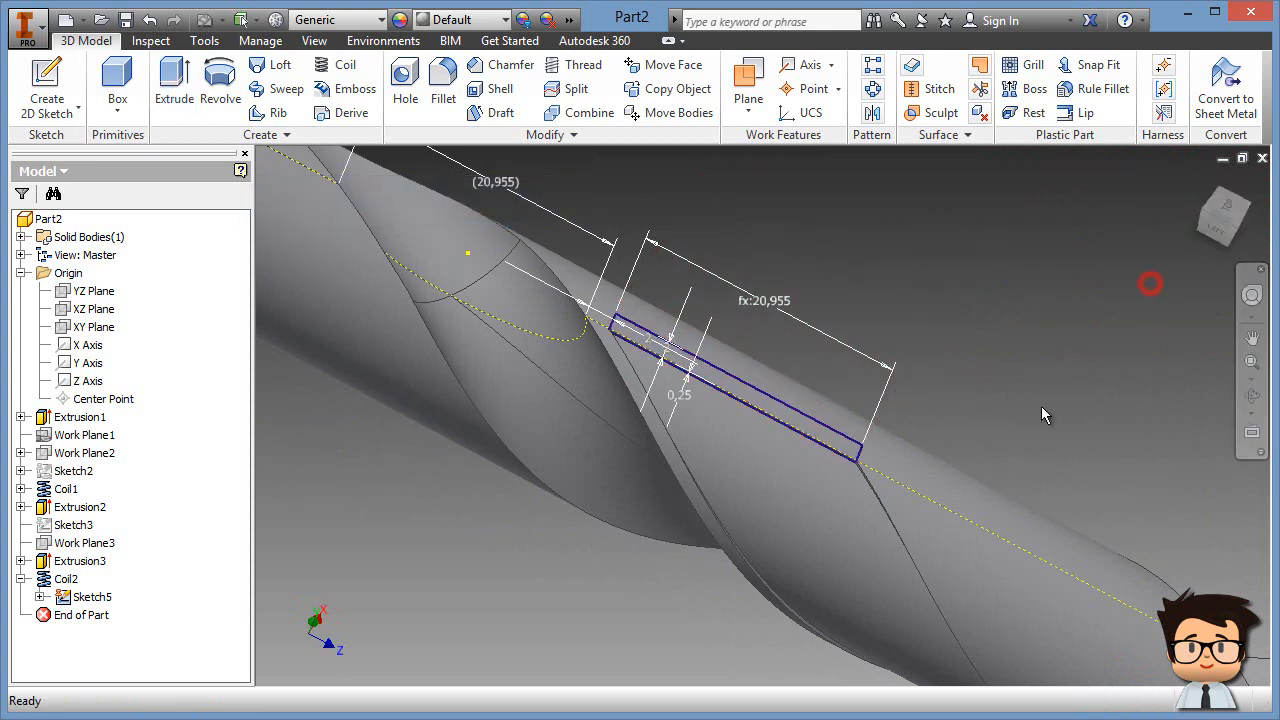
# Step: Hide the Sketch5 profile, then show it on the drill again
pyautogui.click(90, 598)
pyautogui.click(143, 612)
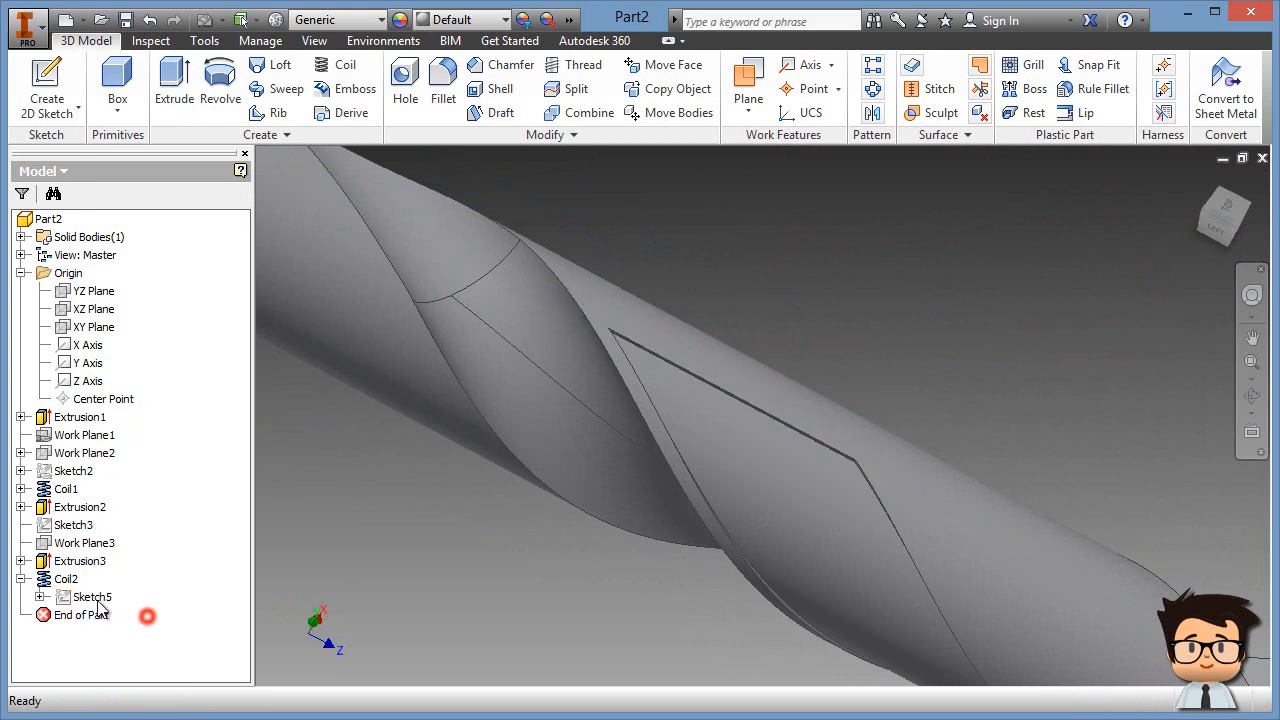
pyautogui.click(22, 579)
pyautogui.keyDown('shift'); pyautogui.moveTo(838, 353); pyautogui.dragTo(884, 356, button='middle'); pyautogui.keyUp('shift')
pyautogui.click(21, 579)
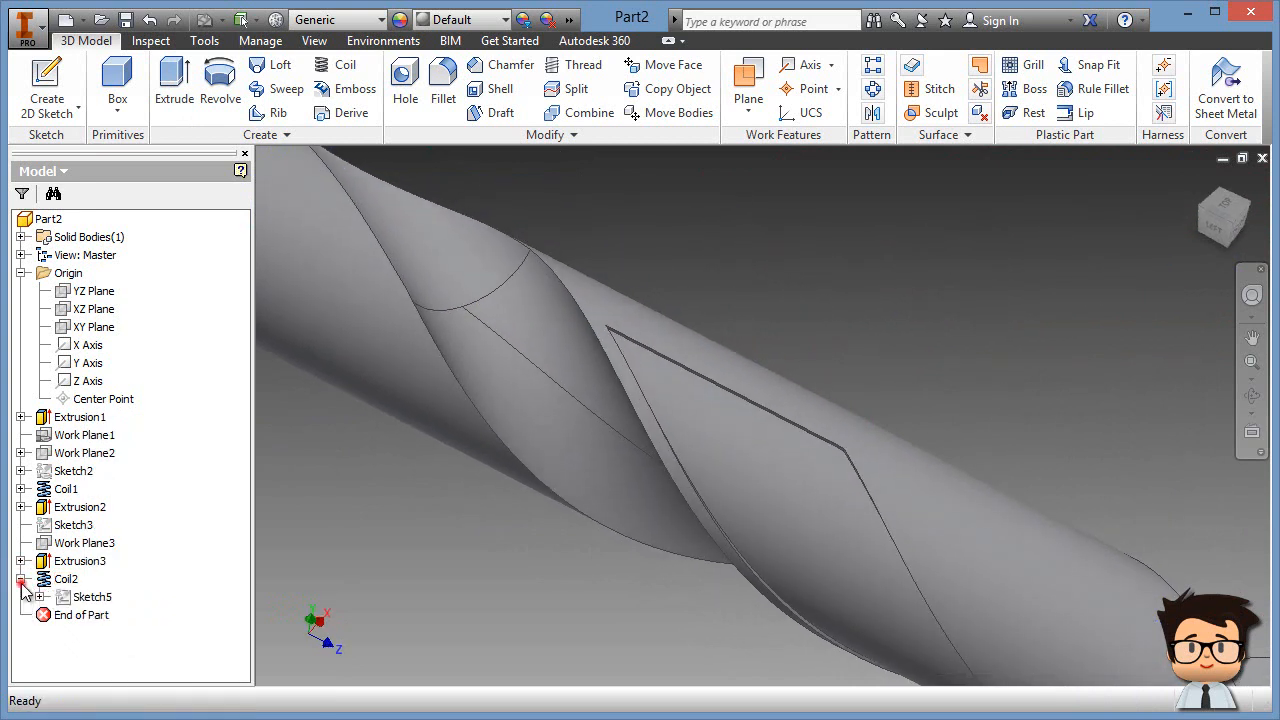
pyautogui.rightClick(72, 597)
pyautogui.click(130, 608)
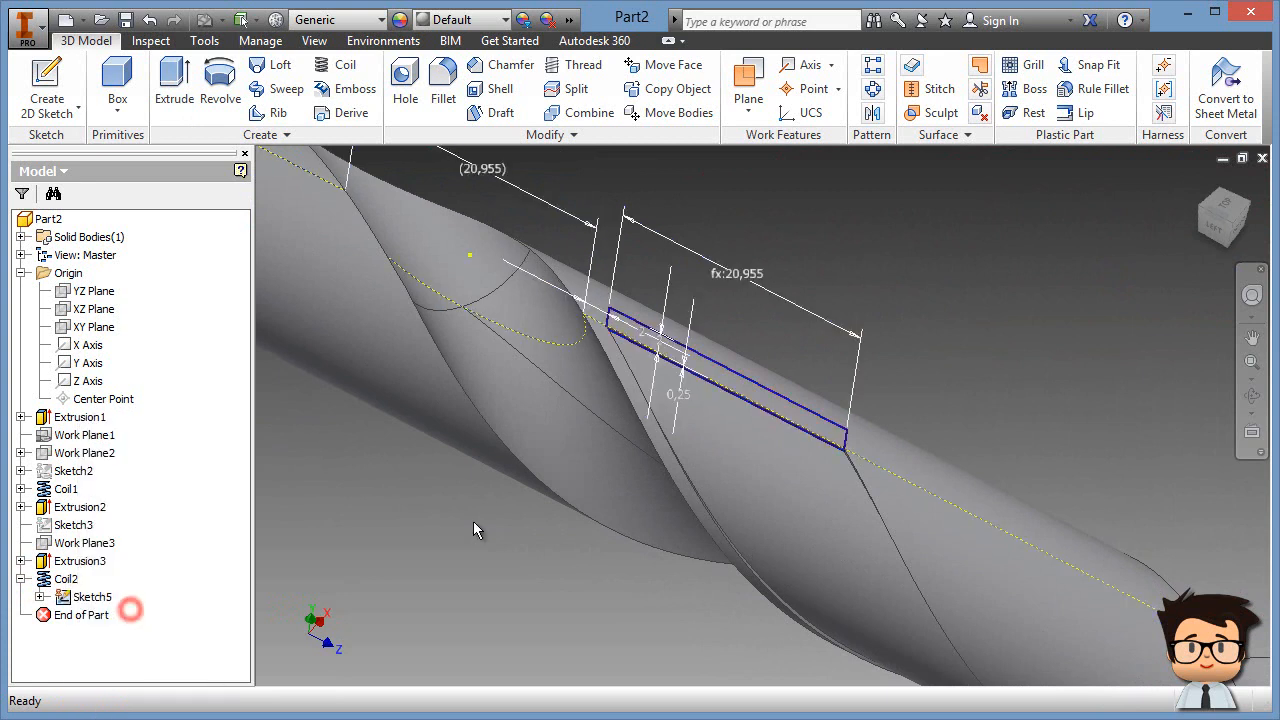
# Step: Turn off Sketch5's dimension visibility and zoom out to frame the whole drill
pyautogui.rightClick(103, 604)
pyautogui.click(165, 631)
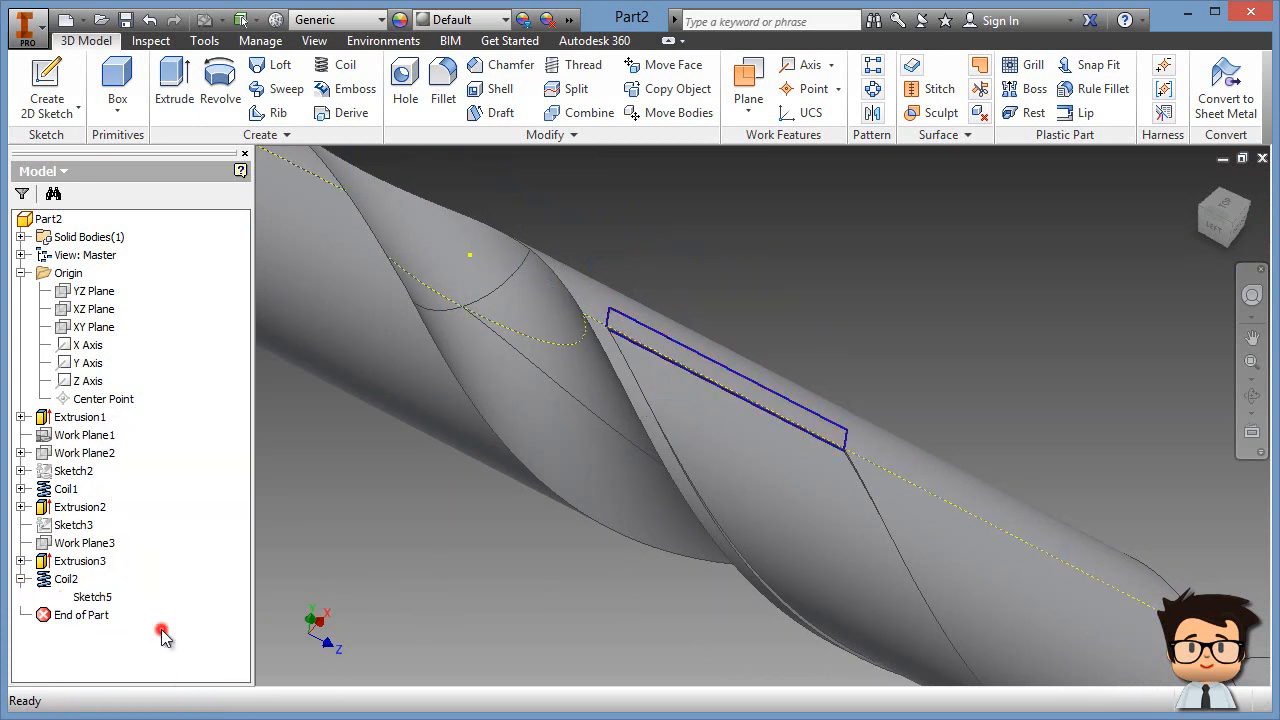
pyautogui.scroll(-5, 521, 588)
pyautogui.moveTo(510, 590); pyautogui.dragTo(640, 508, button='middle')
pyautogui.moveTo(405, 294); pyautogui.dragTo(348, 326, button='middle')
# Step: Start a coil on the rectangular profile using the Z Axis as its axis
pyautogui.click(345, 67)
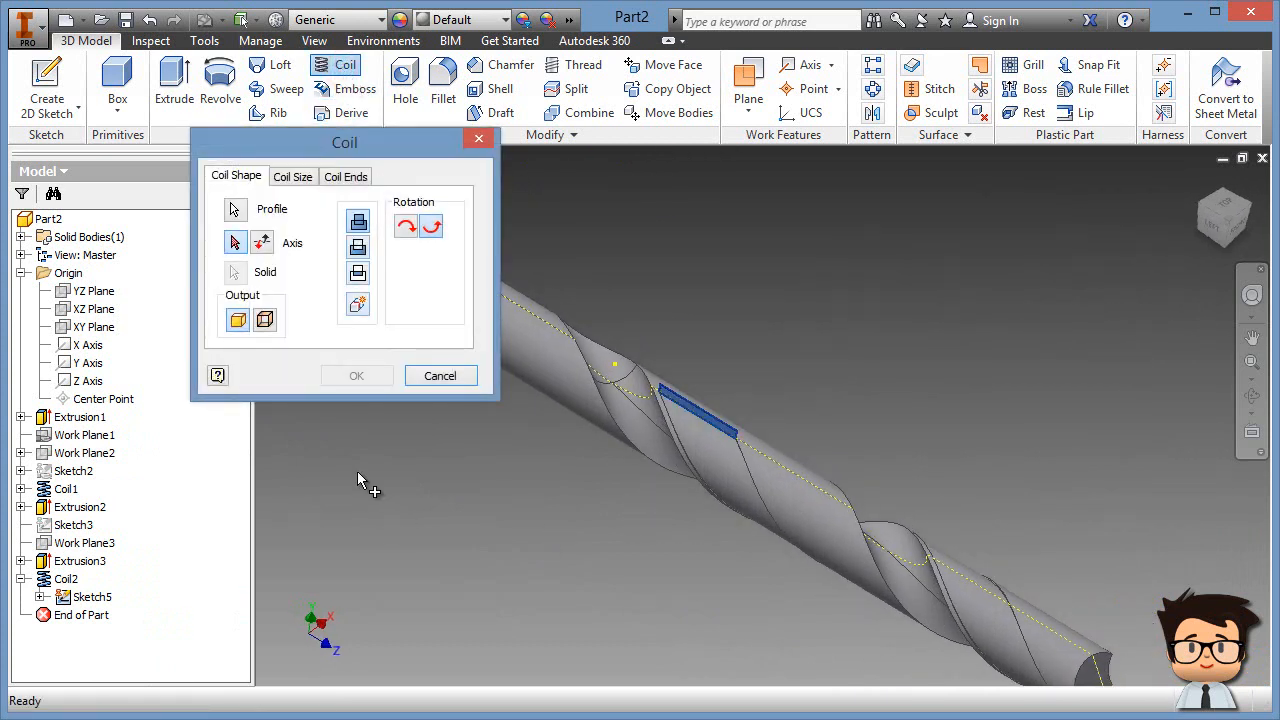
pyautogui.moveTo(578, 546); pyautogui.dragTo(923, 620, button='middle')
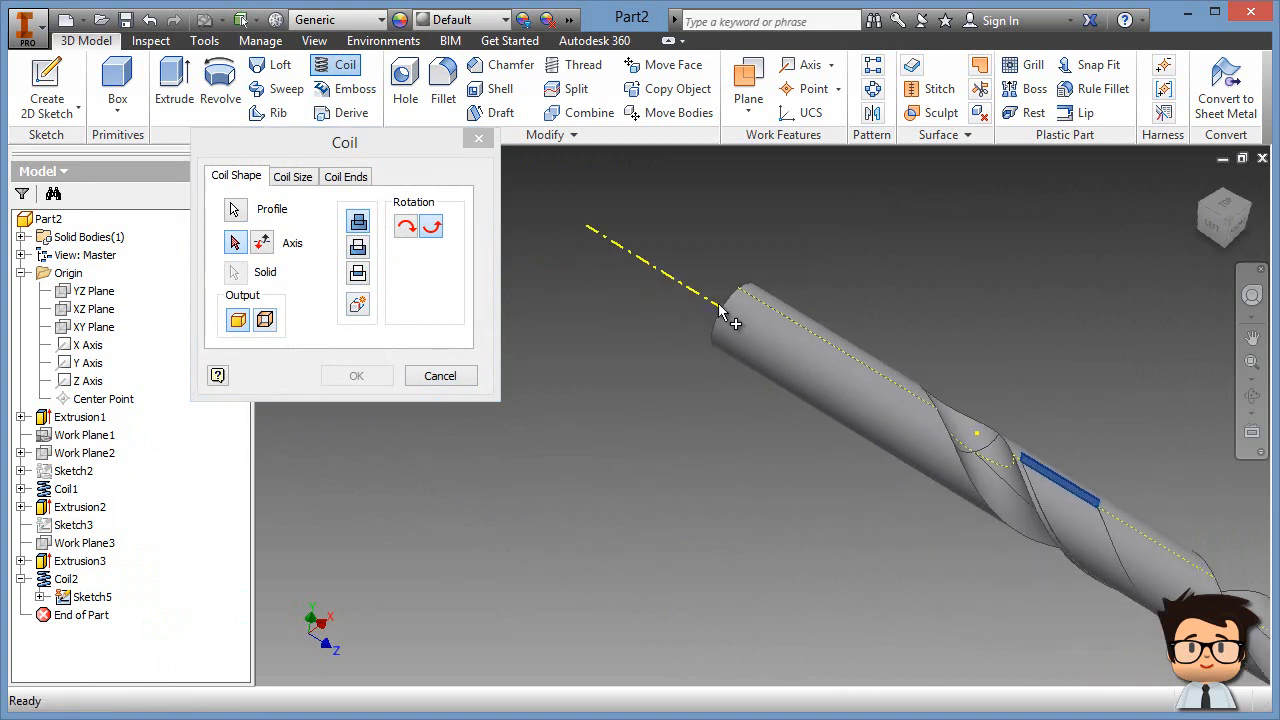
pyautogui.click(234, 244)
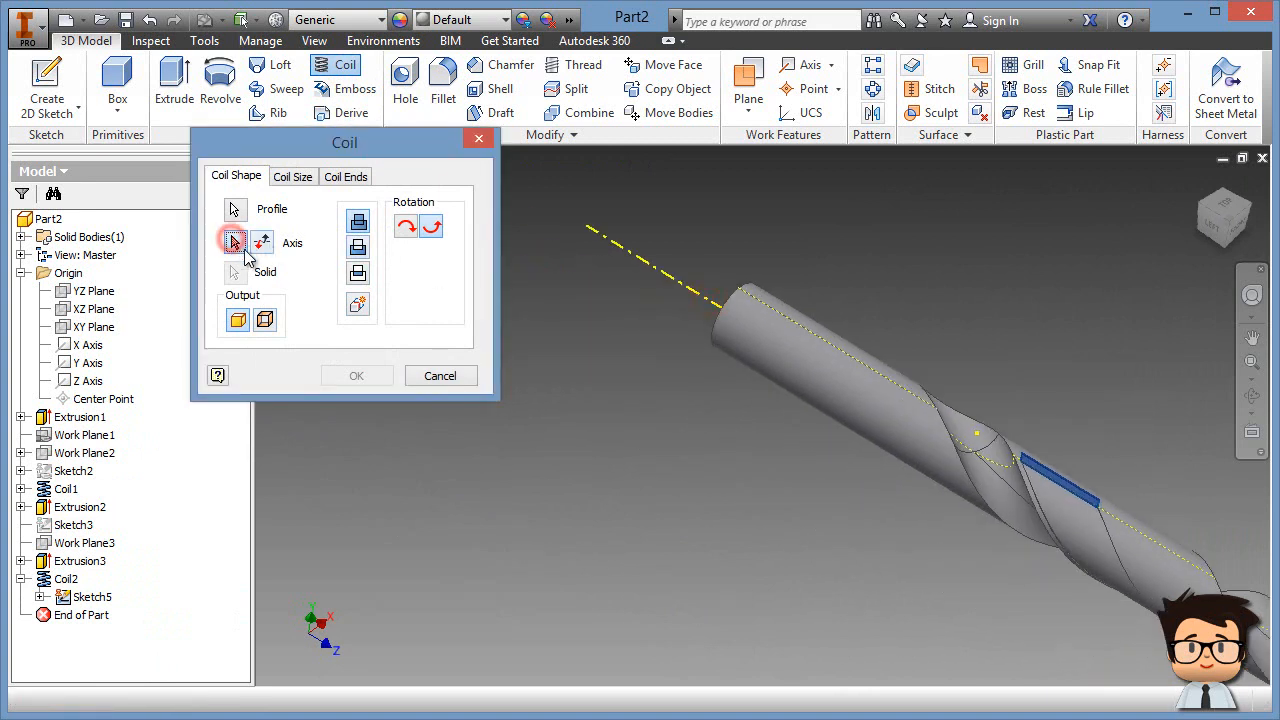
pyautogui.click(658, 270)
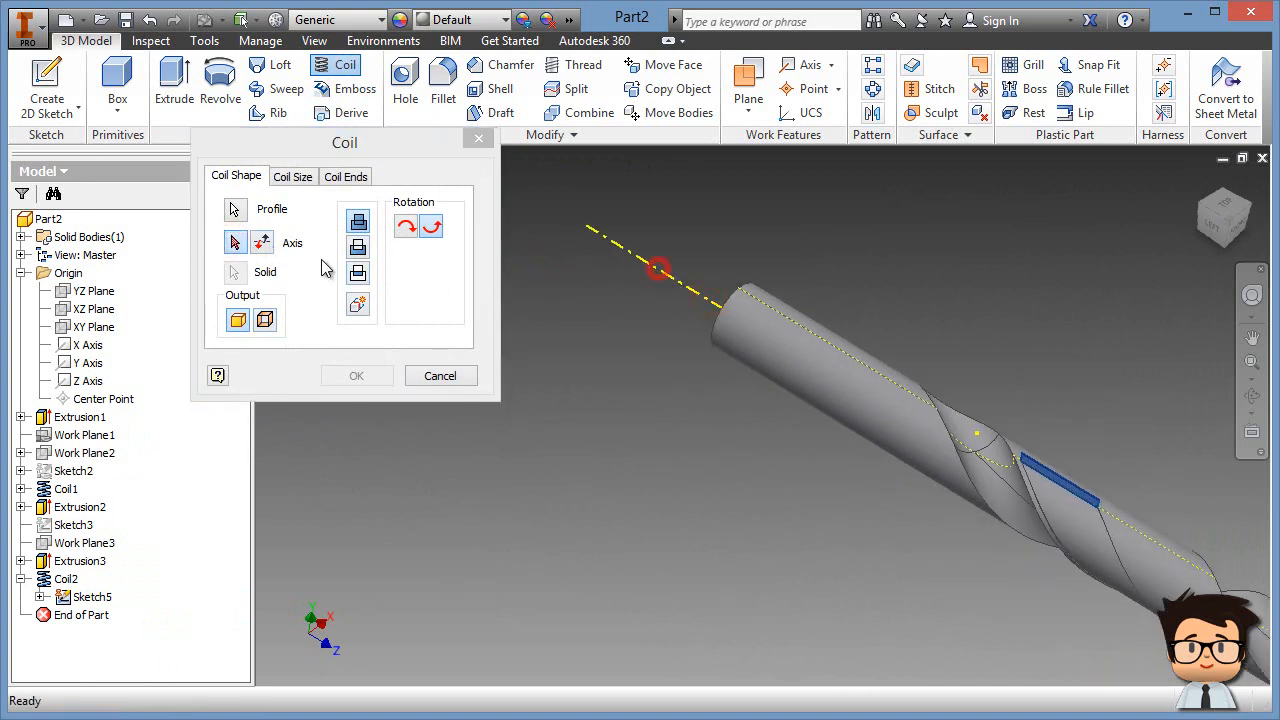
pyautogui.click(233, 246)
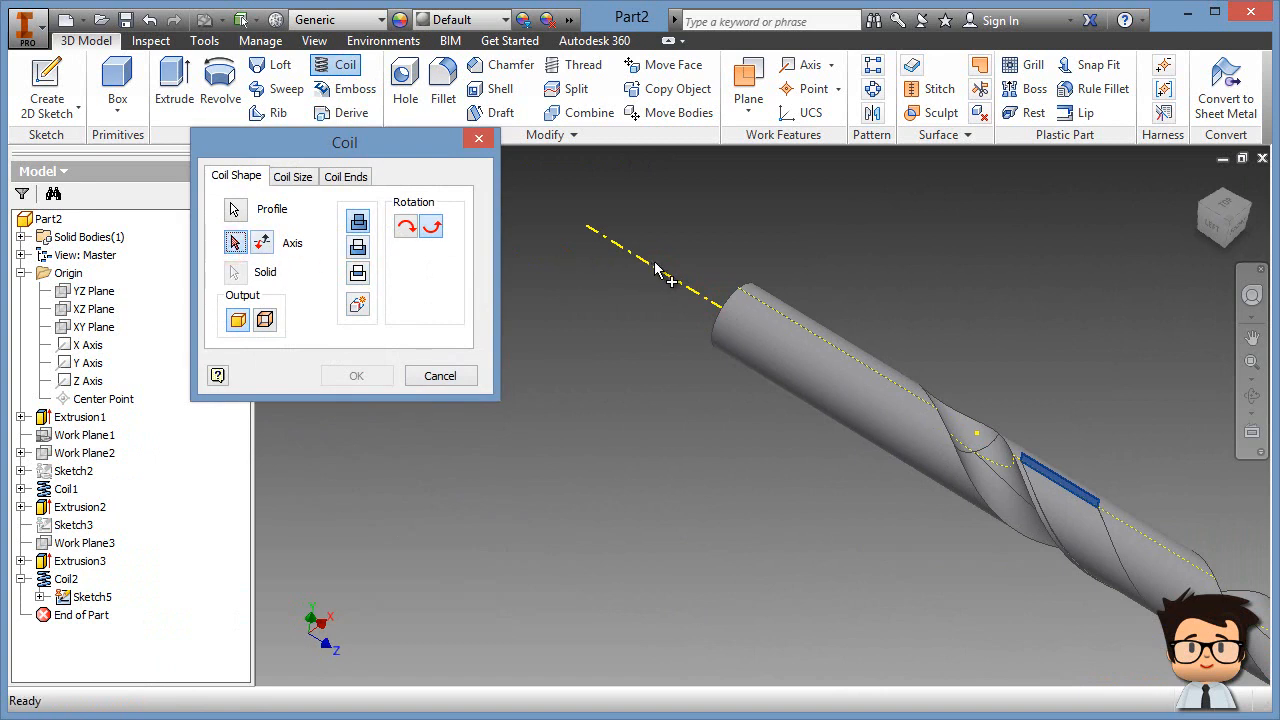
pyautogui.click(88, 381)
# Step: Reverse the coil direction and inspect the preview around the drill
pyautogui.moveTo(722, 573); pyautogui.dragTo(550, 554, button='middle')
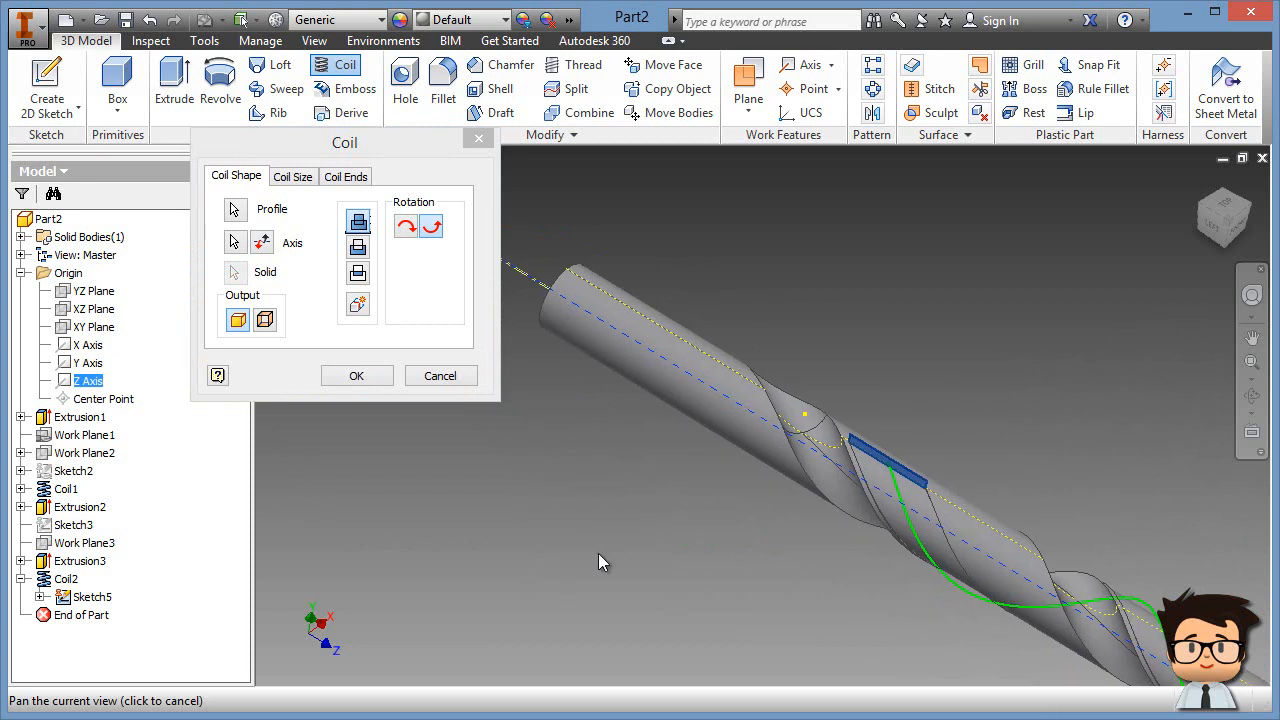
pyautogui.click(262, 243)
pyautogui.keyDown('shift'); pyautogui.moveTo(716, 548); pyautogui.dragTo(593, 539, button='middle'); pyautogui.keyUp('shift')
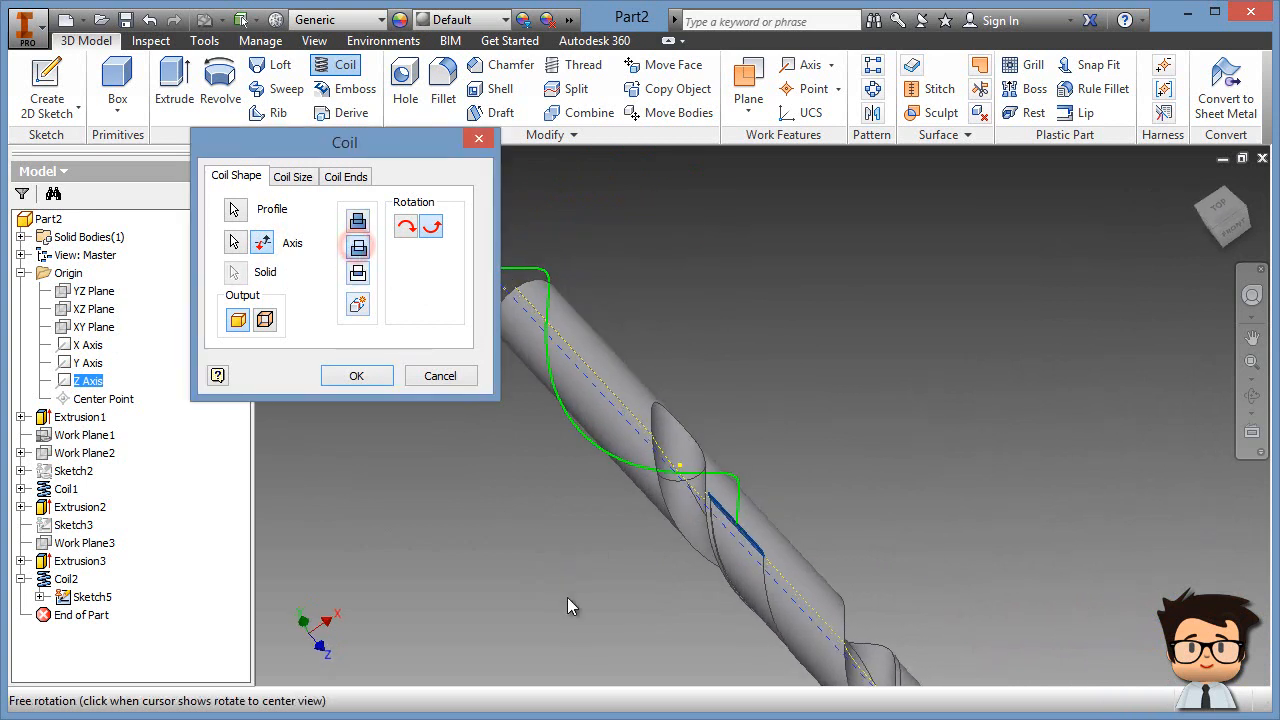
pyautogui.keyDown('shift'); pyautogui.moveTo(560, 571); pyautogui.dragTo(634, 569, button='middle'); pyautogui.keyUp('shift')
pyautogui.scroll(-5, 635, 570)
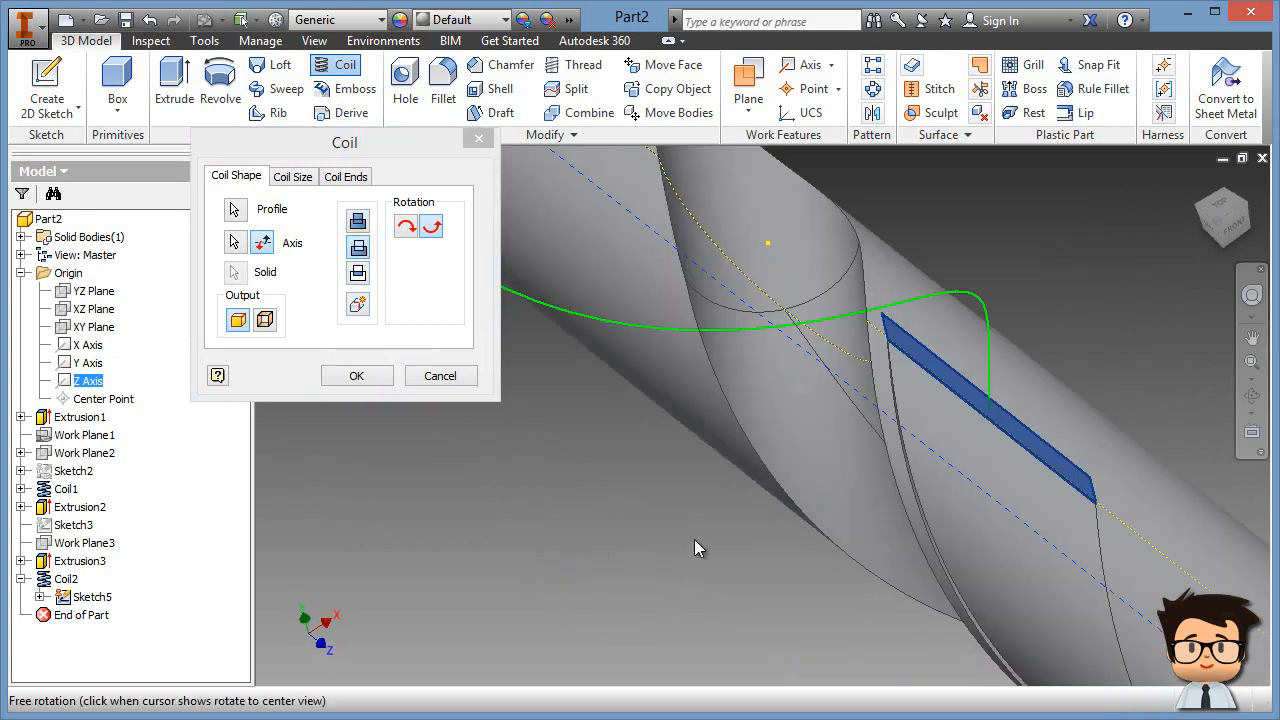
pyautogui.scroll(2, 694, 539)
pyautogui.moveTo(765, 337); pyautogui.dragTo(793, 398, button='middle')
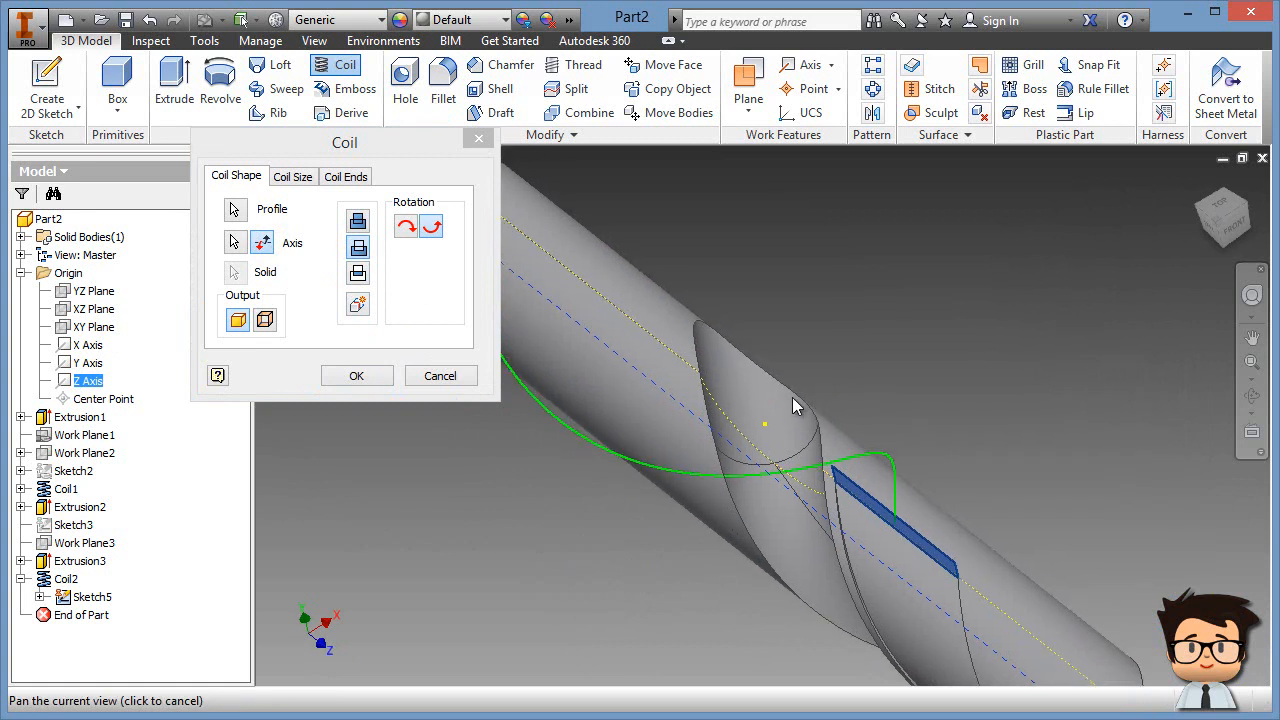
# Step: Size the coil by Pitch and Revolution with revolution 0,5 and create it
pyautogui.click(307, 178)
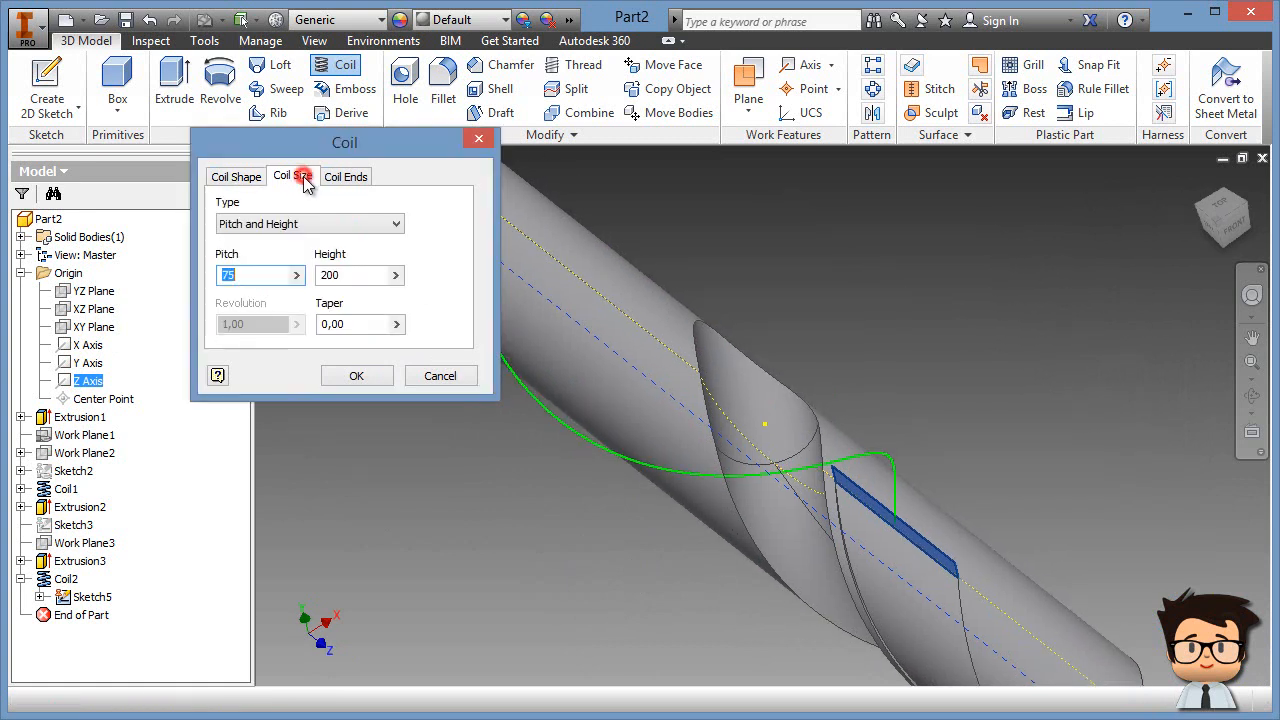
pyautogui.click(329, 227)
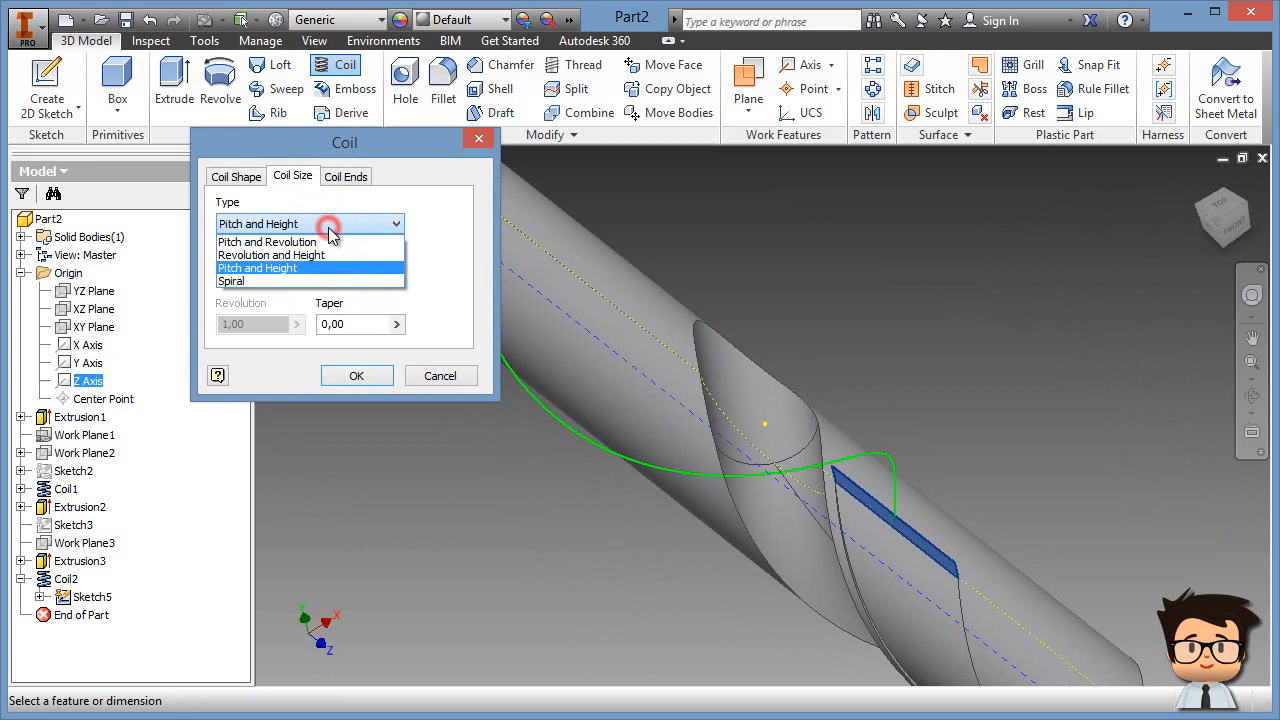
pyautogui.click(272, 247)
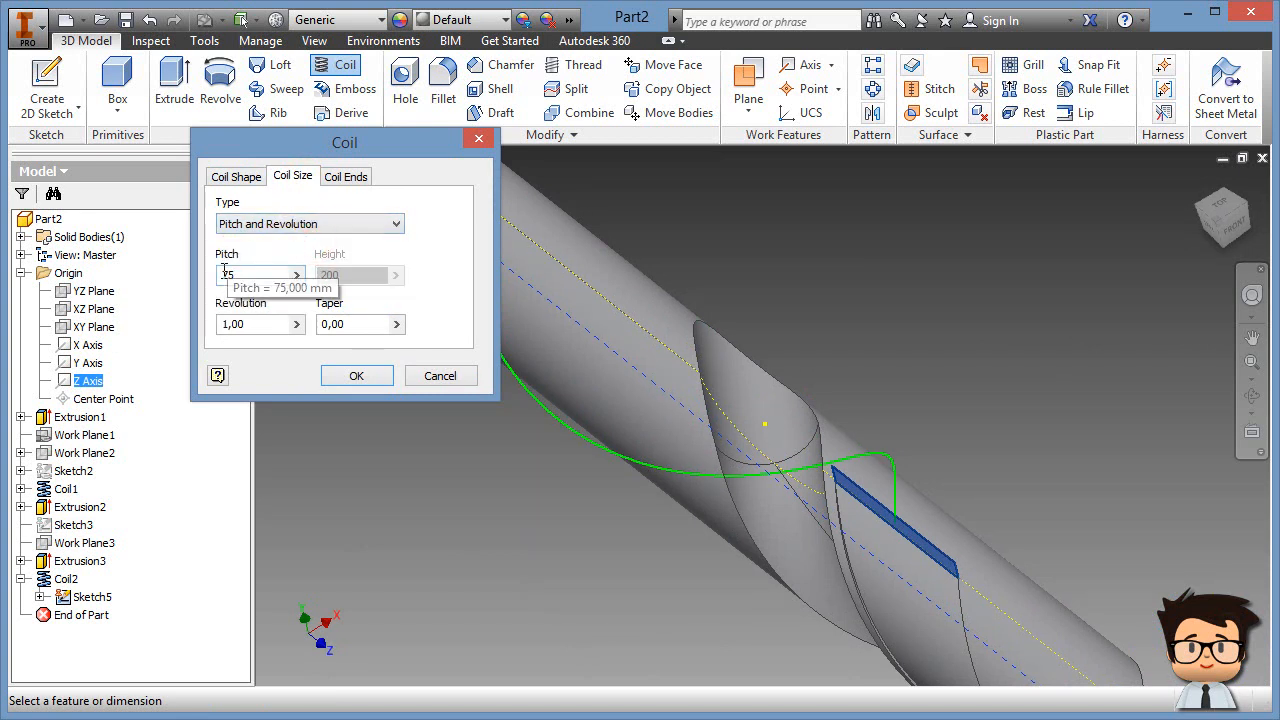
pyautogui.doubleClick(245, 323)
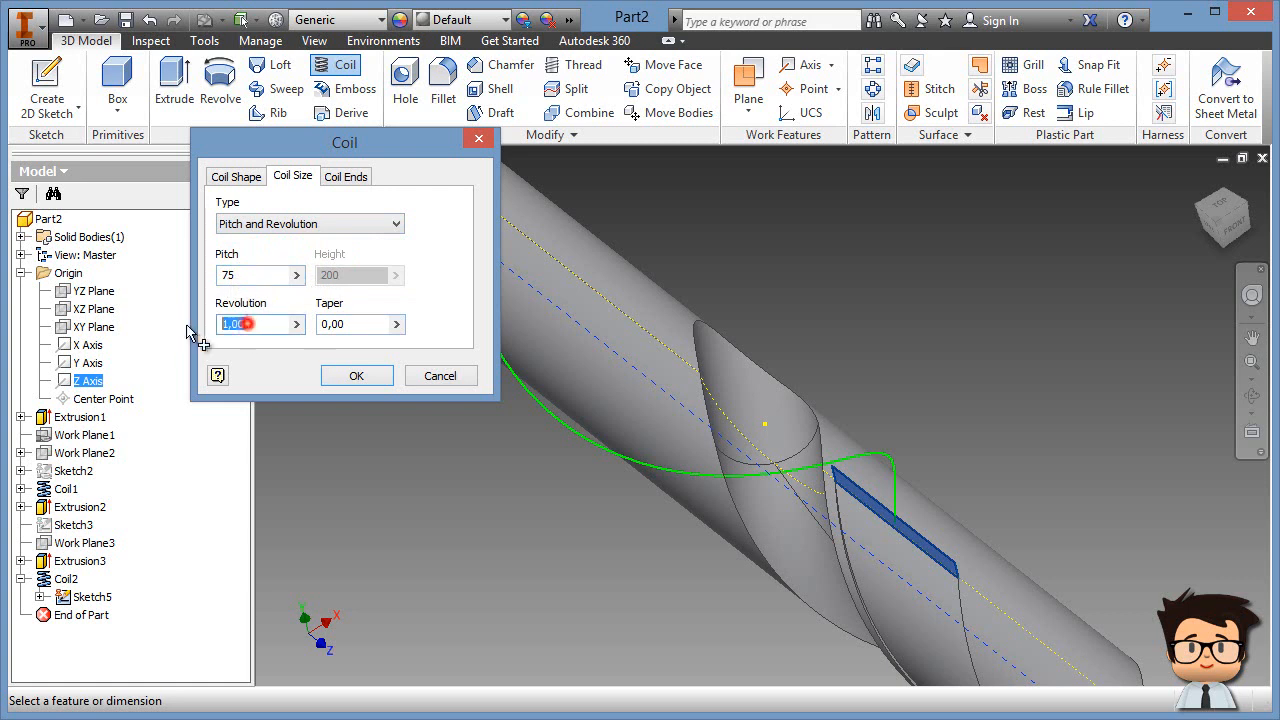
pyautogui.write(',5')
pyautogui.press('Return')
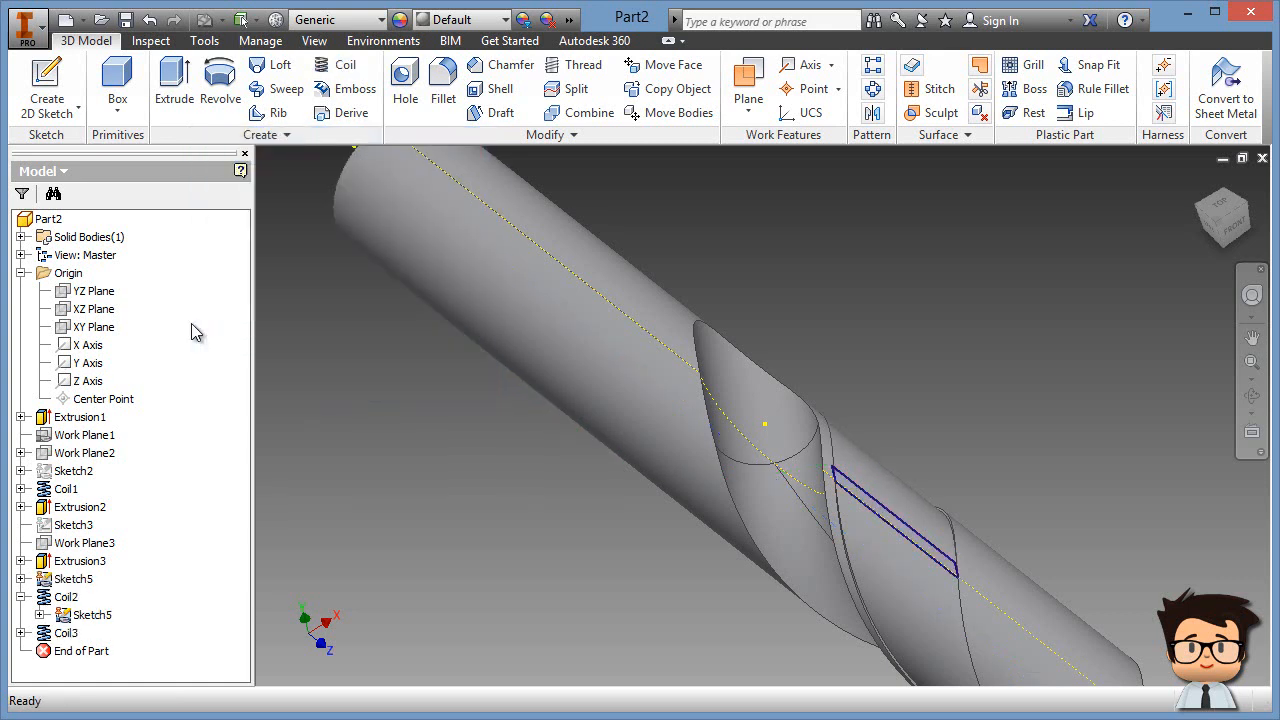
# Step: Edit Coil3 and set its taper to 1 degree on the Coil Size tab
pyautogui.keyDown('shift'); pyautogui.moveTo(922, 456); pyautogui.dragTo(755, 470, button='middle'); pyautogui.keyUp('shift')
pyautogui.moveTo(1190, 523); pyautogui.dragTo(686, 472, button='middle')
pyautogui.keyDown('shift'); pyautogui.moveTo(872, 500); pyautogui.dragTo(1125, 590, button='middle'); pyautogui.keyUp('shift')
pyautogui.moveTo(766, 589); pyautogui.dragTo(730, 515, button='middle')
pyautogui.click(66, 633)
pyautogui.rightClick(66, 633)
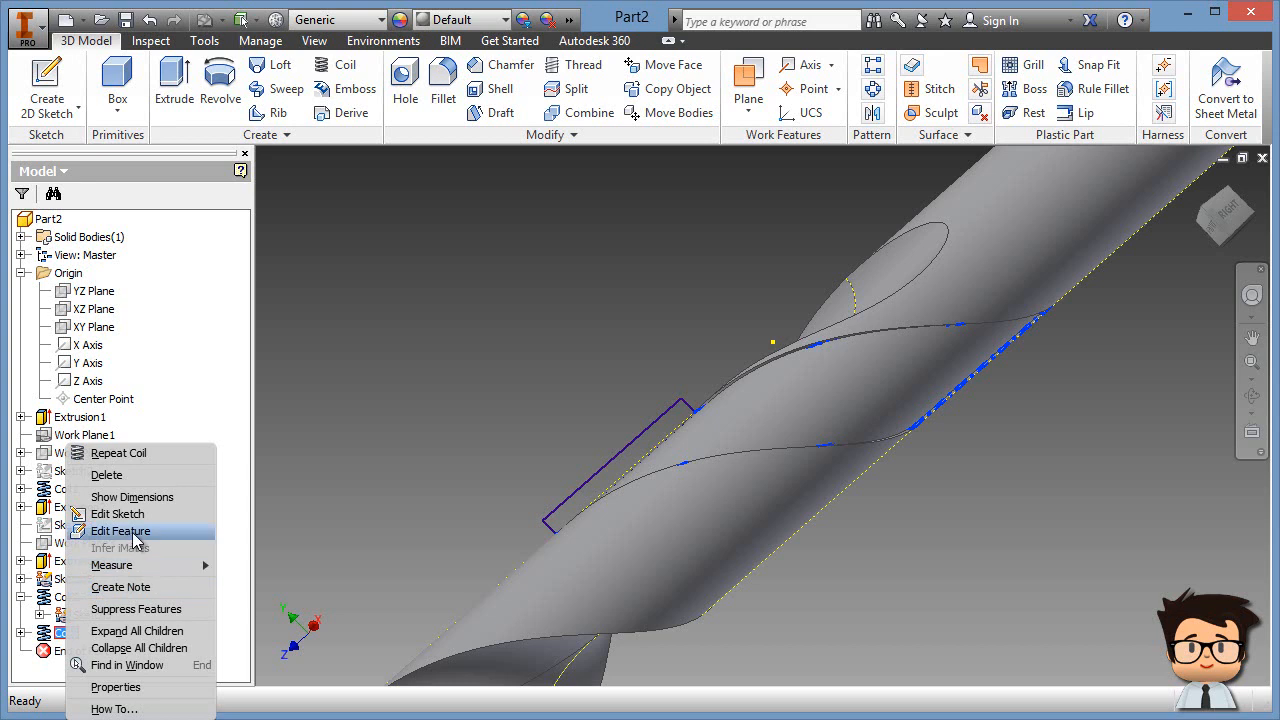
pyautogui.click(136, 535)
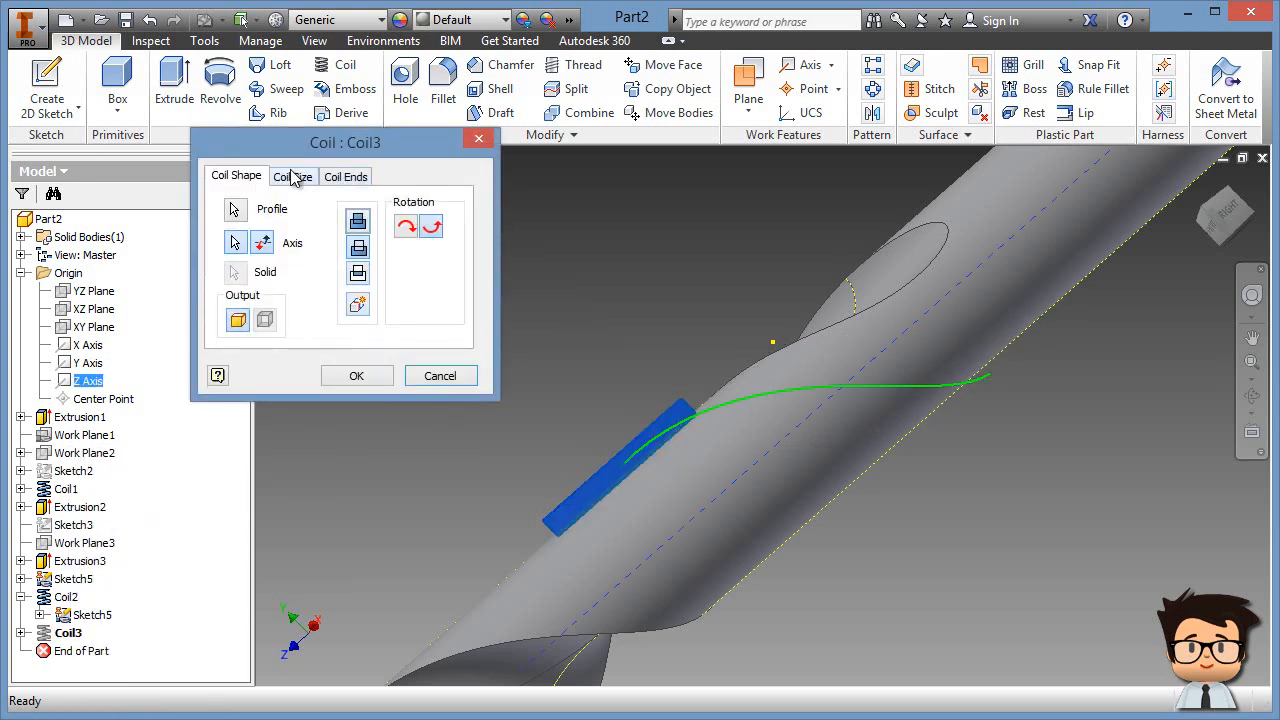
pyautogui.click(290, 172)
pyautogui.moveTo(368, 324); pyautogui.dragTo(310, 325)
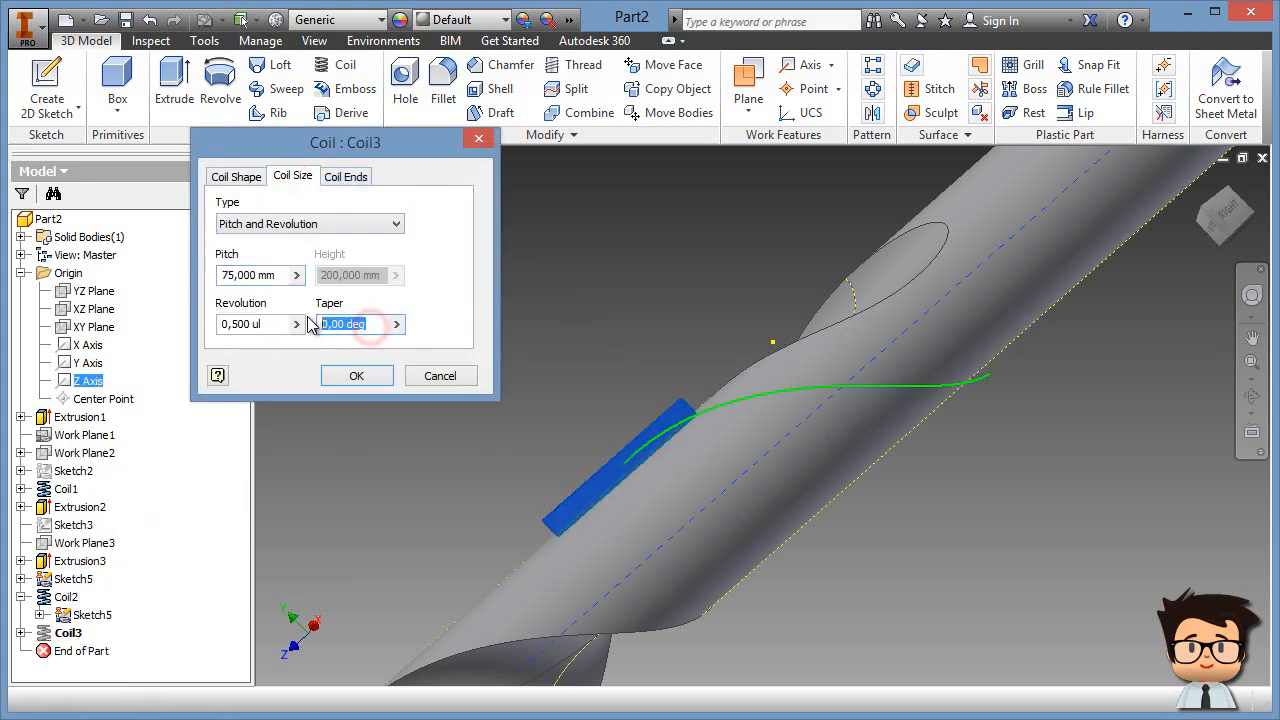
pyautogui.write('1')
pyautogui.click(354, 372)
pyautogui.keyDown('shift'); pyautogui.moveTo(977, 567); pyautogui.dragTo(1050, 563, button='middle'); pyautogui.keyUp('shift')
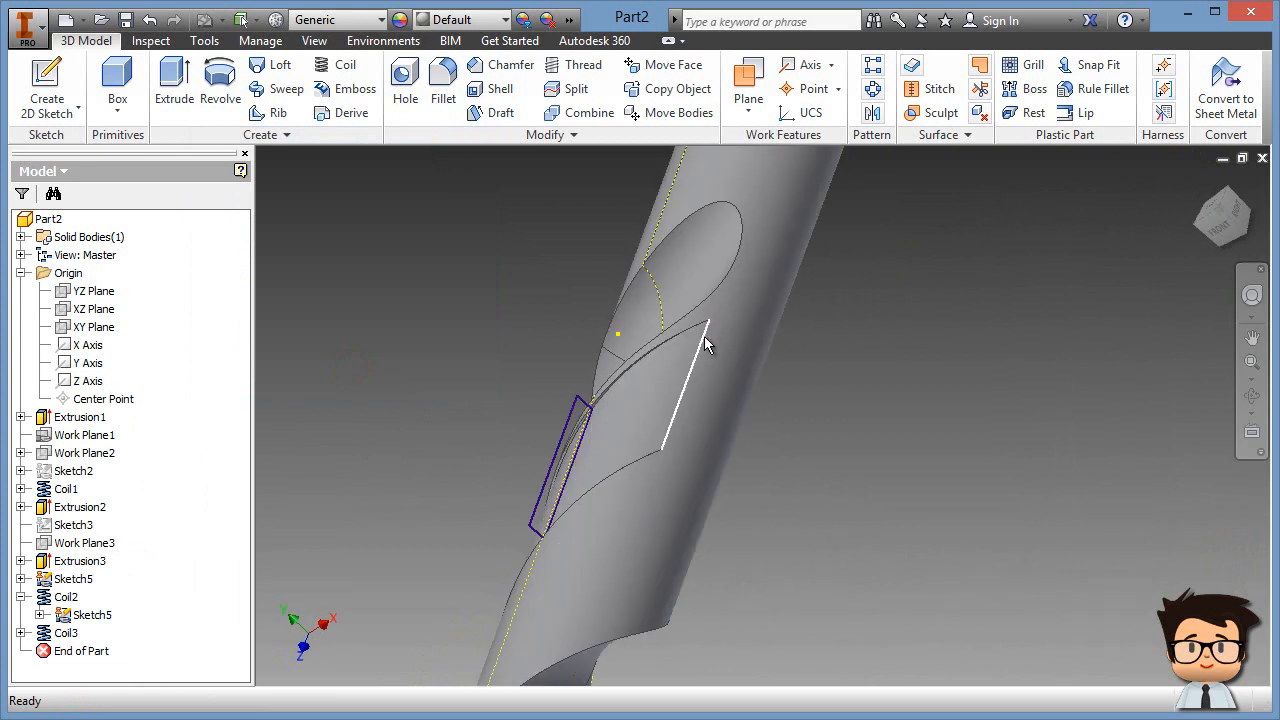
pyautogui.moveTo(849, 603)
pyautogui.keyDown('shift'); pyautogui.mouseDown(button='middle')
pyautogui.moveTo(926, 606)
pyautogui.moveTo(920, 594)
pyautogui.moveTo(838, 595)
pyautogui.mouseUp(button='middle'); pyautogui.keyUp('shift')
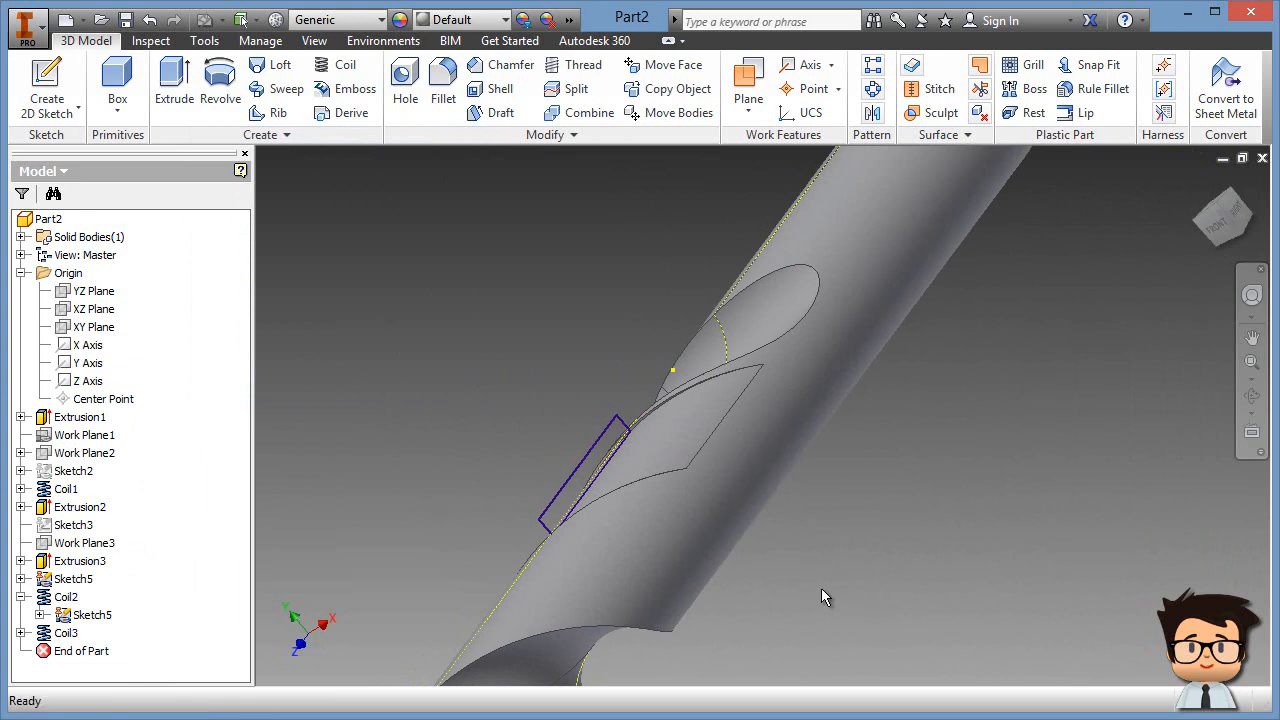
# Step: Switch to Shaded display and hide the Sketch5 rectangle profile
pyautogui.click(314, 40)
pyautogui.click(231, 122)
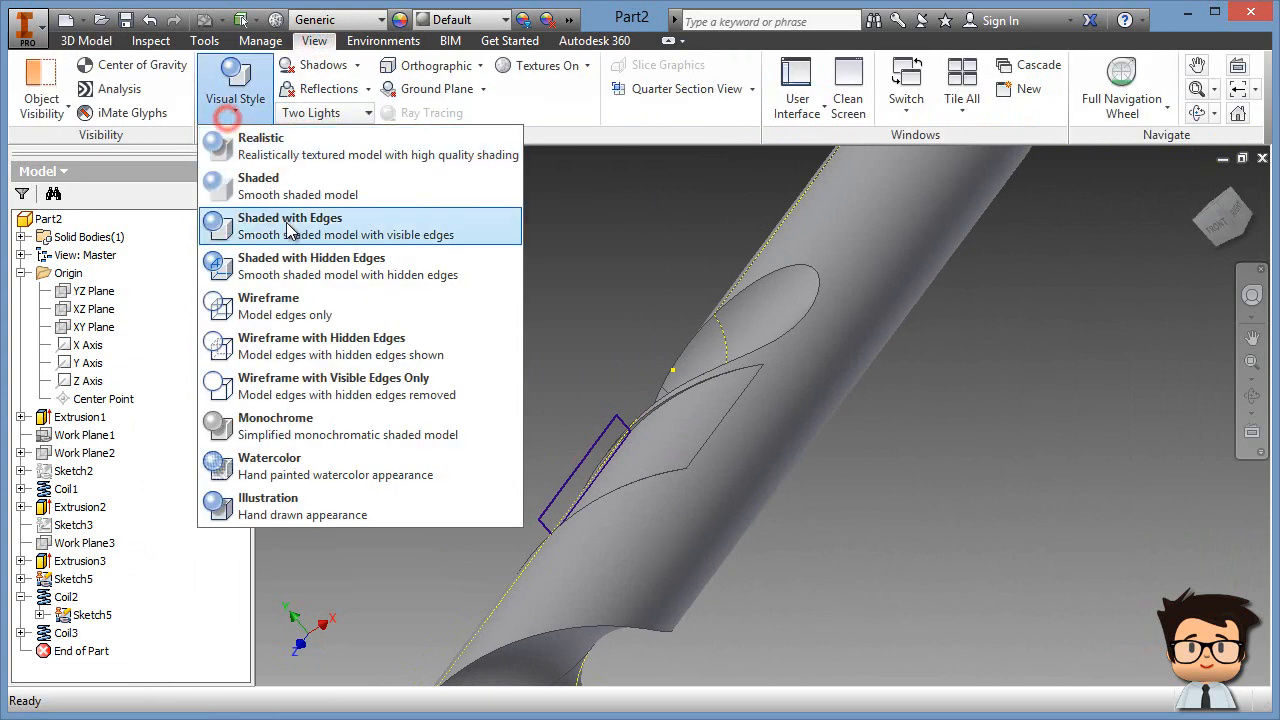
pyautogui.click(268, 186)
pyautogui.keyDown('shift'); pyautogui.moveTo(755, 570); pyautogui.dragTo(831, 598, button='middle'); pyautogui.keyUp('shift')
pyautogui.rightClick(90, 614)
pyautogui.click(123, 594)
pyautogui.click(21, 597)
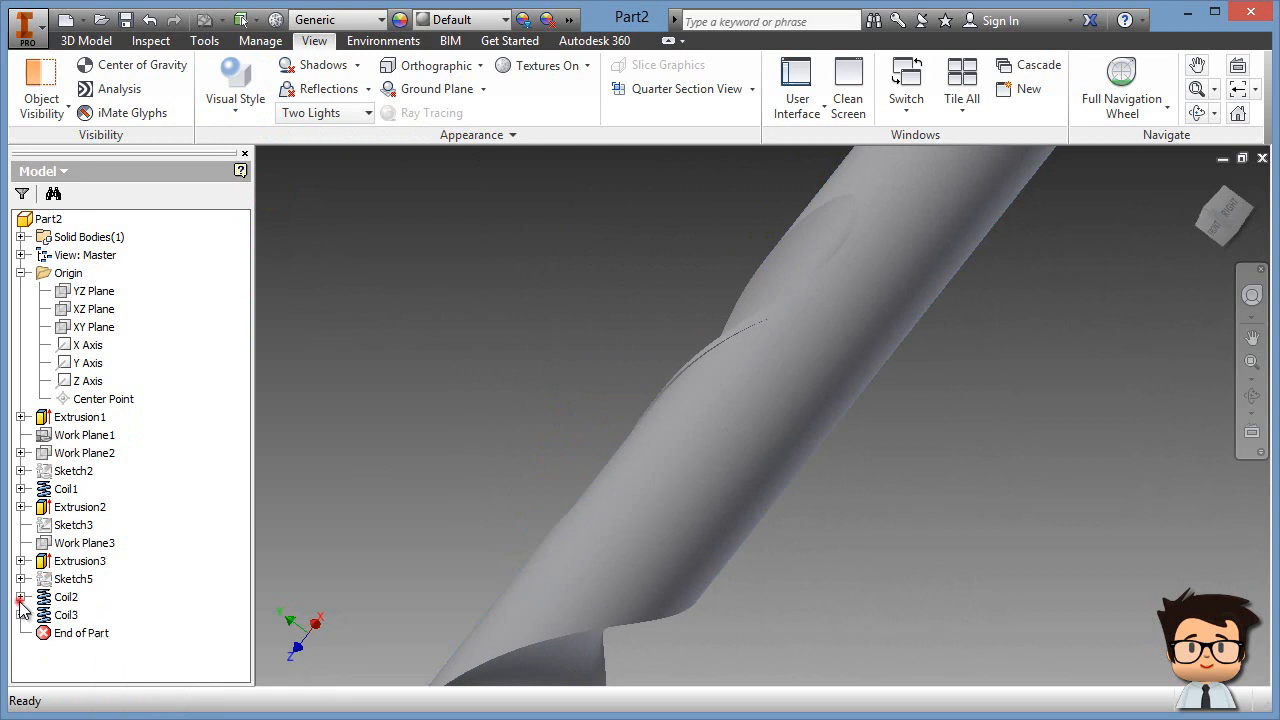
pyautogui.keyDown('shift'); pyautogui.moveTo(623, 602); pyautogui.dragTo(894, 594, button='middle'); pyautogui.keyUp('shift')
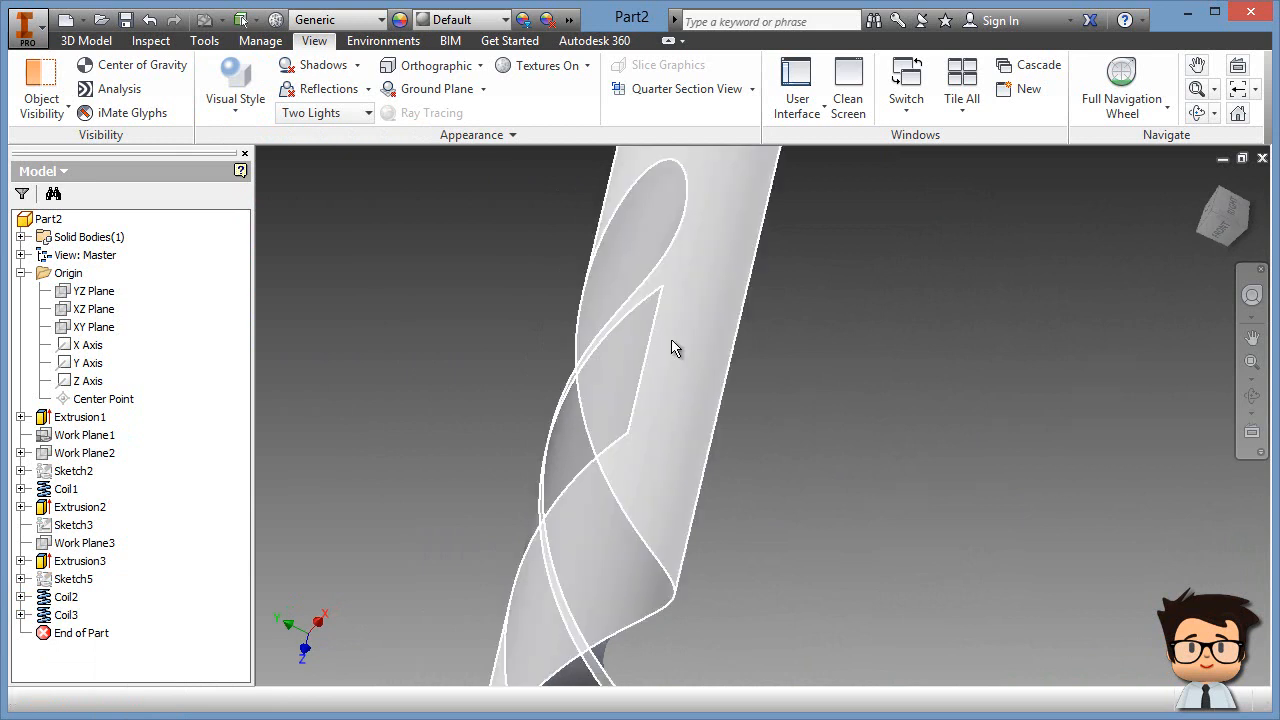
pyautogui.keyDown('shift'); pyautogui.moveTo(839, 598); pyautogui.dragTo(920, 585, button='middle'); pyautogui.keyUp('shift')
# Step: Switch back to Shaded with Edges and return the drill to the home view
pyautogui.click(236, 98)
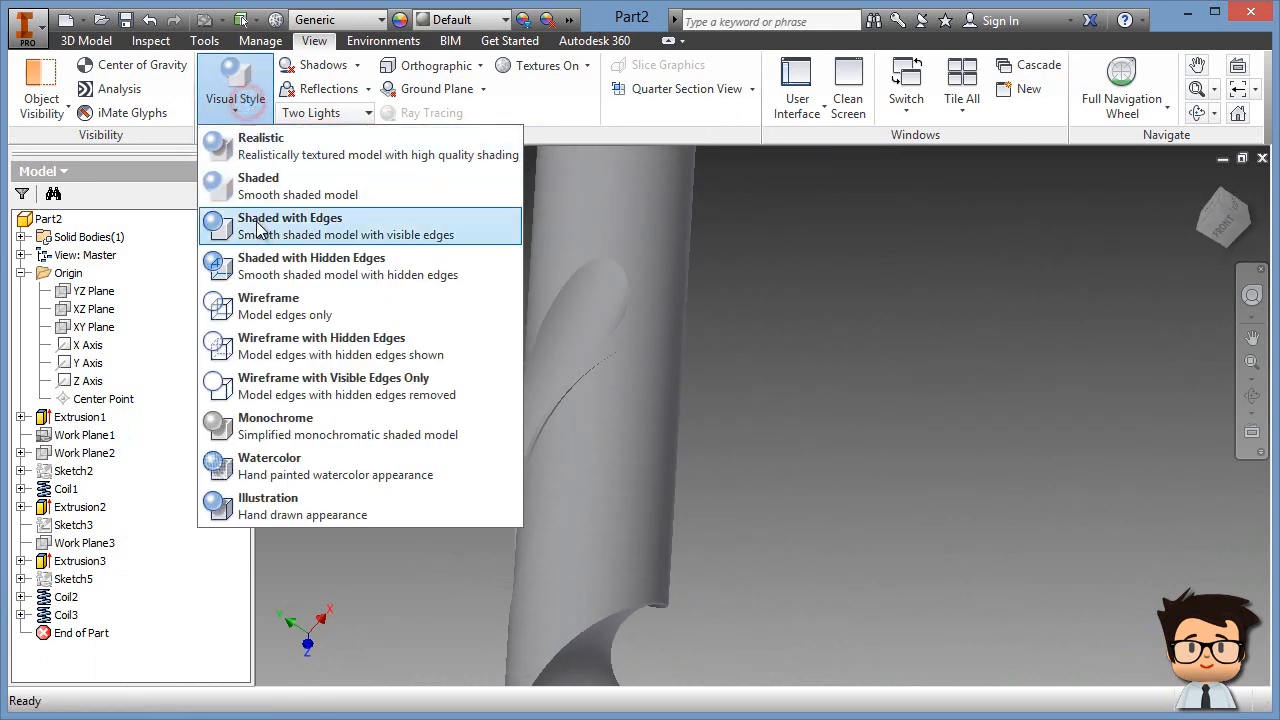
pyautogui.click(254, 224)
pyautogui.click(86, 40)
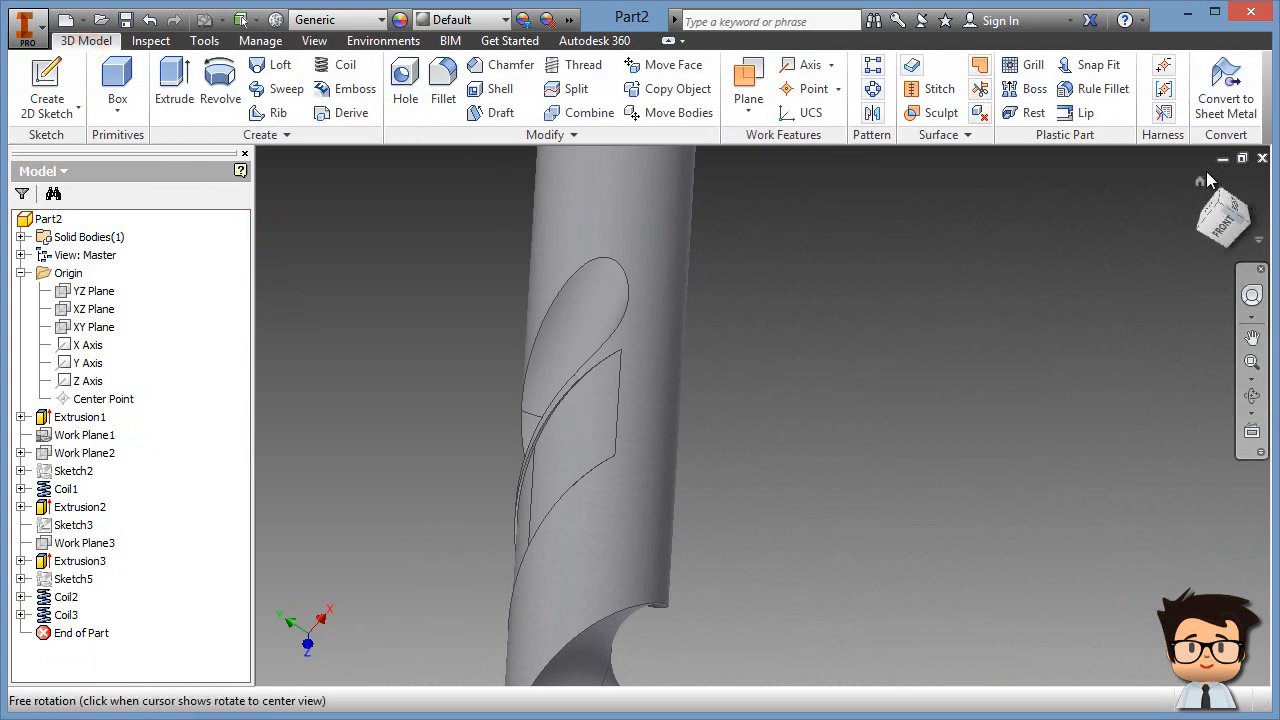
pyautogui.click(1200, 181)
pyautogui.moveTo(801, 567); pyautogui.dragTo(826, 529, button='middle')
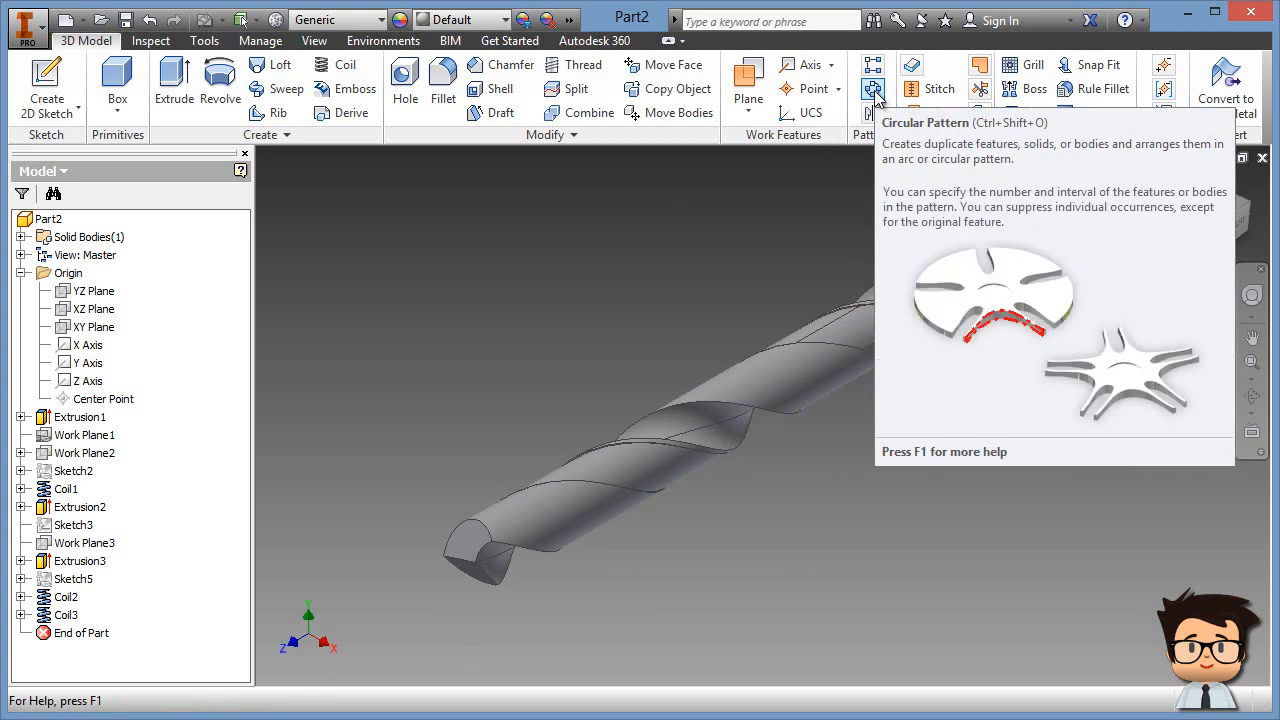
# Step: Set up a circular pattern of the coil features around the Z Axis
pyautogui.click(873, 90)
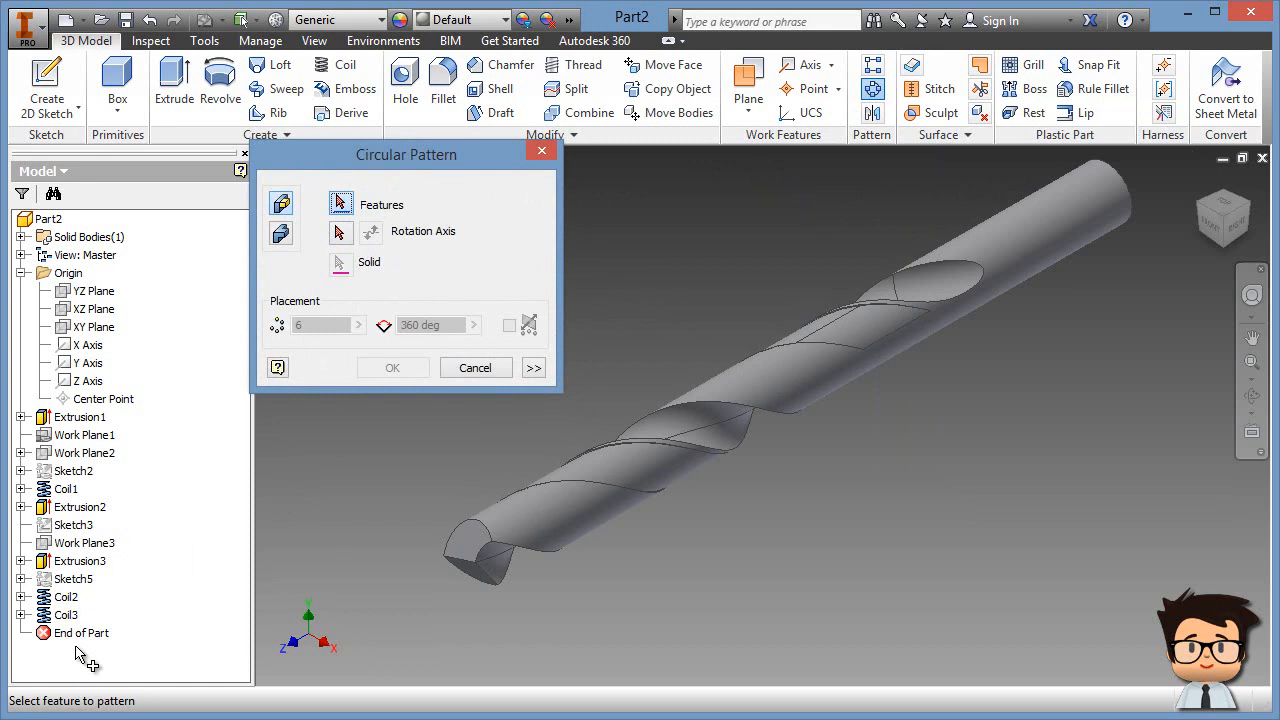
pyautogui.click(66, 614)
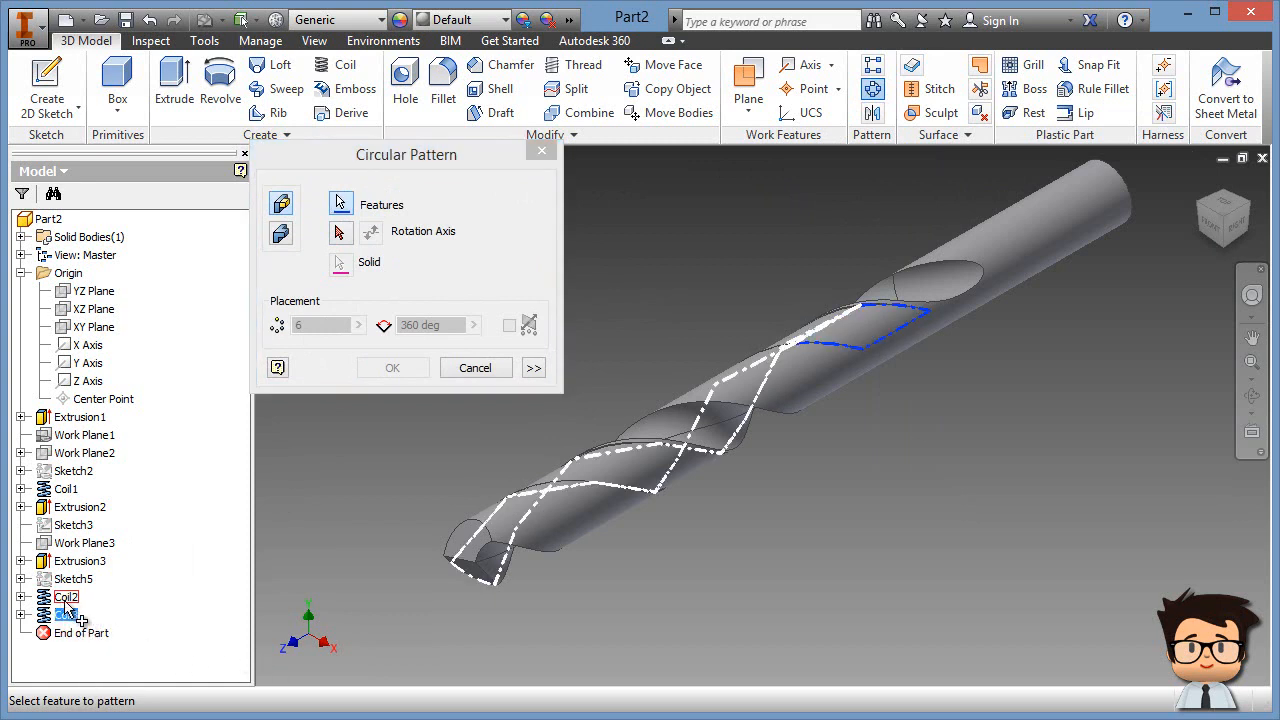
pyautogui.click(65, 598)
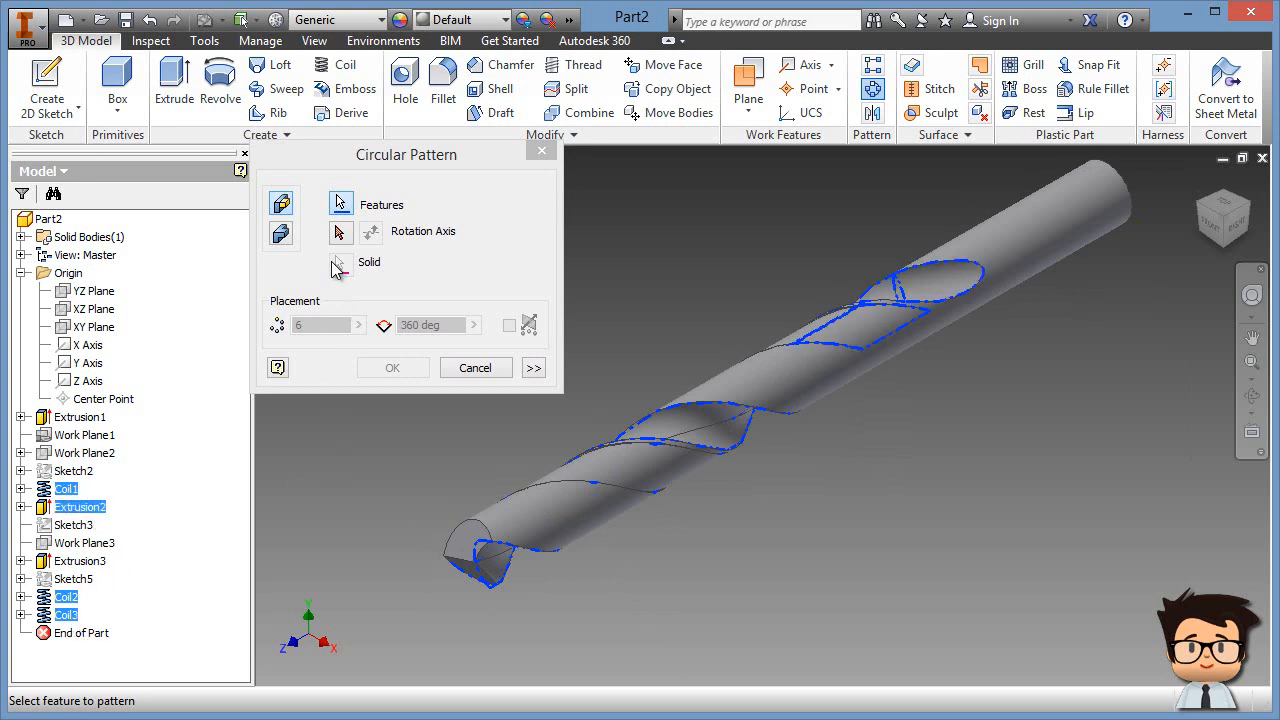
pyautogui.click(341, 234)
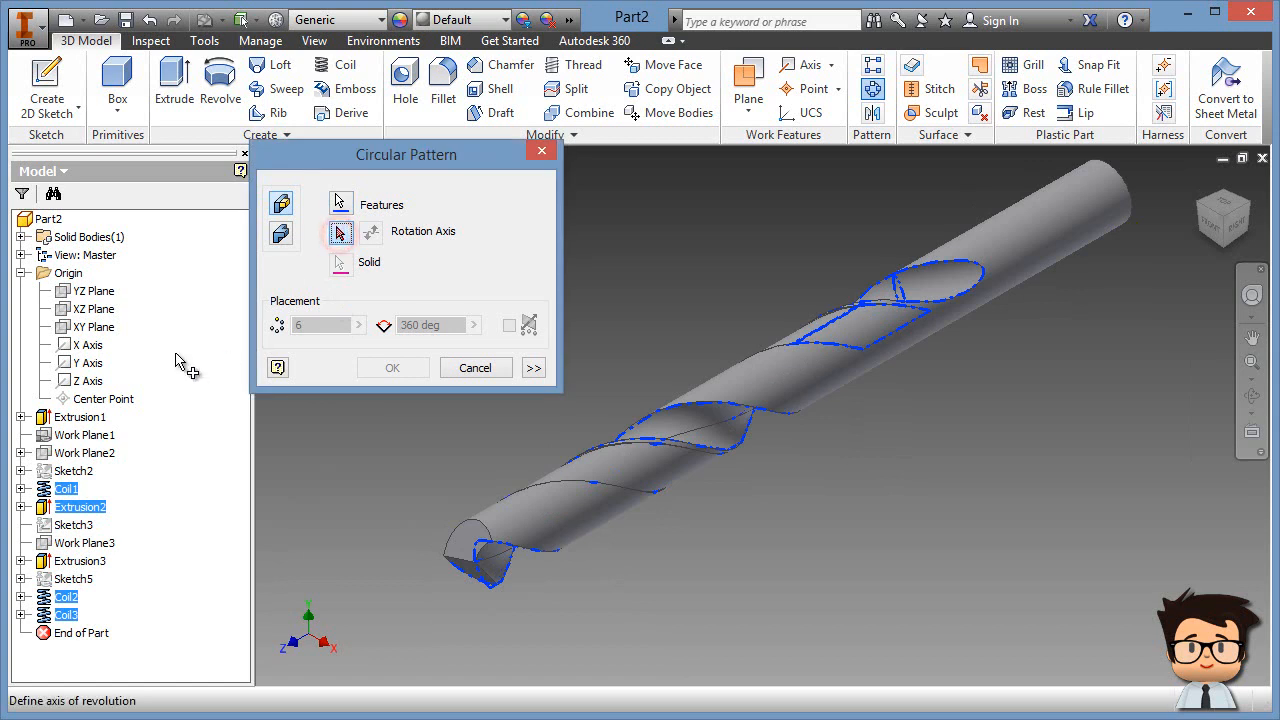
pyautogui.click(98, 389)
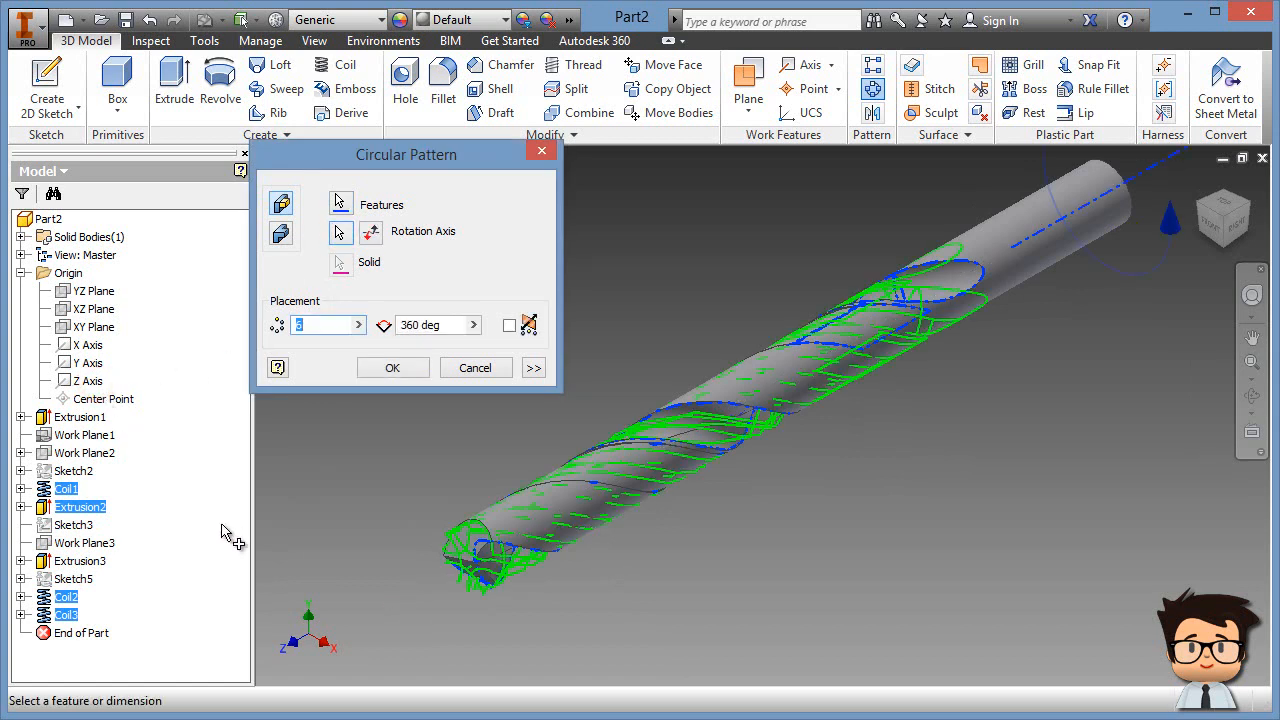
pyautogui.keyDown('shift'); pyautogui.moveTo(487, 608); pyautogui.dragTo(560, 595, button='middle'); pyautogui.keyUp('shift')
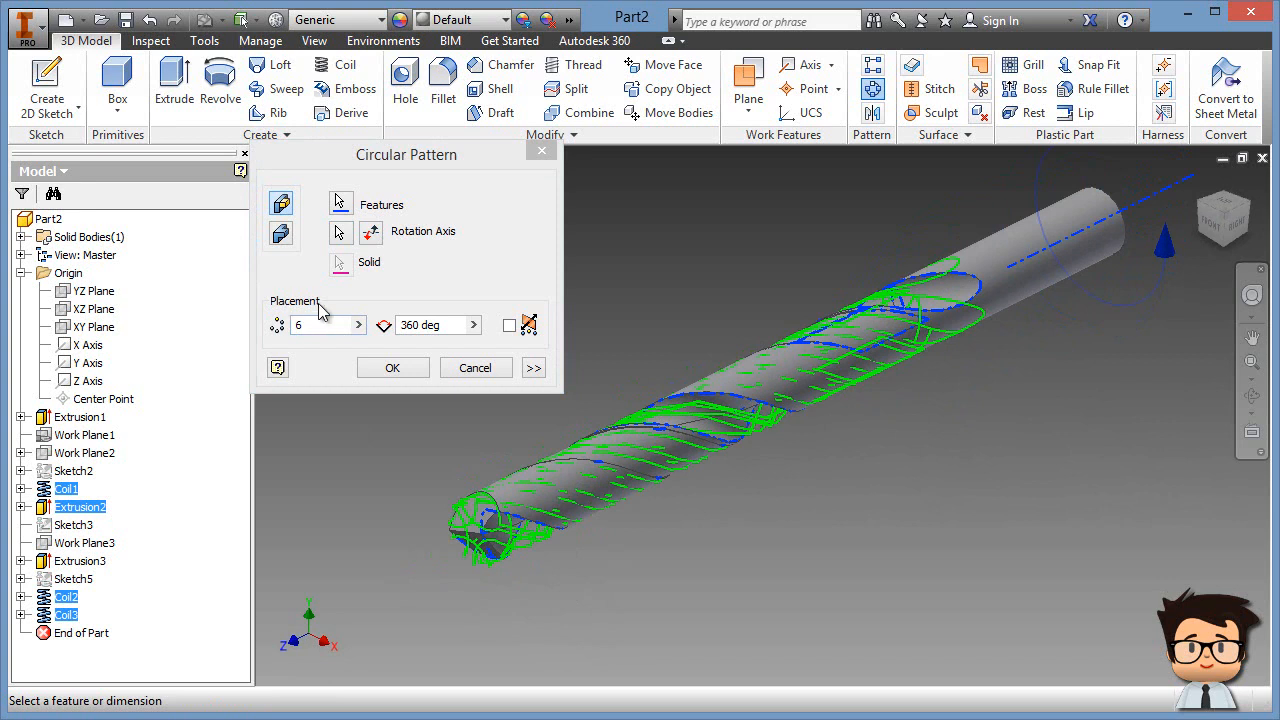
# Step: Set the pattern to 2 occurrences over 360 degrees and confirm it
pyautogui.doubleClick(302, 326)
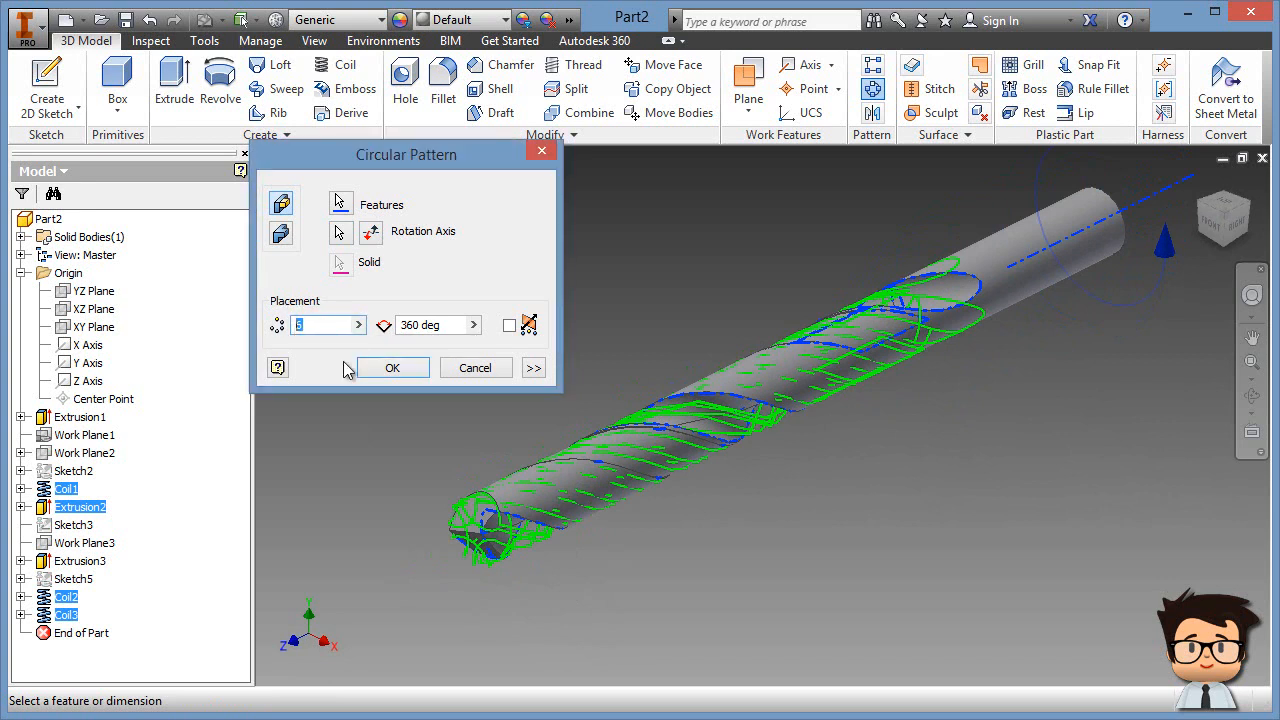
pyautogui.write('2')
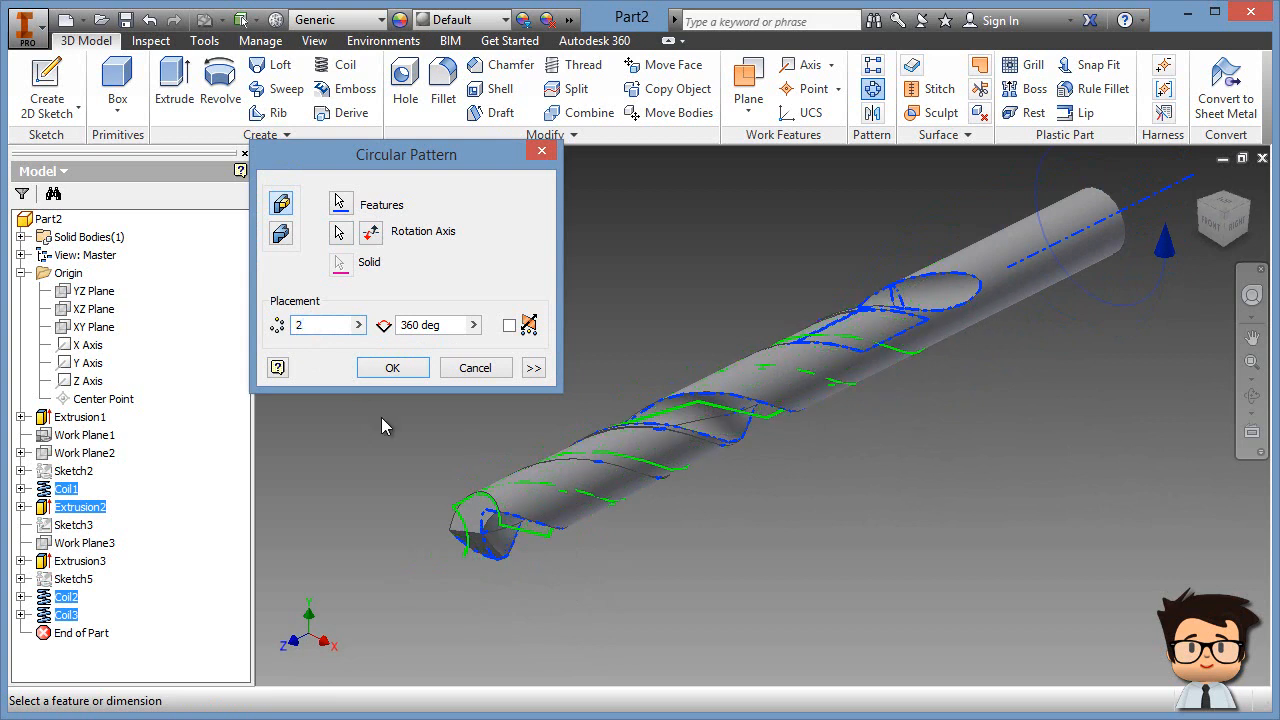
pyautogui.moveTo(663, 567)
pyautogui.keyDown('shift'); pyautogui.mouseDown(button='middle')
pyautogui.moveTo(753, 547)
pyautogui.moveTo(684, 572)
pyautogui.mouseUp(button='middle'); pyautogui.keyUp('shift')
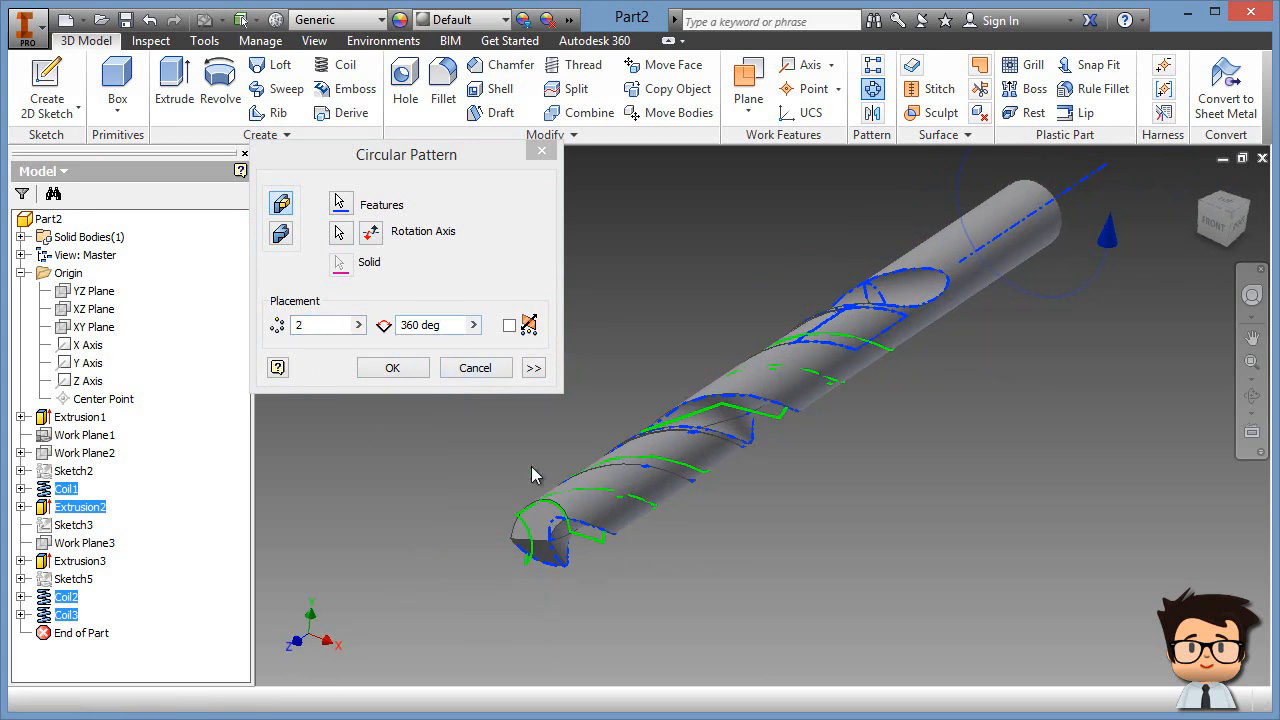
pyautogui.click(392, 368)
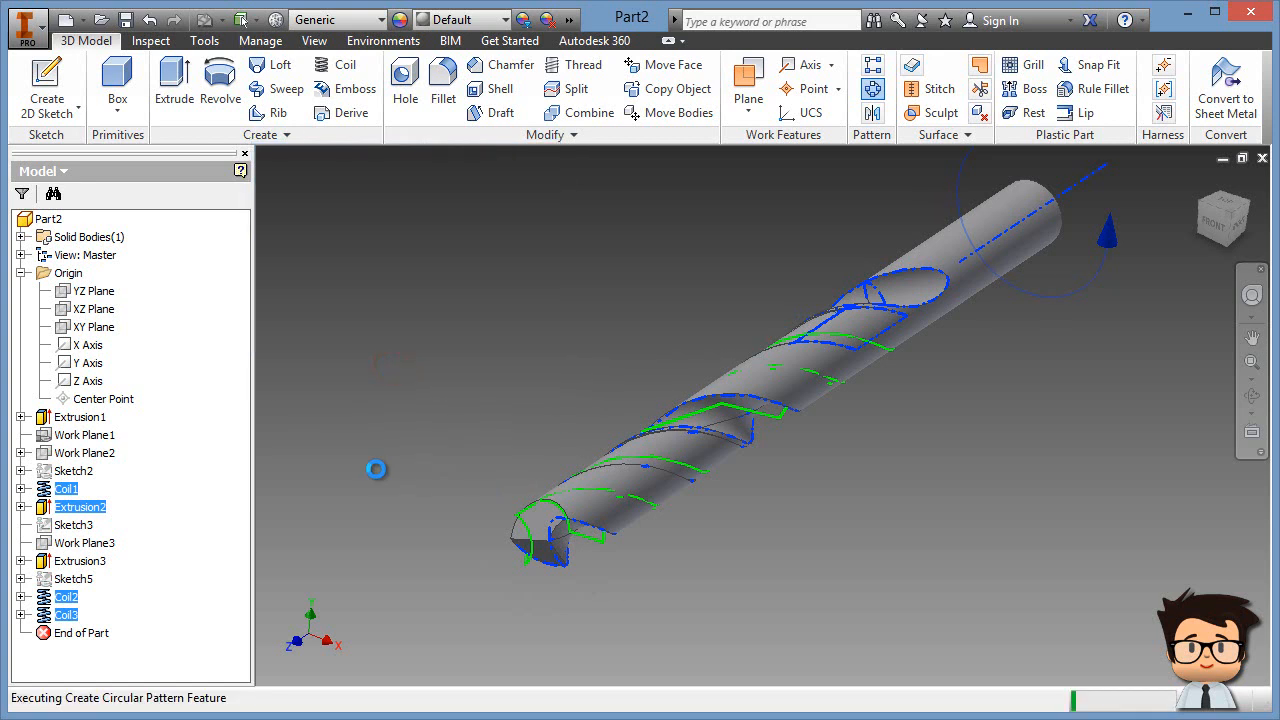
pyautogui.keyDown('shift'); pyautogui.moveTo(714, 577); pyautogui.dragTo(490, 498, button='middle'); pyautogui.keyUp('shift')
pyautogui.keyDown('shift'); pyautogui.moveTo(543, 484); pyautogui.dragTo(487, 540, button='middle'); pyautogui.keyUp('shift')
pyautogui.moveTo(540, 294); pyautogui.dragTo(366, 253, button='middle')
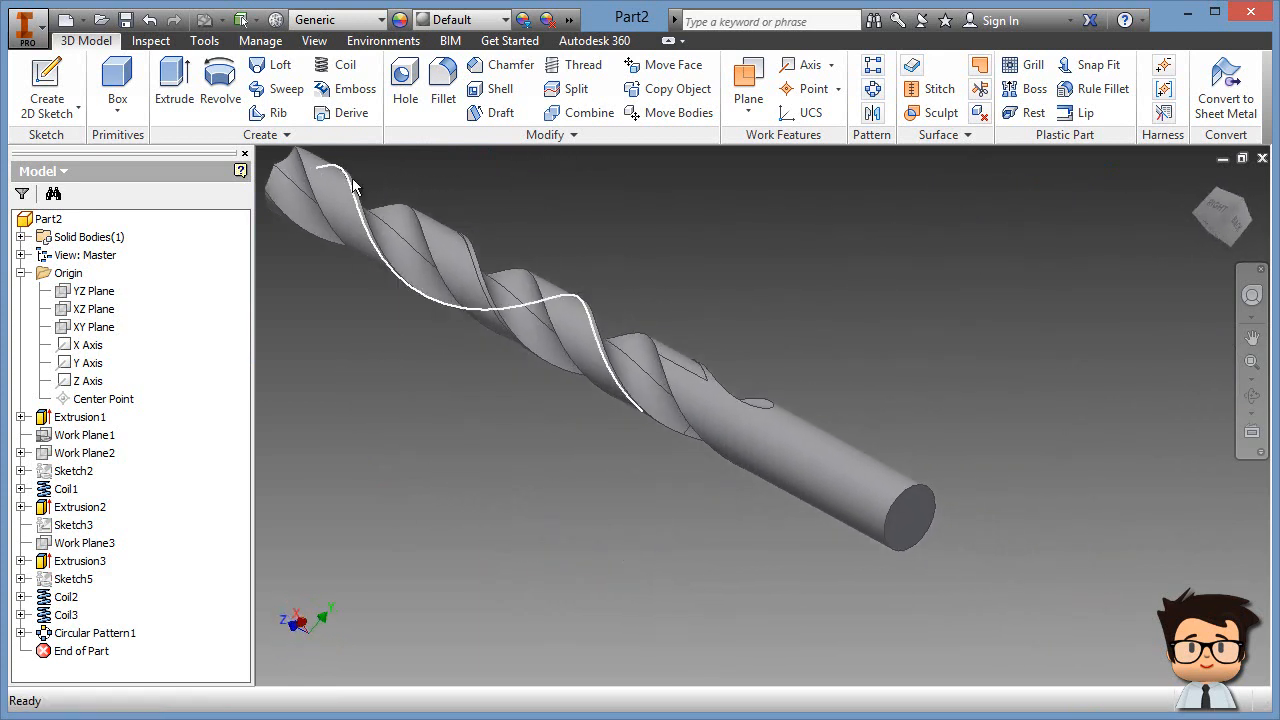
# Step: Chamfer the shank's circular end edge by 1 mm
pyautogui.click(505, 65)
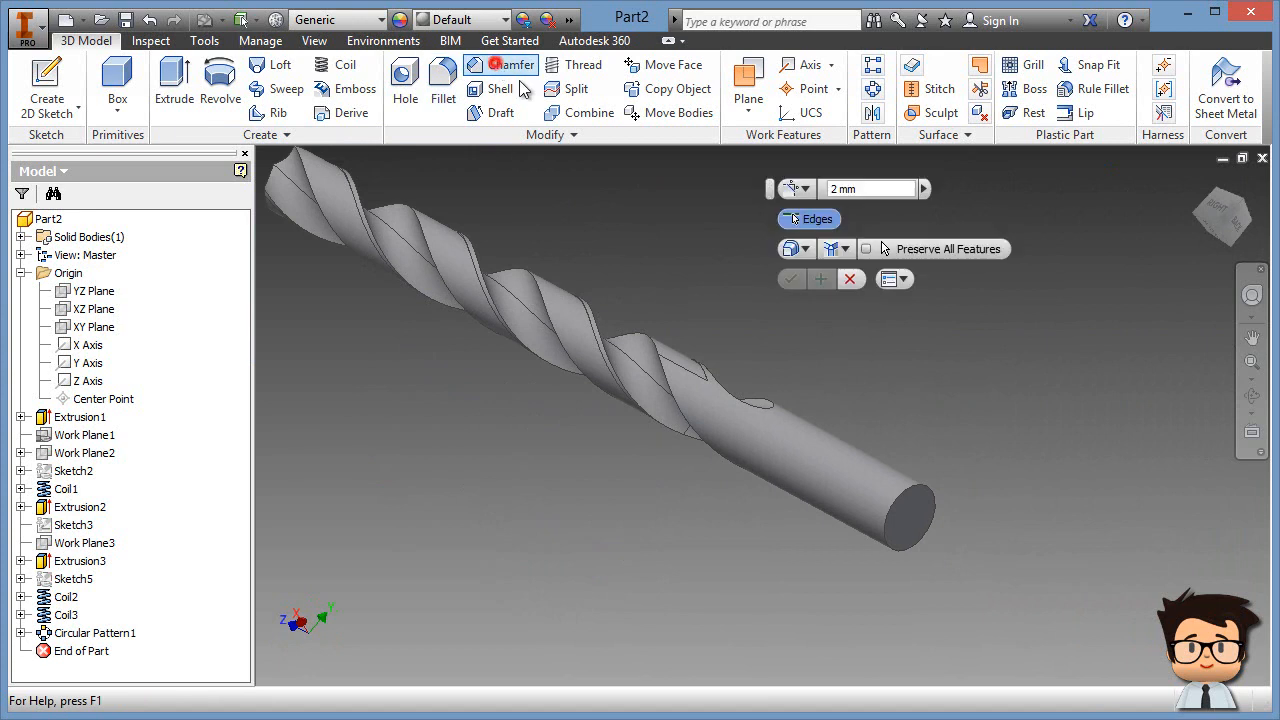
pyautogui.click(928, 495)
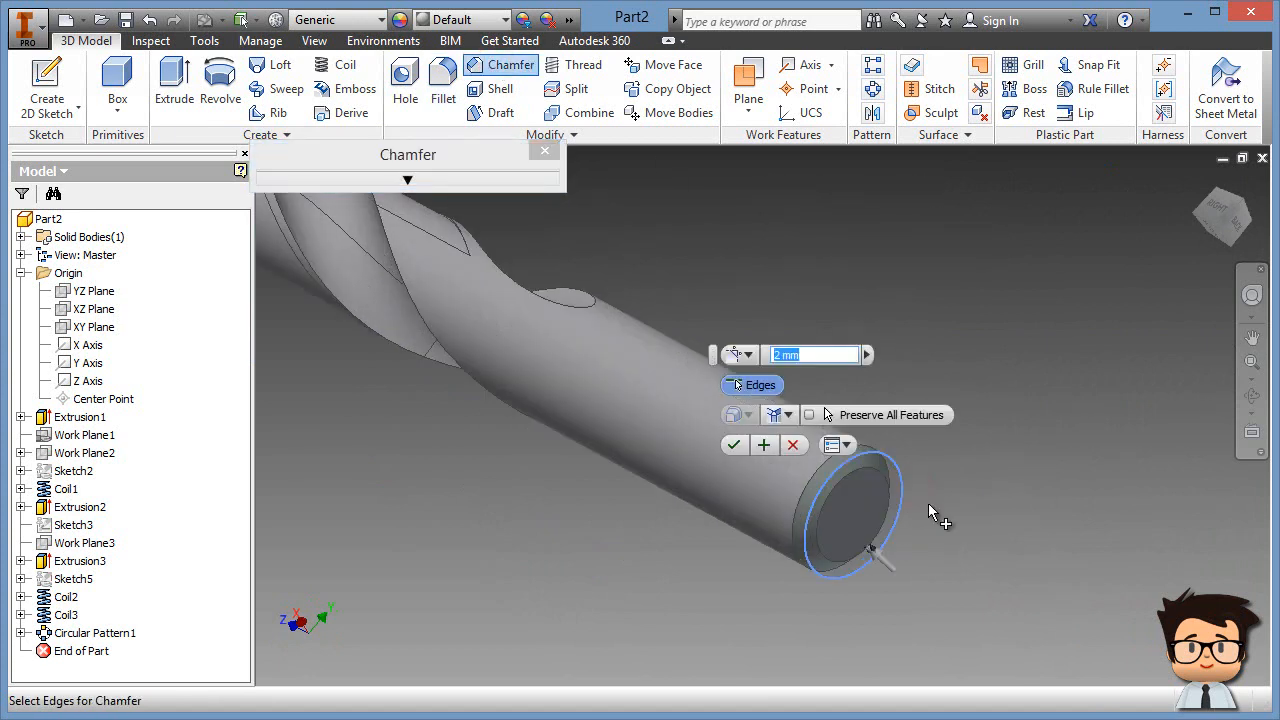
pyautogui.scroll(3, 922, 502)
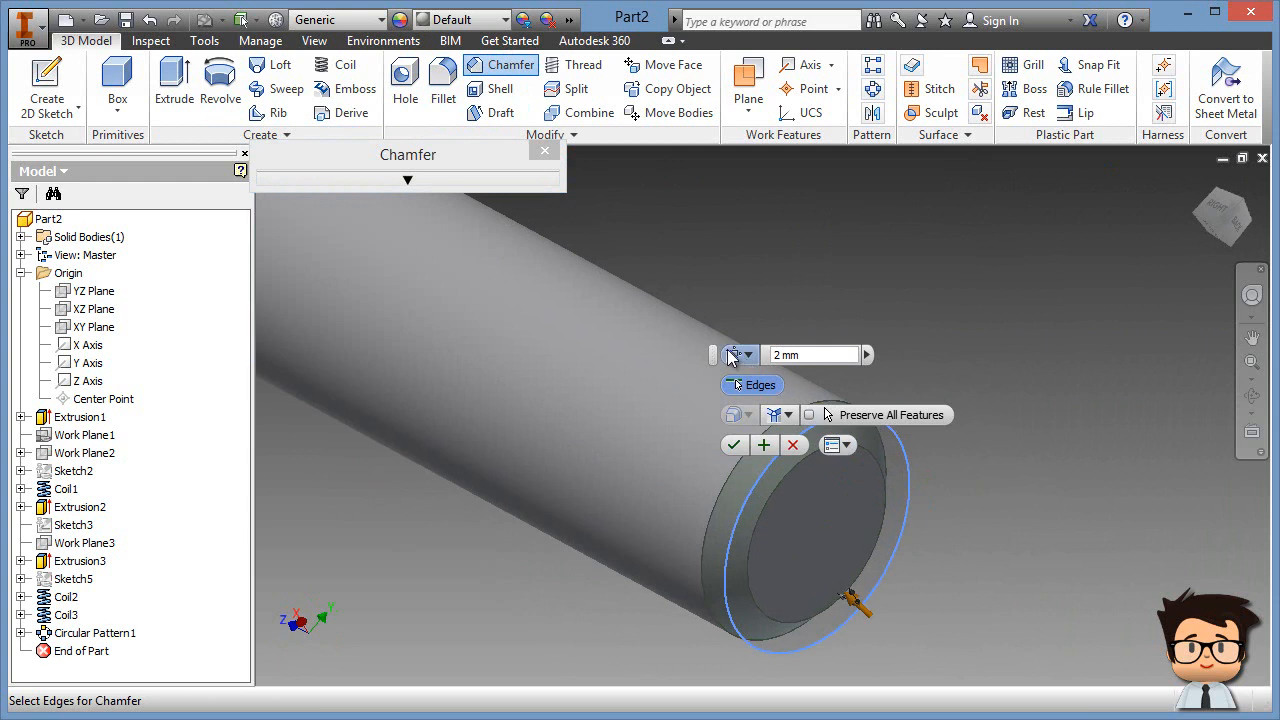
pyautogui.moveTo(714, 355); pyautogui.dragTo(853, 302)
pyautogui.click(918, 303)
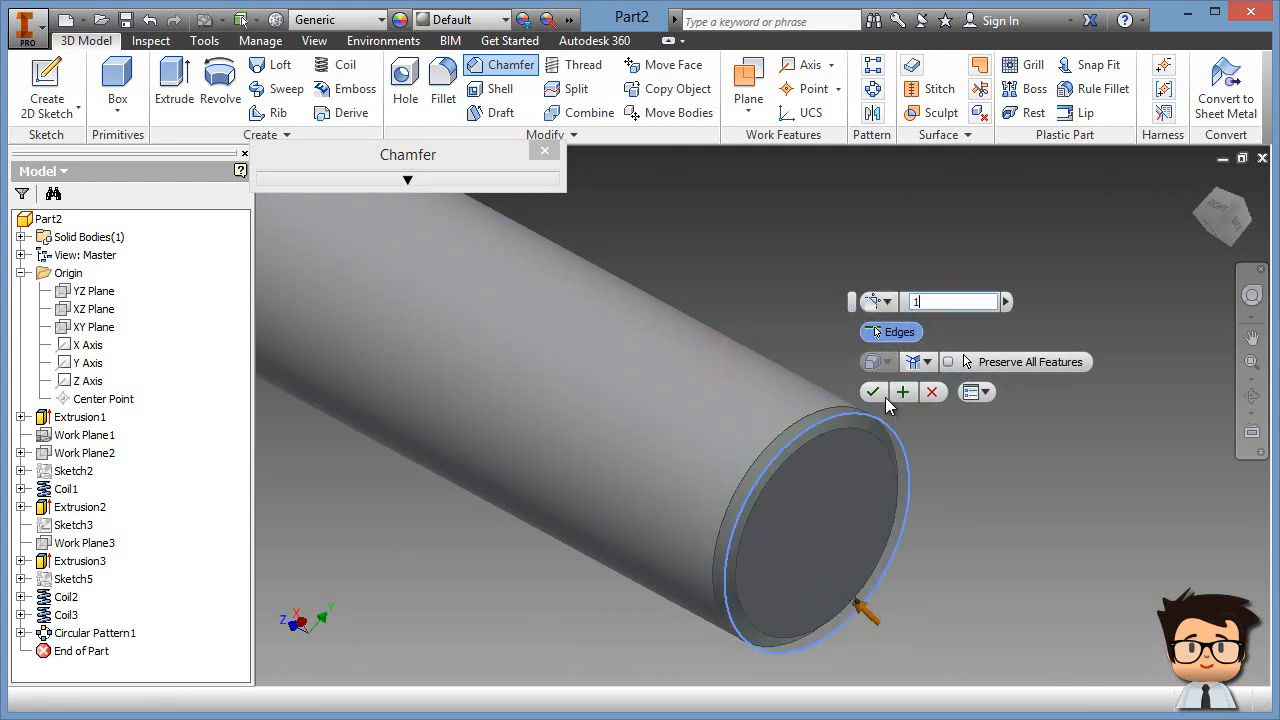
pyautogui.press('Return')
pyautogui.scroll(-5, 993, 532)
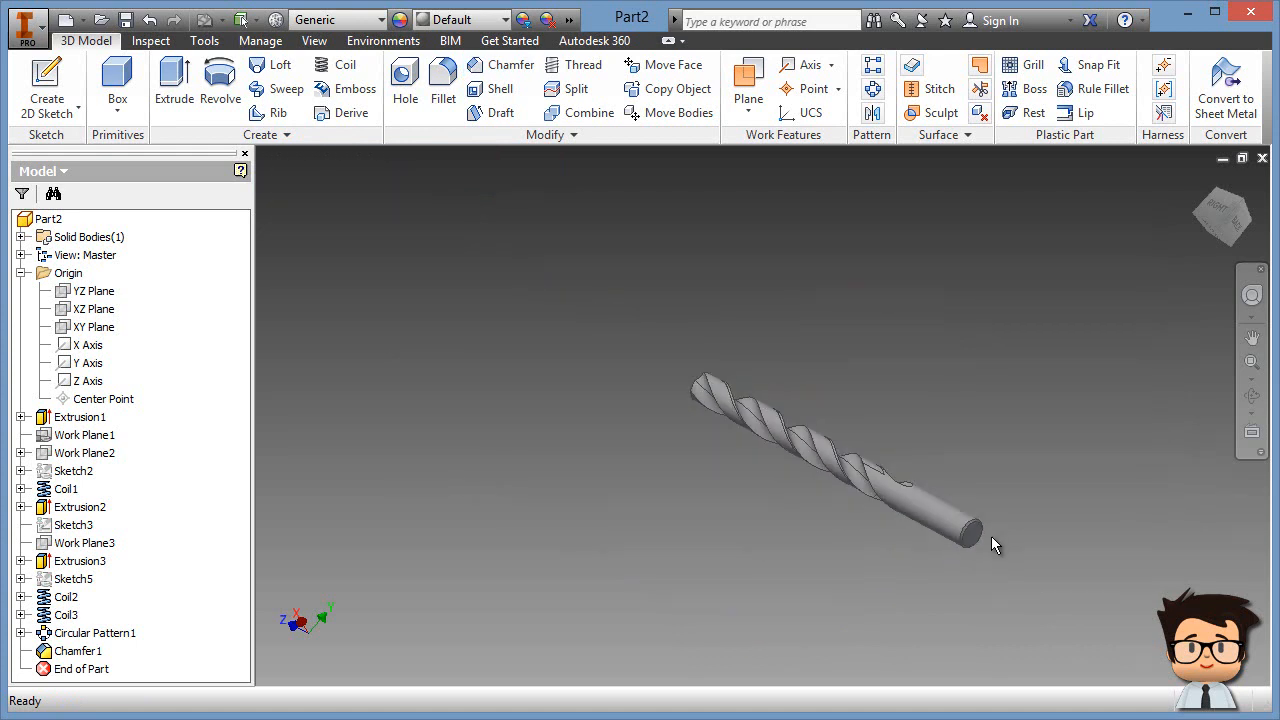
pyautogui.scroll(3, 719, 476)
pyautogui.moveTo(719, 476); pyautogui.dragTo(622, 523, button='middle')
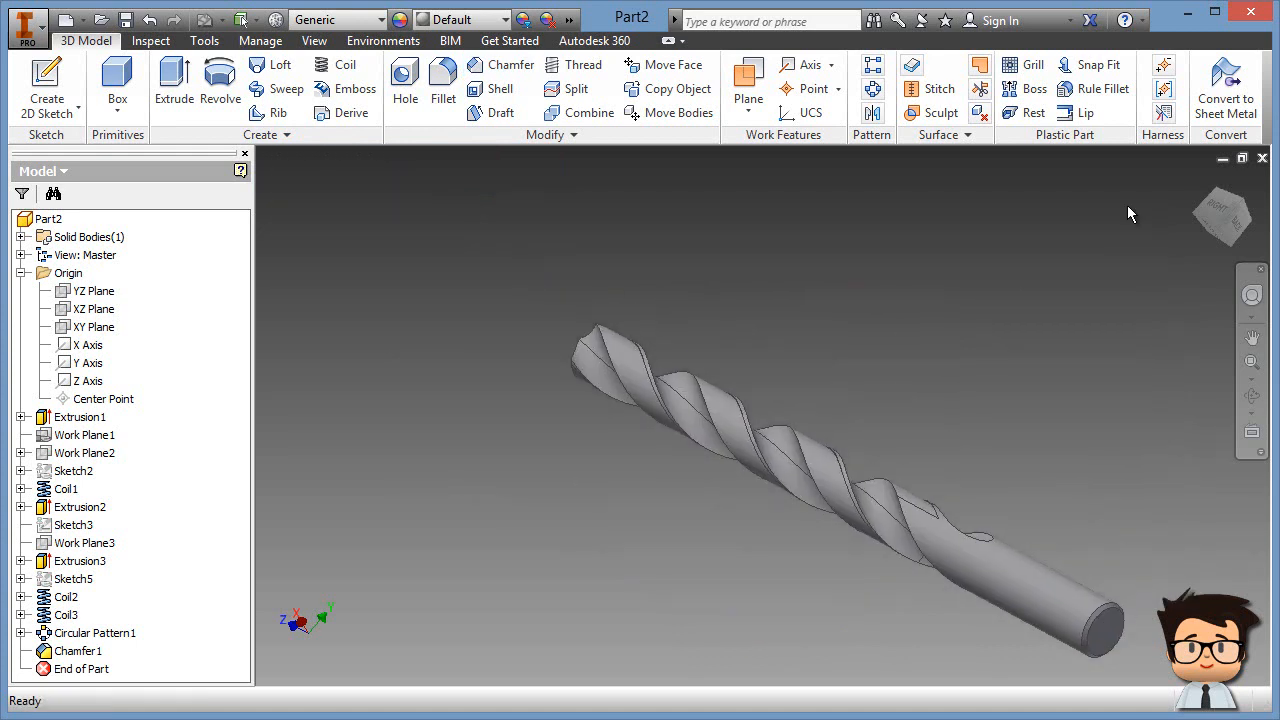
# Step: Return to the home view, then pan and orbit to frame the drill tip
pyautogui.click(1198, 183)
pyautogui.moveTo(733, 580); pyautogui.dragTo(940, 413, button='middle')
pyautogui.scroll(4, 709, 508)
pyautogui.moveTo(663, 423); pyautogui.dragTo(765, 640, button='middle')
pyautogui.keyDown('shift'); pyautogui.moveTo(661, 397); pyautogui.dragTo(814, 563, button='middle'); pyautogui.keyUp('shift')
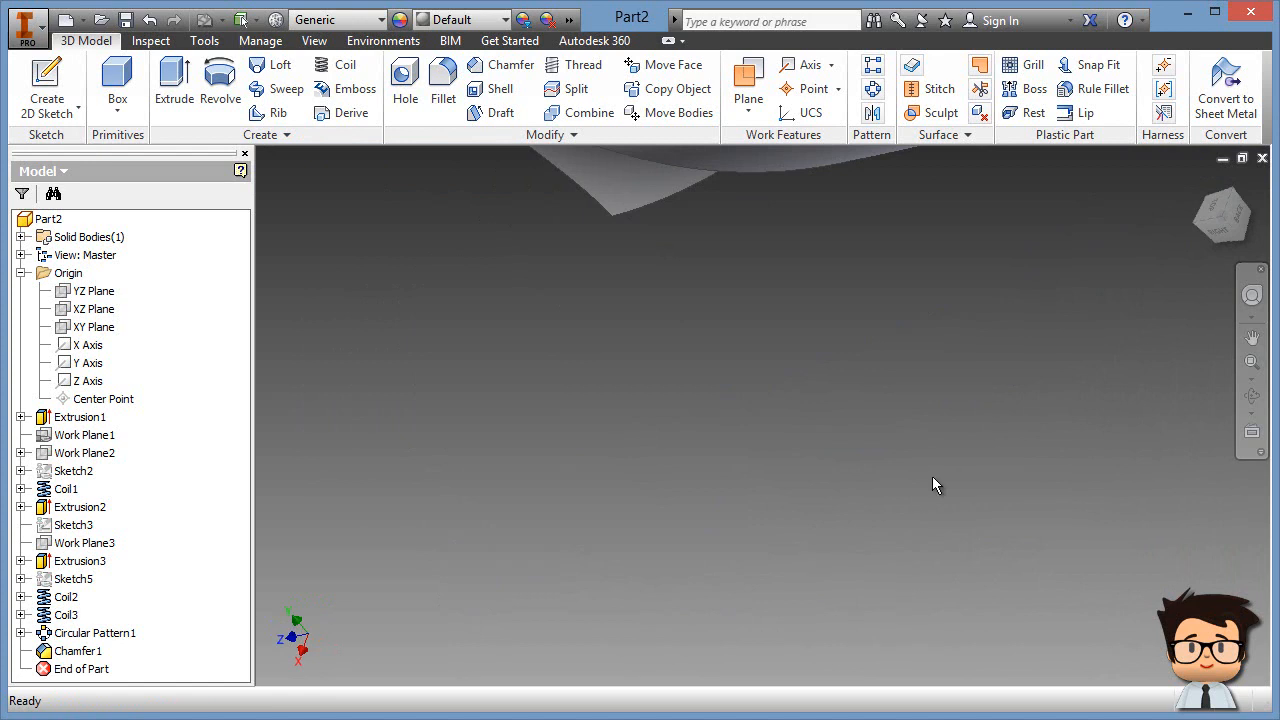
pyautogui.moveTo(1197, 174); pyautogui.dragTo(1097, 253)
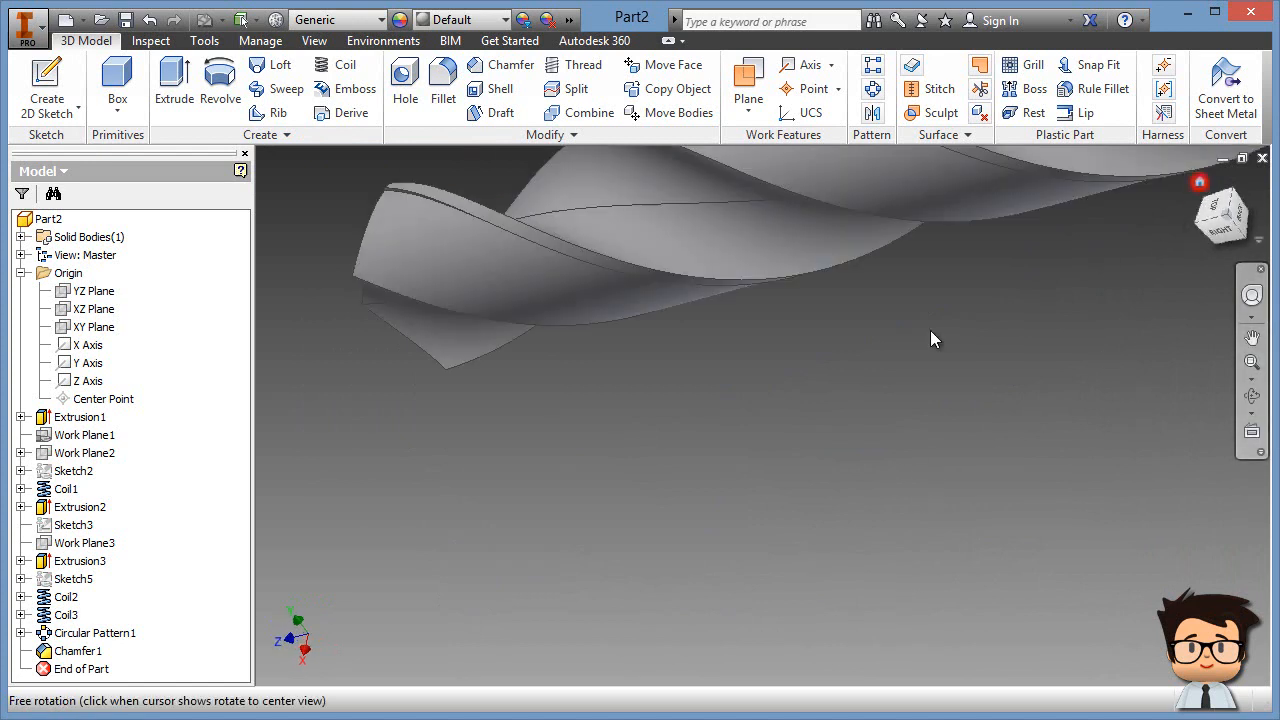
pyautogui.moveTo(556, 562); pyautogui.dragTo(699, 458, button='middle')
pyautogui.scroll(-5, 666, 460)
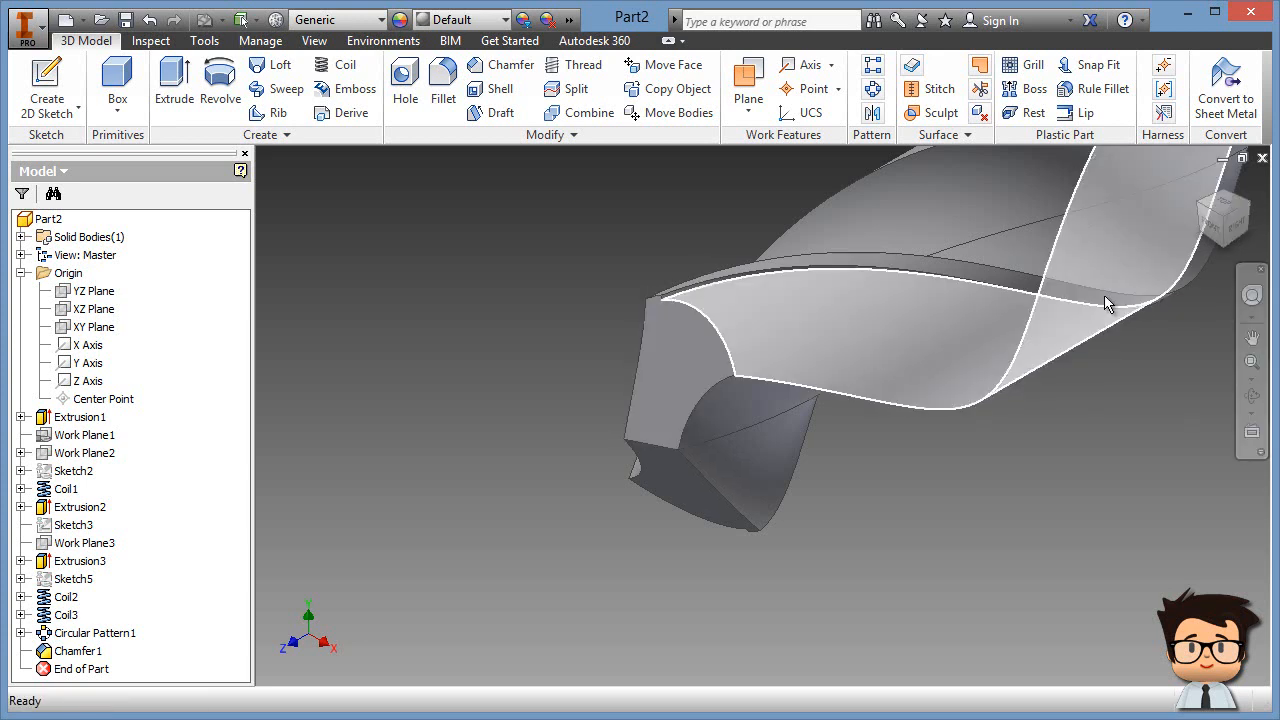
# Step: Orbit around the tip with the SteeringWheel, view the top face straight on, then revert
pyautogui.click(1251, 298)
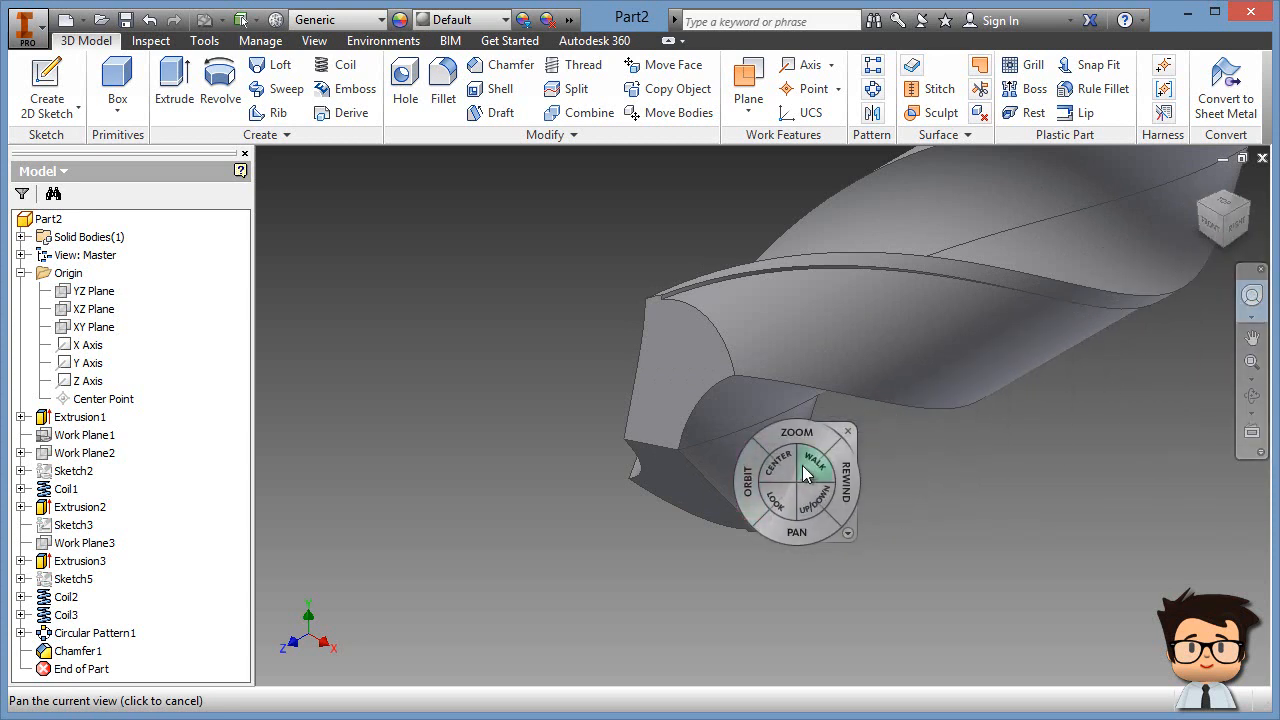
pyautogui.moveTo(786, 472); pyautogui.dragTo(652, 446)
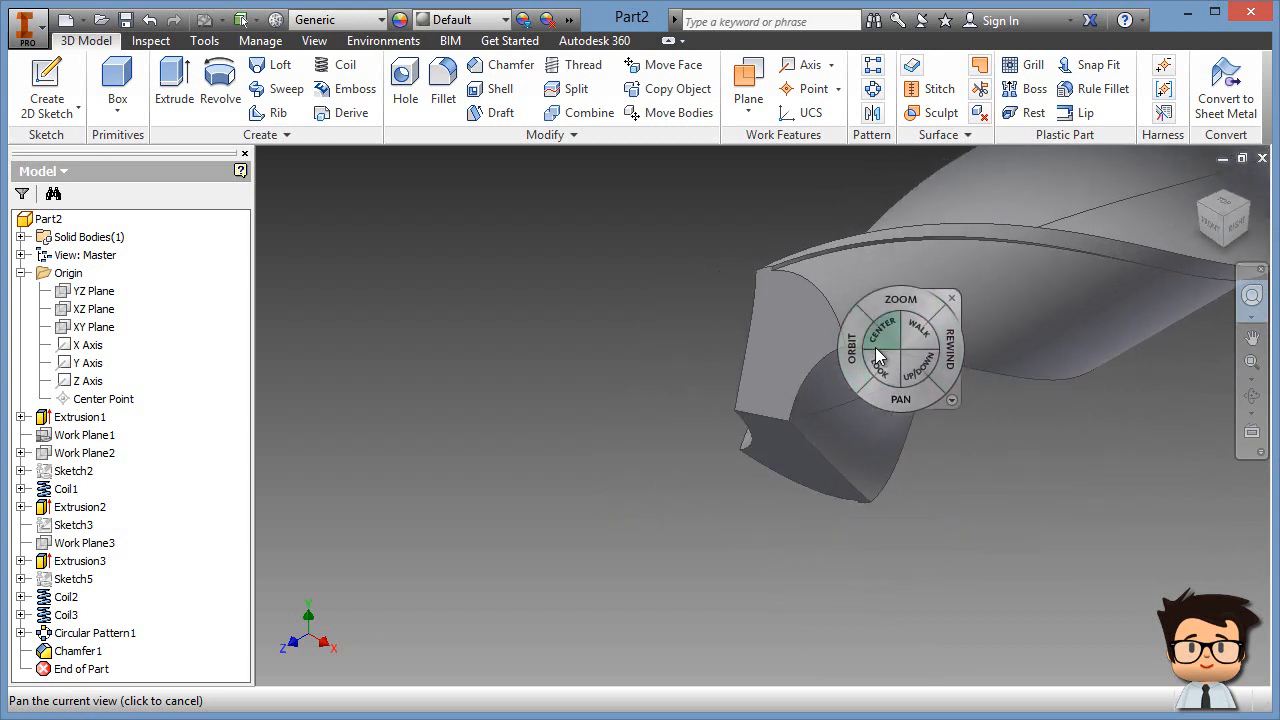
pyautogui.moveTo(855, 370); pyautogui.dragTo(815, 250)
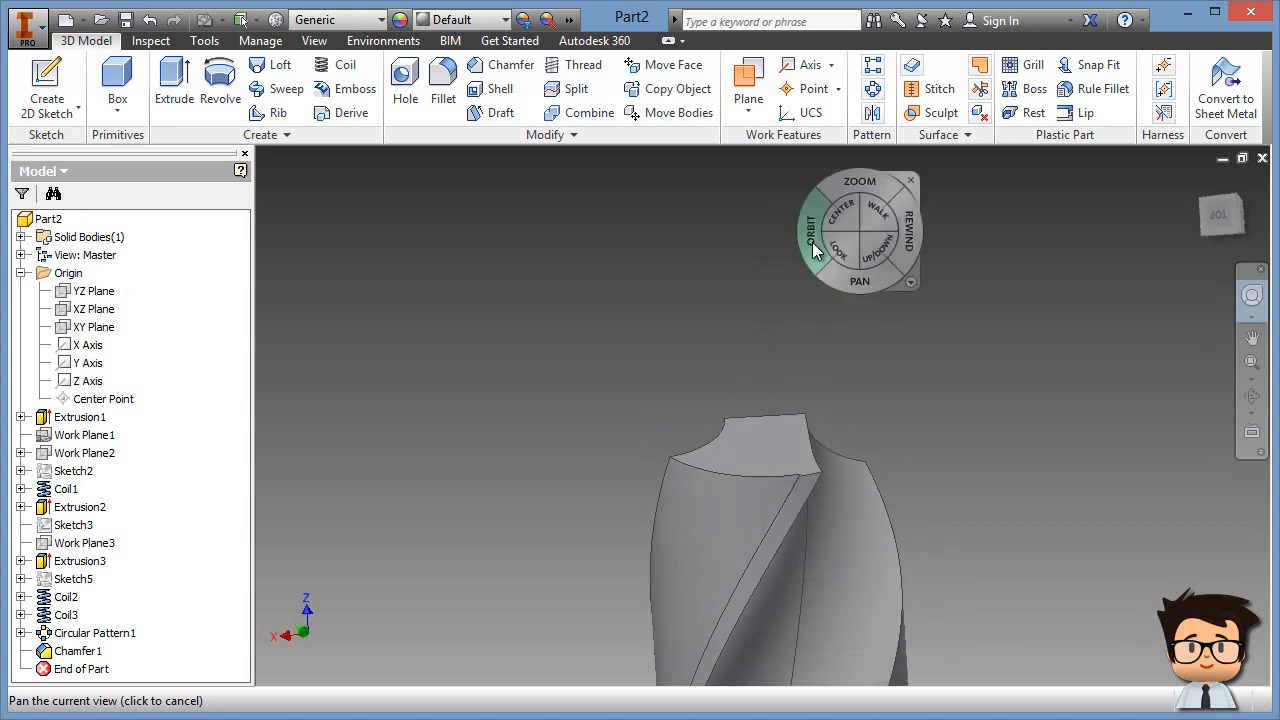
pyautogui.click(910, 181)
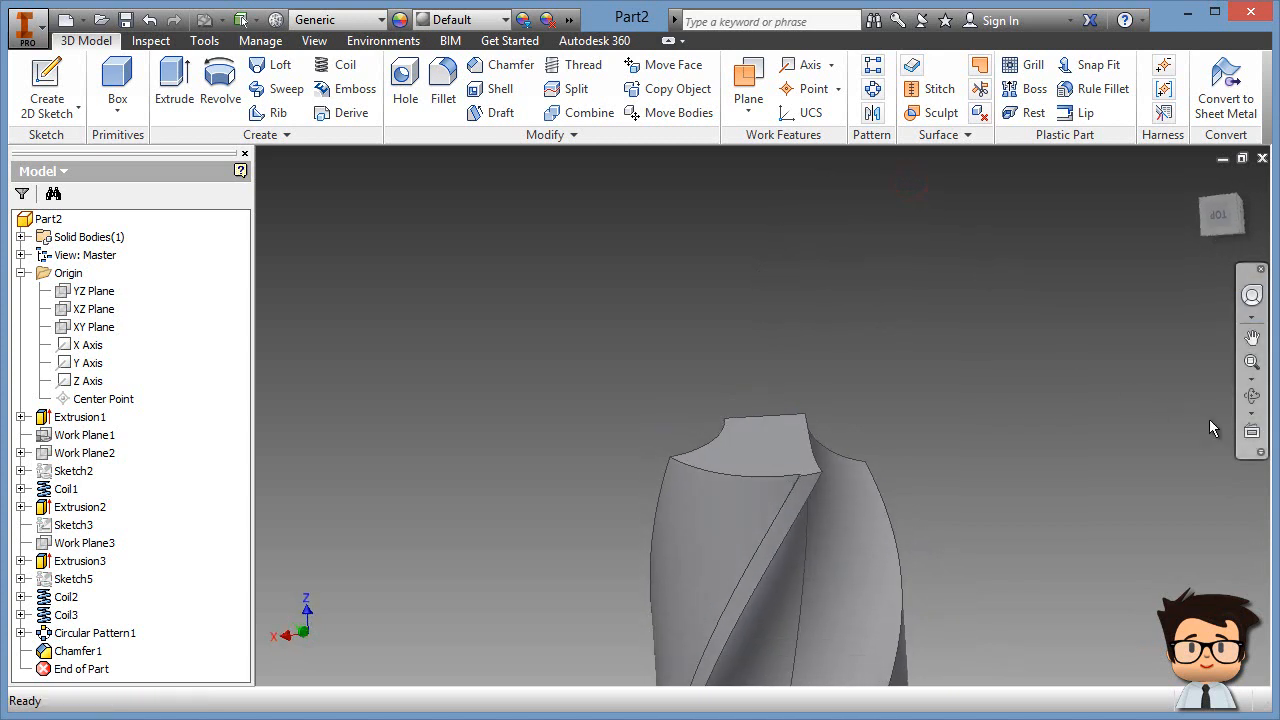
pyautogui.click(1252, 432)
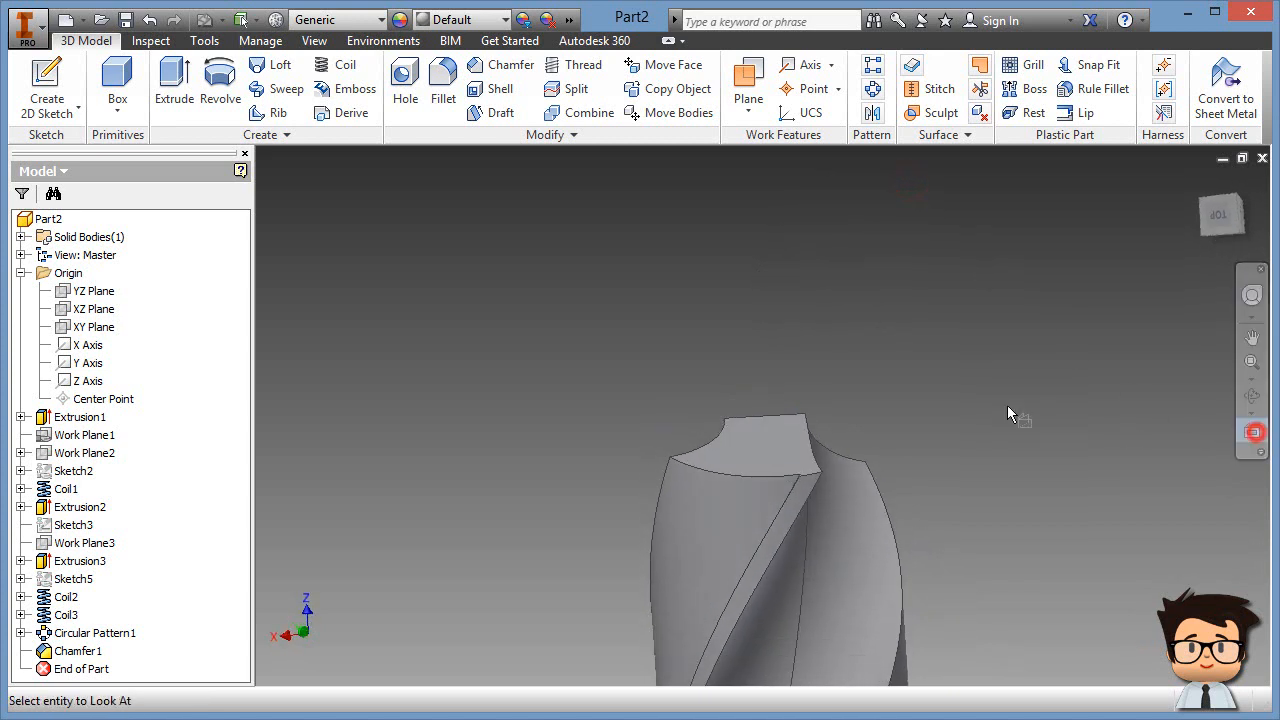
pyautogui.click(784, 418)
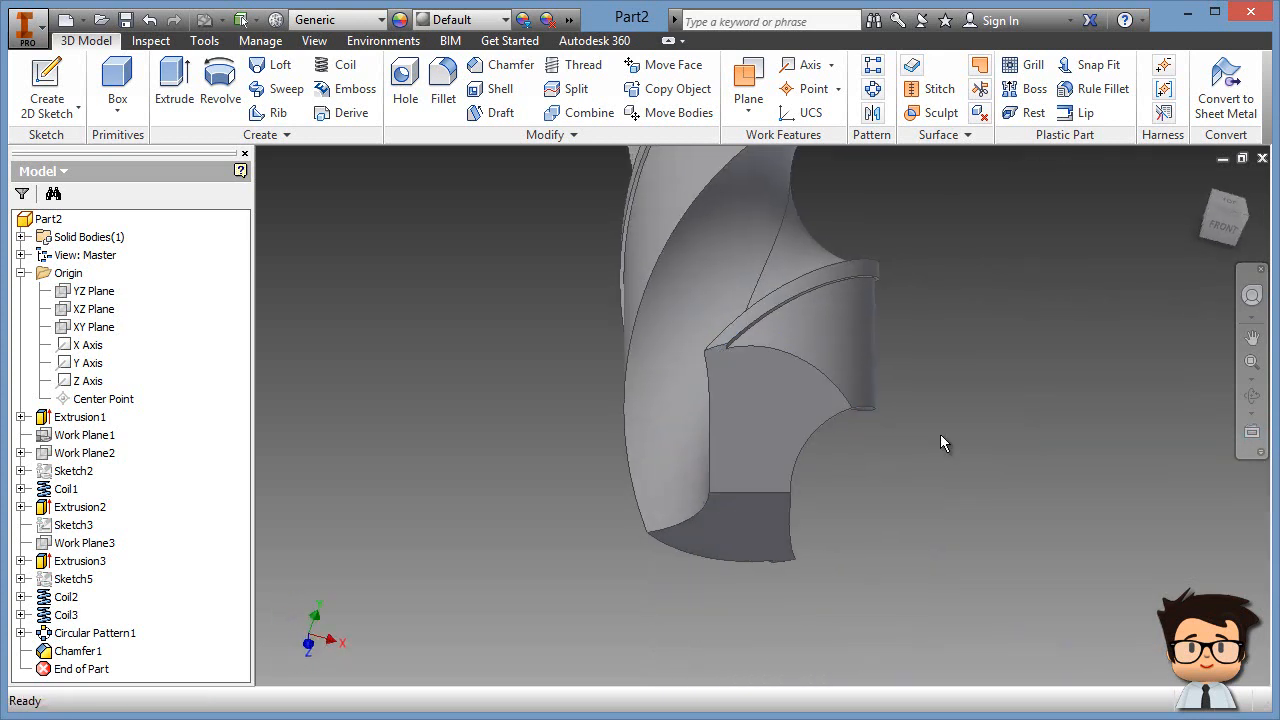
pyautogui.press('F5')
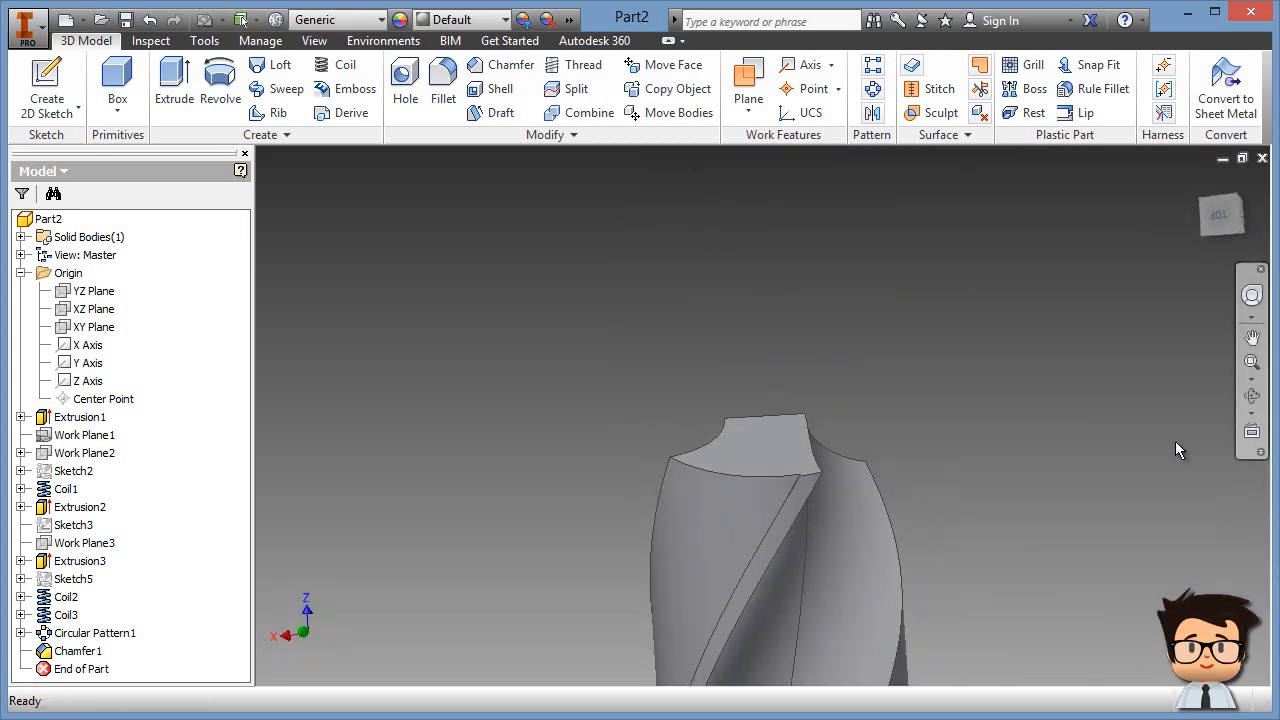
# Step: Look straight at the tip's top edge and reposition the drill in view
pyautogui.click(1253, 436)
pyautogui.click(800, 416)
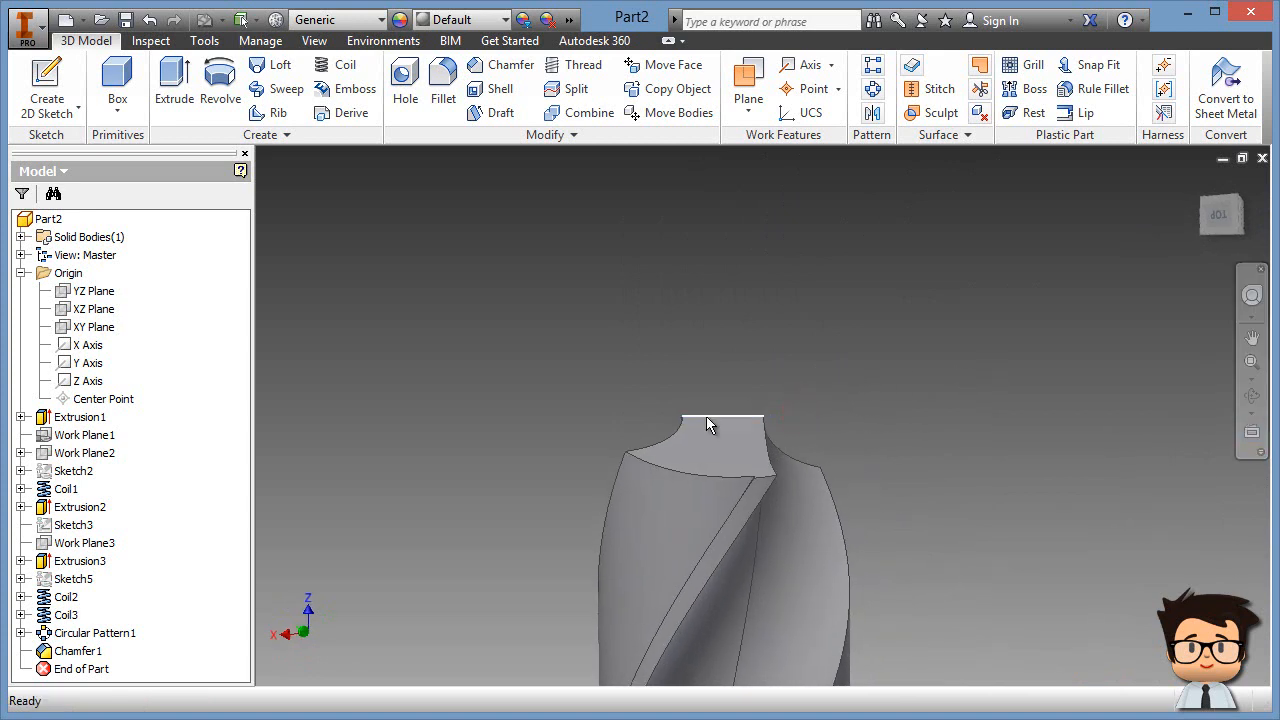
pyautogui.scroll(-5, 783, 424)
pyautogui.moveTo(784, 436); pyautogui.dragTo(970, 304, button='middle')
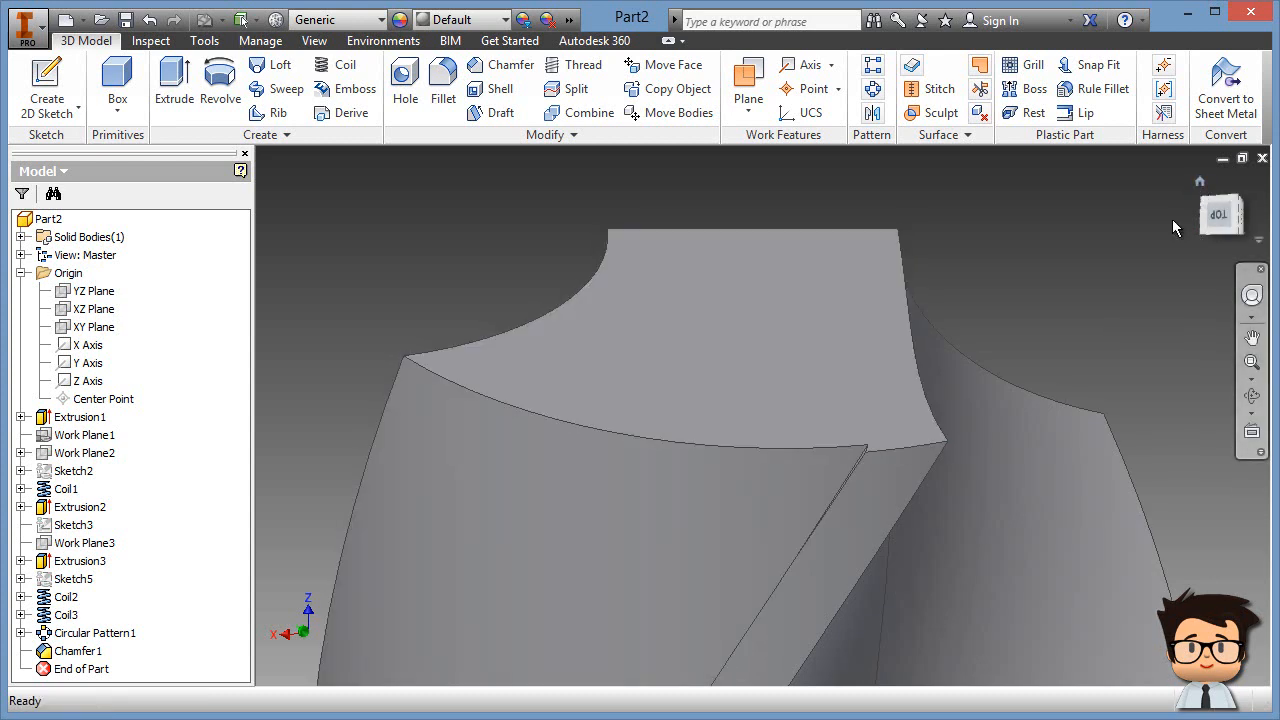
pyautogui.scroll(-2, 1075, 314)
pyautogui.scroll(-3, 1076, 316)
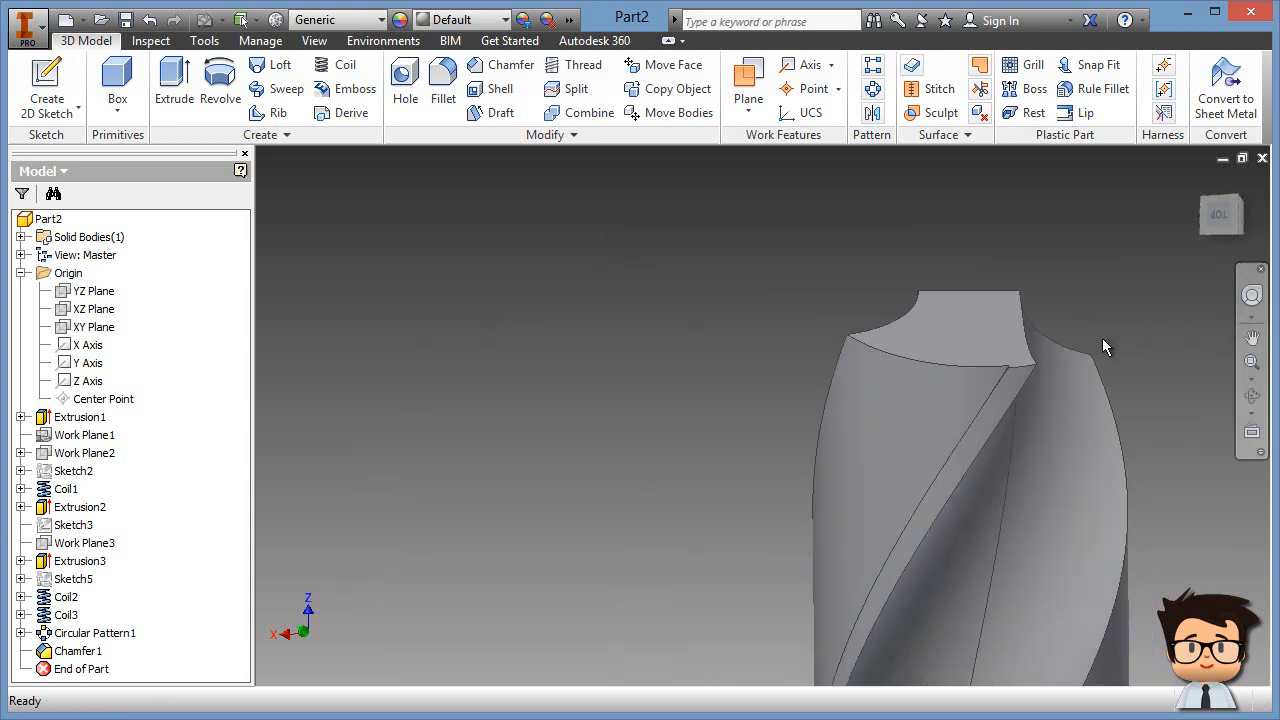
pyautogui.moveTo(1119, 341); pyautogui.dragTo(843, 289, button='middle')
# Step: Orbit the drill sideways with the SteeringWheel and begin a new work plane
pyautogui.click(1251, 295)
pyautogui.moveTo(1186, 336); pyautogui.dragTo(728, 205)
pyautogui.moveTo(737, 292); pyautogui.dragTo(733, 181)
pyautogui.moveTo(699, 273); pyautogui.dragTo(803, 250)
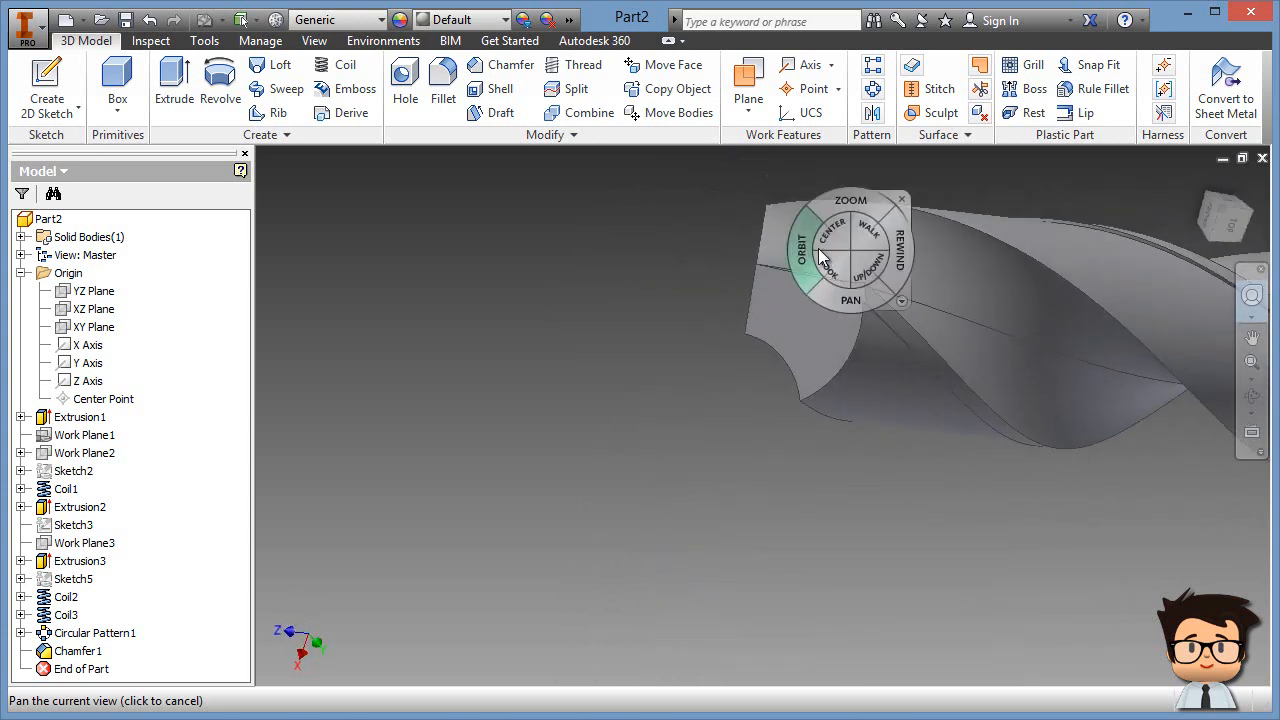
pyautogui.click(904, 203)
pyautogui.moveTo(855, 345)
pyautogui.mouseDown(button='middle')
pyautogui.moveTo(849, 360)
pyautogui.moveTo(846, 346)
pyautogui.mouseUp(button='middle')
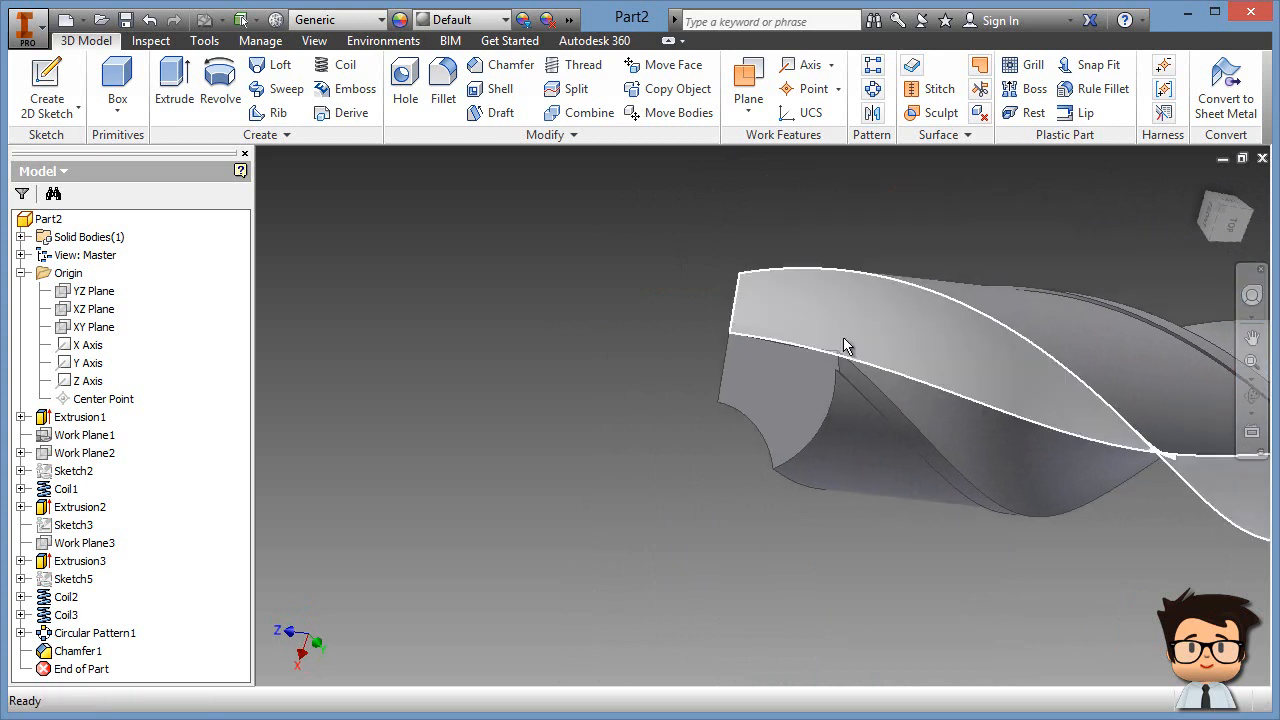
pyautogui.scroll(-2, 840, 362)
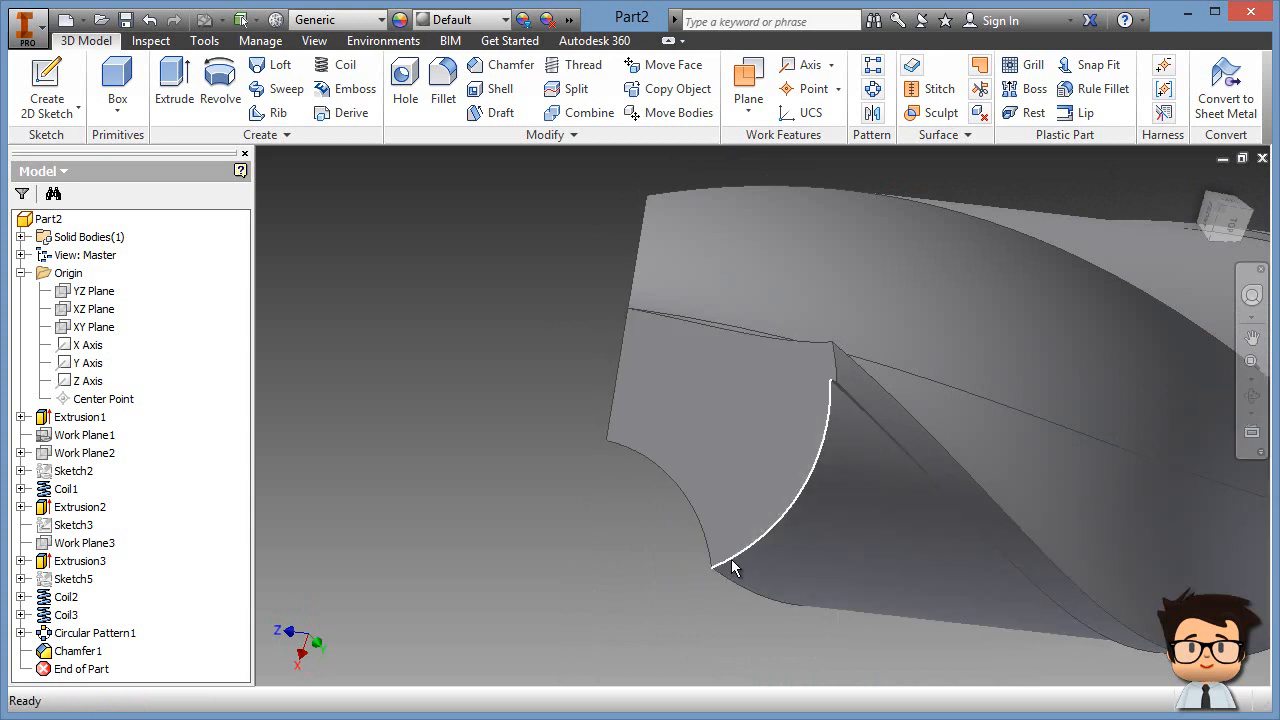
pyautogui.click(750, 85)
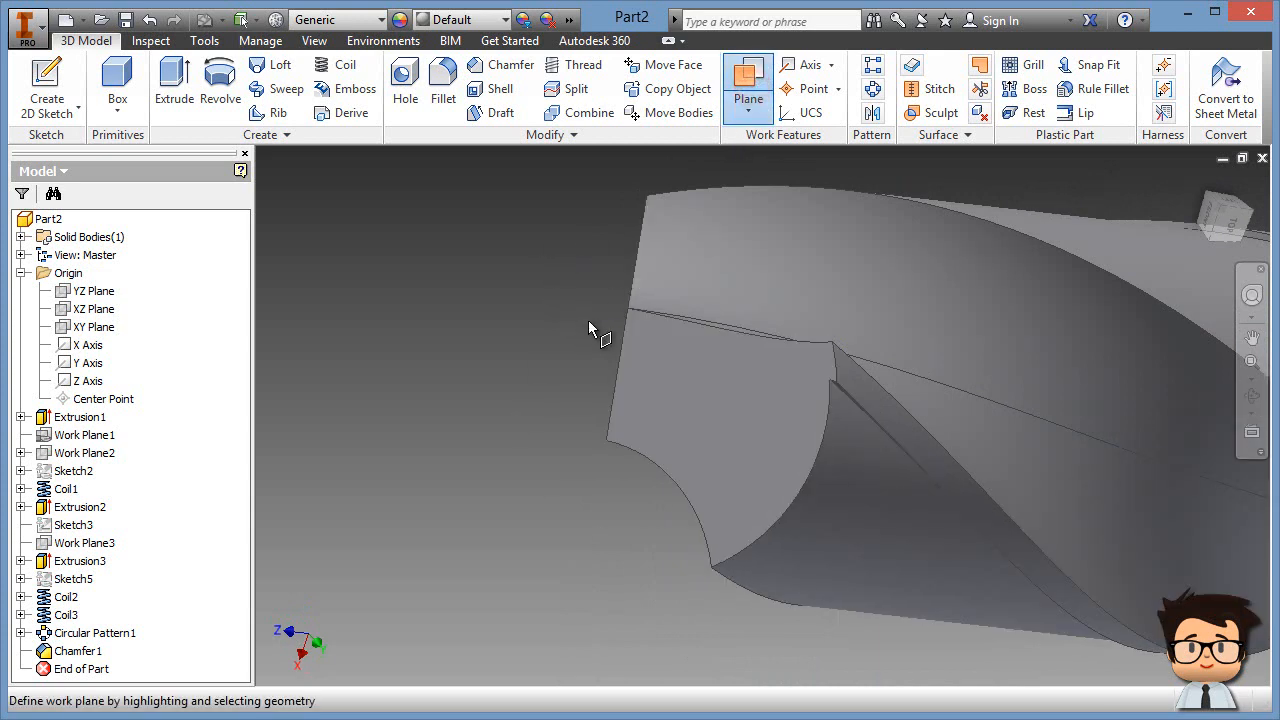
# Step: Create Work Plane4 through three vertices on the drill's tip face
pyautogui.click(628, 307)
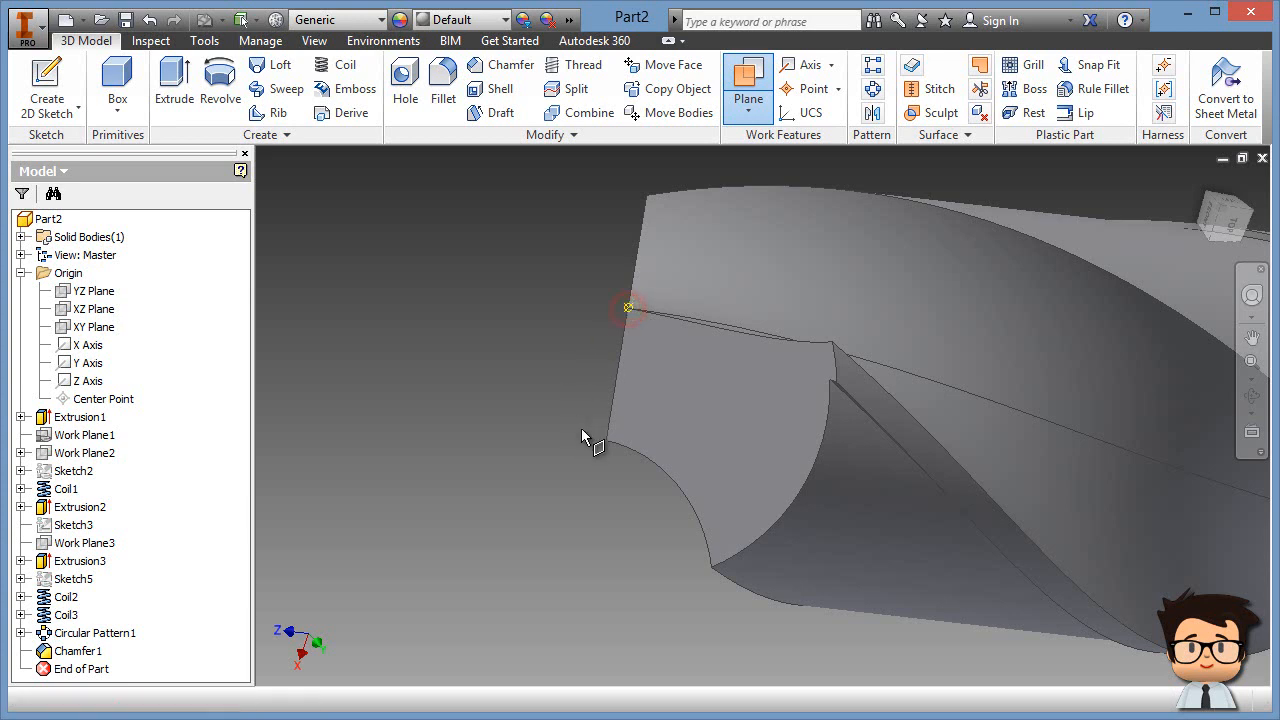
pyautogui.click(831, 344)
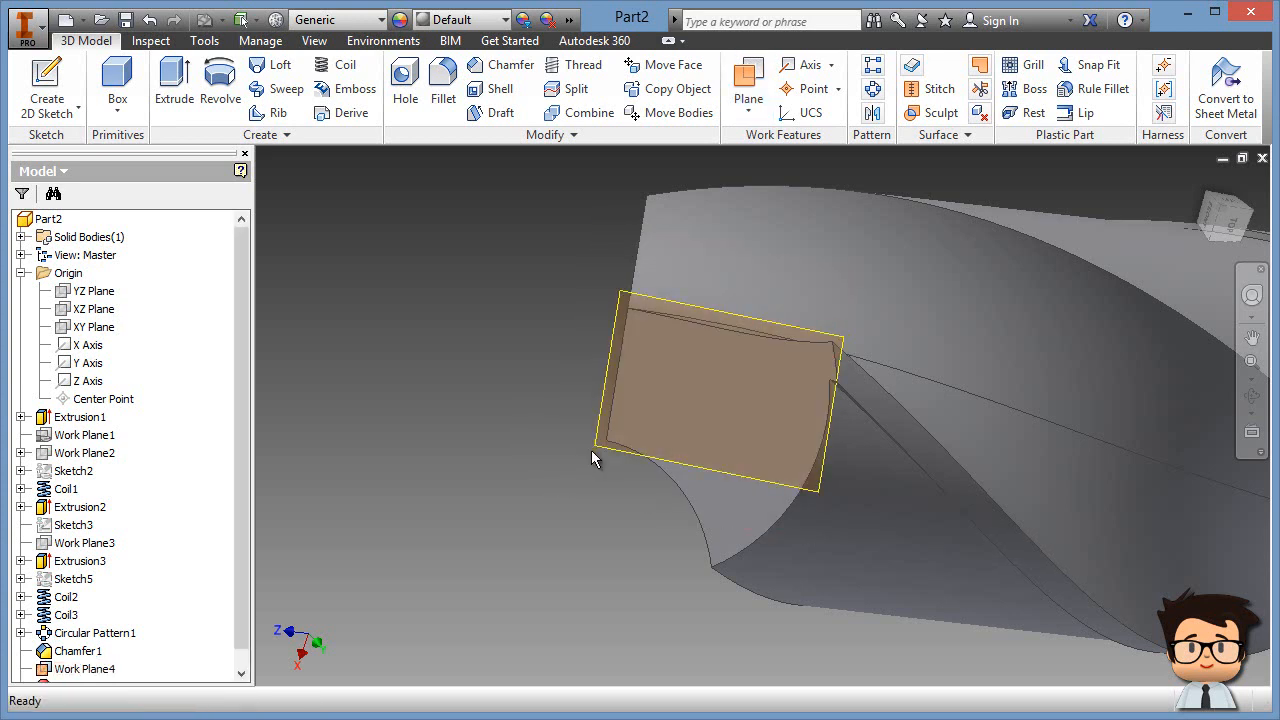
pyautogui.scroll(-3, 611, 468)
pyautogui.keyDown('shift'); pyautogui.moveTo(641, 485); pyautogui.dragTo(780, 553, button='middle'); pyautogui.keyUp('shift')
# Step: Add Work Plane5 through the tip edge at 90 degrees to Work Plane4
pyautogui.click(750, 80)
pyautogui.scroll(-3, 551, 457)
pyautogui.click(678, 375)
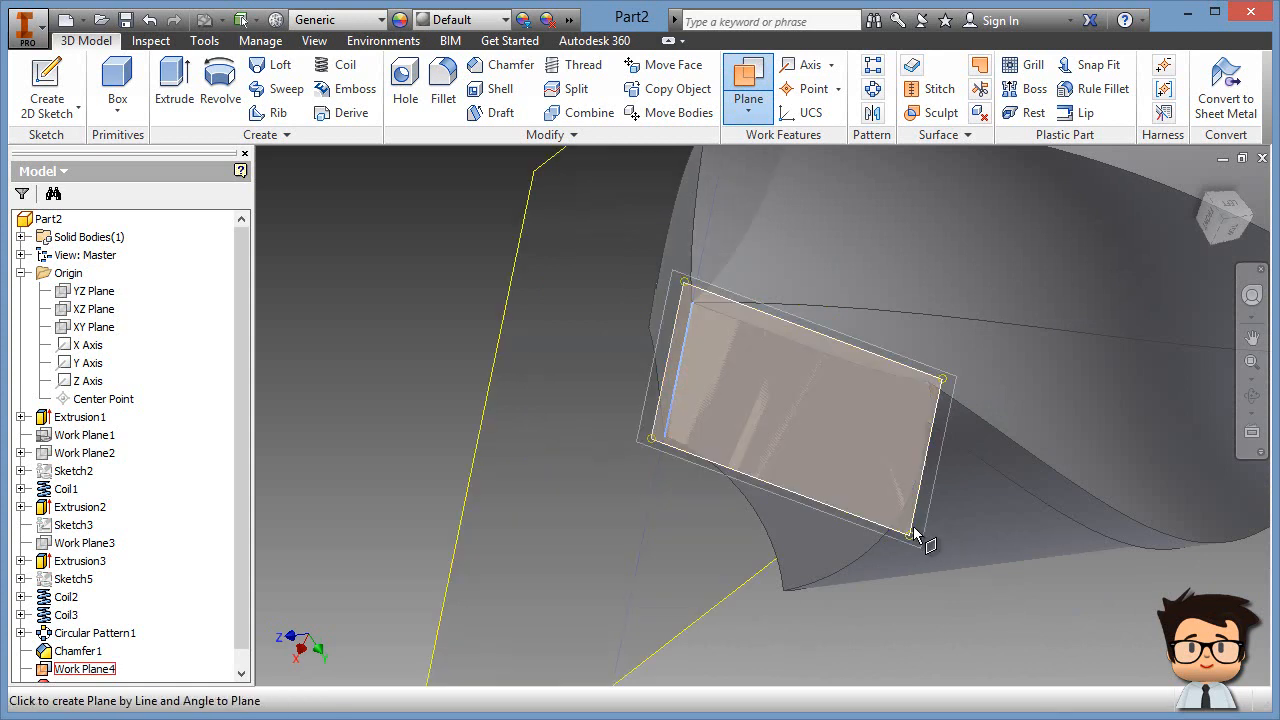
pyautogui.click(914, 534)
pyautogui.keyDown('shift'); pyautogui.moveTo(675, 573); pyautogui.dragTo(793, 617, button='middle'); pyautogui.keyUp('shift')
pyautogui.click(490, 402)
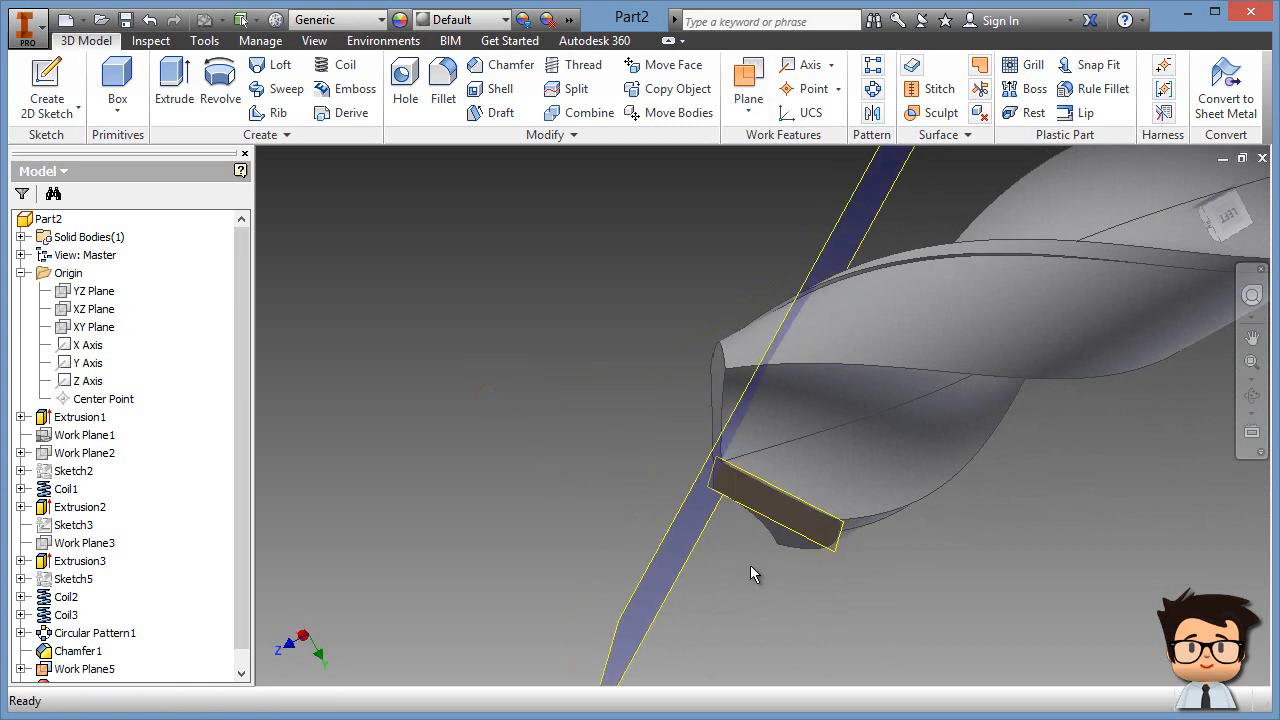
pyautogui.moveTo(749, 564); pyautogui.dragTo(622, 518, button='middle')
pyautogui.keyDown('shift'); pyautogui.moveTo(710, 523); pyautogui.dragTo(716, 511, button='middle'); pyautogui.keyUp('shift')
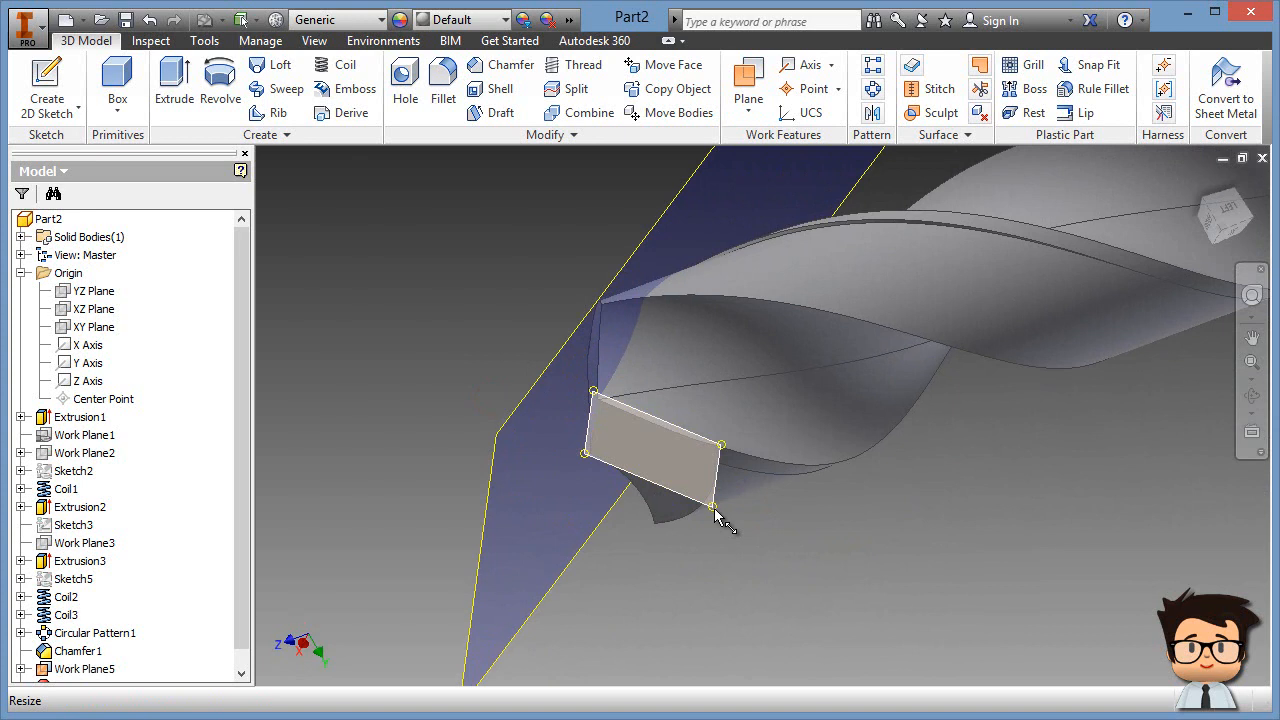
# Step: Flip the normal of the small tip work plane
pyautogui.rightClick(714, 511)
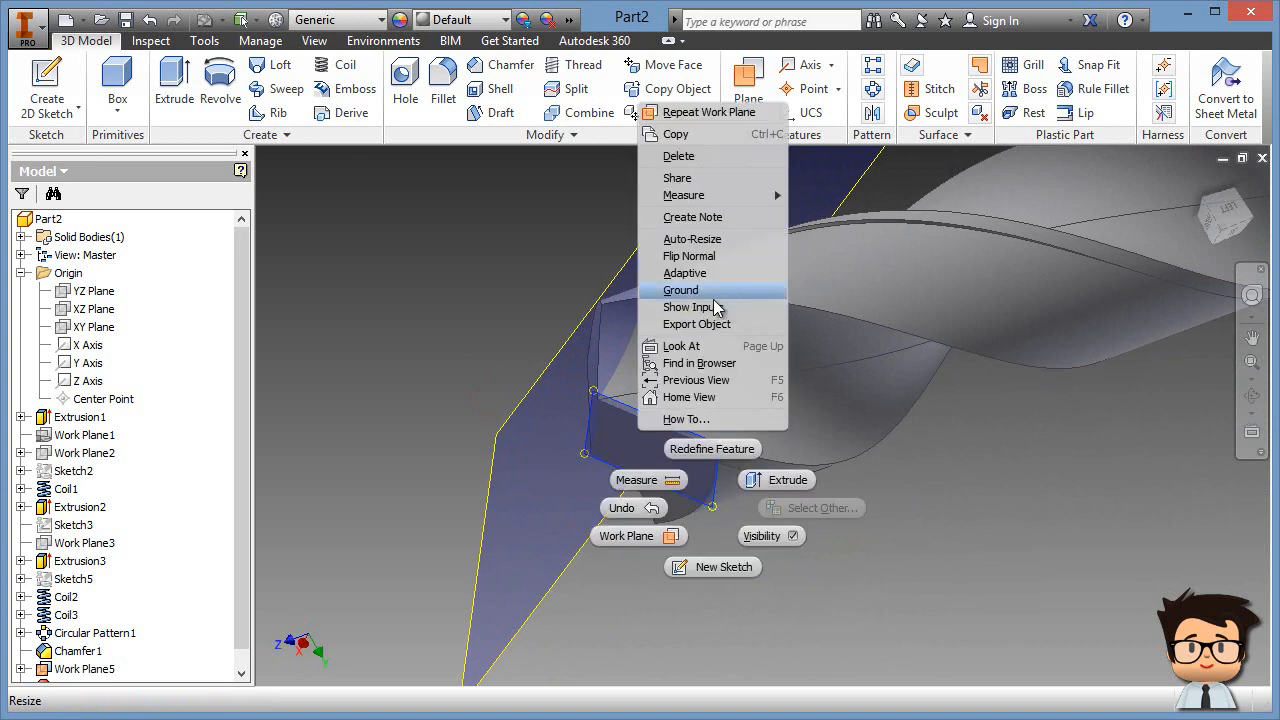
pyautogui.click(971, 514)
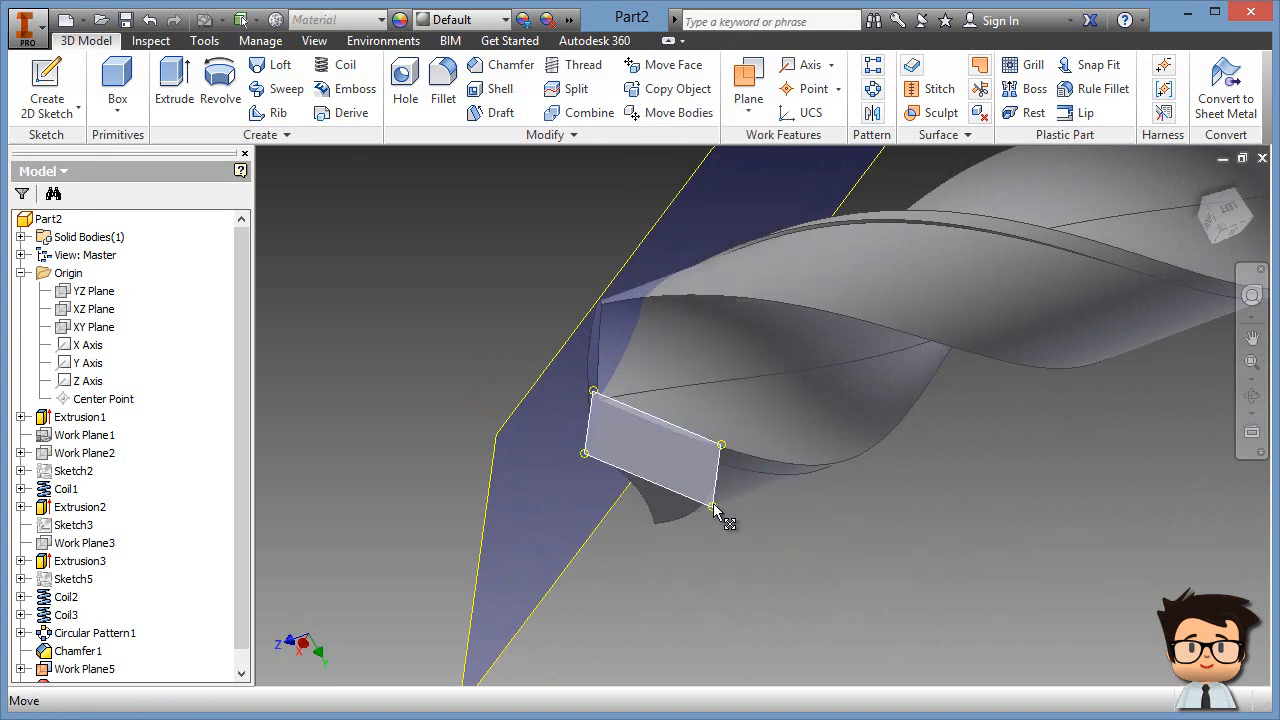
pyautogui.rightClick(713, 504)
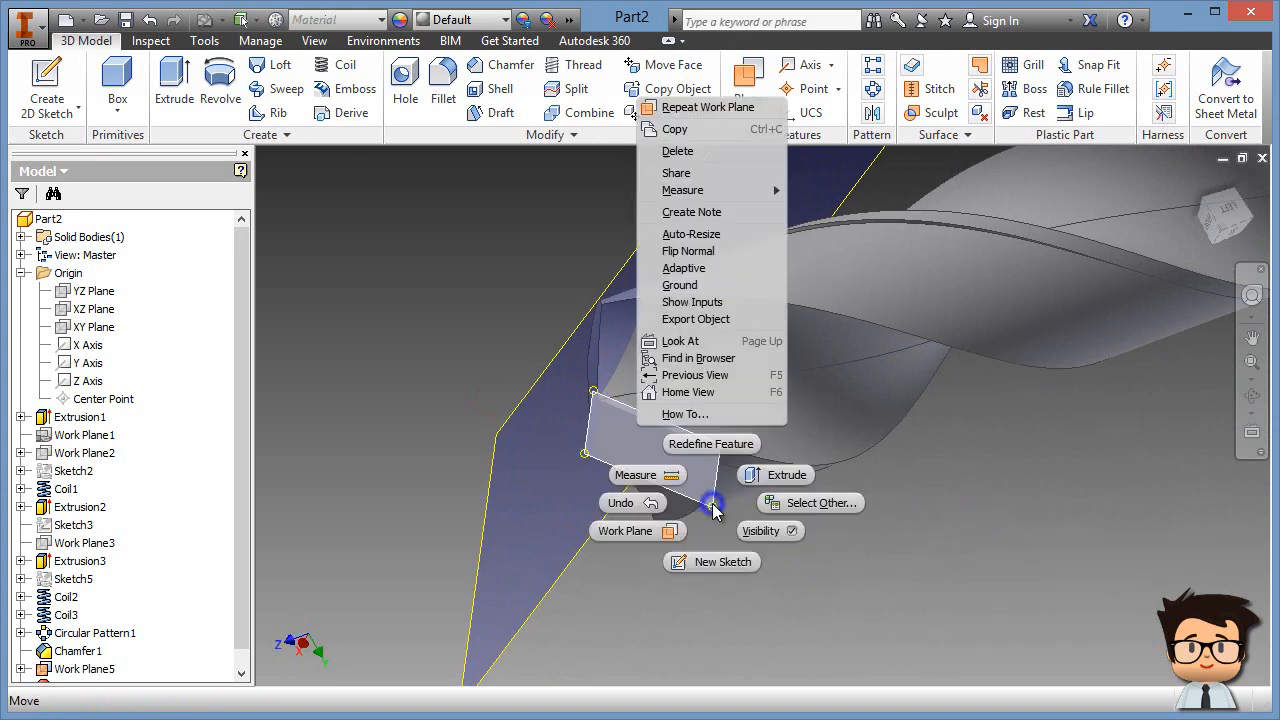
pyautogui.click(711, 251)
pyautogui.click(988, 497)
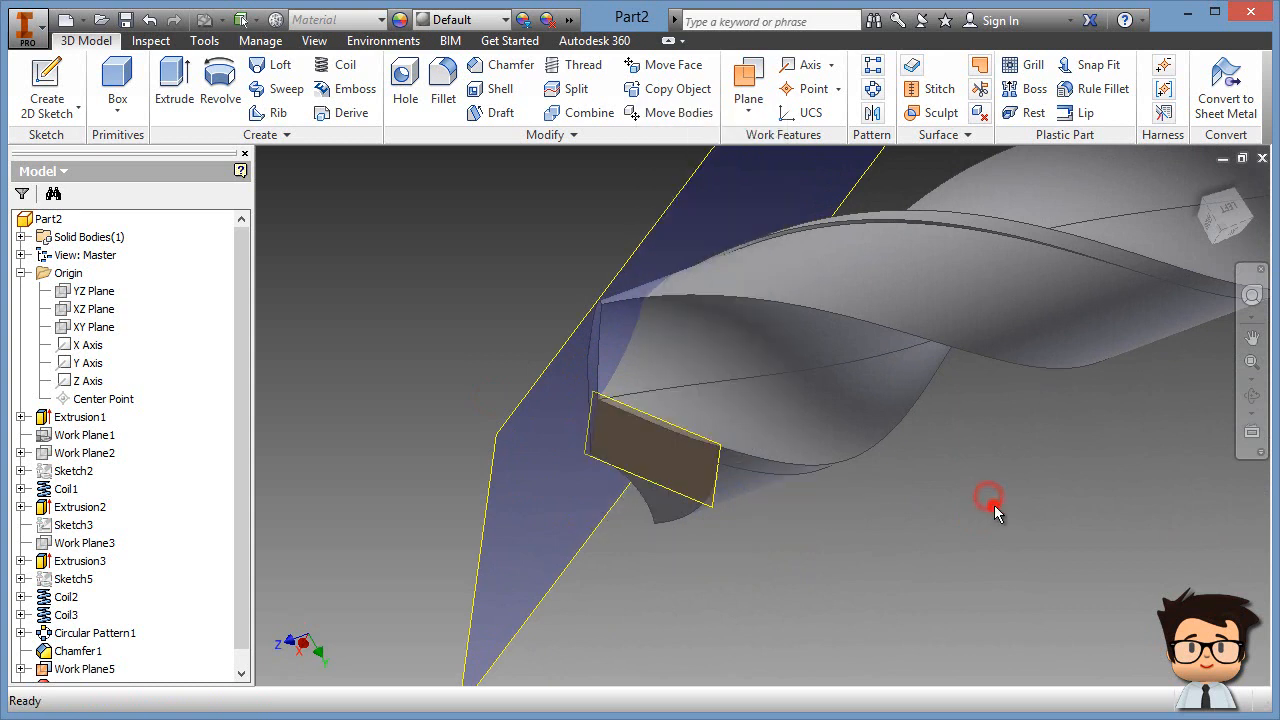
pyautogui.rightClick(714, 506)
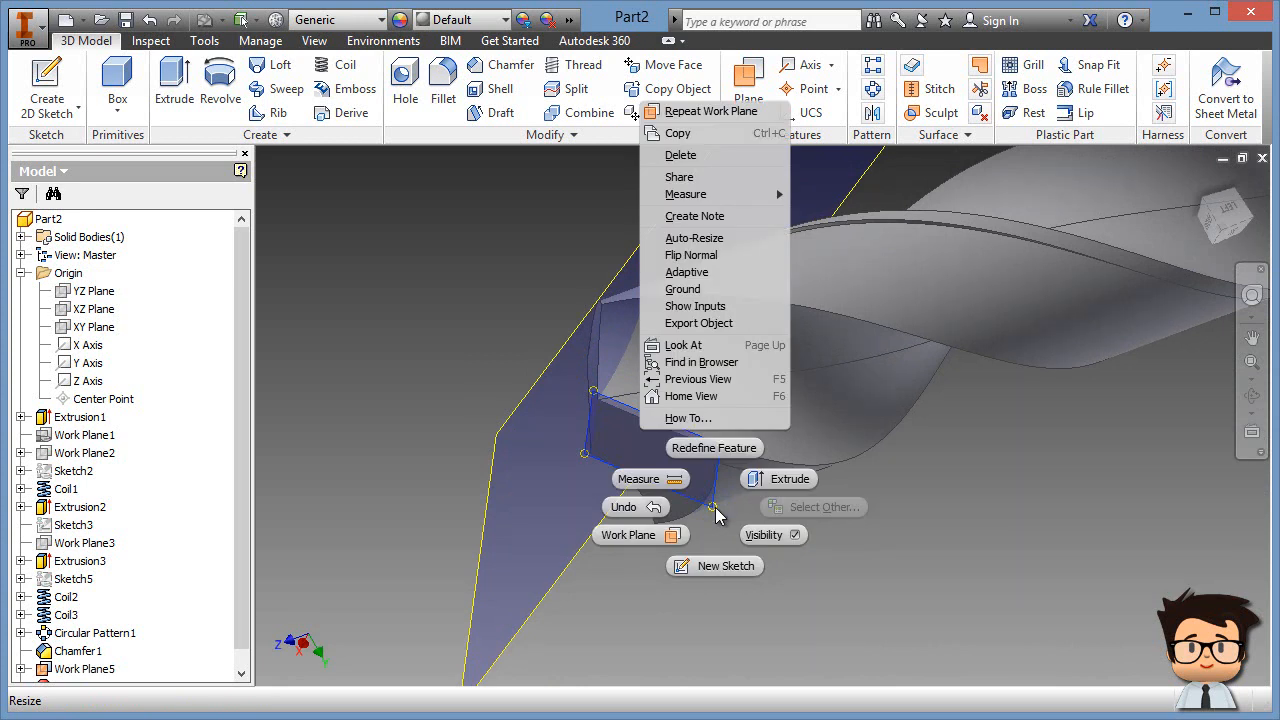
pyautogui.click(769, 623)
# Step: Turn off auto-resize for Work Plane4, nested under Work Plane5, and hide it
pyautogui.click(243, 488)
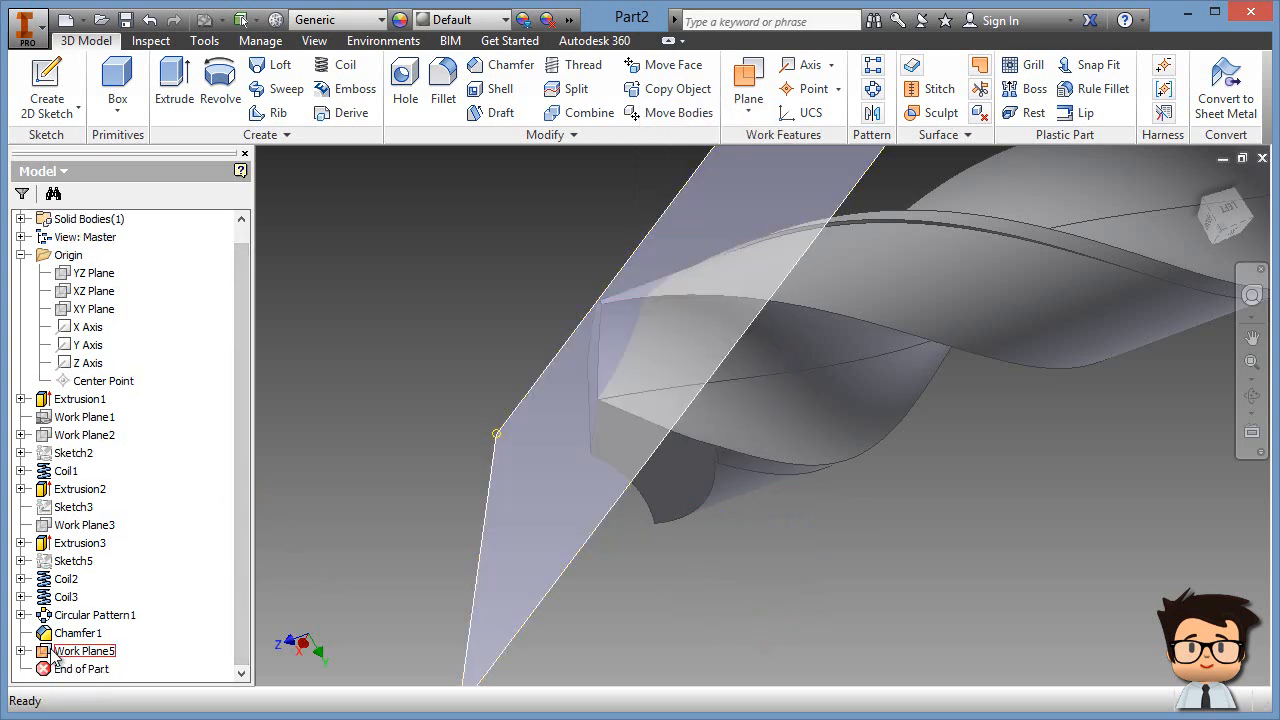
pyautogui.click(21, 651)
pyautogui.rightClick(90, 669)
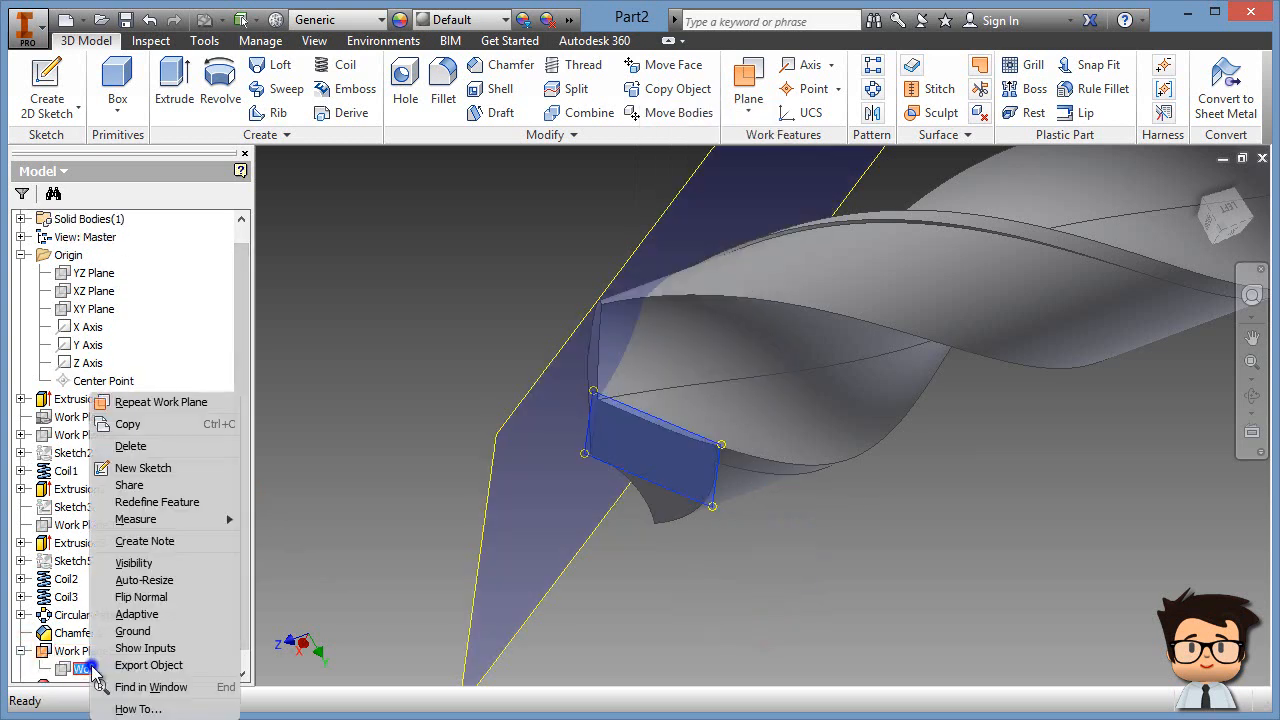
pyautogui.click(166, 572)
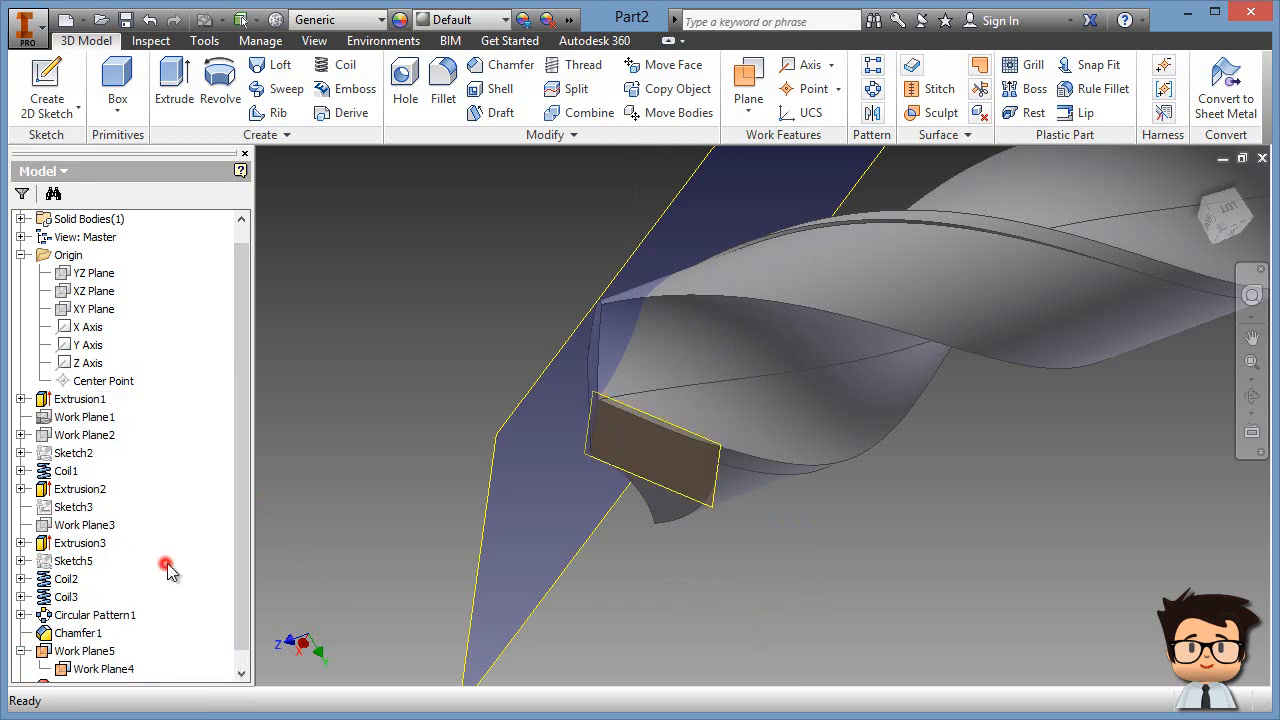
pyautogui.rightClick(100, 668)
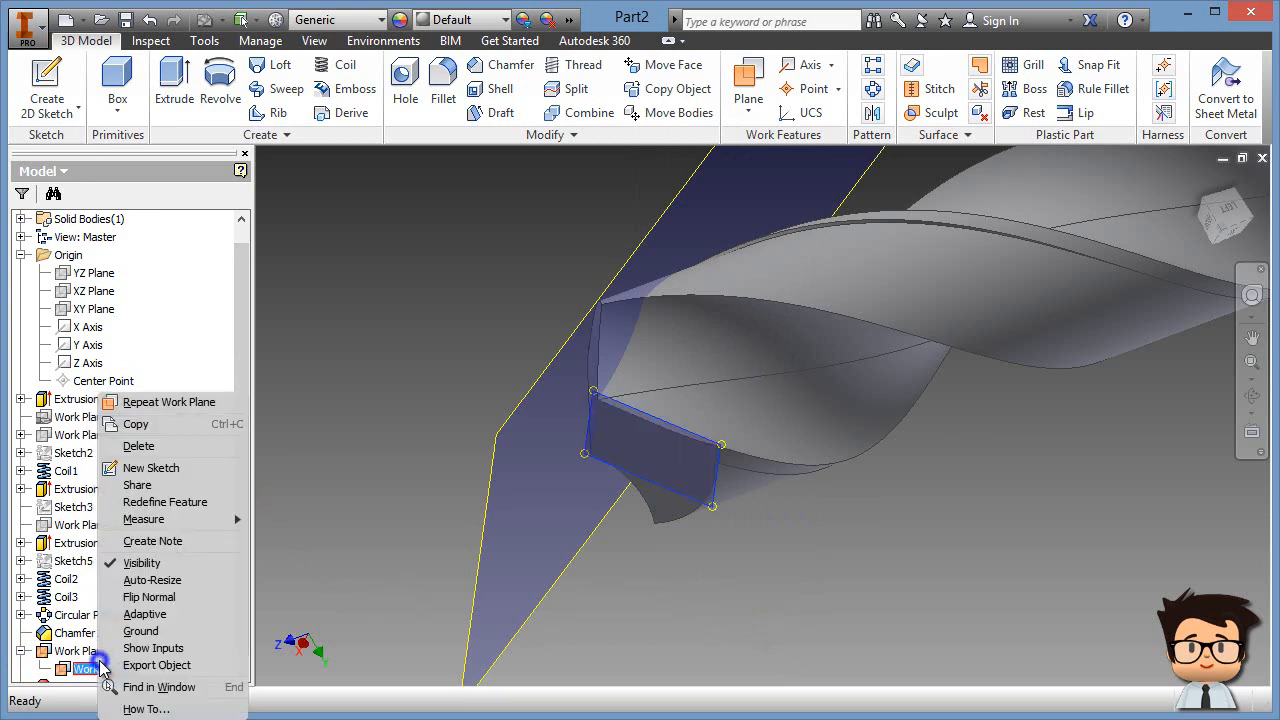
pyautogui.click(154, 566)
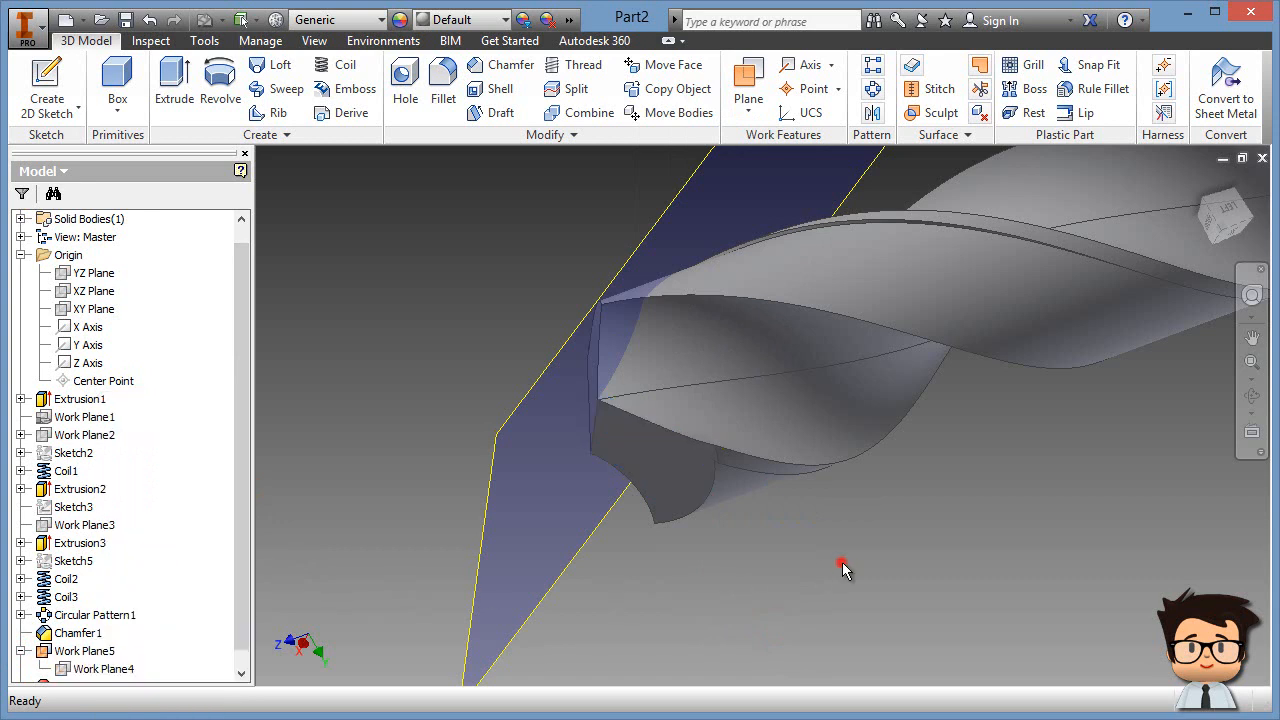
pyautogui.keyDown('shift'); pyautogui.moveTo(842, 562); pyautogui.dragTo(657, 547, button='middle'); pyautogui.keyUp('shift')
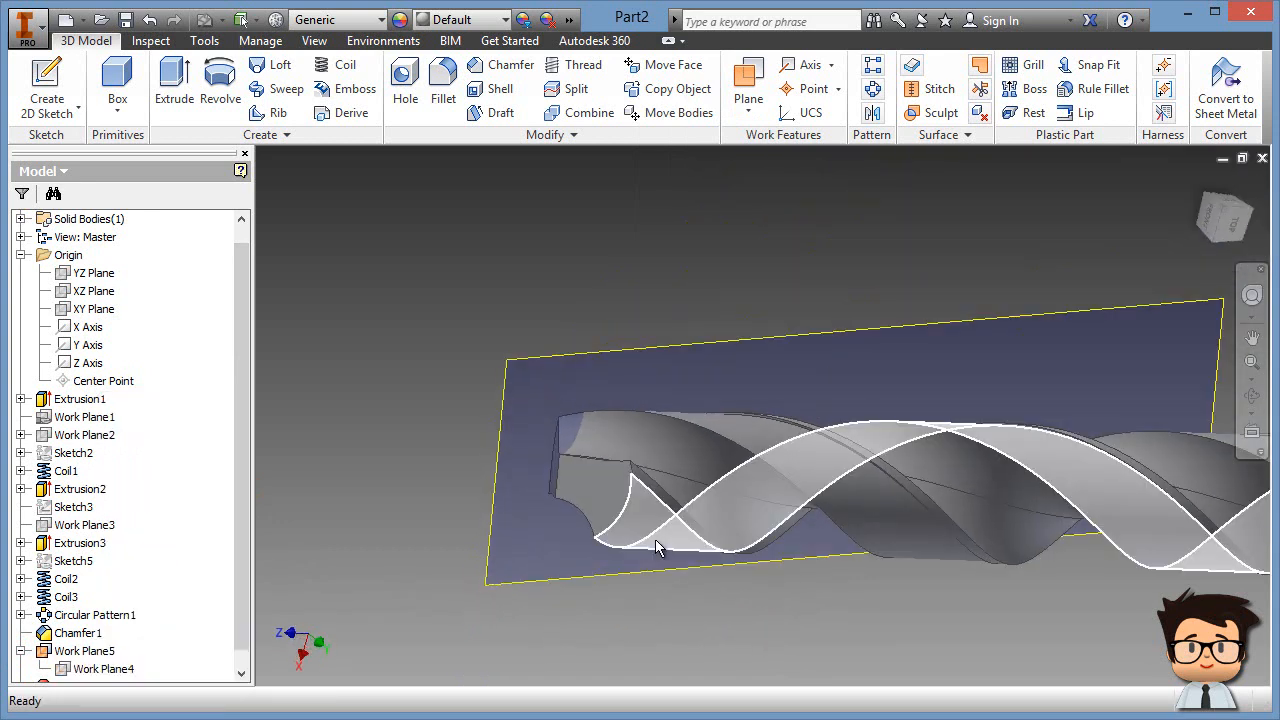
# Step: Start a new sketch, Sketch6, on the large angled work plane
pyautogui.click(46, 85)
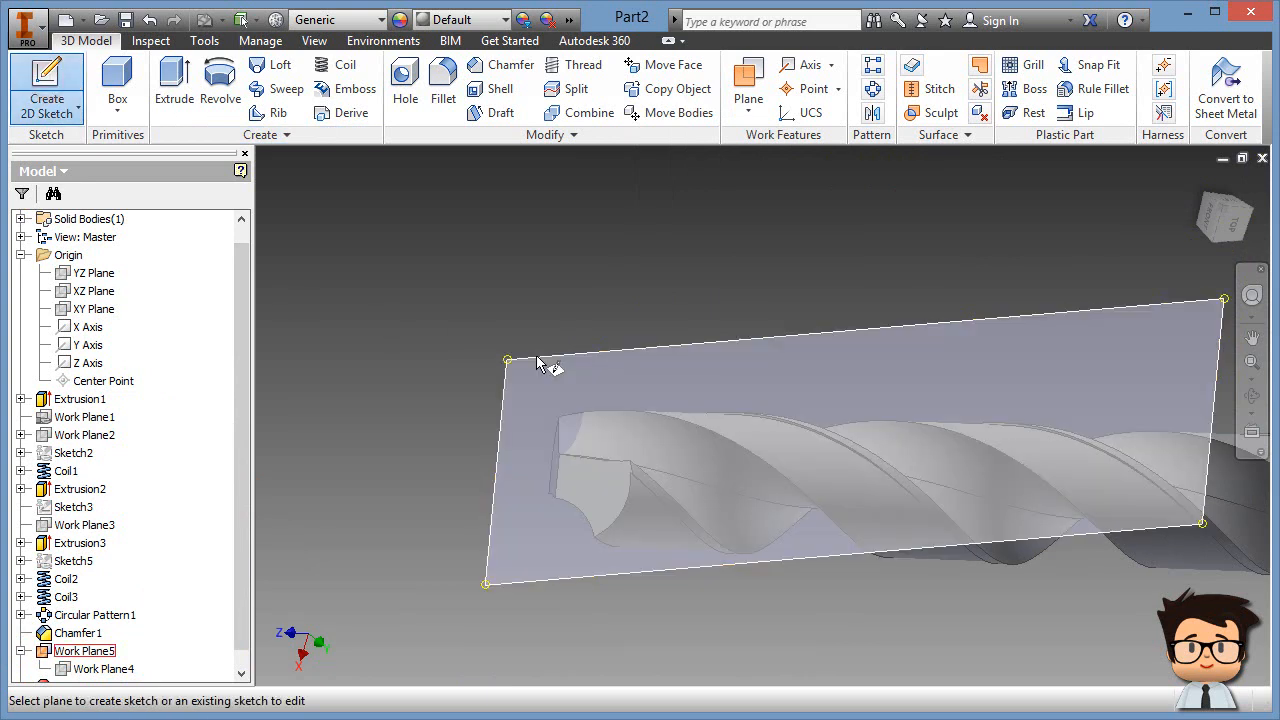
pyautogui.click(537, 363)
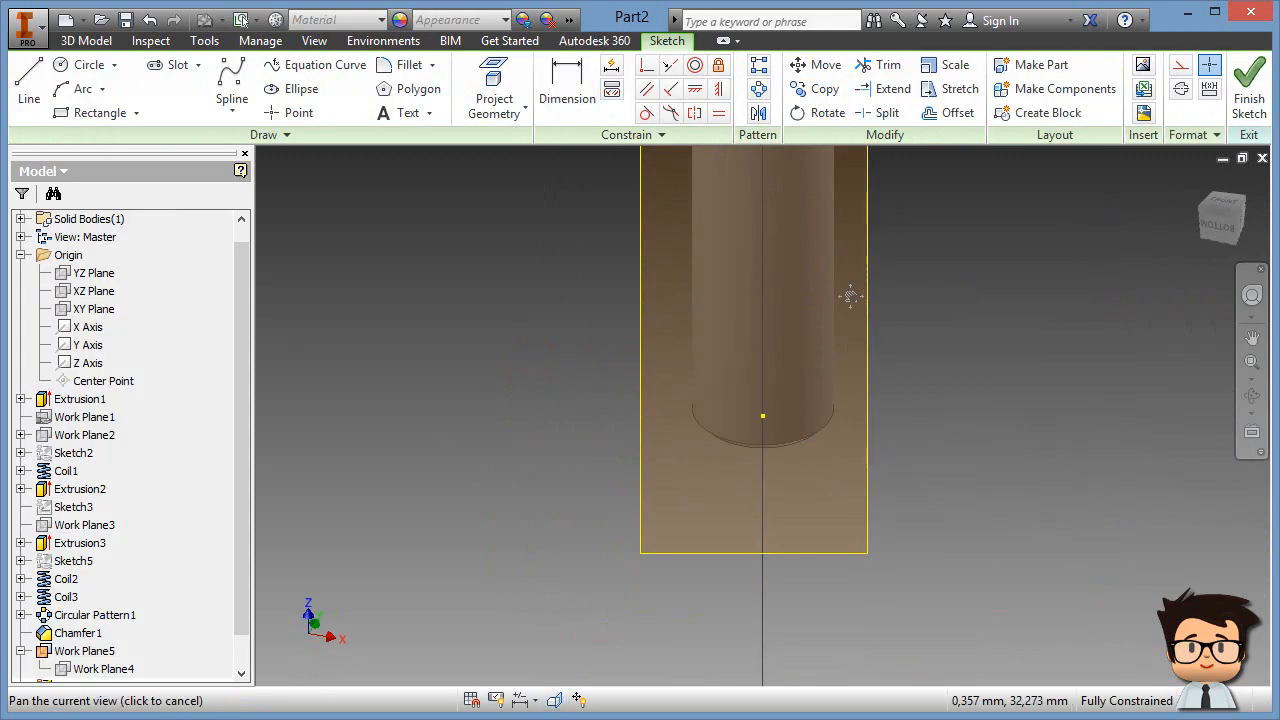
pyautogui.moveTo(853, 280); pyautogui.dragTo(789, 650, button='middle')
pyautogui.moveTo(821, 330)
pyautogui.mouseDown(button='middle')
pyautogui.moveTo(826, 700)
pyautogui.moveTo(847, 690)
pyautogui.mouseUp(button='middle')
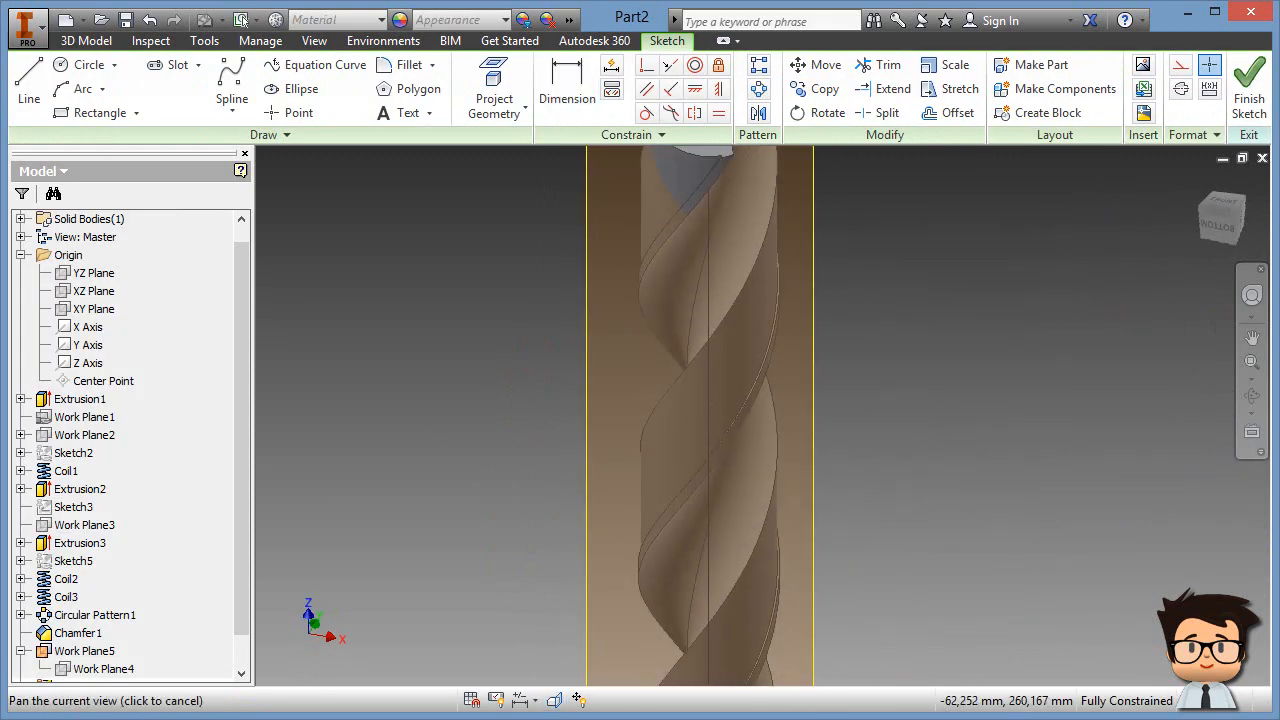
pyautogui.moveTo(897, 360); pyautogui.dragTo(875, 511, button='middle')
# Step: Slice the graphics at the sketch plane and hide Work Plane5
pyautogui.press('F7')
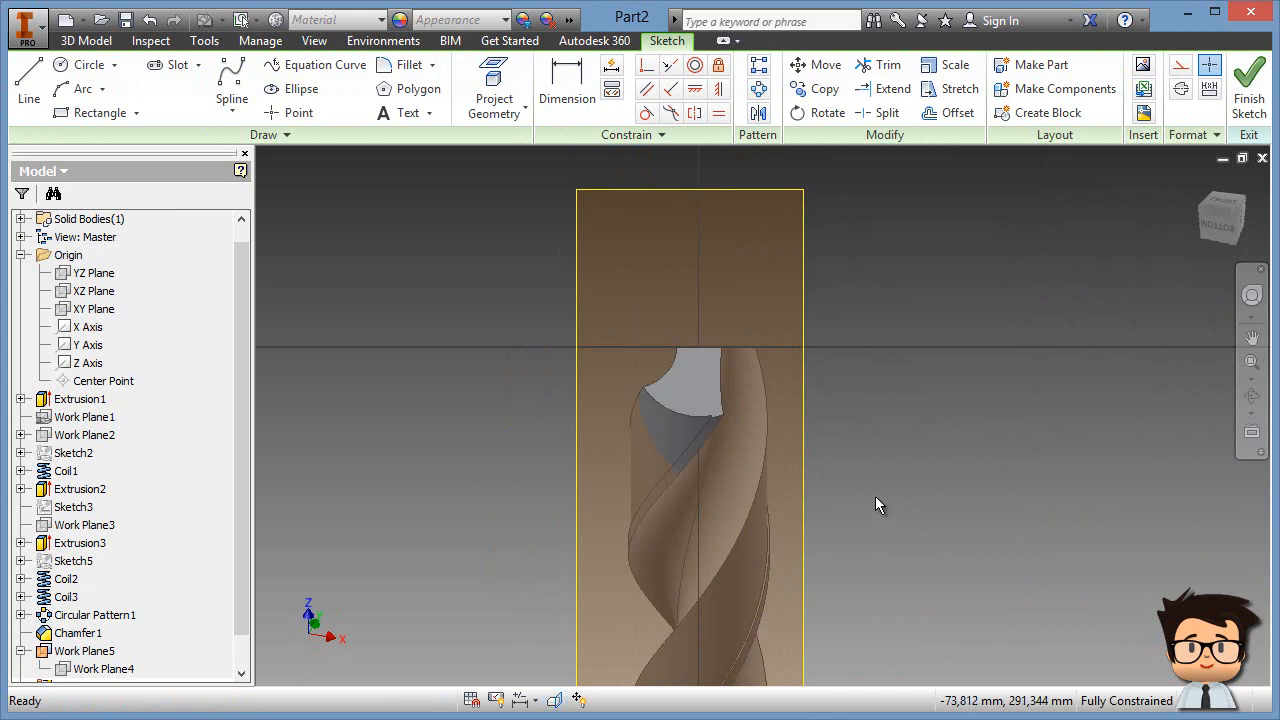
pyautogui.click(799, 242)
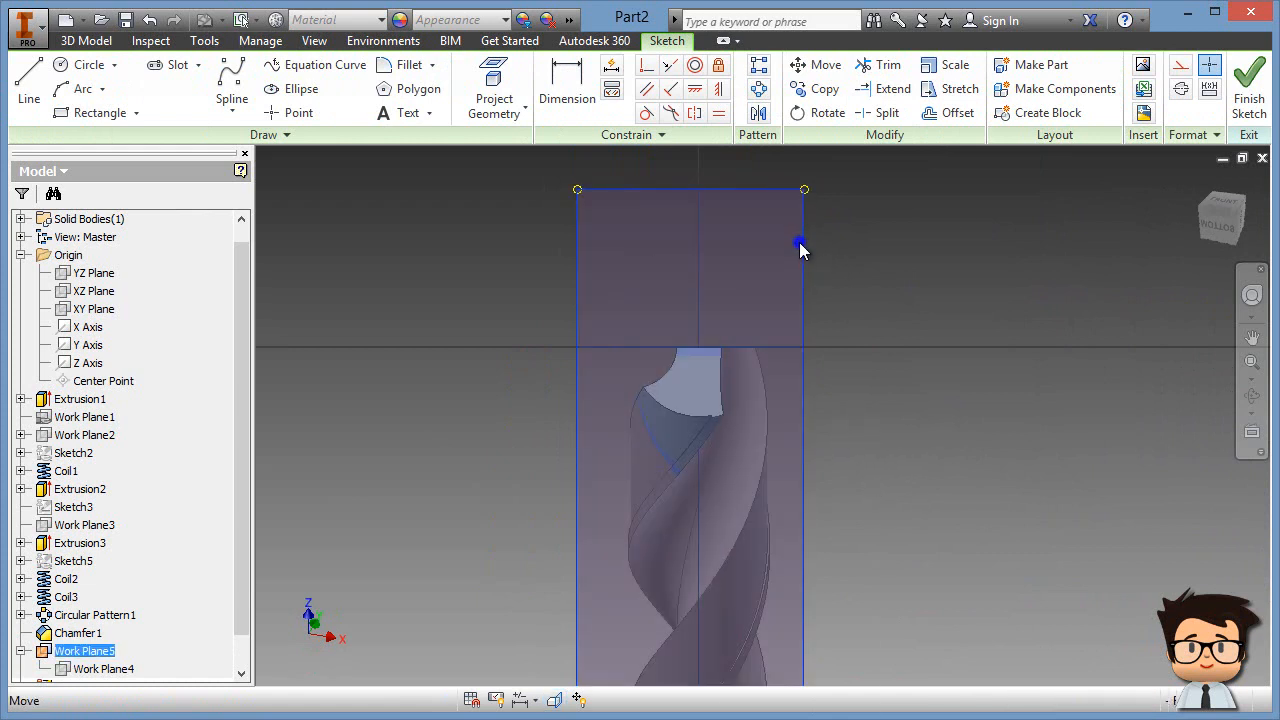
pyautogui.rightClick(799, 242)
pyautogui.click(758, 486)
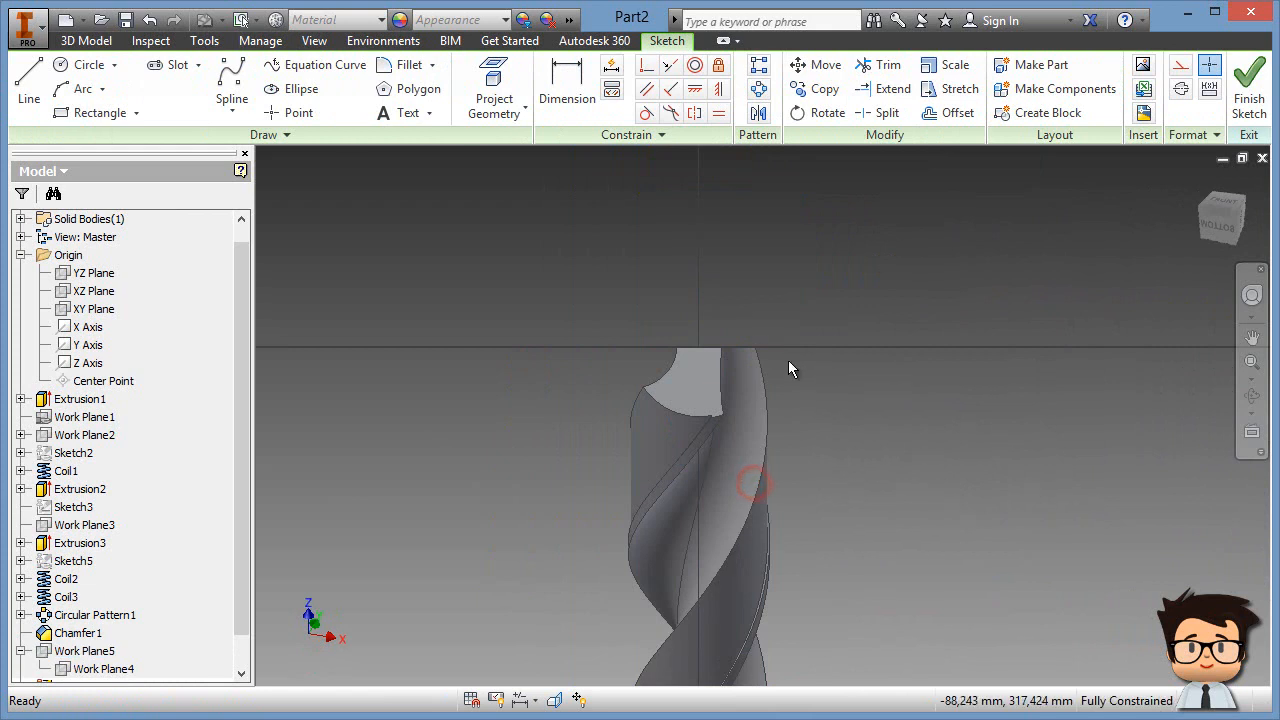
pyautogui.press('F4')
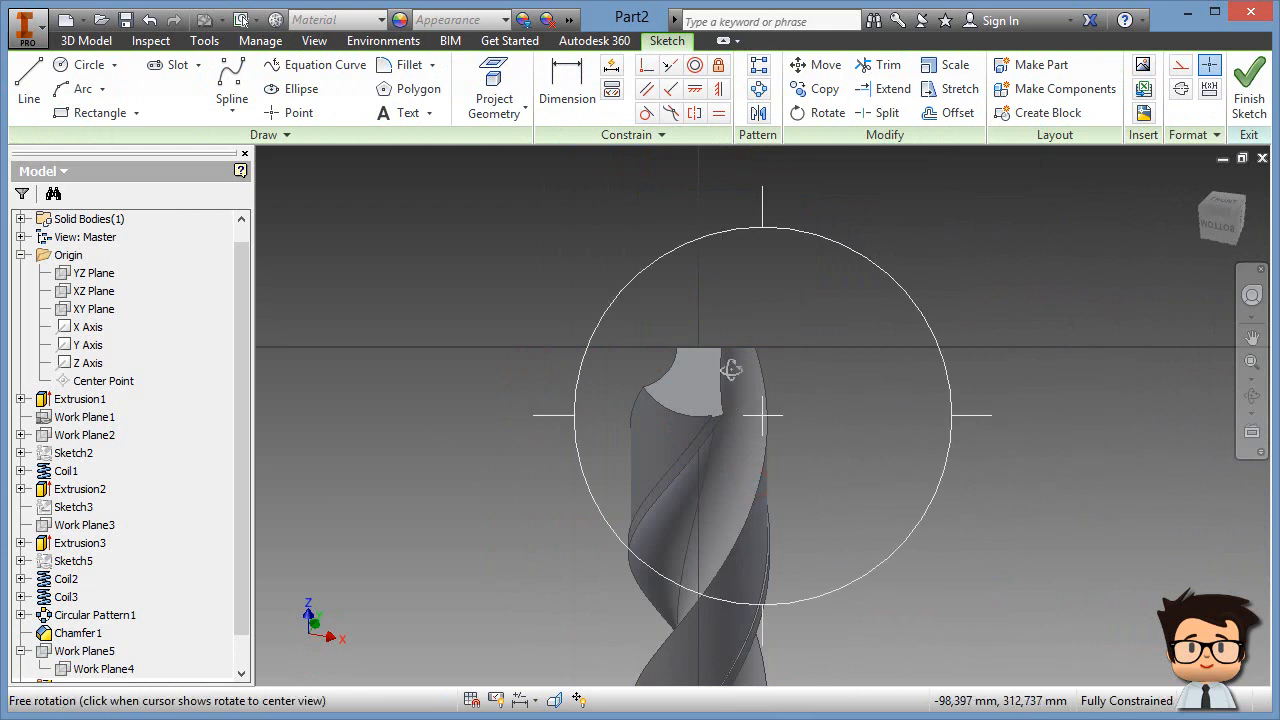
pyautogui.moveTo(766, 298); pyautogui.dragTo(773, 412)
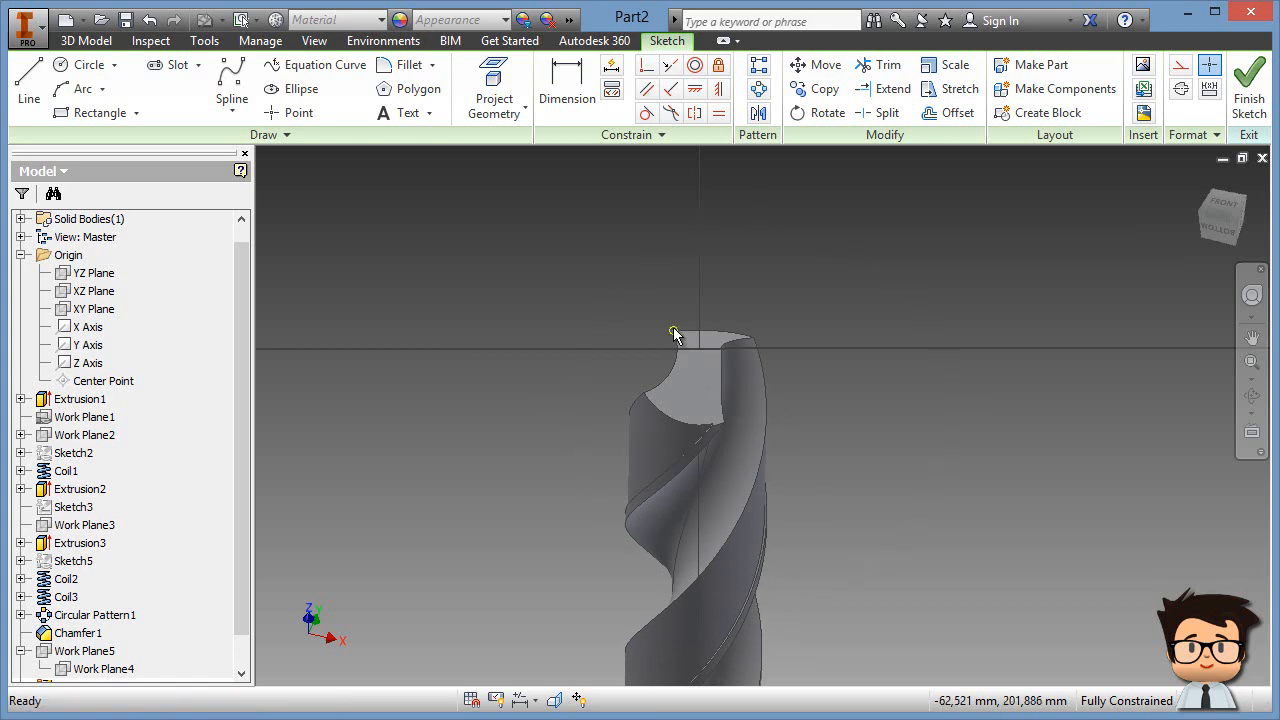
pyautogui.press('F7')
pyautogui.scroll(3, 720, 346)
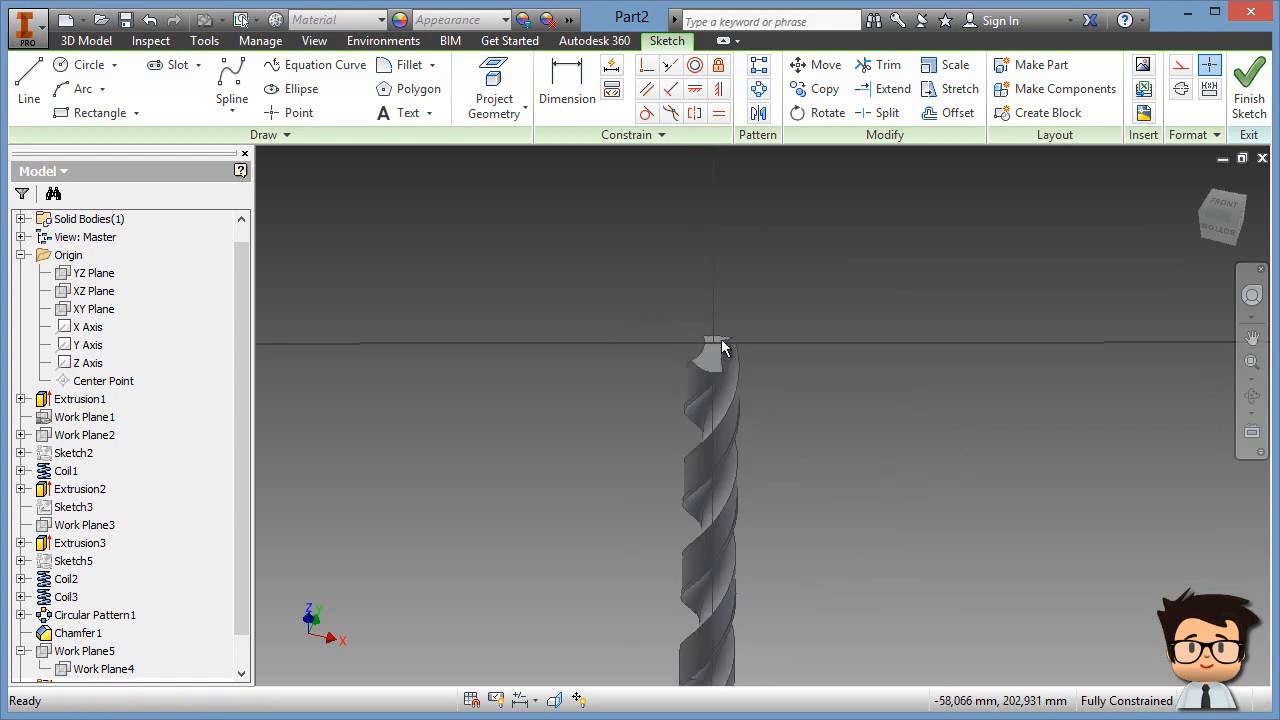
pyautogui.scroll(-7, 721, 347)
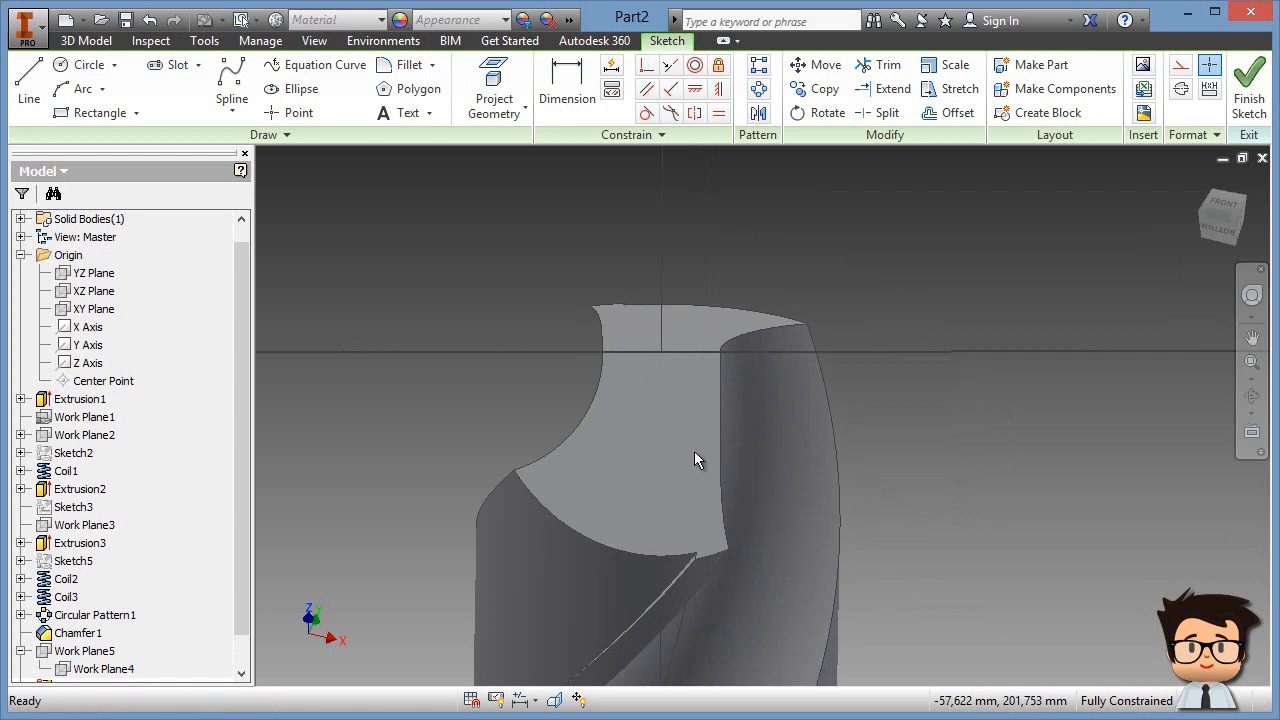
pyautogui.press('F7')
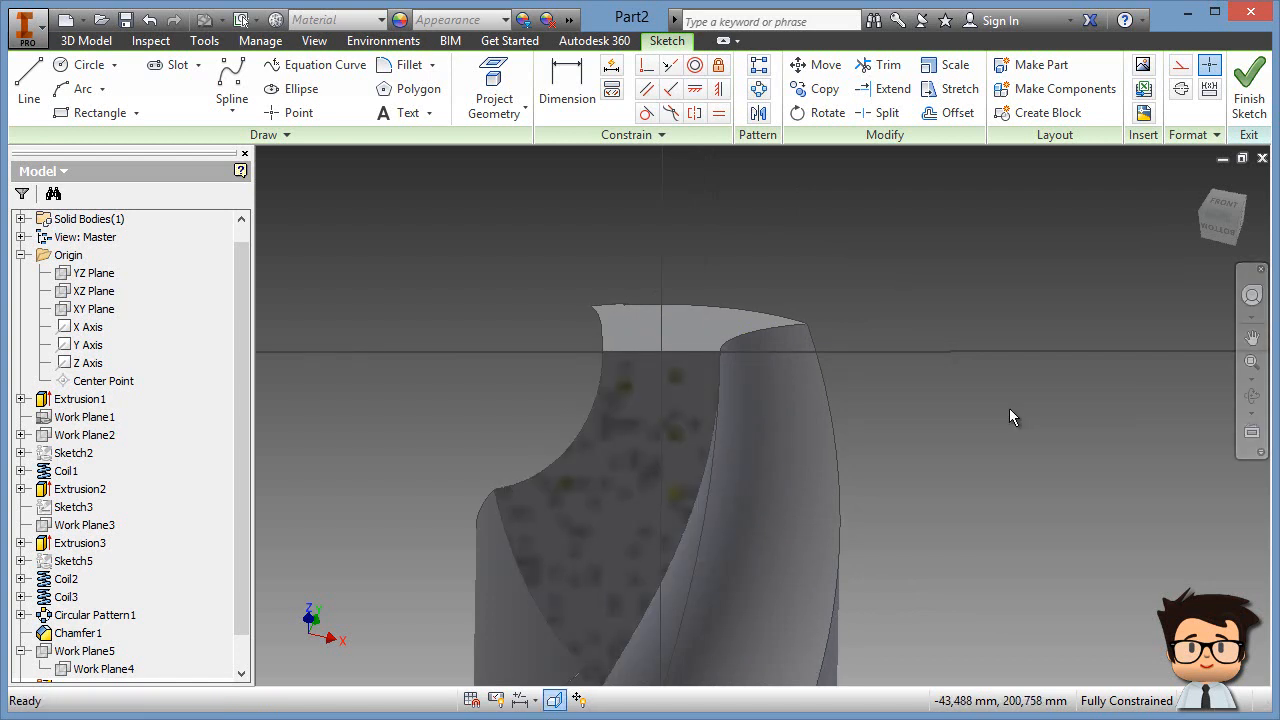
# Step: Turn the view to face Sketch6 and zoom in on the drill tip
pyautogui.scroll(2, 1009, 408)
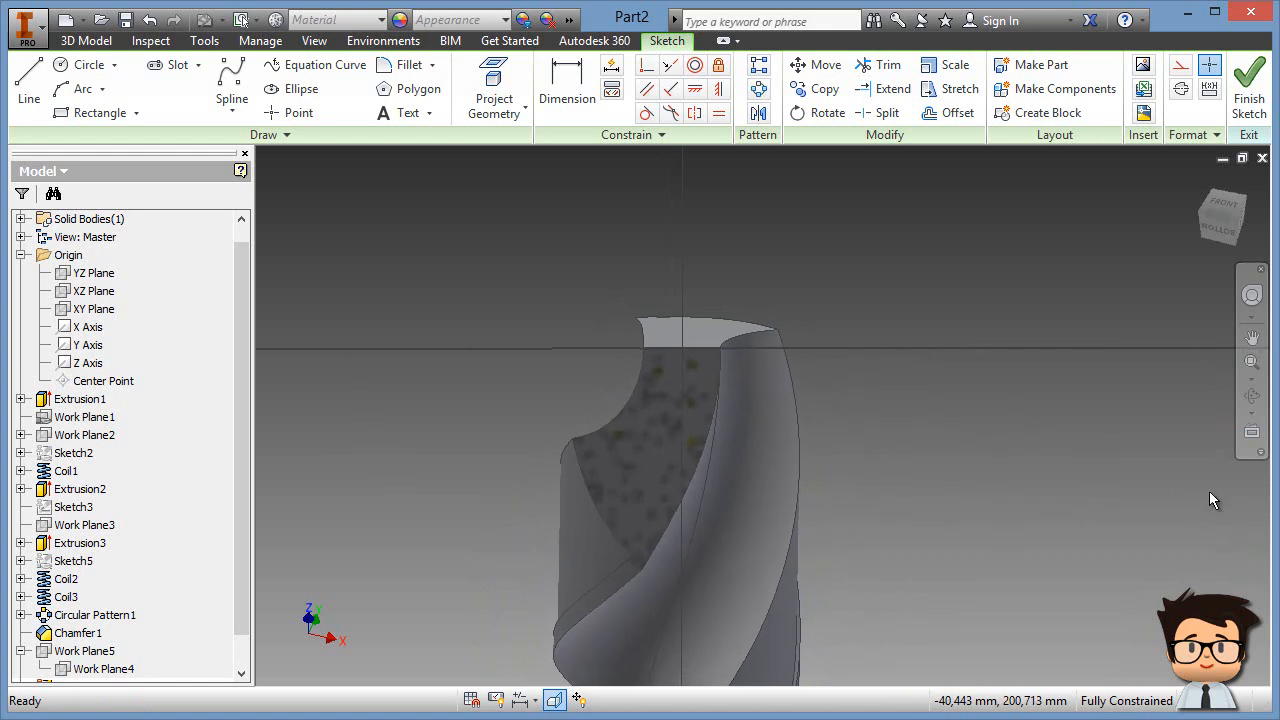
pyautogui.click(1250, 432)
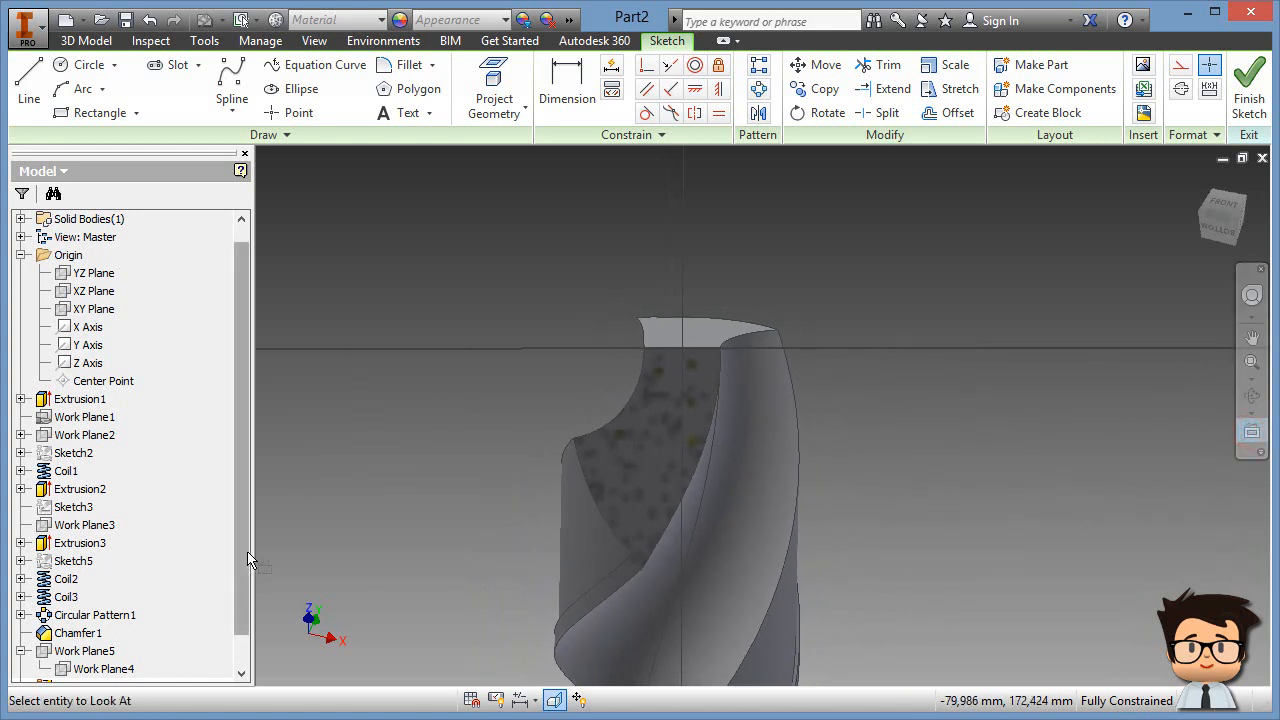
pyautogui.moveTo(245, 553); pyautogui.dragTo(245, 598)
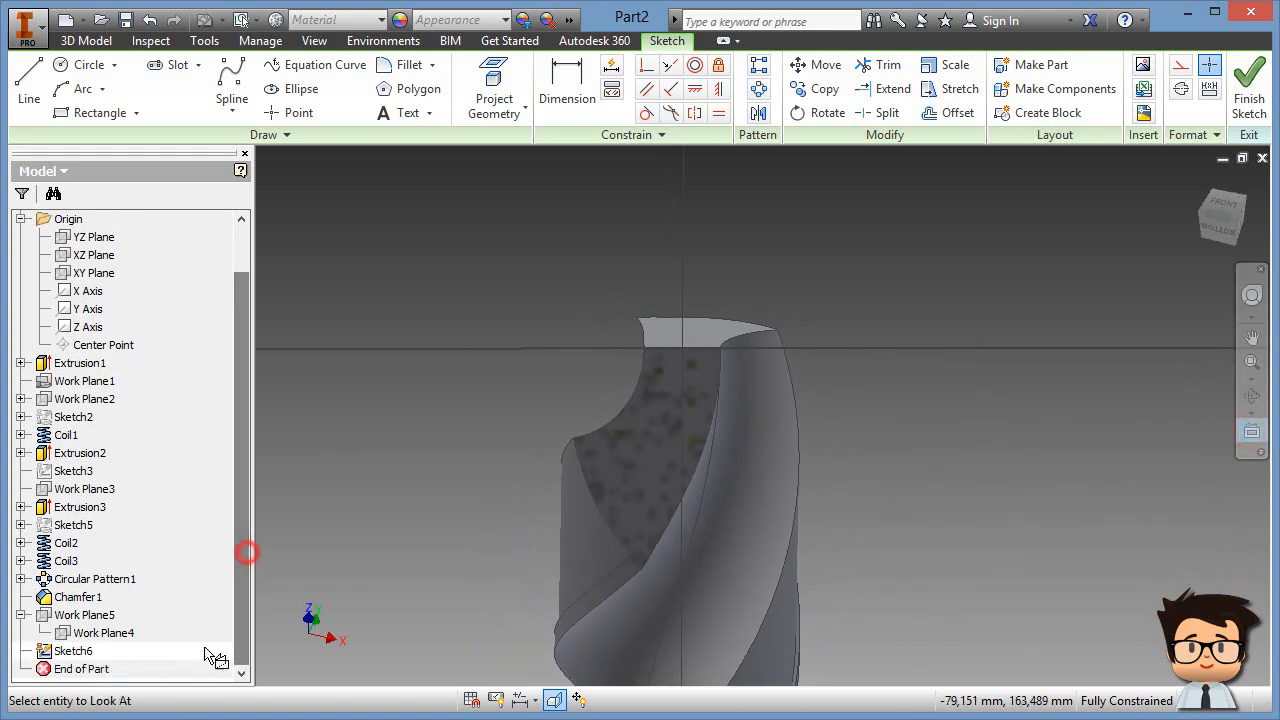
pyautogui.click(87, 655)
pyautogui.scroll(-5, 630, 360)
pyautogui.scroll(-2, 657, 367)
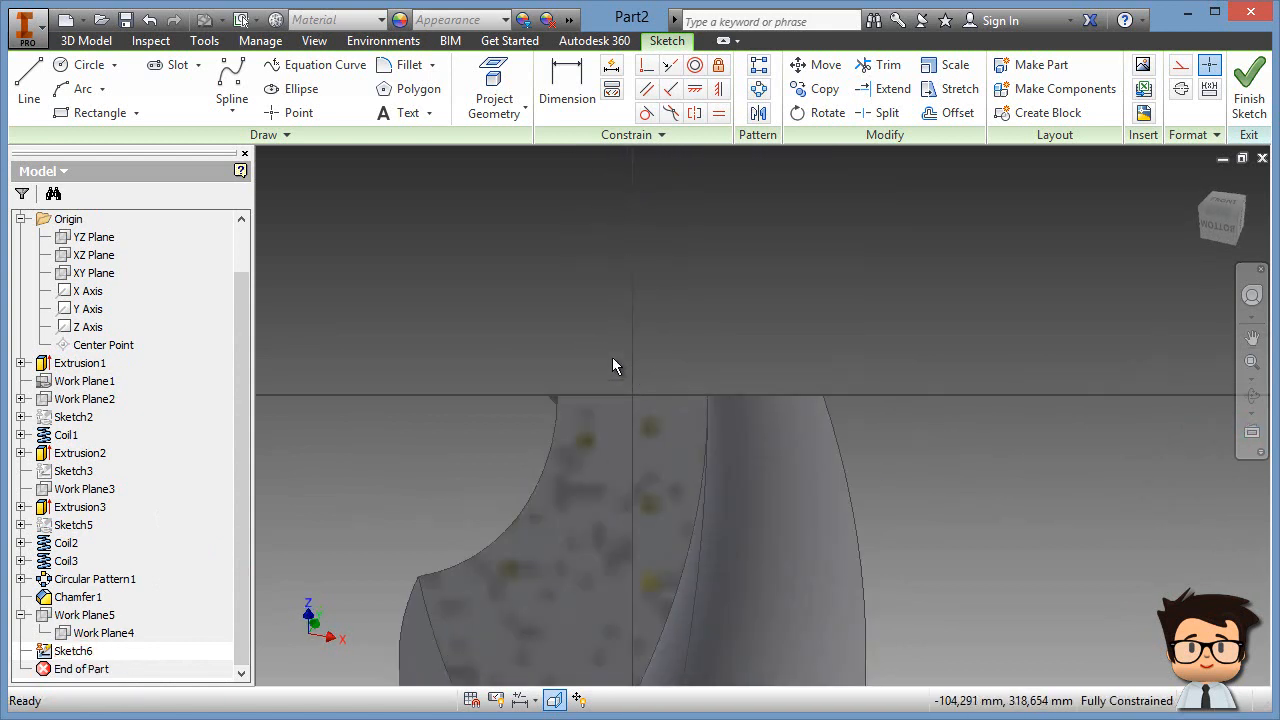
pyautogui.scroll(-2, 600, 376)
pyautogui.moveTo(548, 386); pyautogui.dragTo(689, 338, button='middle')
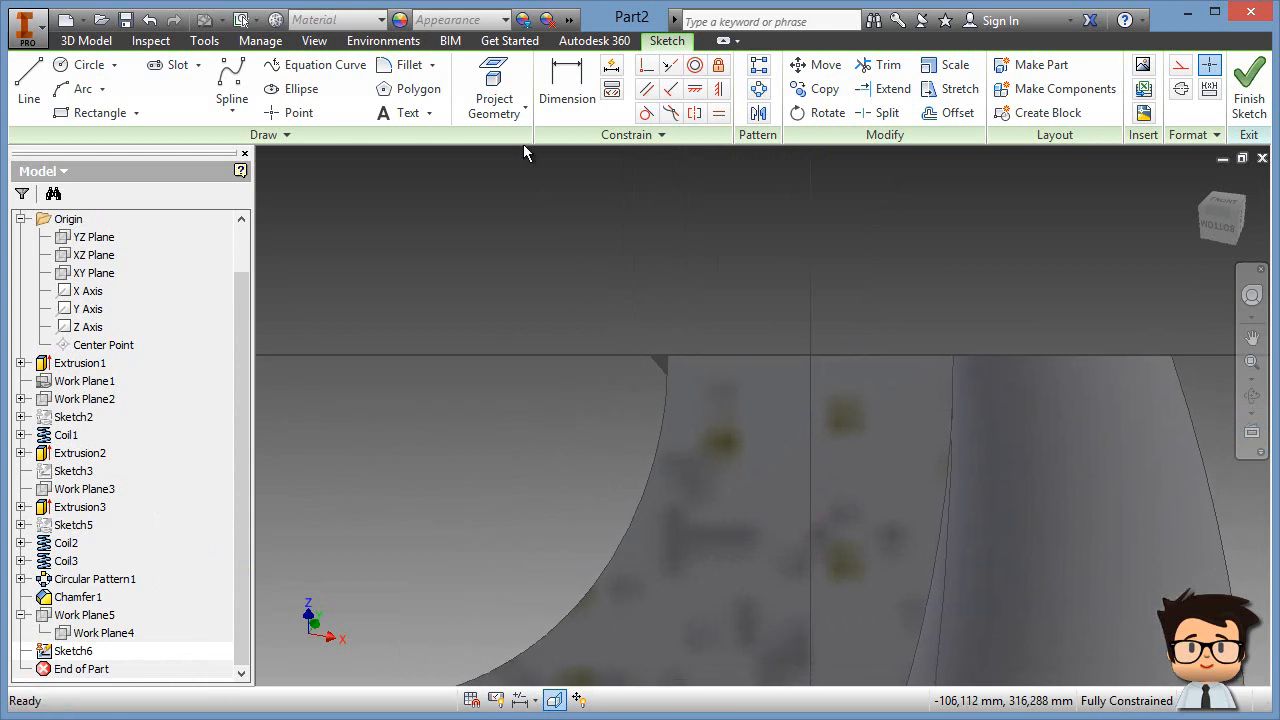
# Step: Project the tip's corner vertex and top edge, making the edge construction geometry
pyautogui.click(499, 79)
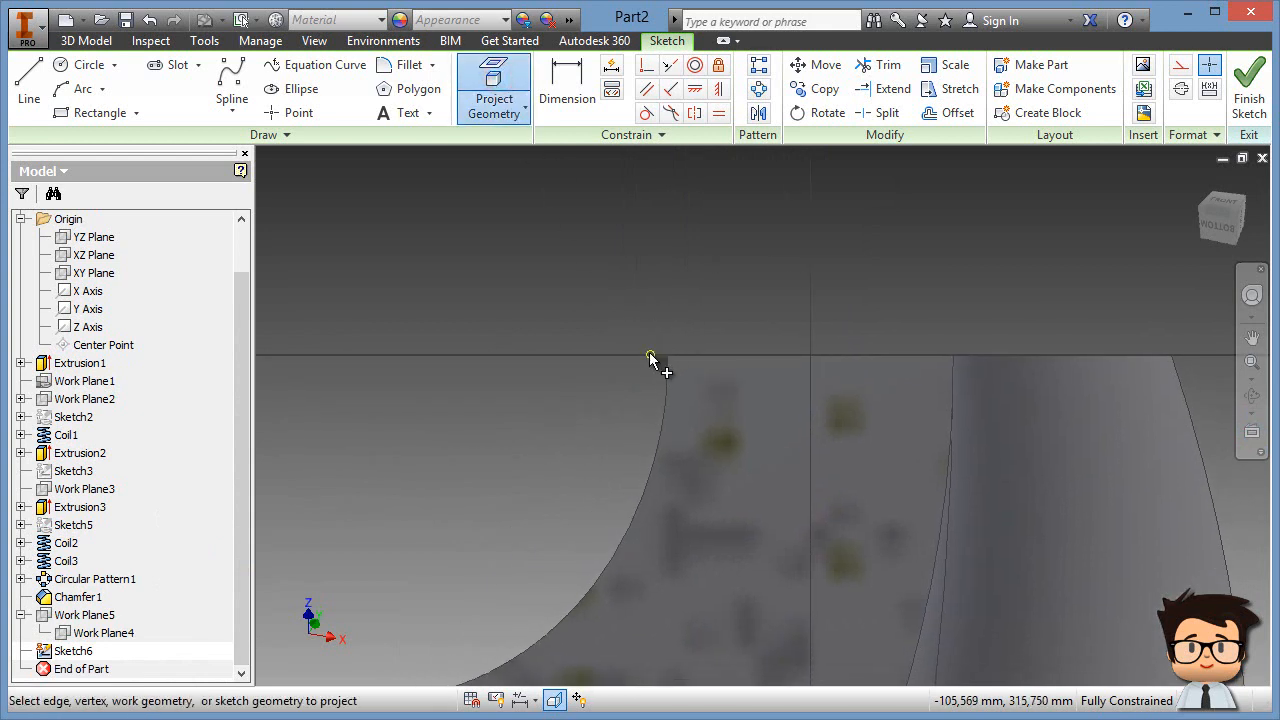
pyautogui.click(649, 357)
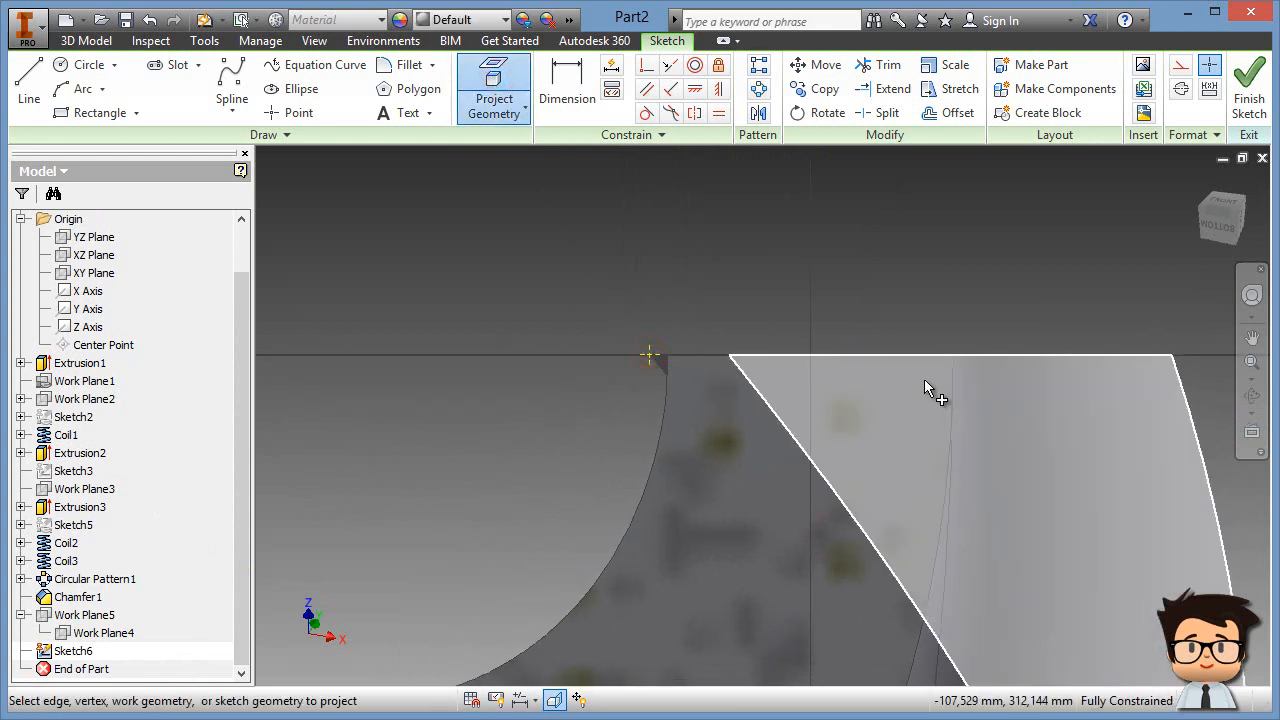
pyautogui.click(912, 354)
pyautogui.rightClick(689, 285)
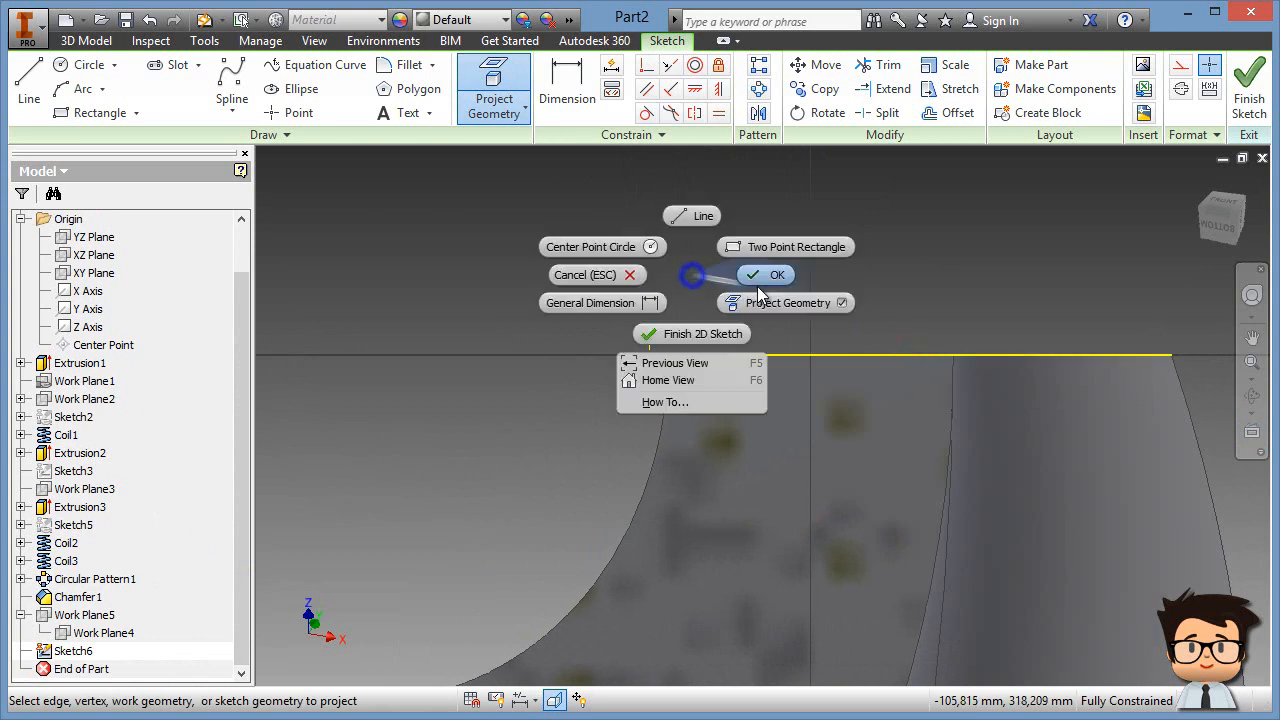
pyautogui.click(745, 280)
pyautogui.moveTo(600, 288); pyautogui.dragTo(482, 283, button='middle')
pyautogui.moveTo(409, 264); pyautogui.dragTo(1152, 414)
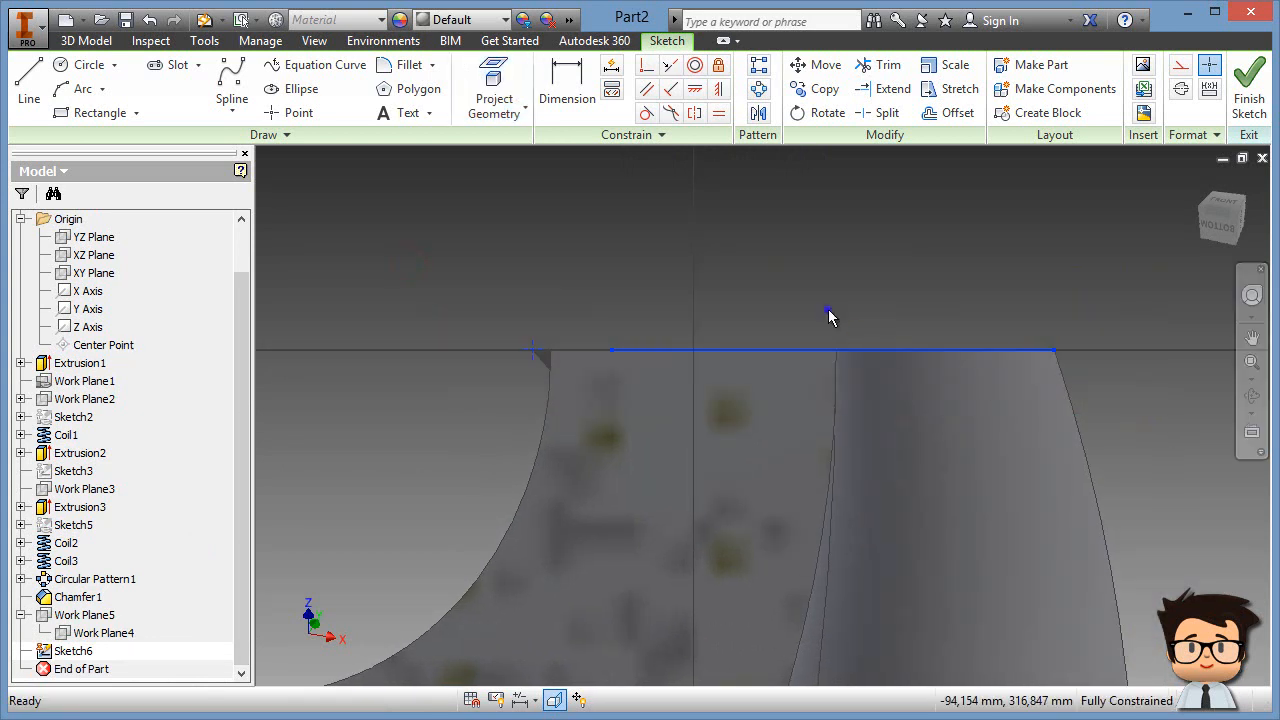
pyautogui.rightClick(830, 311)
pyautogui.click(931, 305)
pyautogui.click(735, 290)
pyautogui.moveTo(819, 307); pyautogui.dragTo(804, 300, button='middle')
# Step: Draw a closed profile of two sloped lines and a horizontal top over the tip
pyautogui.click(29, 88)
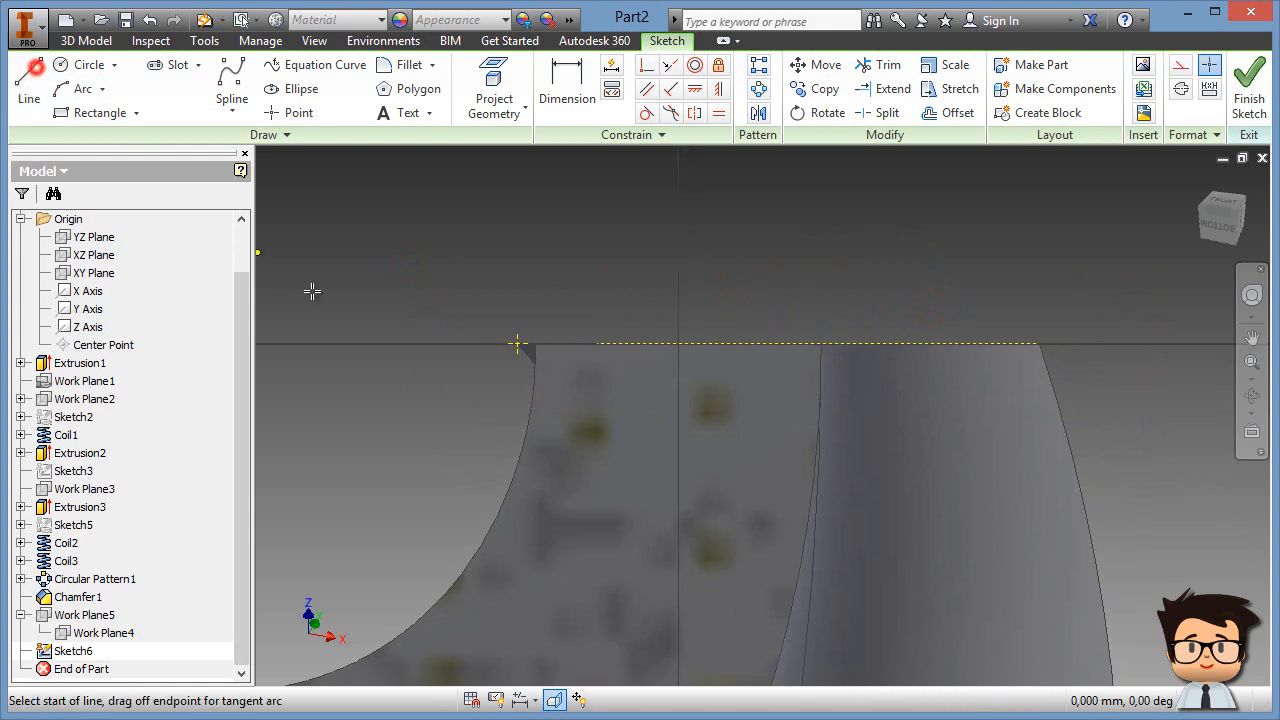
pyautogui.moveTo(367, 319); pyautogui.dragTo(555, 314, button='middle')
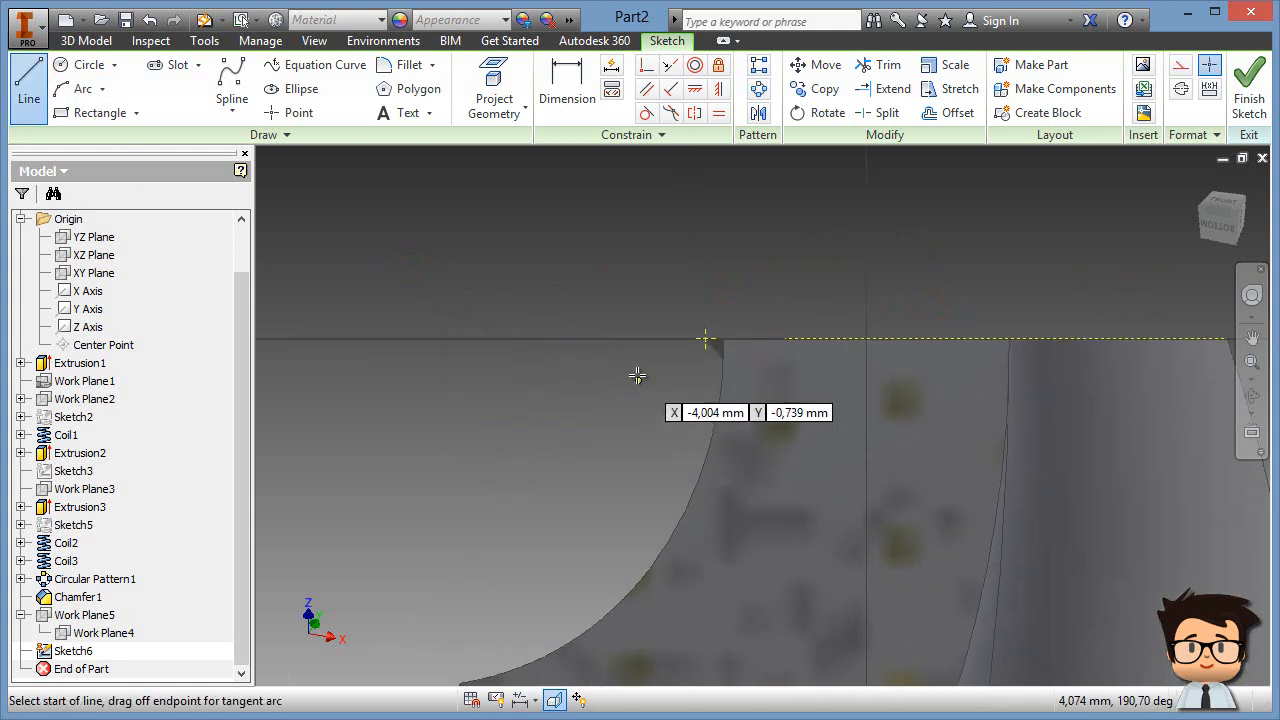
pyautogui.click(577, 322)
pyautogui.click(910, 397)
pyautogui.moveTo(1045, 459); pyautogui.dragTo(763, 409, button='middle')
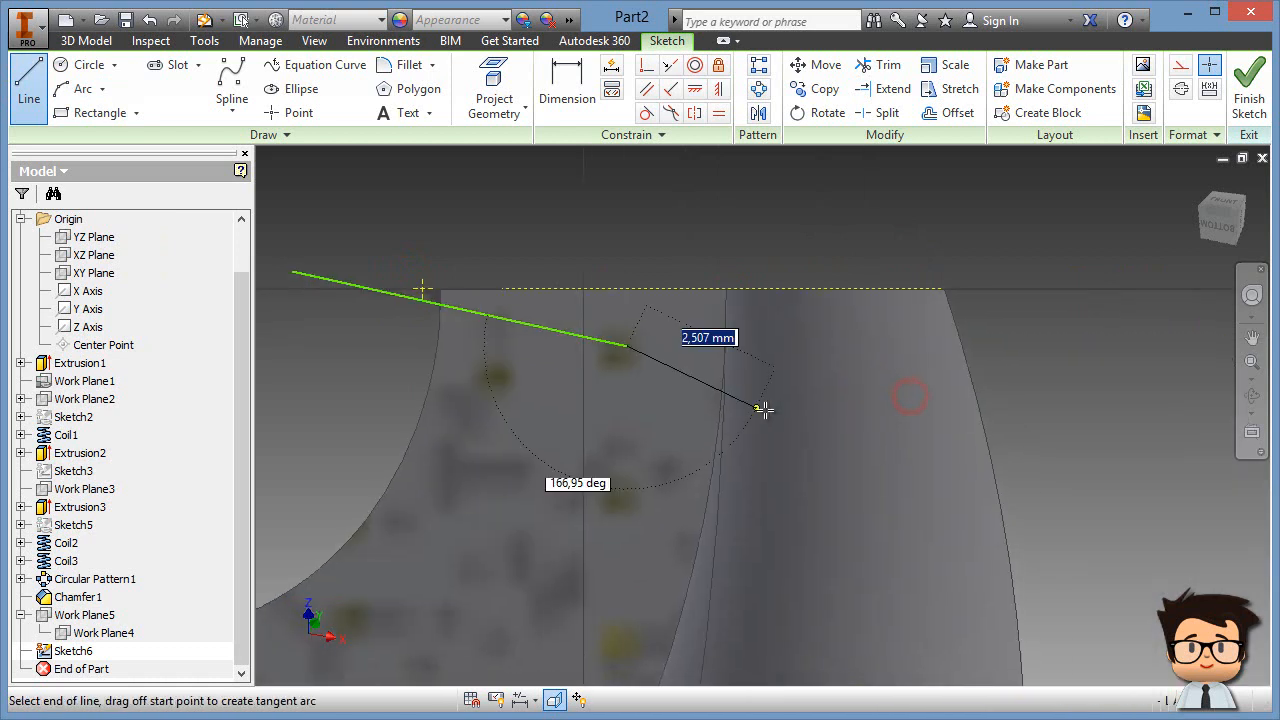
pyautogui.click(1088, 573)
pyautogui.moveTo(837, 211); pyautogui.dragTo(1232, 260, button='middle')
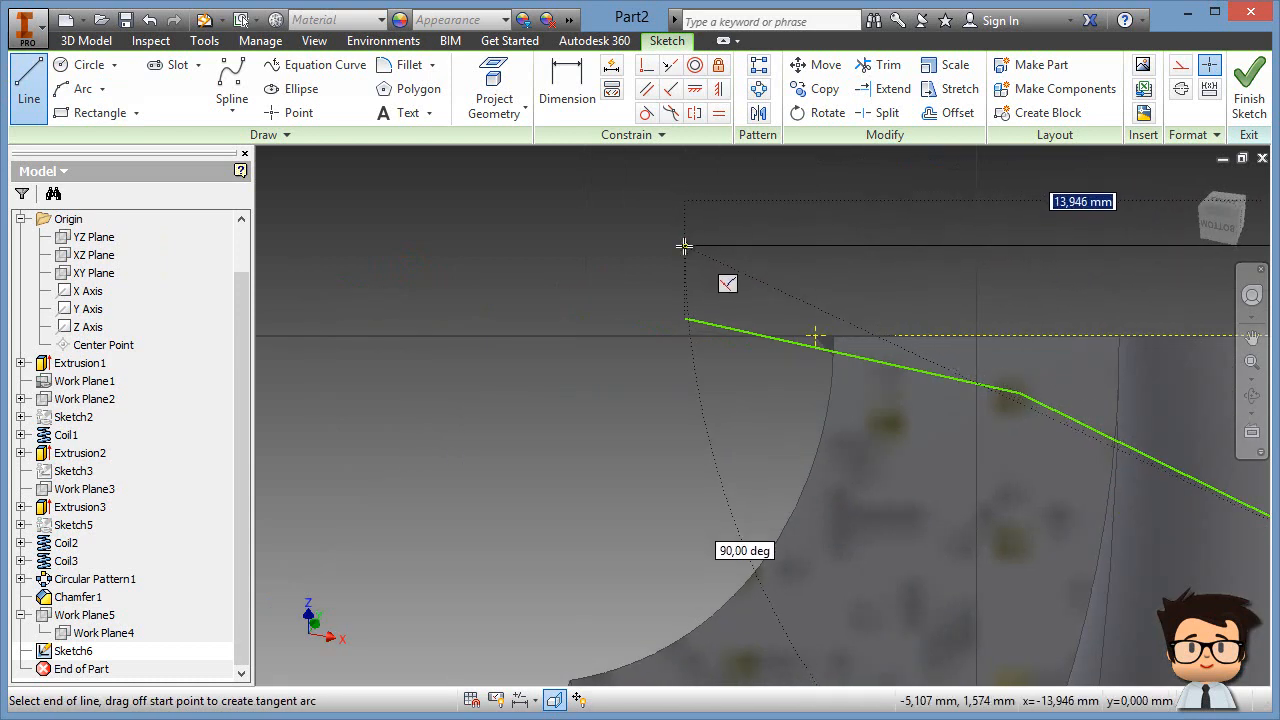
pyautogui.click(684, 246)
pyautogui.click(685, 318)
pyautogui.rightClick(588, 280)
pyautogui.click(637, 278)
pyautogui.moveTo(704, 380); pyautogui.dragTo(474, 356, button='middle')
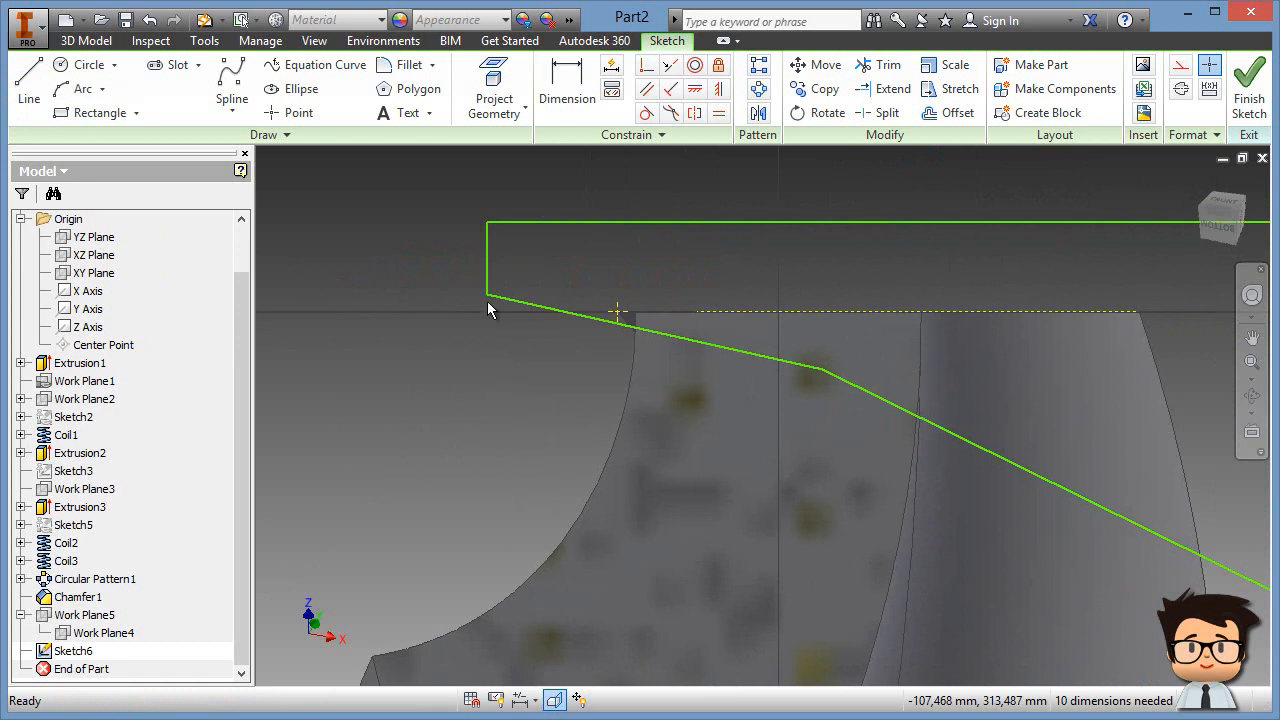
# Step: Make the profile endpoint coincident with the projected tip point
pyautogui.click(645, 65)
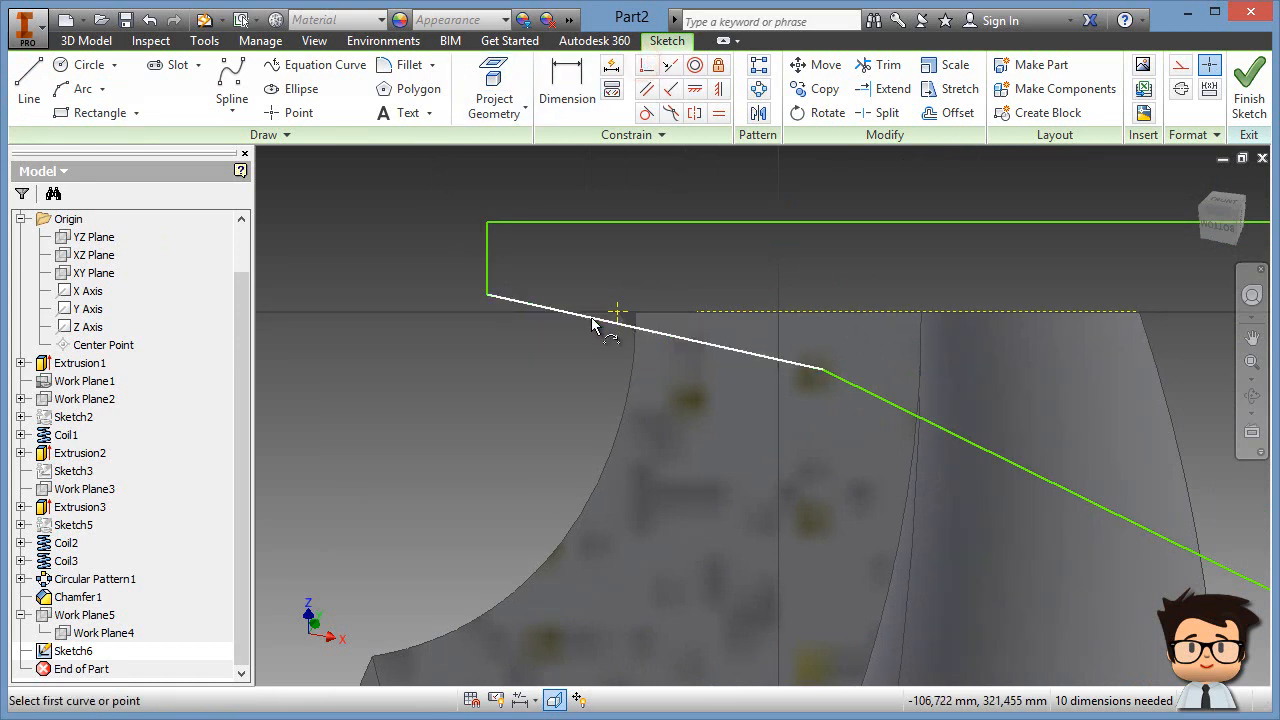
pyautogui.click(655, 331)
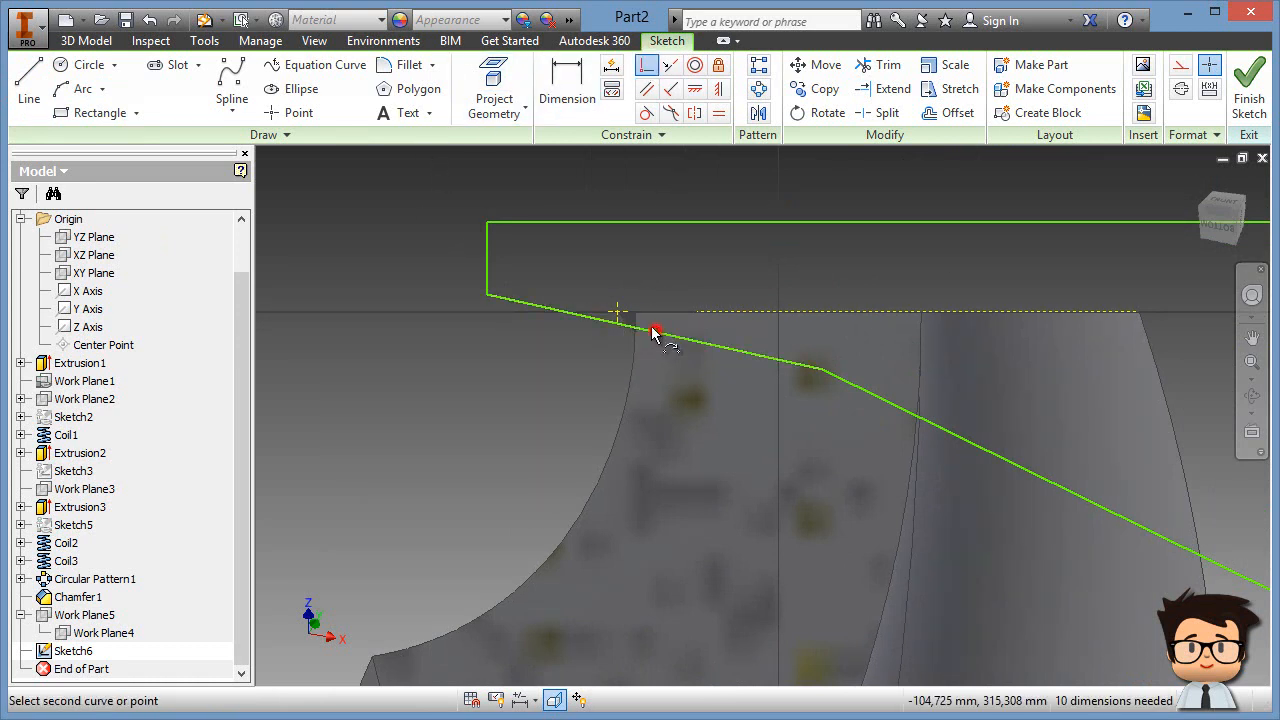
pyautogui.click(617, 315)
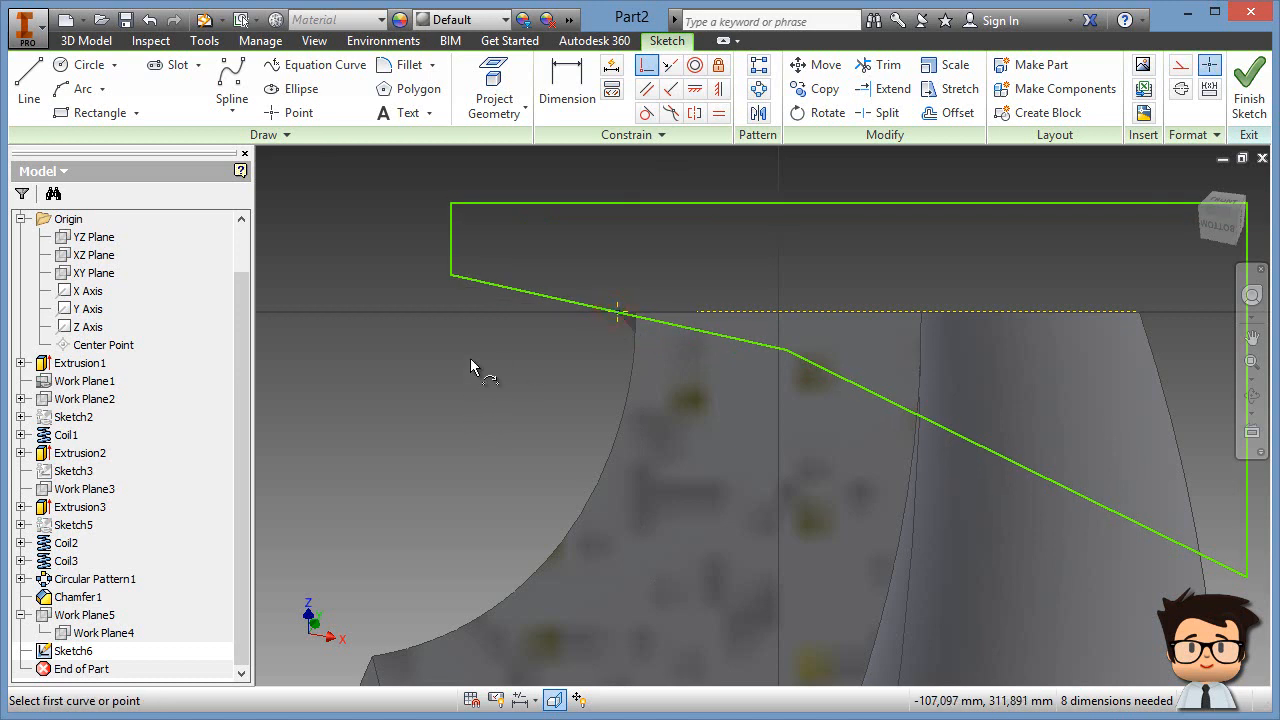
# Step: Give the slanted edge an aligned width dimension of 4
pyautogui.click(568, 95)
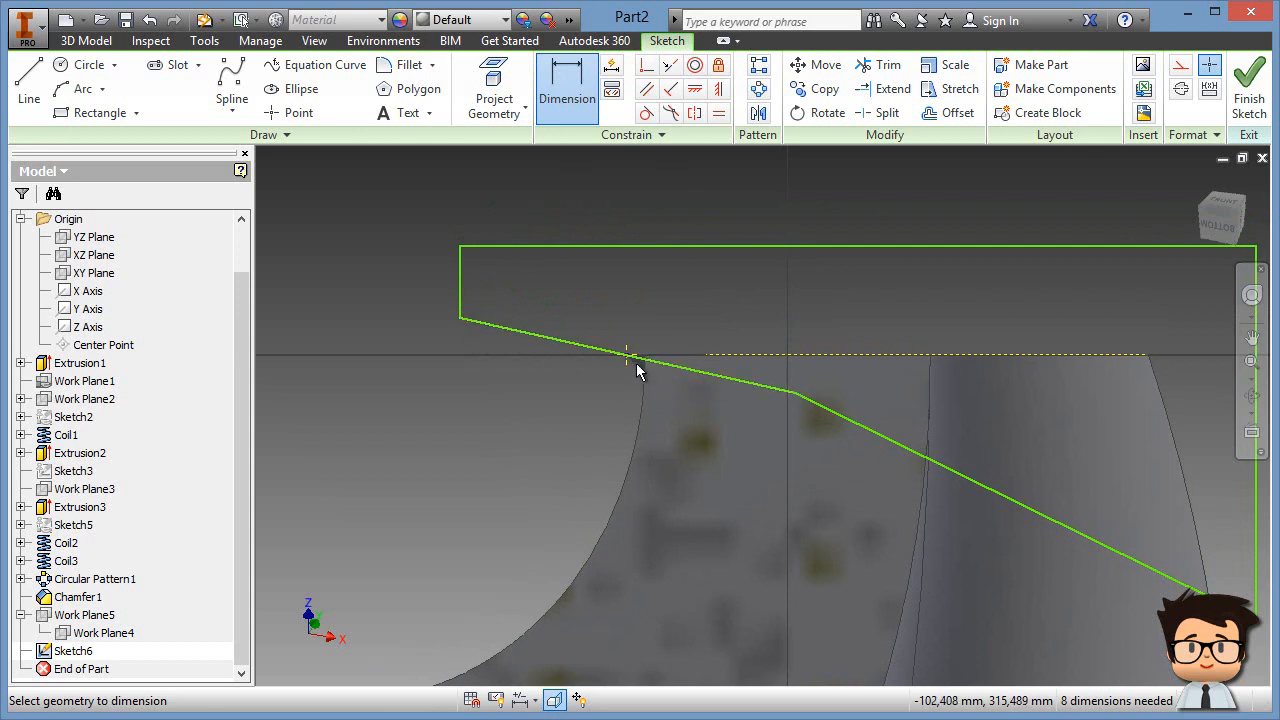
pyautogui.click(596, 350)
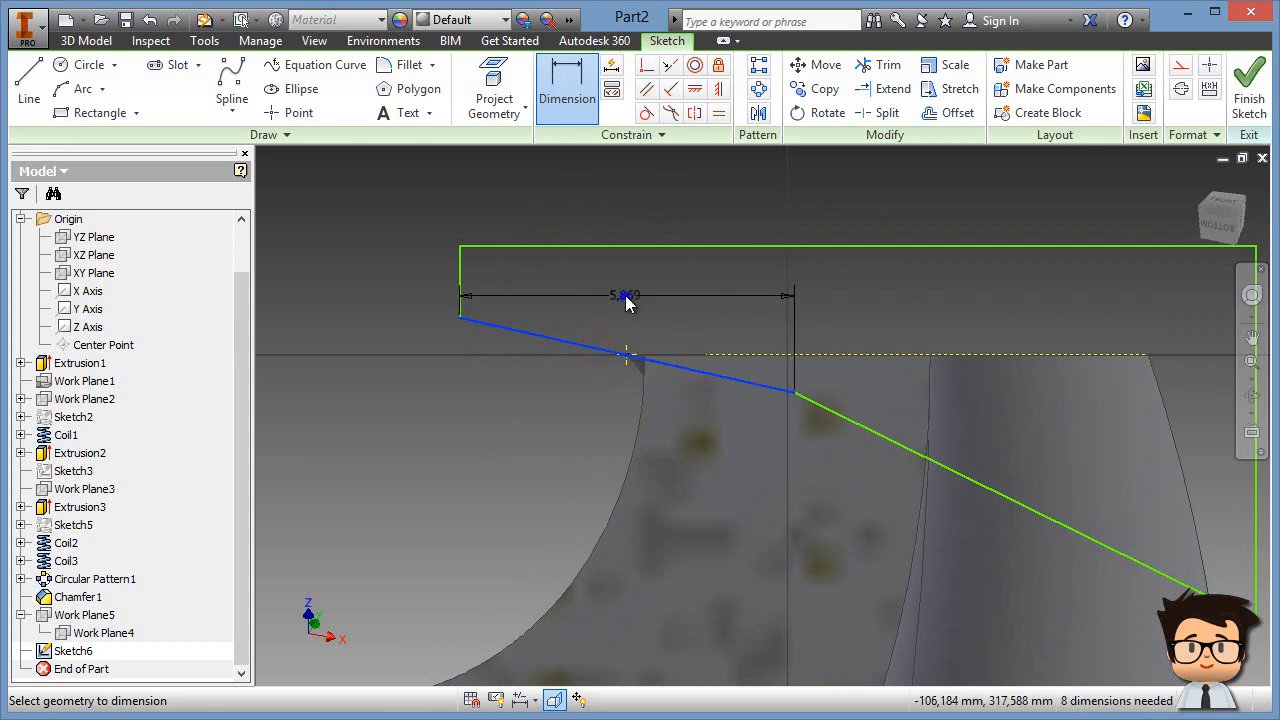
pyautogui.rightClick(626, 304)
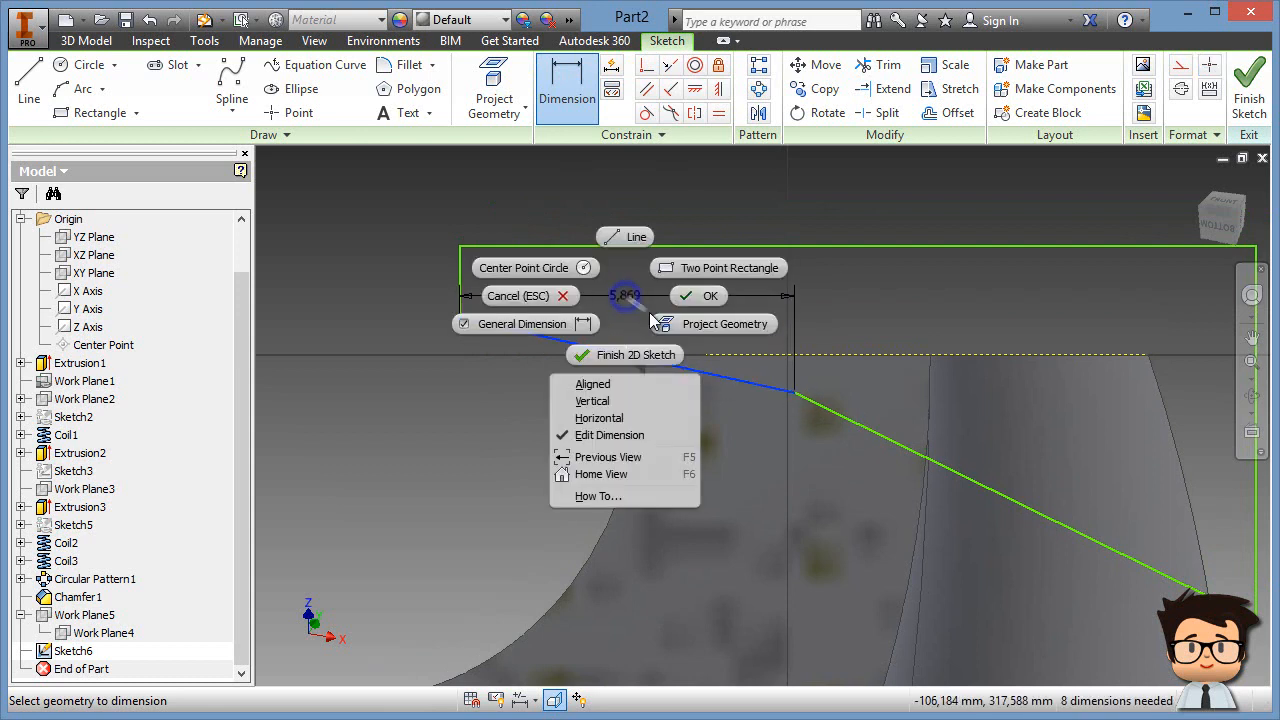
pyautogui.click(607, 388)
pyautogui.click(675, 193)
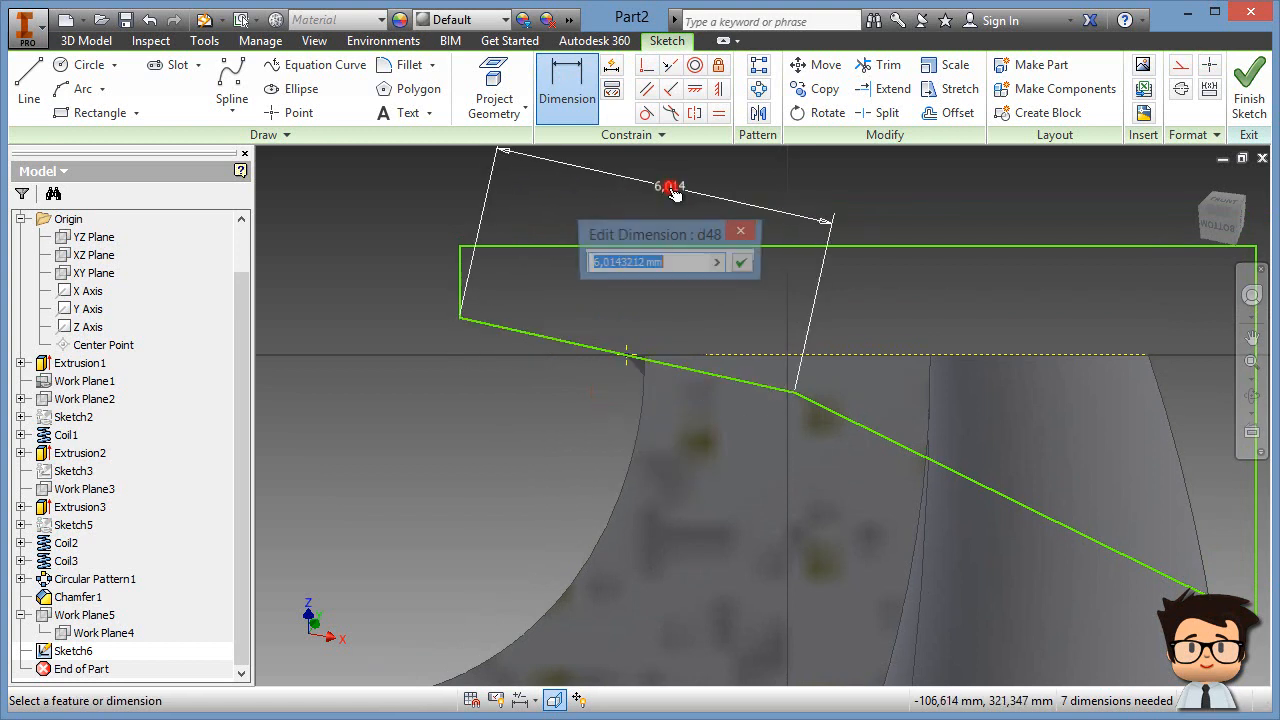
pyautogui.write('4')
pyautogui.press('Return')
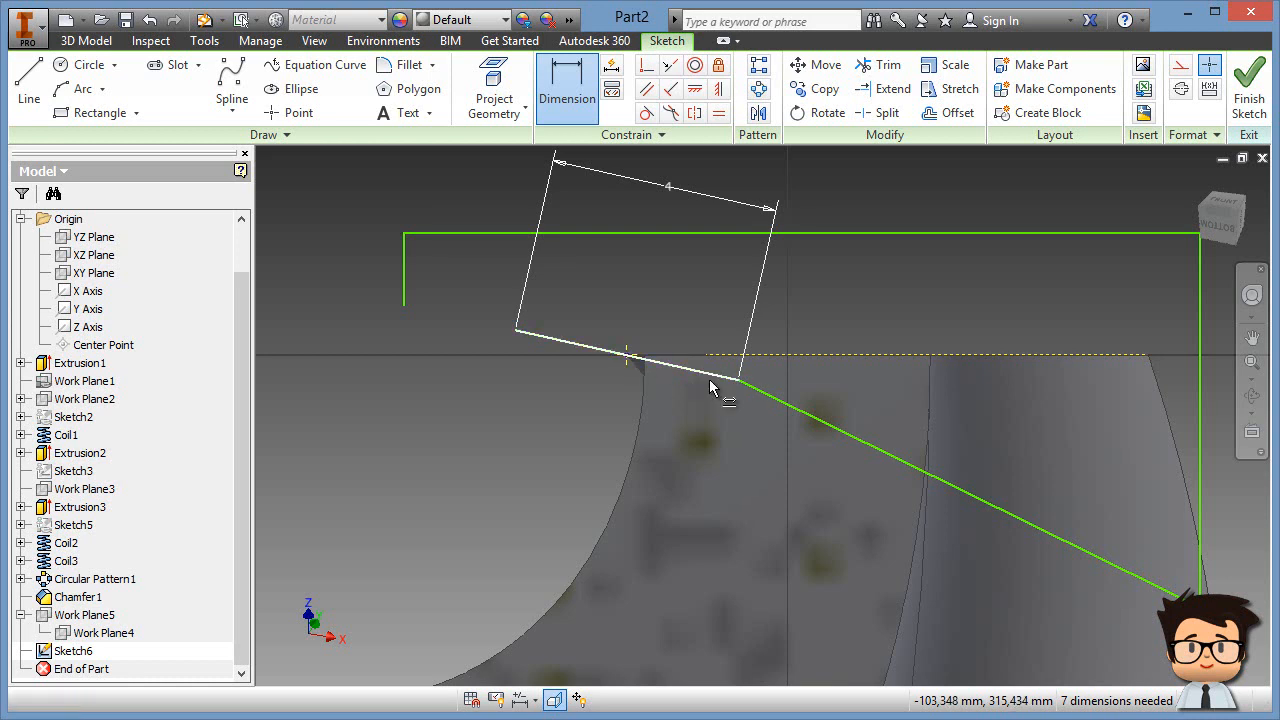
# Step: Dimension the sloped line's offset from the vertex as 3
pyautogui.moveTo(812, 327)
pyautogui.mouseDown(button='middle')
pyautogui.moveTo(730, 375)
pyautogui.moveTo(703, 364)
pyautogui.mouseUp(button='middle')
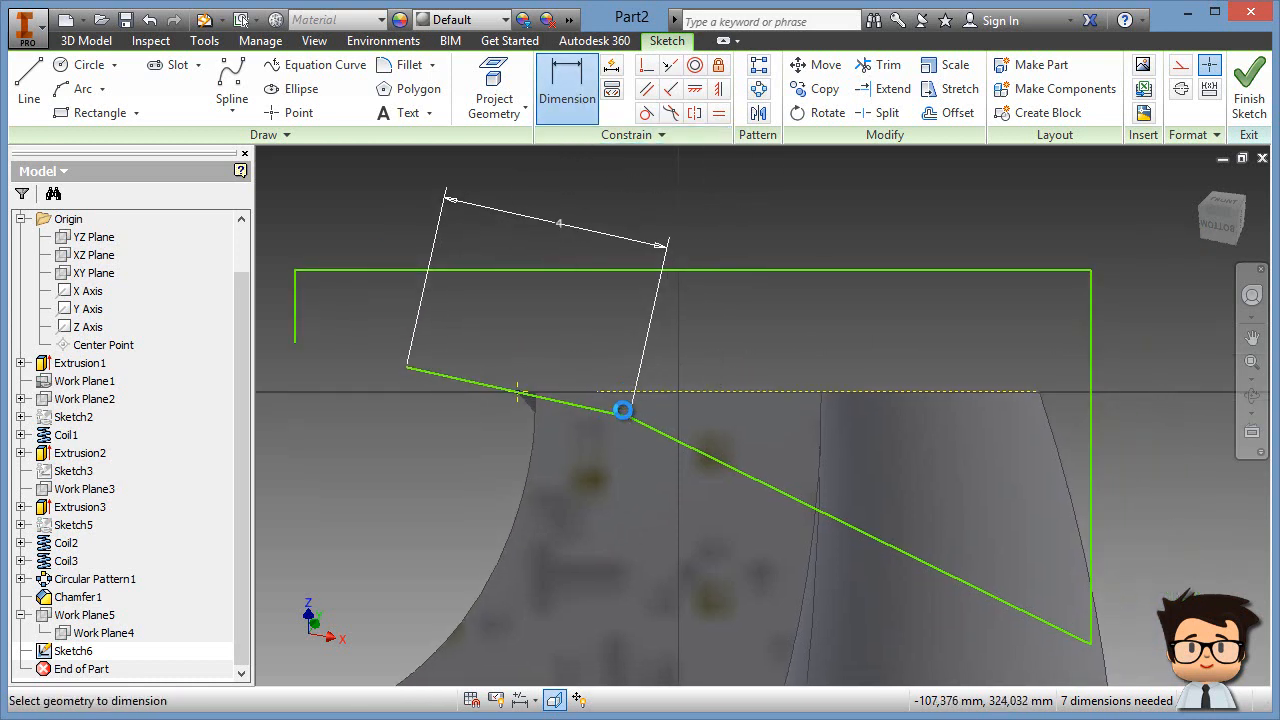
pyautogui.scroll(-3, 748, 346)
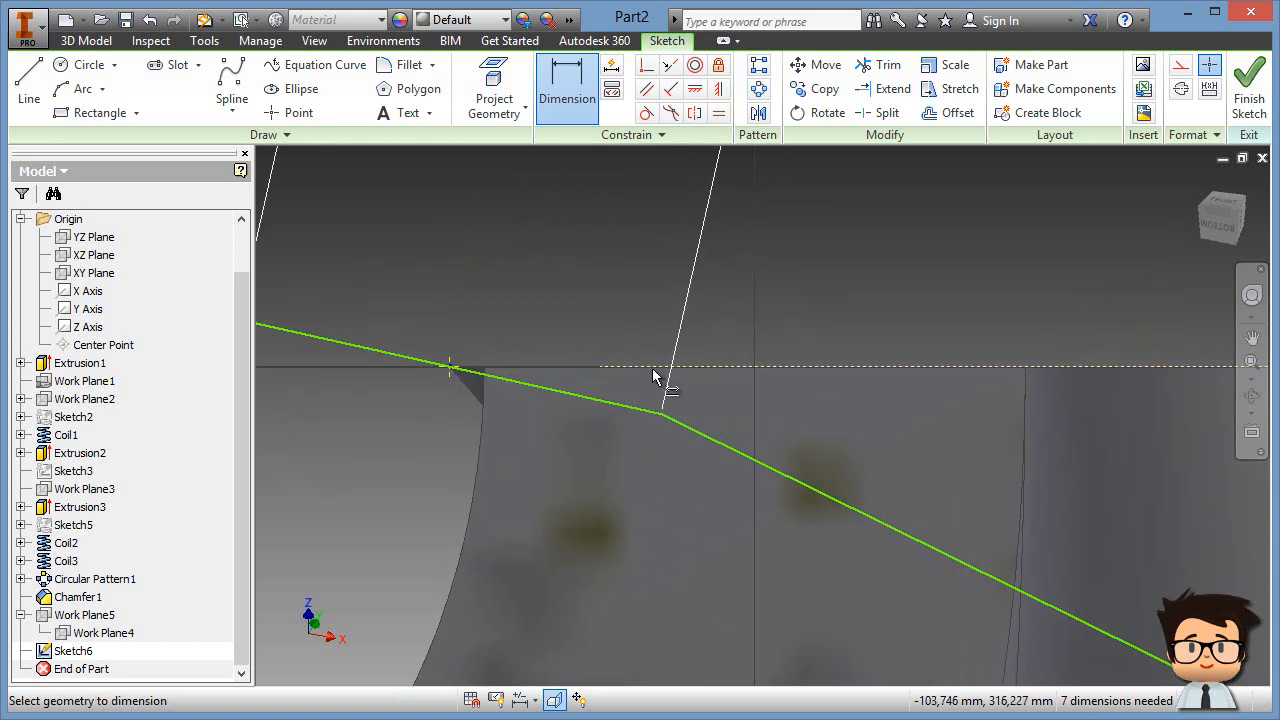
pyautogui.click(632, 401)
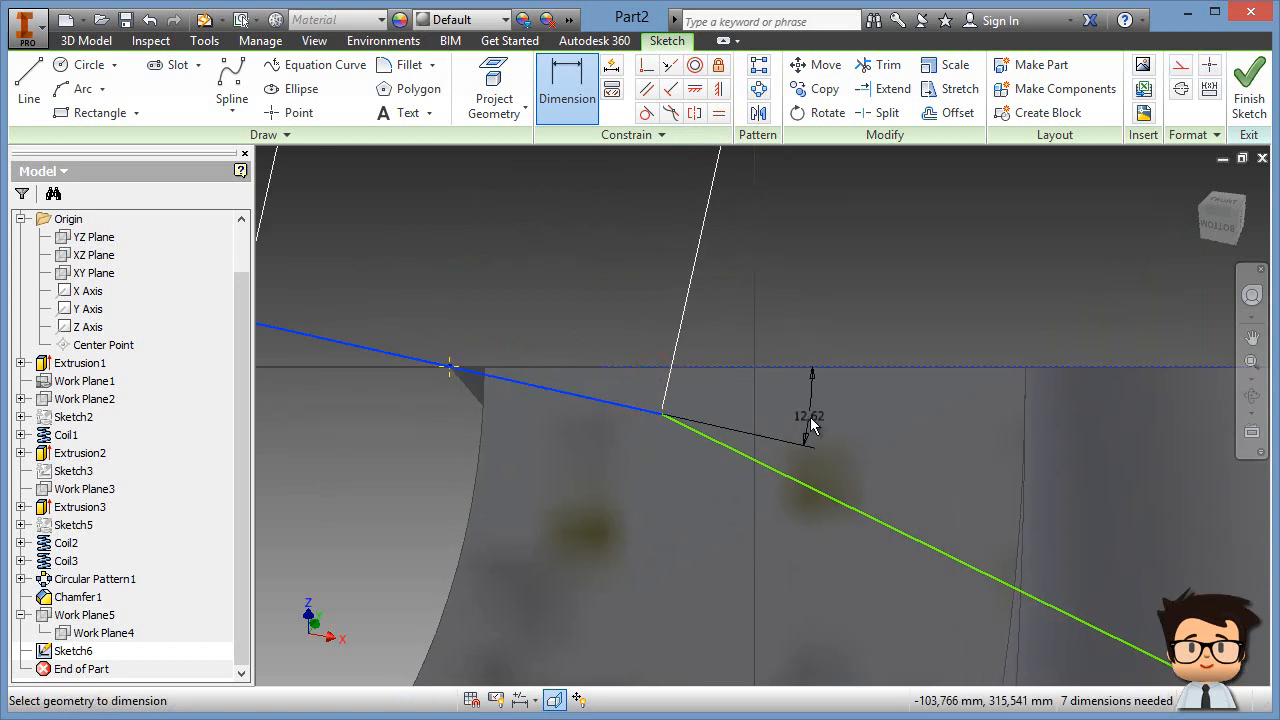
pyautogui.click(842, 425)
pyautogui.write('3')
pyautogui.press('Return')
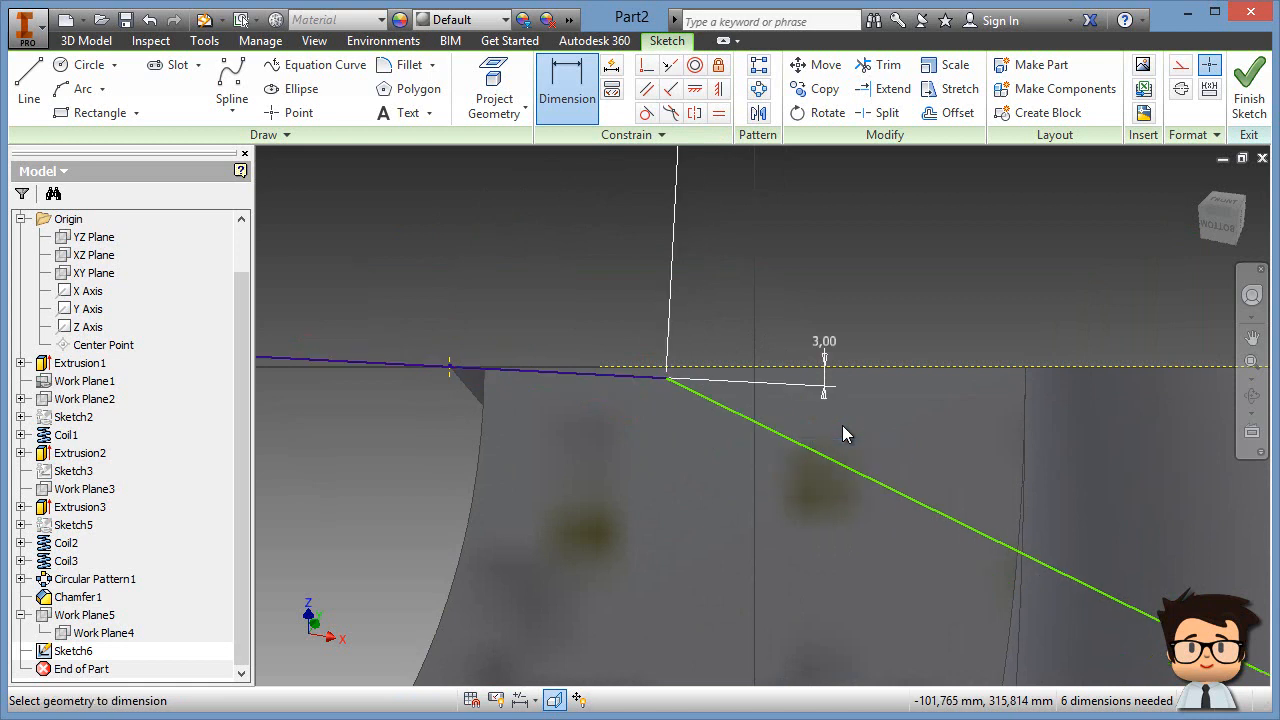
# Step: Add an angle dimension between the sloped and horizontal lines reading 172,00
pyautogui.moveTo(903, 438); pyautogui.dragTo(855, 413, button='middle')
pyautogui.click(868, 482)
pyautogui.click(980, 343)
pyautogui.click(1040, 455)
pyautogui.write('8')
pyautogui.press('Return')
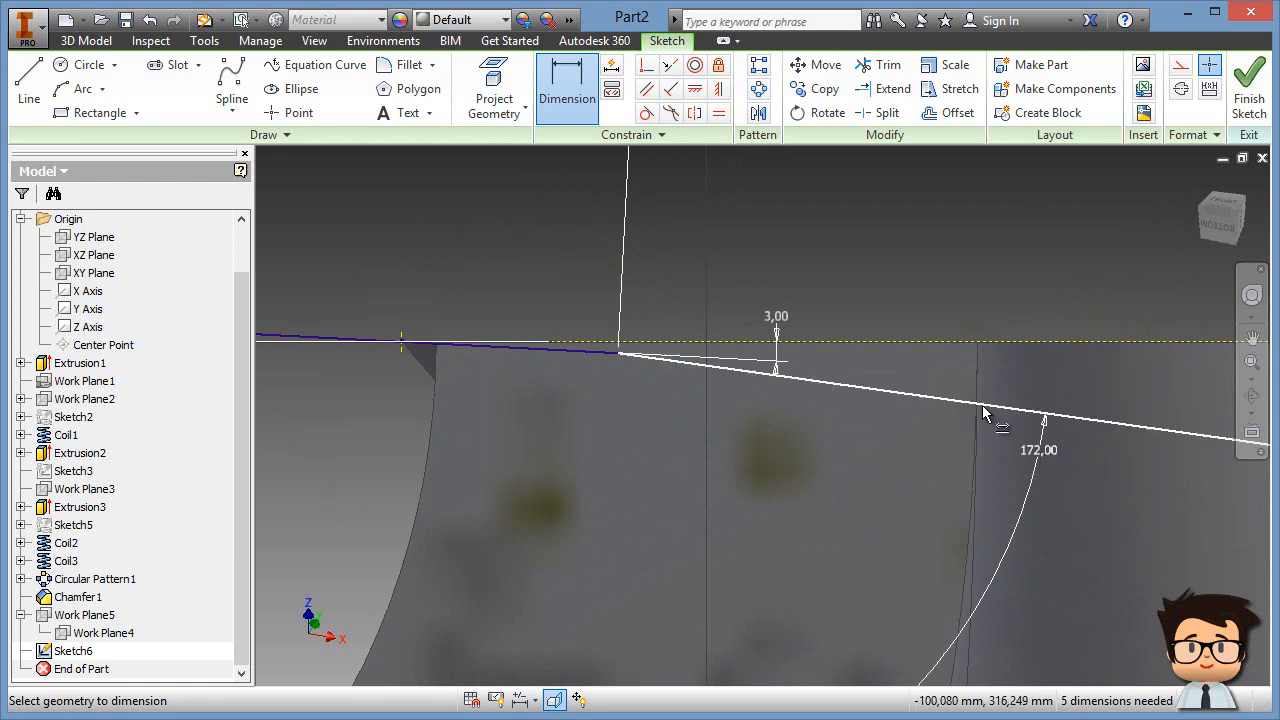
pyautogui.scroll(-5, 983, 406)
pyautogui.moveTo(994, 357); pyautogui.dragTo(920, 365, button='middle')
pyautogui.rightClick(932, 230)
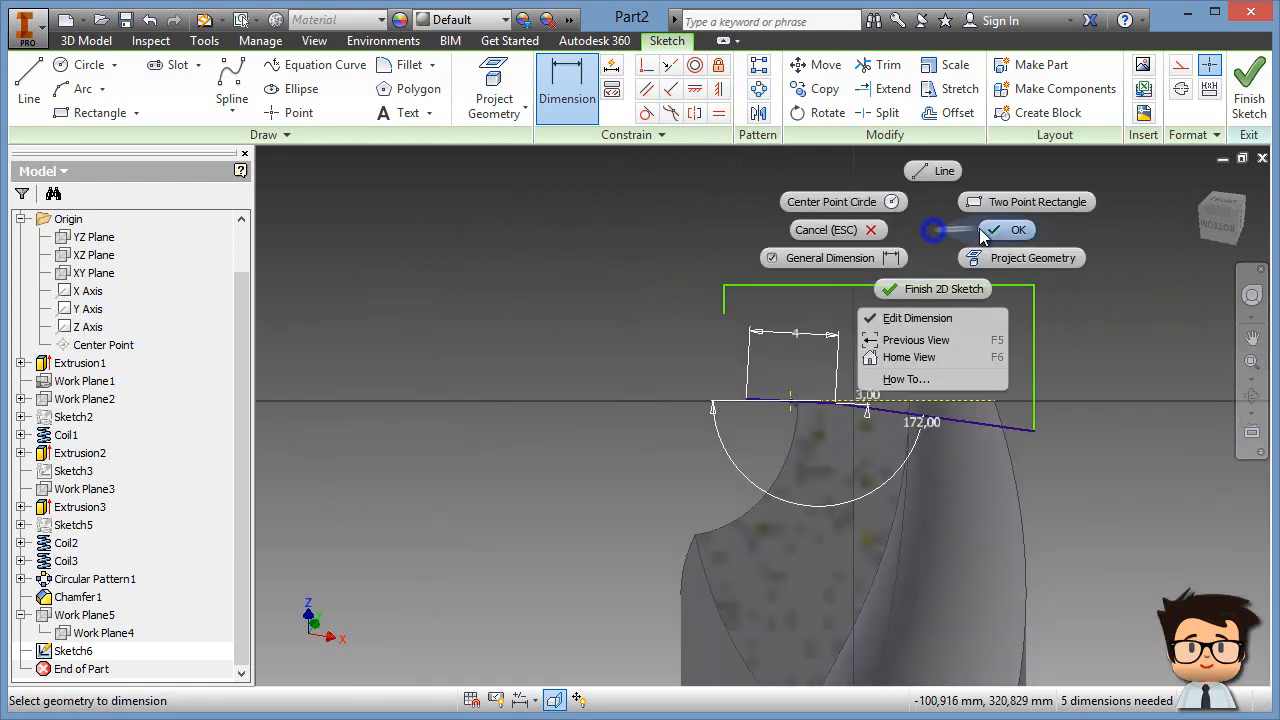
pyautogui.click(980, 231)
# Step: Join the green line's loose endpoint to the rectangle corner and pull the rectangle's top edge down
pyautogui.scroll(-3, 785, 402)
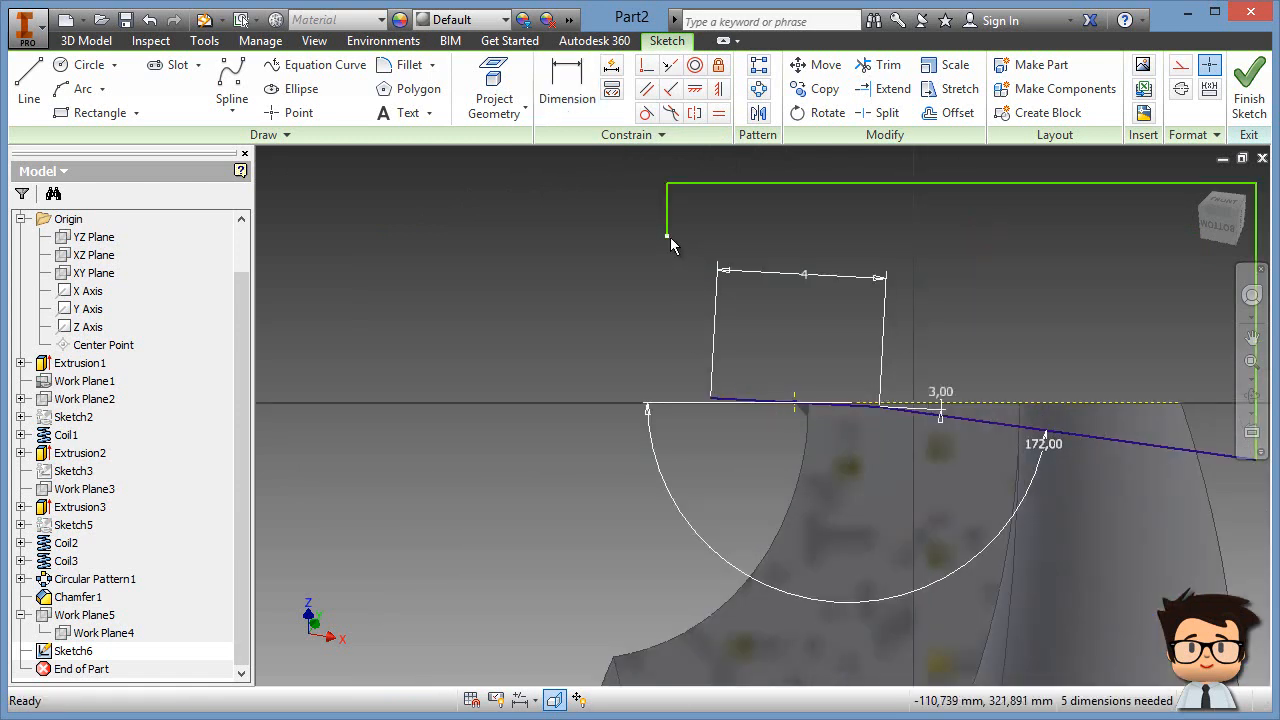
pyautogui.click(646, 64)
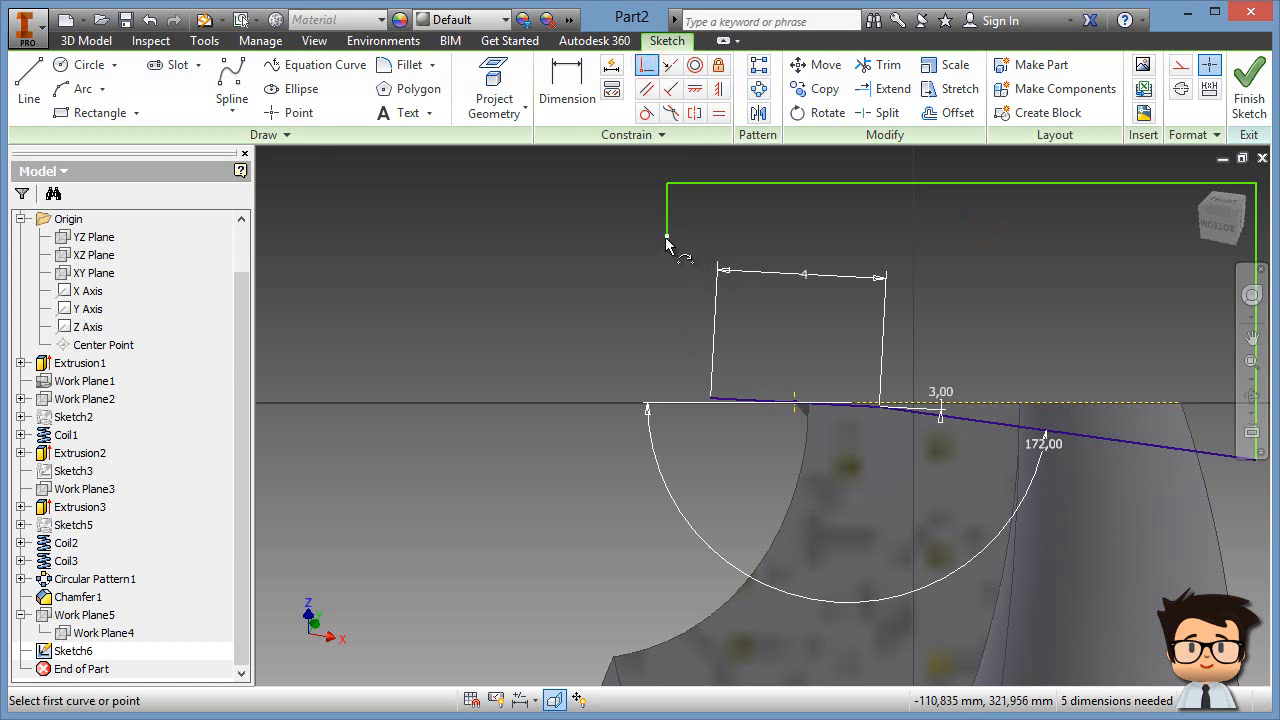
pyautogui.click(666, 239)
pyautogui.click(711, 404)
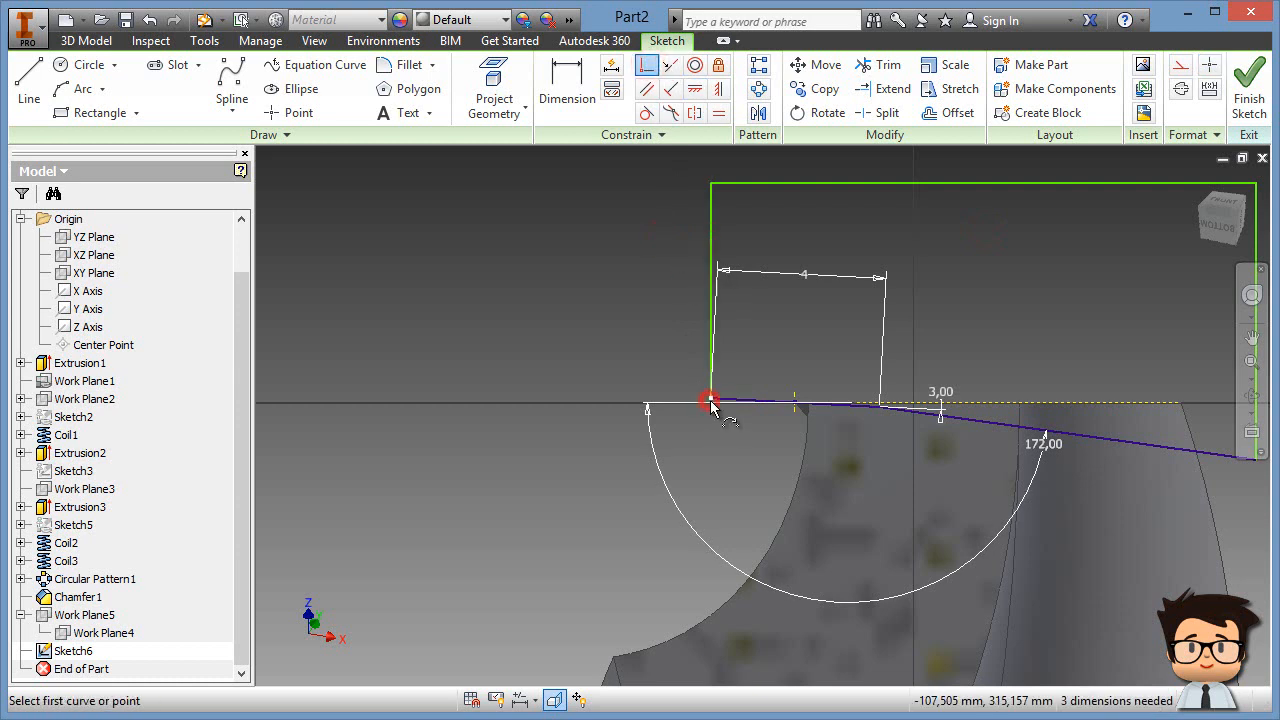
pyautogui.rightClick(614, 318)
pyautogui.click(682, 315)
pyautogui.moveTo(716, 247); pyautogui.dragTo(640, 287, button='middle')
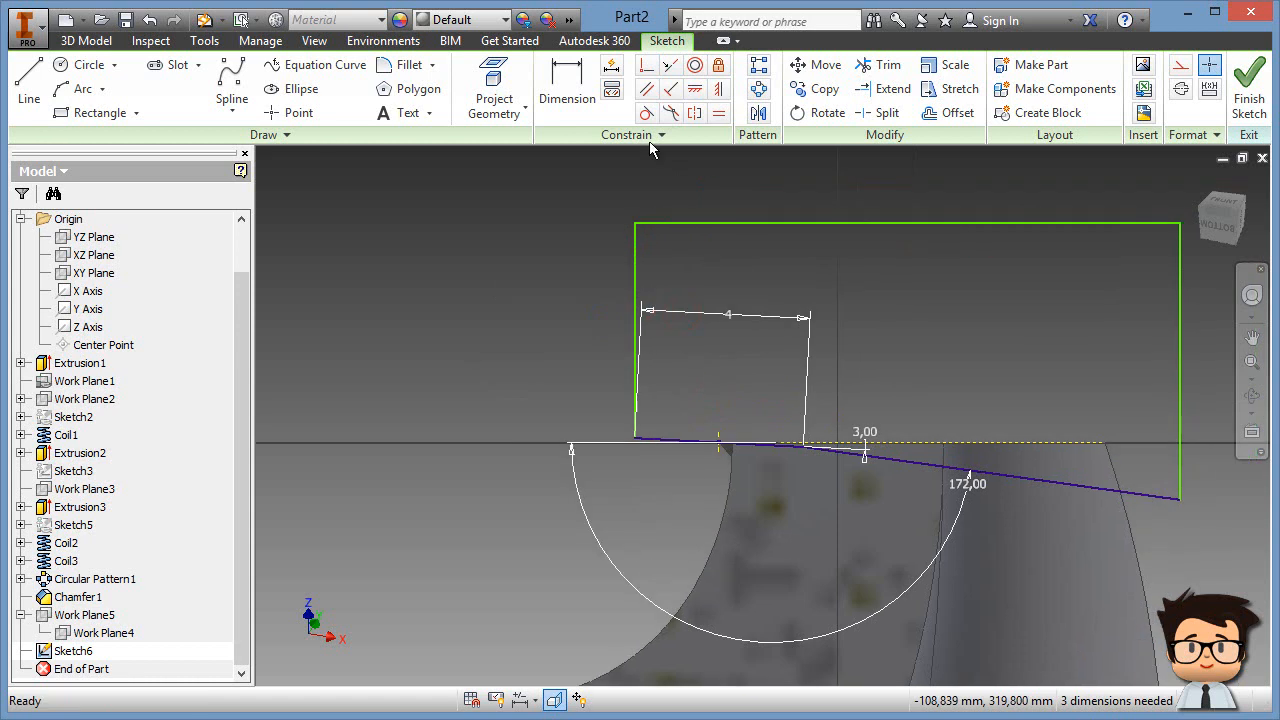
pyautogui.moveTo(872, 226); pyautogui.dragTo(887, 397)
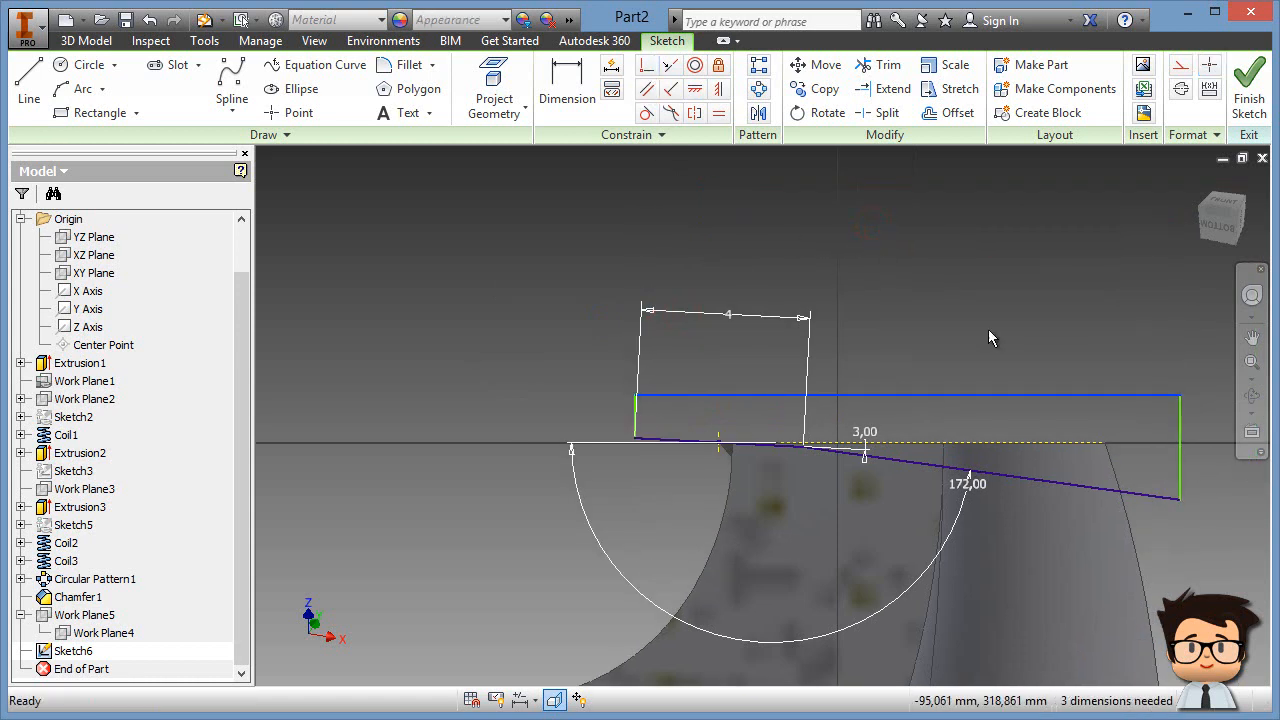
pyautogui.moveTo(974, 311); pyautogui.dragTo(842, 312, button='middle')
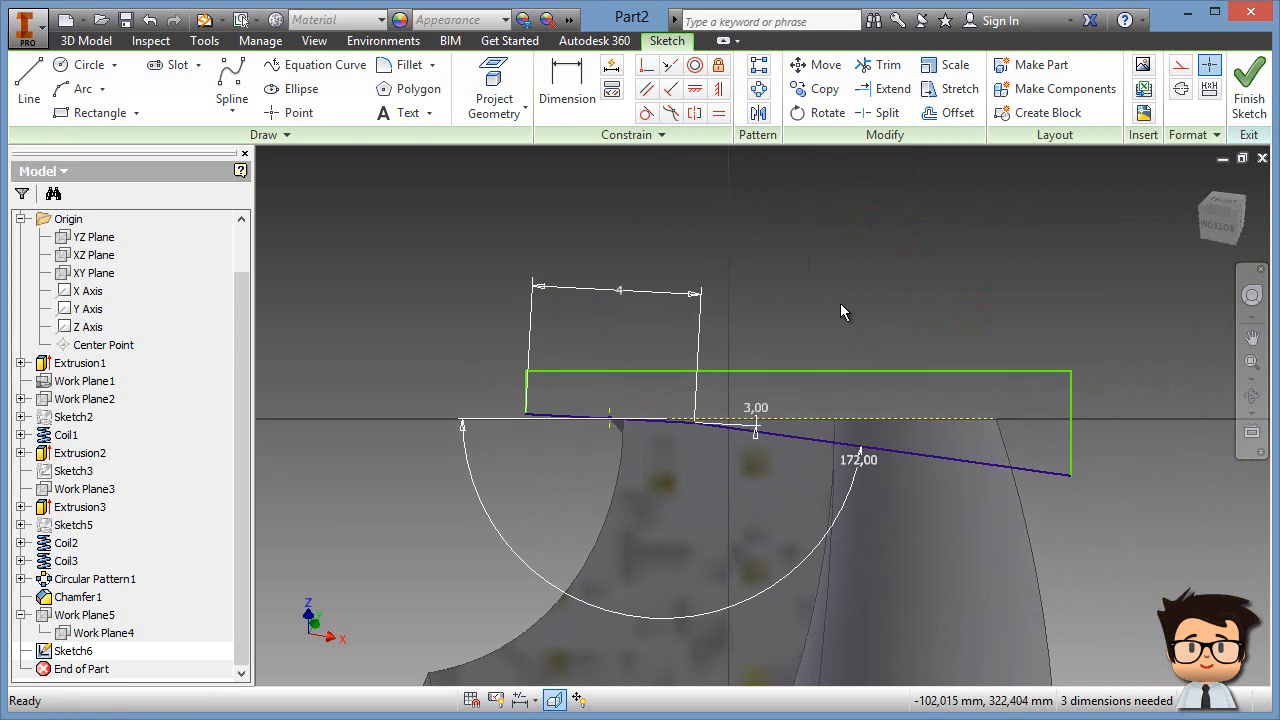
# Step: Finish Sketch6 and return to the 3D part
pyautogui.click(1249, 95)
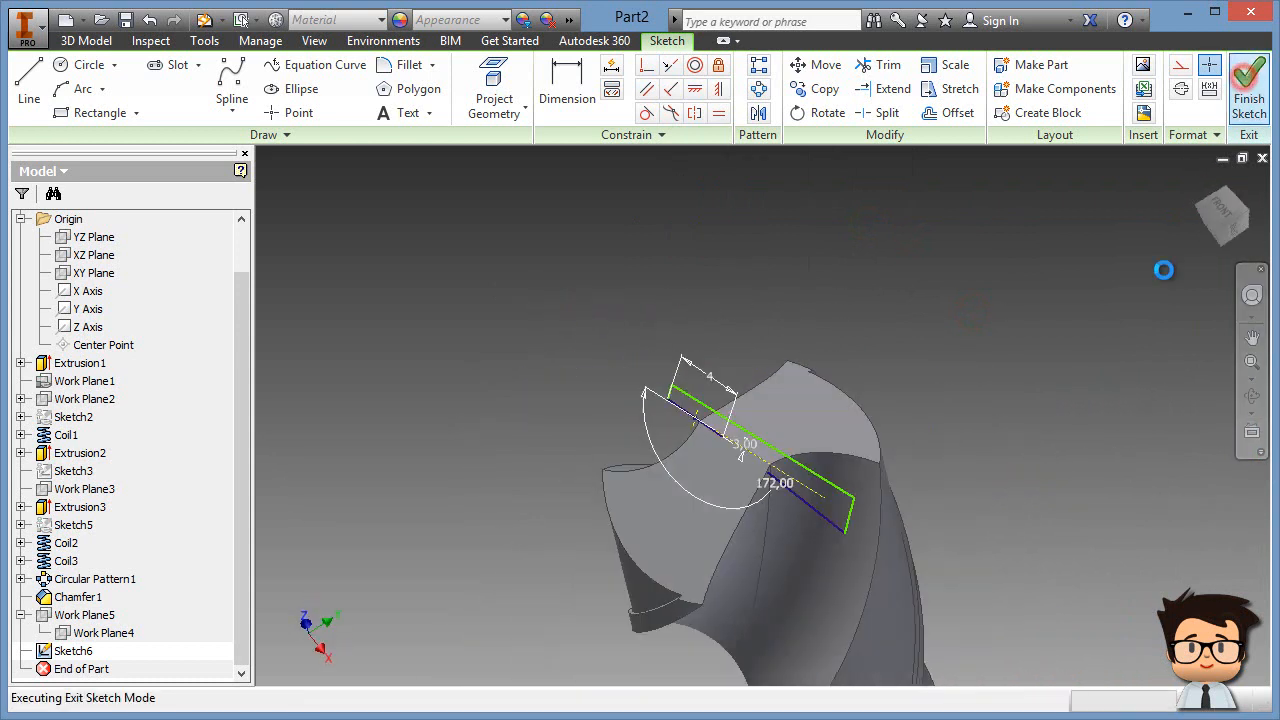
pyautogui.moveTo(743, 524)
pyautogui.keyDown('shift'); pyautogui.mouseDown(button='middle')
pyautogui.moveTo(708, 563)
pyautogui.moveTo(636, 584)
pyautogui.mouseUp(button='middle'); pyautogui.keyUp('shift')
pyautogui.scroll(4, 646, 494)
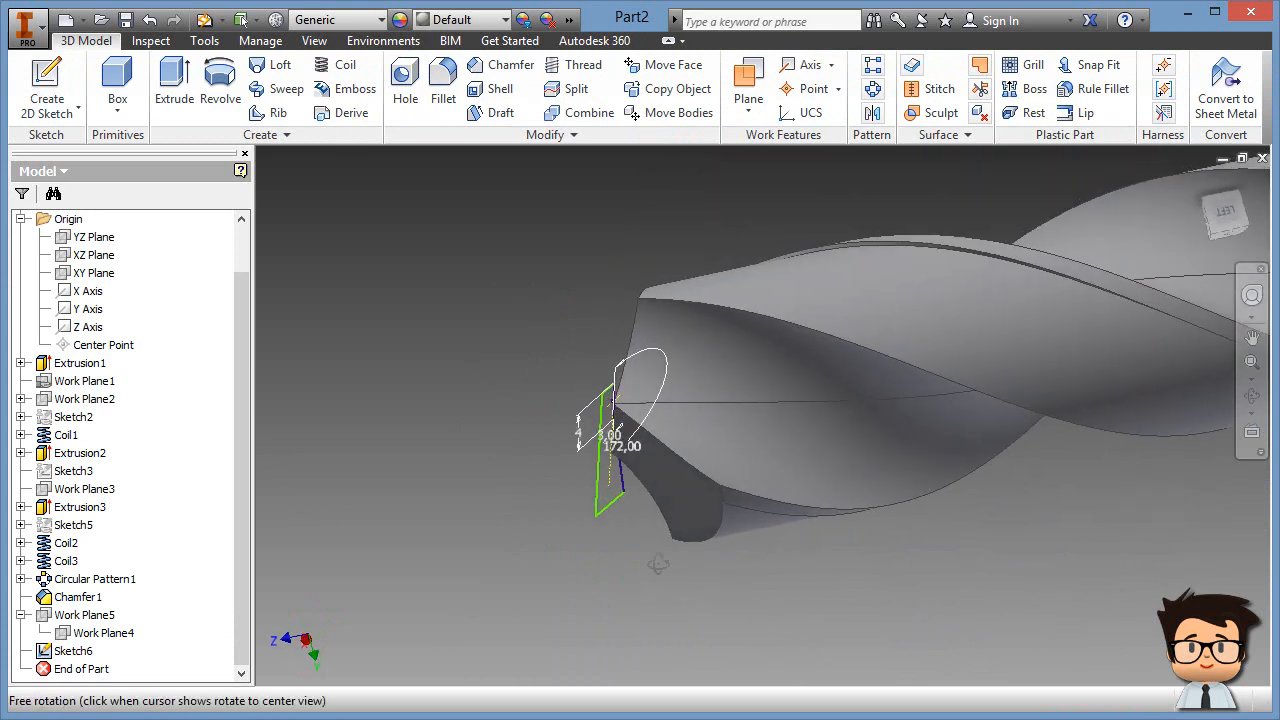
# Step: Extrude the profile as a symmetric Through All cut, creating Extrusion4
pyautogui.click(176, 78)
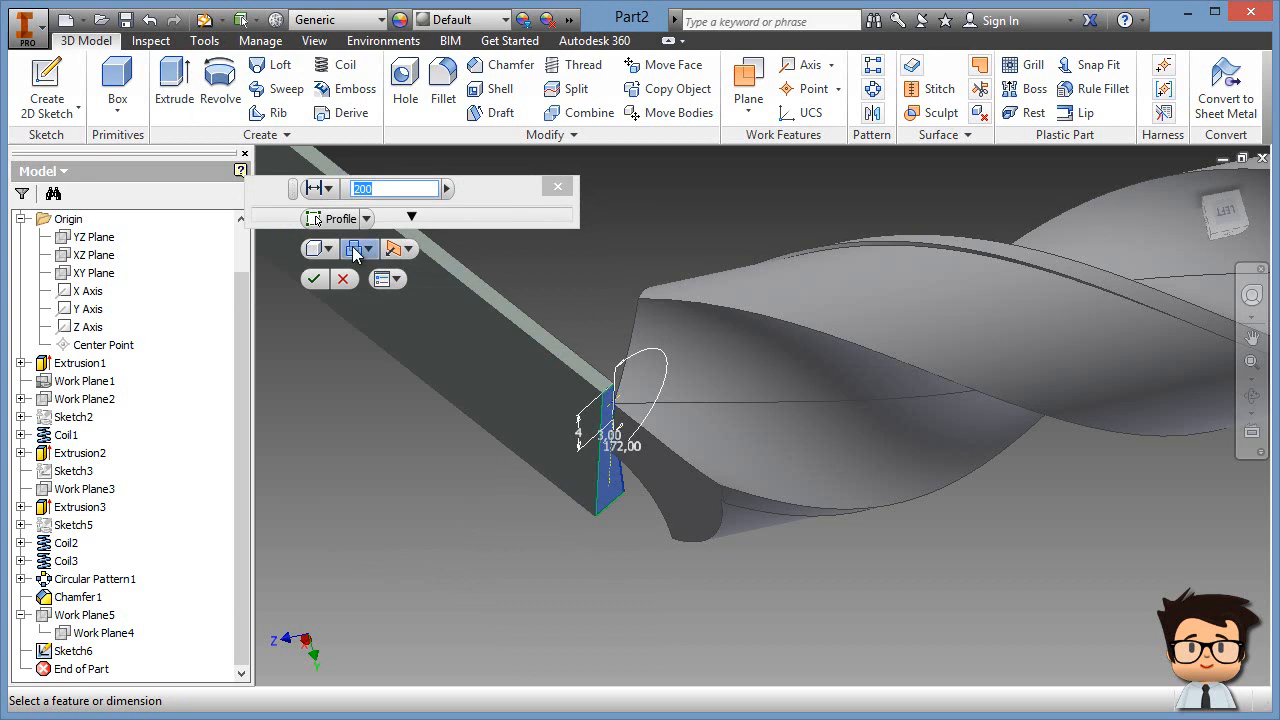
pyautogui.click(355, 249)
pyautogui.click(388, 295)
pyautogui.click(398, 247)
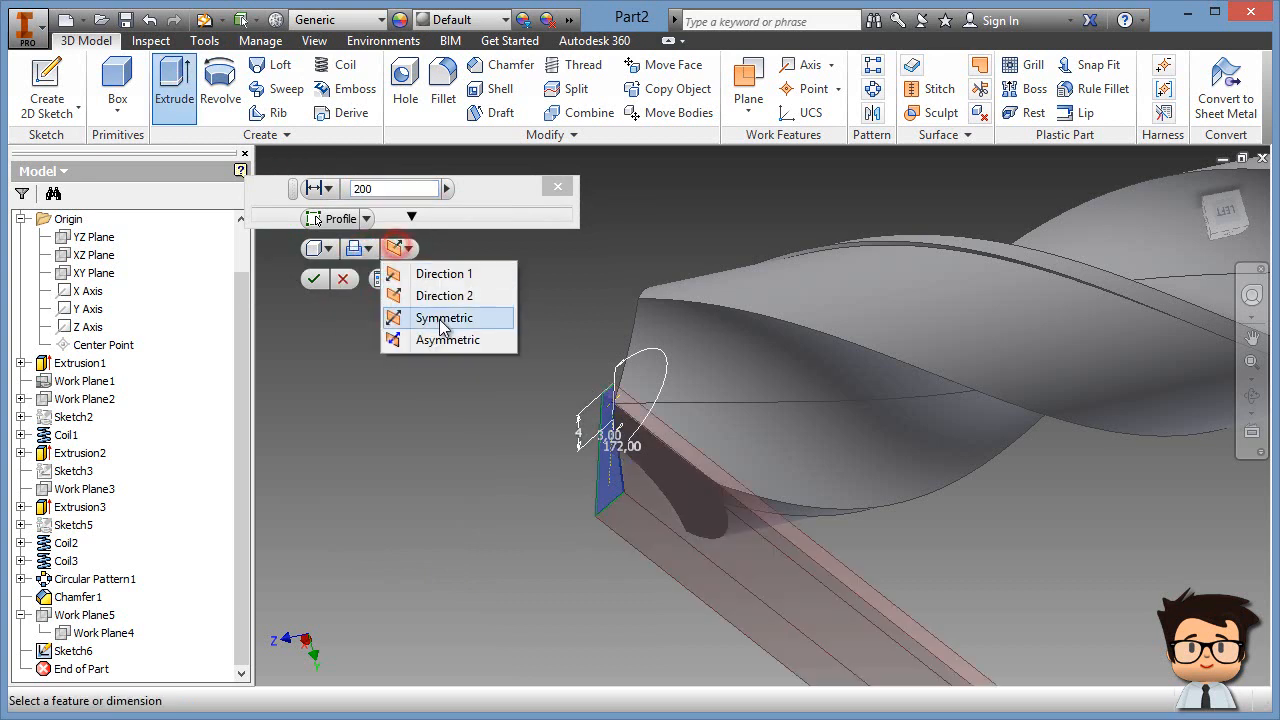
pyautogui.click(443, 318)
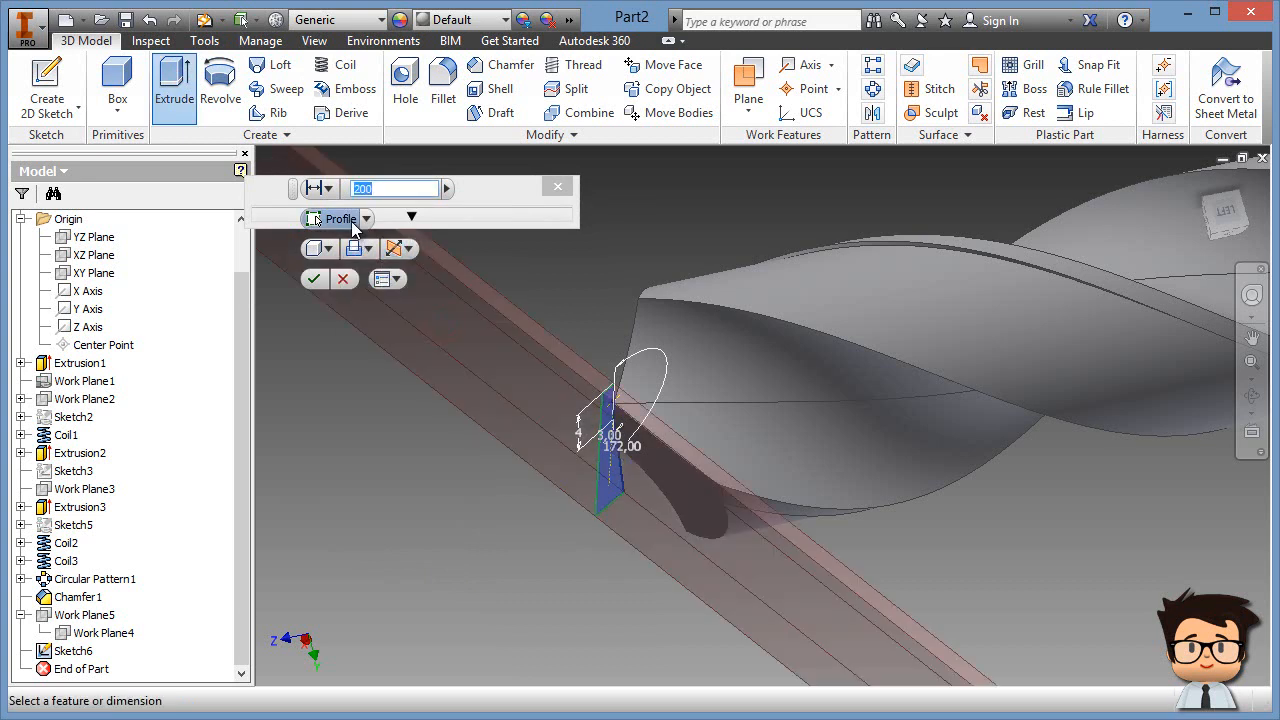
pyautogui.click(320, 188)
pyautogui.click(358, 301)
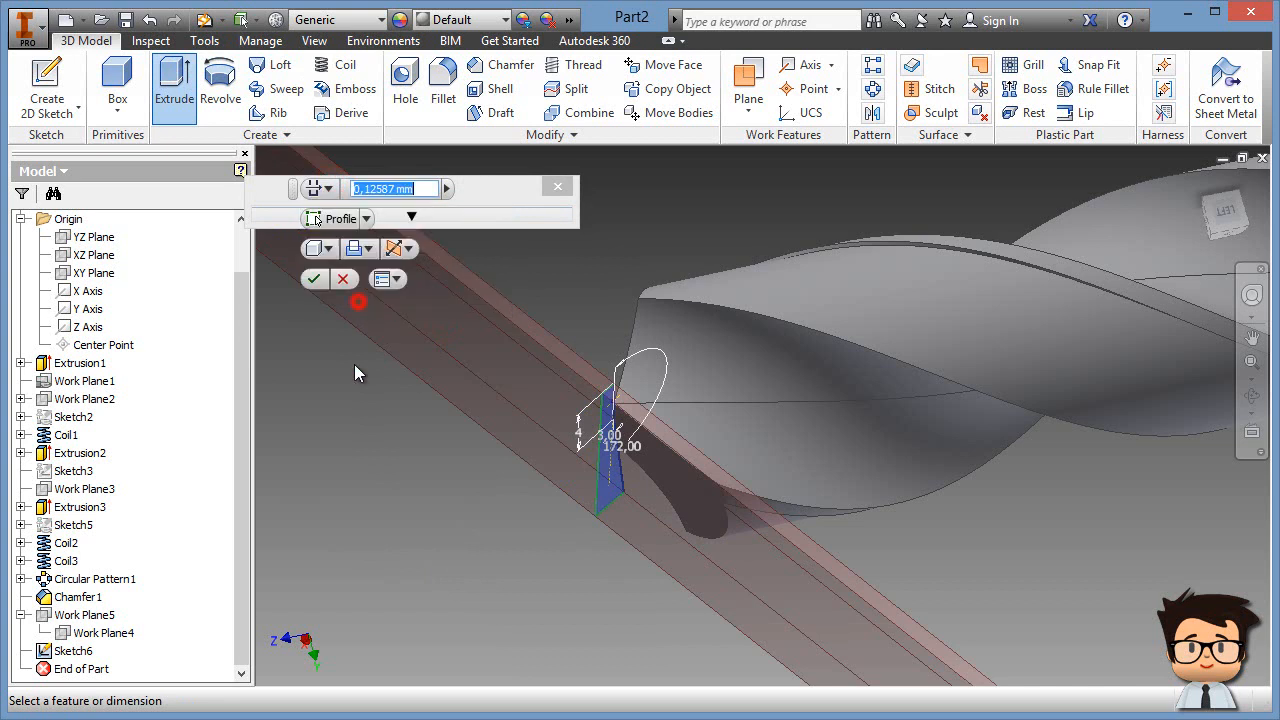
pyautogui.click(314, 280)
# Step: Inspect the cut tip by orbiting, facing its edge, then returning to Home view
pyautogui.keyDown('shift'); pyautogui.moveTo(560, 635); pyautogui.dragTo(470, 600, button='middle'); pyautogui.keyUp('shift')
pyautogui.click(1252, 430)
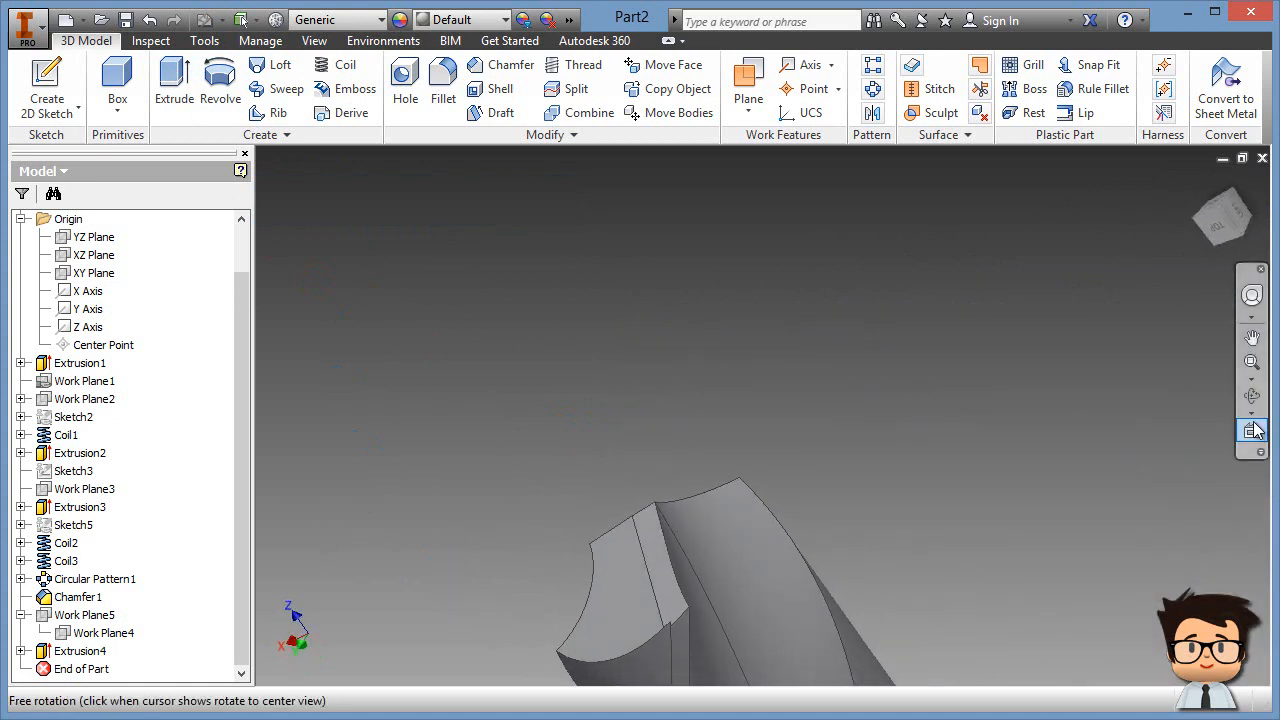
pyautogui.click(1253, 430)
pyautogui.click(641, 506)
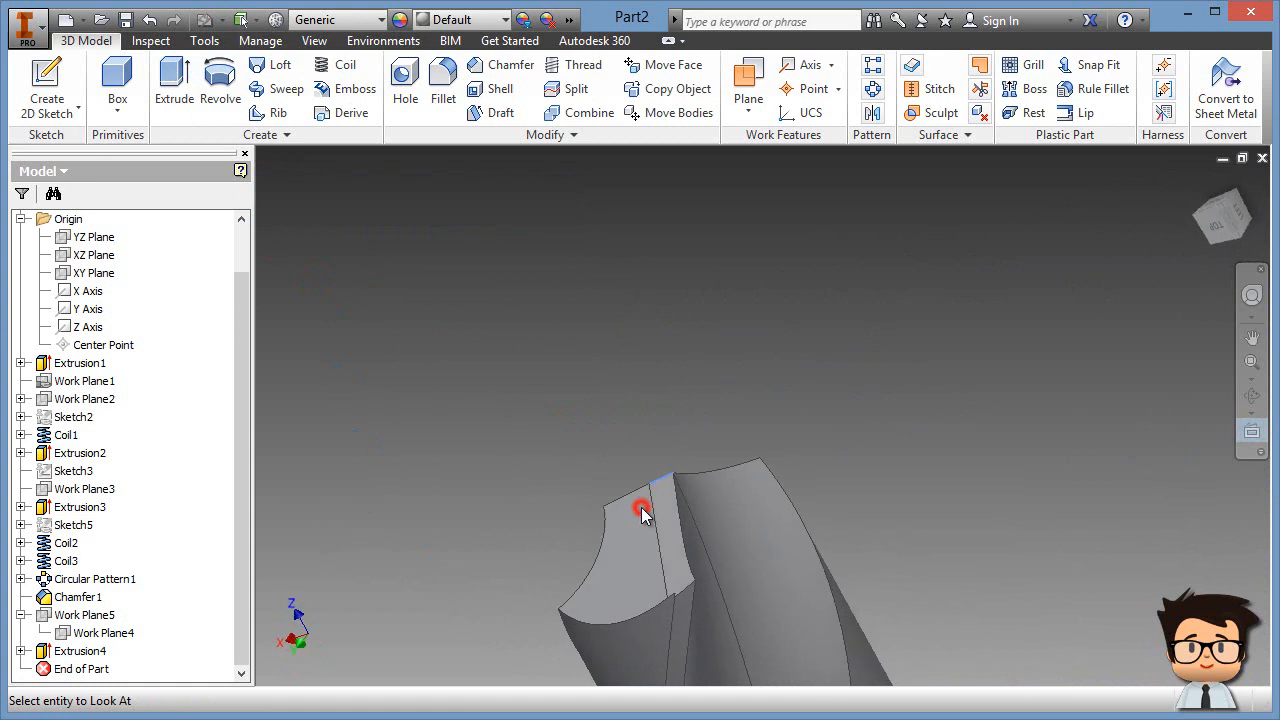
pyautogui.moveTo(903, 561); pyautogui.dragTo(842, 640, button='middle')
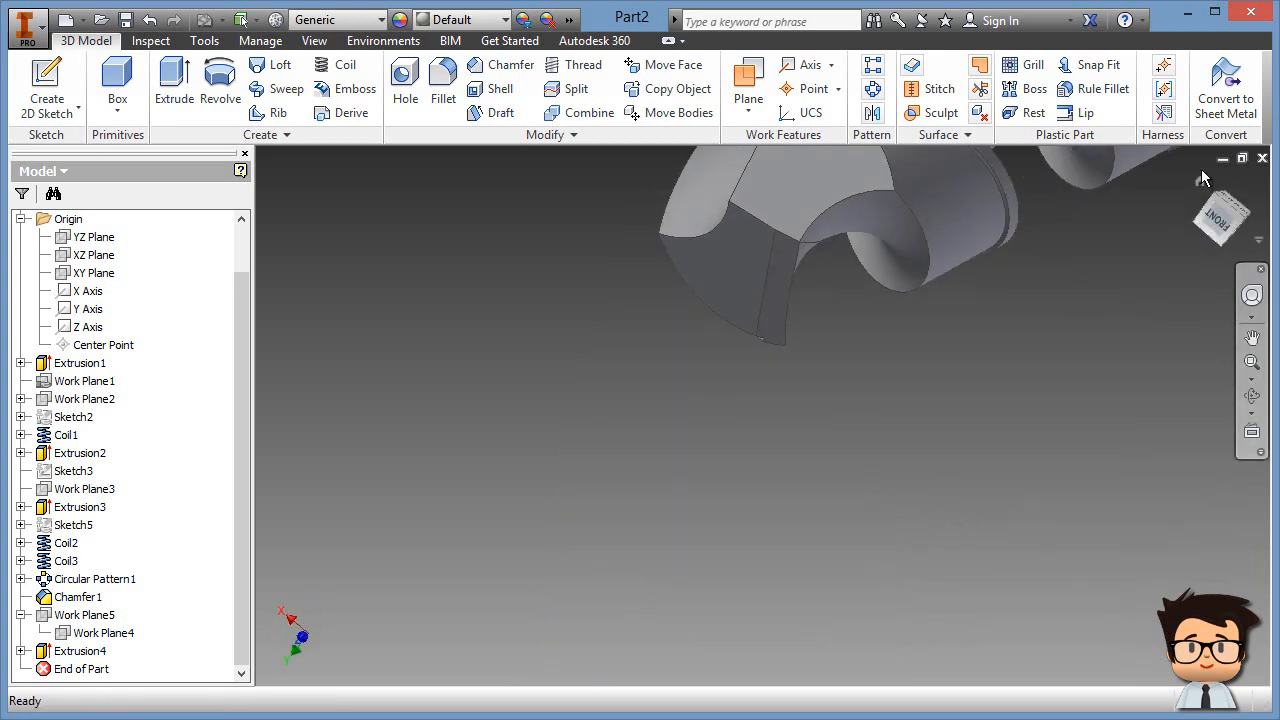
pyautogui.click(1198, 178)
pyautogui.moveTo(729, 617); pyautogui.dragTo(855, 511, button='middle')
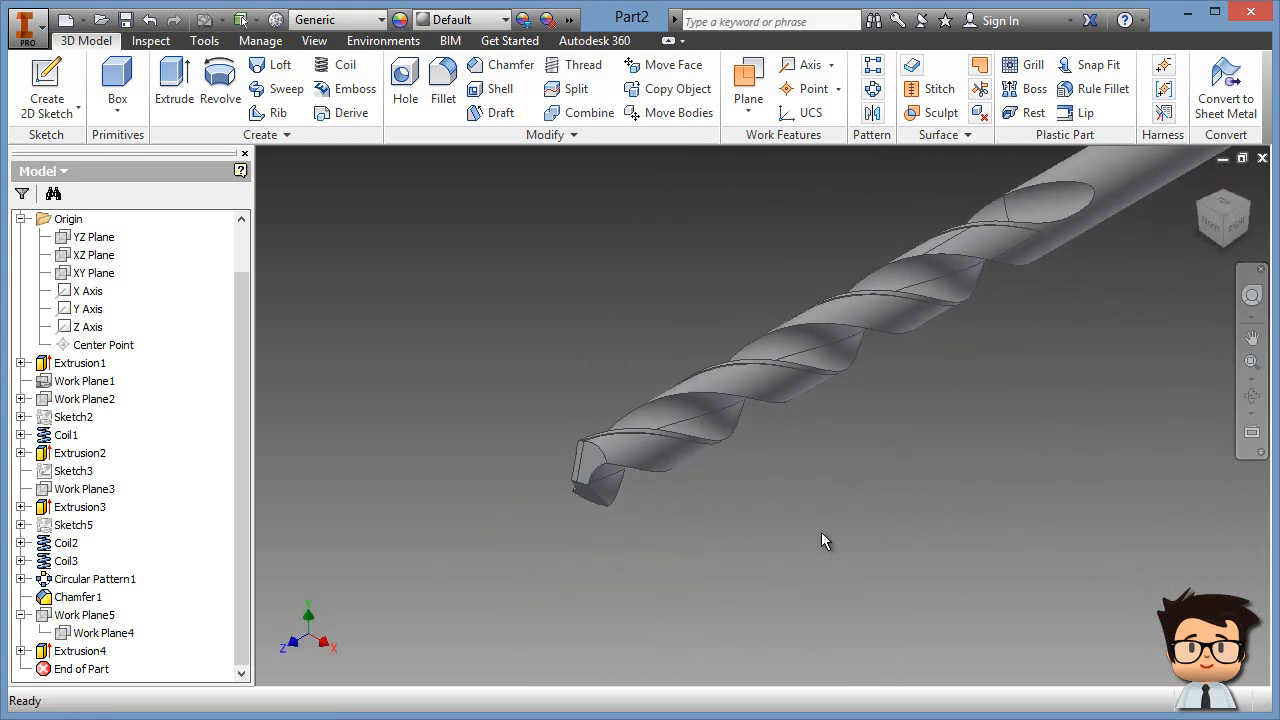
pyautogui.scroll(-4, 583, 589)
pyautogui.moveTo(618, 234); pyautogui.dragTo(653, 274, button='middle')
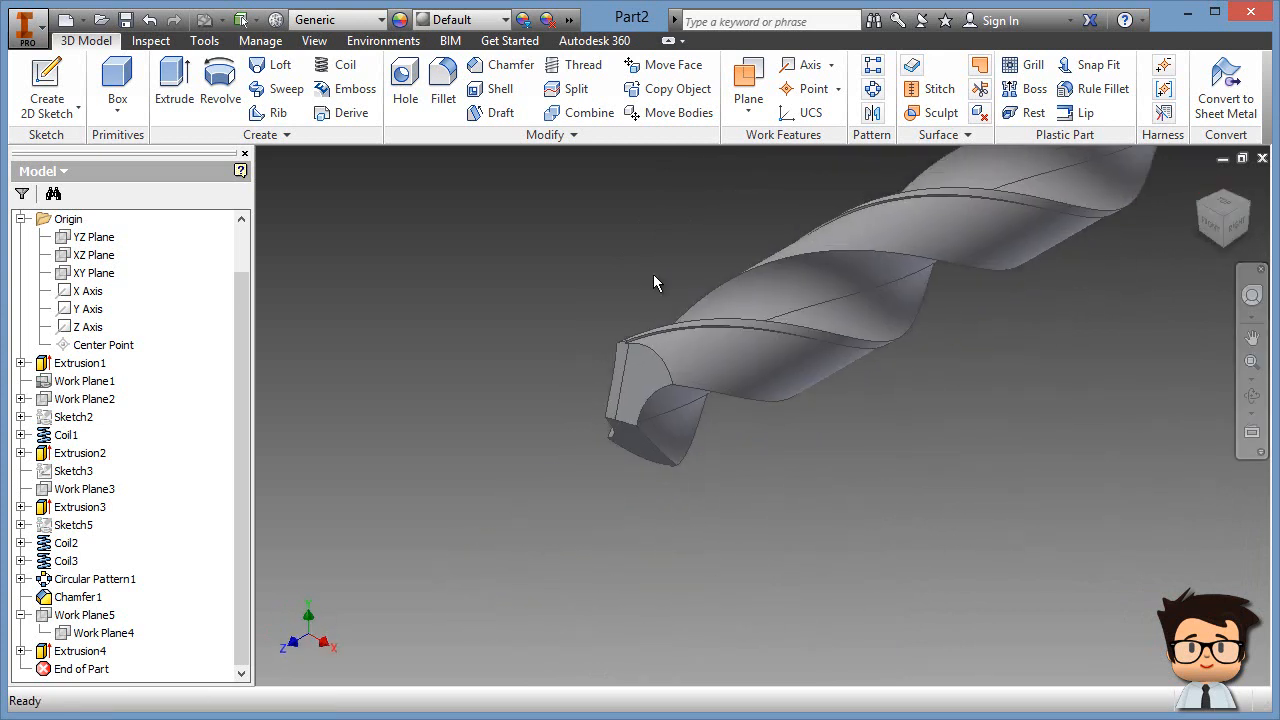
# Step: Circular-pattern Extrusion4 around the Z Axis with 2 occurrences
pyautogui.click(873, 91)
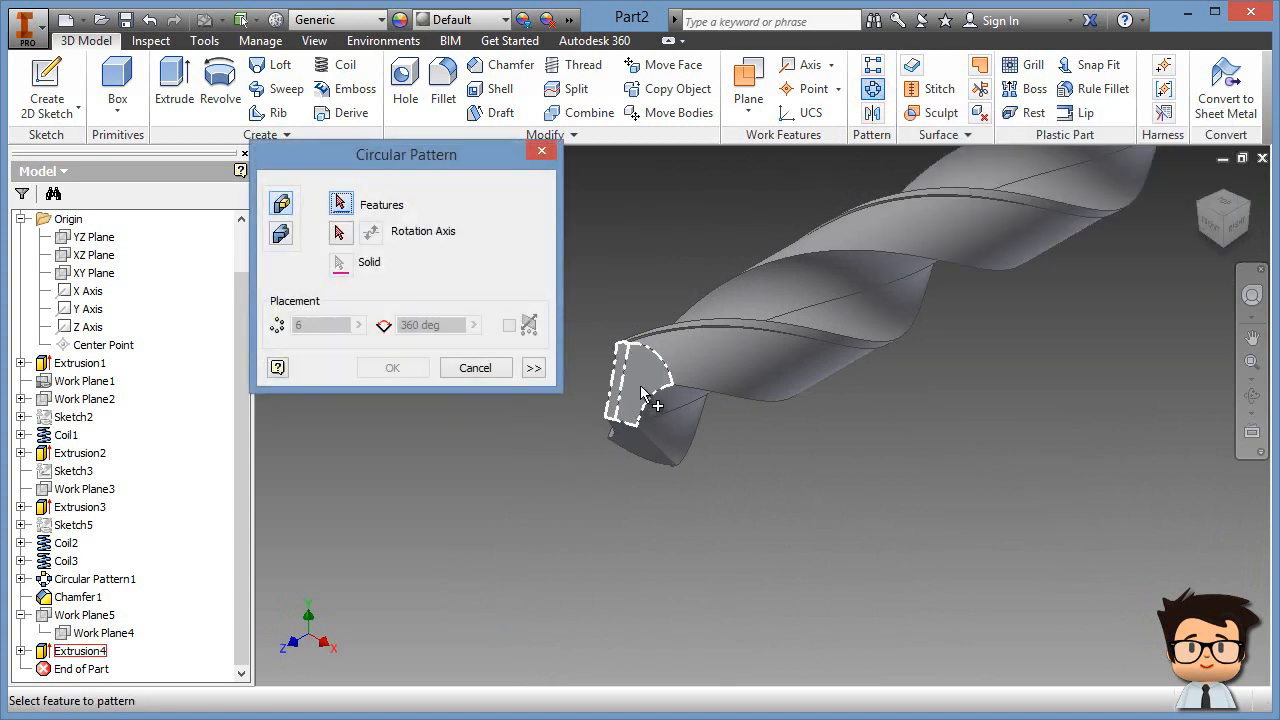
pyautogui.click(648, 378)
pyautogui.click(340, 231)
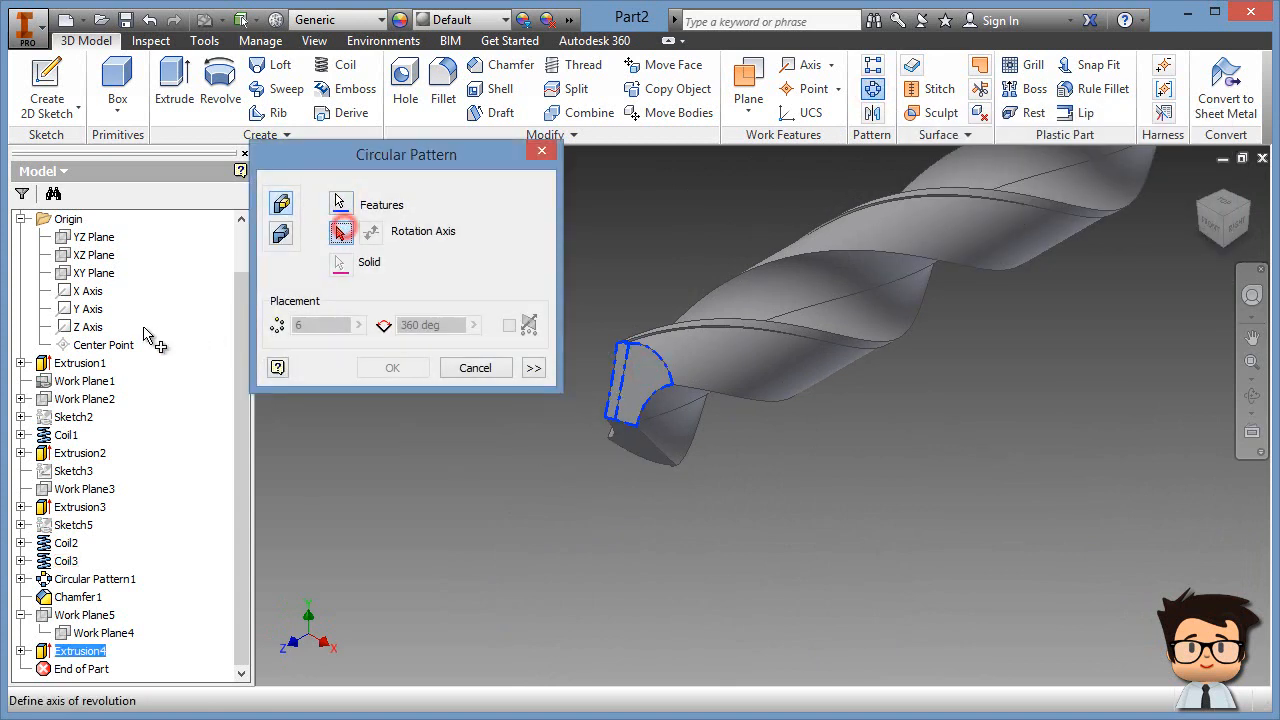
pyautogui.click(90, 327)
pyautogui.write('2')
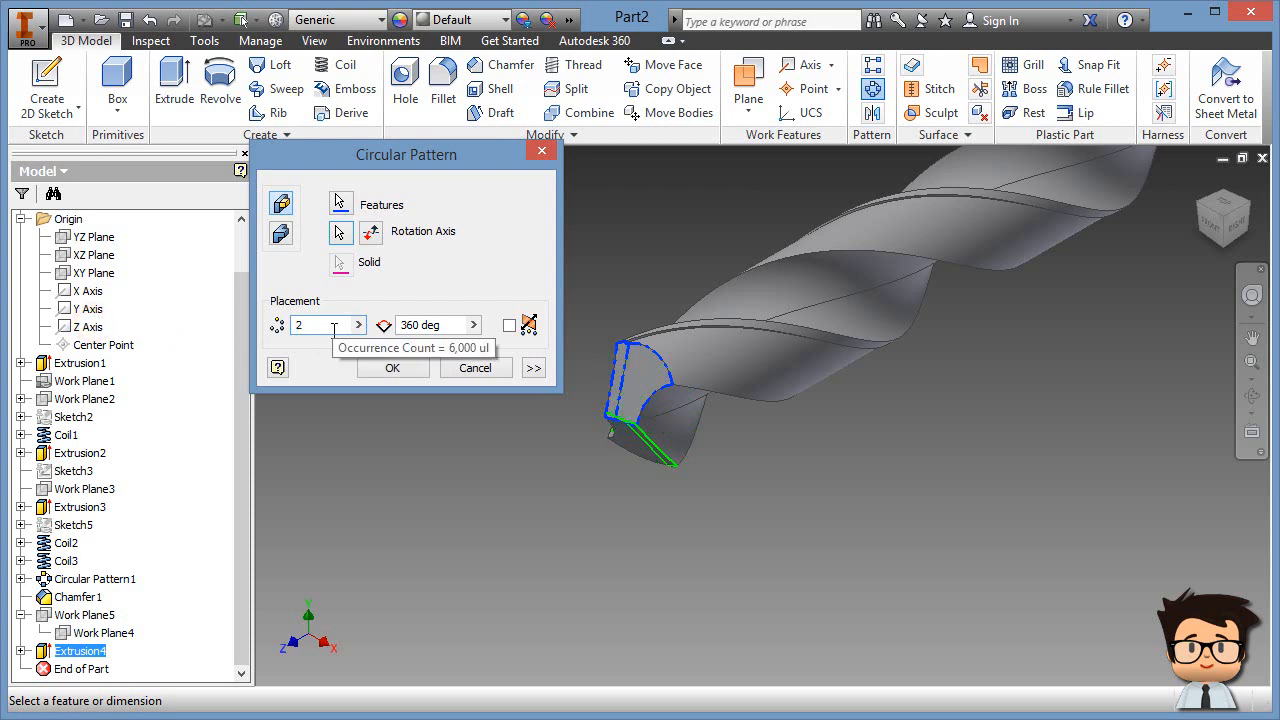
pyautogui.click(392, 368)
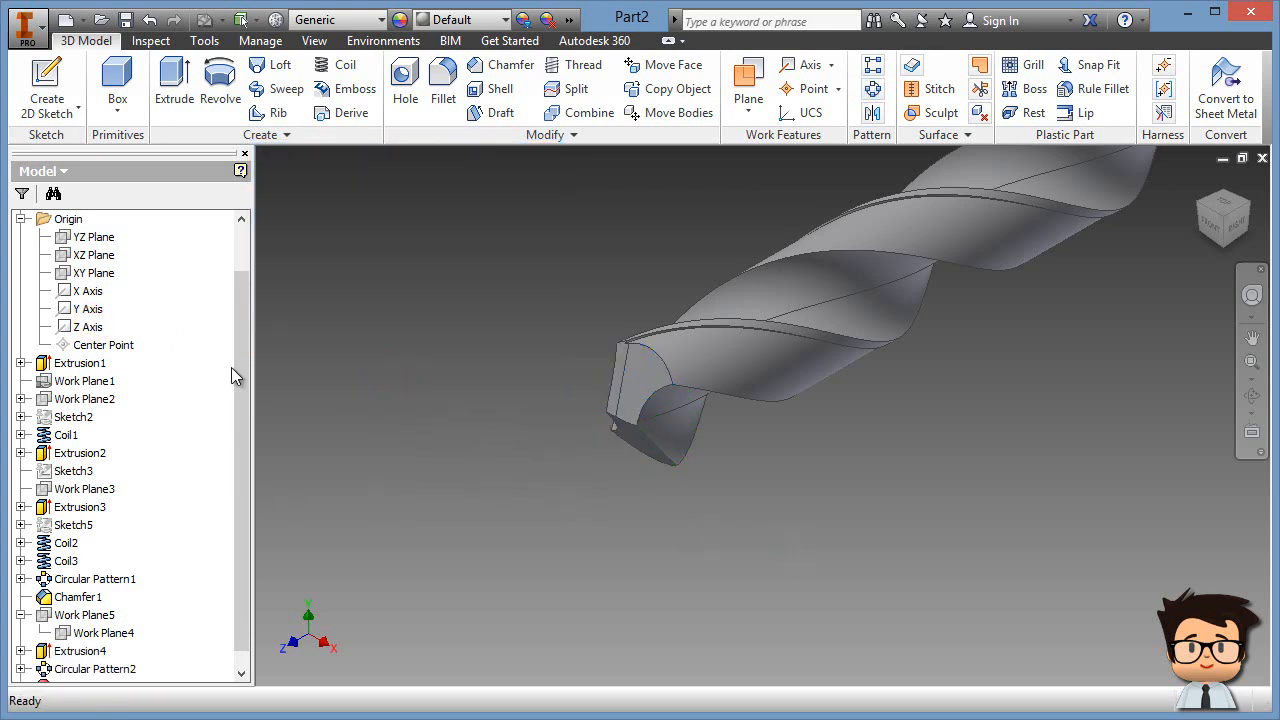
# Step: Collapse the model tree to its top-level features
pyautogui.rightClick(173, 290)
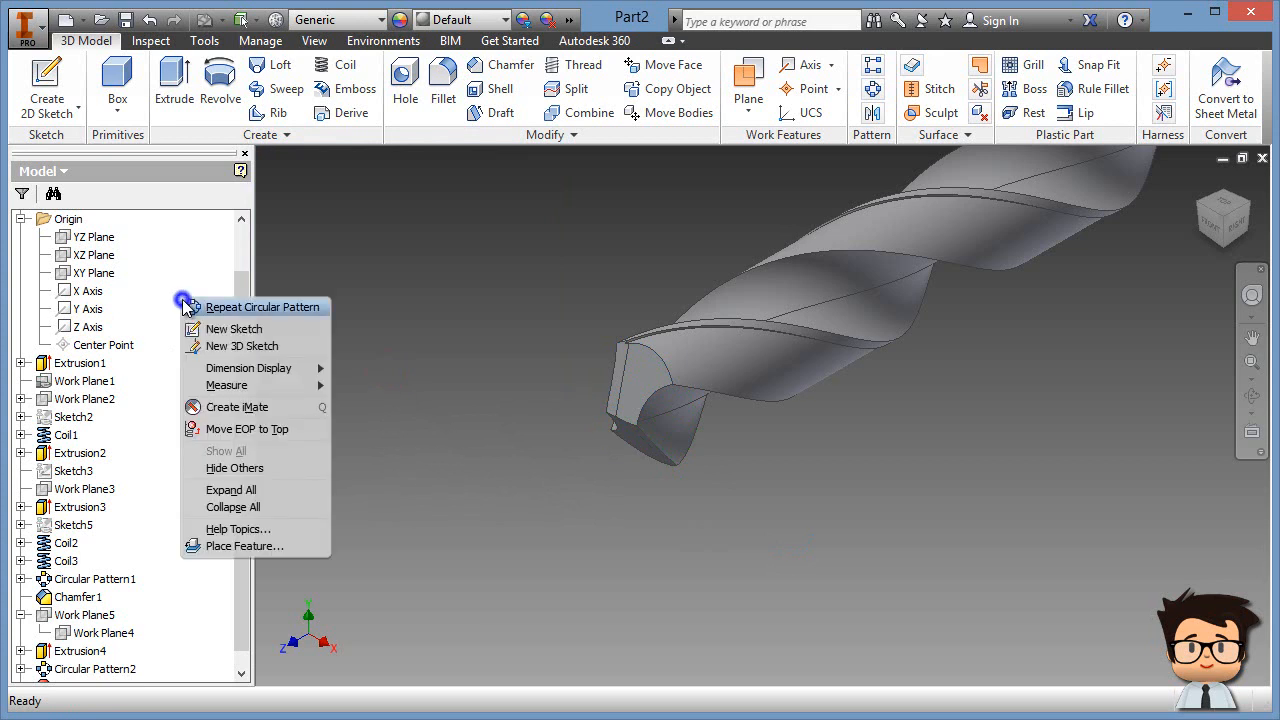
pyautogui.click(237, 508)
pyautogui.scroll(-5, 631, 541)
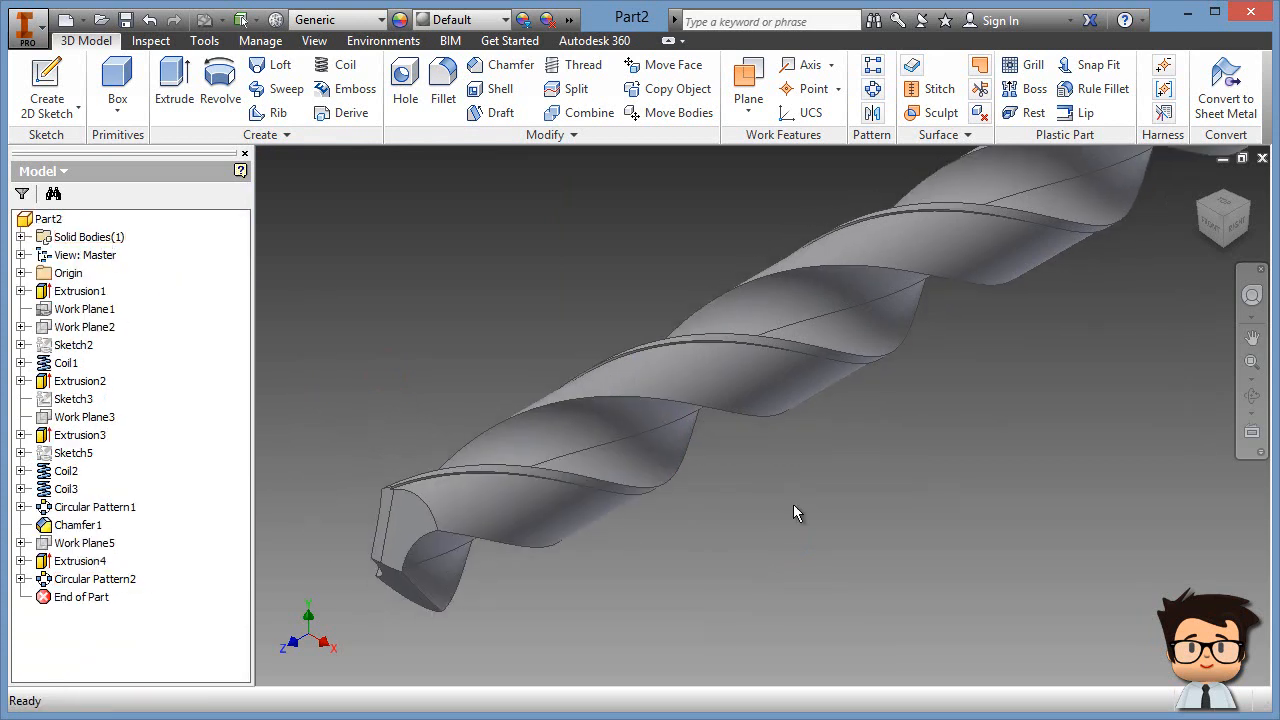
pyautogui.scroll(2, 806, 486)
pyautogui.scroll(4, 775, 492)
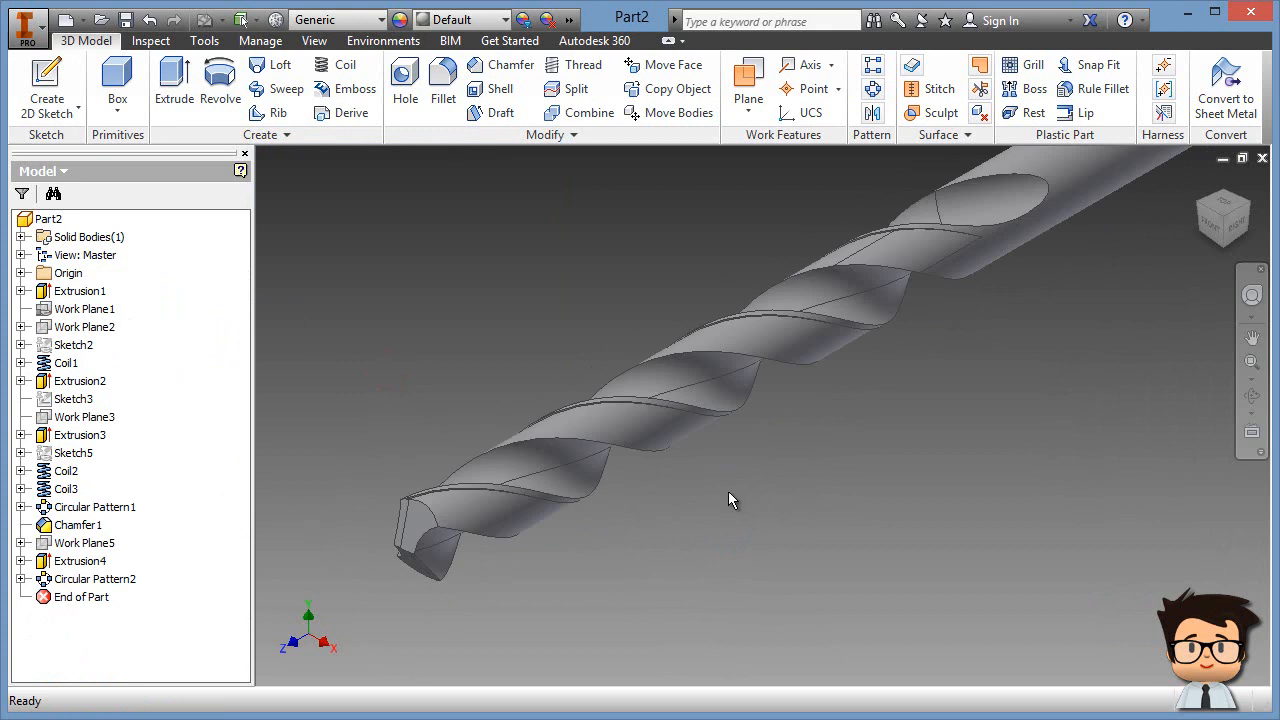
pyautogui.moveTo(893, 462); pyautogui.dragTo(833, 527, button='middle')
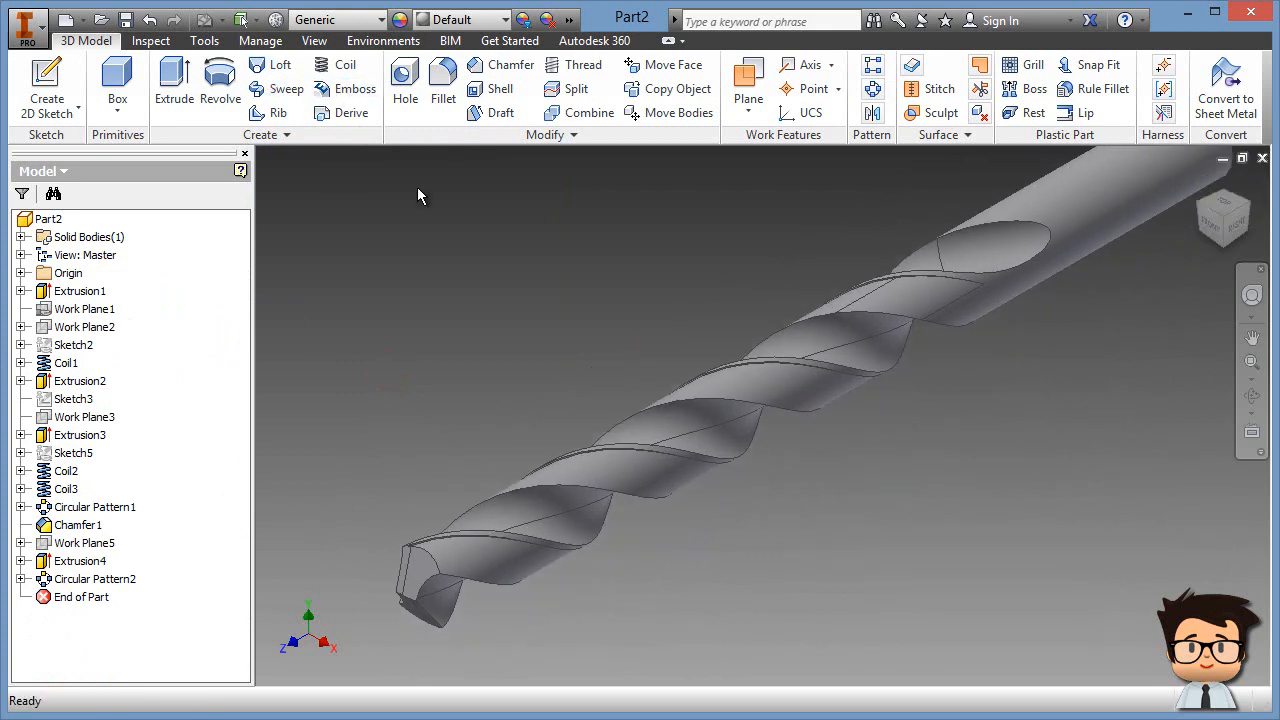
# Step: Switch the visual style to Shaded without edges
pyautogui.click(314, 41)
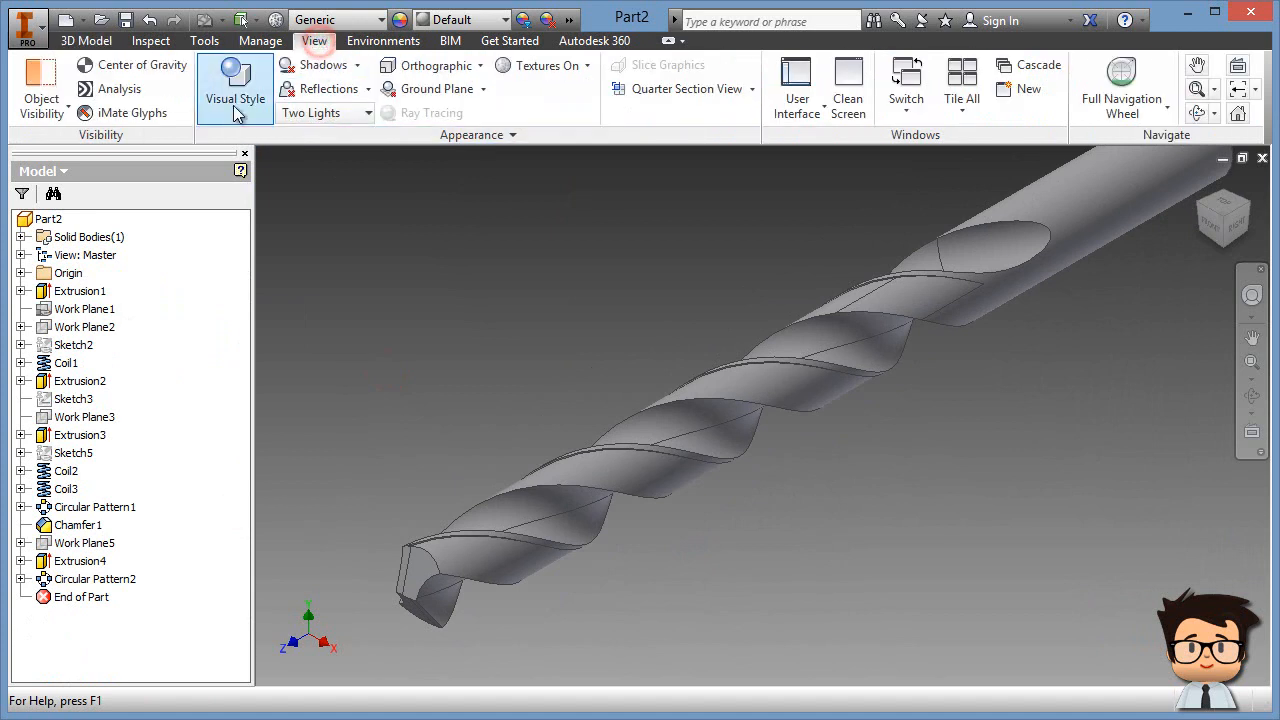
pyautogui.click(234, 85)
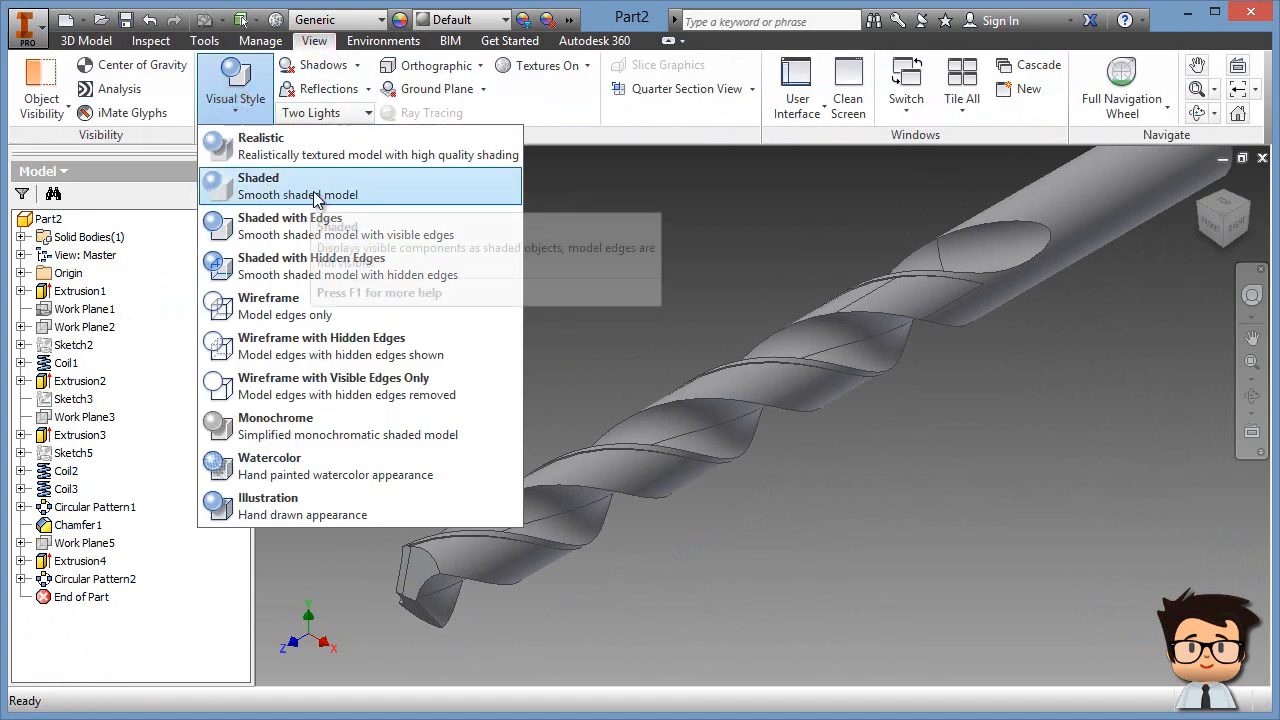
pyautogui.click(305, 190)
pyautogui.moveTo(409, 320); pyautogui.dragTo(405, 324, button='middle')
pyautogui.moveTo(334, 156); pyautogui.dragTo(341, 130, button='middle')
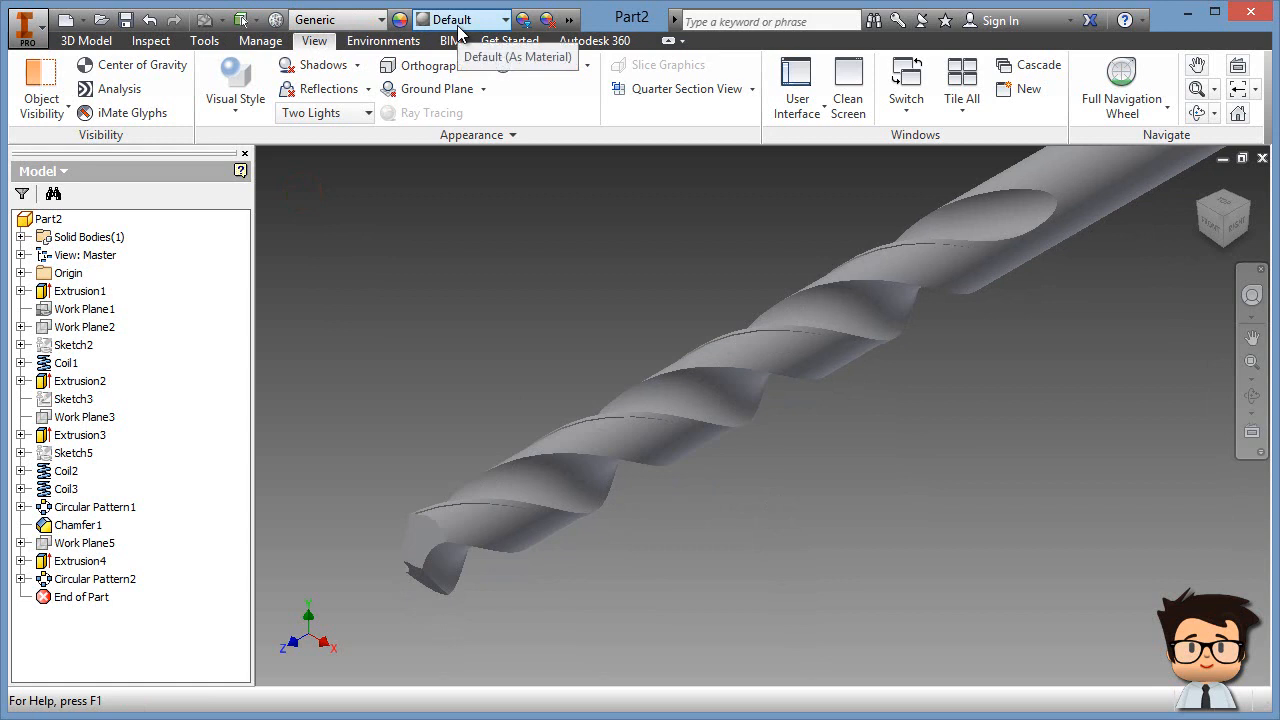
# Step: Set the part material to Steel, High Strength Low Alloy
pyautogui.click(382, 20)
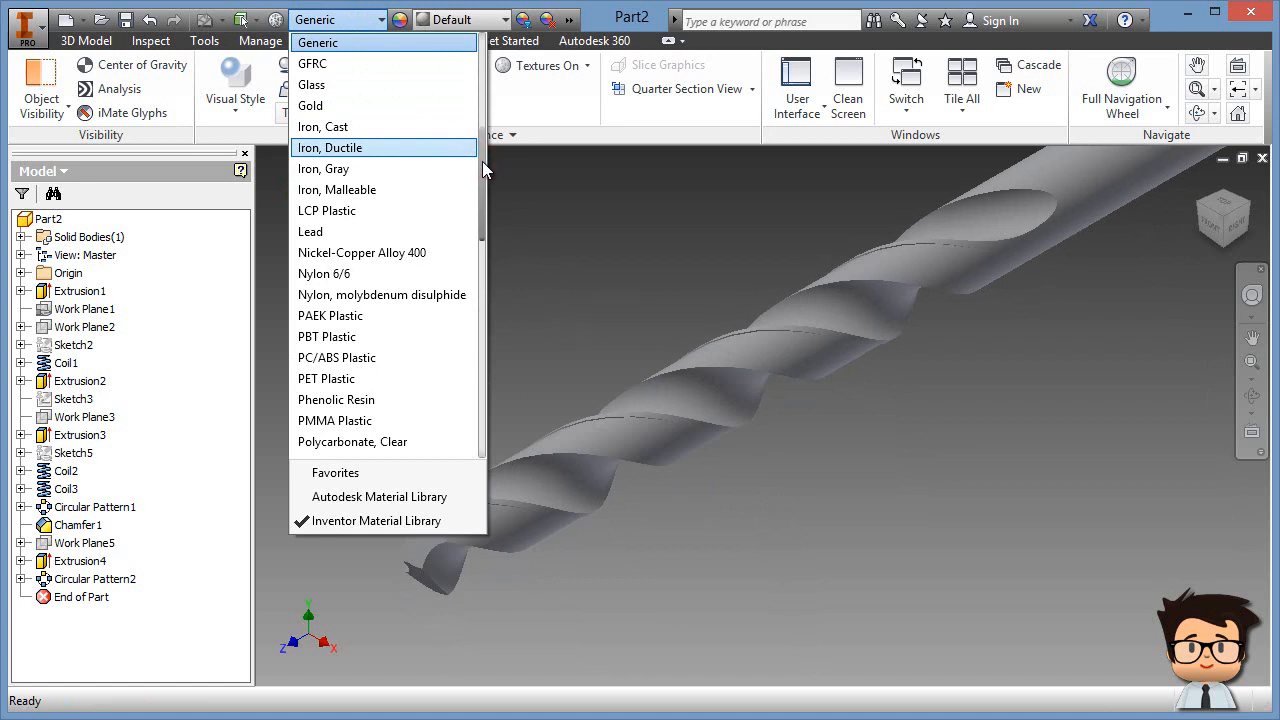
pyautogui.moveTo(482, 161); pyautogui.dragTo(478, 304)
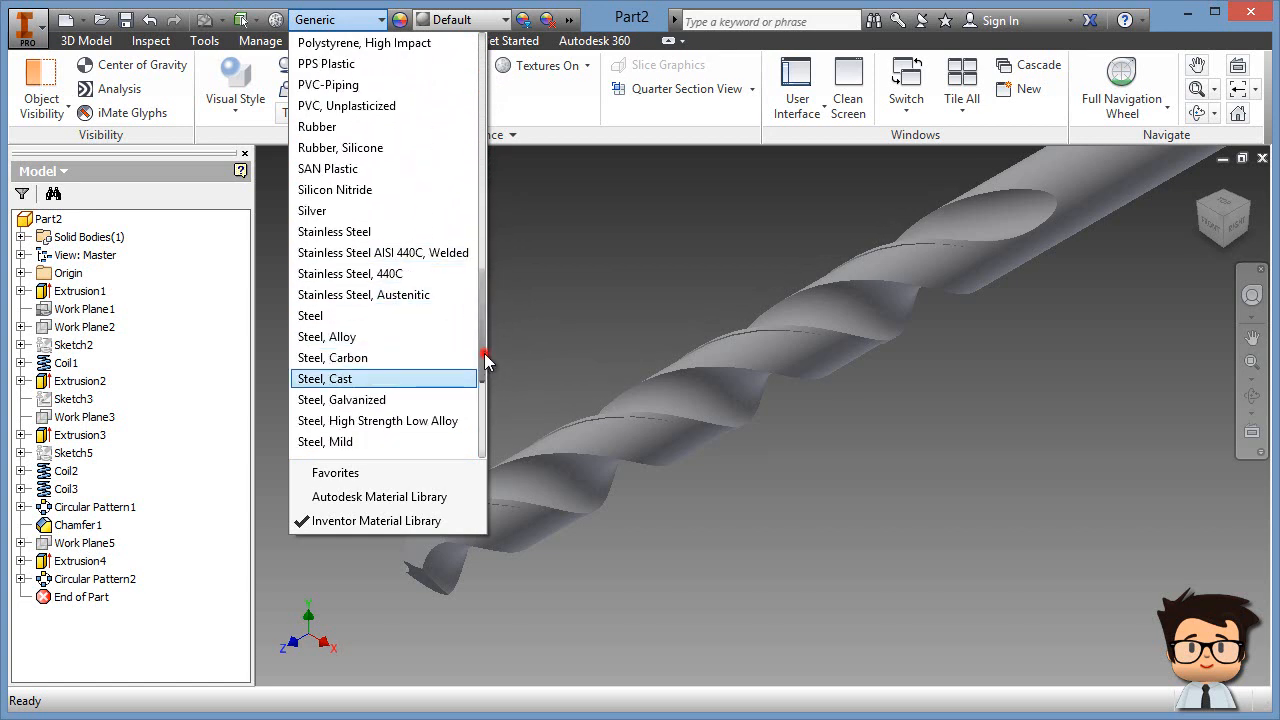
pyautogui.moveTo(484, 353); pyautogui.dragTo(488, 395)
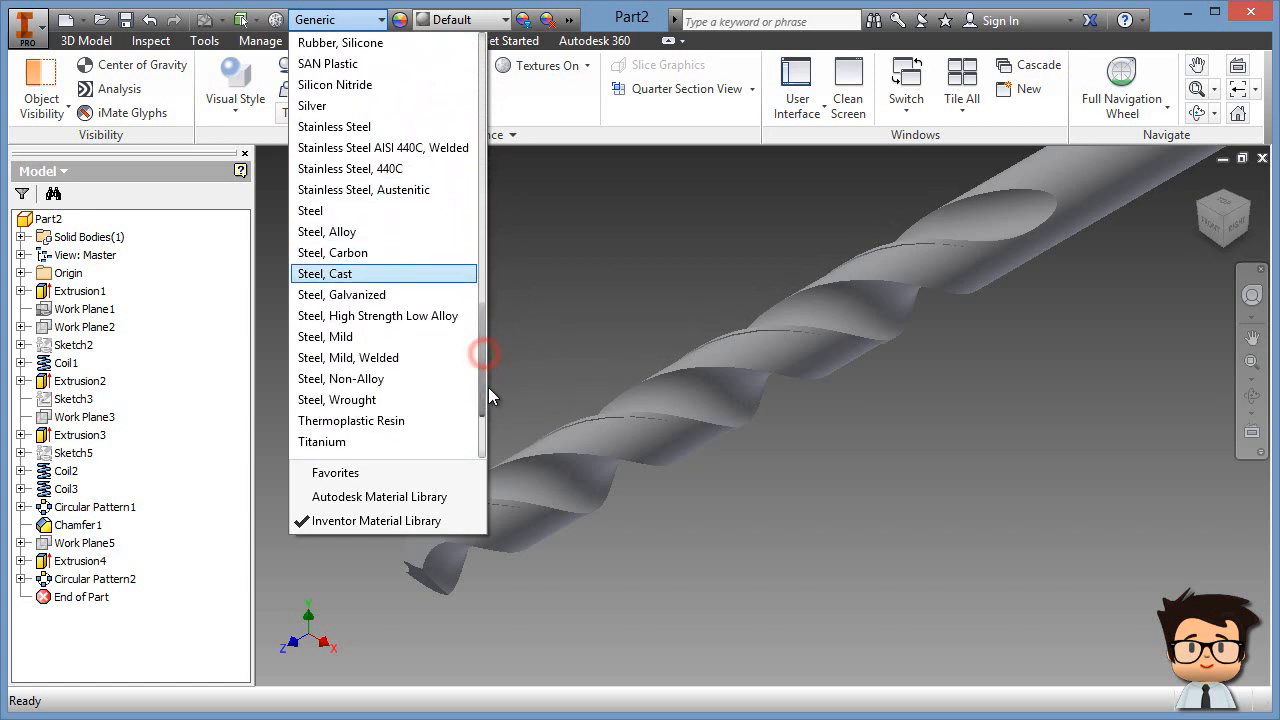
pyautogui.click(432, 317)
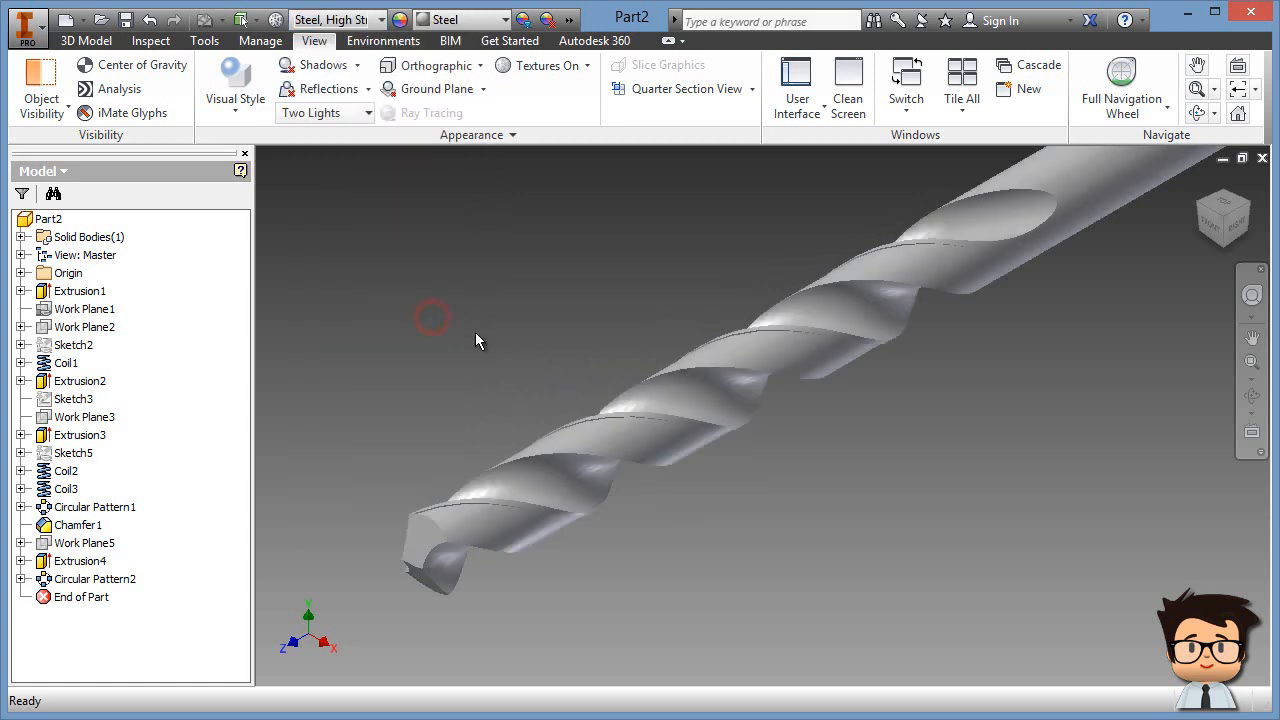
# Step: Apply the Stainless - Polished appearance to the whole drill
pyautogui.click(507, 20)
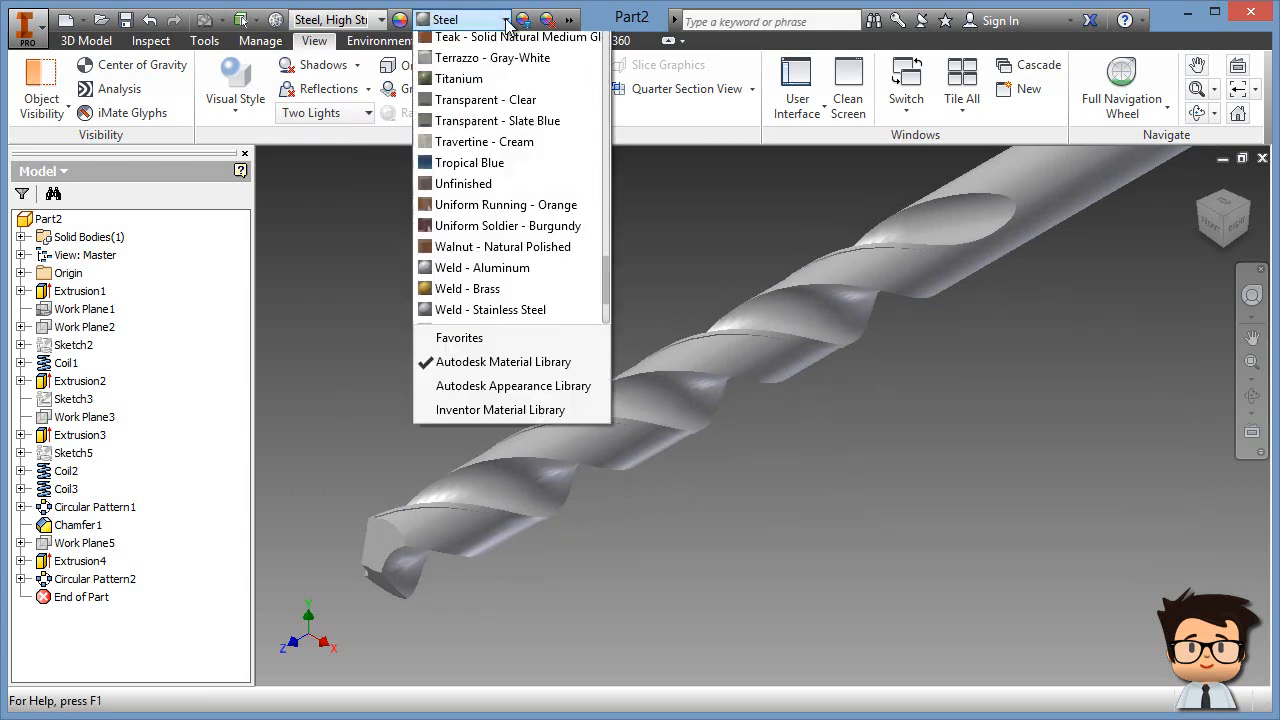
pyautogui.moveTo(608, 390); pyautogui.dragTo(609, 365)
pyautogui.click(490, 231)
# Step: Select the four flute faces and the two flute run-out faces
pyautogui.press('F2')
pyautogui.moveTo(817, 409); pyautogui.dragTo(805, 379, button='middle')
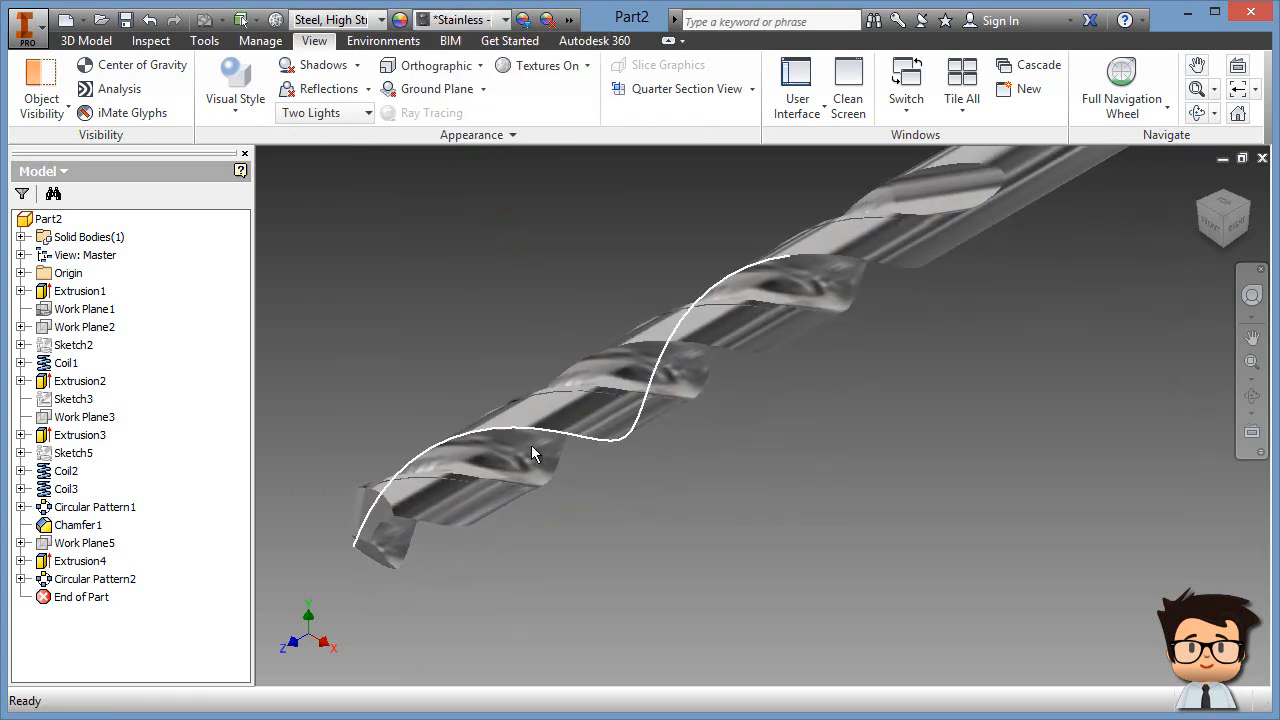
pyautogui.click(460, 447)
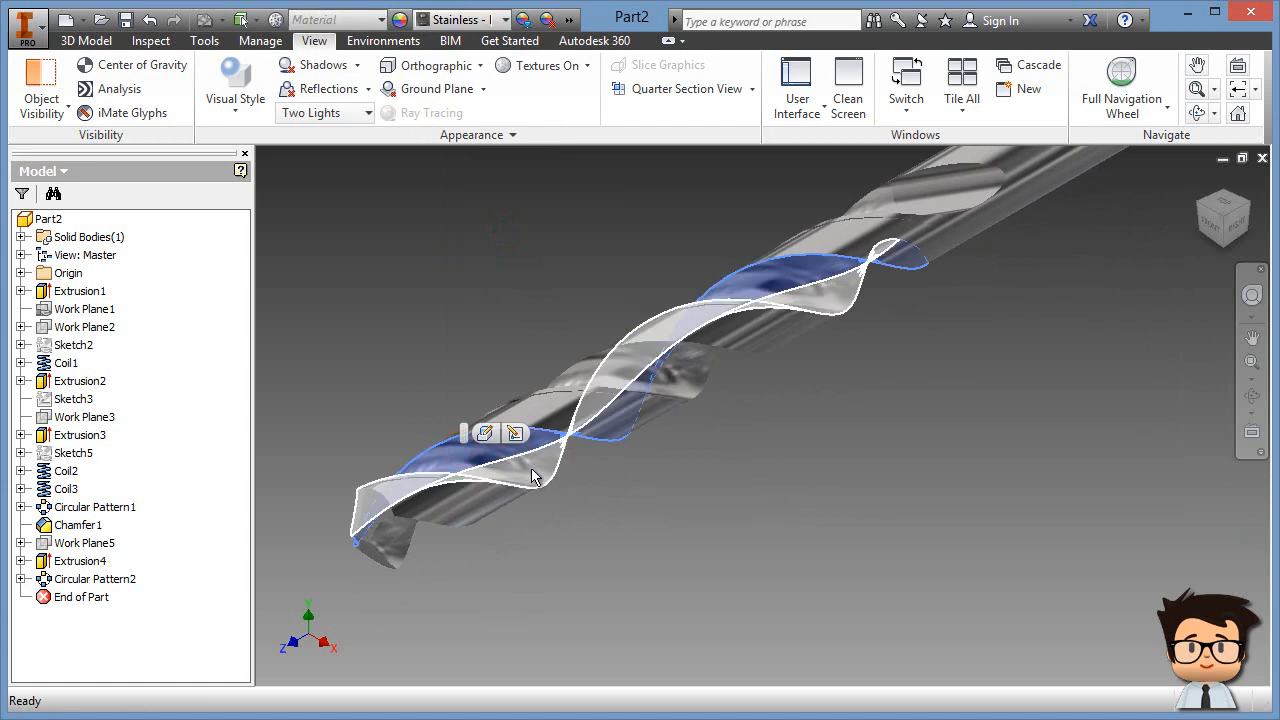
pyautogui.keyDown('ctrl'); pyautogui.click(531, 467); pyautogui.keyUp('ctrl')
pyautogui.keyDown('ctrl'); pyautogui.click(395, 535); pyautogui.keyUp('ctrl')
pyautogui.keyDown('ctrl'); pyautogui.click(397, 543); pyautogui.keyUp('ctrl')
pyautogui.moveTo(968, 402); pyautogui.dragTo(925, 193, button='middle')
pyautogui.keyDown('ctrl'); pyautogui.click(850, 308); pyautogui.keyUp('ctrl')
pyautogui.keyDown('ctrl'); pyautogui.click(840, 419); pyautogui.keyUp('ctrl')
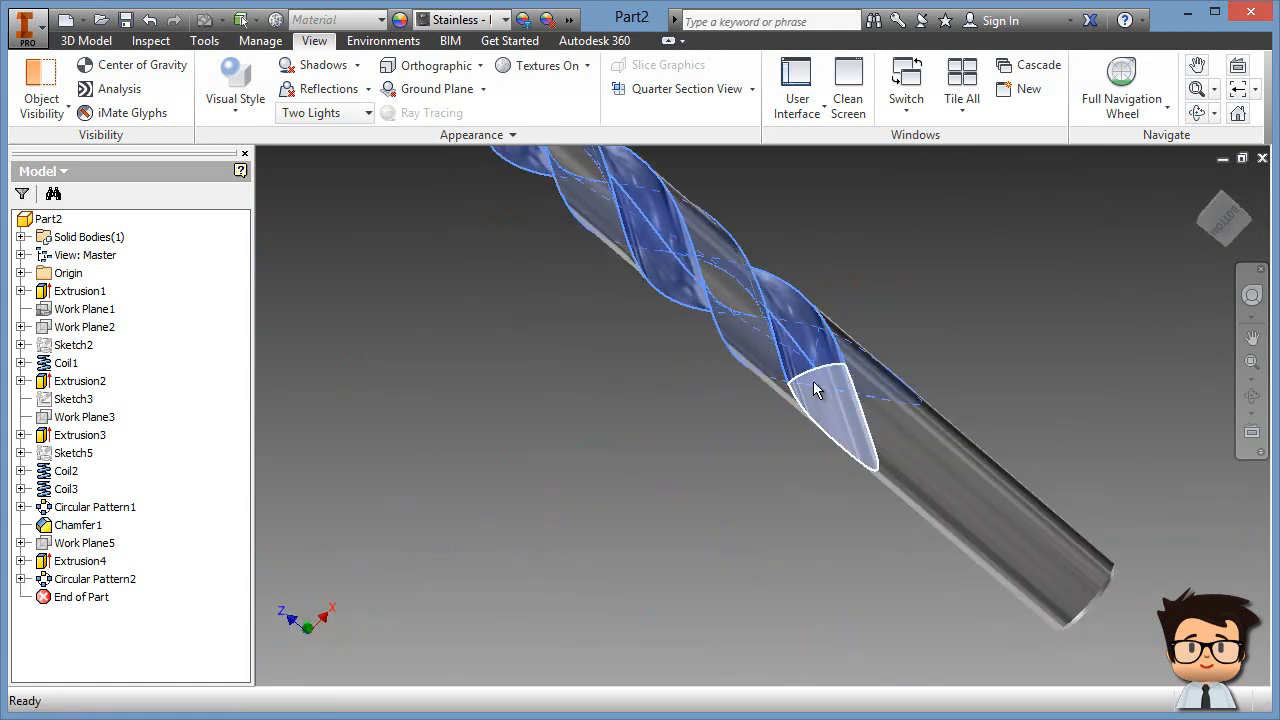
# Step: Set the face appearance of the selected flute faces to Steel
pyautogui.rightClick(812, 387)
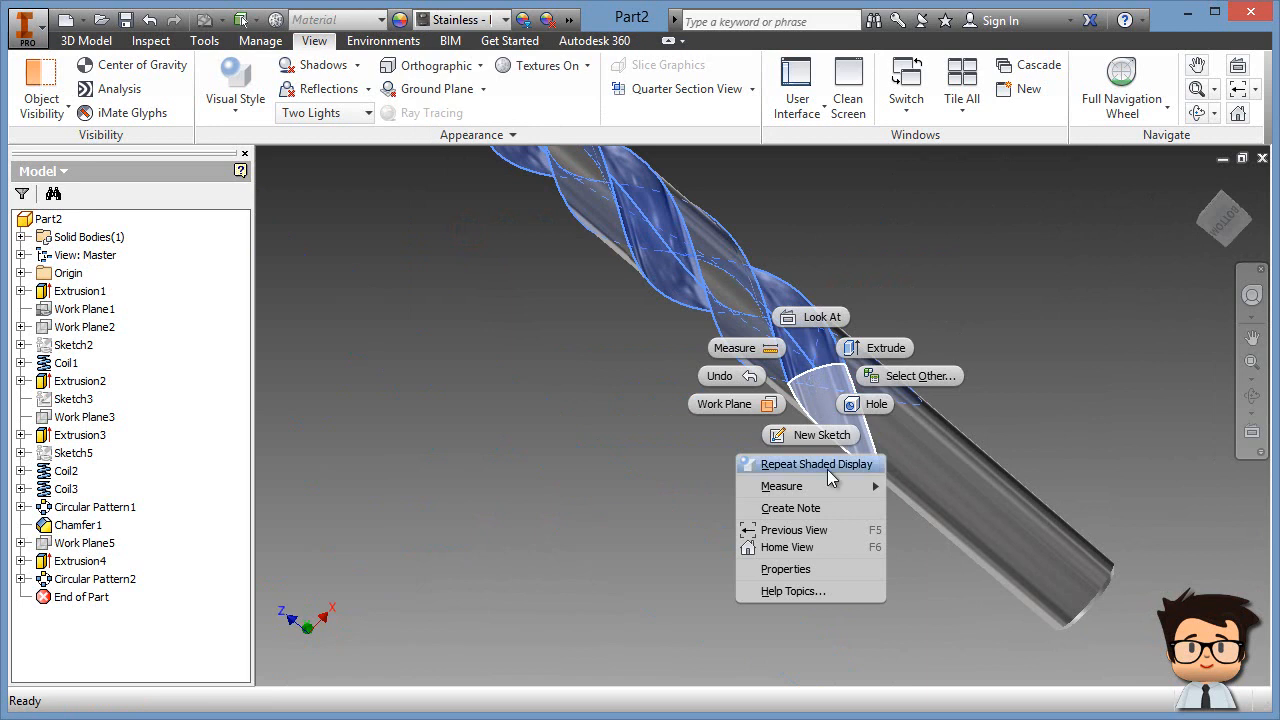
pyautogui.click(785, 569)
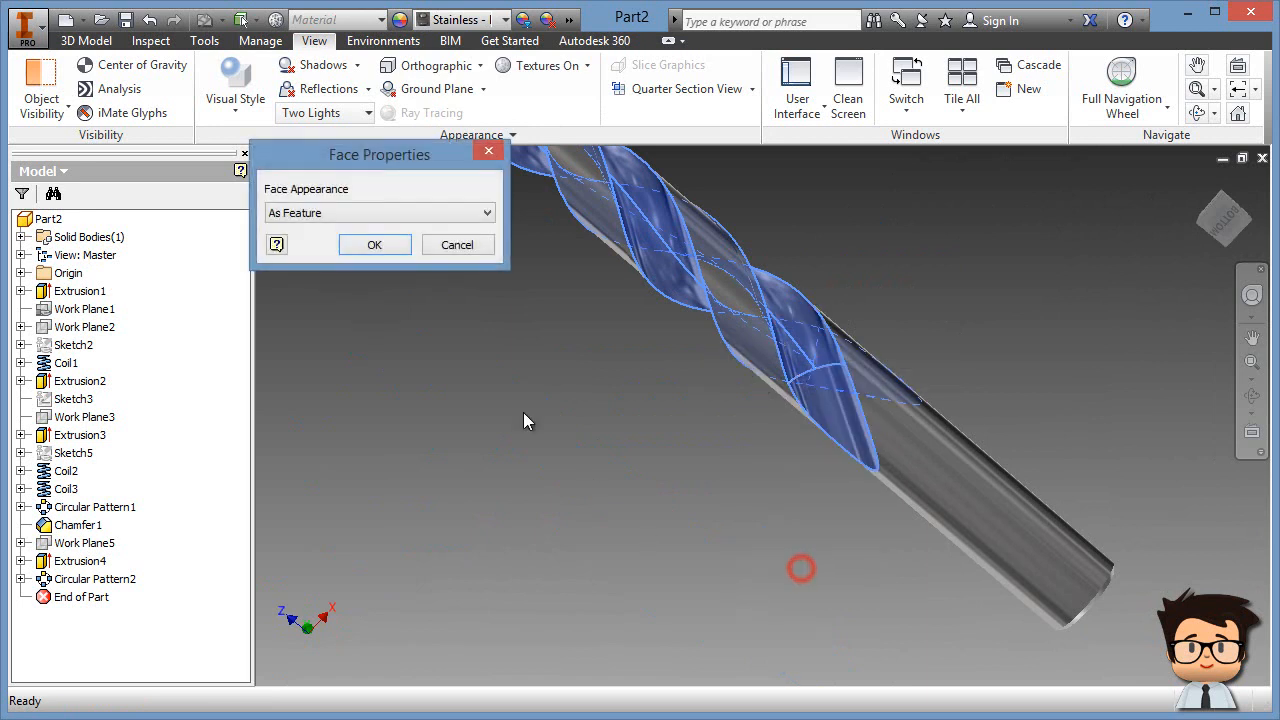
pyautogui.click(463, 212)
pyautogui.moveTo(505, 268); pyautogui.dragTo(527, 589)
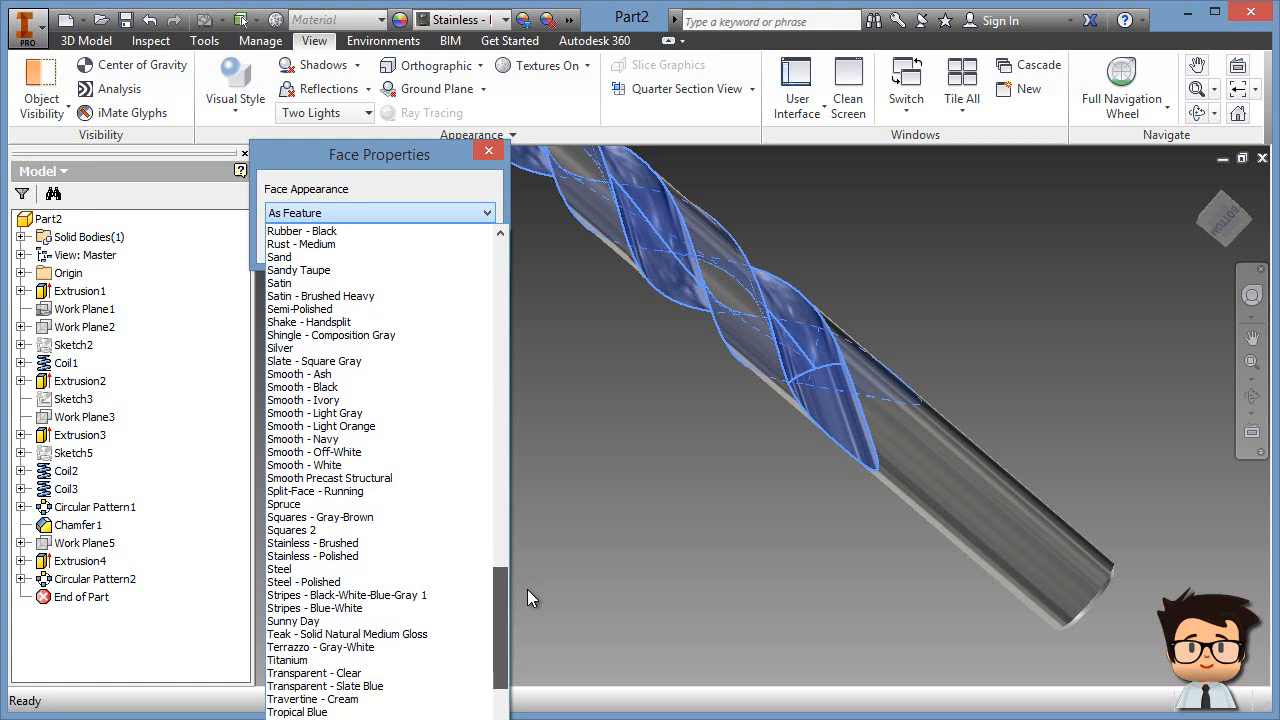
pyautogui.click(358, 570)
pyautogui.click(374, 244)
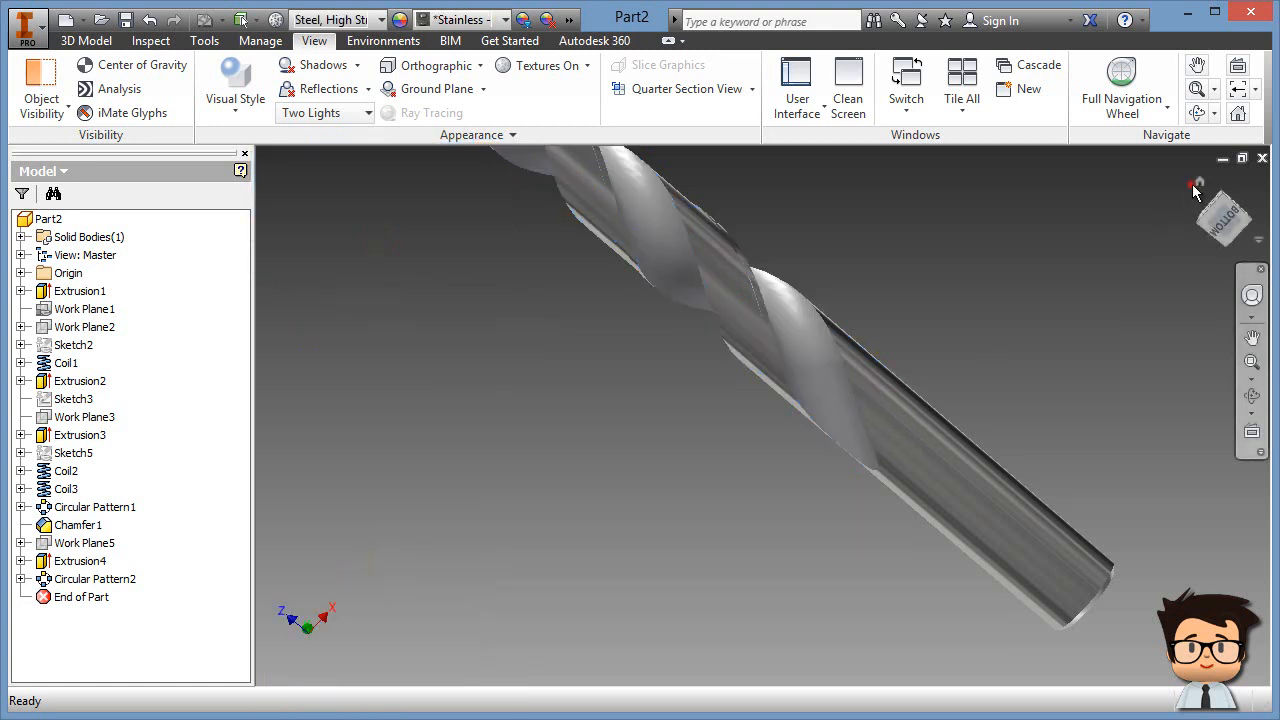
# Step: Return to the Home view, then pan and orbit to inspect the stainless drill bit
pyautogui.click(1195, 187)
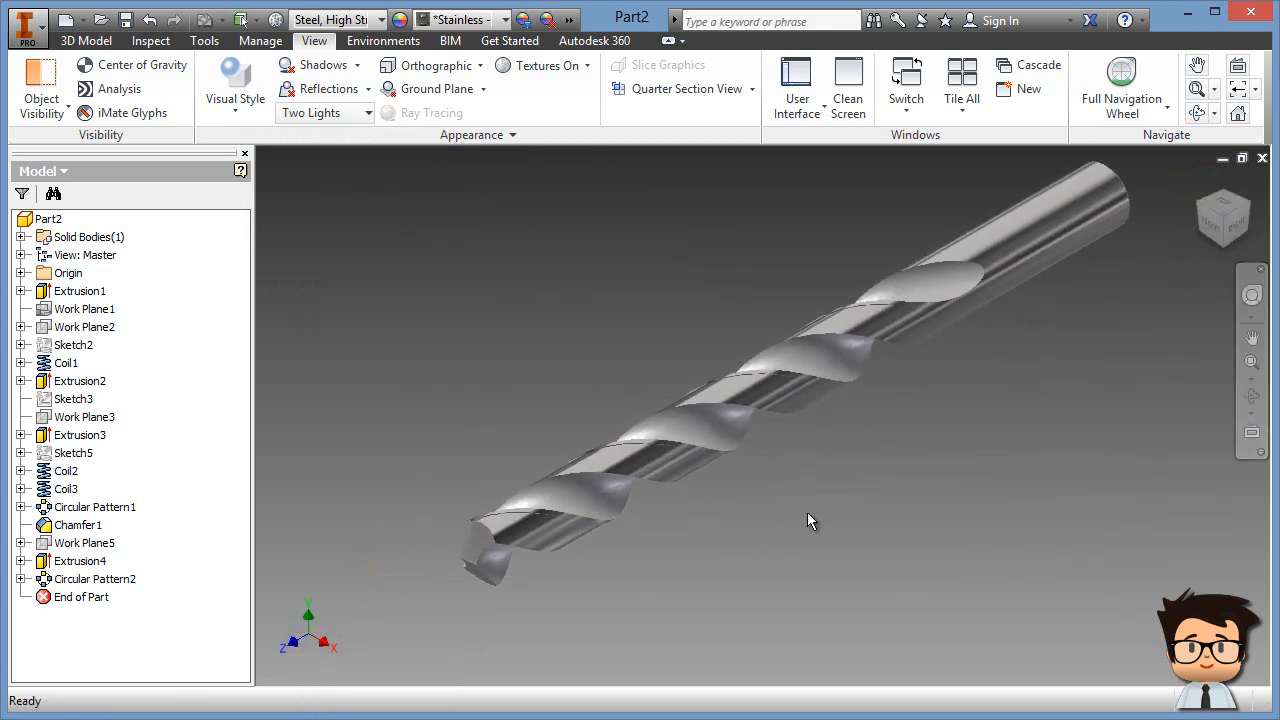
pyautogui.moveTo(844, 466); pyautogui.dragTo(821, 488, button='middle')
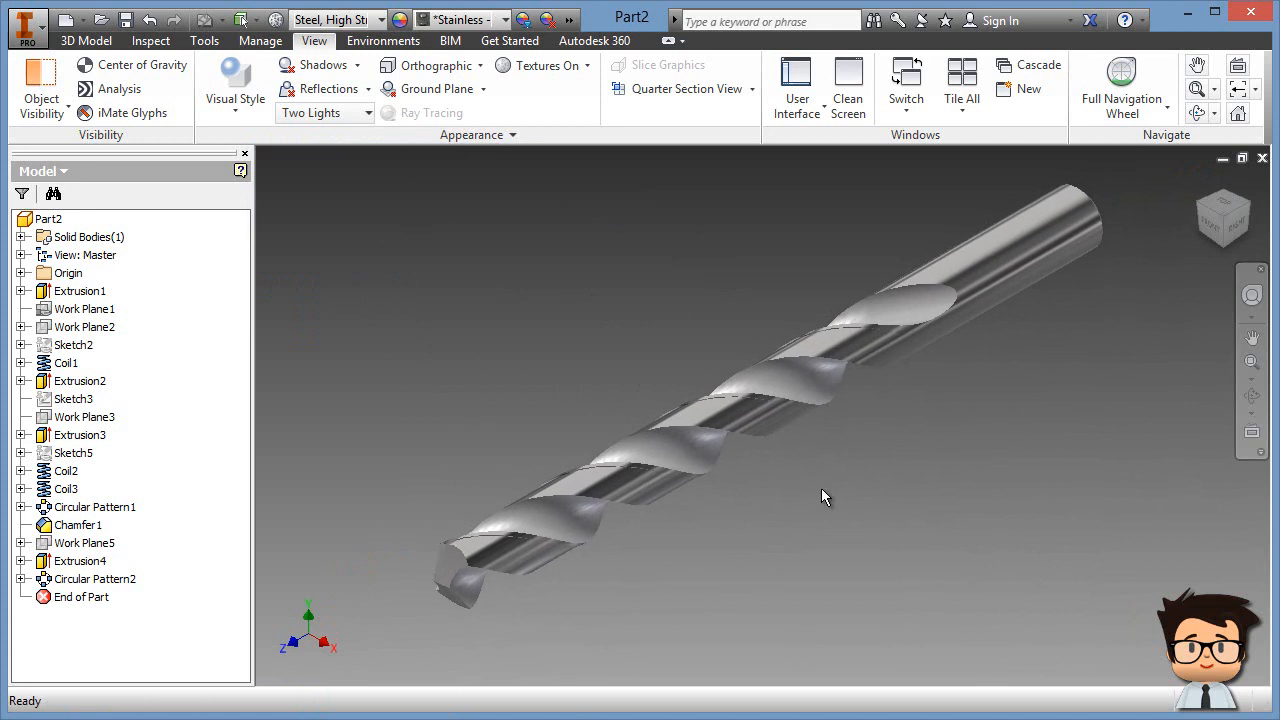
pyautogui.keyDown('shift'); pyautogui.moveTo(843, 530); pyautogui.dragTo(895, 442, button='middle'); pyautogui.keyUp('shift')
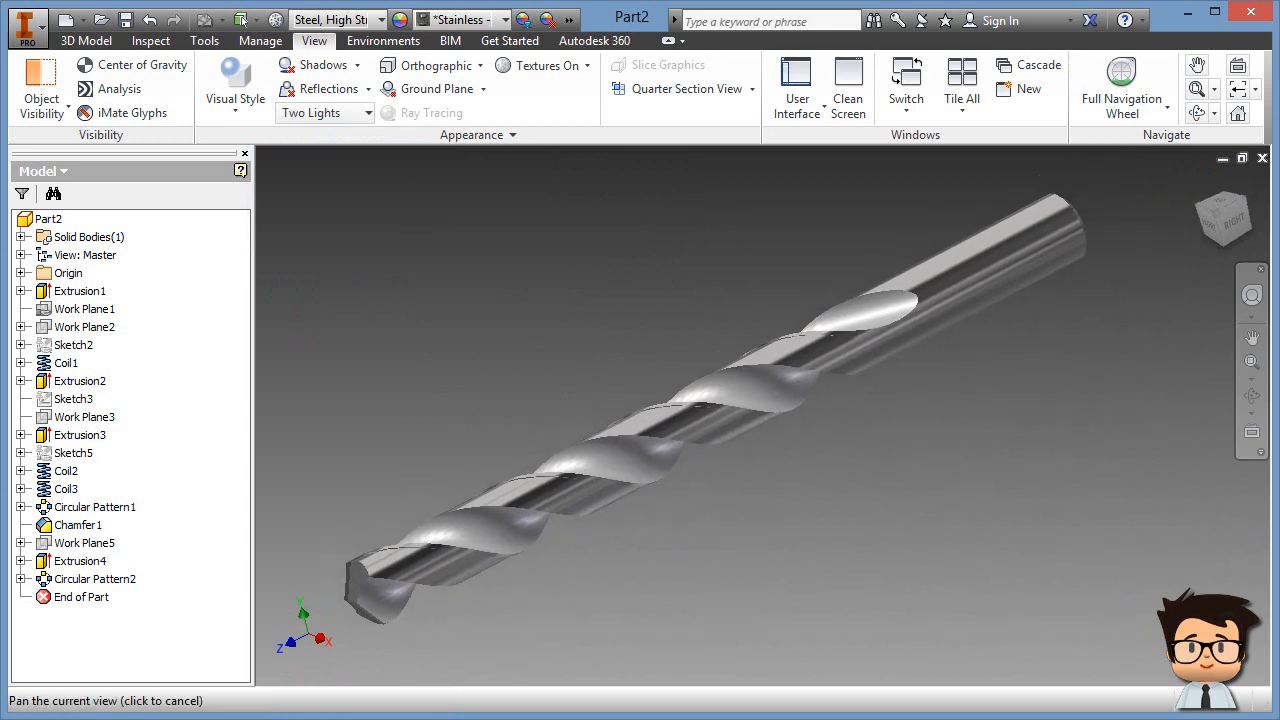